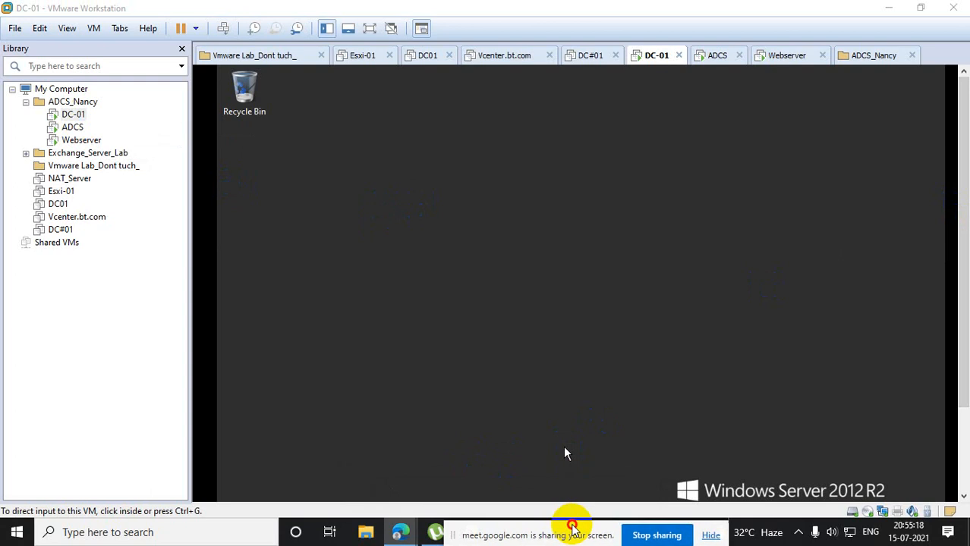
{"action": "left_click_drag", "start_coordinate": [963, 248], "coordinate": [964, 374]}
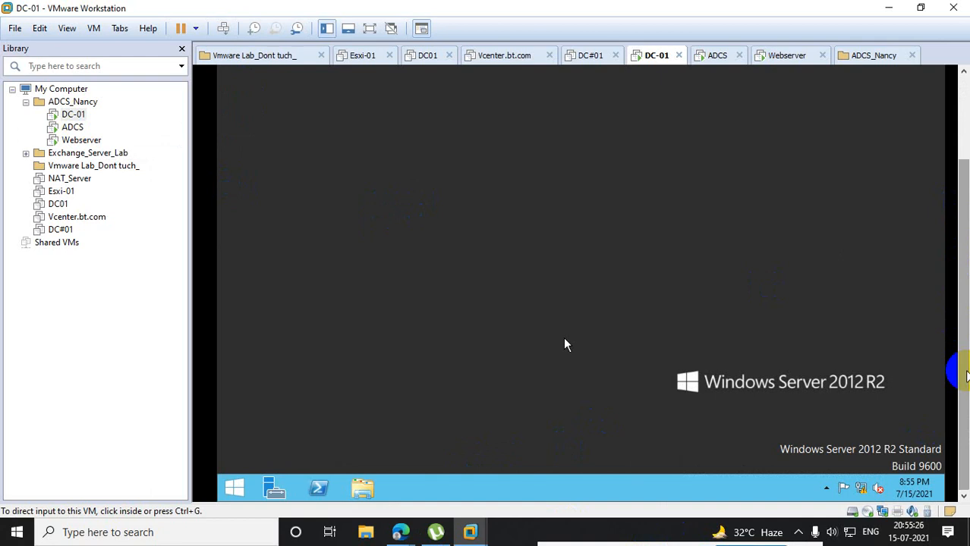
{"action": "right_click", "coordinate": [905, 232]}
{"action": "right_click", "coordinate": [613, 209]}
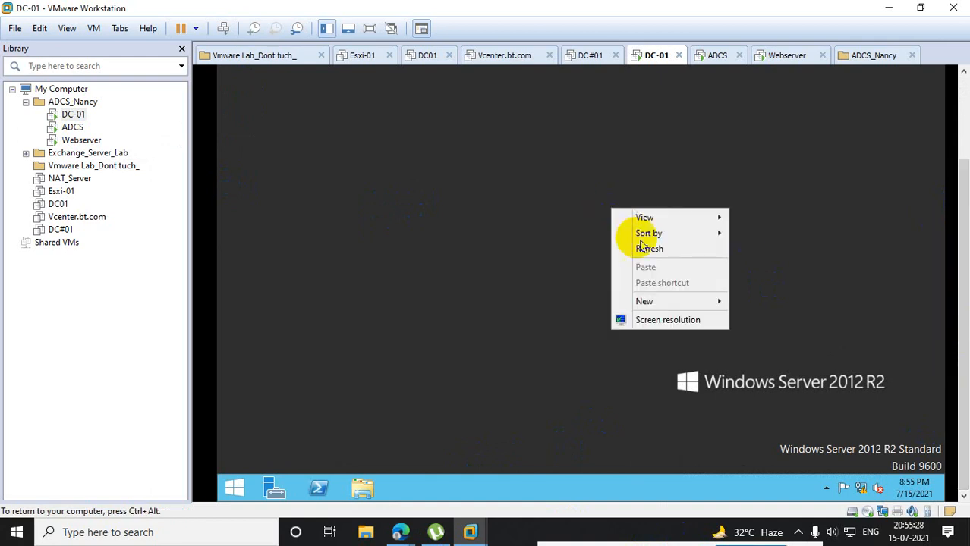
{"action": "left_click", "coordinate": [656, 252]}
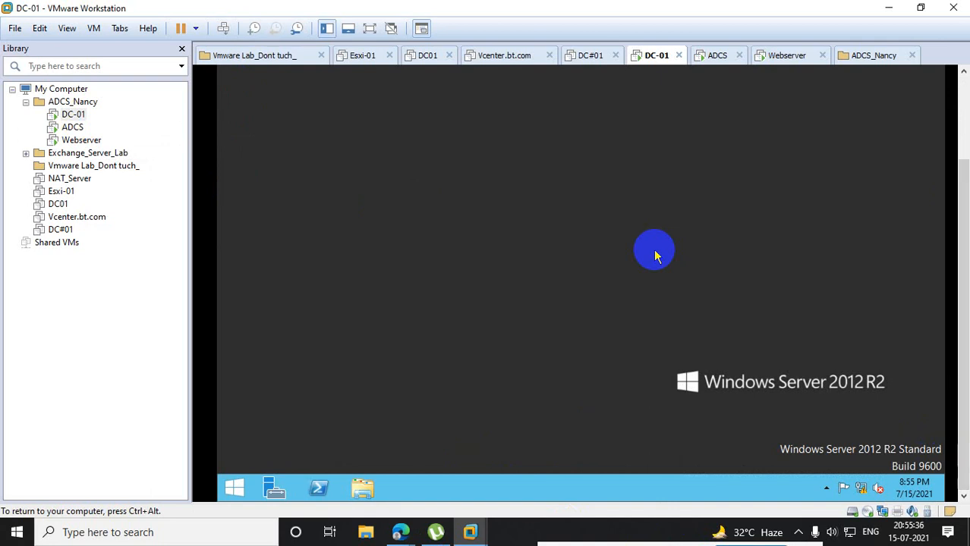
- Open Server Manager on DC-01 and display its list of administrative tools
{"action": "left_click", "coordinate": [289, 475]}
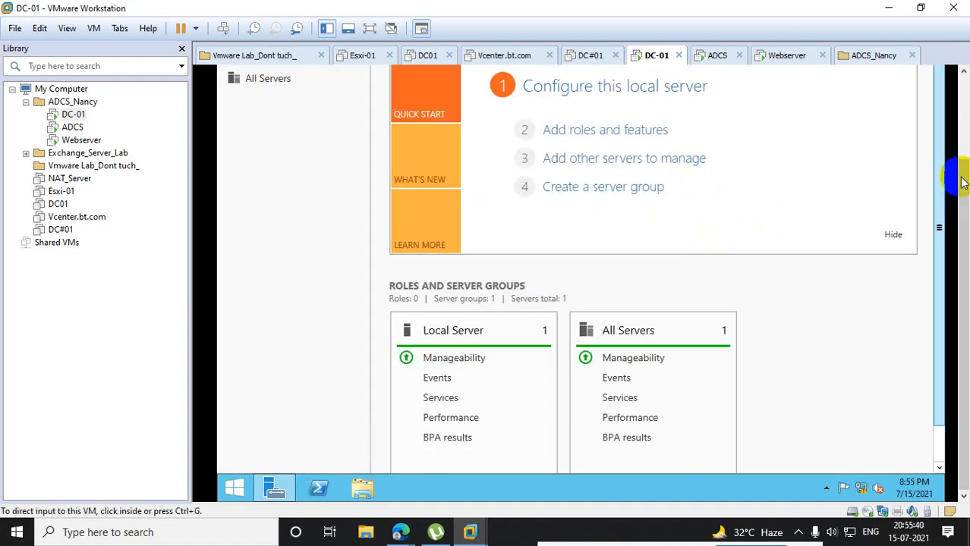
{"action": "left_click_drag", "start_coordinate": [964, 190], "coordinate": [962, 114]}
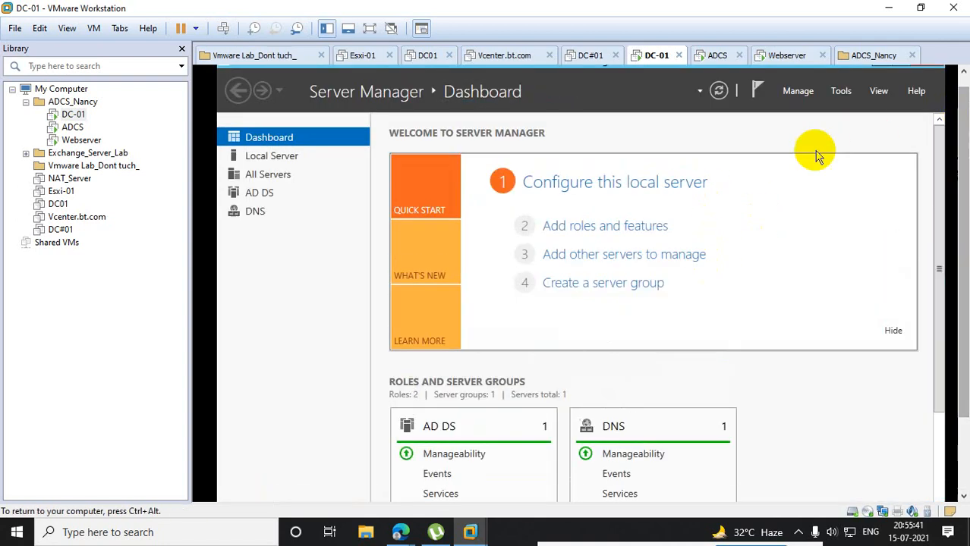
{"action": "left_click", "coordinate": [837, 91]}
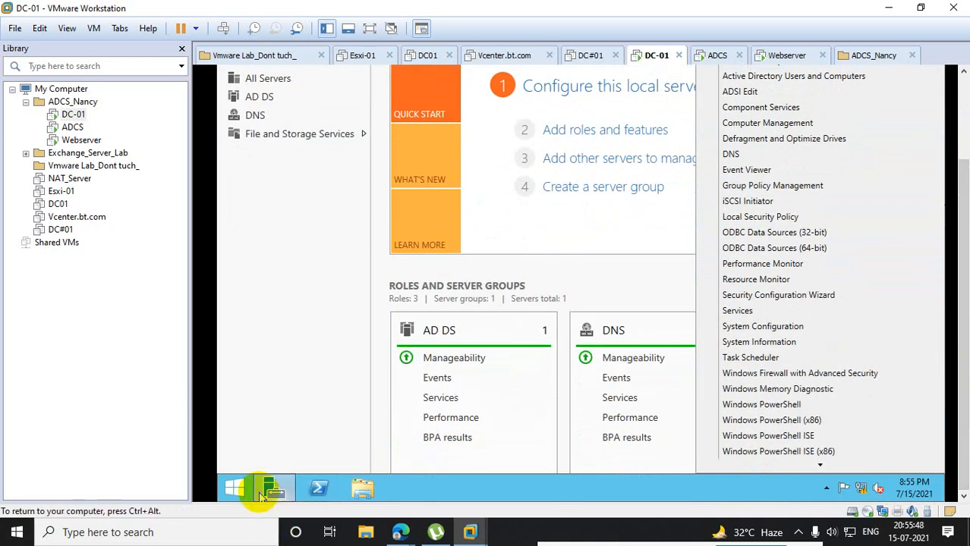
- Launch the Group Policy Management console on DC-01 by running gpmc.msc
{"action": "right_click", "coordinate": [236, 487]}
{"action": "left_click", "coordinate": [275, 442]}
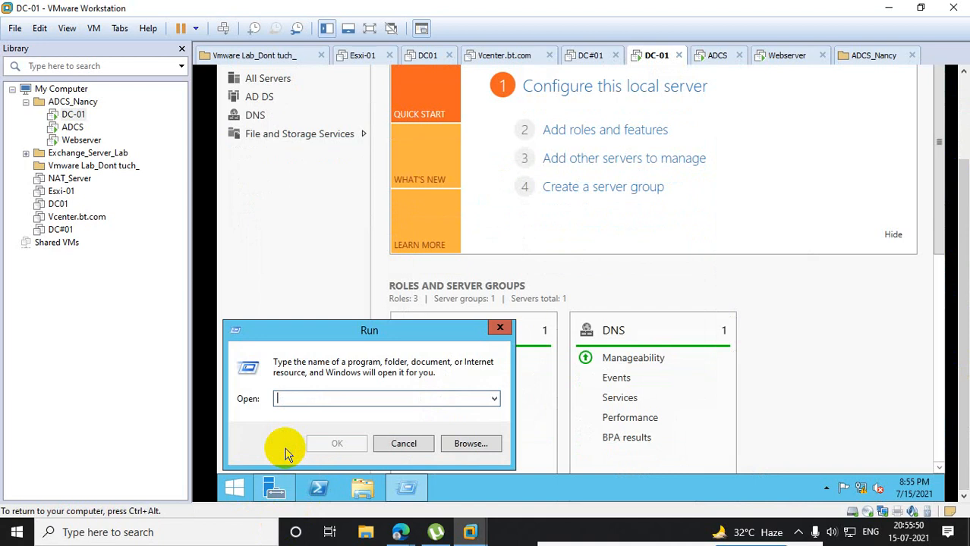
{"action": "type", "text": "gpmc"}
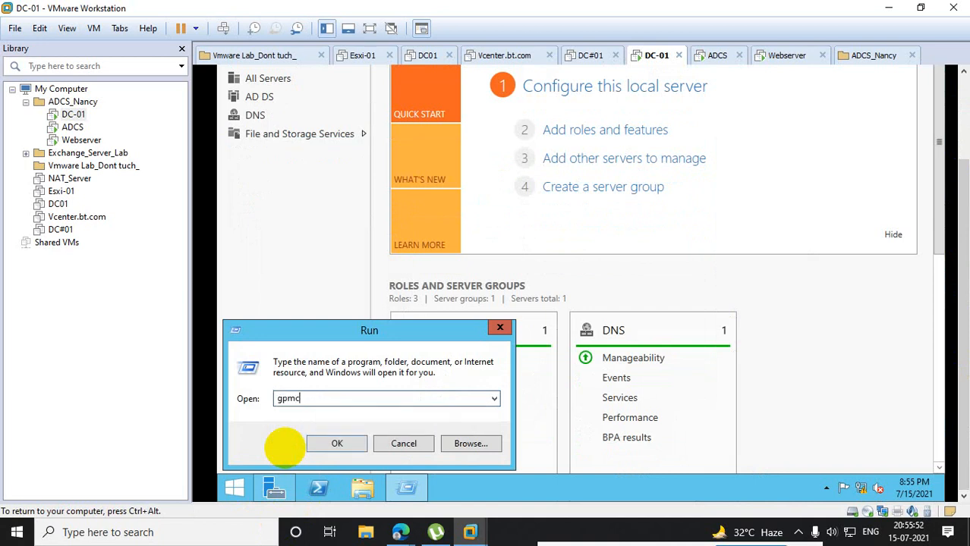
{"action": "type", "text": ".msc"}
{"action": "key", "text": "Return"}
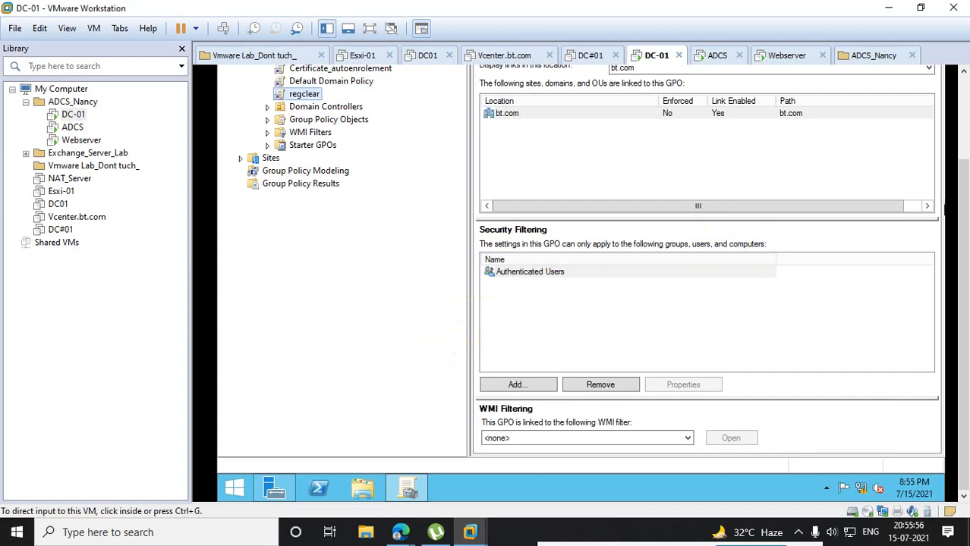
{"action": "left_click_drag", "start_coordinate": [966, 188], "coordinate": [966, 104]}
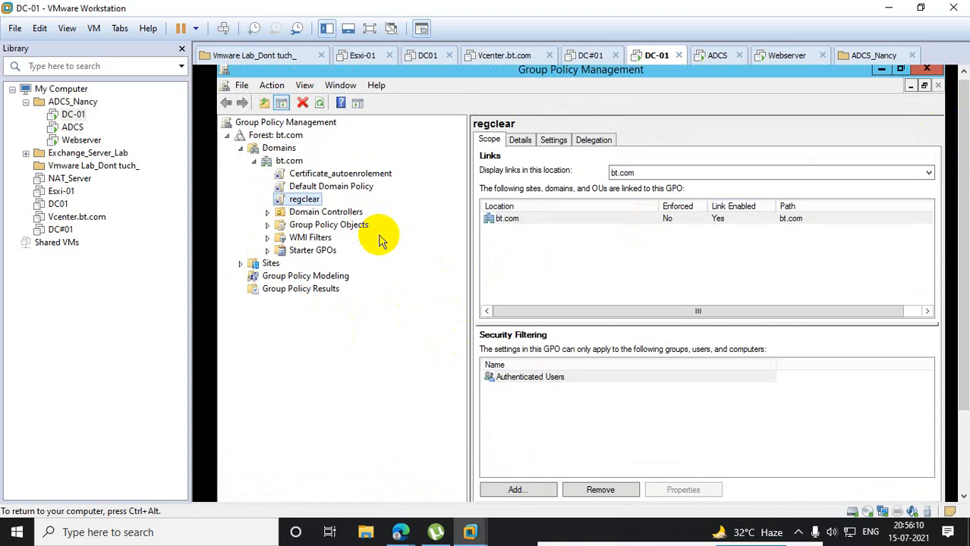
- Minimize Group Policy Management, run gpedit.msc to view the Local Group Policy Editor, and close the editor
{"action": "left_click", "coordinate": [881, 69]}
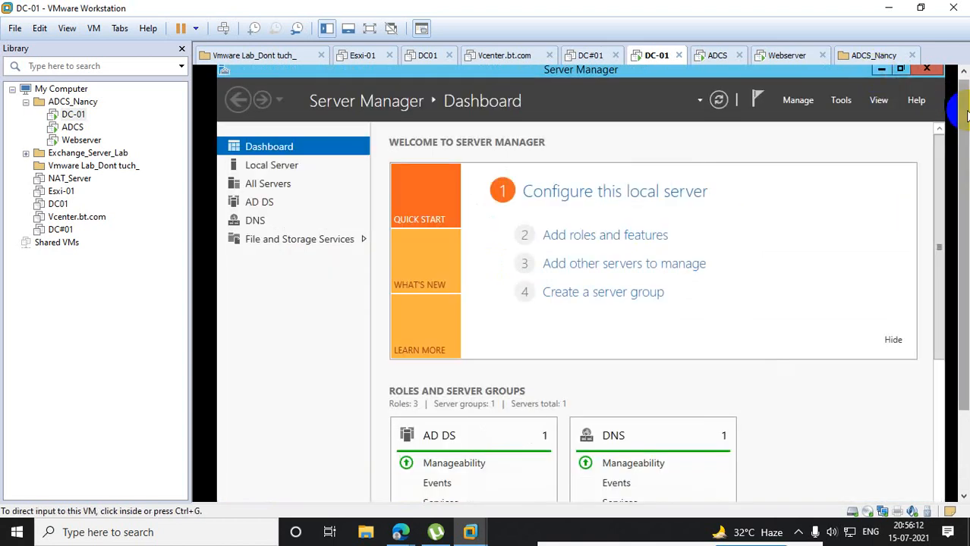
{"action": "scroll", "coordinate": [962, 114], "scroll_direction": "down", "scroll_amount": 3}
{"action": "right_click", "coordinate": [236, 487]}
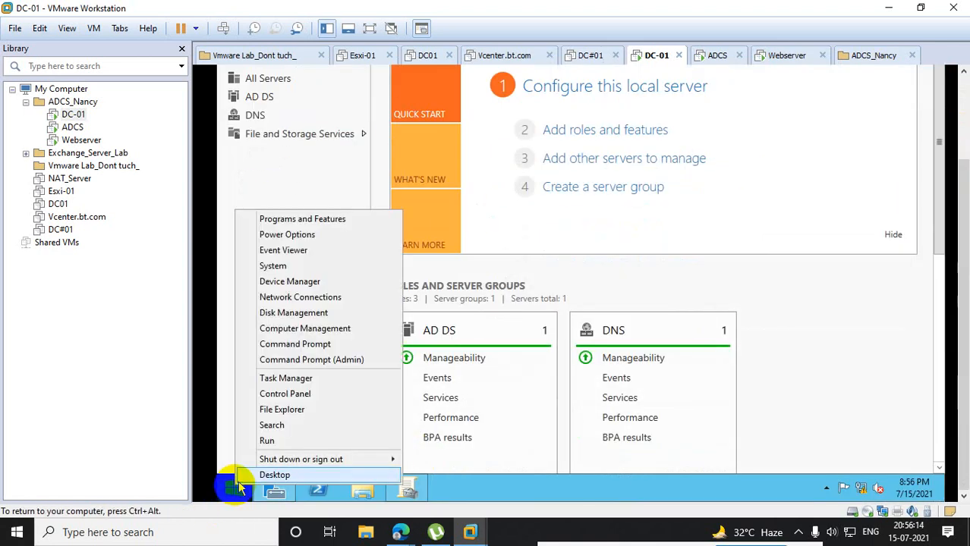
{"action": "left_click", "coordinate": [276, 440]}
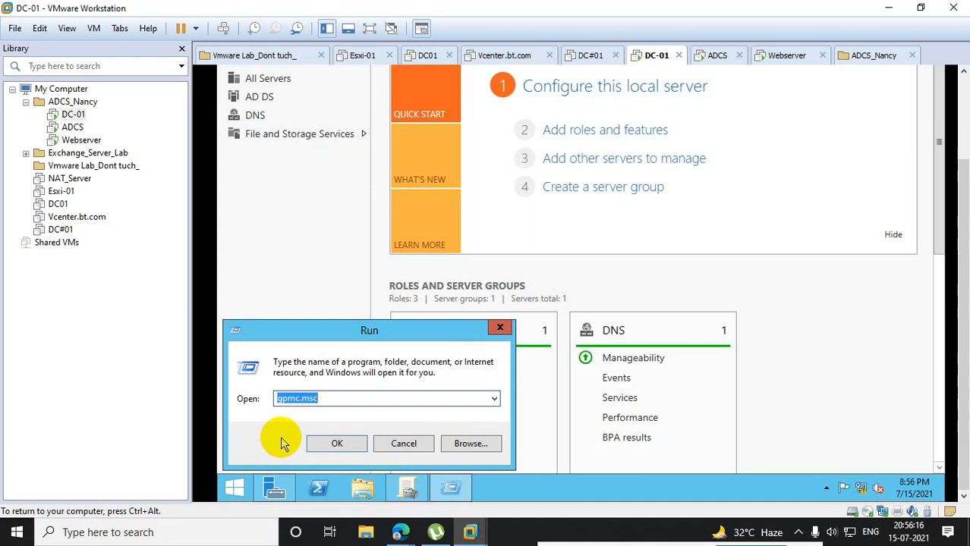
{"action": "type", "text": "gpedit"}
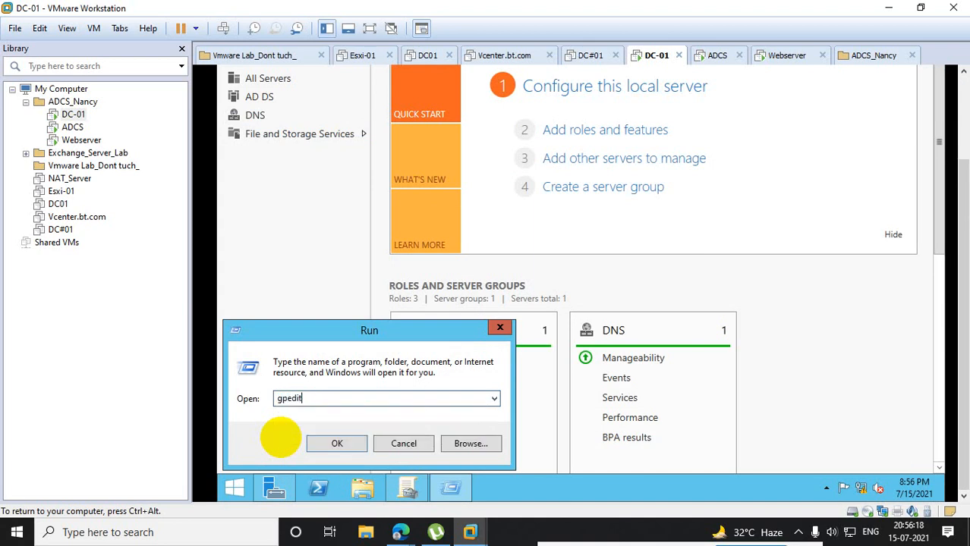
{"action": "type", "text": ".msc"}
{"action": "key", "text": "Return"}
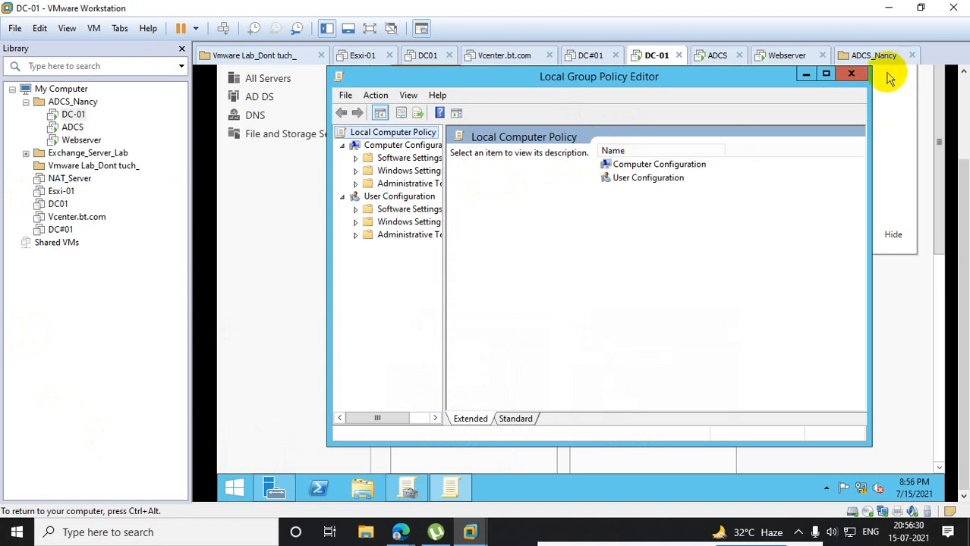
{"action": "left_click", "coordinate": [851, 74]}
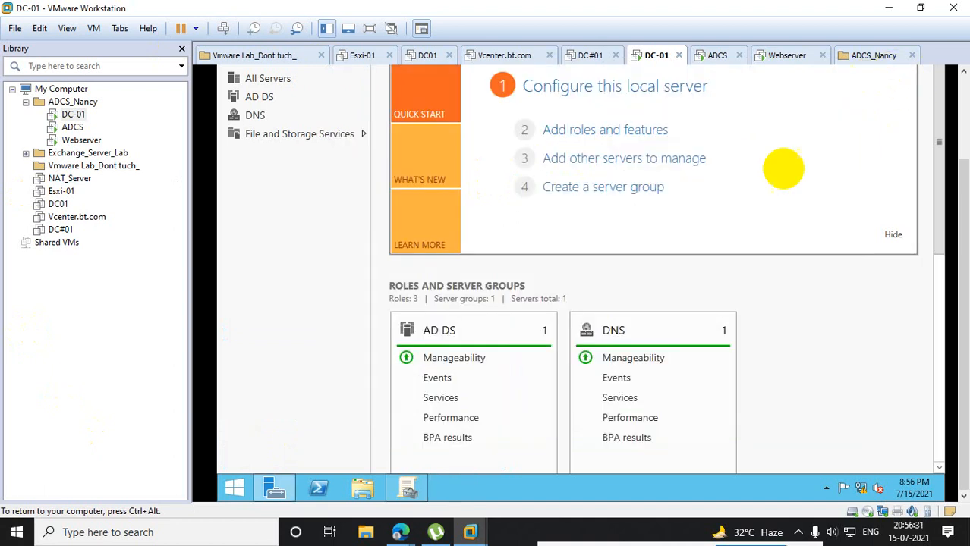
- Return to Group Policy Management and view the Sites container and the bt.com domain's status
{"action": "left_click", "coordinate": [407, 487]}
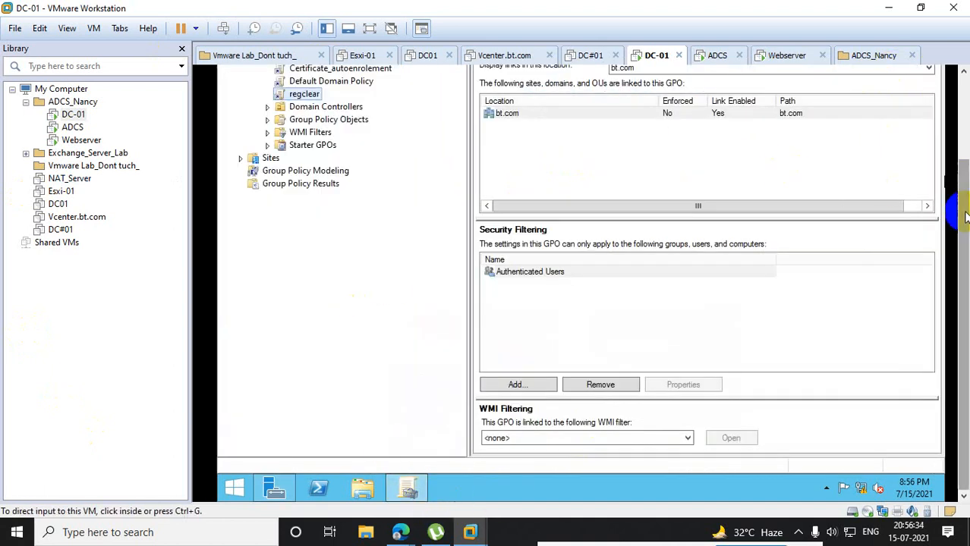
{"action": "scroll", "coordinate": [950, 228], "scroll_direction": "up", "scroll_amount": 3}
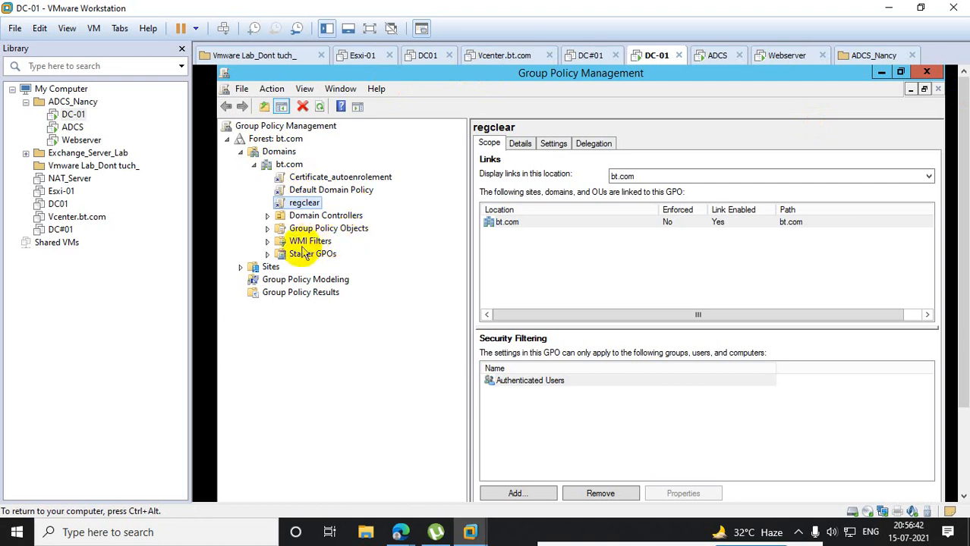
{"action": "left_click", "coordinate": [270, 268]}
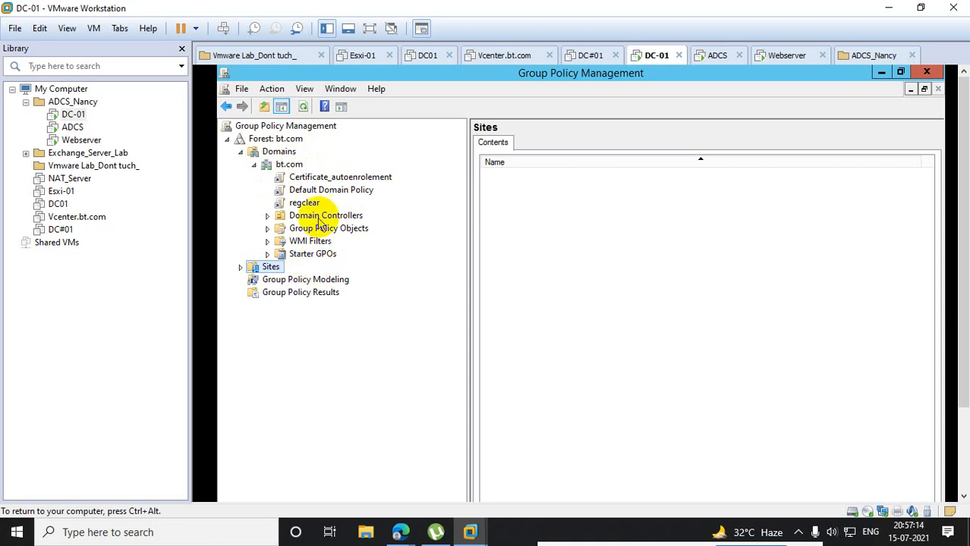
{"action": "left_click", "coordinate": [295, 167]}
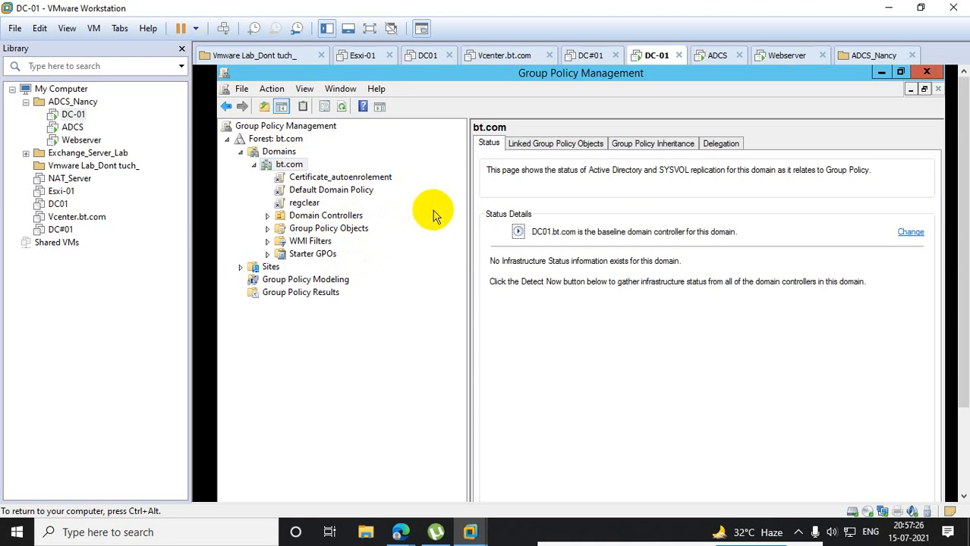
- Display the Default Domain Policy's settings report with all sections expanded, and widen the report area
{"action": "left_click", "coordinate": [327, 191]}
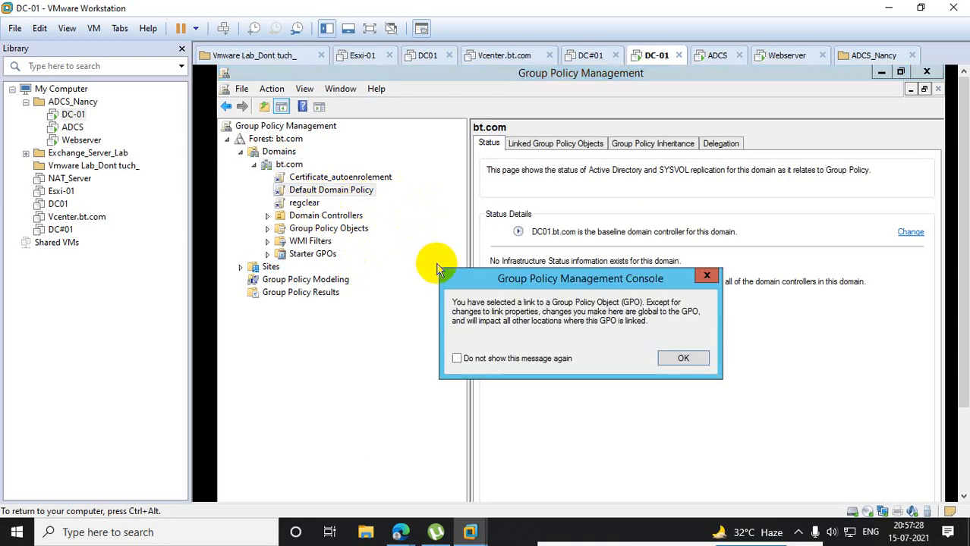
{"action": "left_click", "coordinate": [683, 359]}
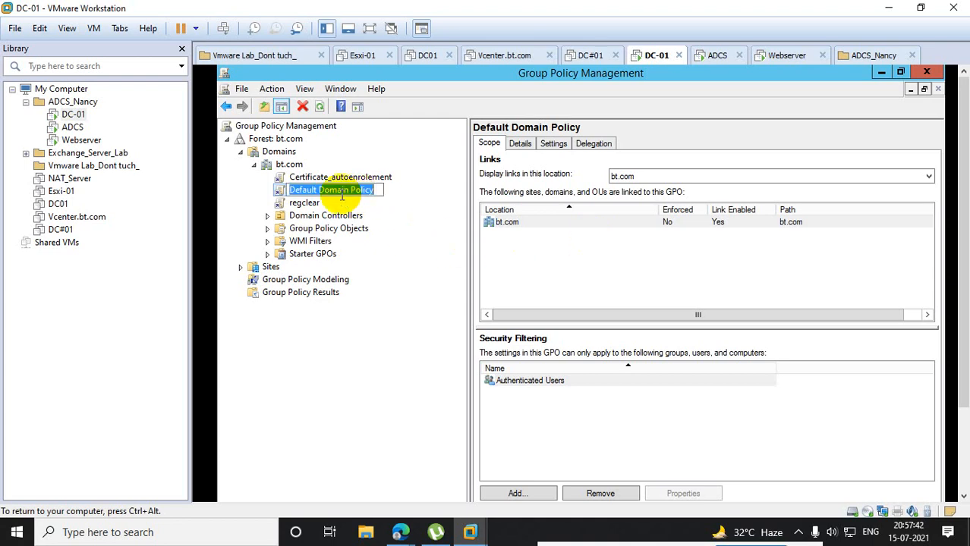
{"action": "left_click", "coordinate": [565, 147]}
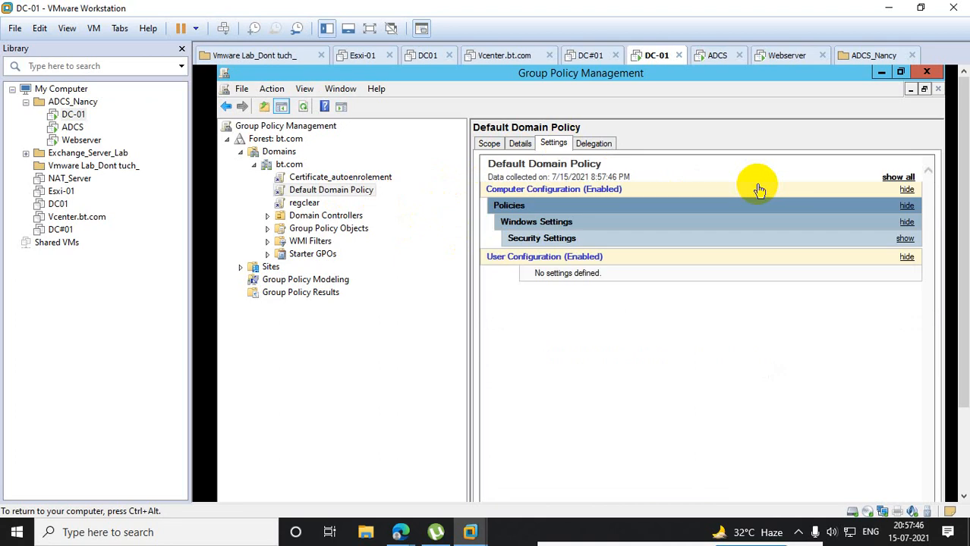
{"action": "left_click", "coordinate": [898, 178]}
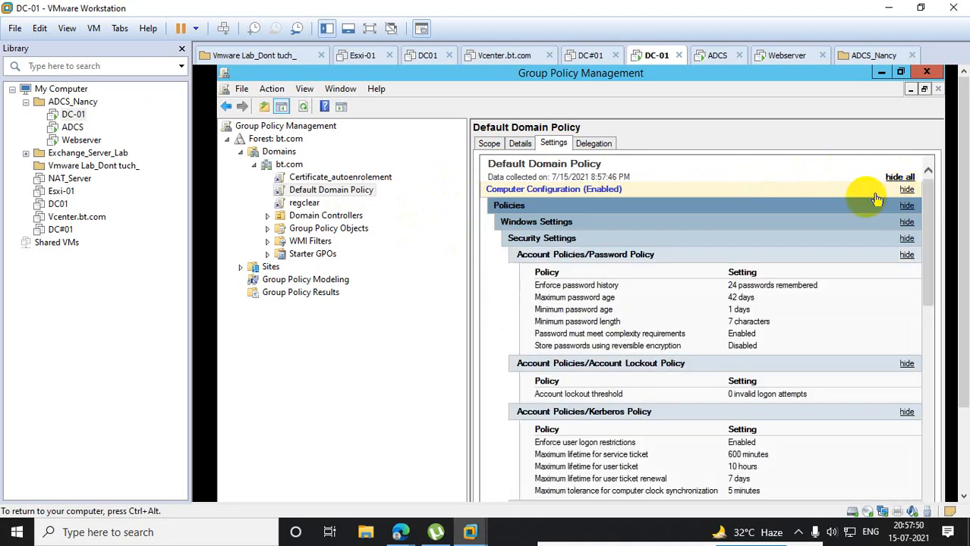
{"action": "left_click_drag", "start_coordinate": [465, 251], "coordinate": [378, 238]}
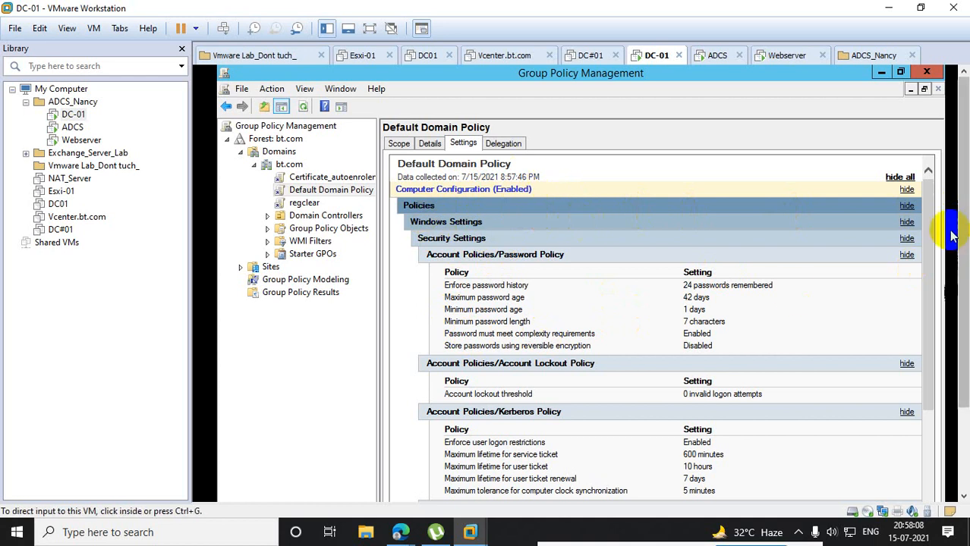
- Examine the Default Domain Policy's settings from the password policy through to User Configuration
{"action": "left_click_drag", "start_coordinate": [932, 191], "coordinate": [941, 318]}
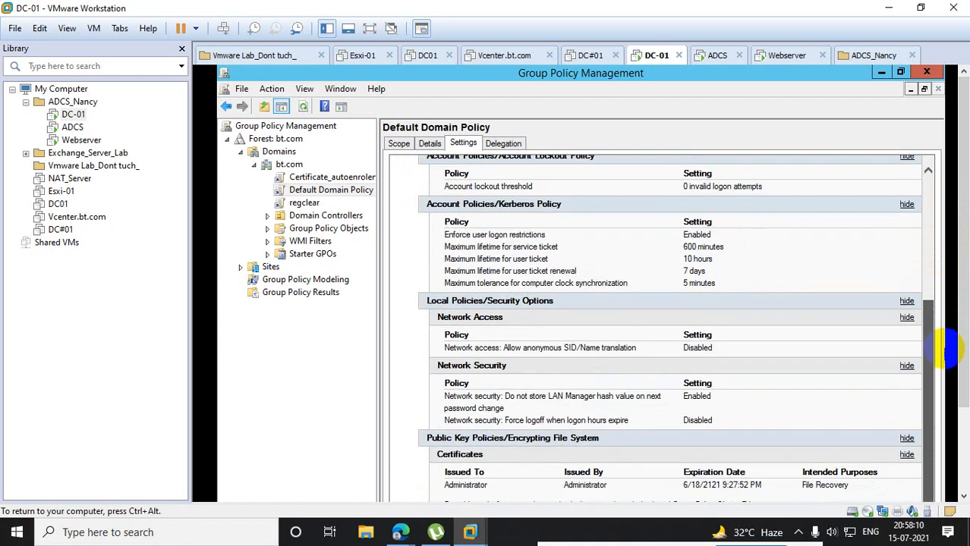
{"action": "left_click_drag", "start_coordinate": [963, 244], "coordinate": [963, 367]}
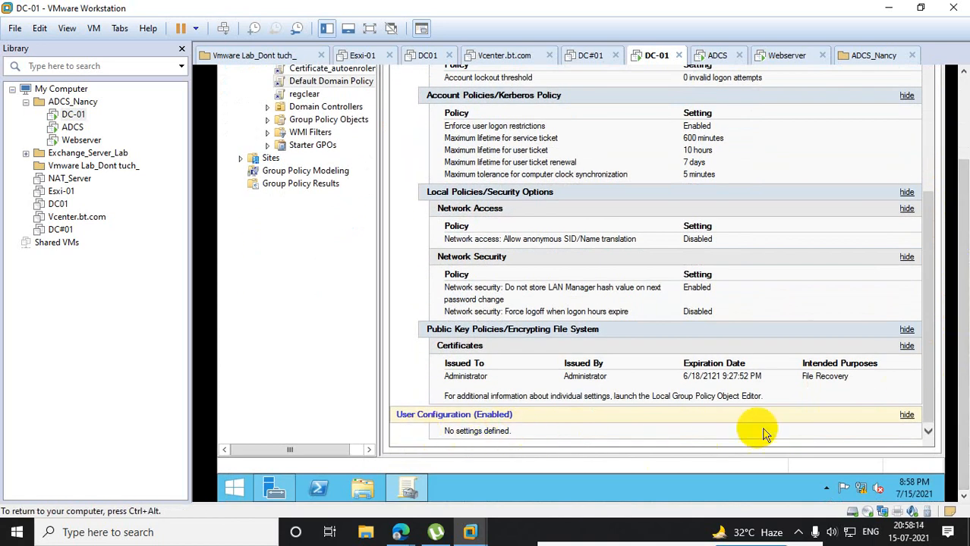
{"action": "left_click_drag", "start_coordinate": [922, 372], "coordinate": [924, 201]}
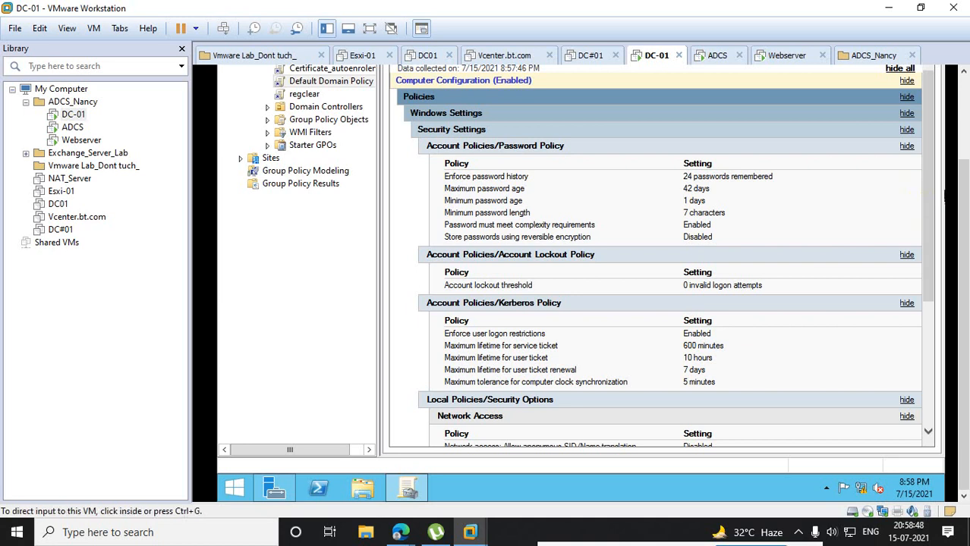
{"action": "left_click", "coordinate": [963, 71]}
{"action": "left_click", "coordinate": [748, 192]}
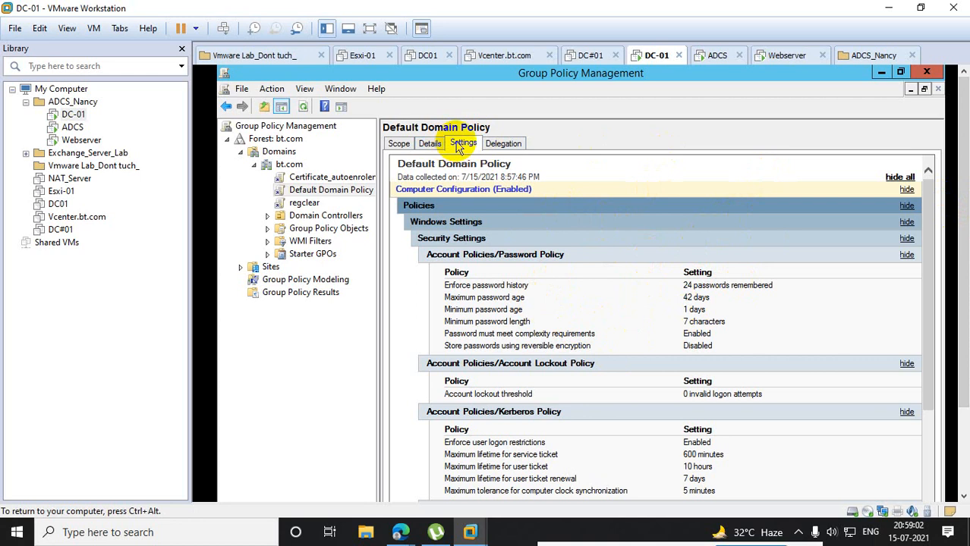
- Collapse all sections of the Default Domain Policy settings report and expand them all again
{"action": "left_click", "coordinate": [906, 179]}
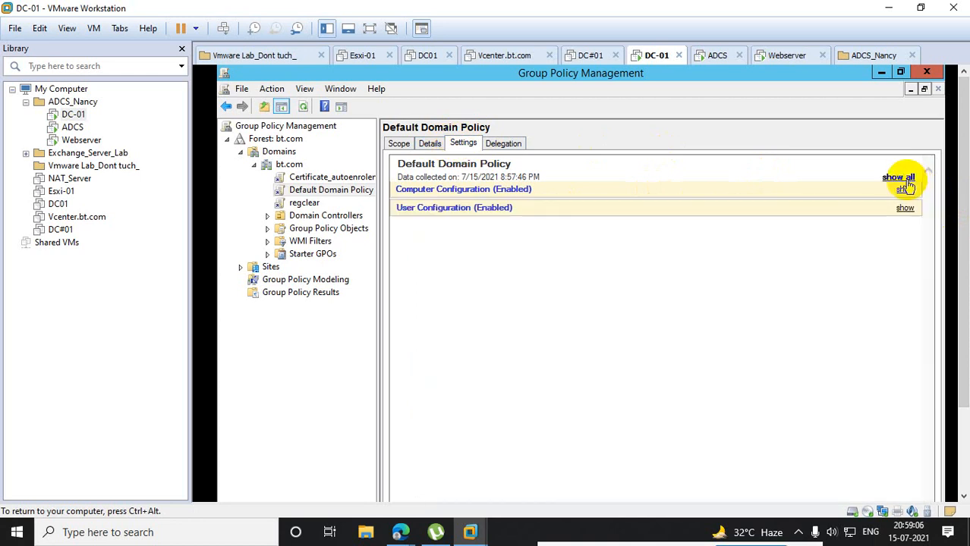
{"action": "left_click", "coordinate": [903, 179]}
{"action": "left_click_drag", "start_coordinate": [931, 184], "coordinate": [933, 163]}
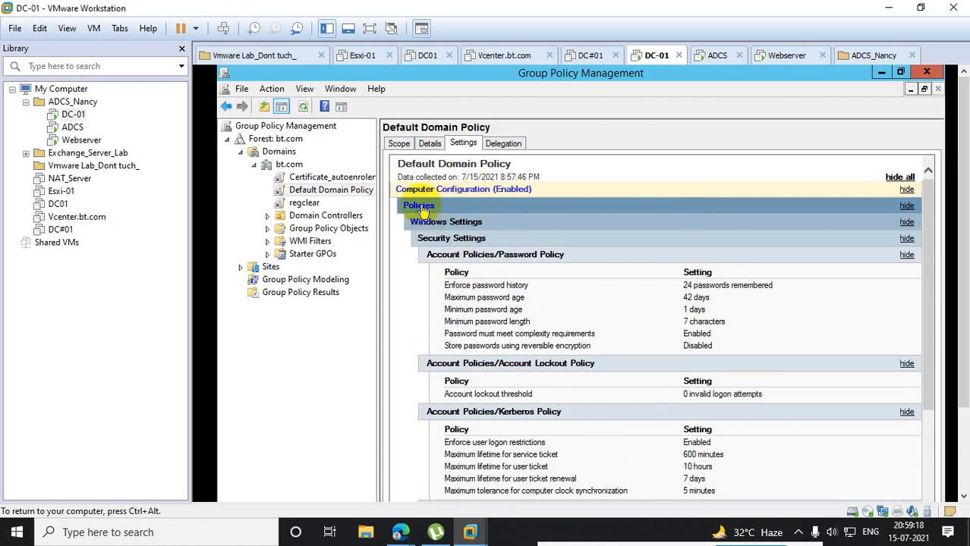
- Review the Kerberos, security option and public key policies, and highlight the Enforce password history setting's value
{"action": "left_click_drag", "start_coordinate": [931, 190], "coordinate": [940, 408]}
{"action": "left_click_drag", "start_coordinate": [962, 303], "coordinate": [962, 387]}
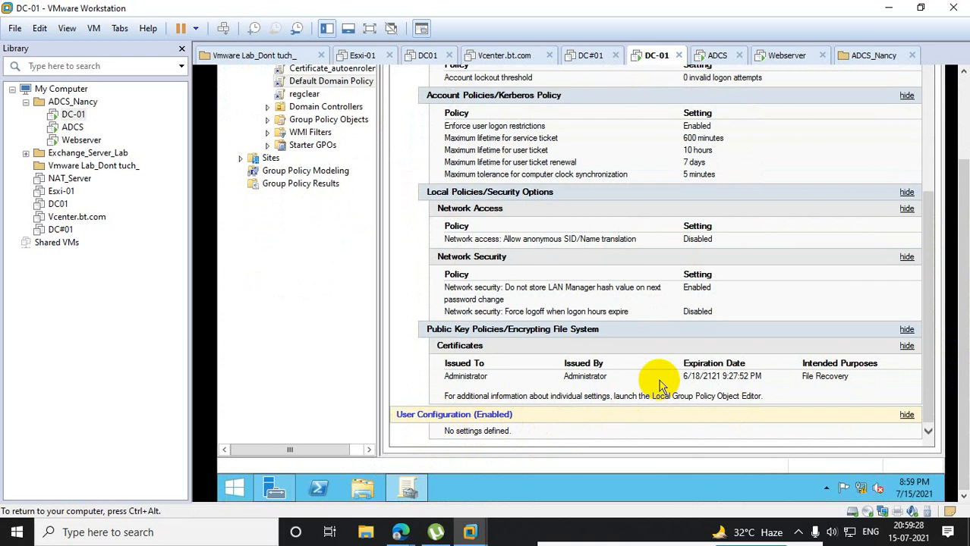
{"action": "left_click_drag", "start_coordinate": [963, 235], "coordinate": [963, 150]}
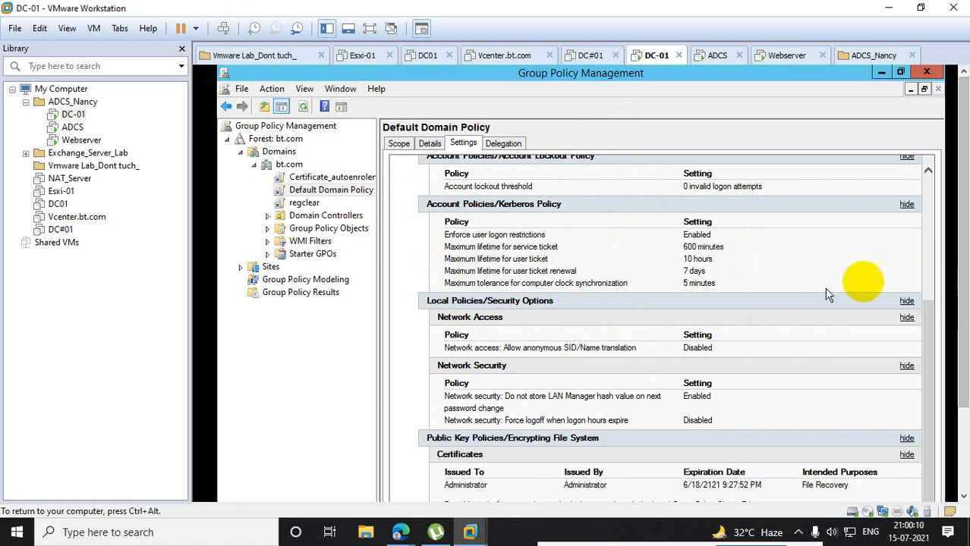
{"action": "left_click_drag", "start_coordinate": [927, 342], "coordinate": [927, 188]}
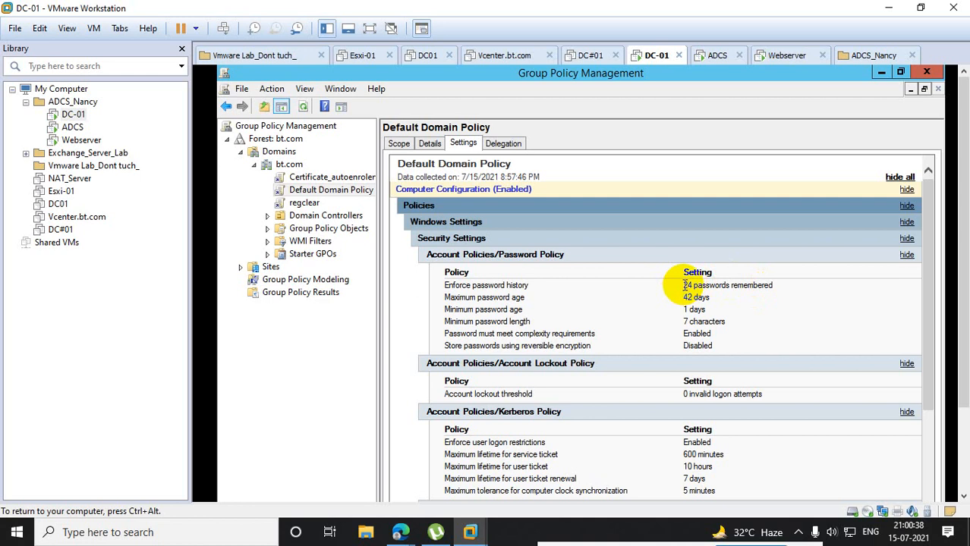
{"action": "left_click_drag", "start_coordinate": [684, 284], "coordinate": [781, 284]}
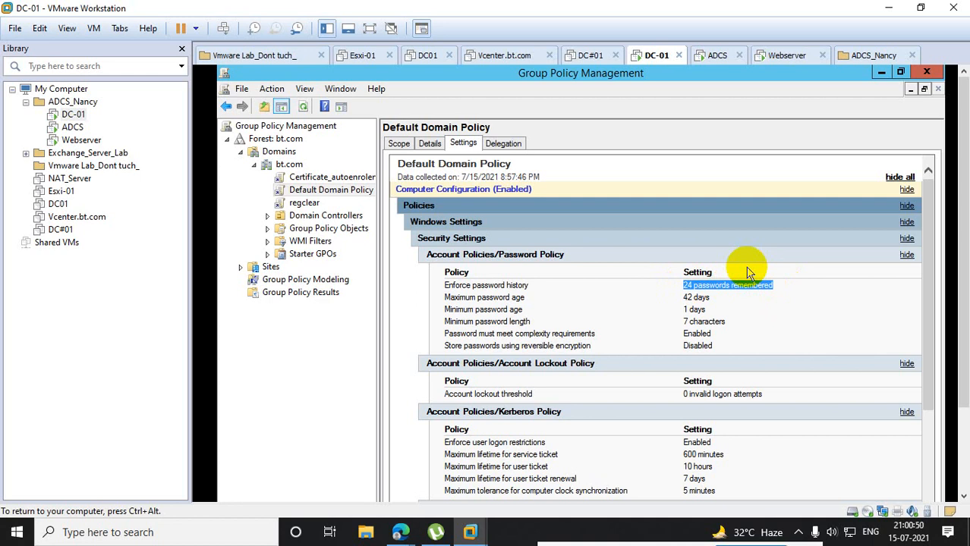
- Highlight the minimum password age and minimum password length values in the Default Domain Policy's settings report
{"action": "left_click", "coordinate": [529, 302]}
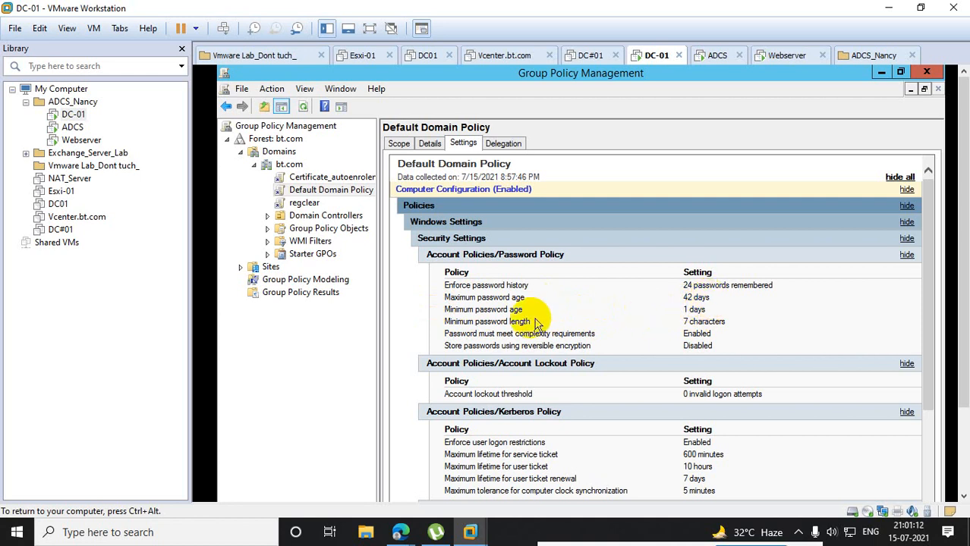
{"action": "left_click_drag", "start_coordinate": [445, 321], "coordinate": [532, 315]}
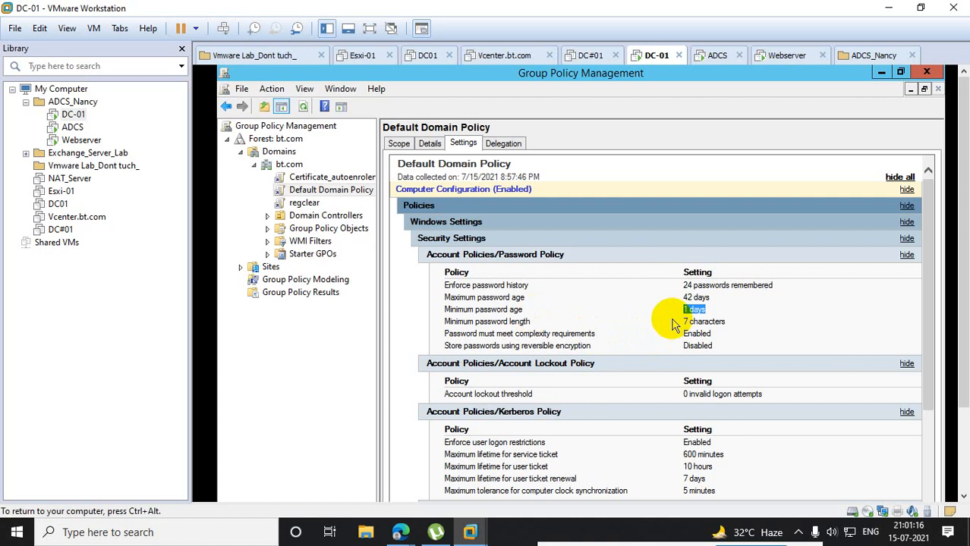
{"action": "left_click_drag", "start_coordinate": [681, 322], "coordinate": [740, 322]}
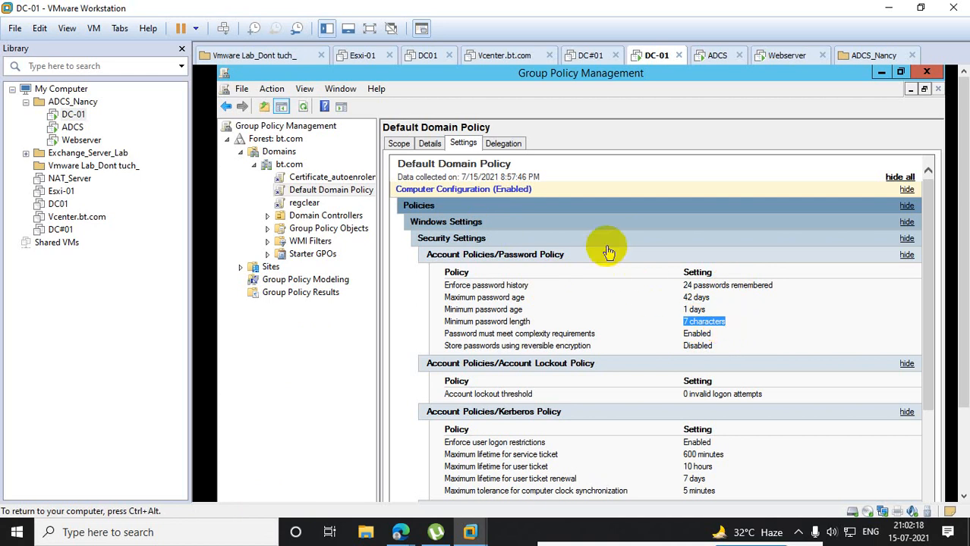
- Open the Default Domain Policy for editing and expand the computer policies' Windows Settings down to Security Settings
{"action": "right_click", "coordinate": [583, 225]}
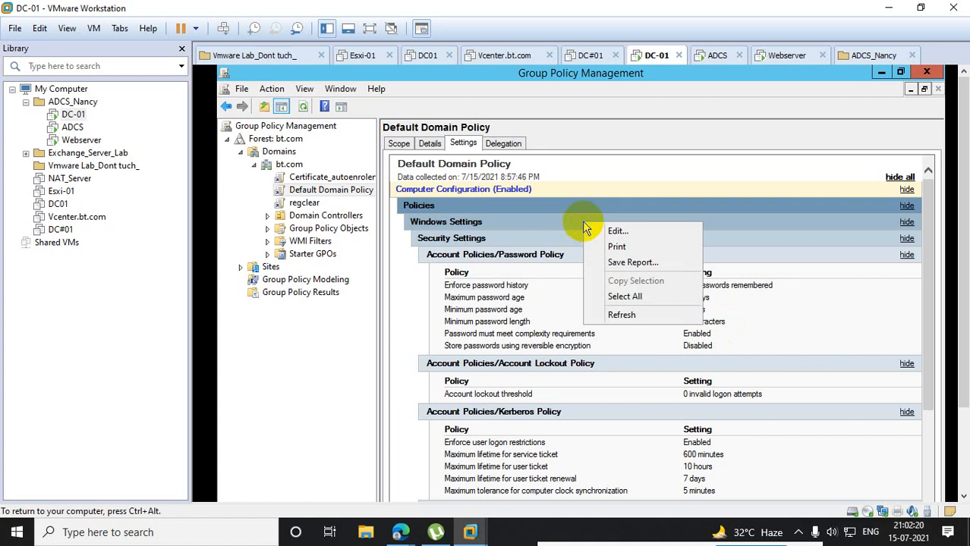
{"action": "left_click", "coordinate": [619, 233]}
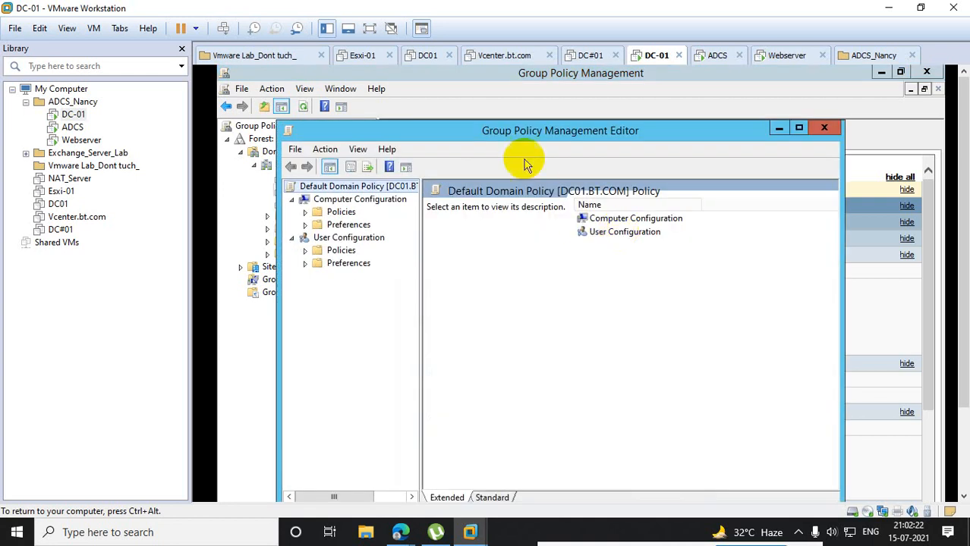
{"action": "left_click_drag", "start_coordinate": [529, 148], "coordinate": [654, 279]}
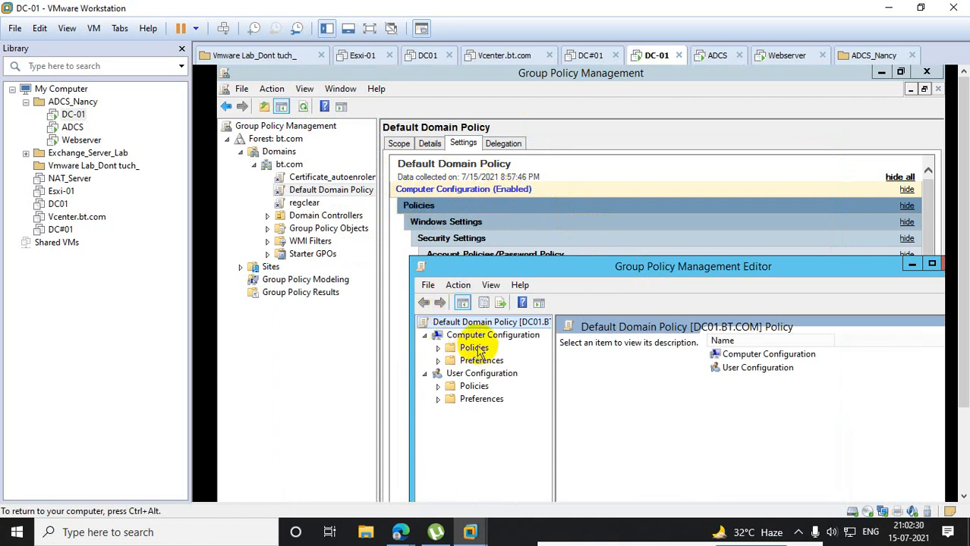
{"action": "left_click", "coordinate": [438, 348]}
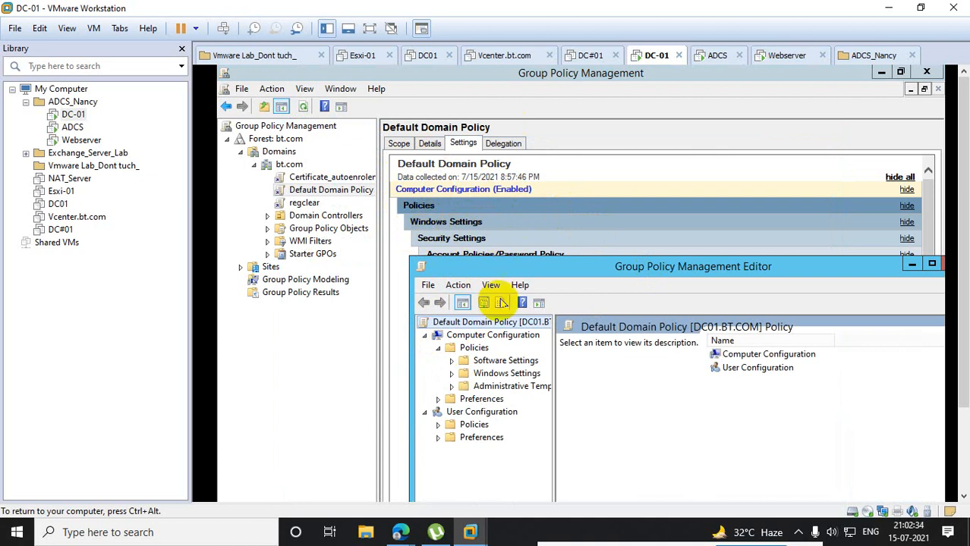
{"action": "left_click", "coordinate": [452, 374]}
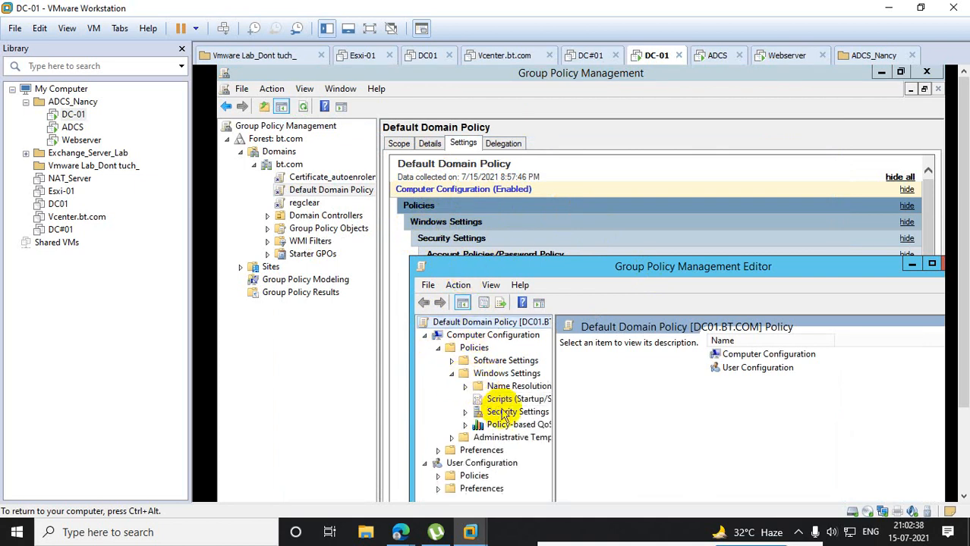
{"action": "left_click", "coordinate": [476, 412]}
{"action": "left_click", "coordinate": [465, 414]}
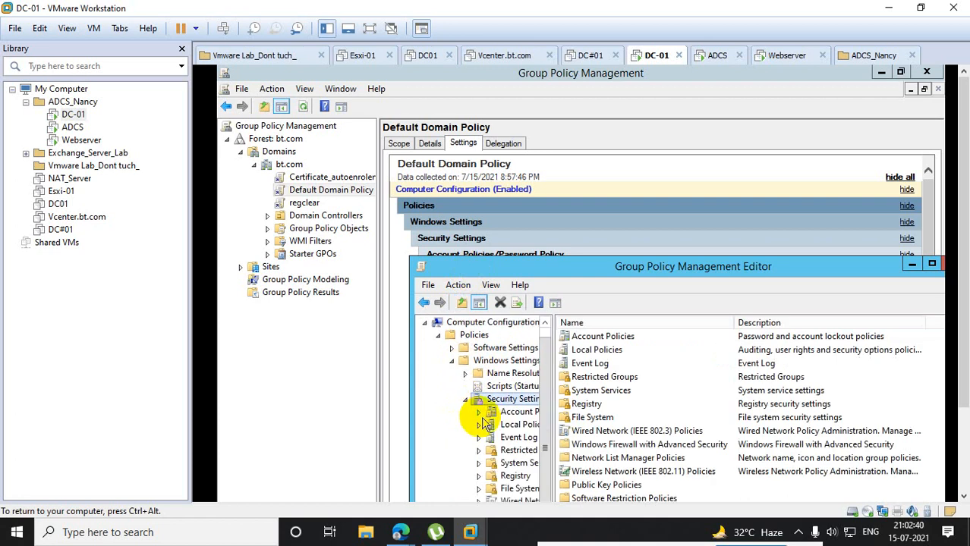
{"action": "left_click_drag", "start_coordinate": [500, 271], "coordinate": [364, 118]}
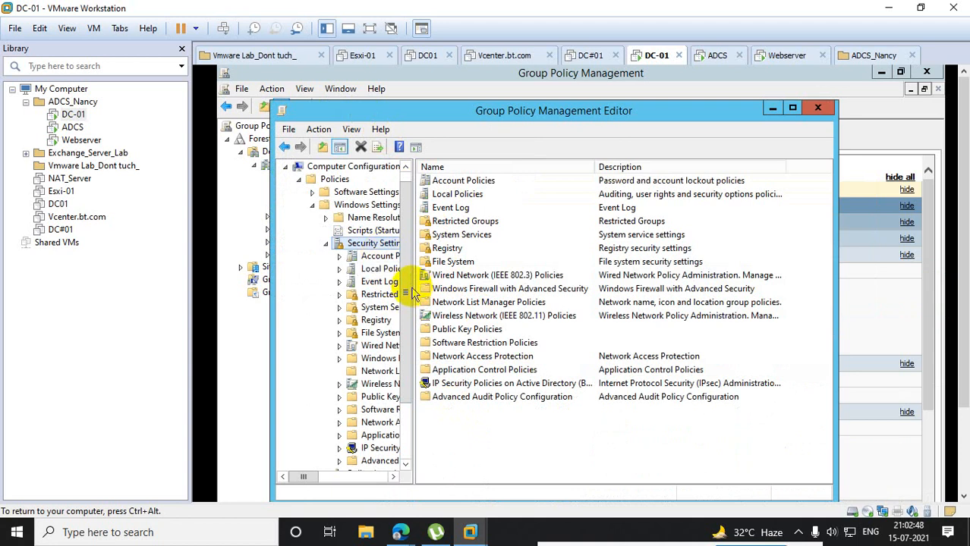
- Expand Account Policies and display its Password Policy settings, with the policy tree widened
{"action": "left_click", "coordinate": [381, 257]}
{"action": "left_click", "coordinate": [339, 257]}
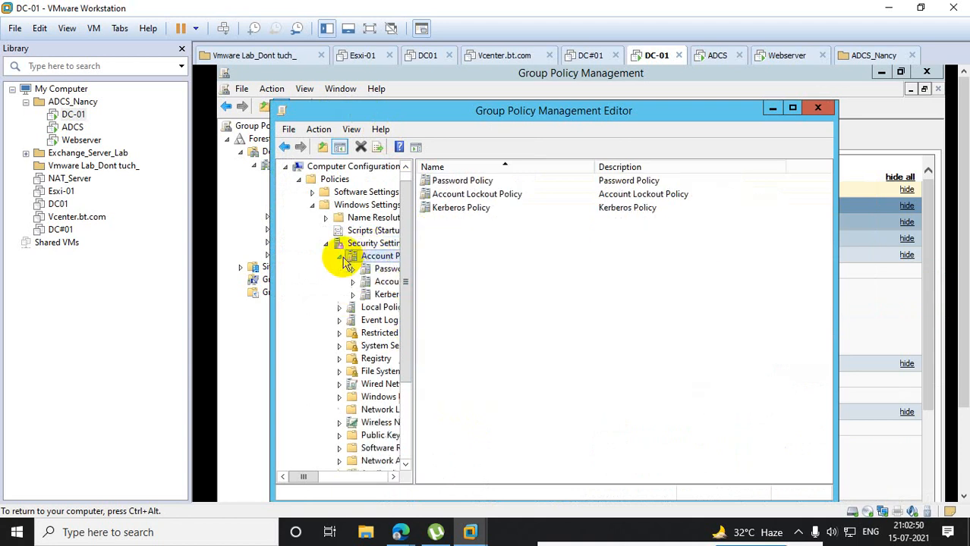
{"action": "left_click_drag", "start_coordinate": [410, 282], "coordinate": [479, 282]}
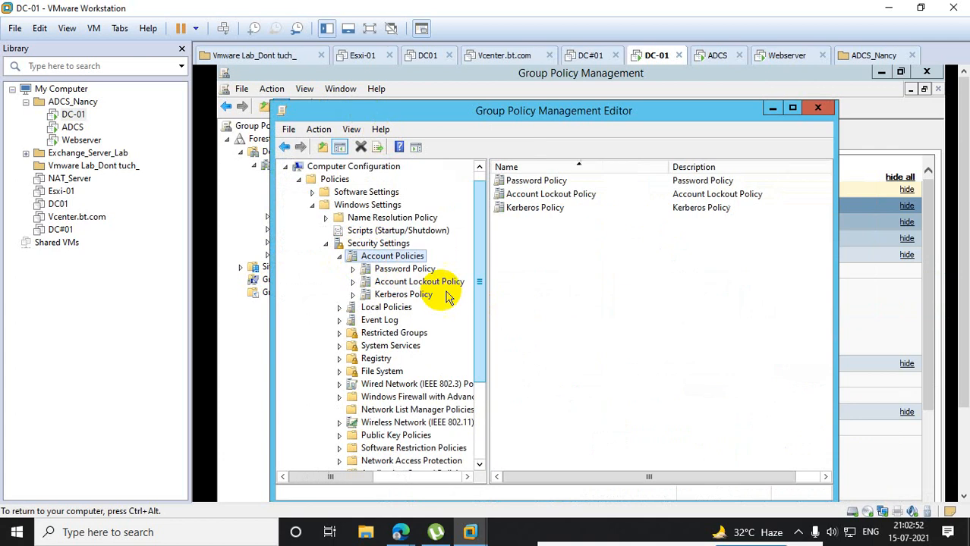
{"action": "left_click", "coordinate": [405, 268]}
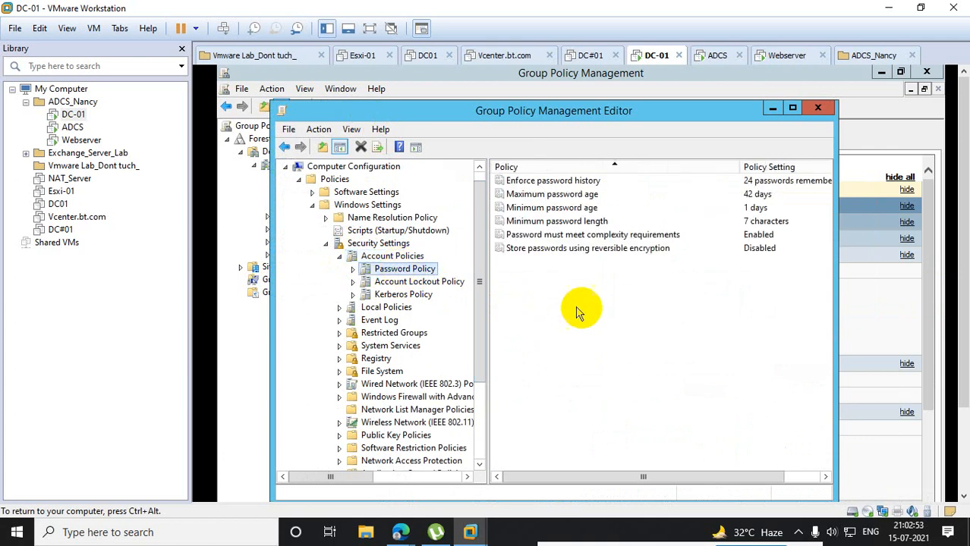
- Set the Minimum password length policy to 8 characters and close the policy editor
{"action": "left_click", "coordinate": [763, 222]}
{"action": "double_click", "coordinate": [763, 222]}
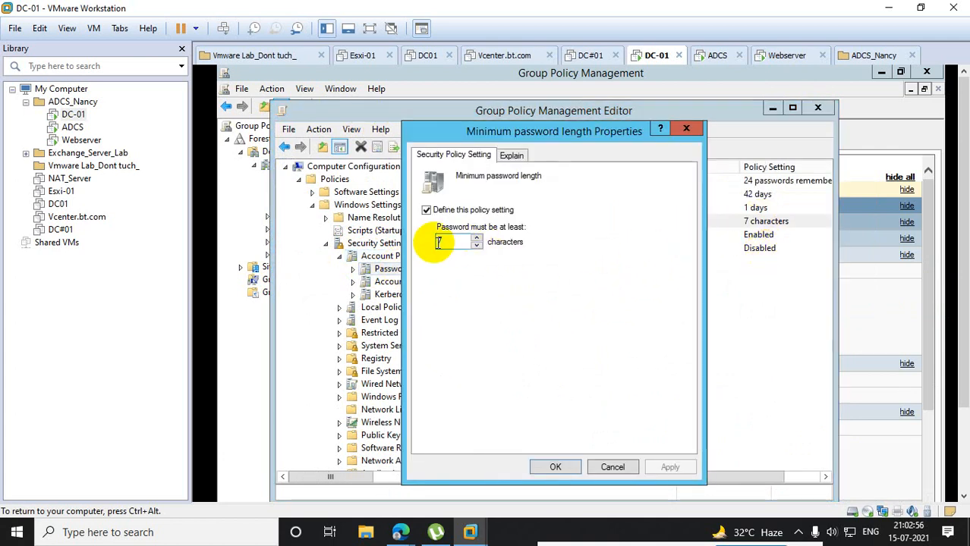
{"action": "left_click", "coordinate": [476, 246]}
{"action": "left_click", "coordinate": [476, 238]}
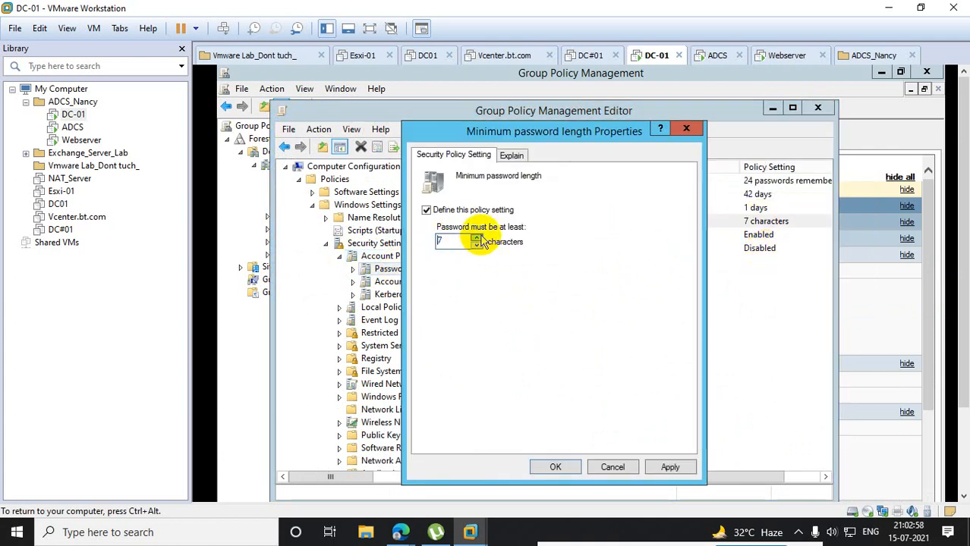
{"action": "left_click", "coordinate": [554, 467]}
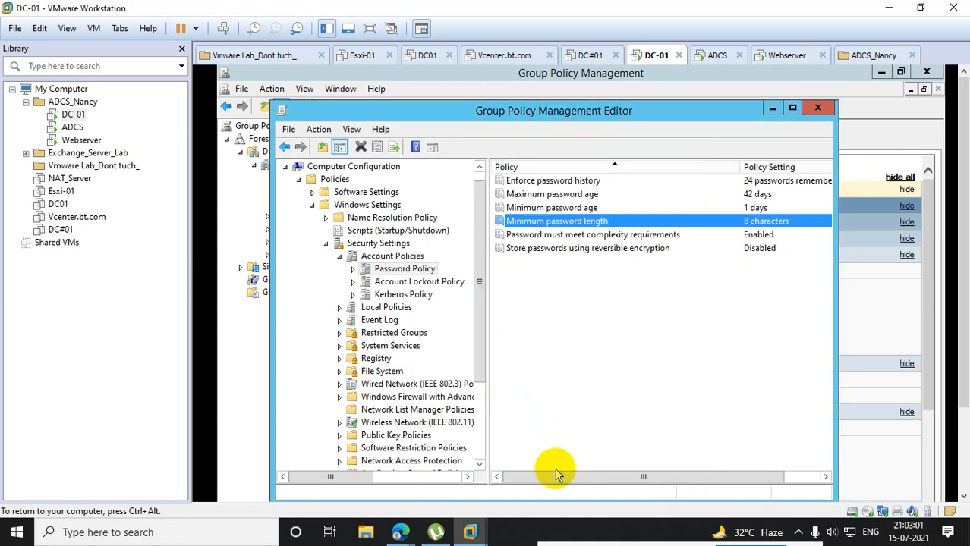
{"action": "left_click", "coordinate": [822, 109]}
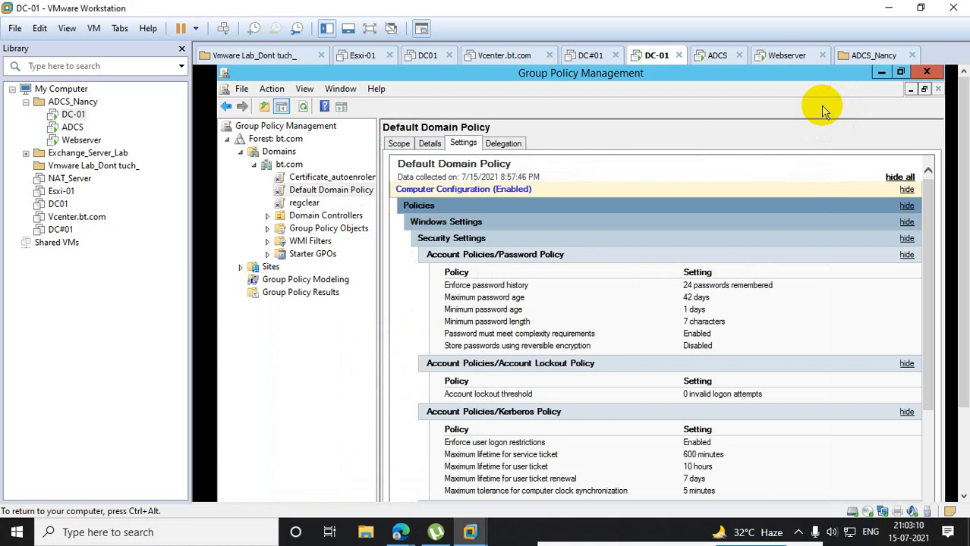
- Review the settings reports of the regclear, Certificate_autoenrolement and Default Domain Policy GPOs, dismissing the link notices
{"action": "left_click", "coordinate": [297, 205]}
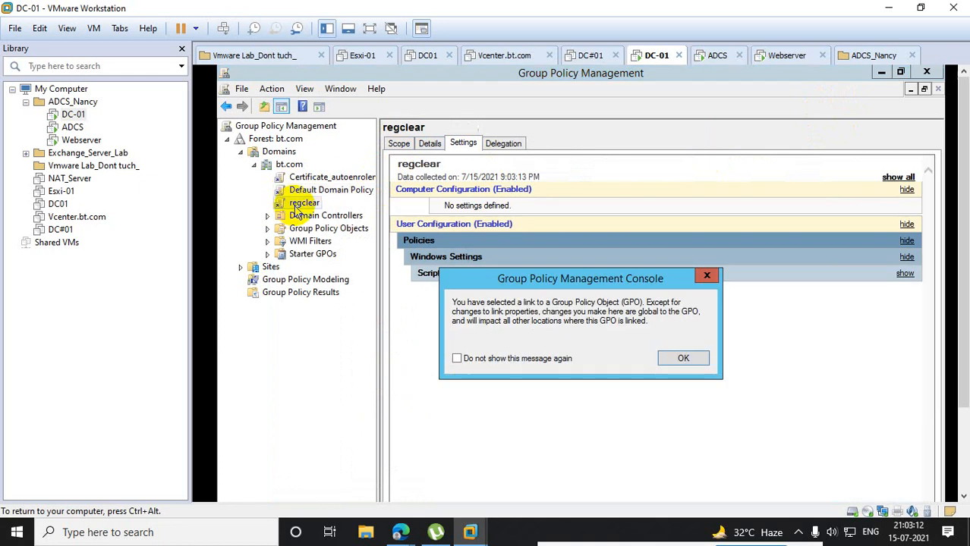
{"action": "left_click", "coordinate": [706, 275]}
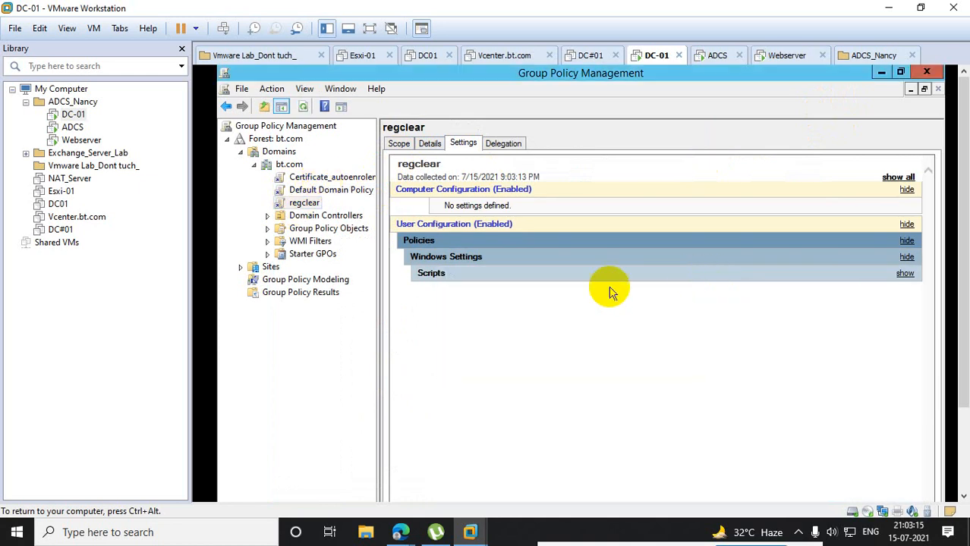
{"action": "left_click", "coordinate": [317, 190]}
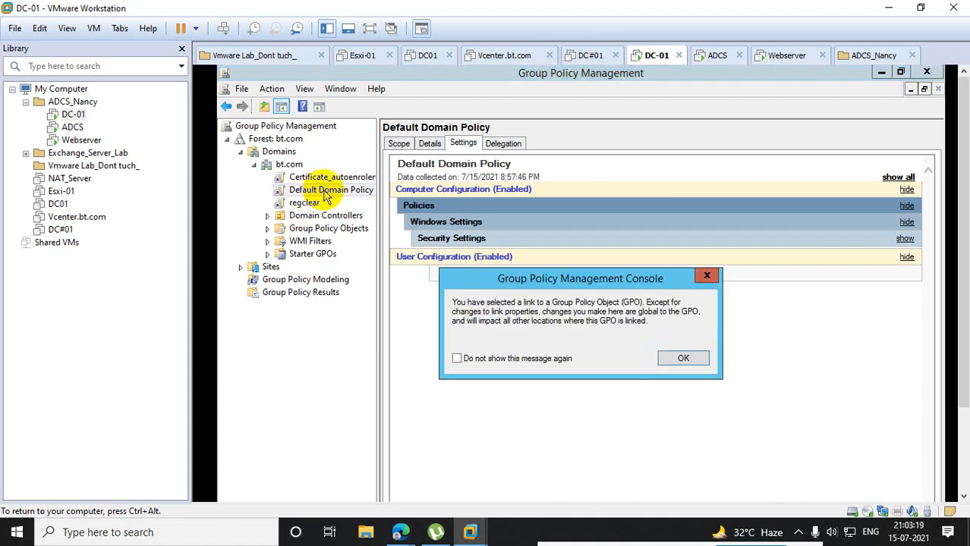
{"action": "left_click", "coordinate": [707, 275]}
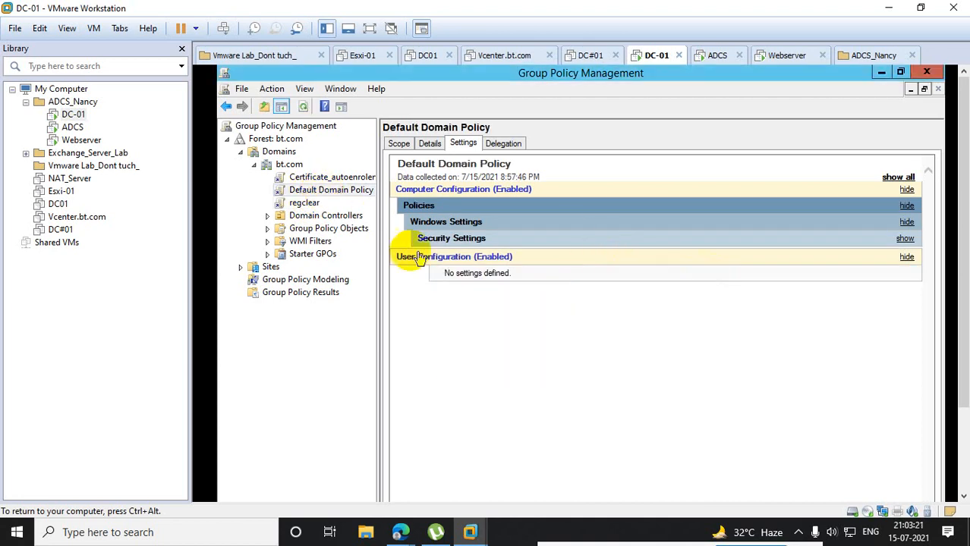
{"action": "left_click", "coordinate": [324, 178]}
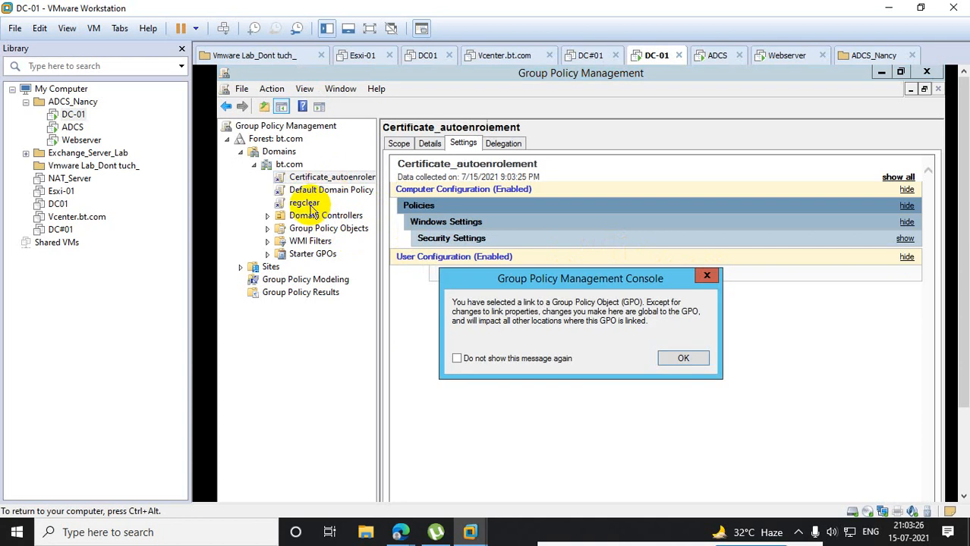
{"action": "left_click", "coordinate": [706, 276]}
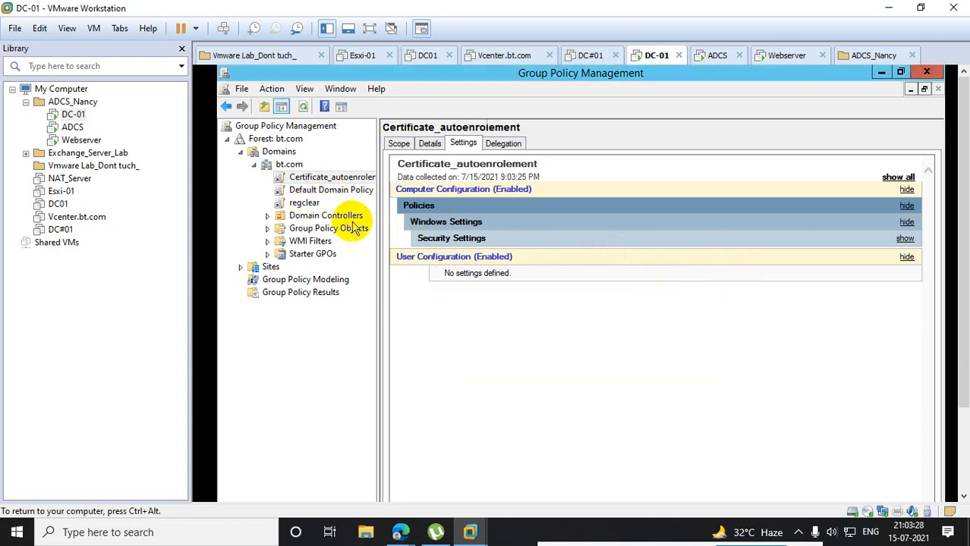
{"action": "left_click", "coordinate": [311, 191]}
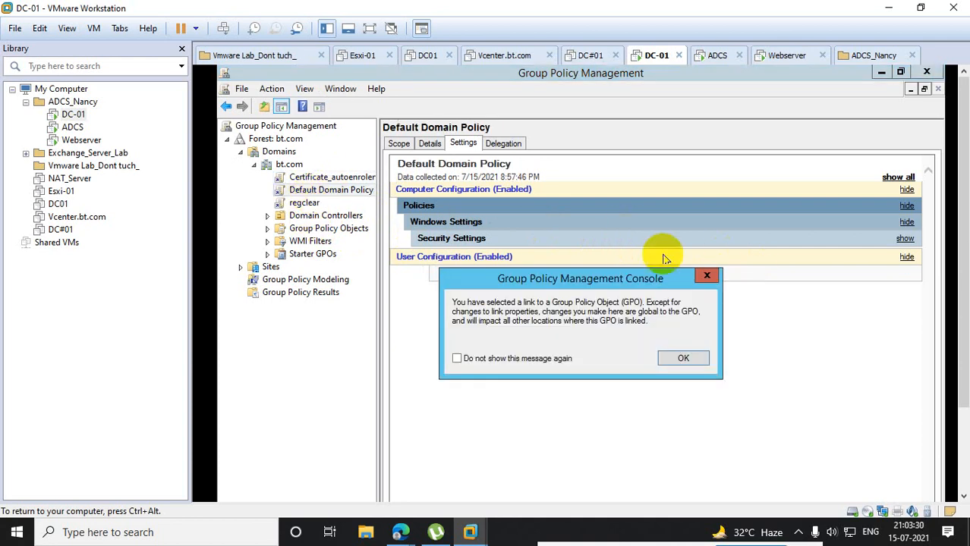
{"action": "left_click", "coordinate": [702, 275]}
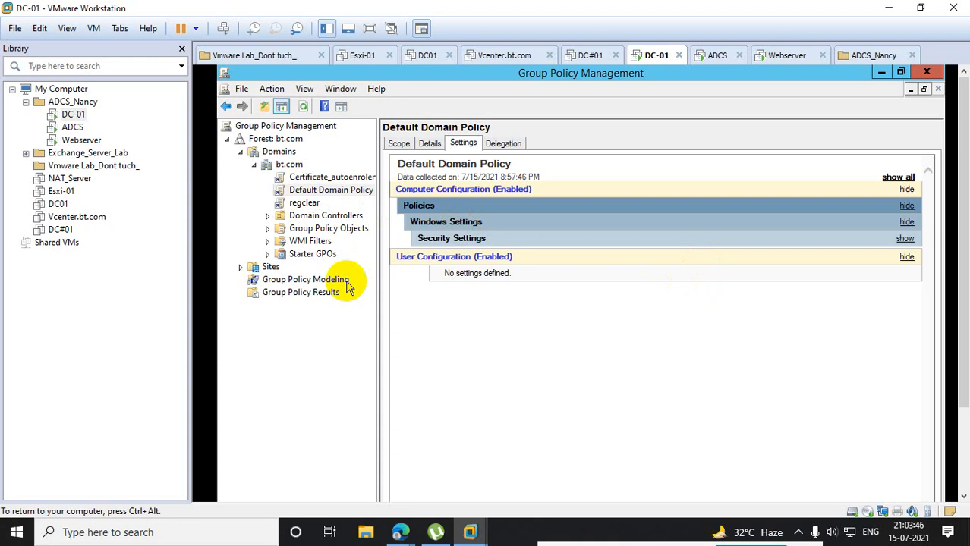
- View the available GPO Status options in the Default Domain Policy's details, and widen the console tree
{"action": "left_click", "coordinate": [430, 144]}
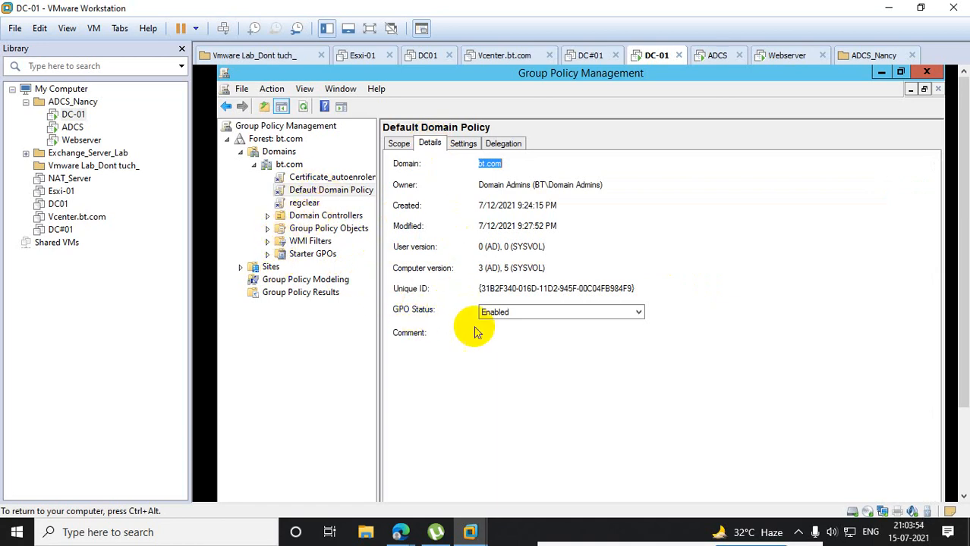
{"action": "left_click", "coordinate": [529, 315]}
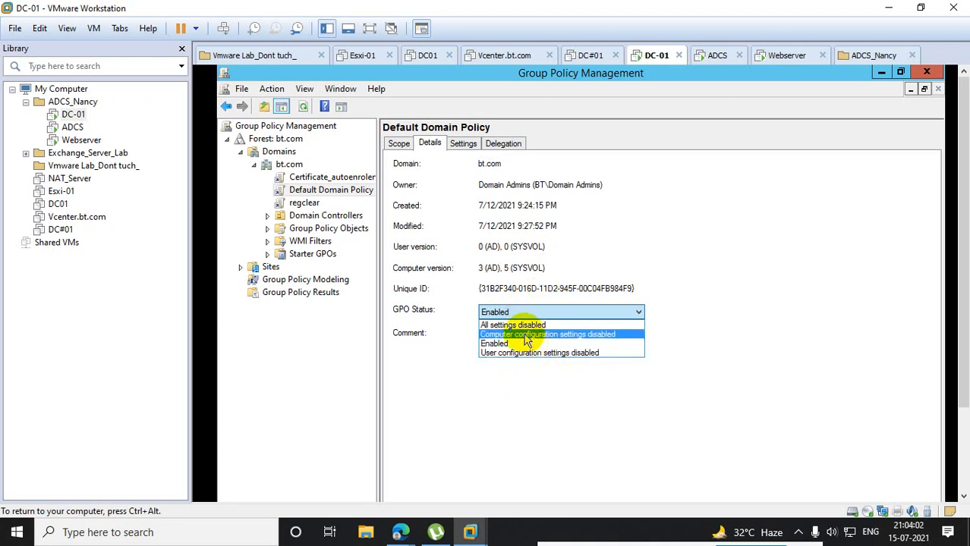
{"action": "left_click", "coordinate": [635, 222]}
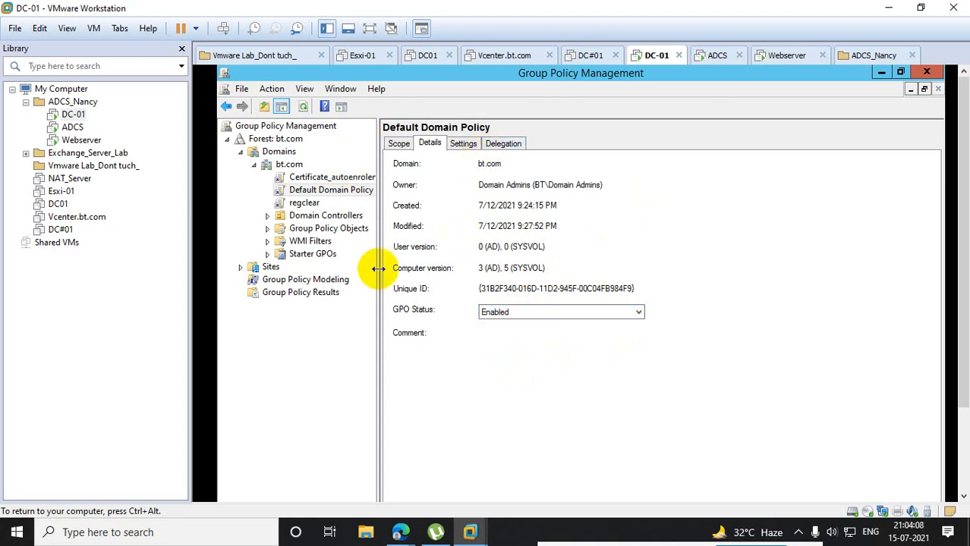
{"action": "left_click_drag", "start_coordinate": [378, 269], "coordinate": [454, 268]}
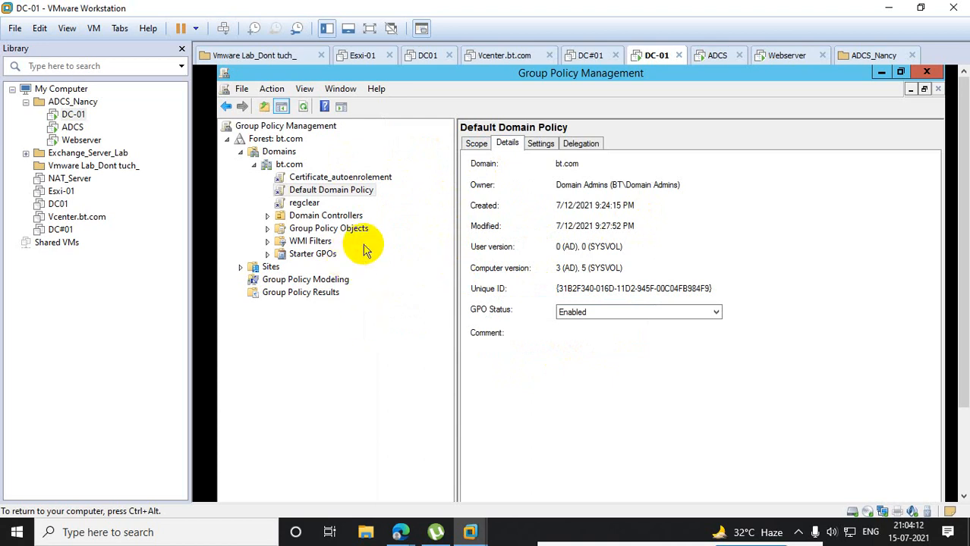
{"action": "right_click", "coordinate": [289, 164]}
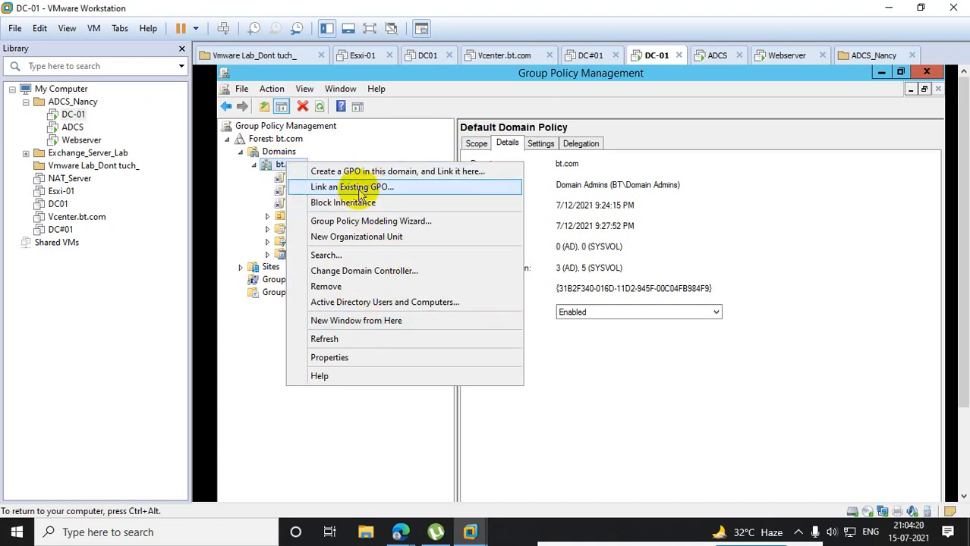
{"action": "left_click", "coordinate": [356, 221]}
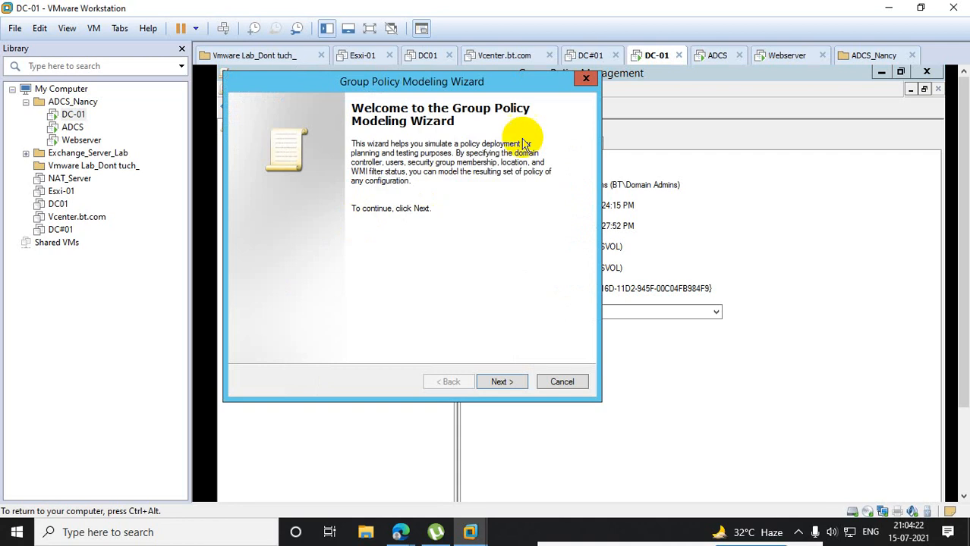
{"action": "left_click", "coordinate": [582, 79]}
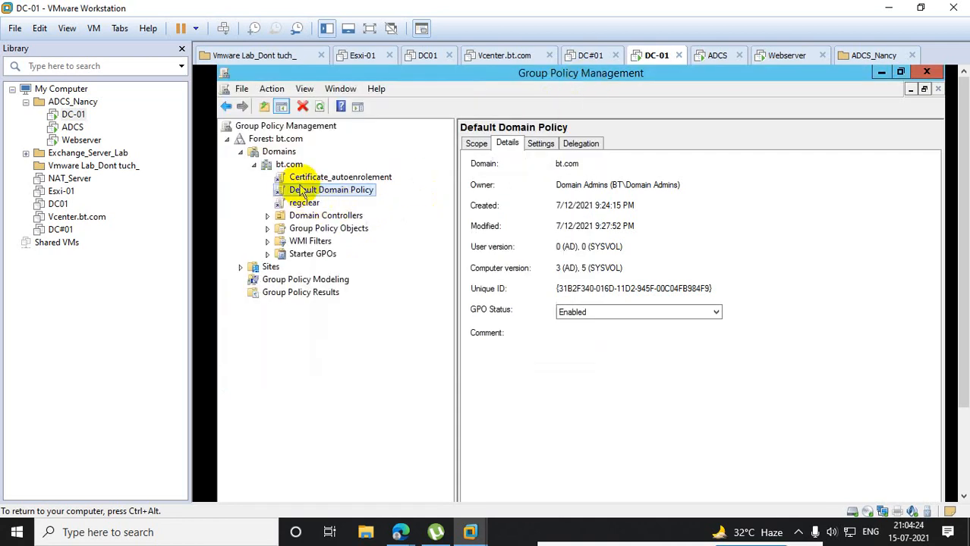
- Create a new organizational unit named Org in the bt.com domain
{"action": "right_click", "coordinate": [285, 170]}
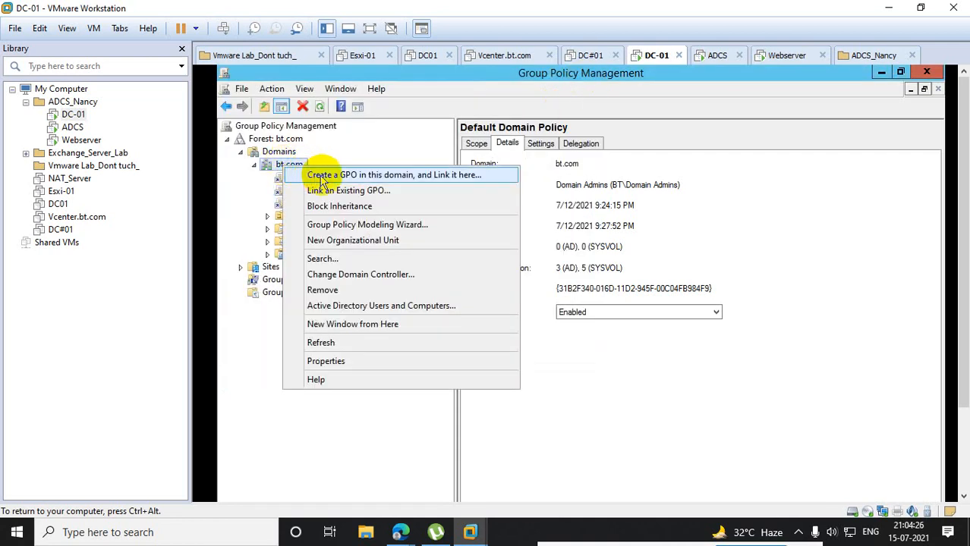
{"action": "left_click", "coordinate": [351, 241]}
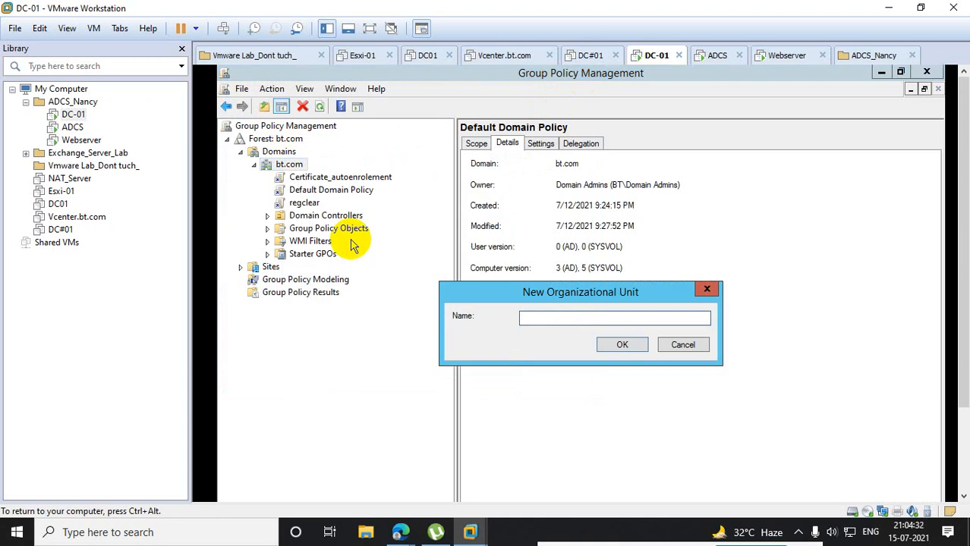
{"action": "type", "text": "Org"}
{"action": "left_click", "coordinate": [622, 344]}
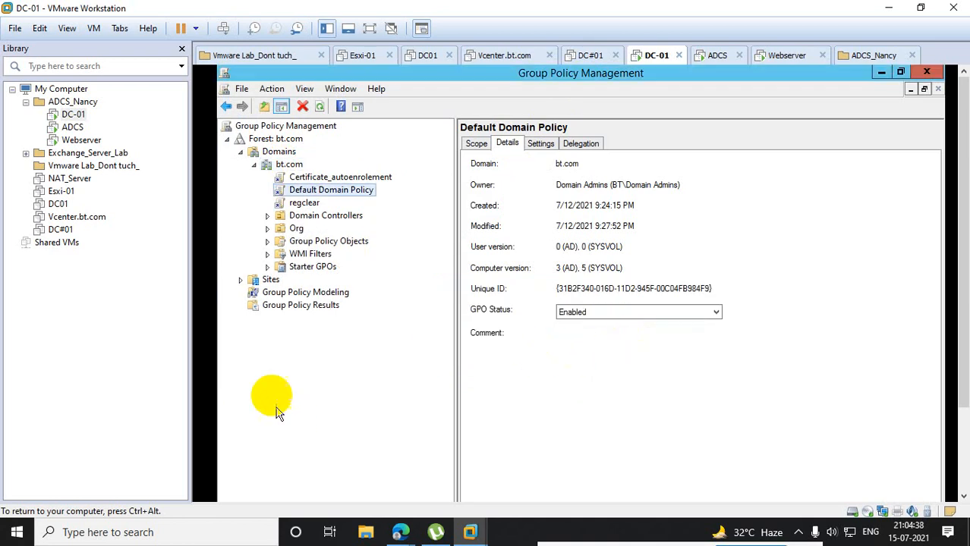
- Show the Org organizational unit's linked policies, keep its name, then minimize Group Policy Management and close Server Manager
{"action": "left_click", "coordinate": [295, 228]}
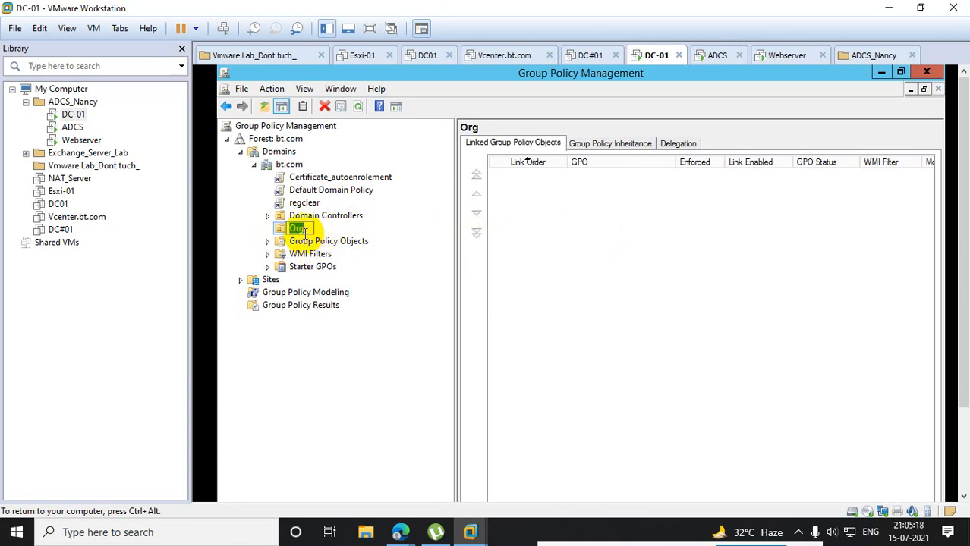
{"action": "left_click", "coordinate": [336, 346]}
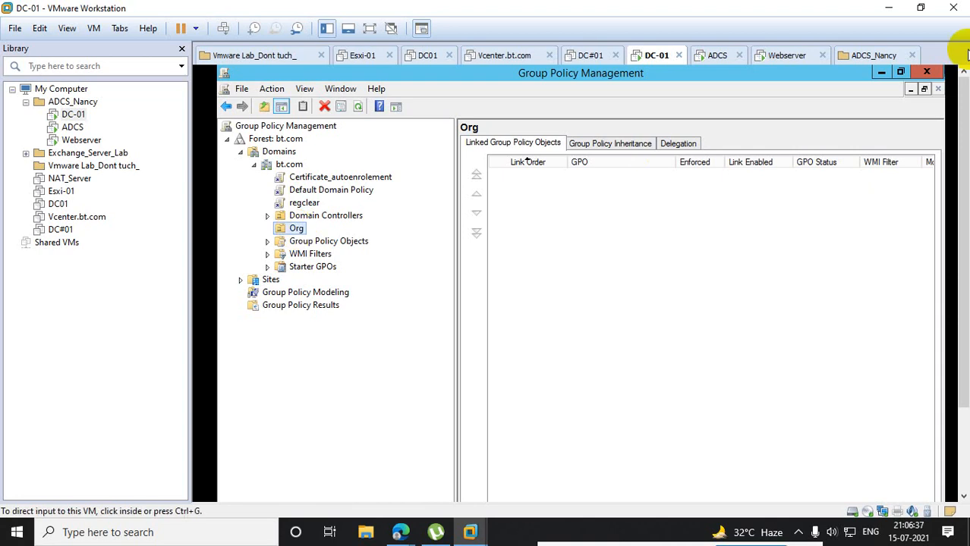
{"action": "left_click", "coordinate": [882, 72]}
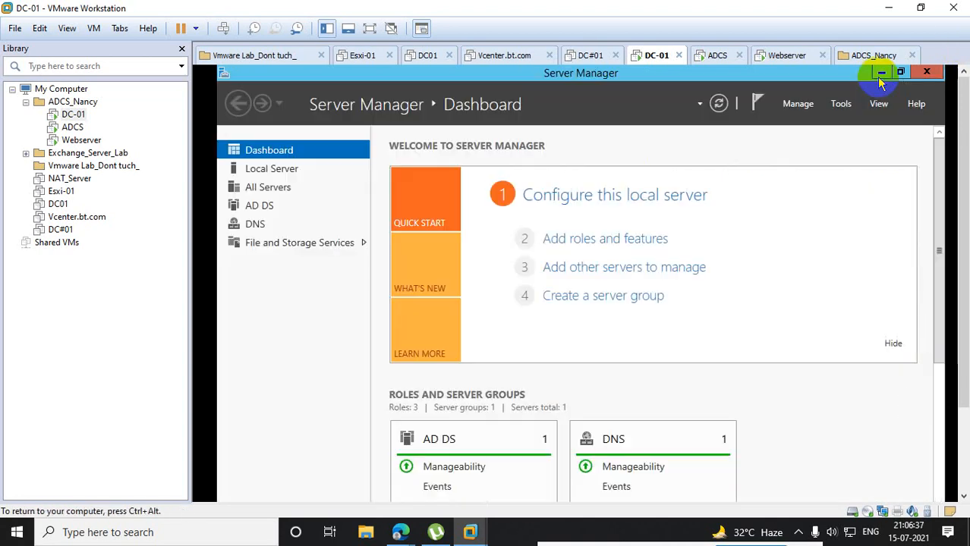
{"action": "left_click", "coordinate": [926, 73]}
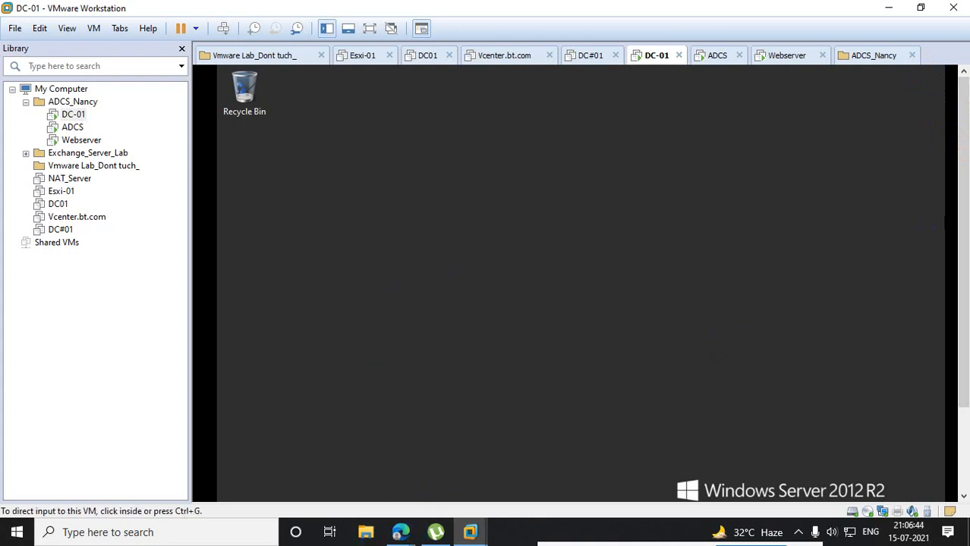
{"action": "left_click_drag", "start_coordinate": [963, 182], "coordinate": [962, 379]}
- Switch to Microsoft Edge, open Google in a new tab and search for microsoft wallpaper
{"action": "mouse_move", "coordinate": [394, 535]}
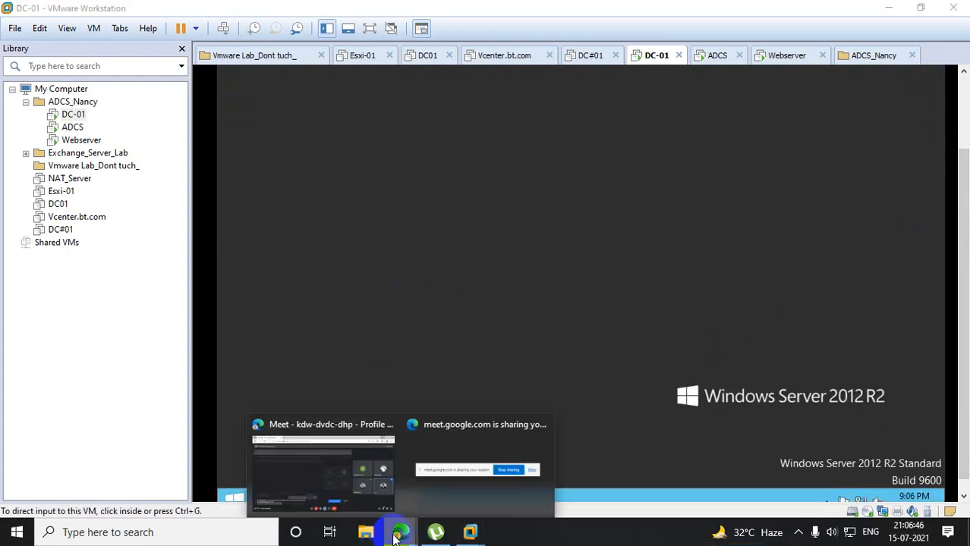
{"action": "left_click", "coordinate": [334, 475]}
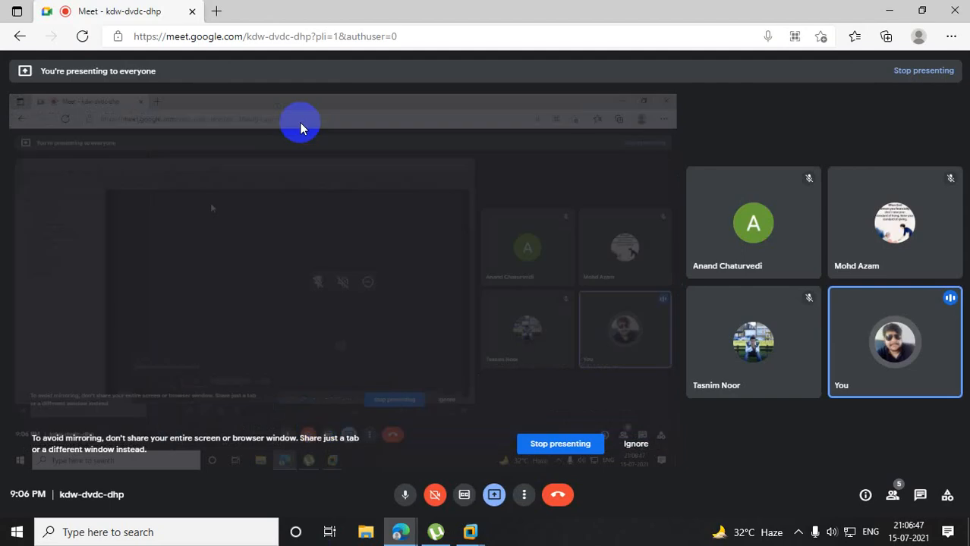
{"action": "left_click", "coordinate": [216, 11]}
{"action": "type", "text": "go"}
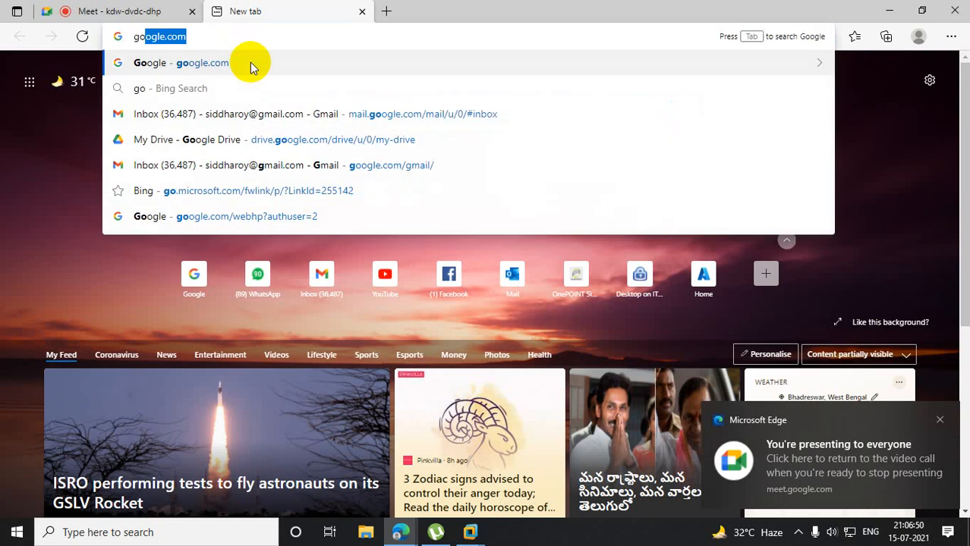
{"action": "key", "text": "Return"}
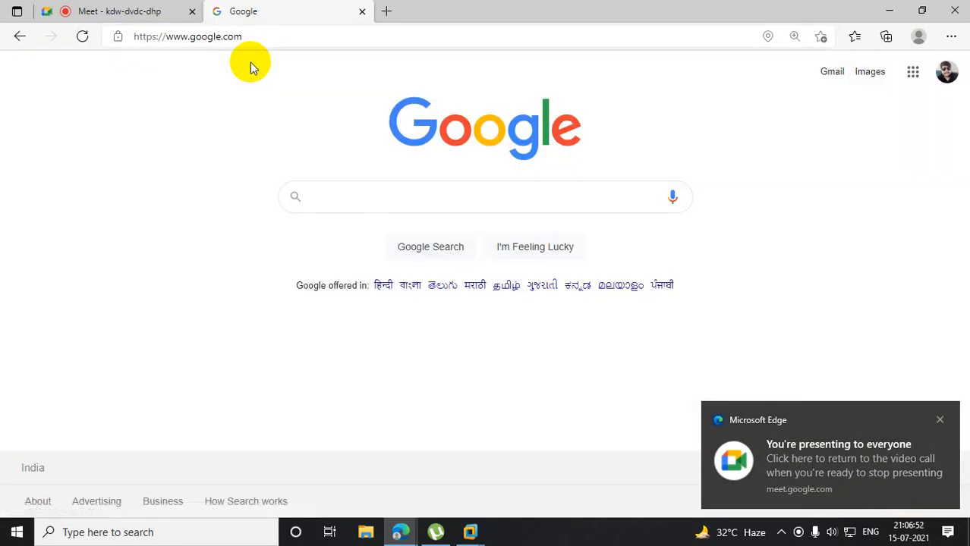
{"action": "type", "text": "microsoft"}
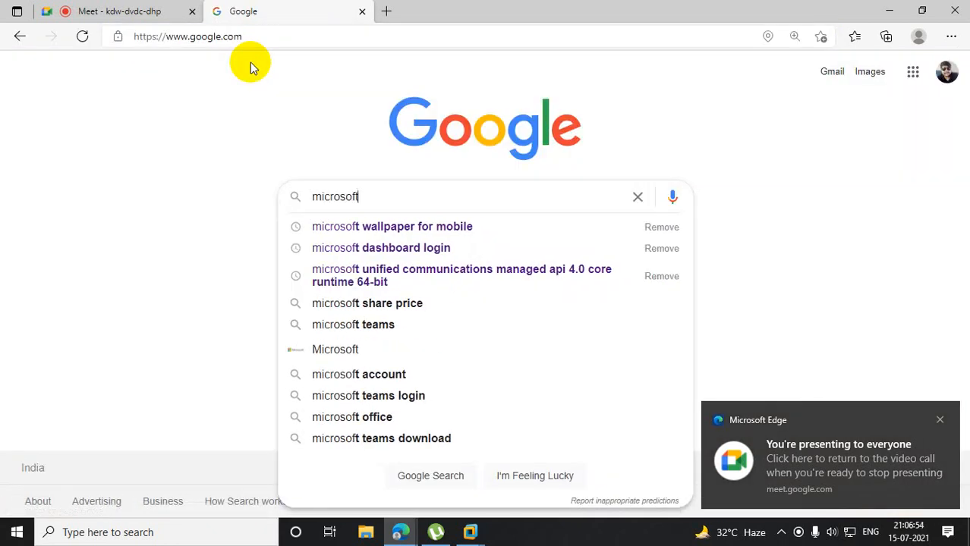
{"action": "type", "text": "  wall"}
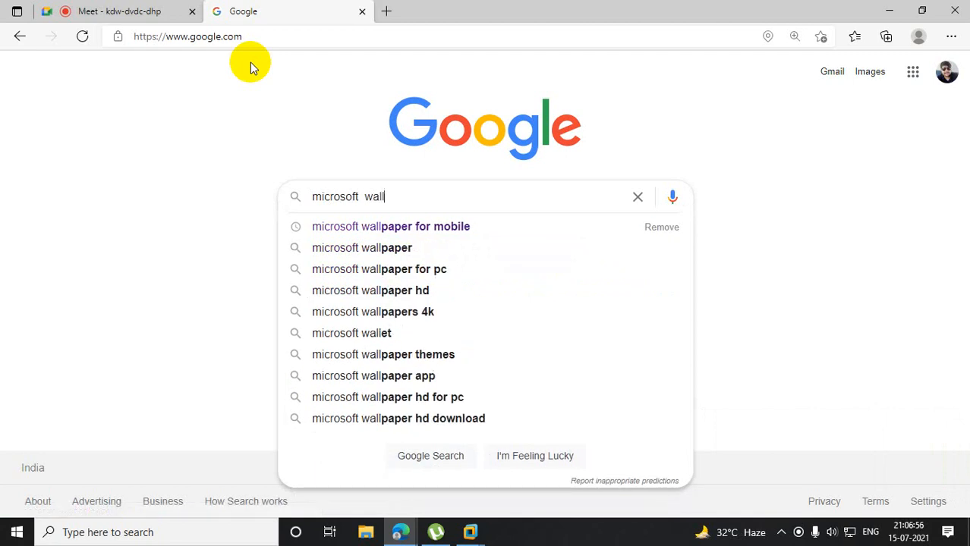
{"action": "left_click", "coordinate": [422, 247]}
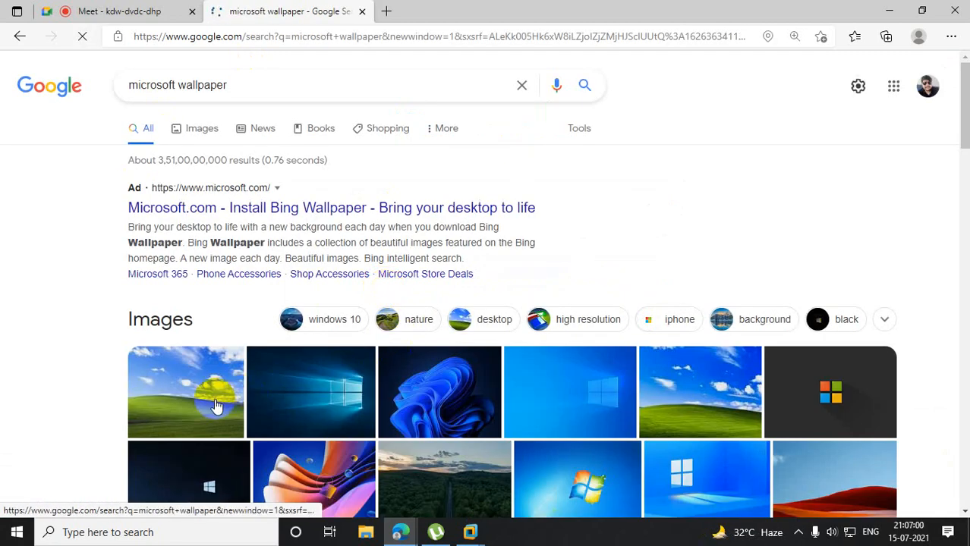
- Open the Artsy article behind the famous Windows XP desktop background image result and dismiss its sign-up form
{"action": "left_click", "coordinate": [183, 396]}
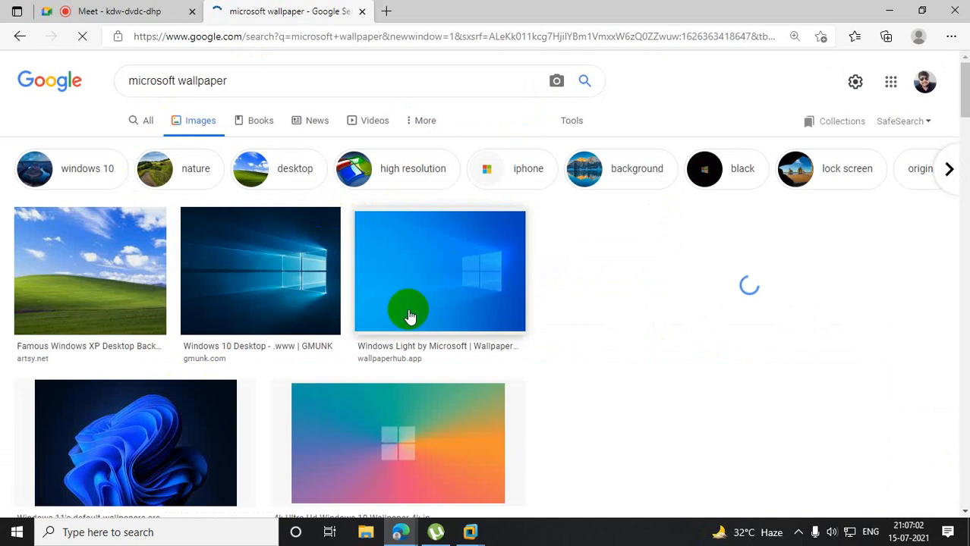
{"action": "left_click", "coordinate": [82, 260]}
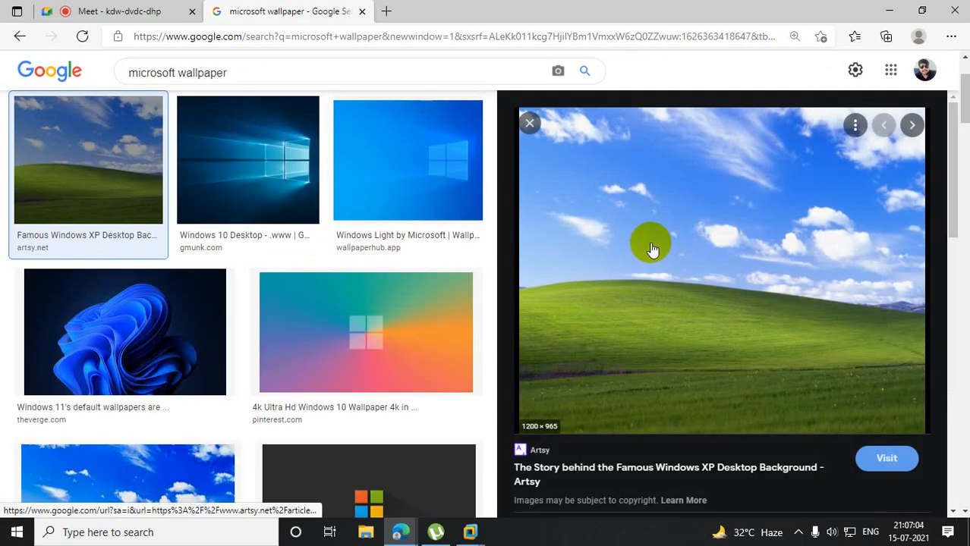
{"action": "left_click", "coordinate": [711, 250]}
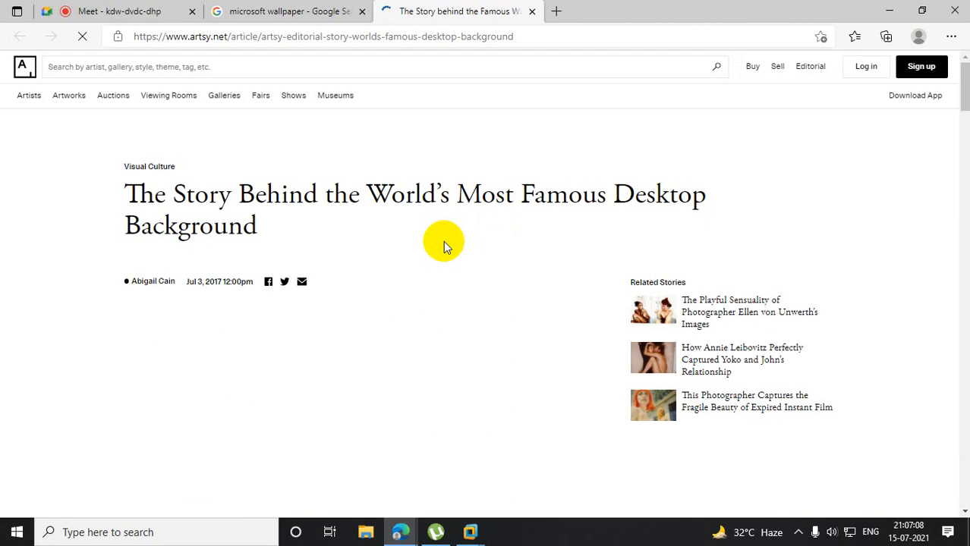
{"action": "scroll", "coordinate": [422, 256], "scroll_direction": "down", "scroll_amount": 10}
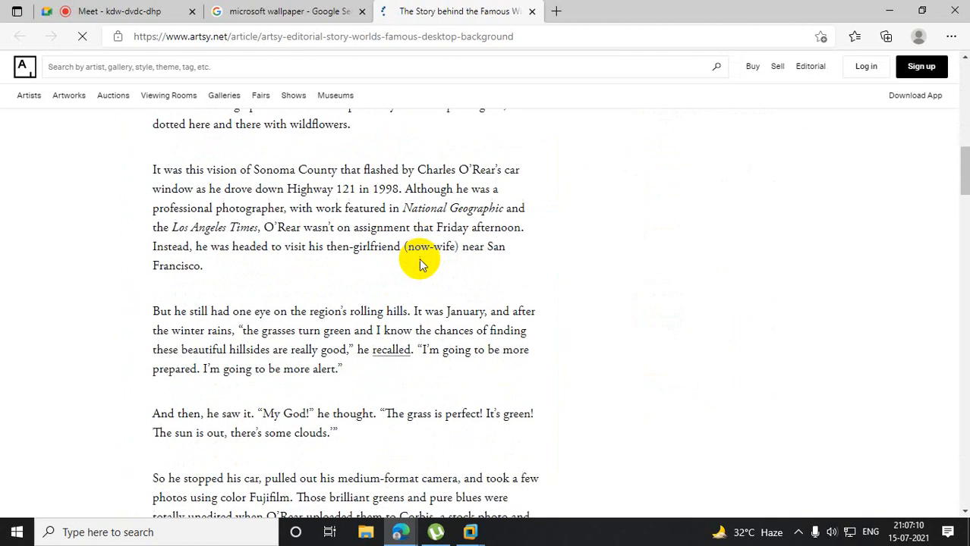
{"action": "scroll", "coordinate": [419, 259], "scroll_direction": "up", "scroll_amount": 4}
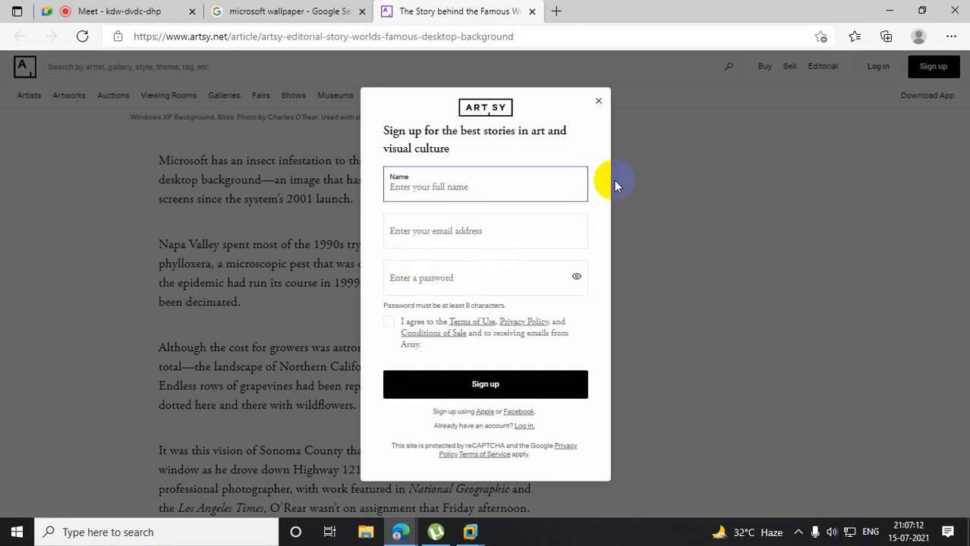
{"action": "left_click", "coordinate": [598, 101]}
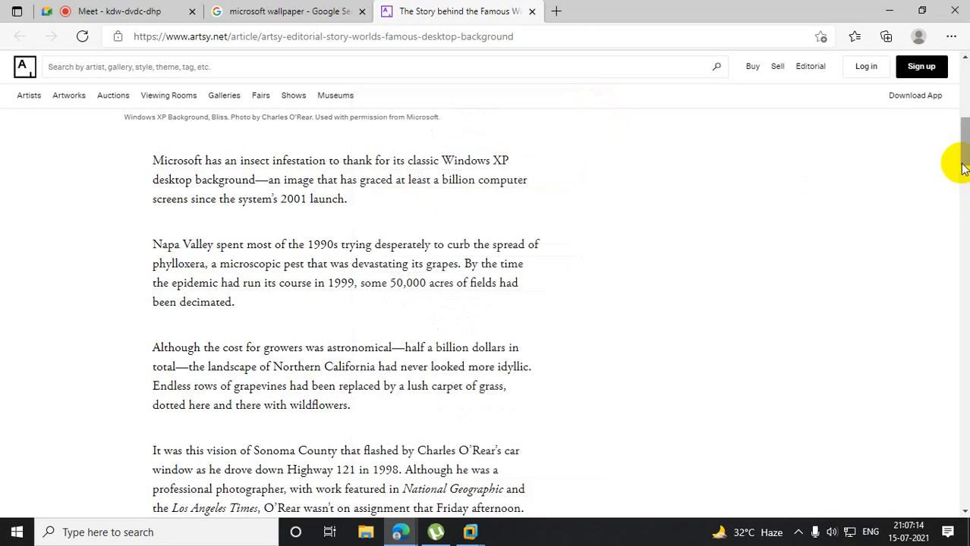
- Save the article's Windows XP background image to the Desktop as a JPEG named wallpaper
{"action": "scroll", "coordinate": [961, 167], "scroll_direction": "up", "scroll_amount": 4}
{"action": "right_click", "coordinate": [396, 234]}
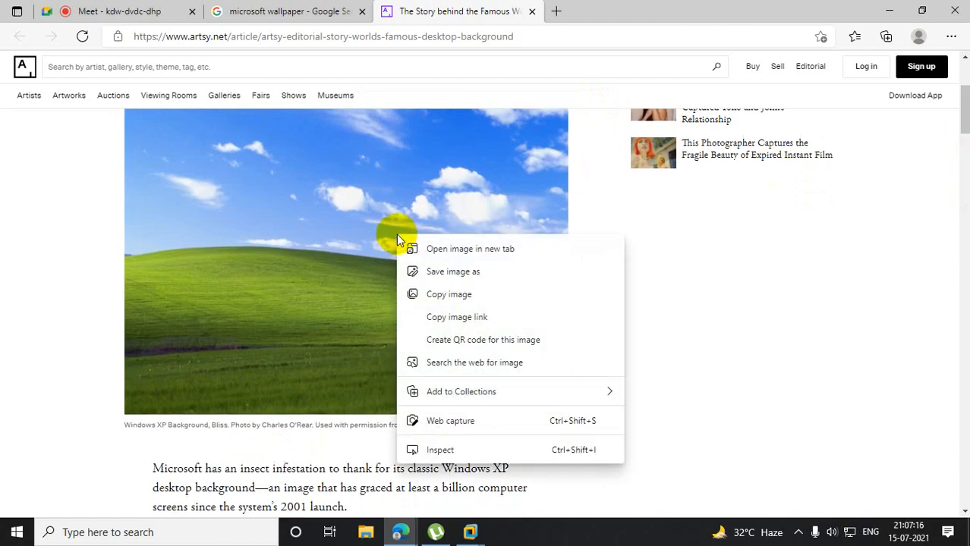
{"action": "left_click", "coordinate": [451, 270]}
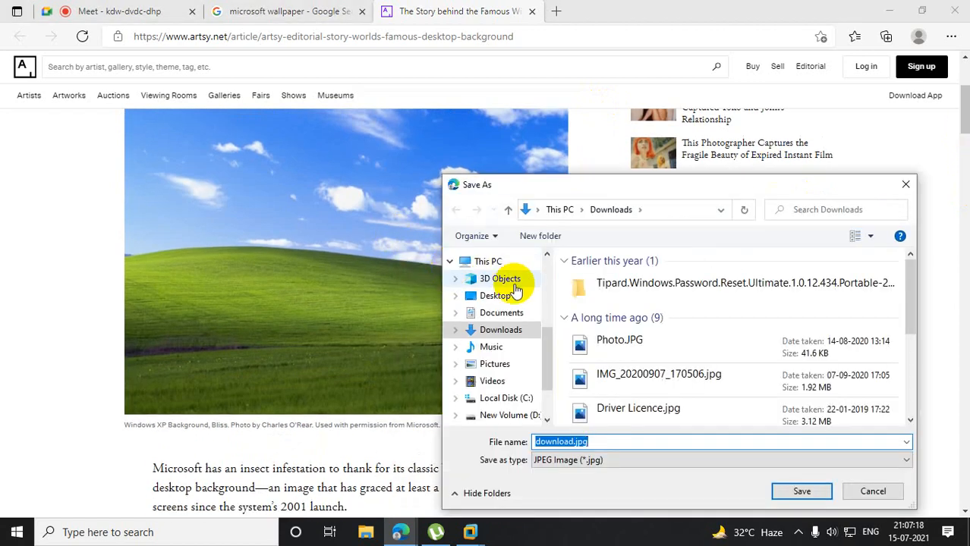
{"action": "left_click", "coordinate": [494, 295]}
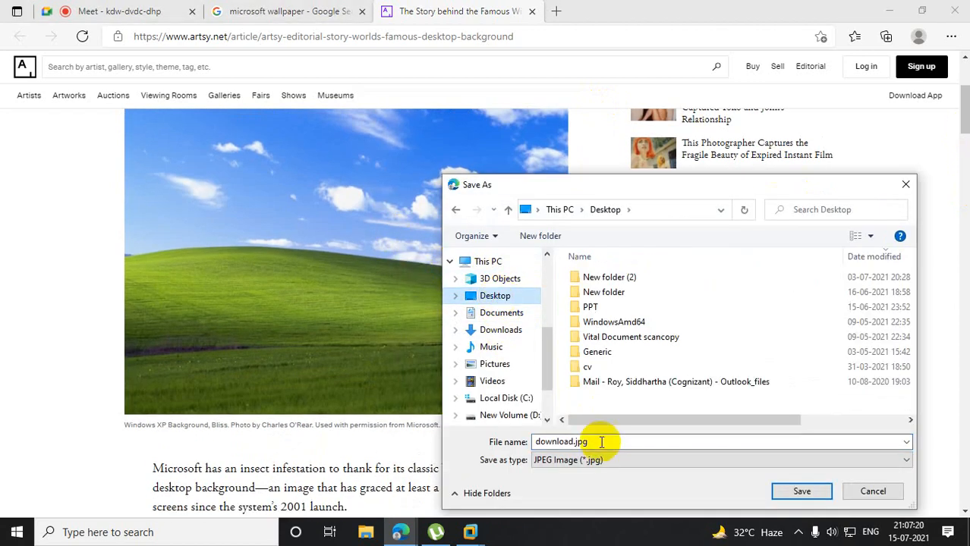
{"action": "double_click", "coordinate": [589, 440]}
{"action": "type", "text": "wal"}
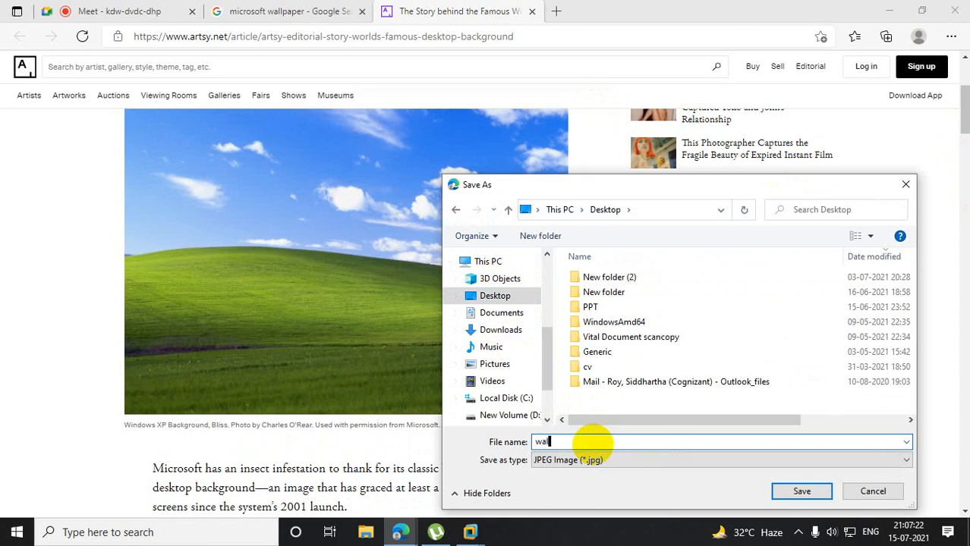
{"action": "type", "text": "lpaper"}
{"action": "left_click", "coordinate": [493, 297]}
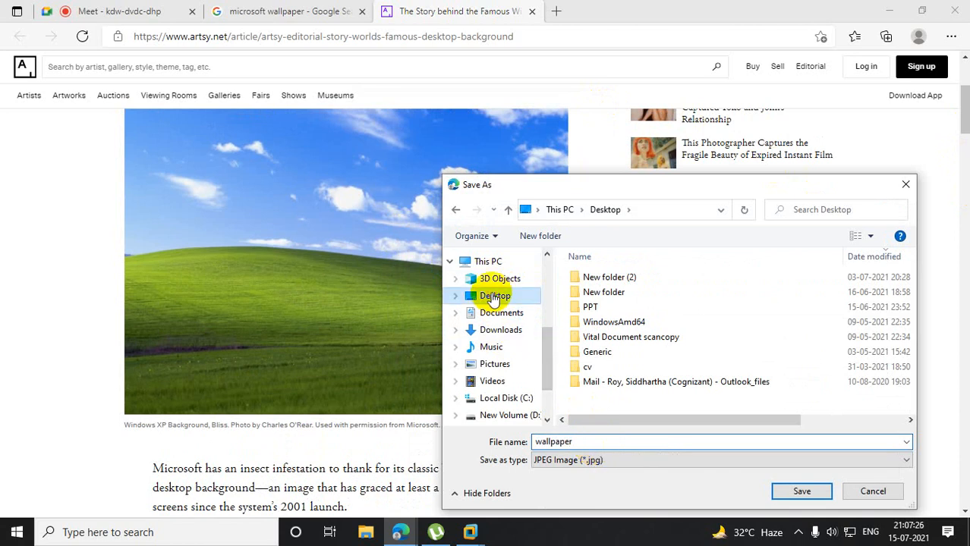
{"action": "left_click", "coordinate": [800, 492]}
- Show the host computer's desktop and copy the wallpaper.jpg file
{"action": "key", "text": "super+d"}
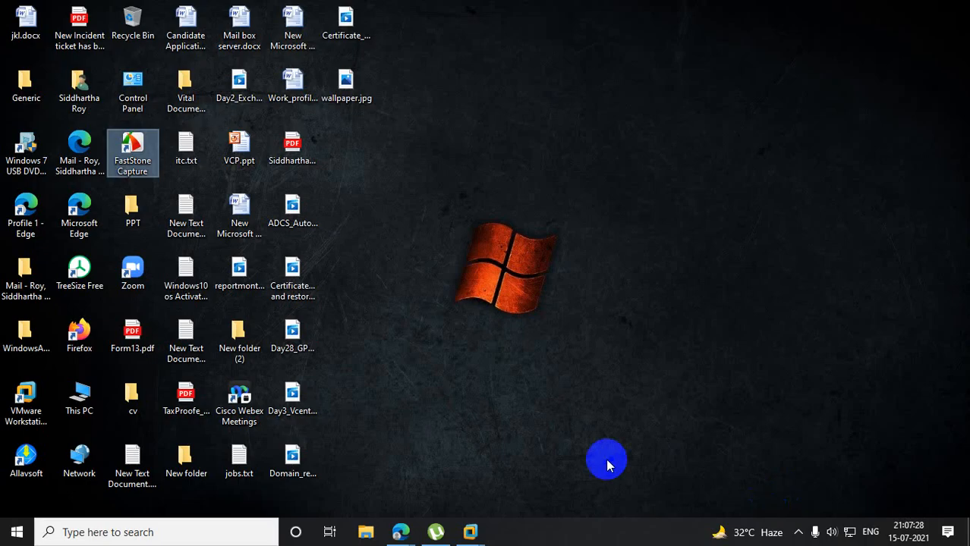
{"action": "right_click", "coordinate": [346, 81]}
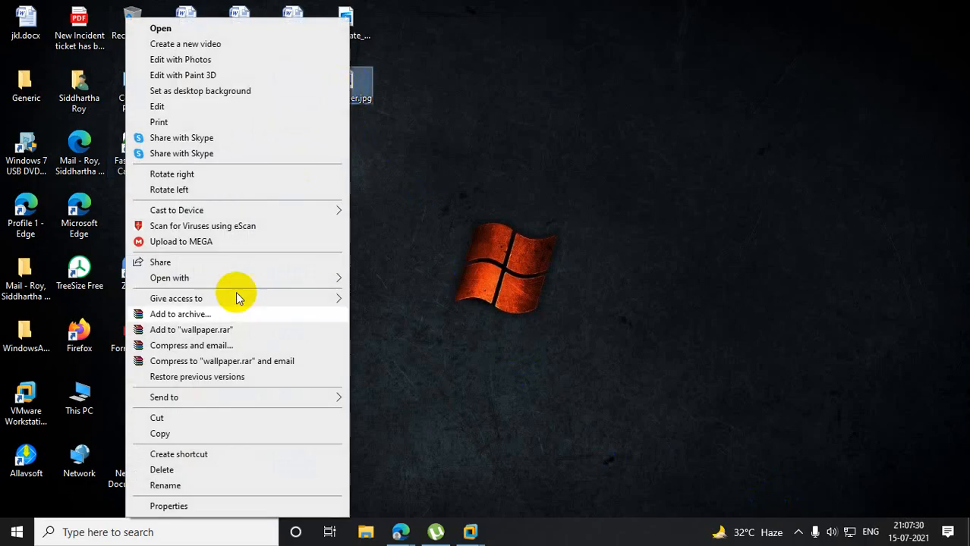
{"action": "left_click", "coordinate": [160, 433]}
- Switch to the DC-01 virtual machine in VMware Workstation and try to paste the copied wallpaper file onto its desktop
{"action": "left_click", "coordinate": [470, 532]}
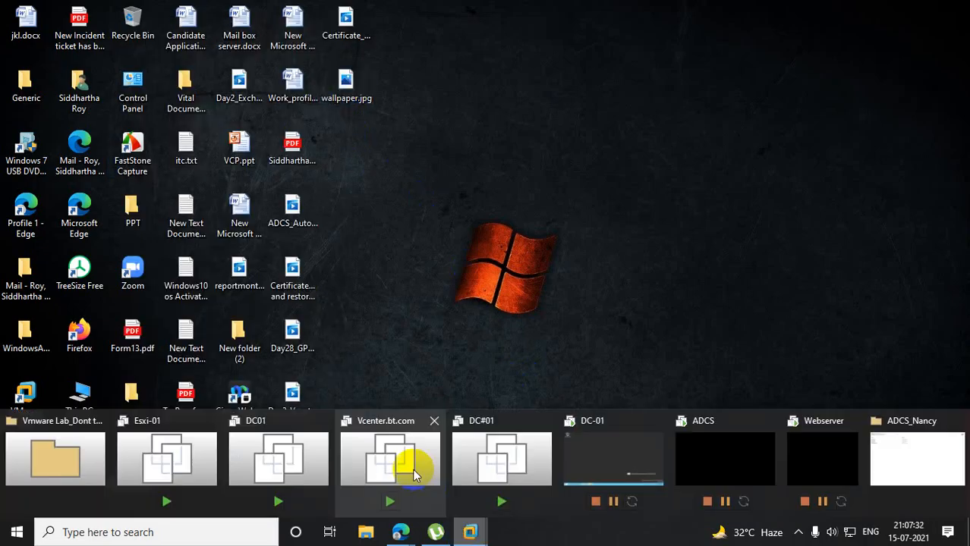
{"action": "left_click", "coordinate": [414, 475]}
{"action": "left_click", "coordinate": [73, 114]}
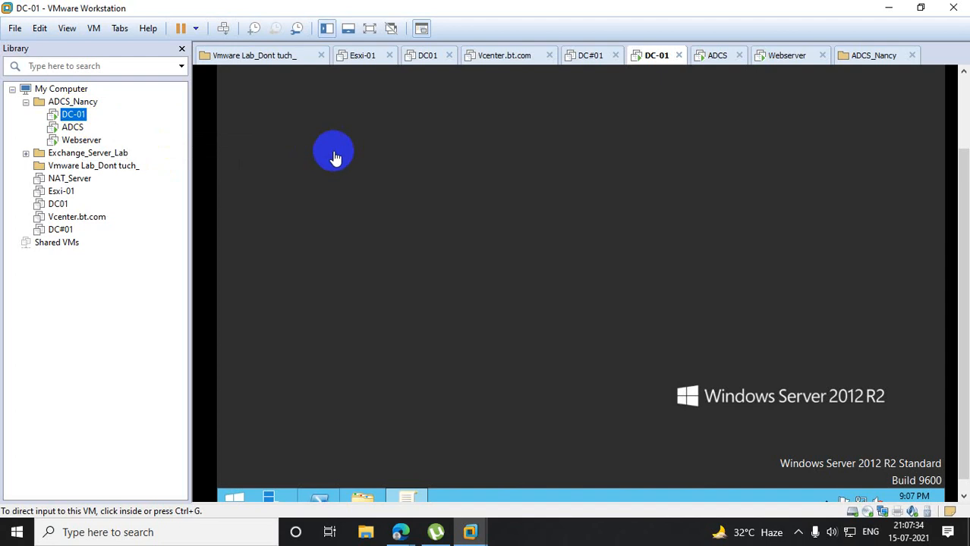
{"action": "right_click", "coordinate": [335, 152]}
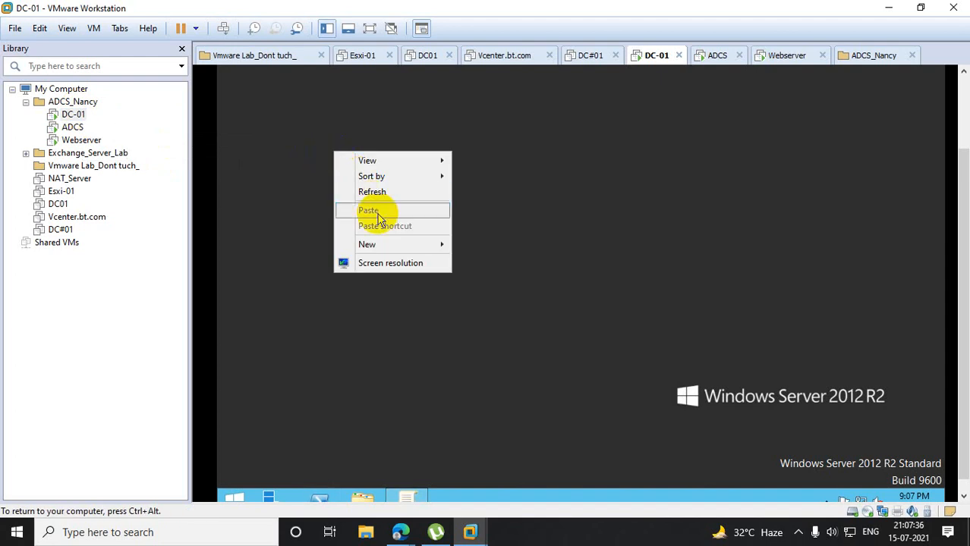
{"action": "left_click", "coordinate": [287, 260]}
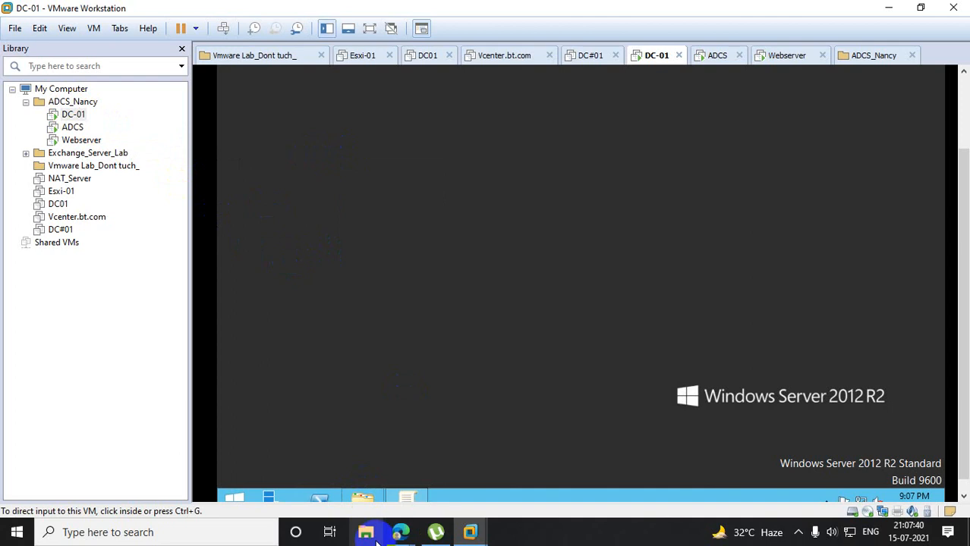
- Check the Shared Folders options and the hardware list in DC-01's virtual machine settings, closing them without changes
{"action": "right_click", "coordinate": [74, 121]}
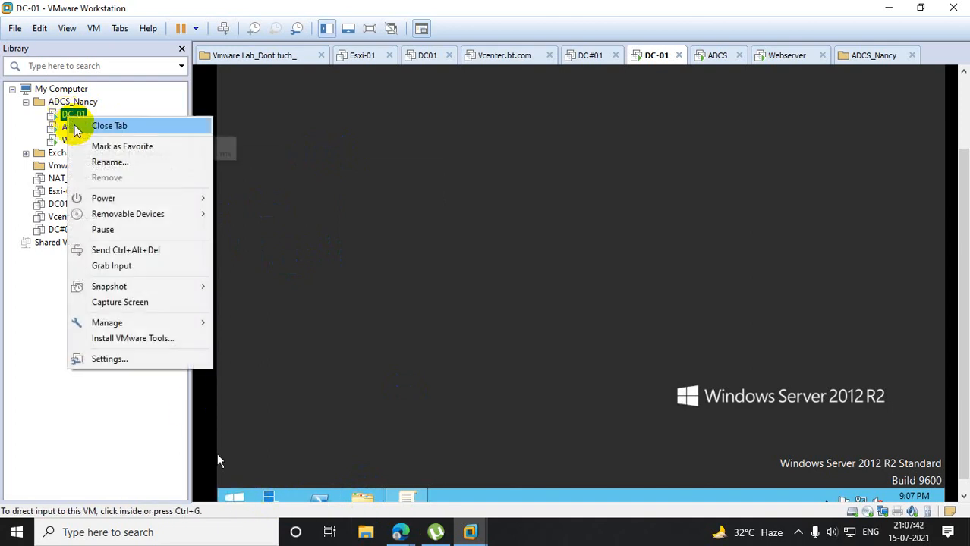
{"action": "left_click", "coordinate": [109, 359]}
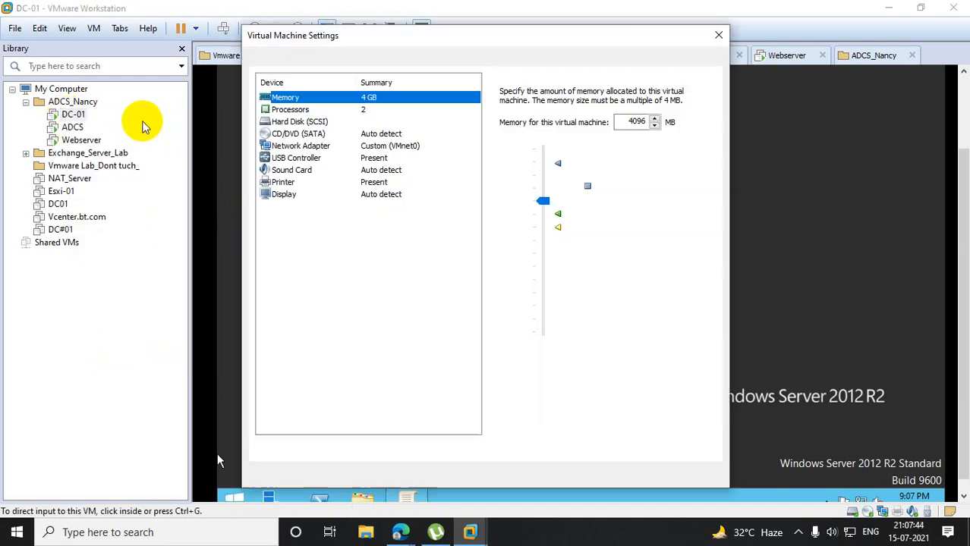
{"action": "left_click", "coordinate": [308, 58]}
{"action": "left_click", "coordinate": [301, 124]}
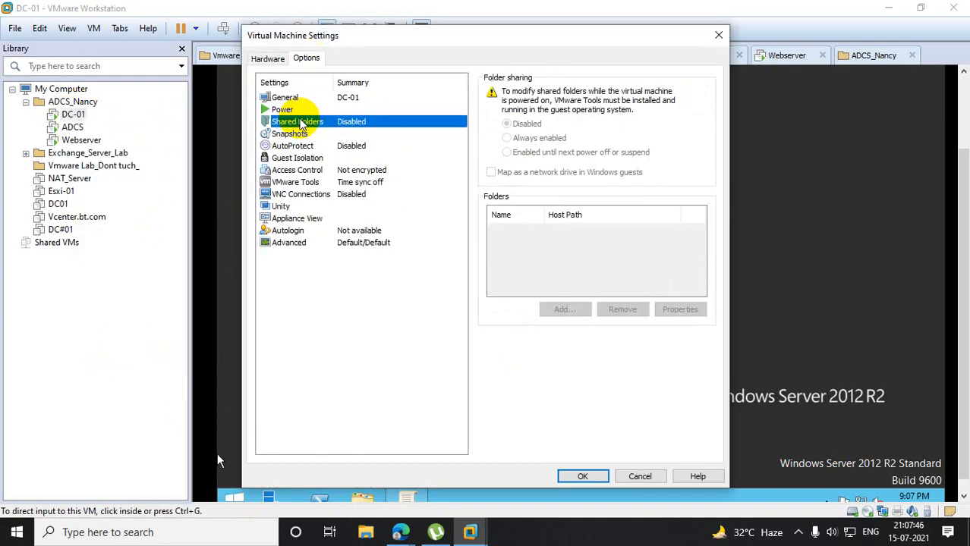
{"action": "left_click", "coordinate": [716, 35]}
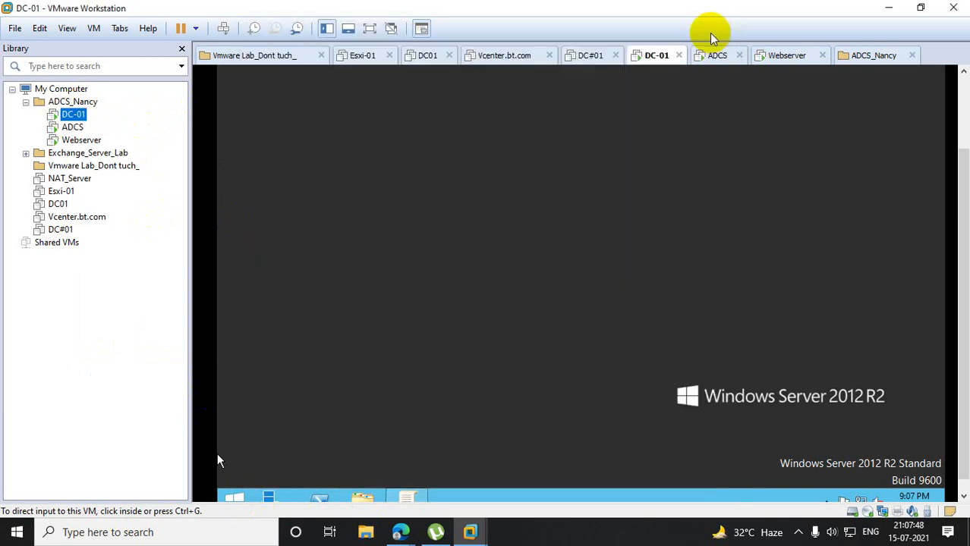
{"action": "right_click", "coordinate": [73, 114]}
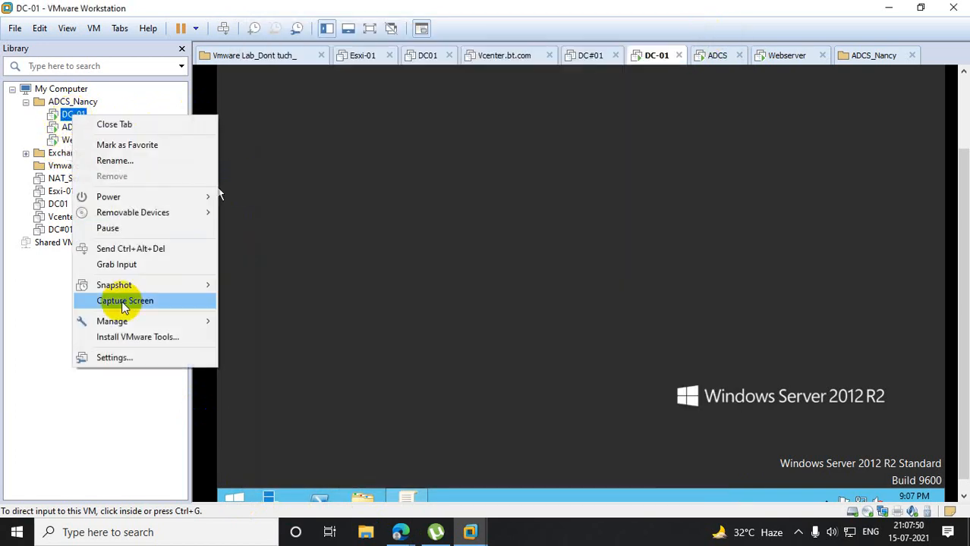
{"action": "left_click", "coordinate": [110, 358]}
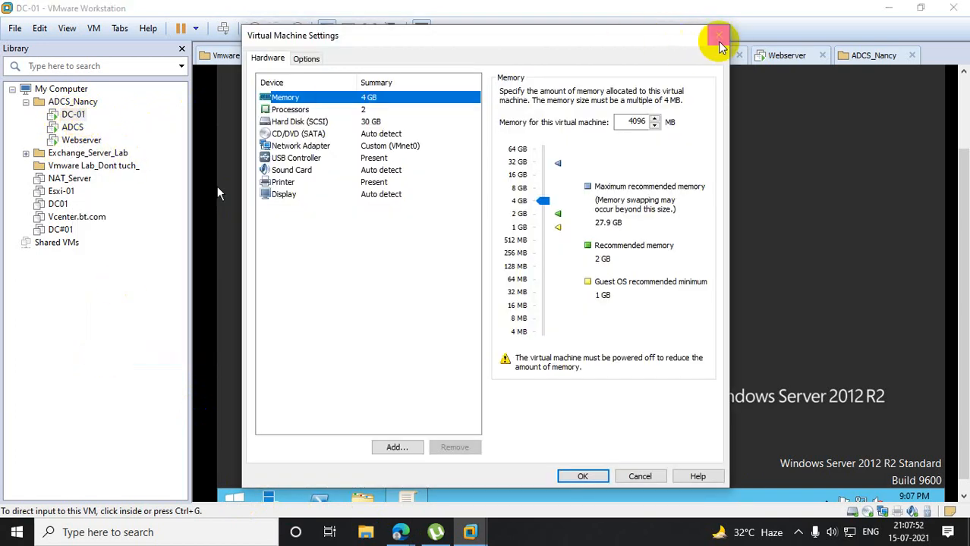
{"action": "left_click", "coordinate": [718, 36]}
- Mount the VMware Tools installer in DC-01, launch it from the guest's DVD drive and allow it to make changes
{"action": "right_click", "coordinate": [73, 114]}
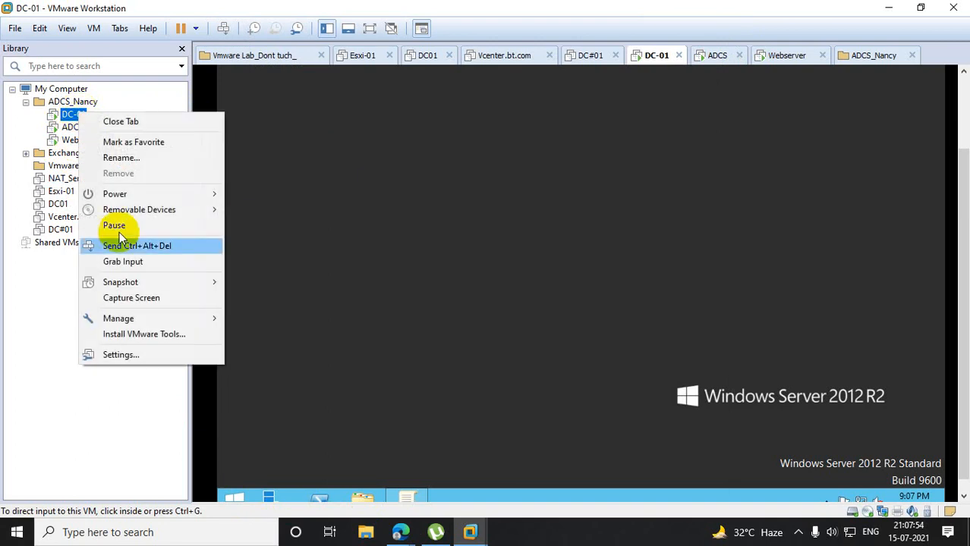
{"action": "left_click", "coordinate": [156, 334]}
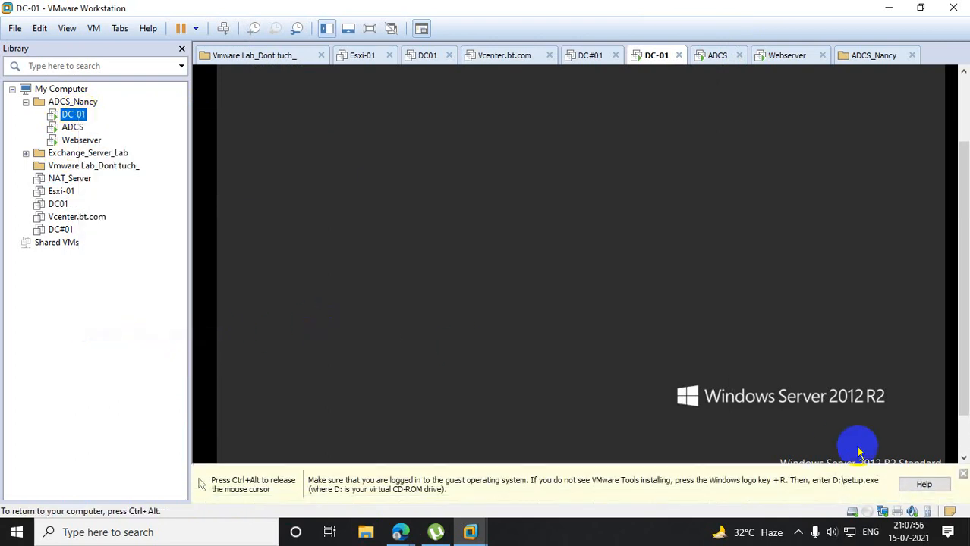
{"action": "key", "text": "ctrl+alt"}
{"action": "left_click", "coordinate": [962, 475]}
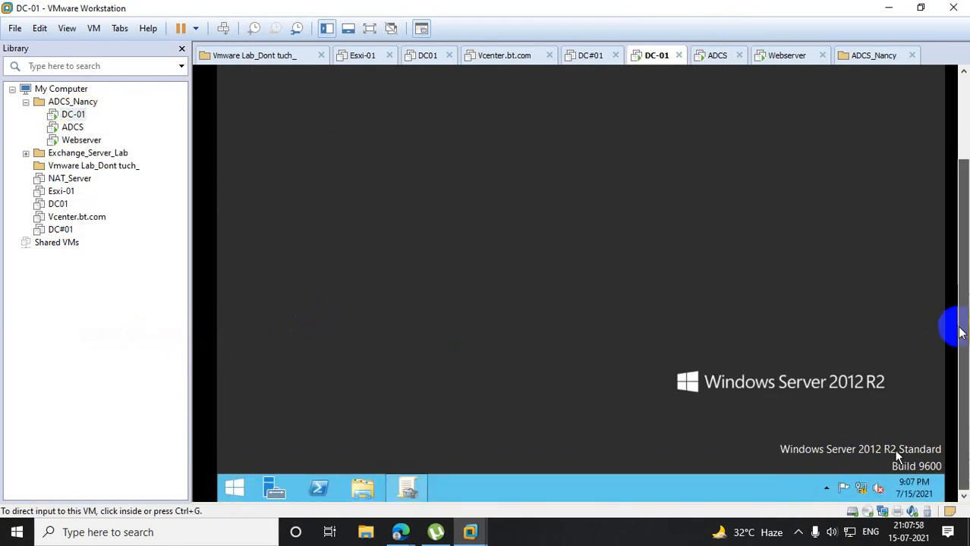
{"action": "left_click", "coordinate": [239, 490]}
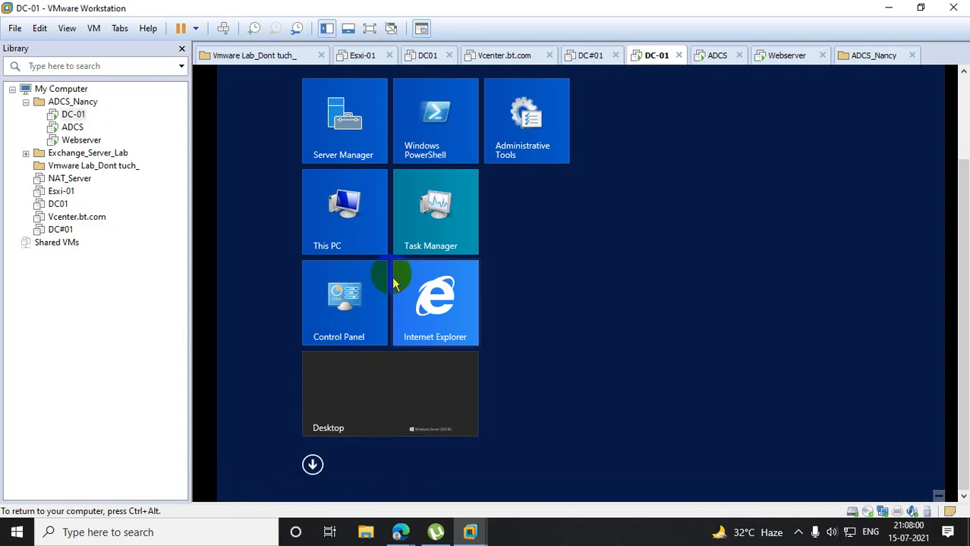
{"action": "left_click", "coordinate": [346, 221]}
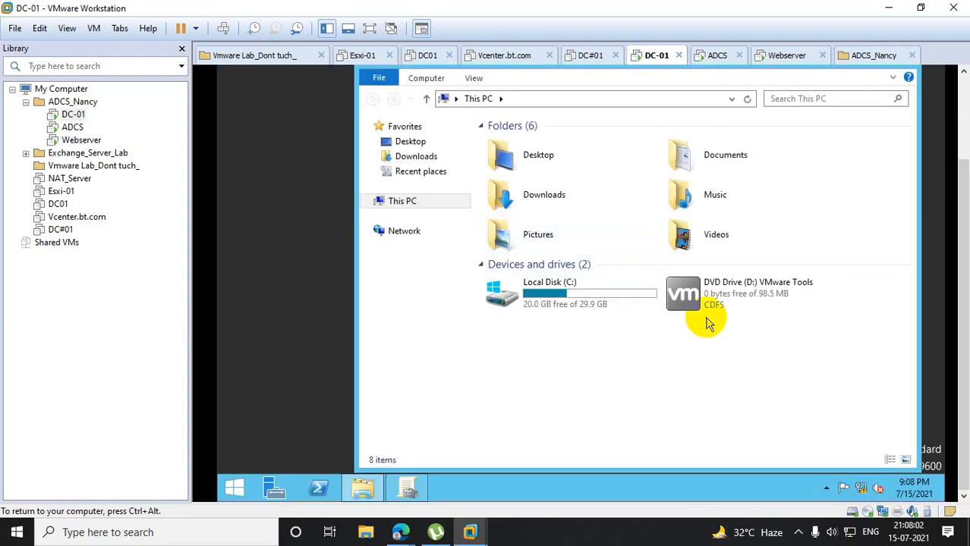
{"action": "double_click", "coordinate": [692, 293]}
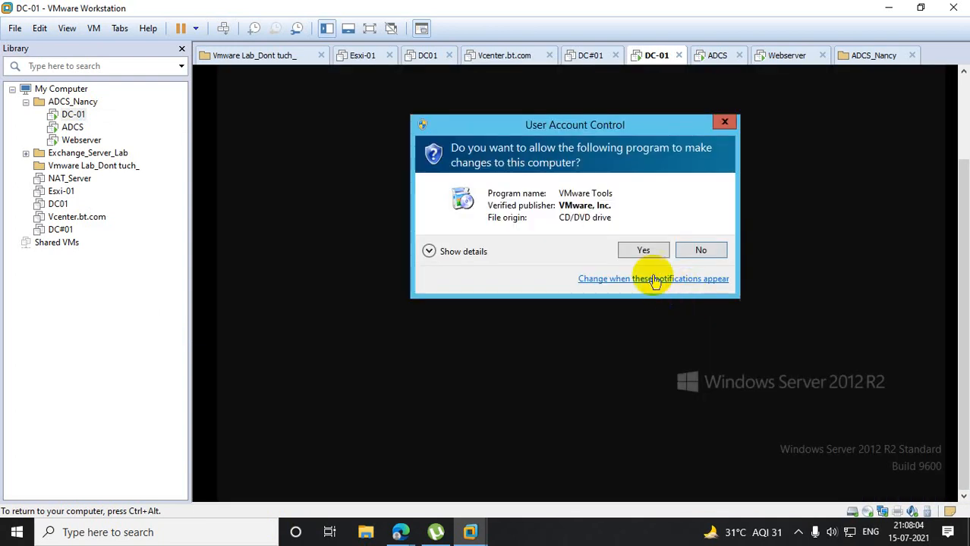
{"action": "left_click", "coordinate": [642, 250]}
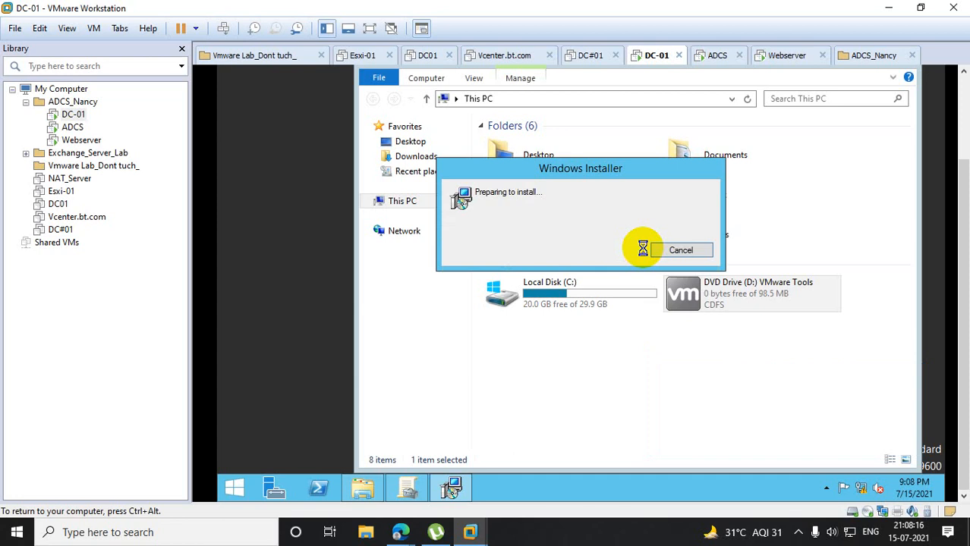
- Start the VMware Tools installation with the Typical setup type
{"action": "key", "text": "ctrl+alt"}
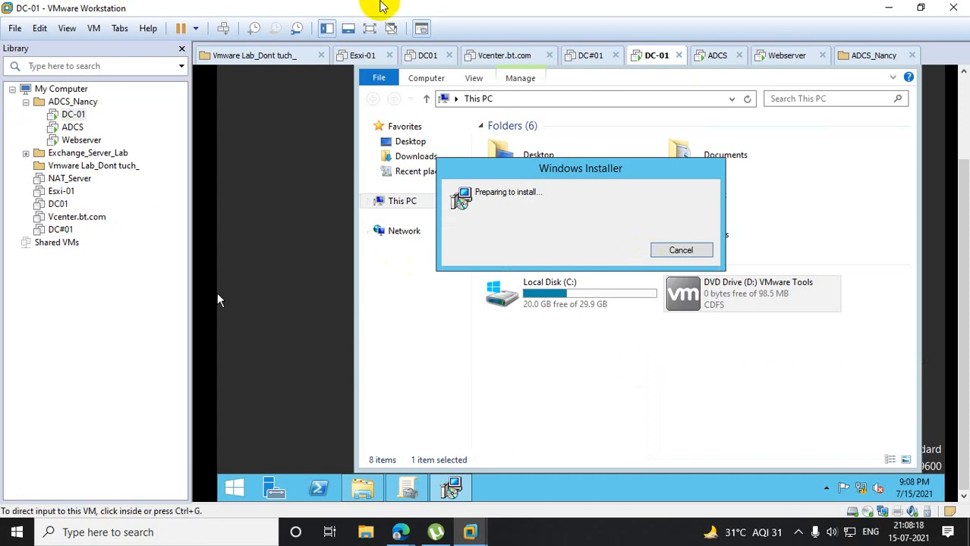
{"action": "left_click", "coordinate": [262, 176]}
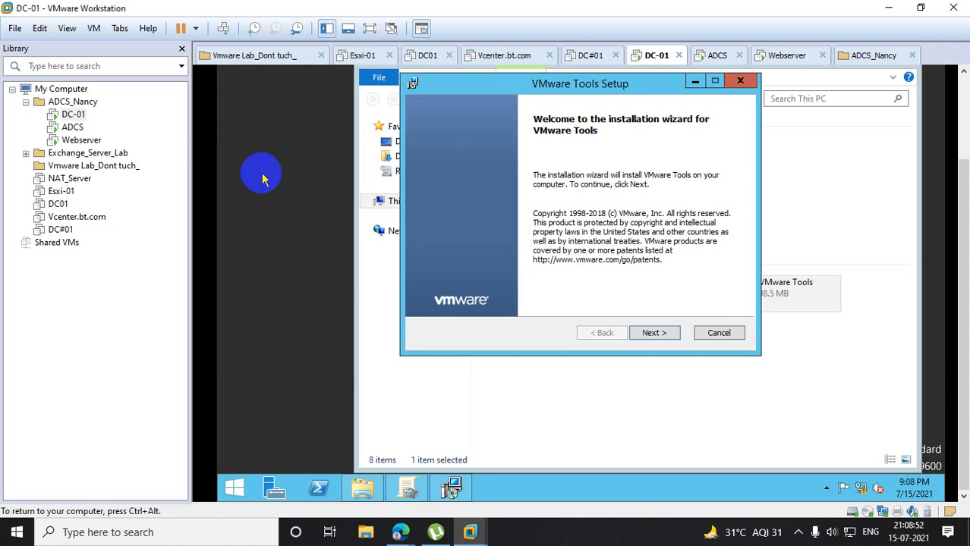
{"action": "left_click", "coordinate": [655, 333]}
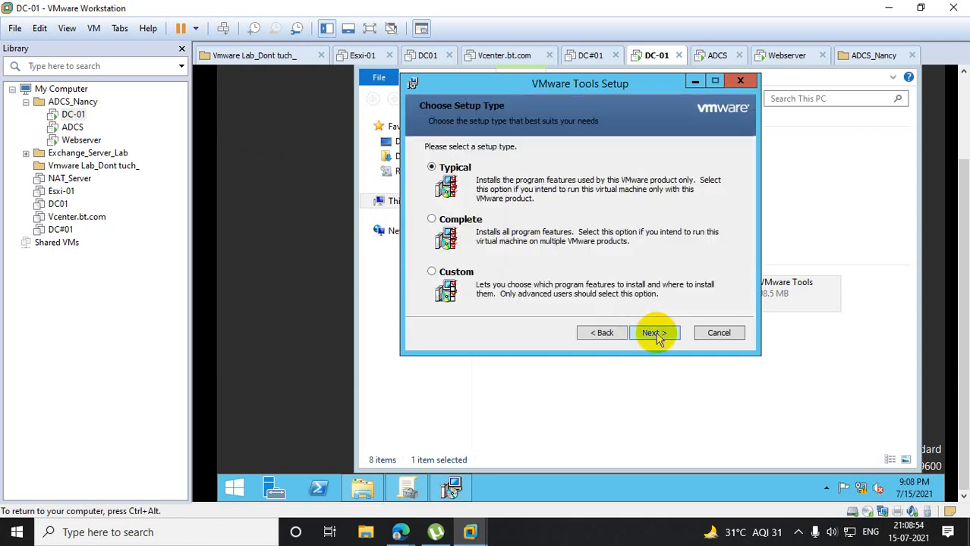
{"action": "left_click", "coordinate": [655, 333]}
{"action": "left_click", "coordinate": [656, 334]}
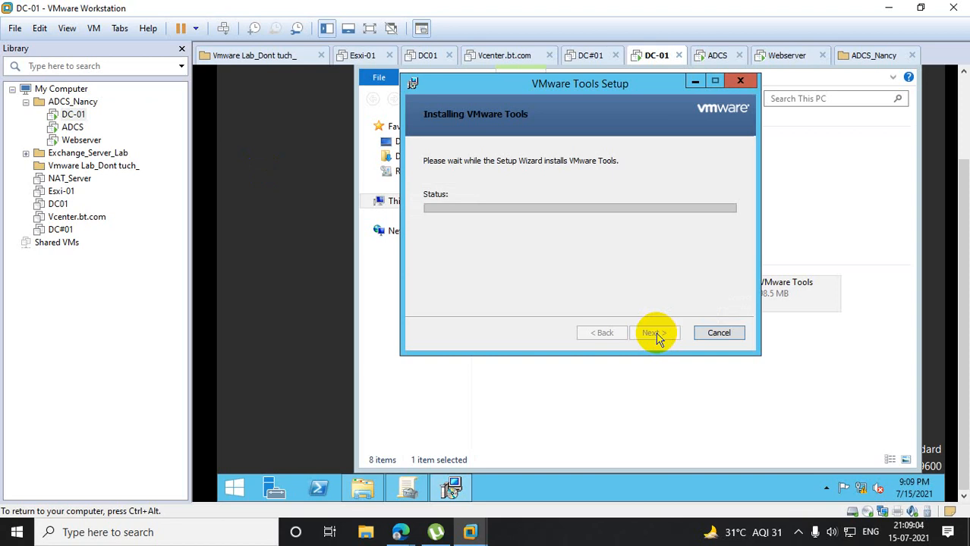
{"action": "left_click", "coordinate": [889, 8]}
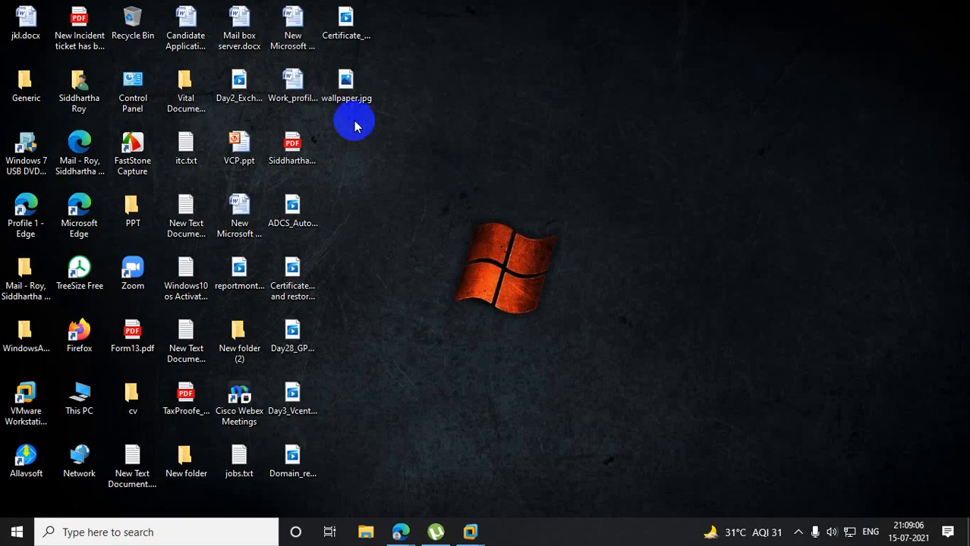
{"action": "mouse_move", "coordinate": [484, 525]}
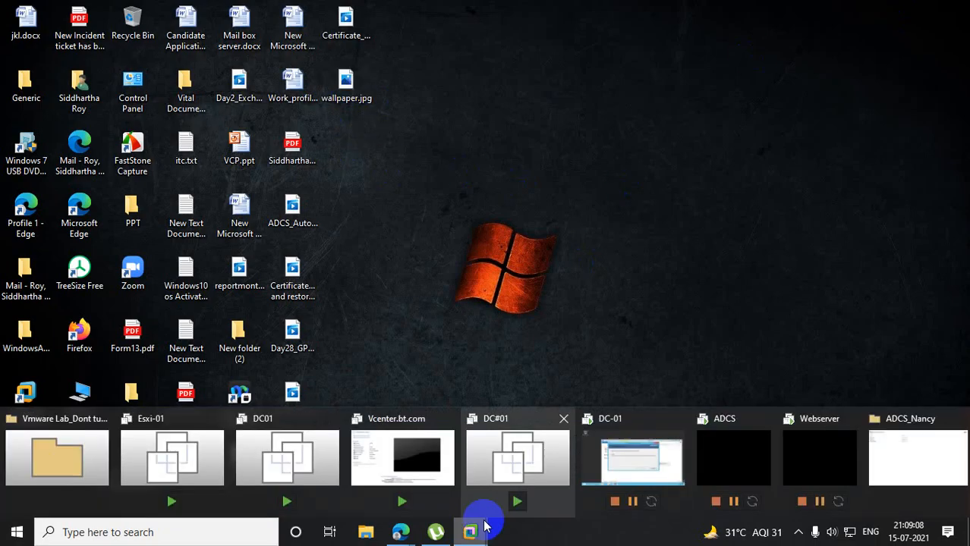
{"action": "left_click", "coordinate": [676, 461]}
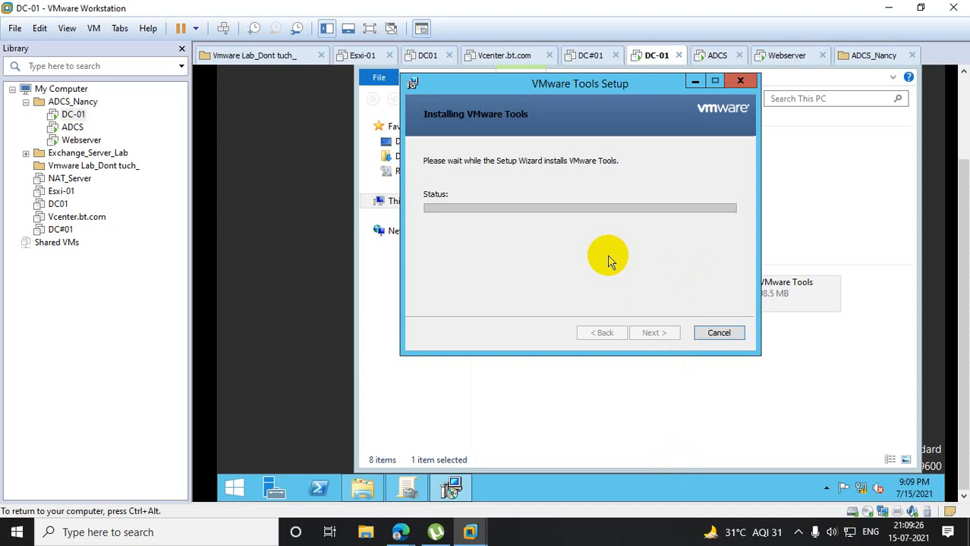
{"action": "right_click", "coordinate": [69, 116]}
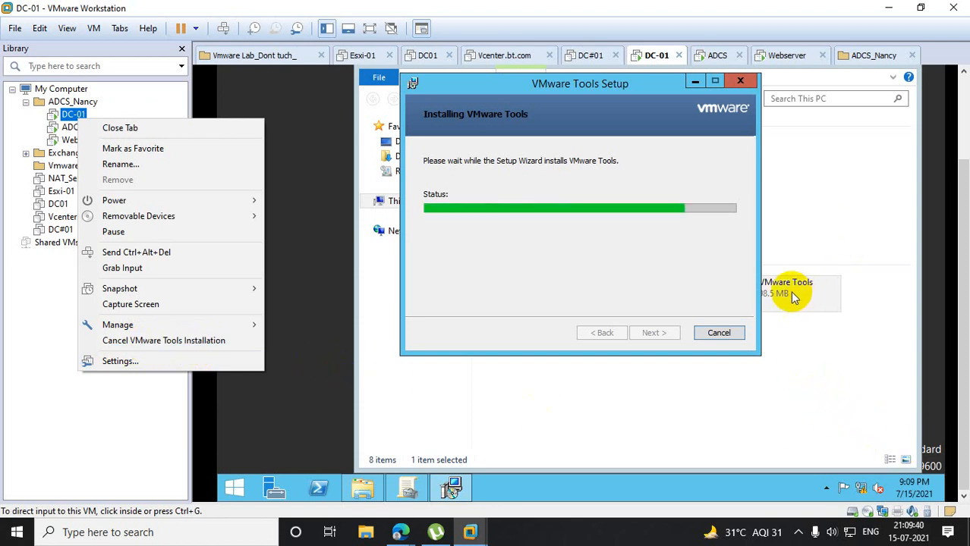
{"action": "left_click", "coordinate": [590, 258]}
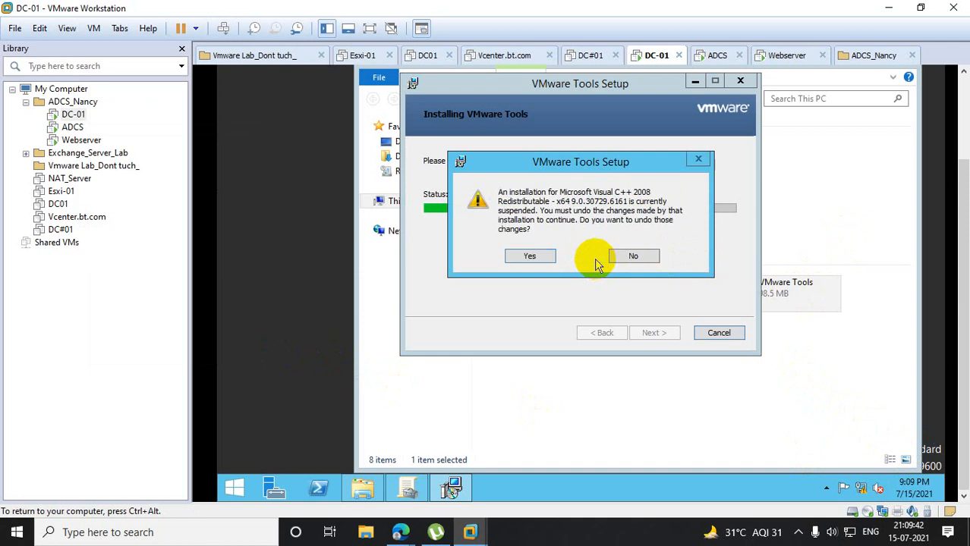
- Agree to undo the suspended Visual C++ 2008 installation's changes, then finish the VMware Tools setup and restart DC-01
{"action": "left_click", "coordinate": [528, 256]}
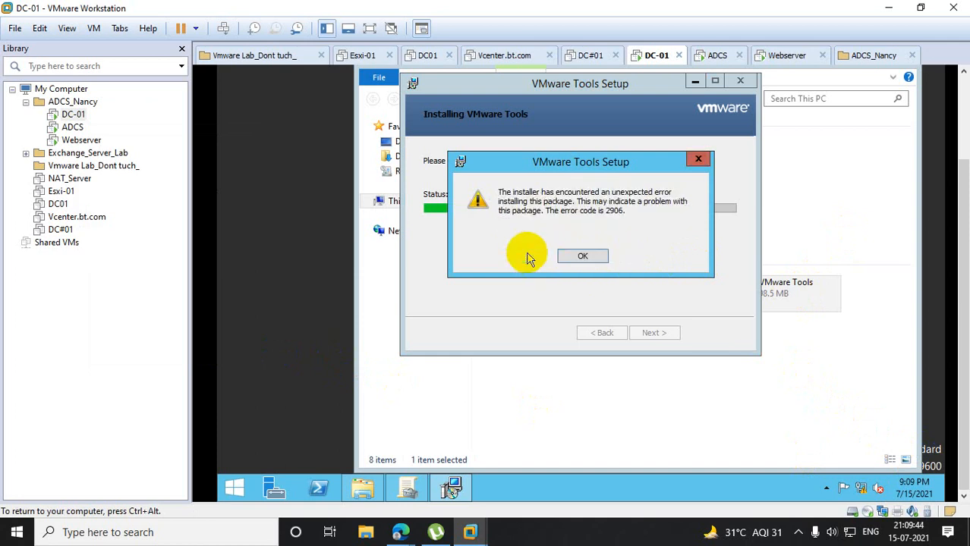
{"action": "left_click", "coordinate": [598, 256]}
{"action": "left_click", "coordinate": [597, 255]}
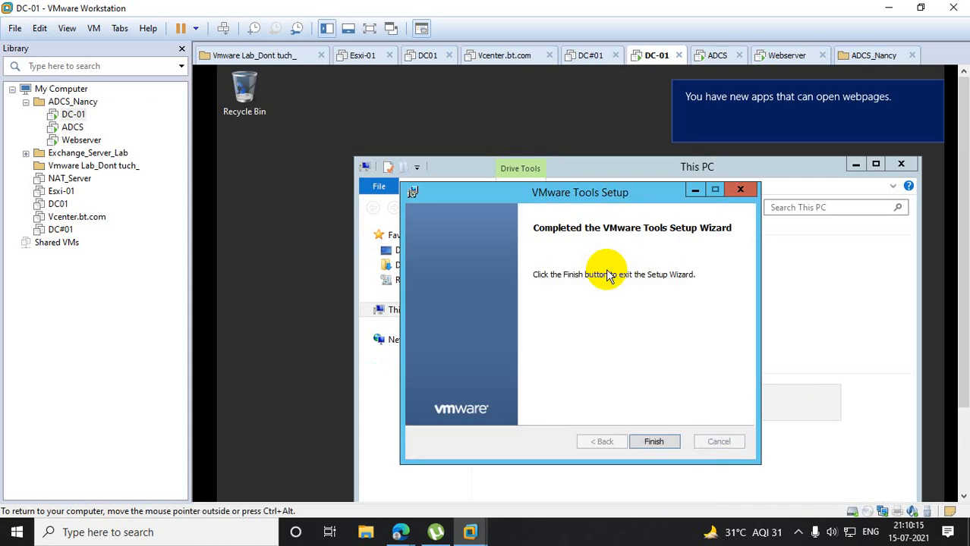
{"action": "left_click", "coordinate": [673, 440]}
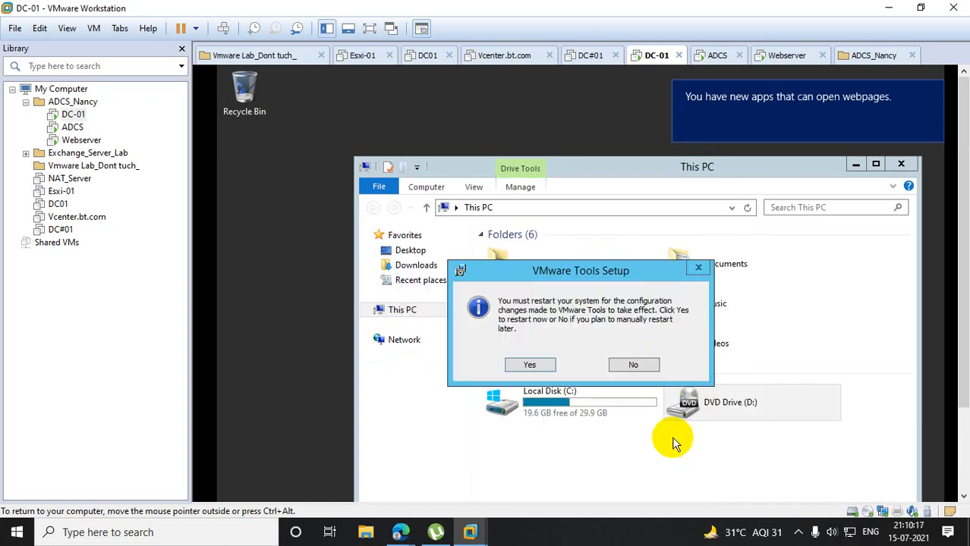
{"action": "left_click", "coordinate": [545, 365]}
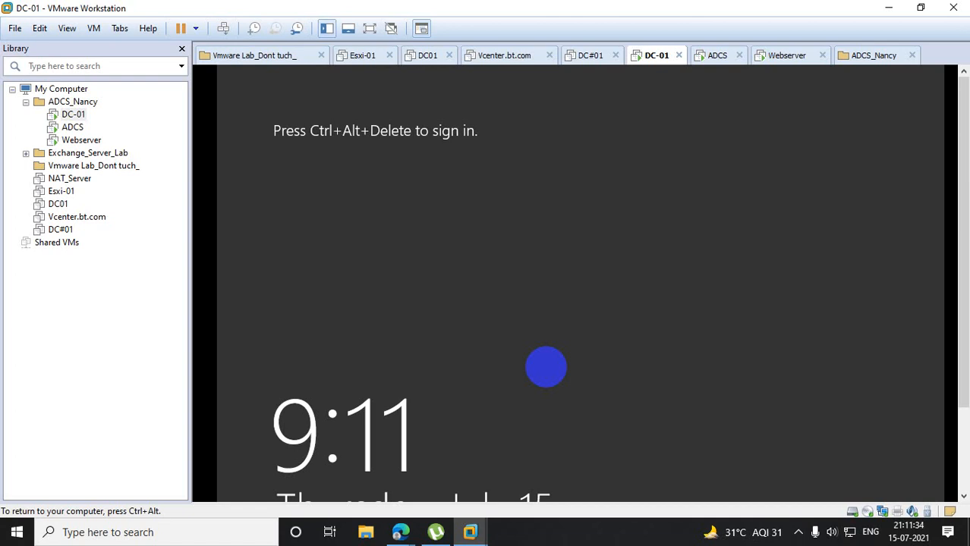
- Send Ctrl+Alt+Del to DC-01 and sign in to the BT\adcs account with its password
{"action": "key", "text": "ctrl+alt"}
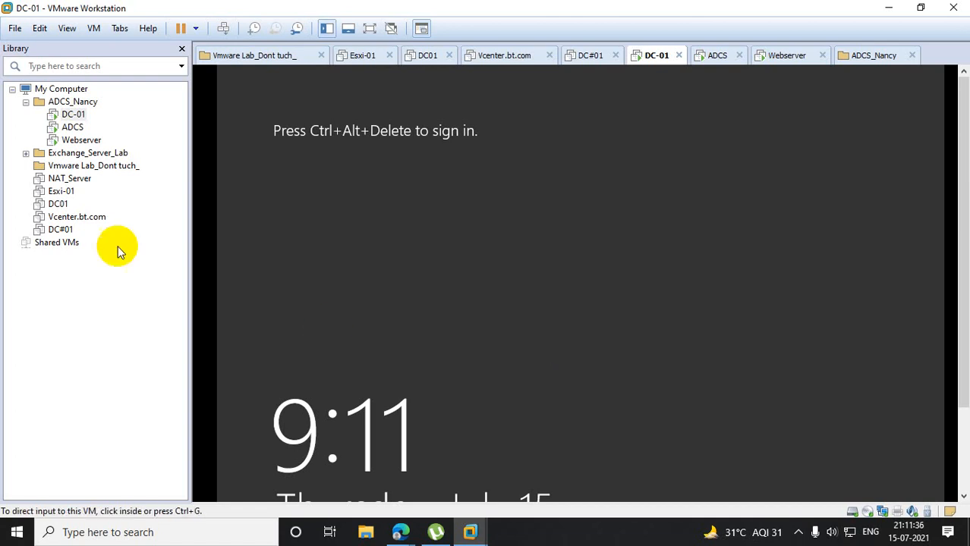
{"action": "right_click", "coordinate": [85, 120]}
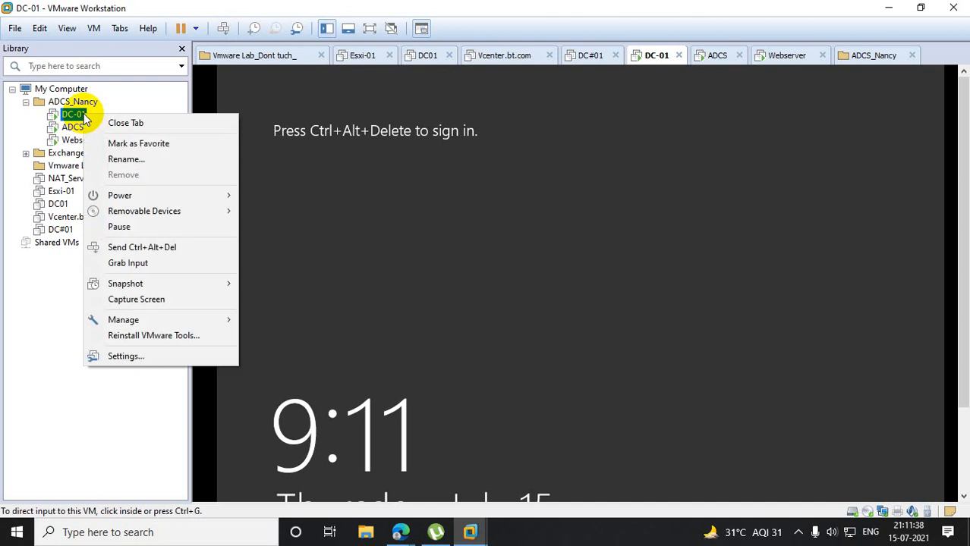
{"action": "left_click", "coordinate": [133, 247]}
{"action": "left_click", "coordinate": [569, 254]}
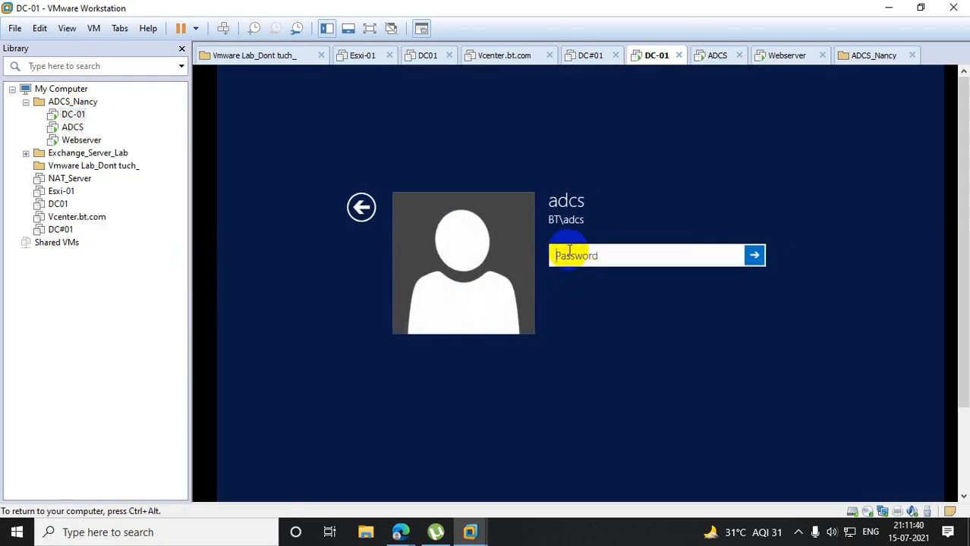
{"action": "type", "text": "************"}
{"action": "key", "text": "Return"}
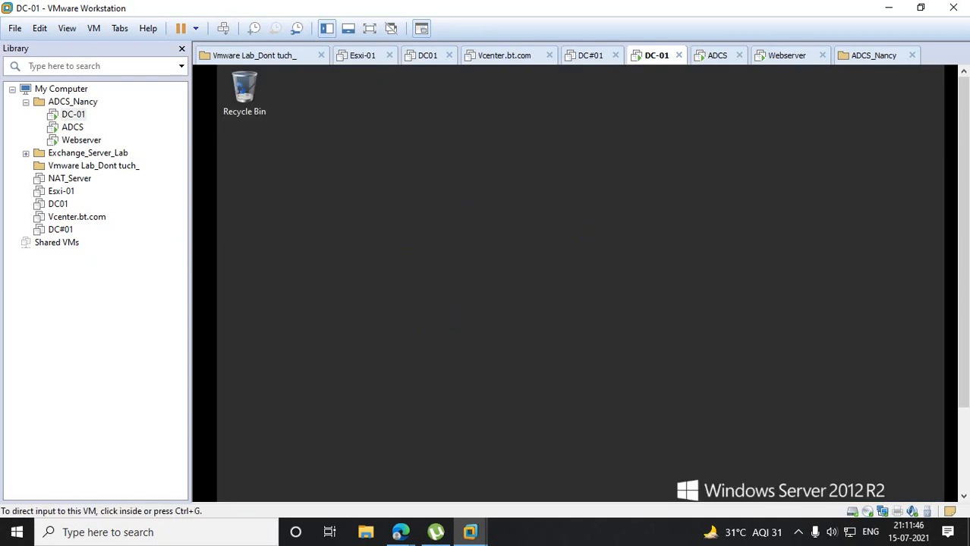
- Copy wallpaper.jpg from the host desktop and try to paste it onto DC-01's desktop
{"action": "left_click", "coordinate": [889, 9]}
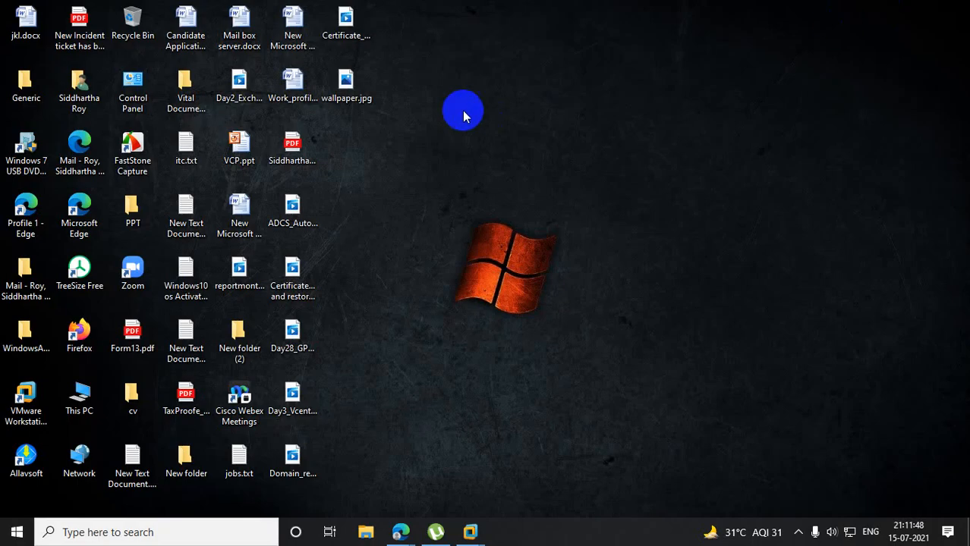
{"action": "right_click", "coordinate": [354, 103]}
{"action": "left_click", "coordinate": [195, 435]}
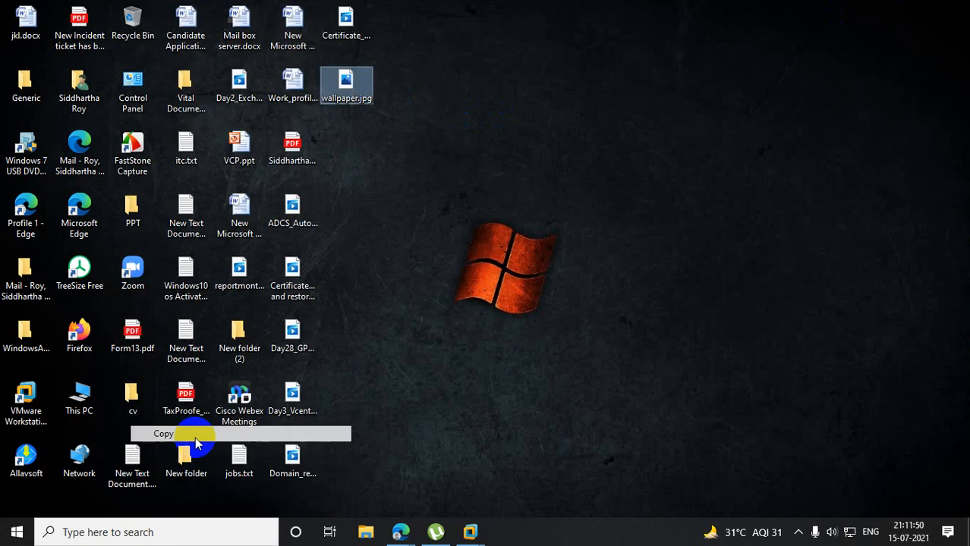
{"action": "mouse_move", "coordinate": [484, 525]}
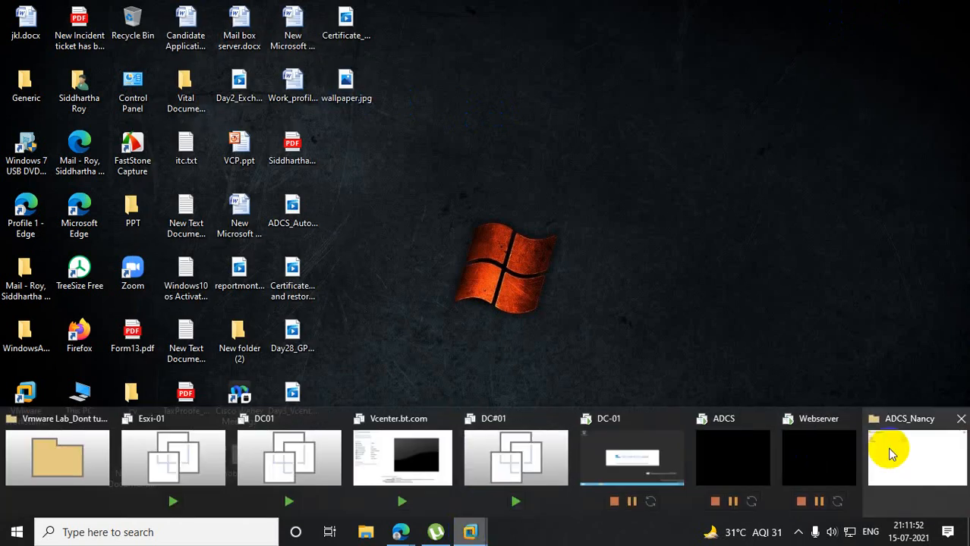
{"action": "left_click", "coordinate": [732, 454]}
{"action": "left_click", "coordinate": [73, 115]}
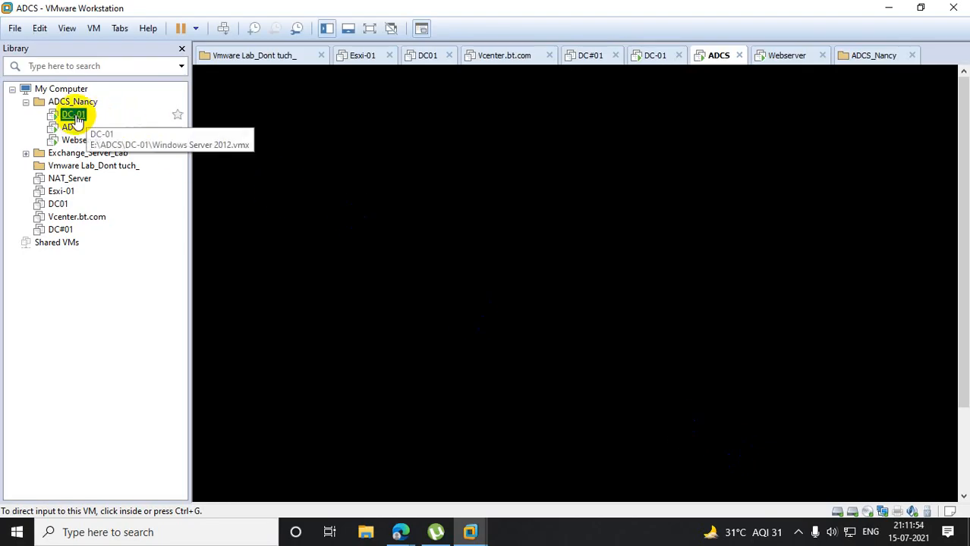
{"action": "left_click", "coordinate": [927, 73]}
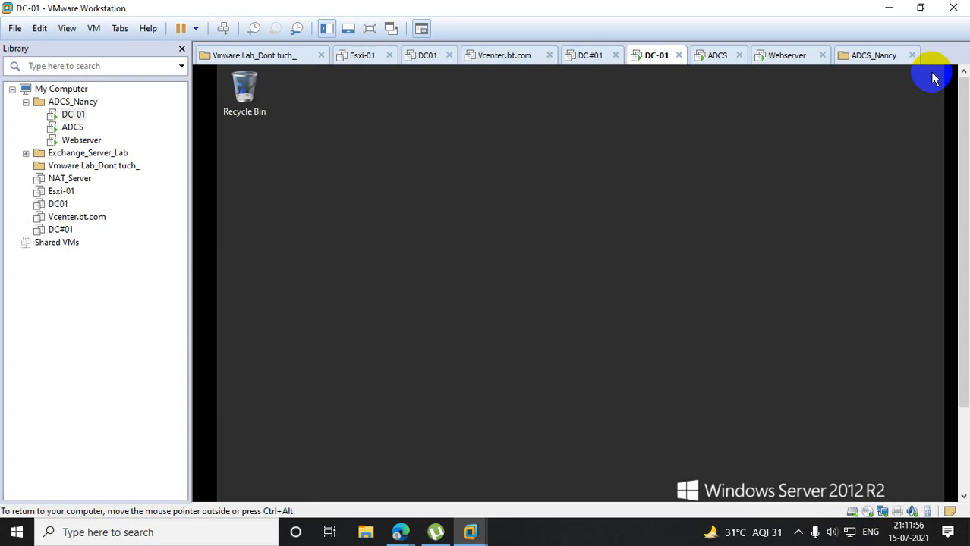
{"action": "right_click", "coordinate": [491, 158]}
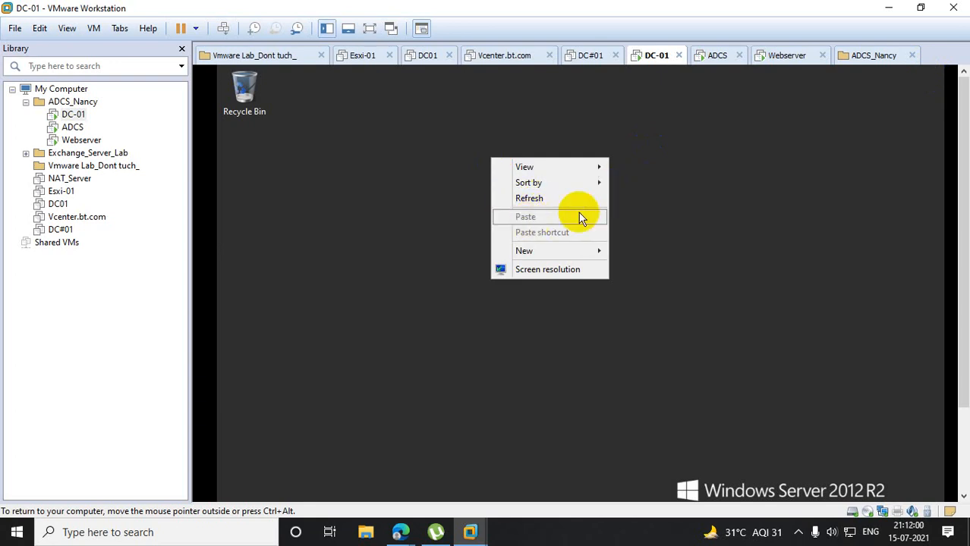
{"action": "left_click", "coordinate": [288, 188]}
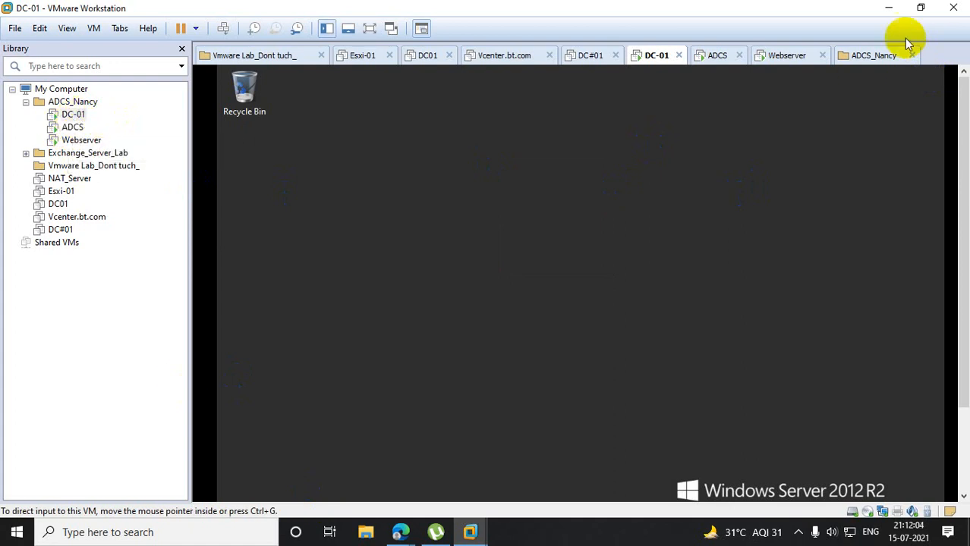
- Copy wallpaper.jpg from the host desktop to the root of New Volume (D:)
{"action": "left_click", "coordinate": [889, 11]}
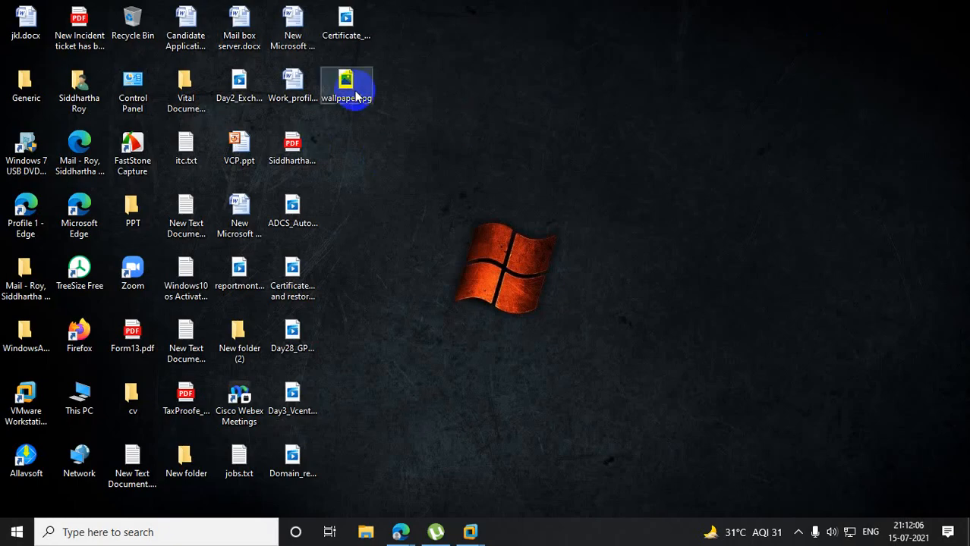
{"action": "right_click", "coordinate": [357, 96]}
{"action": "left_click", "coordinate": [181, 433]}
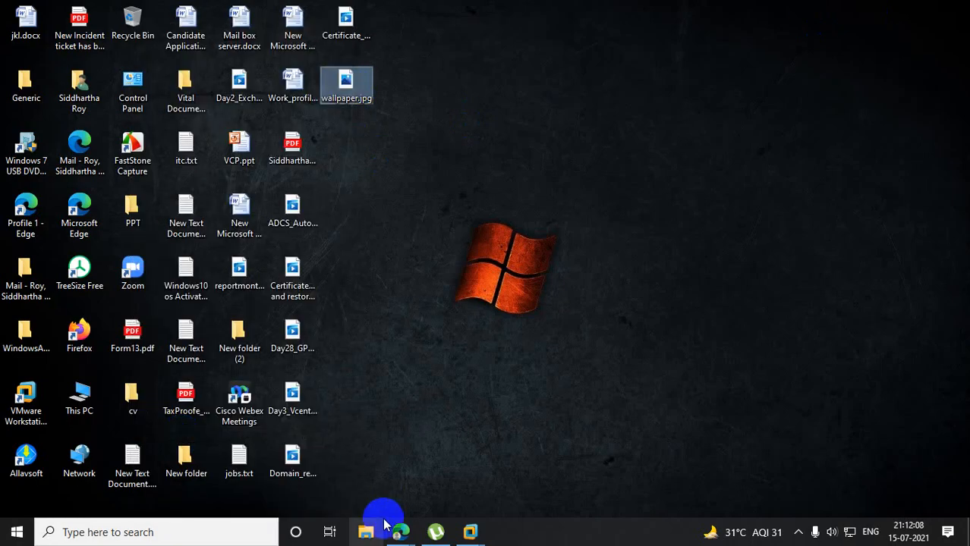
{"action": "left_click", "coordinate": [367, 530]}
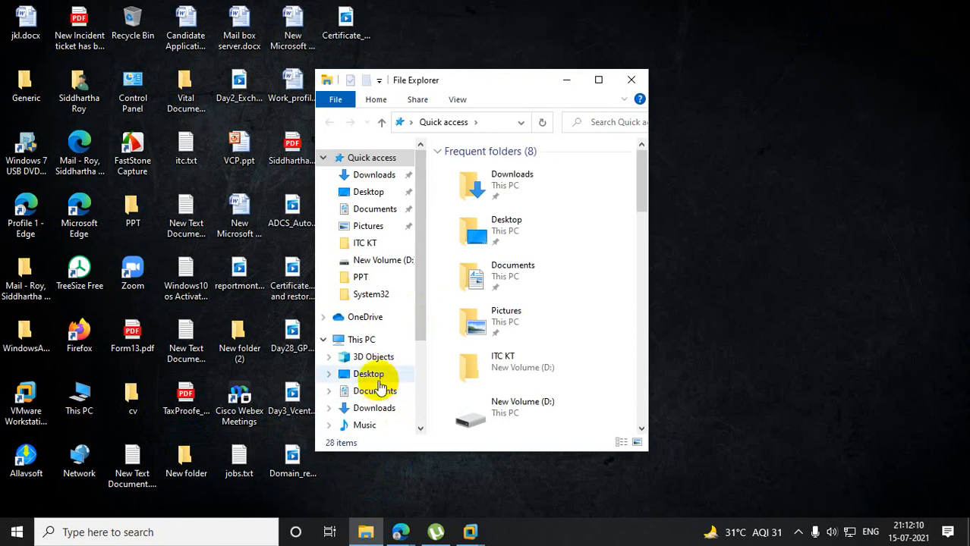
{"action": "left_click", "coordinate": [546, 404]}
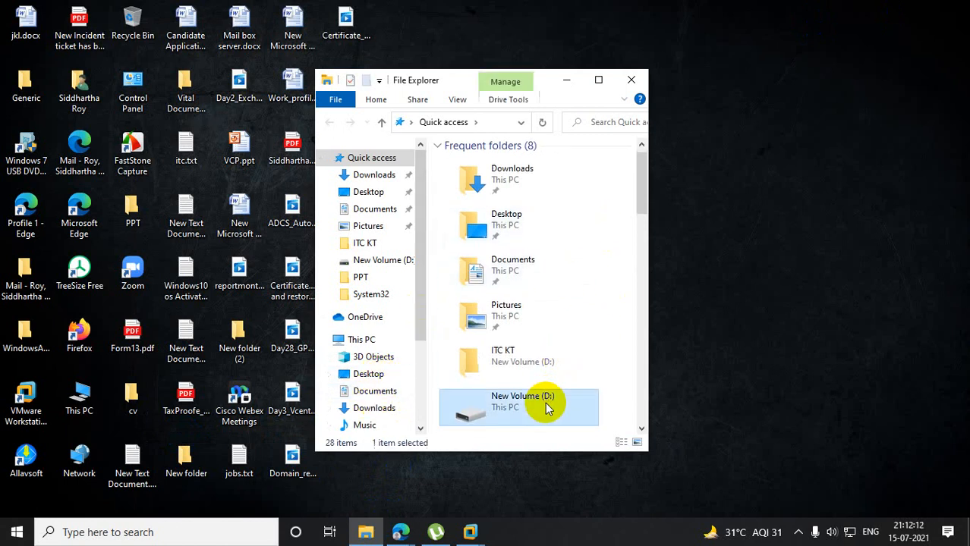
{"action": "double_click", "coordinate": [546, 403]}
{"action": "right_click", "coordinate": [616, 249]}
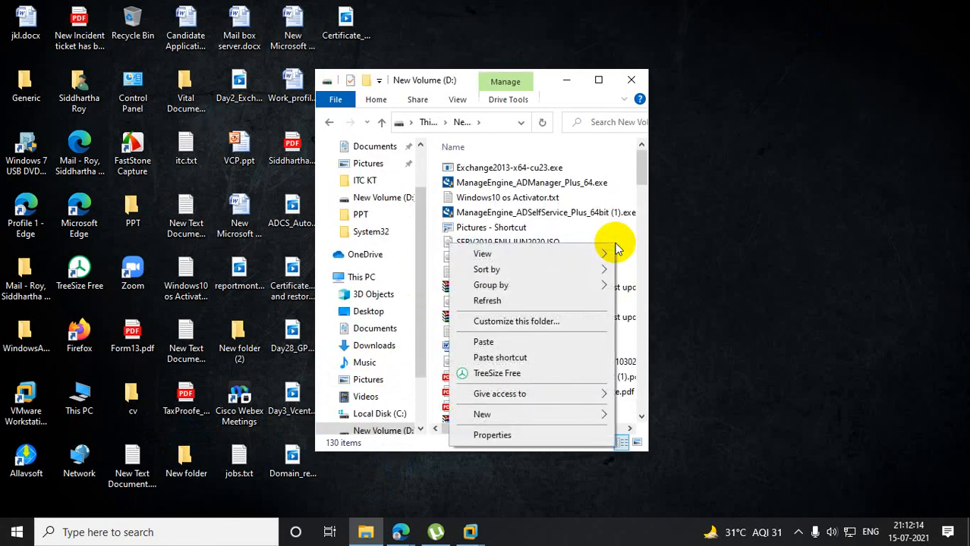
{"action": "left_click", "coordinate": [485, 342]}
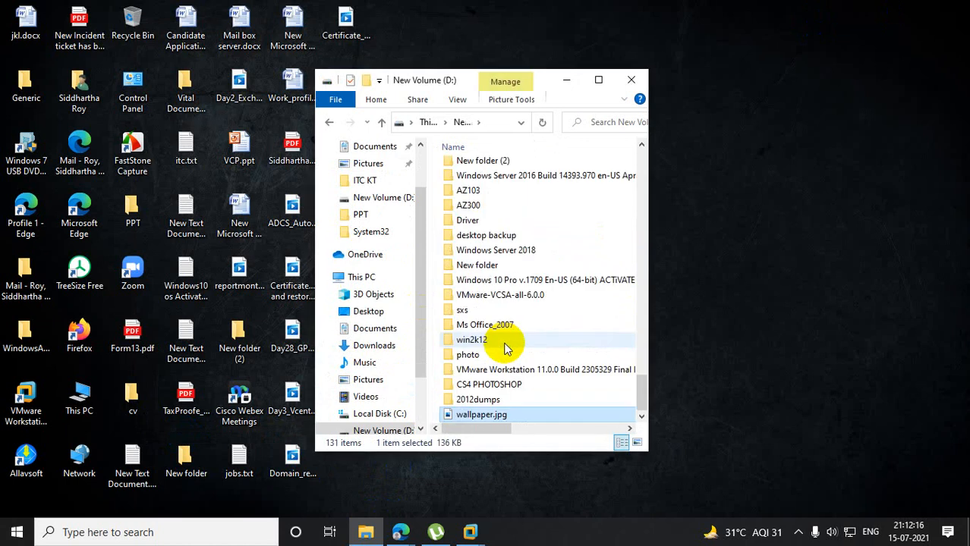
- Return to the DC-01 virtual machine and set its shared folders to always enabled, mapped as a network drive in Windows guests
{"action": "left_click", "coordinate": [470, 531]}
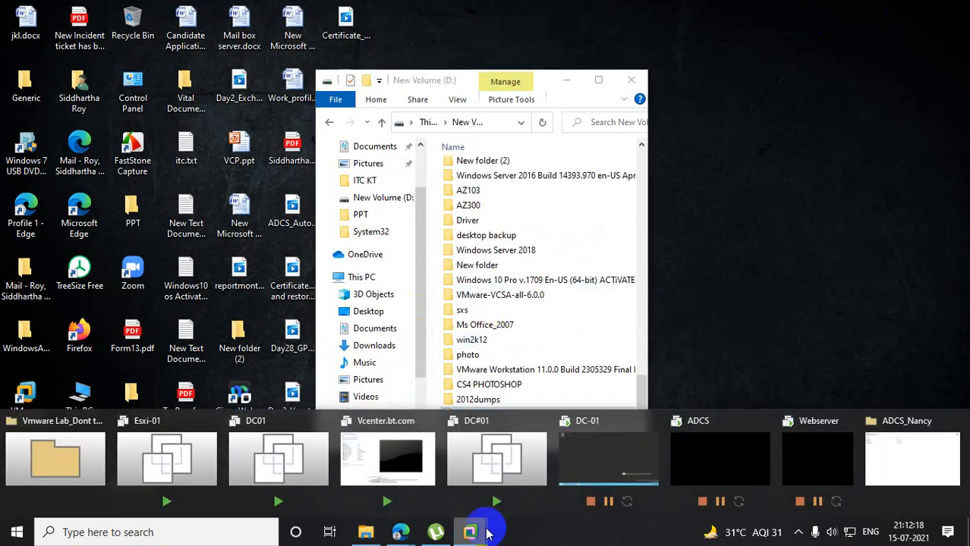
{"action": "left_click", "coordinate": [637, 451]}
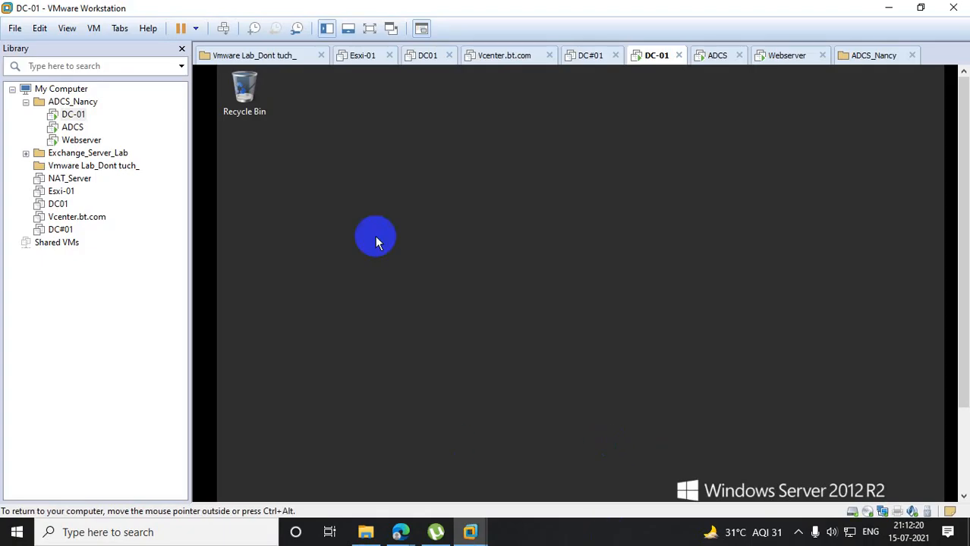
{"action": "right_click", "coordinate": [73, 114]}
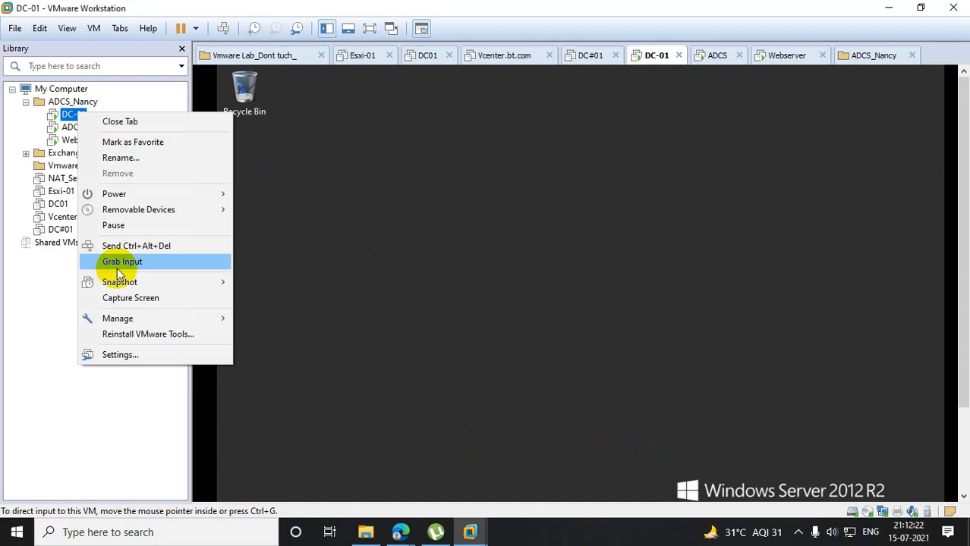
{"action": "left_click", "coordinate": [113, 353]}
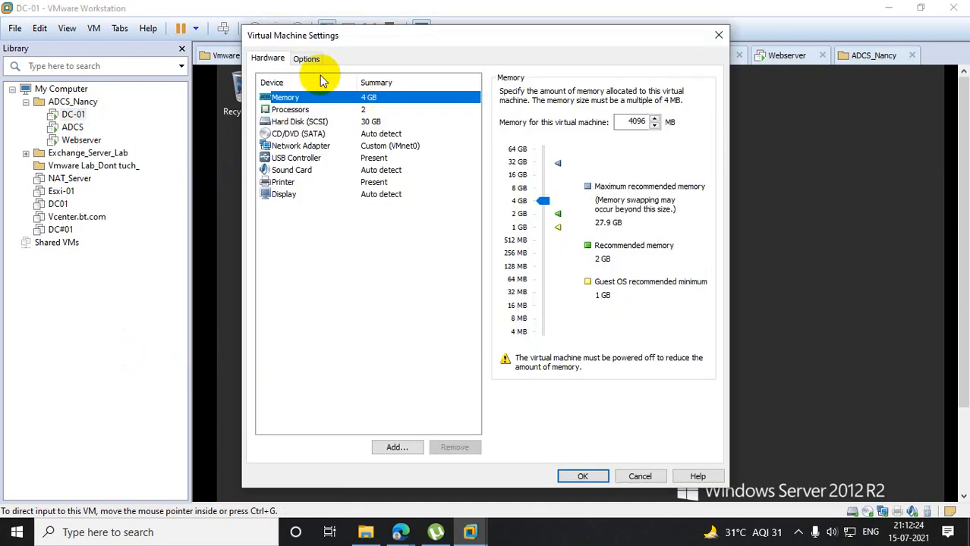
{"action": "left_click", "coordinate": [307, 58]}
{"action": "left_click", "coordinate": [286, 122]}
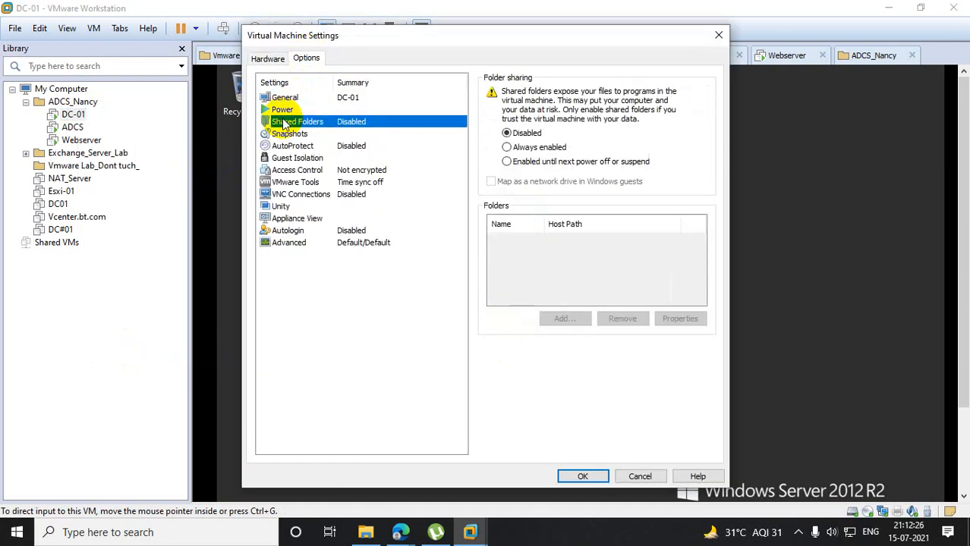
{"action": "left_click", "coordinate": [519, 152]}
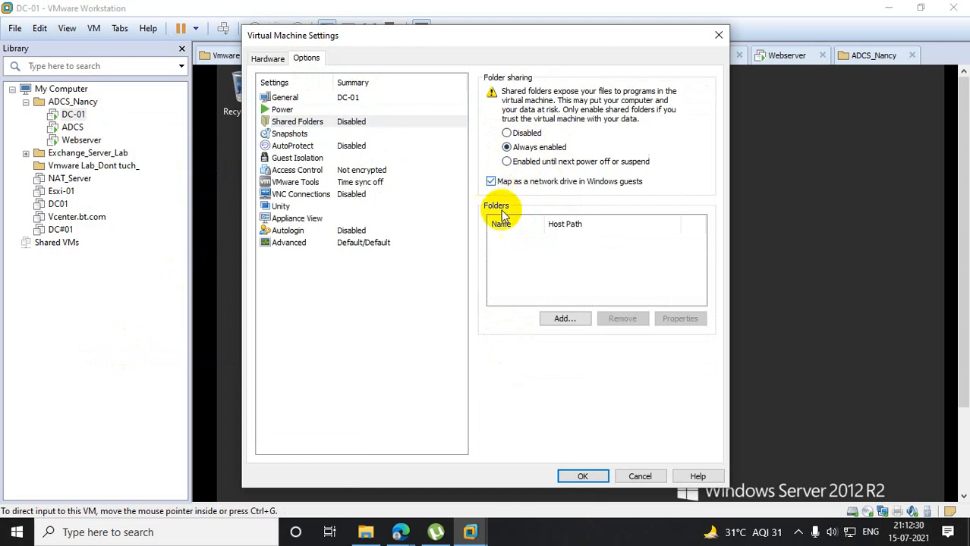
- Start adding a shared folder to DC-01 and browse the host folders to New Volume (D:)
{"action": "left_click", "coordinate": [561, 318]}
{"action": "left_click", "coordinate": [545, 379]}
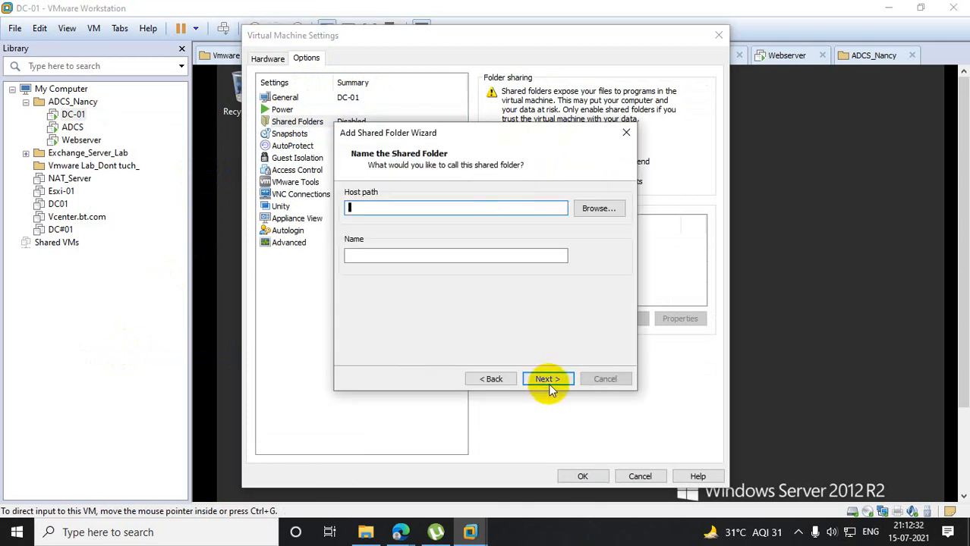
{"action": "left_click", "coordinate": [604, 208]}
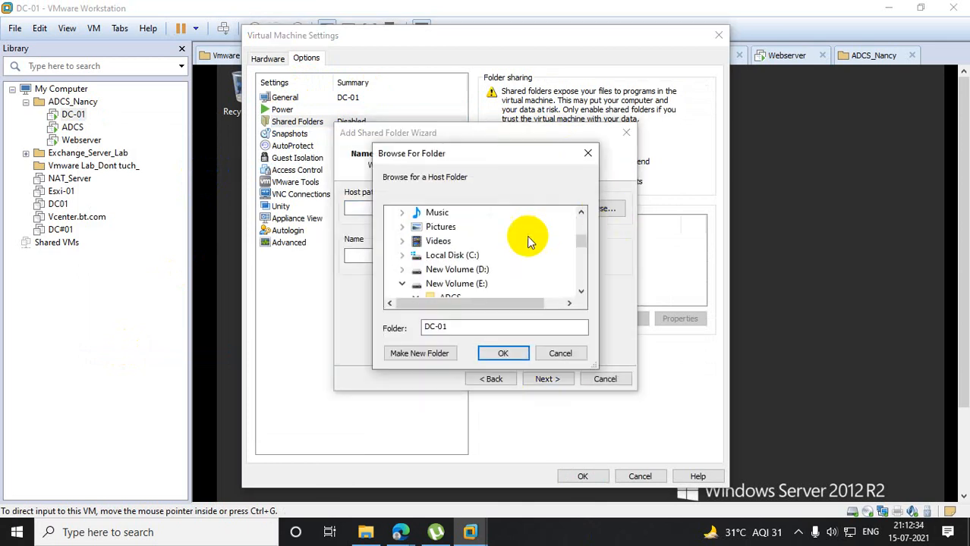
{"action": "left_click", "coordinate": [456, 269]}
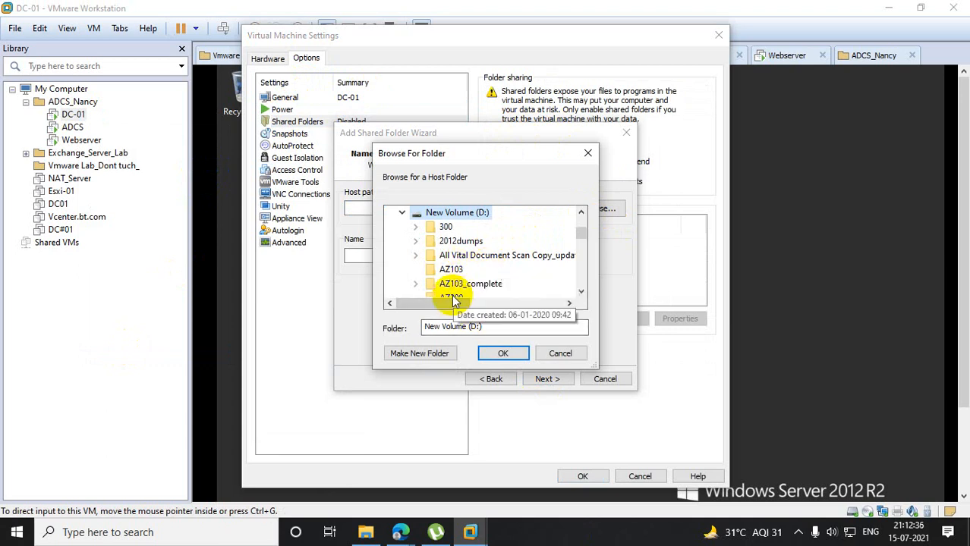
- Search the host folder tree under New Volume (D:) for the wallpaper among entries starting with w
{"action": "left_click", "coordinate": [428, 241]}
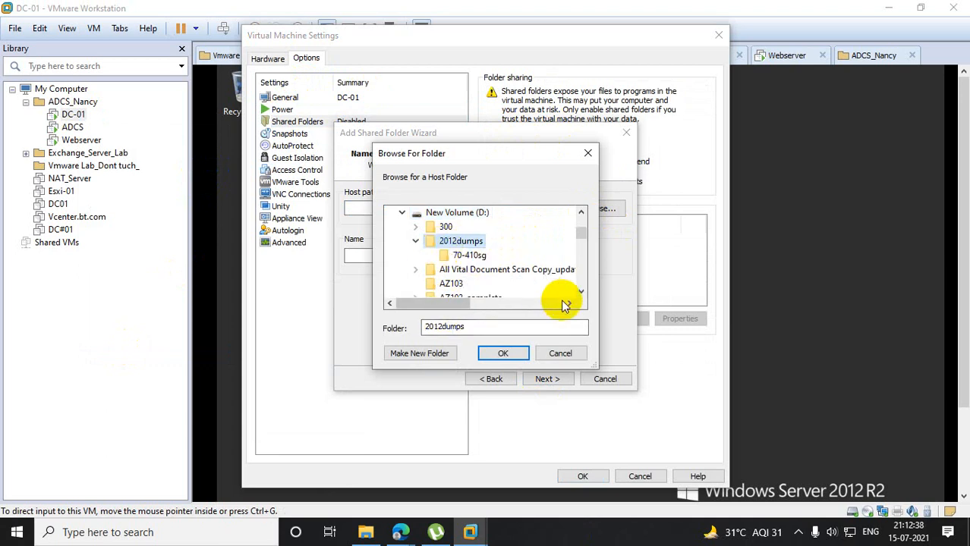
{"action": "key", "text": "w"}
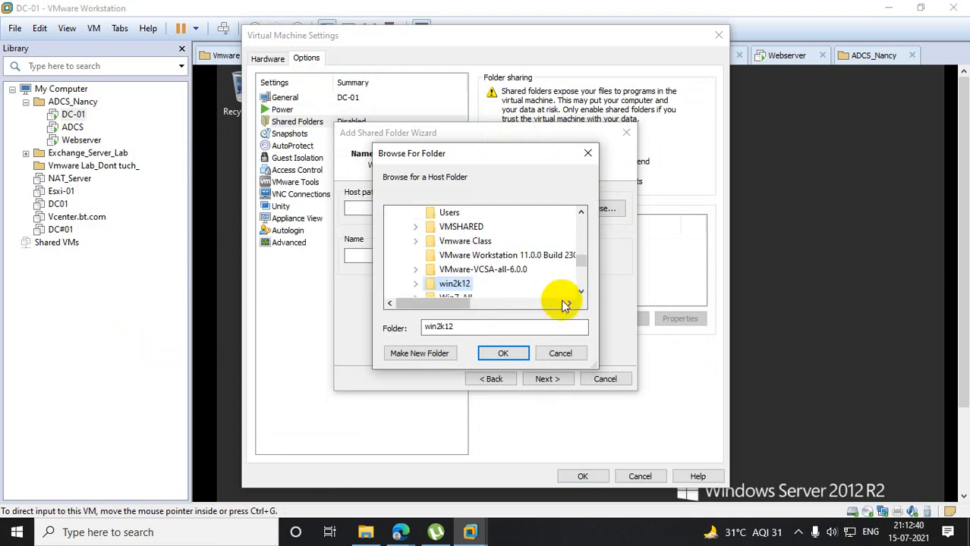
{"action": "key", "text": "a"}
{"action": "key", "text": "w"}
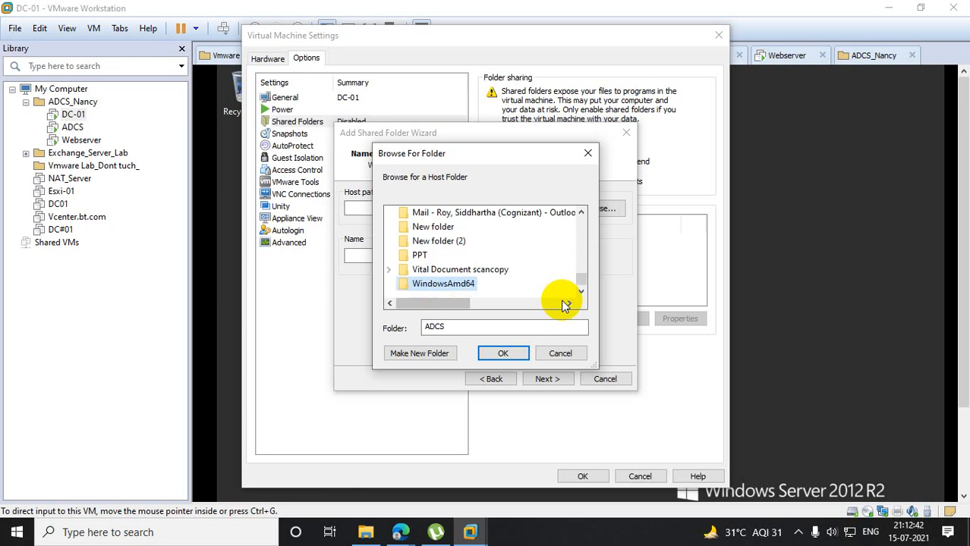
{"action": "key", "text": "w"}
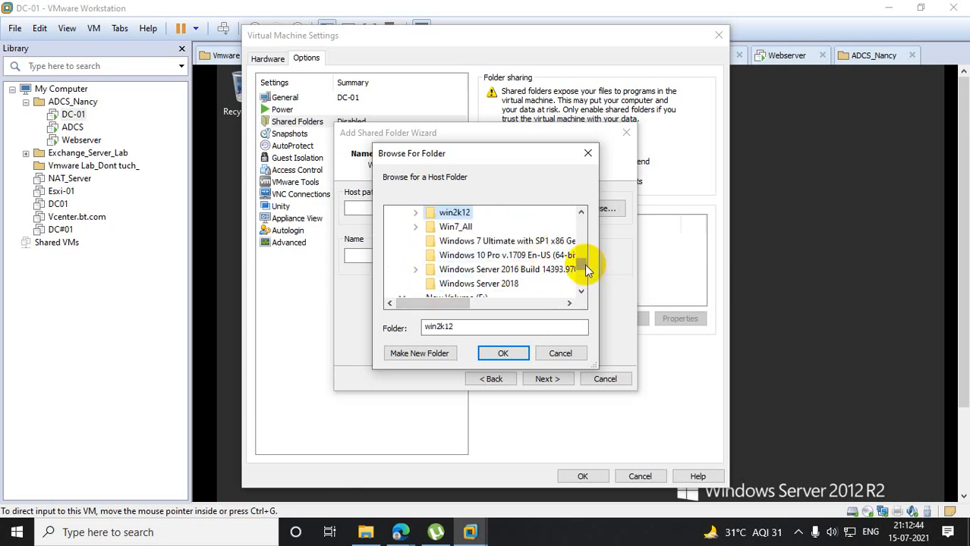
{"action": "left_click_drag", "start_coordinate": [580, 258], "coordinate": [592, 232]}
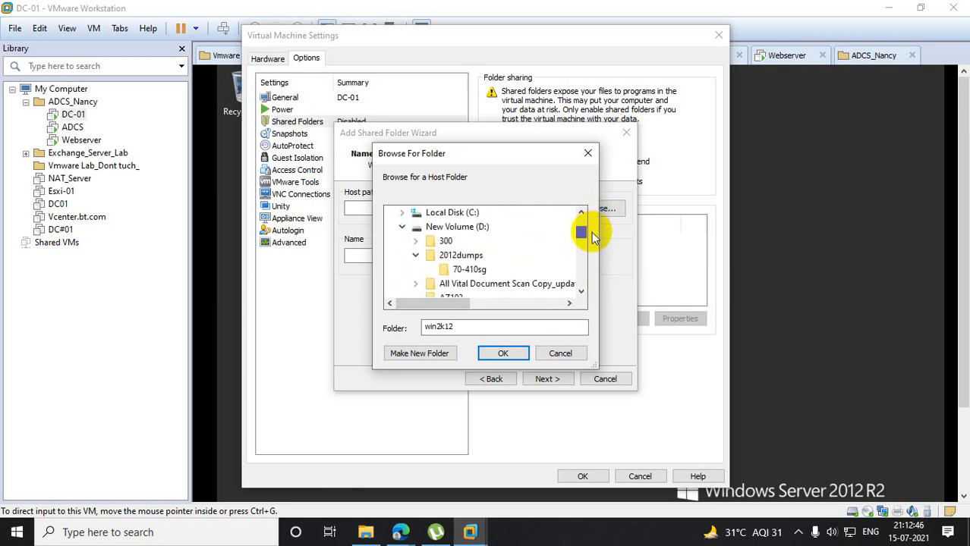
{"action": "left_click", "coordinate": [467, 227]}
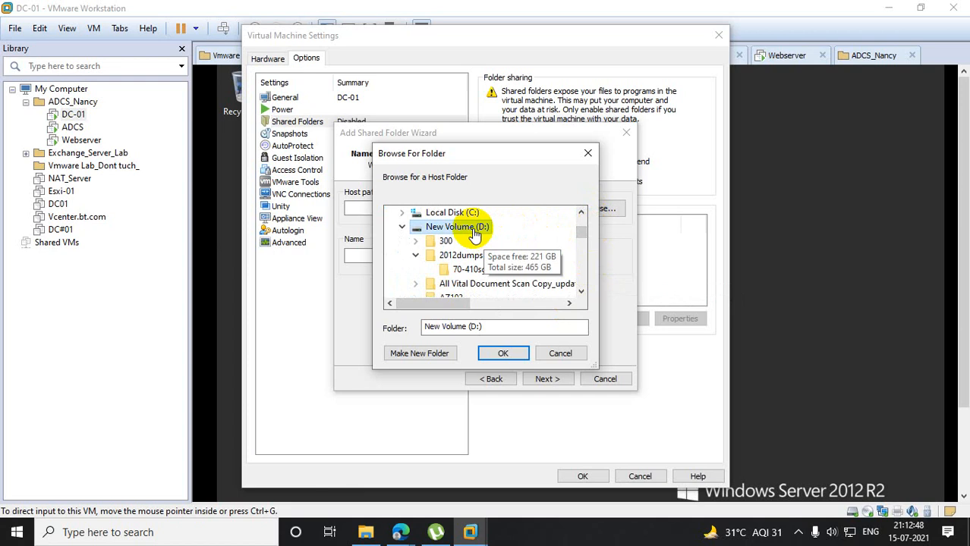
{"action": "key", "text": "w"}
{"action": "key", "text": "w"}
{"action": "key", "text": "w"}
{"action": "key", "text": "w"}
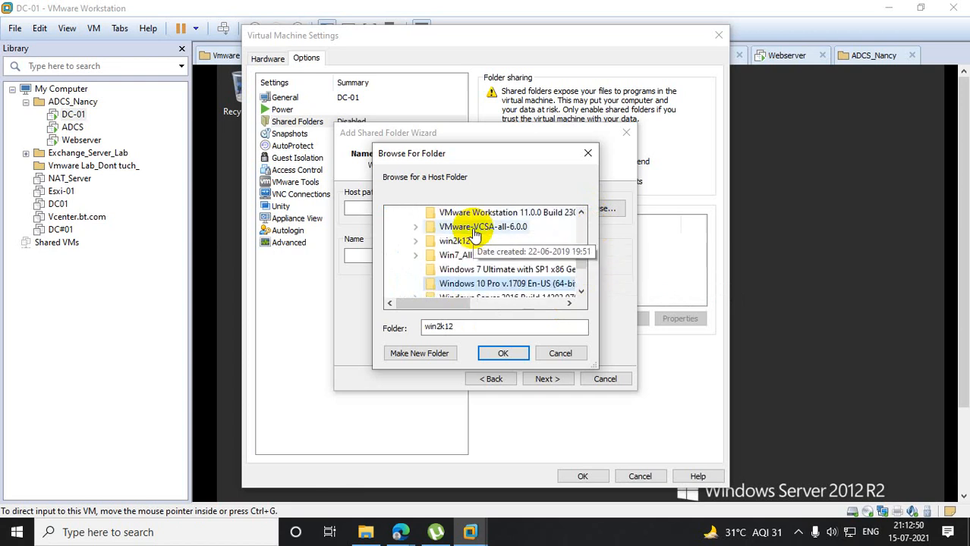
{"action": "key", "text": "w"}
{"action": "key", "text": "w"}
{"action": "key", "text": "w"}
{"action": "scroll", "coordinate": [474, 236], "scroll_direction": "up", "scroll_amount": 3}
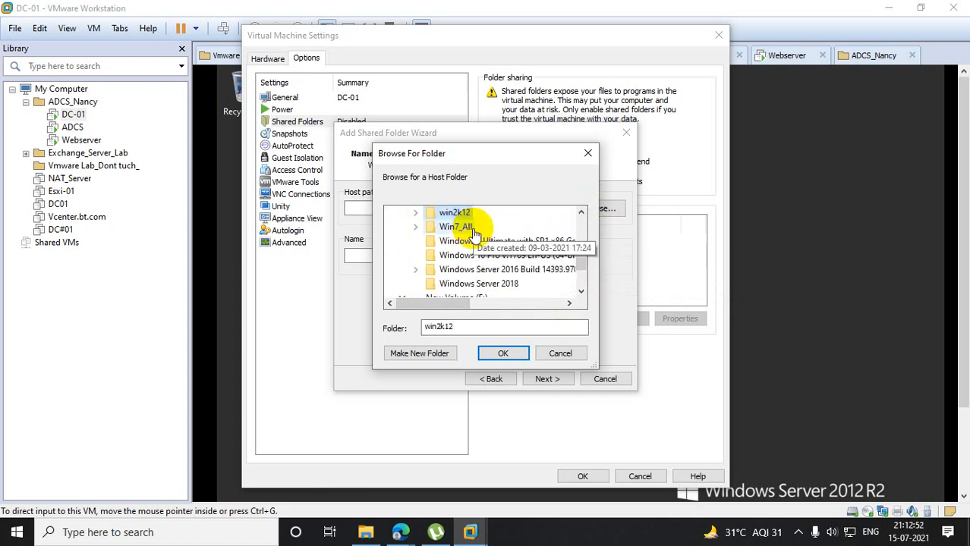
{"action": "left_click_drag", "start_coordinate": [580, 264], "coordinate": [599, 234]}
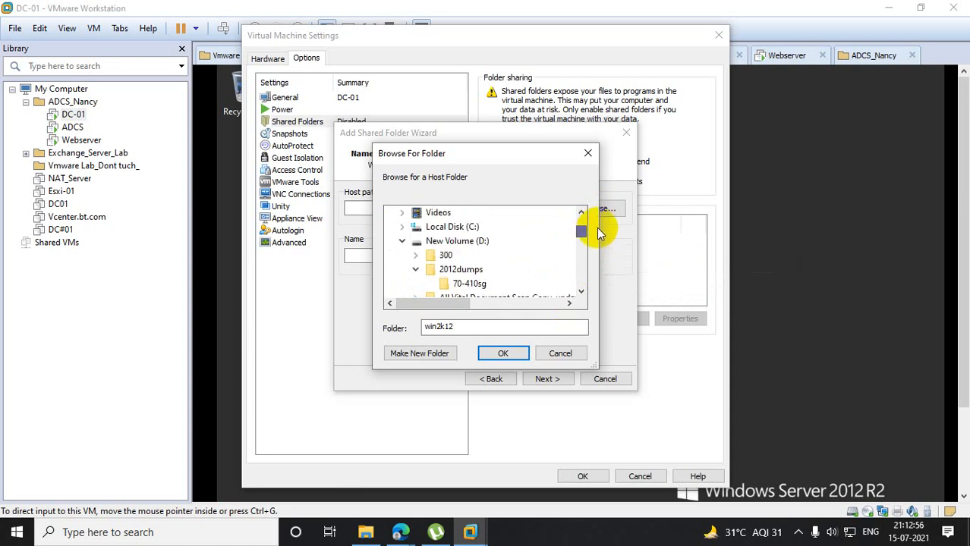
- Choose D:\ as the host path, name the share D, enable it without read-only, and apply the DC-01 settings
{"action": "left_click", "coordinate": [470, 243]}
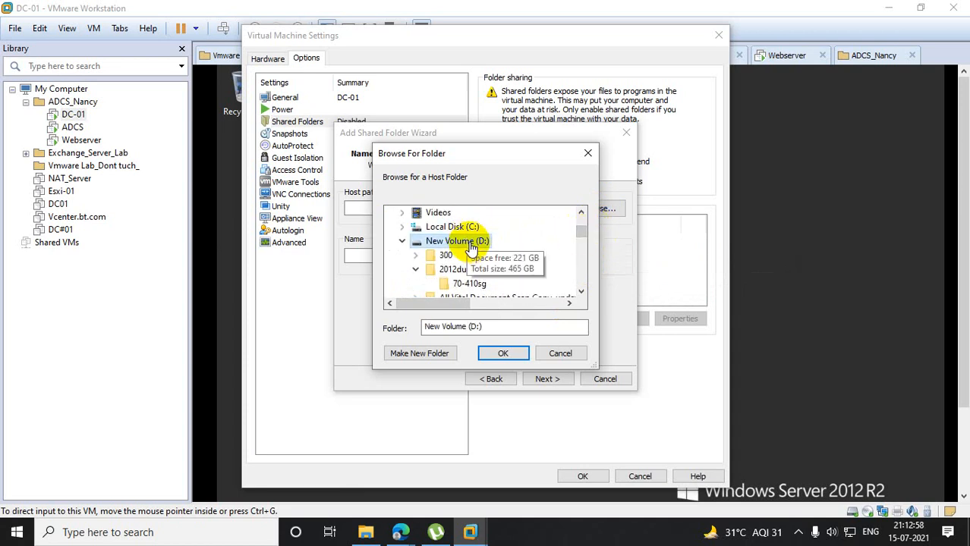
{"action": "left_click", "coordinate": [502, 352]}
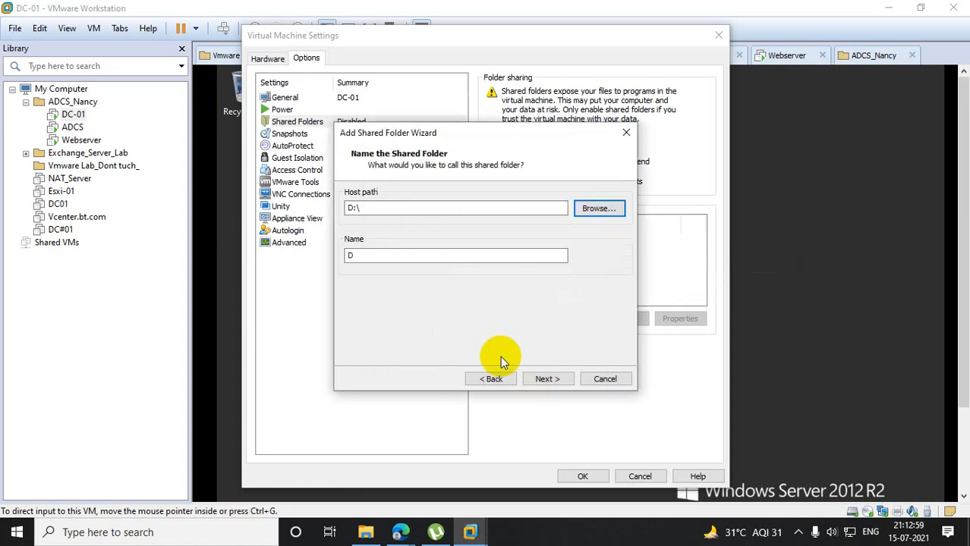
{"action": "left_click", "coordinate": [558, 383]}
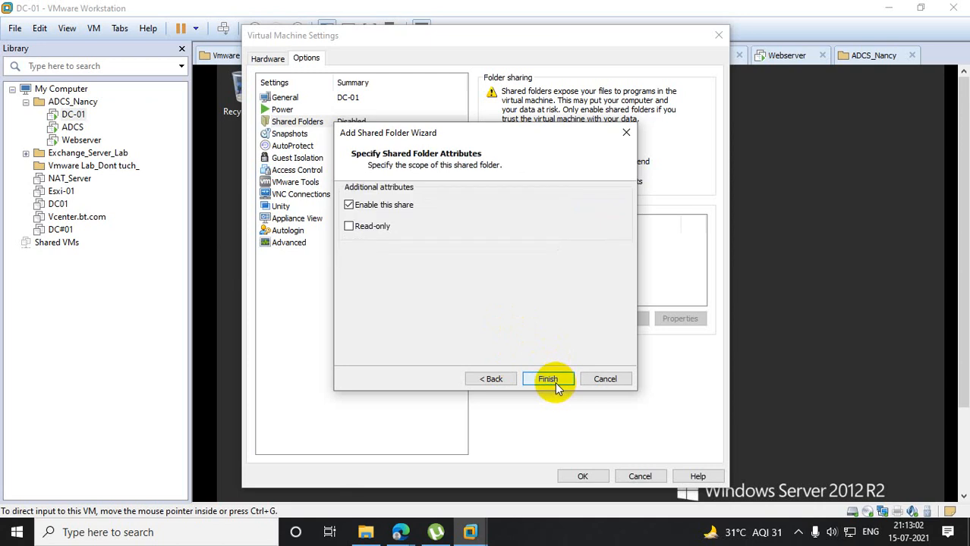
{"action": "left_click", "coordinate": [556, 383]}
{"action": "left_click", "coordinate": [585, 475]}
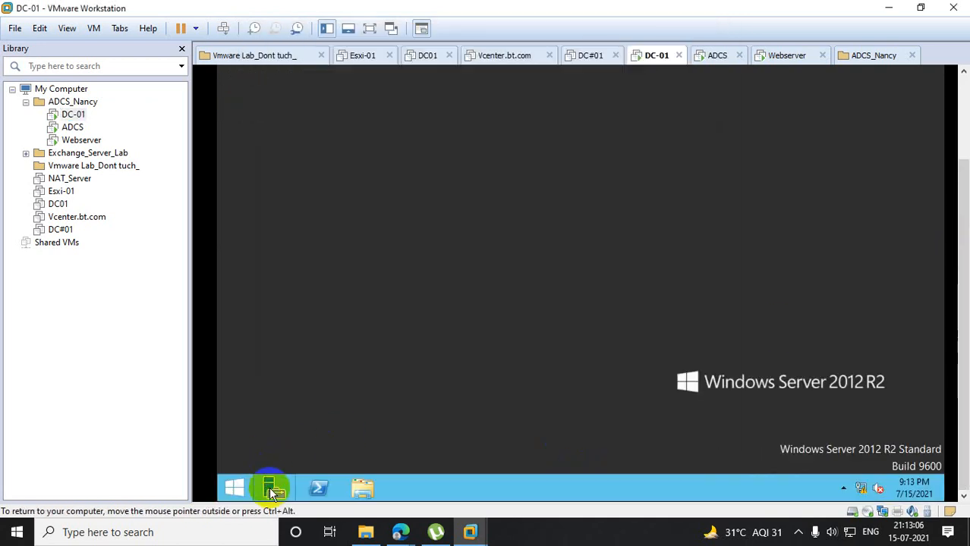
- Copy the wallpaper image from folder D in Shared Folders (Z:) to DC-01's desktop and close the file window
{"action": "left_click", "coordinate": [358, 486]}
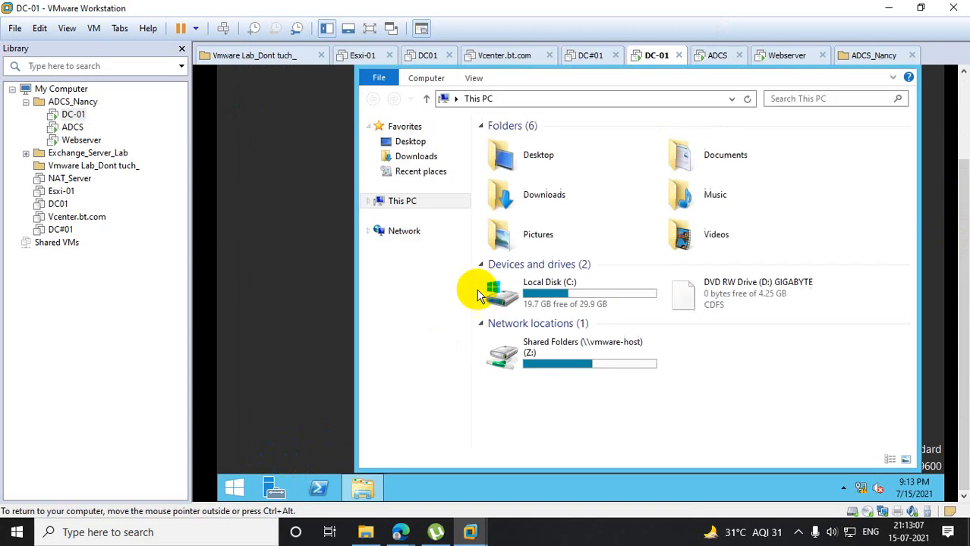
{"action": "double_click", "coordinate": [558, 365]}
{"action": "double_click", "coordinate": [512, 150]}
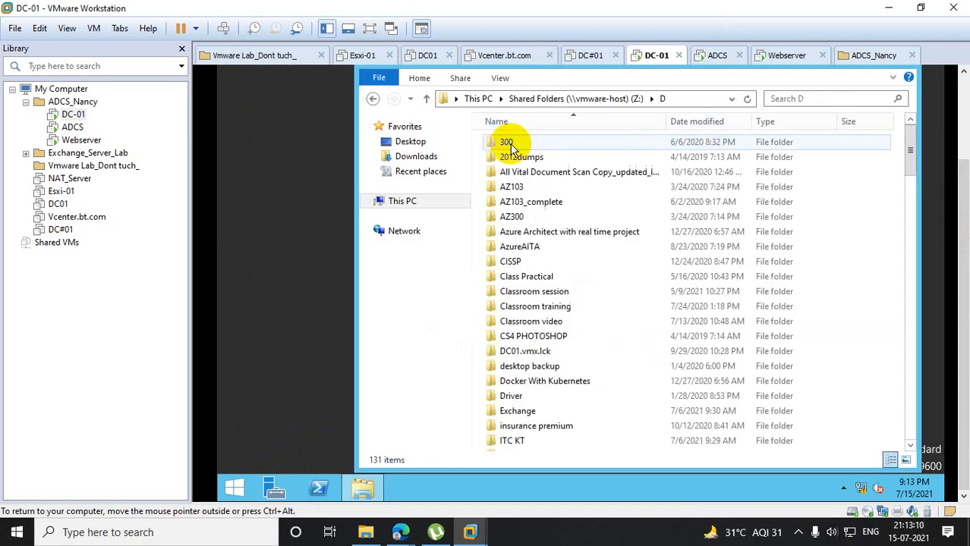
{"action": "left_click", "coordinate": [512, 162]}
{"action": "key", "text": "w"}
{"action": "key", "text": "a"}
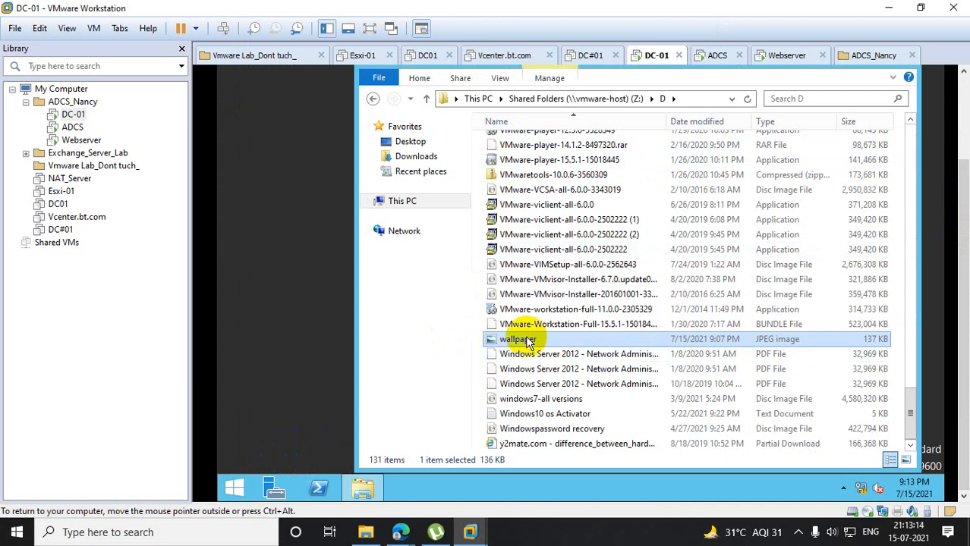
{"action": "left_click_drag", "start_coordinate": [529, 342], "coordinate": [308, 301]}
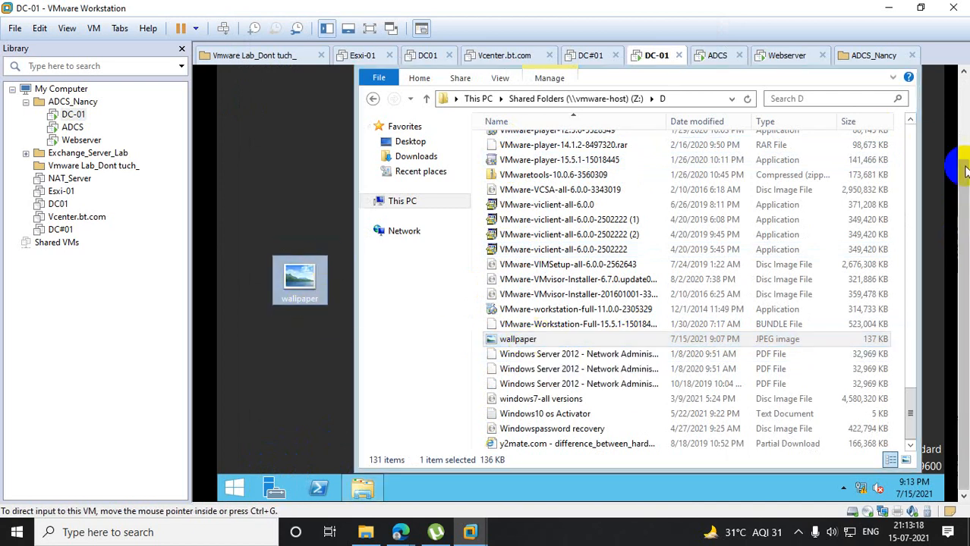
{"action": "left_click", "coordinate": [911, 133]}
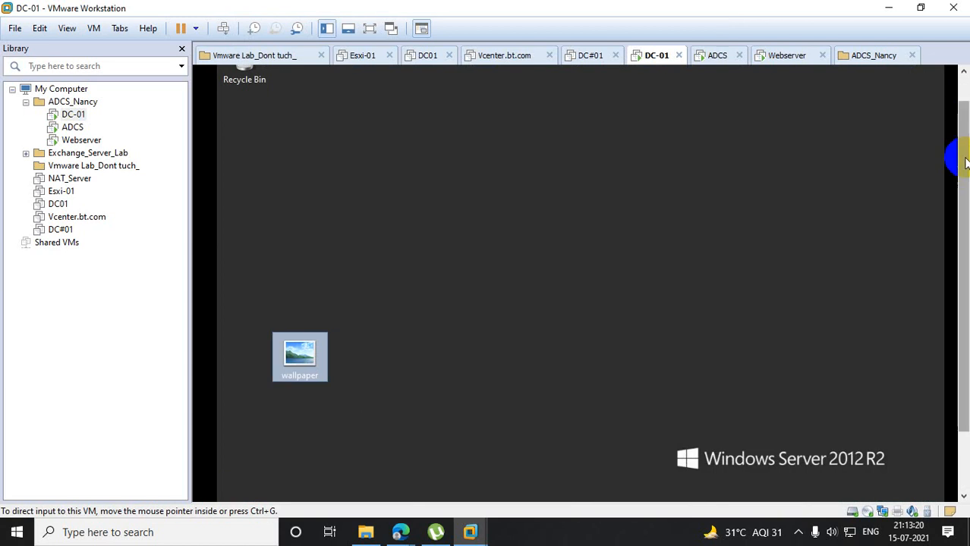
- Open the wallpaper image from DC-01's desktop and enlarge its window to view the picture
{"action": "left_click", "coordinate": [310, 300]}
{"action": "double_click", "coordinate": [306, 275]}
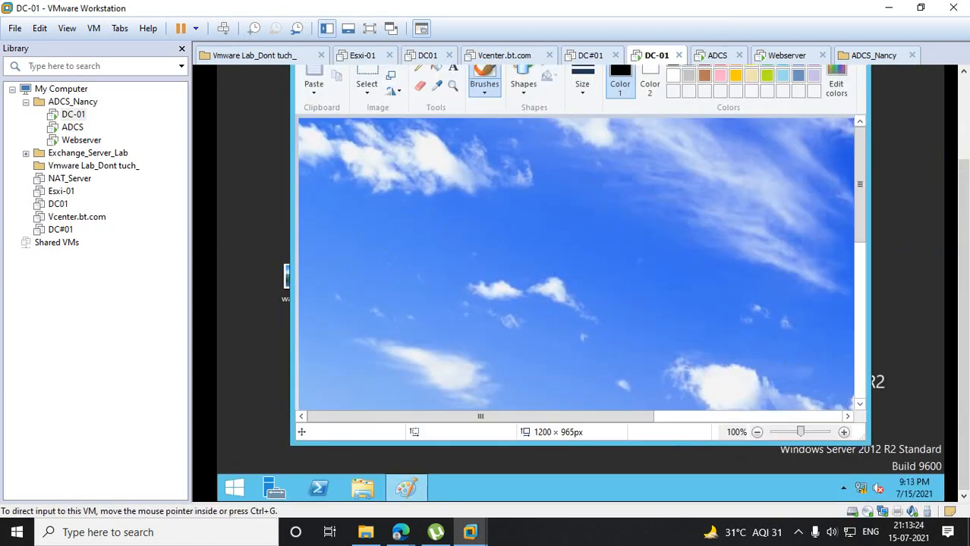
{"action": "left_click_drag", "start_coordinate": [963, 186], "coordinate": [962, 142]}
{"action": "left_click", "coordinate": [825, 79]}
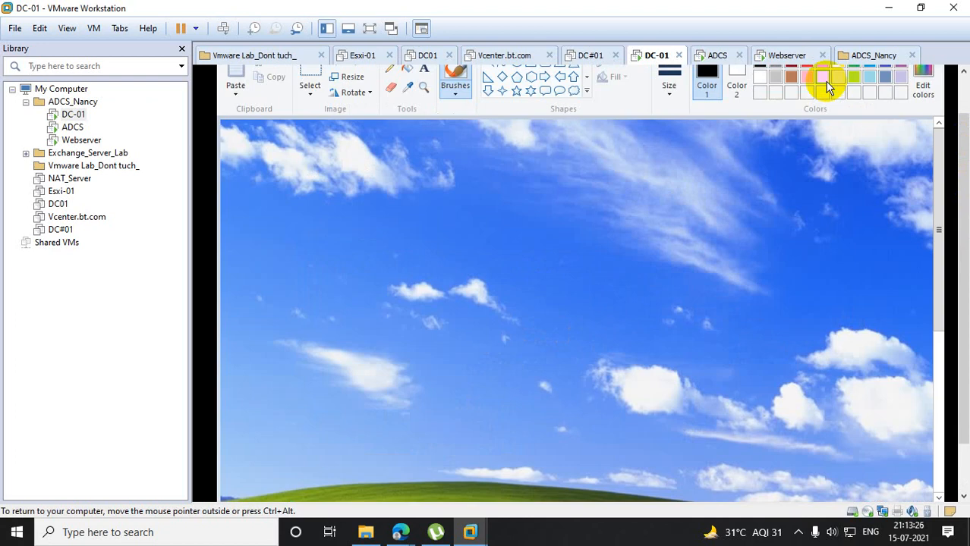
- Add the text SiddharthaInnovations in a text box across the upper sky of the wallpaper image
{"action": "left_click", "coordinate": [423, 71]}
{"action": "left_click_drag", "start_coordinate": [366, 168], "coordinate": [691, 246]}
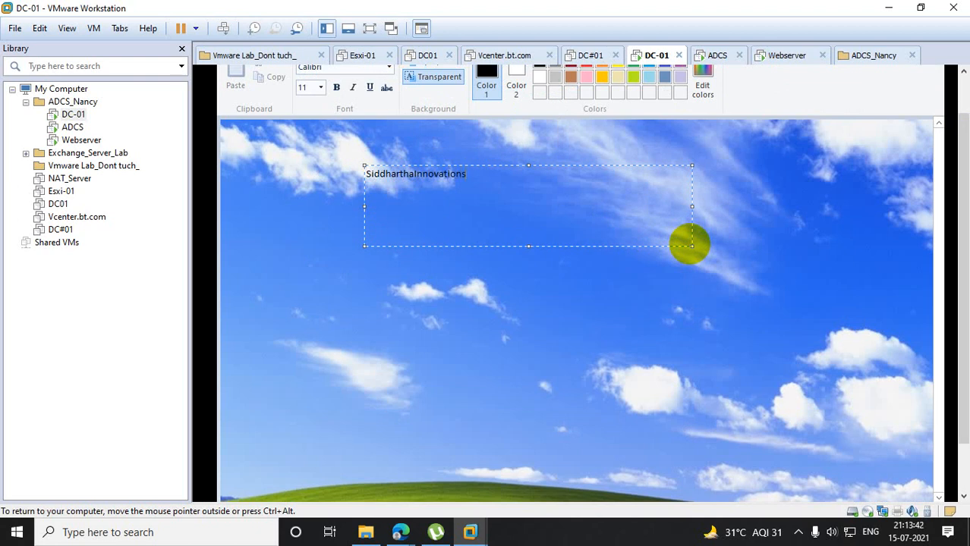
{"action": "scroll", "coordinate": [961, 194], "scroll_direction": "up", "scroll_amount": 1}
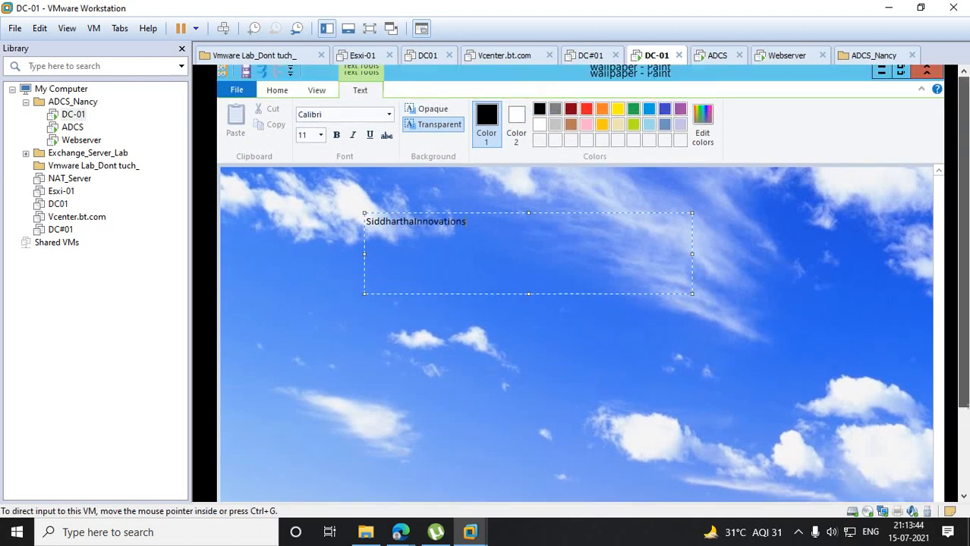
- Format the SiddharthaInnovations text in Arial Black at size 24 and place it on the picture
{"action": "left_click_drag", "start_coordinate": [493, 229], "coordinate": [284, 219]}
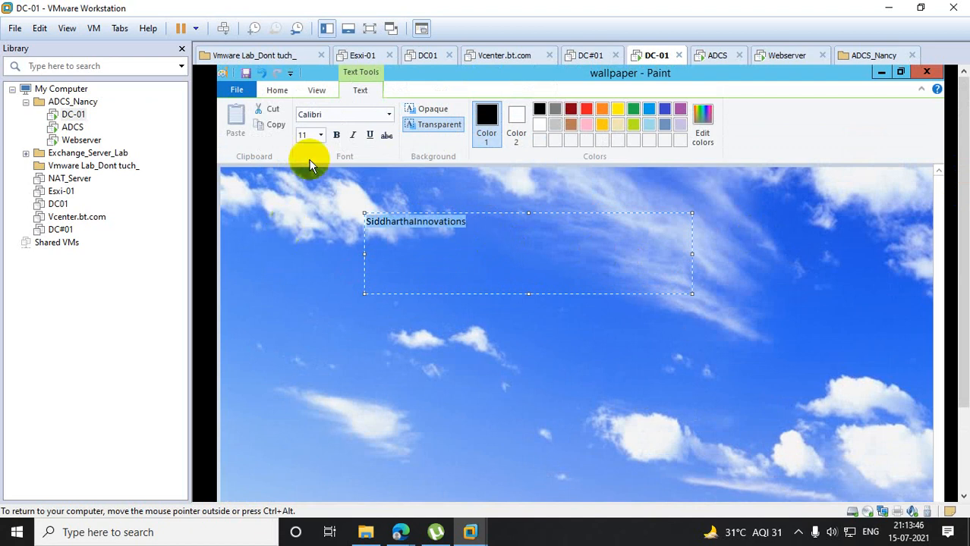
{"action": "left_click", "coordinate": [388, 114]}
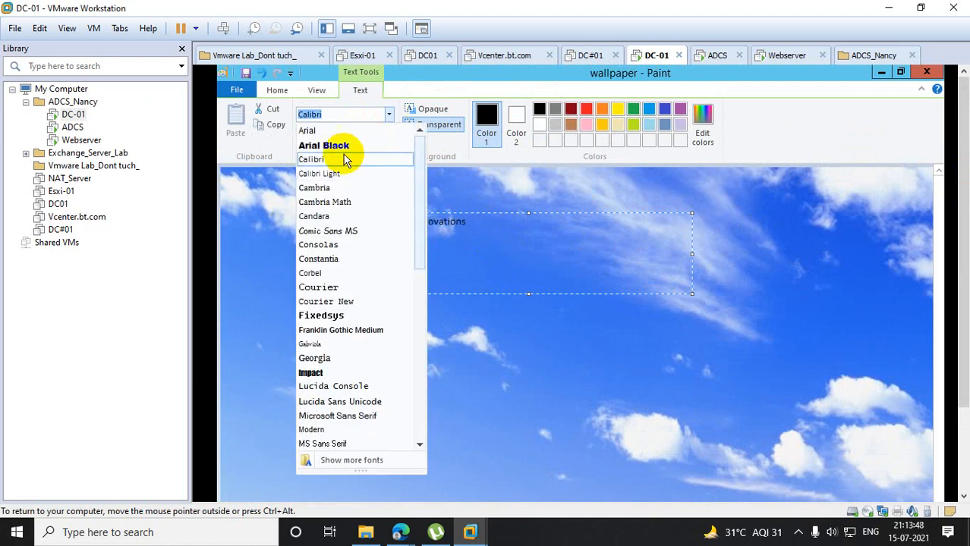
{"action": "left_click", "coordinate": [345, 146]}
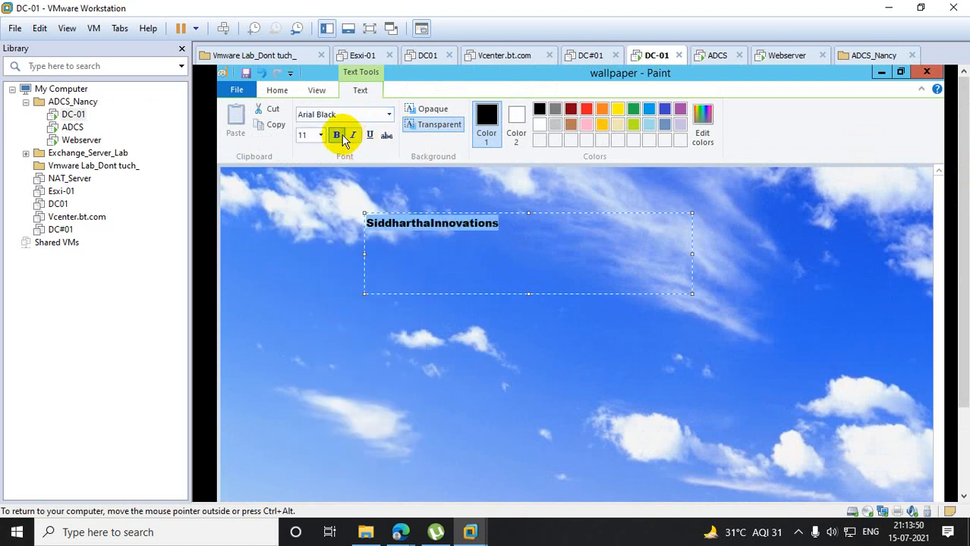
{"action": "left_click", "coordinate": [320, 135]}
{"action": "left_click", "coordinate": [305, 265]}
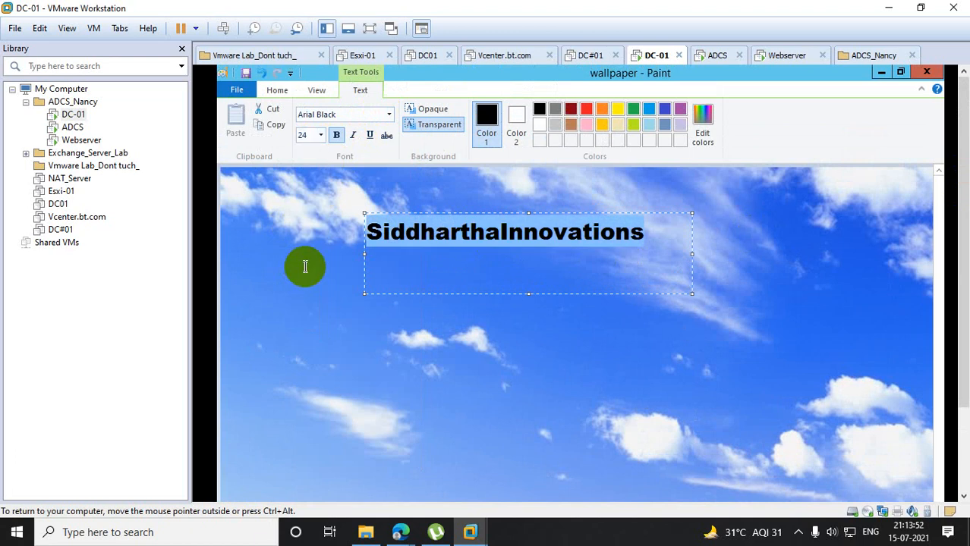
{"action": "left_click", "coordinate": [533, 346]}
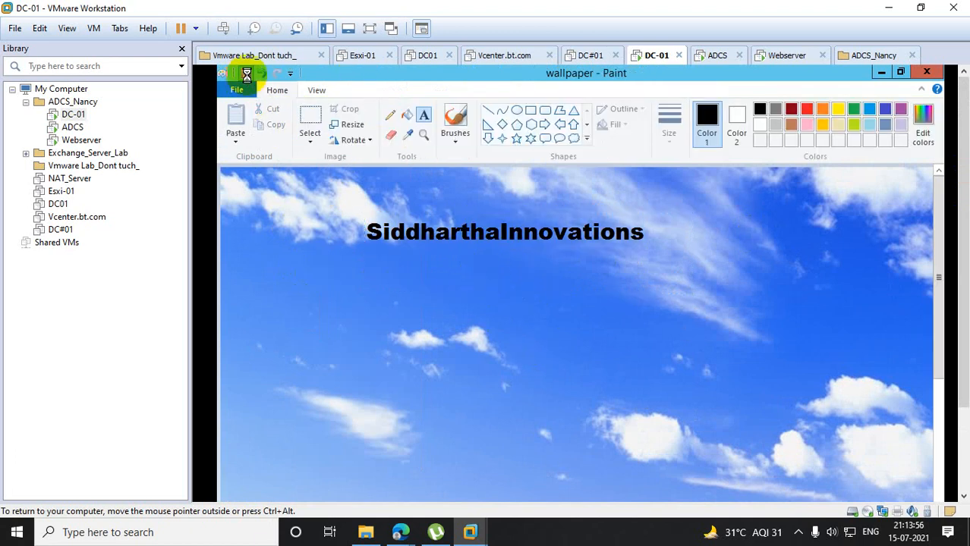
- Save the edited wallpaper image and close it, returning to DC-01's desktop
{"action": "left_click", "coordinate": [246, 74]}
{"action": "left_click", "coordinate": [927, 72]}
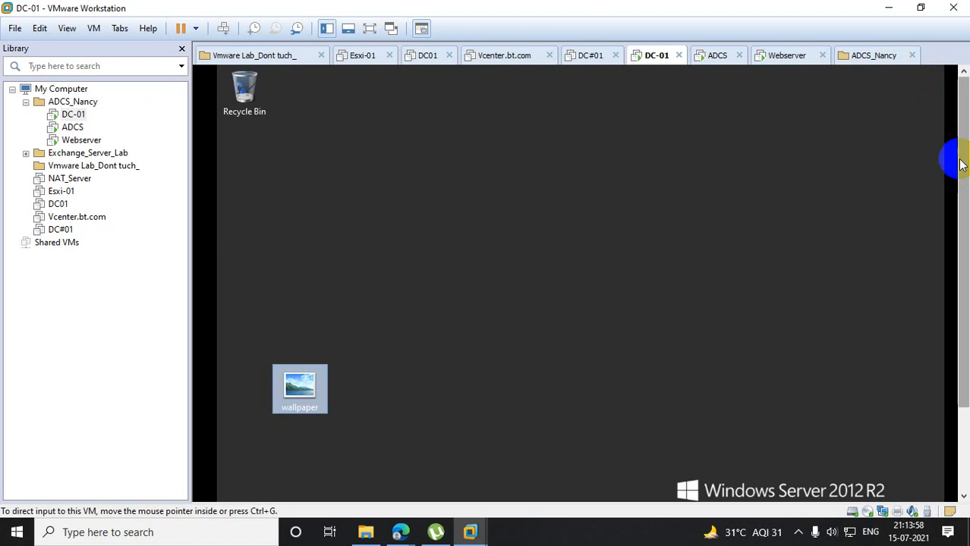
{"action": "left_click", "coordinate": [453, 262]}
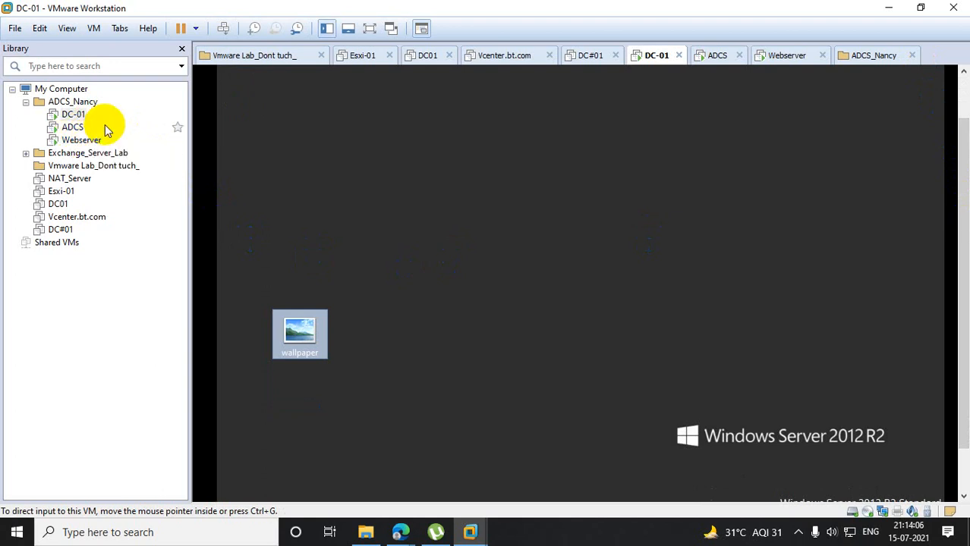
- Cut the wallpaper file on DC-01's desktop and open the network path \\bt.com
{"action": "right_click", "coordinate": [294, 320]}
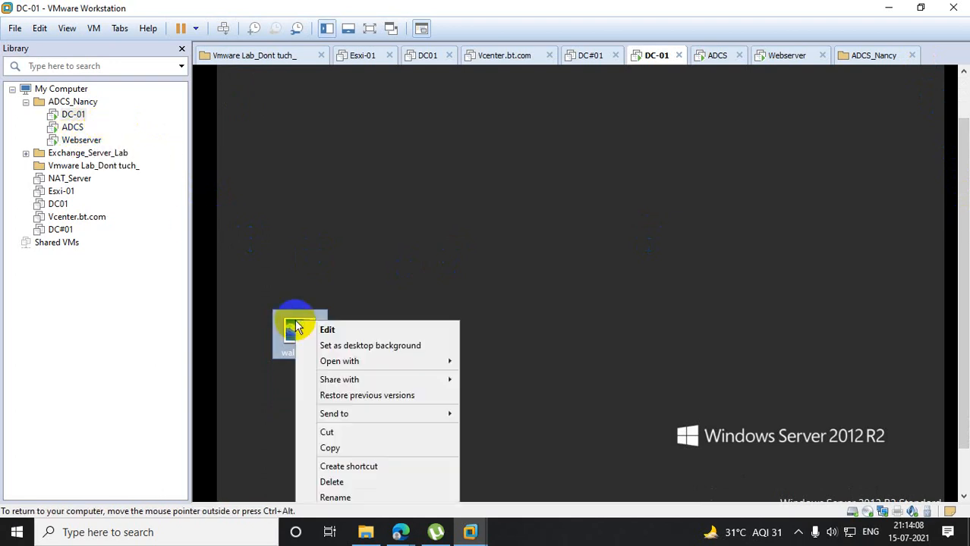
{"action": "left_click", "coordinate": [329, 434]}
{"action": "left_click_drag", "start_coordinate": [964, 221], "coordinate": [963, 266]}
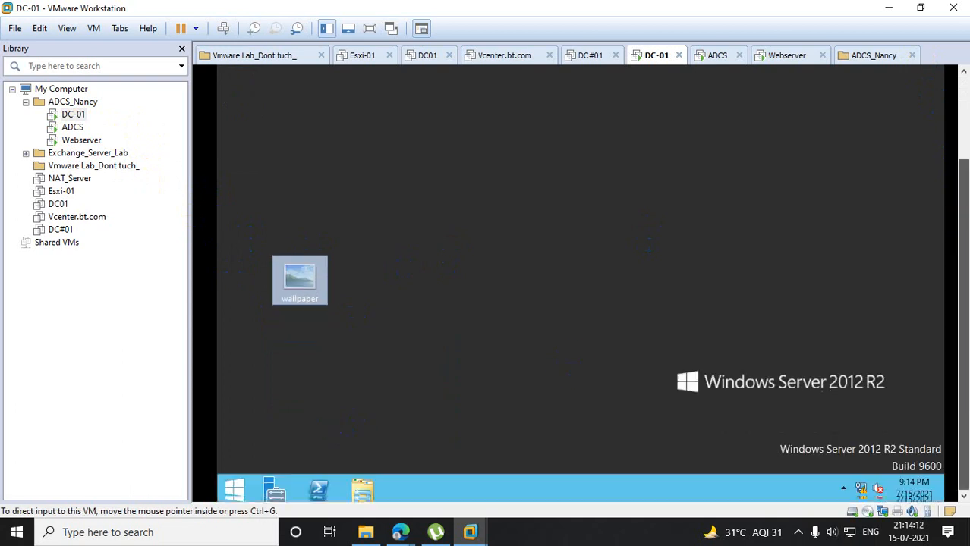
{"action": "right_click", "coordinate": [235, 487]}
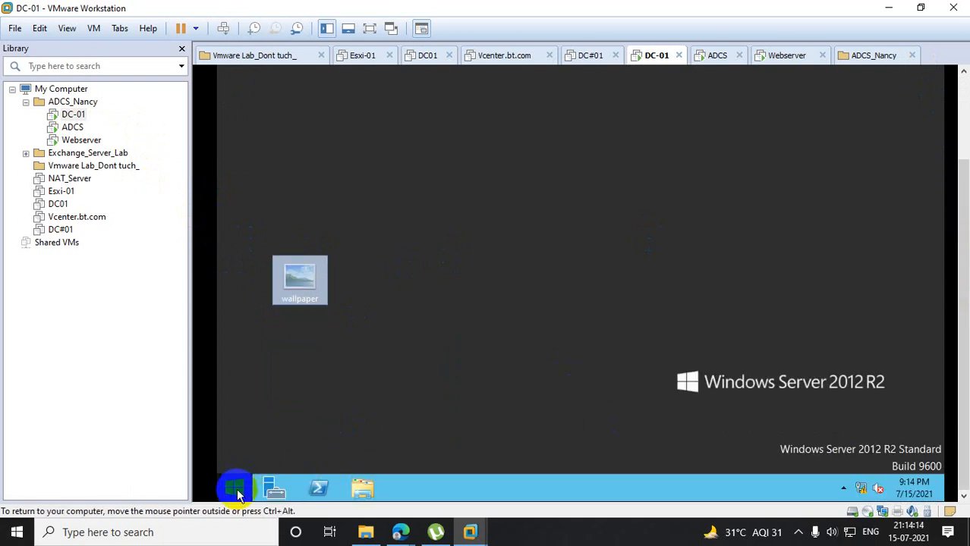
{"action": "left_click", "coordinate": [299, 446]}
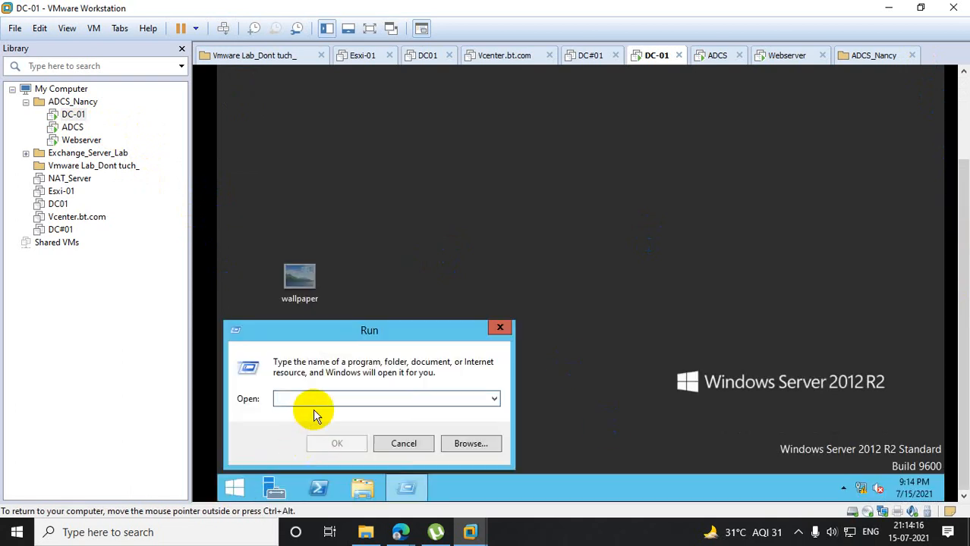
{"action": "type", "text": "\\\\bt.com"}
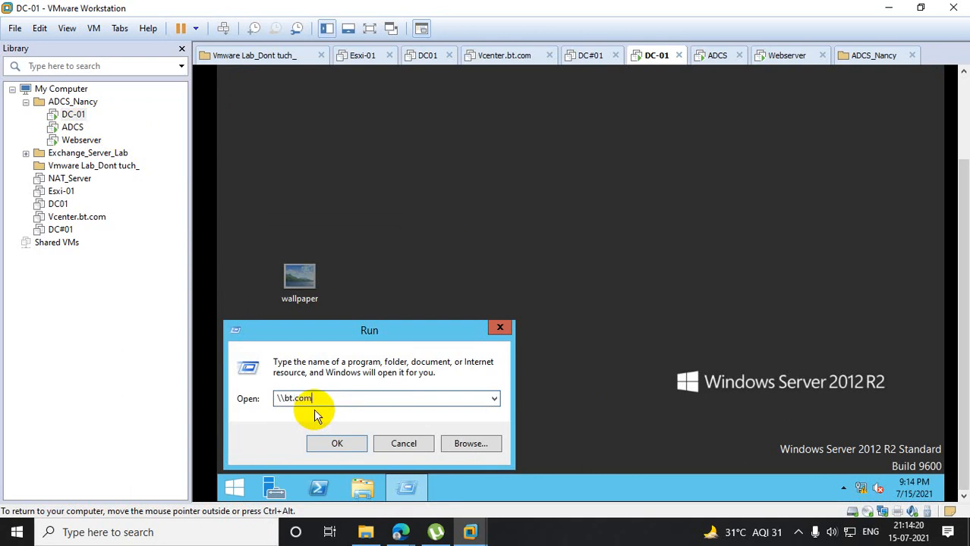
{"action": "key", "text": "Return"}
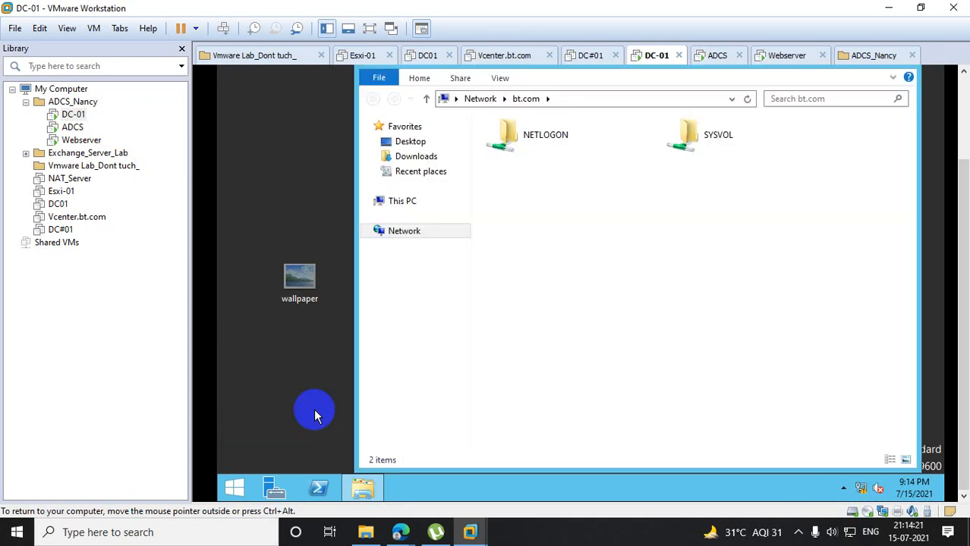
- Open the NETLOGON share of bt.com, try to paste the wallpaper there, and dismiss the operation
{"action": "double_click", "coordinate": [586, 135]}
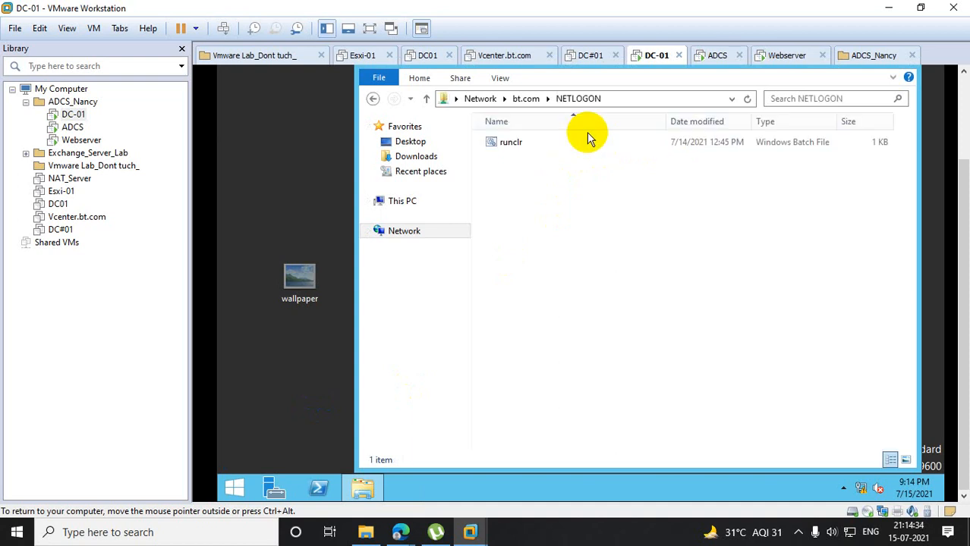
{"action": "right_click", "coordinate": [523, 194]}
{"action": "left_click", "coordinate": [573, 286]}
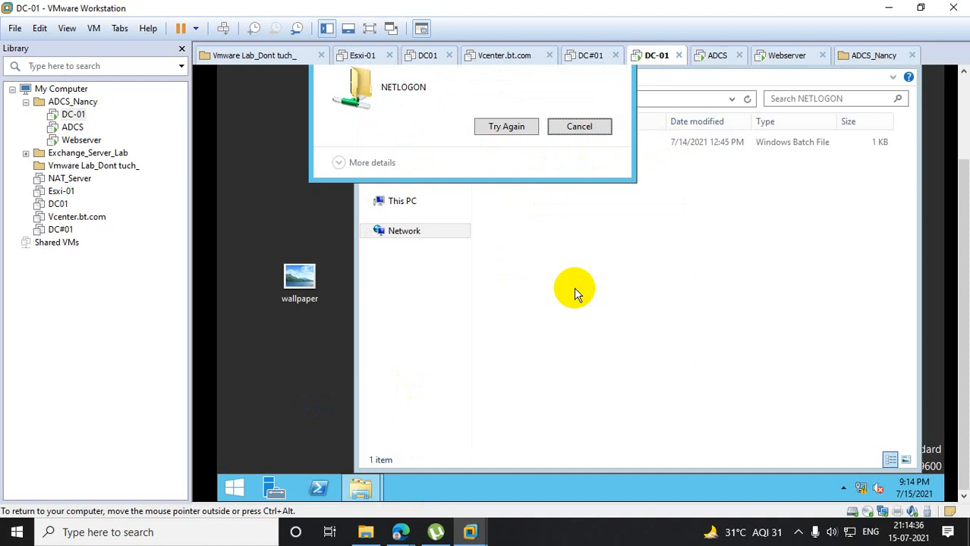
{"action": "left_click", "coordinate": [590, 138]}
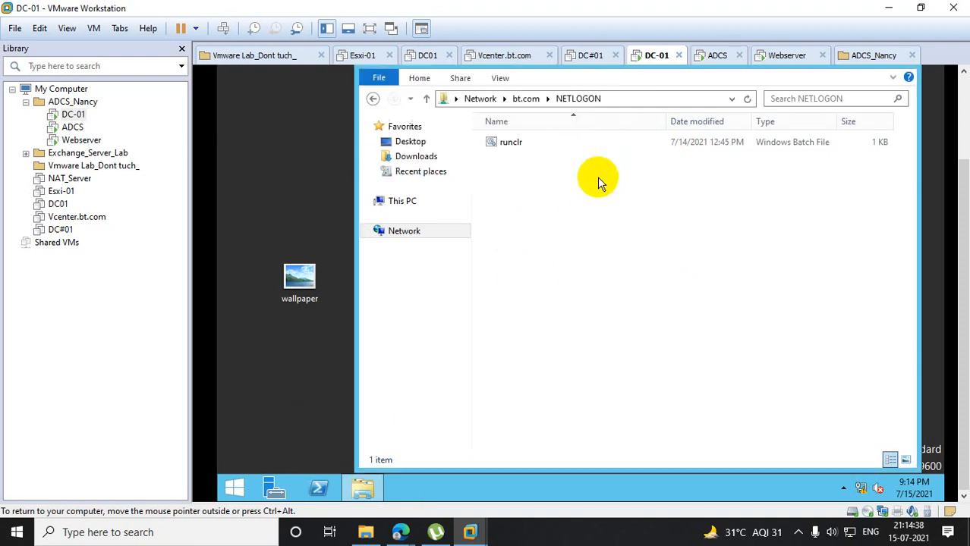
- Open the SYSVOL share of bt.com and check whether the wallpaper can be pasted there
{"action": "left_click", "coordinate": [535, 103]}
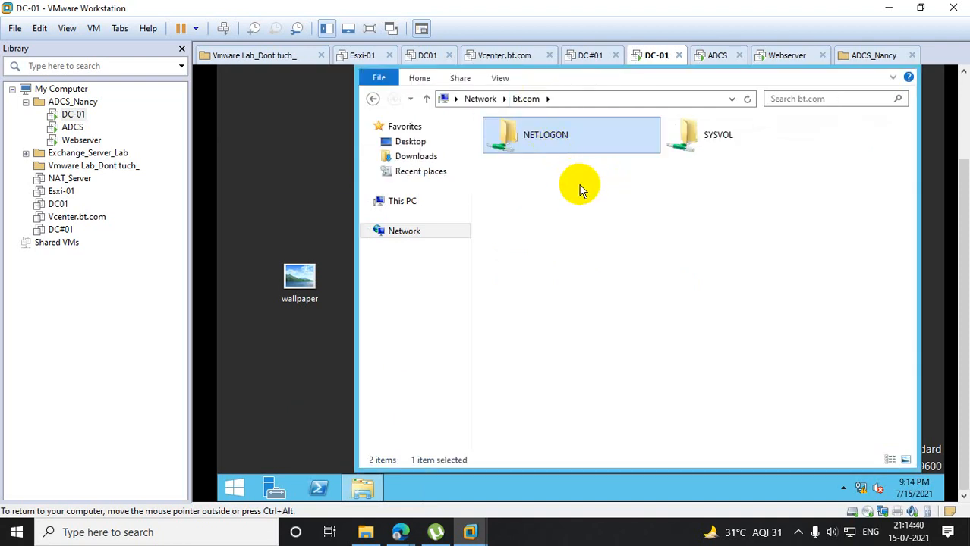
{"action": "double_click", "coordinate": [688, 142]}
{"action": "right_click", "coordinate": [533, 216]}
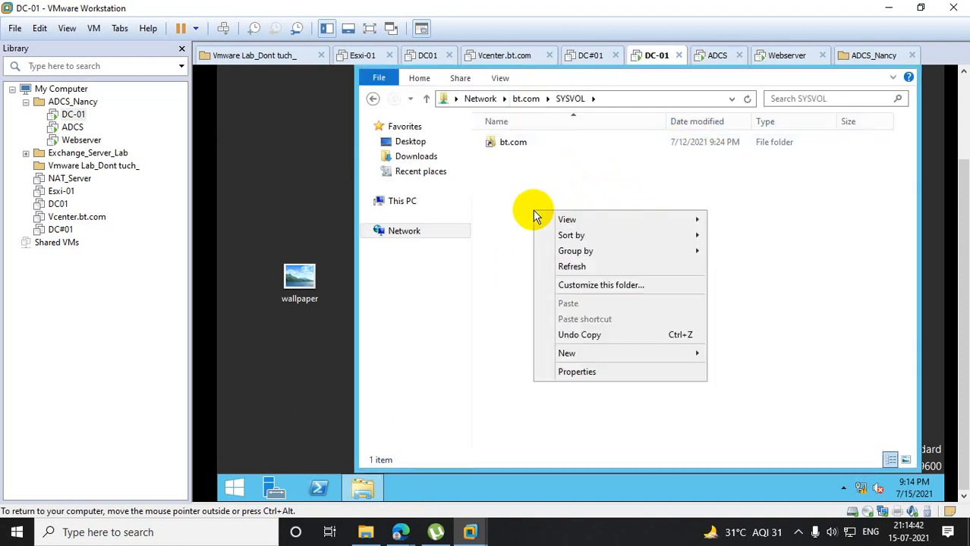
{"action": "right_click", "coordinate": [227, 485]}
{"action": "left_click", "coordinate": [277, 445]}
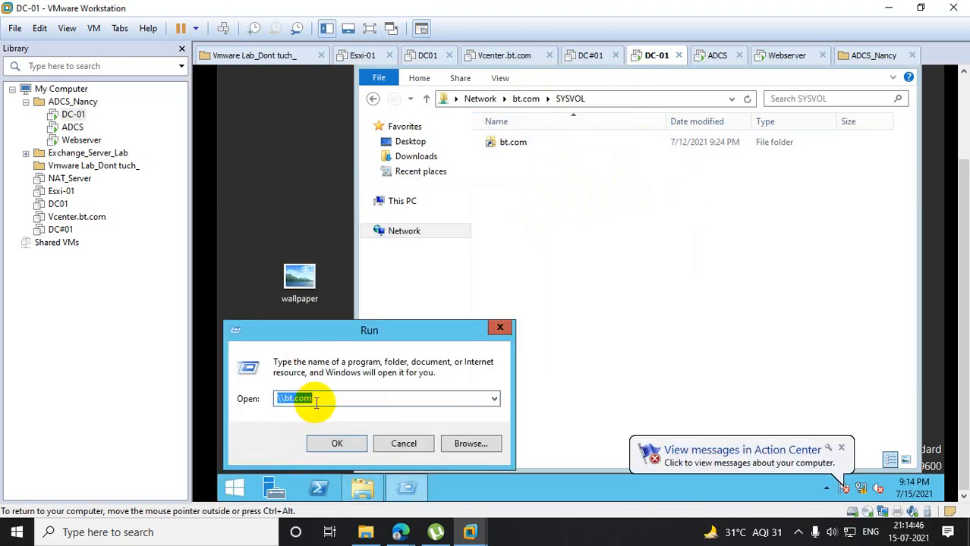
{"action": "left_click", "coordinate": [522, 237]}
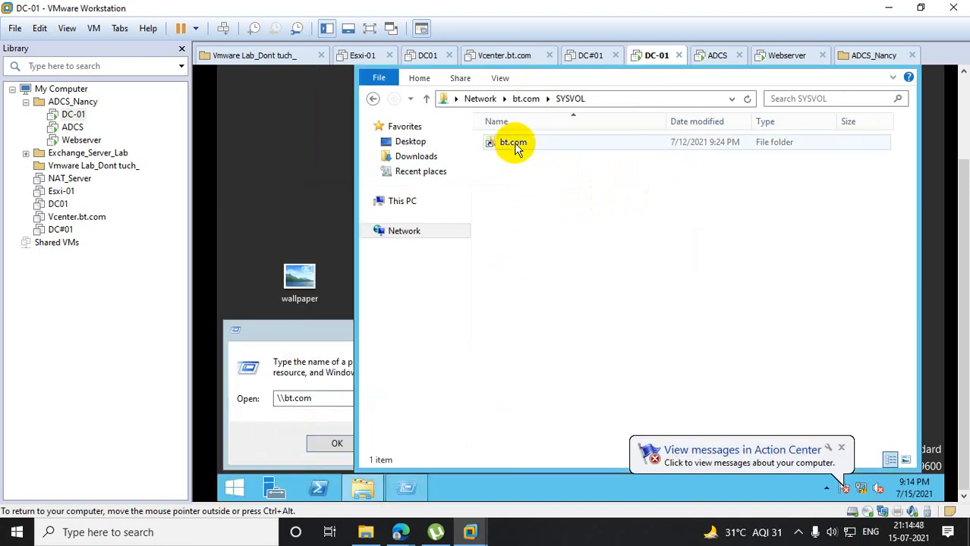
- Open the bt.com folder inside SYSVOL, try to move the wallpaper from the desktop into it, and dismiss the operation
{"action": "double_click", "coordinate": [518, 144]}
{"action": "right_click", "coordinate": [523, 225]}
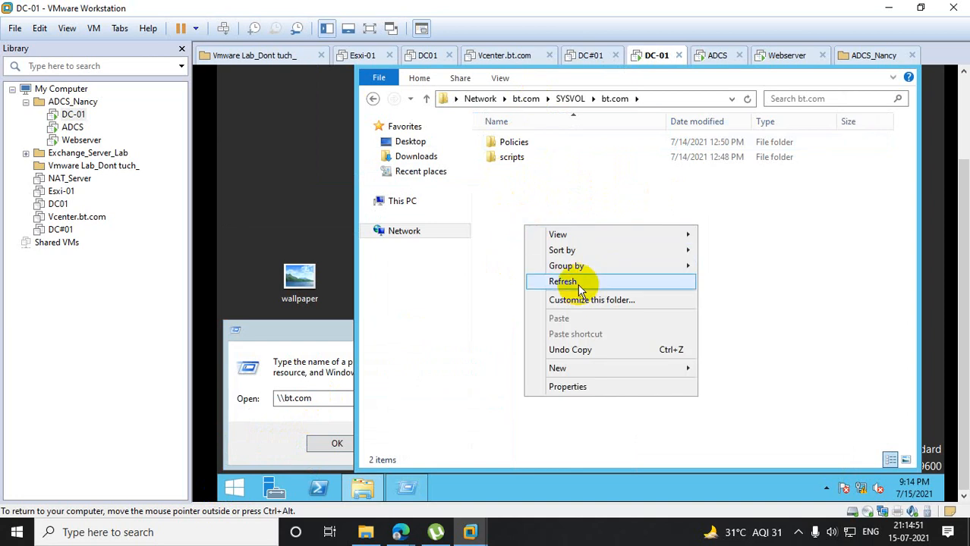
{"action": "left_click", "coordinate": [528, 199]}
{"action": "left_click_drag", "start_coordinate": [312, 281], "coordinate": [618, 246]}
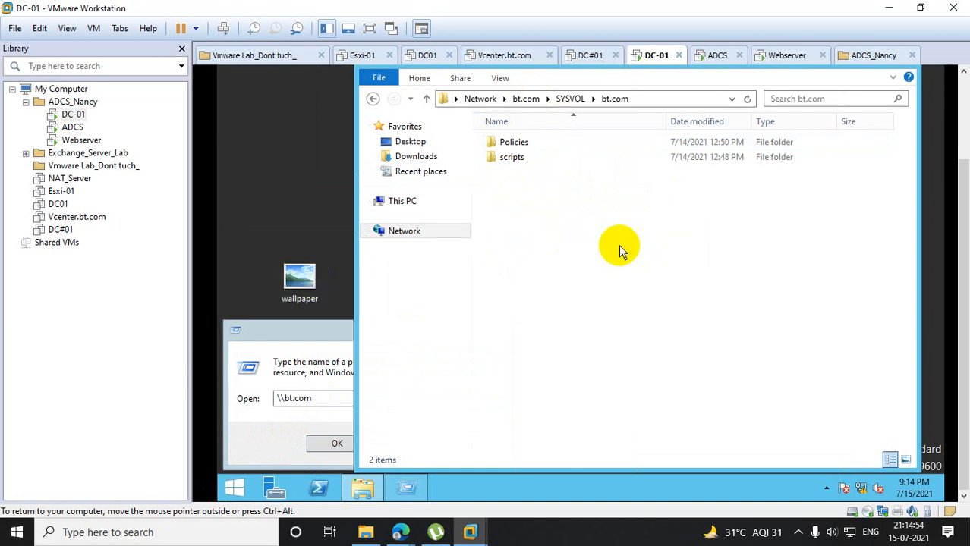
{"action": "left_click", "coordinate": [620, 133]}
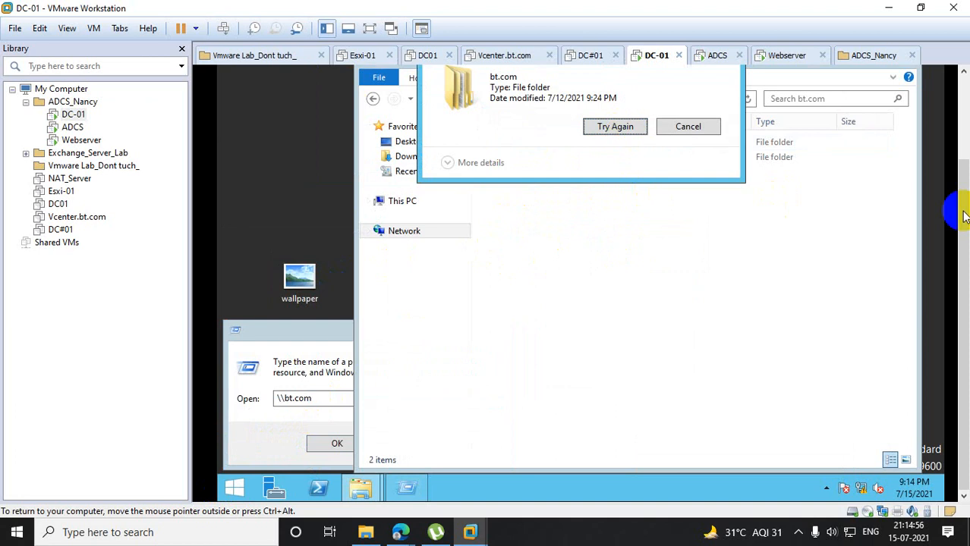
{"action": "left_click", "coordinate": [693, 129]}
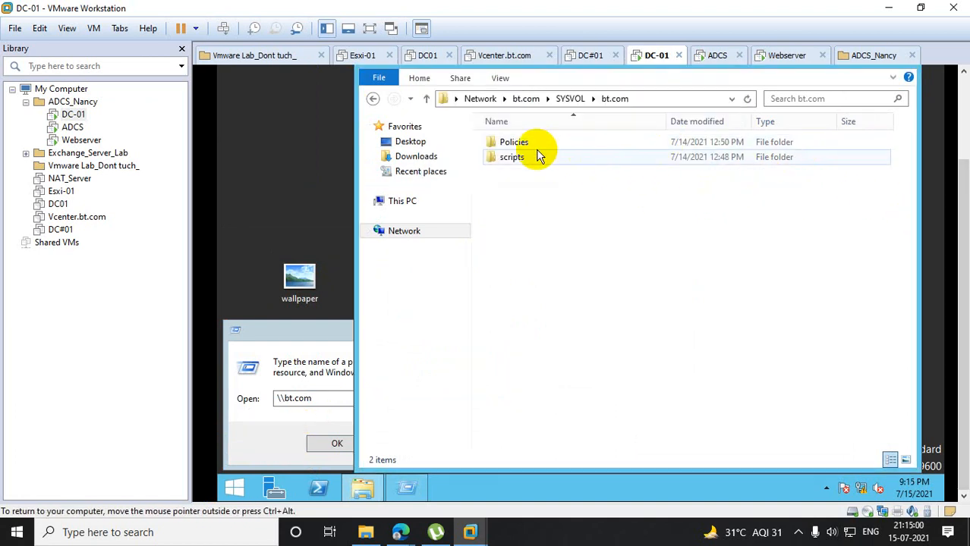
- Open the Policies folder under SYSVOL's bt.com folder, try to move the wallpaper into it, and dismiss the operation
{"action": "left_click", "coordinate": [570, 99]}
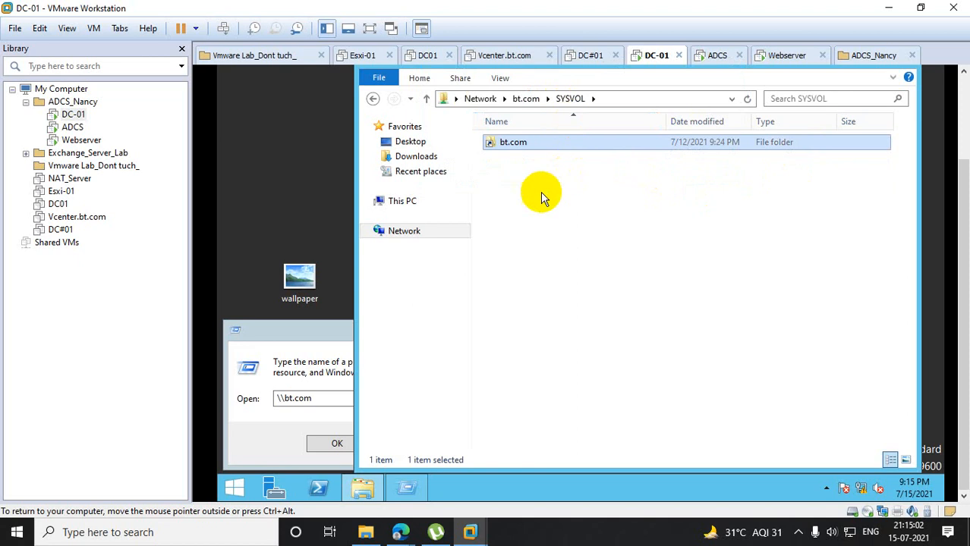
{"action": "right_click", "coordinate": [540, 192]}
{"action": "double_click", "coordinate": [514, 142]}
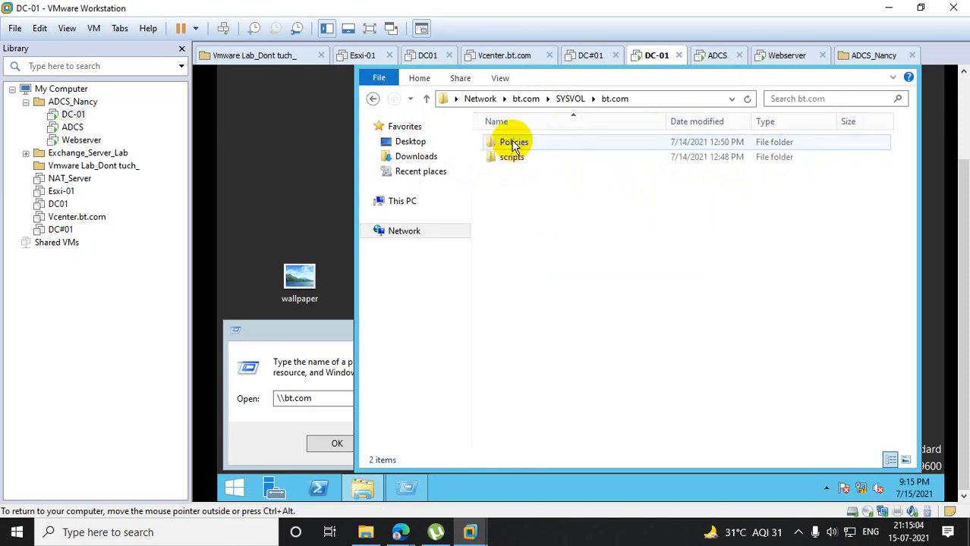
{"action": "double_click", "coordinate": [514, 143]}
{"action": "right_click", "coordinate": [548, 242]}
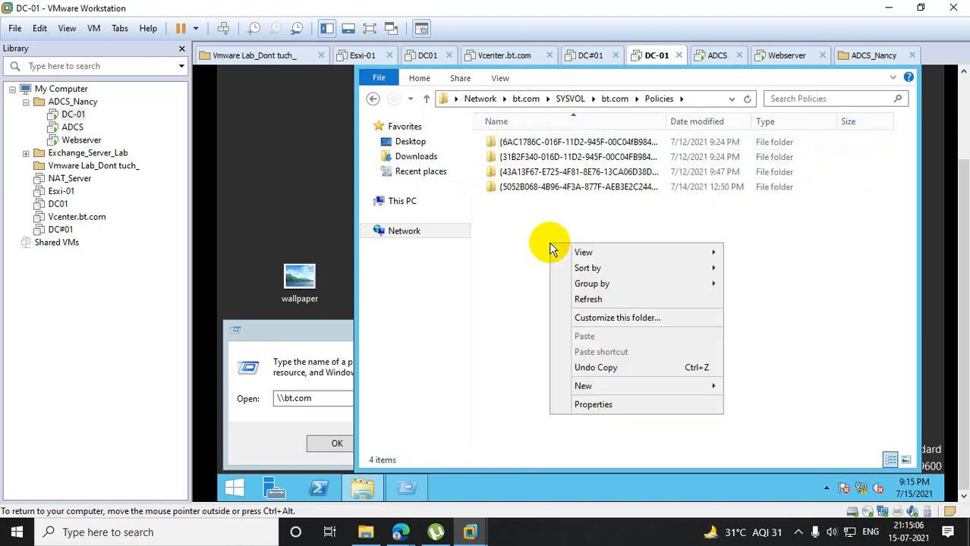
{"action": "left_click_drag", "start_coordinate": [299, 280], "coordinate": [730, 276]}
{"action": "left_click", "coordinate": [616, 126]}
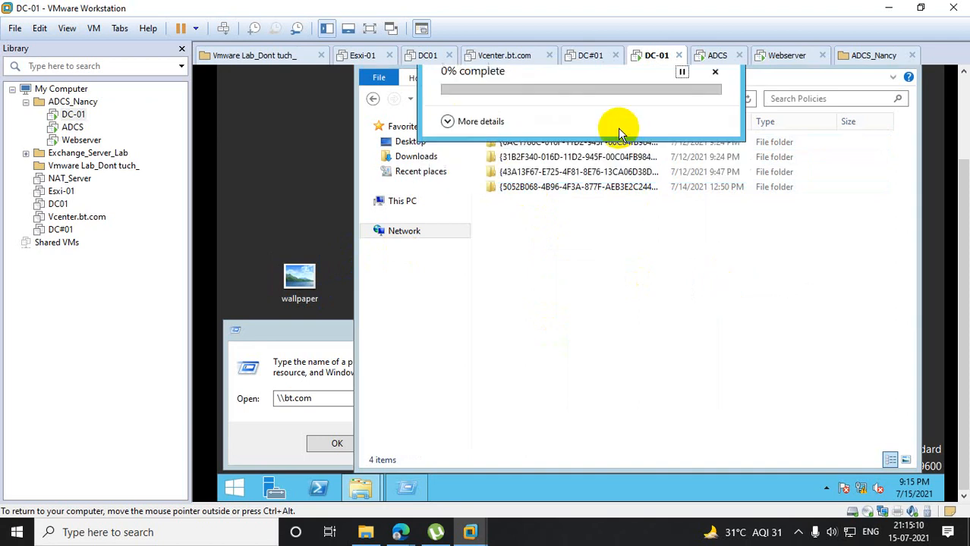
{"action": "left_click", "coordinate": [675, 126]}
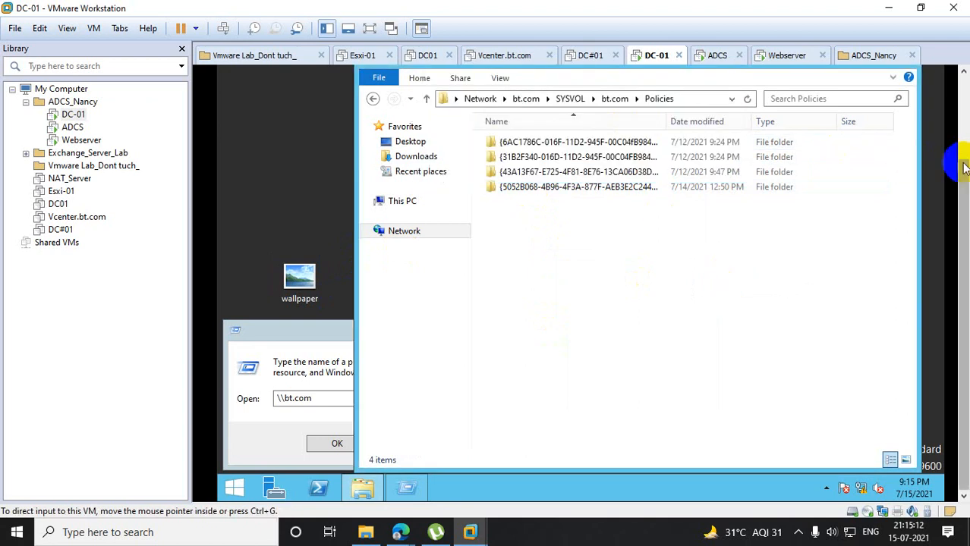
- Close the Policies folder window and the Run dialog
{"action": "left_click_drag", "start_coordinate": [963, 165], "coordinate": [963, 123]}
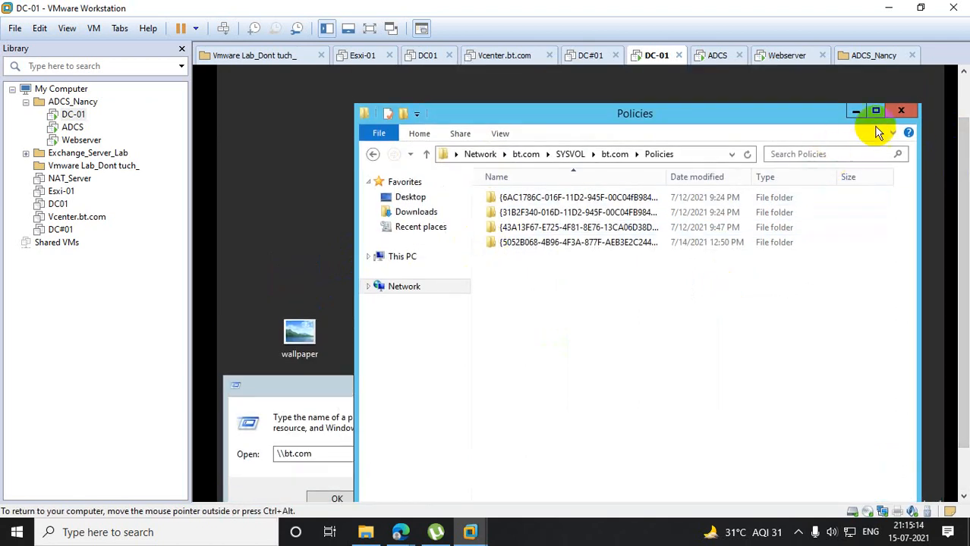
{"action": "left_click", "coordinate": [900, 111]}
{"action": "left_click_drag", "start_coordinate": [962, 167], "coordinate": [957, 206]}
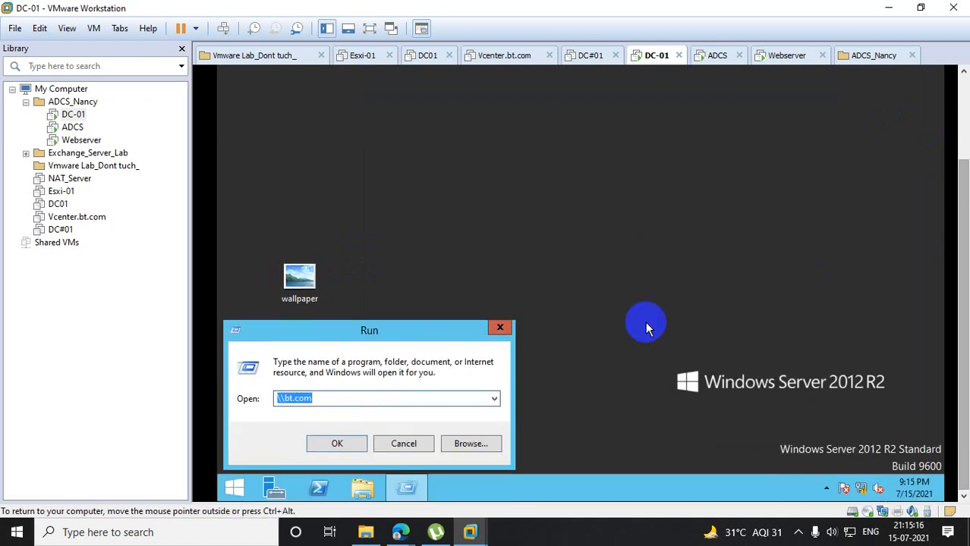
{"action": "left_click", "coordinate": [500, 329]}
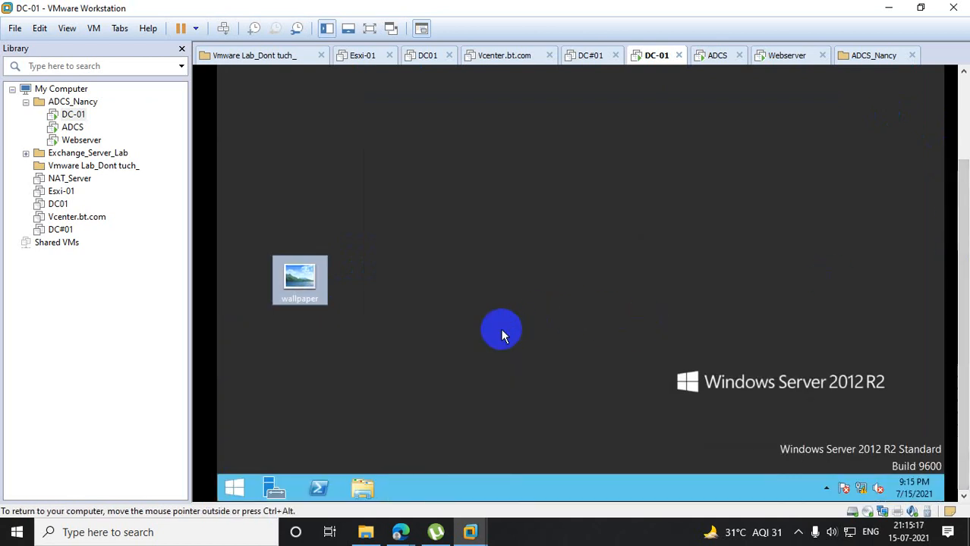
- Create a new folder named wallpaper in the root of Local Disk (C:)
{"action": "left_click", "coordinate": [361, 490]}
{"action": "double_click", "coordinate": [569, 302]}
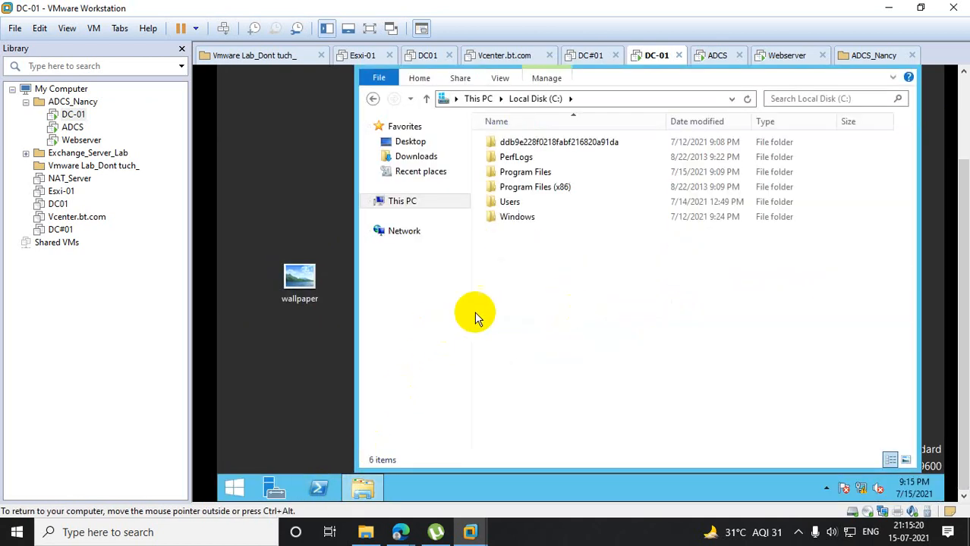
{"action": "right_click", "coordinate": [543, 276]}
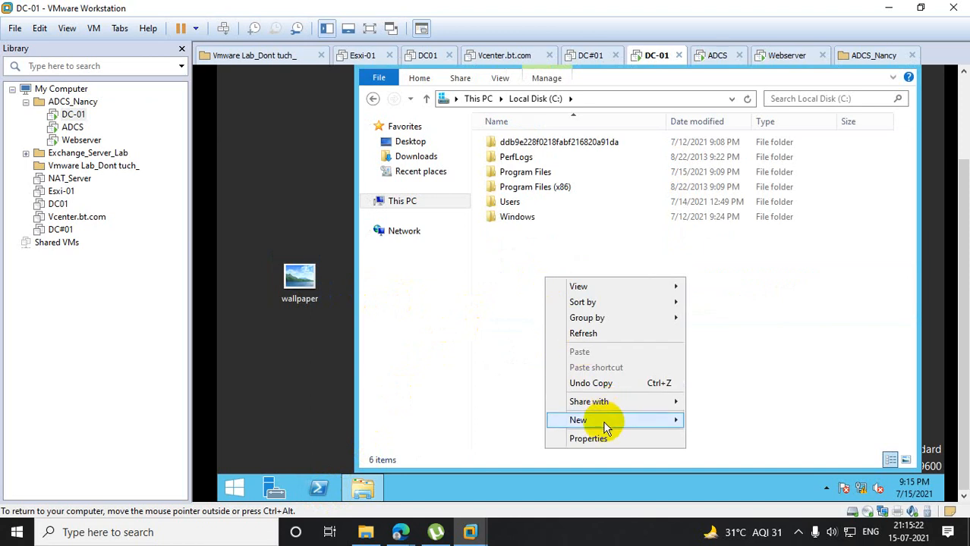
{"action": "mouse_move", "coordinate": [604, 427]}
{"action": "left_click", "coordinate": [726, 424]}
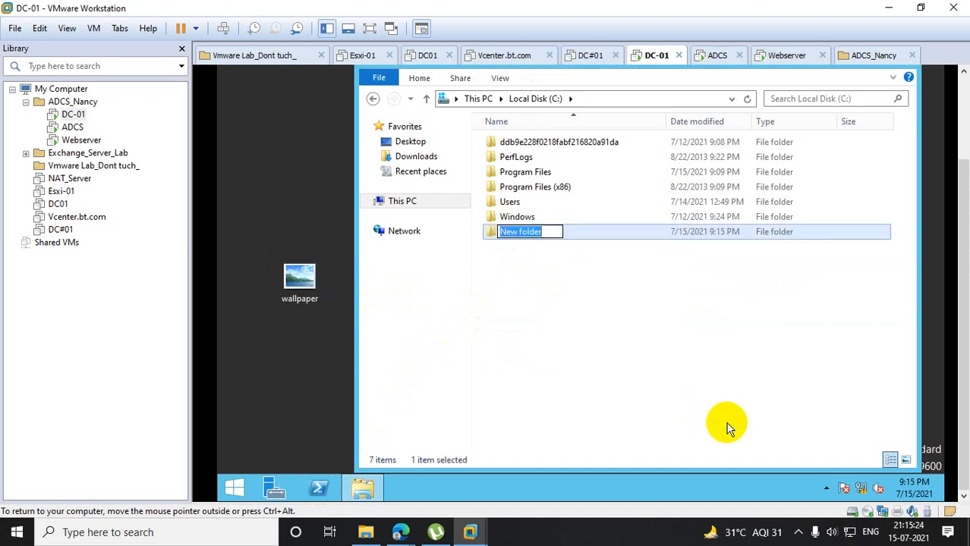
{"action": "type", "text": "wallpaper"}
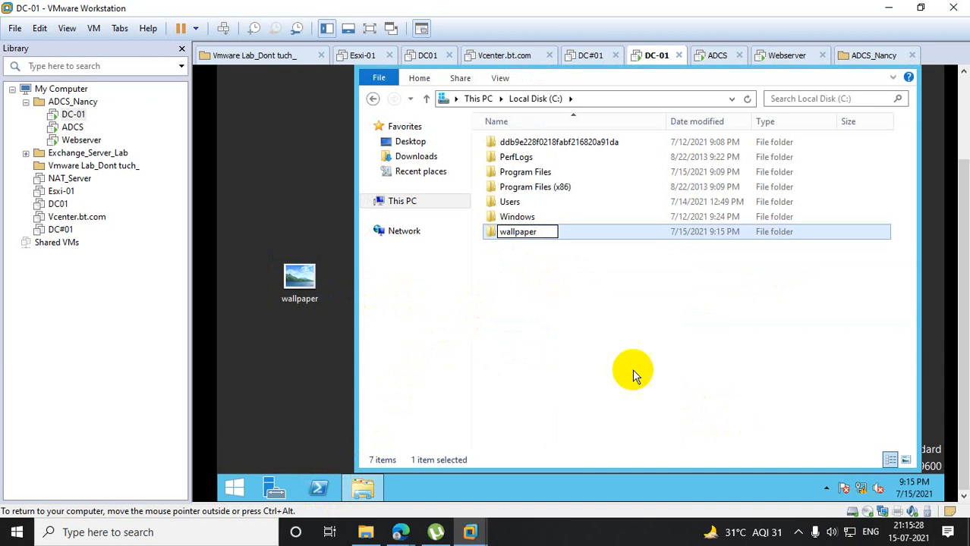
{"action": "left_click", "coordinate": [531, 281]}
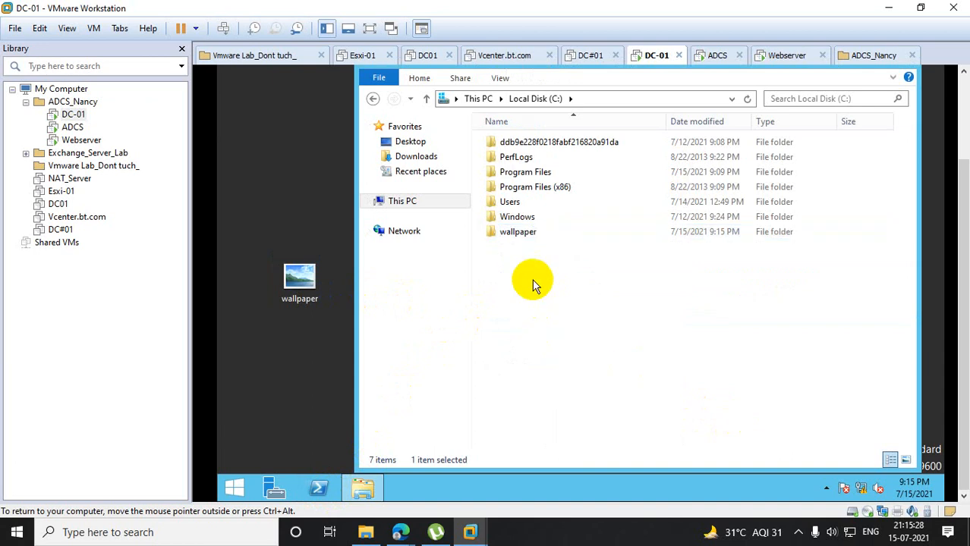
- Share the wallpaper folder on C: with Everyone at the Read/Write permission level and close its properties
{"action": "right_click", "coordinate": [516, 232]}
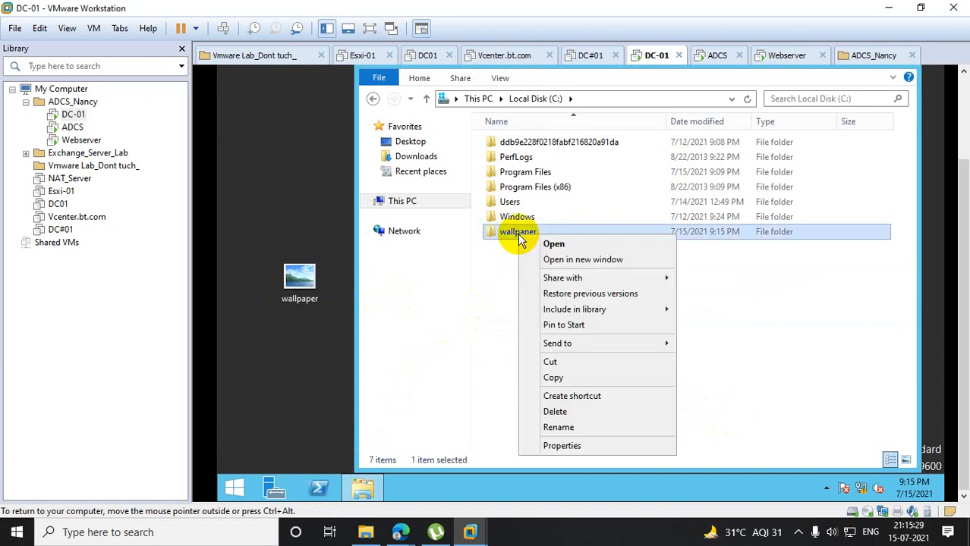
{"action": "left_click", "coordinate": [566, 446]}
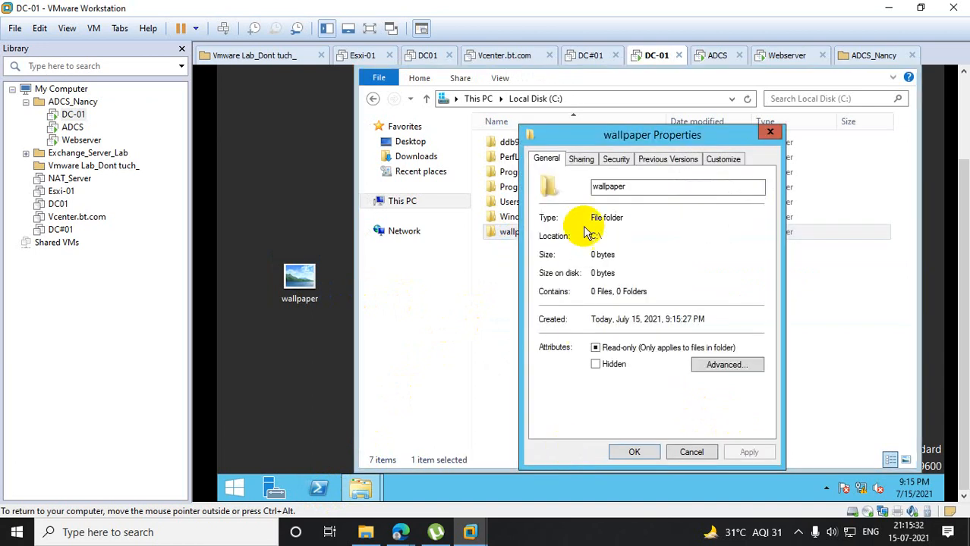
{"action": "left_click", "coordinate": [580, 160]}
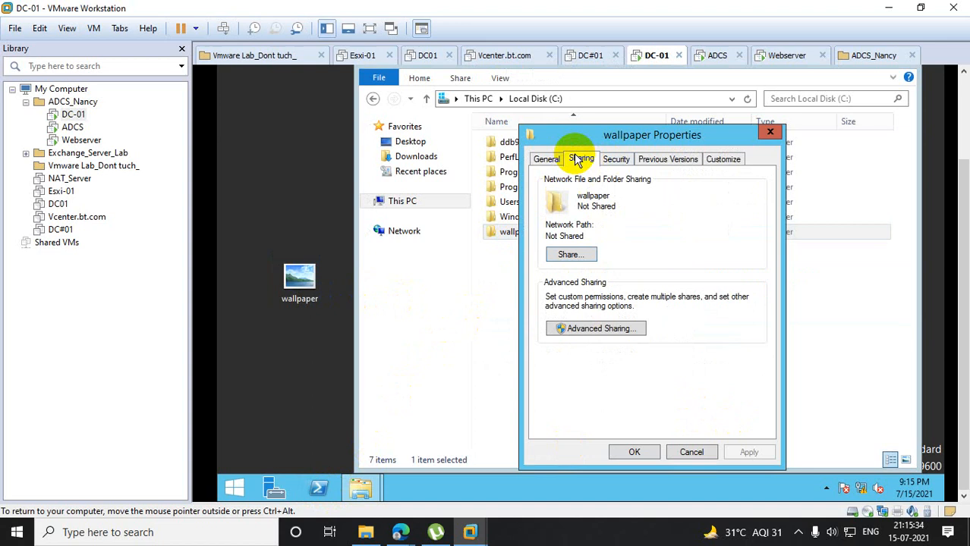
{"action": "left_click", "coordinate": [575, 255]}
{"action": "left_click", "coordinate": [755, 270]}
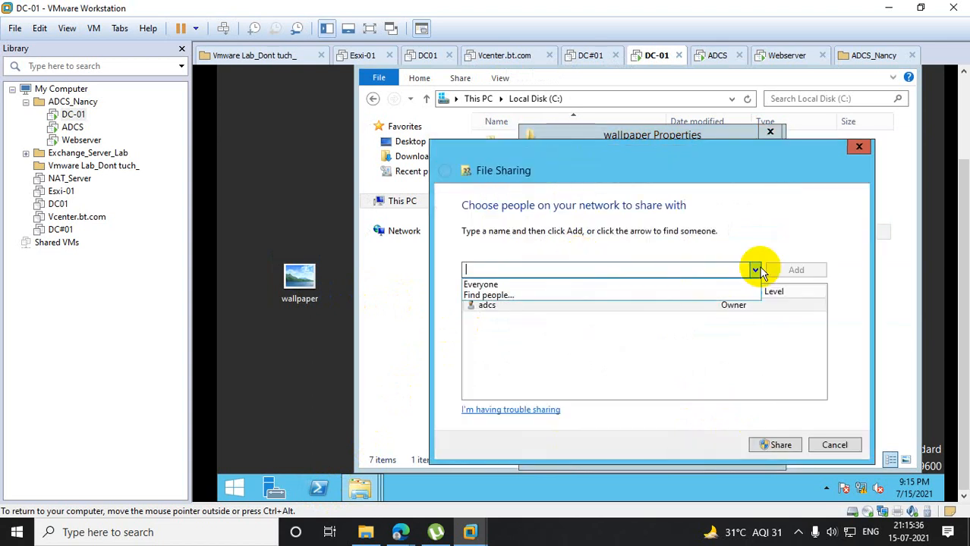
{"action": "left_click", "coordinate": [537, 285]}
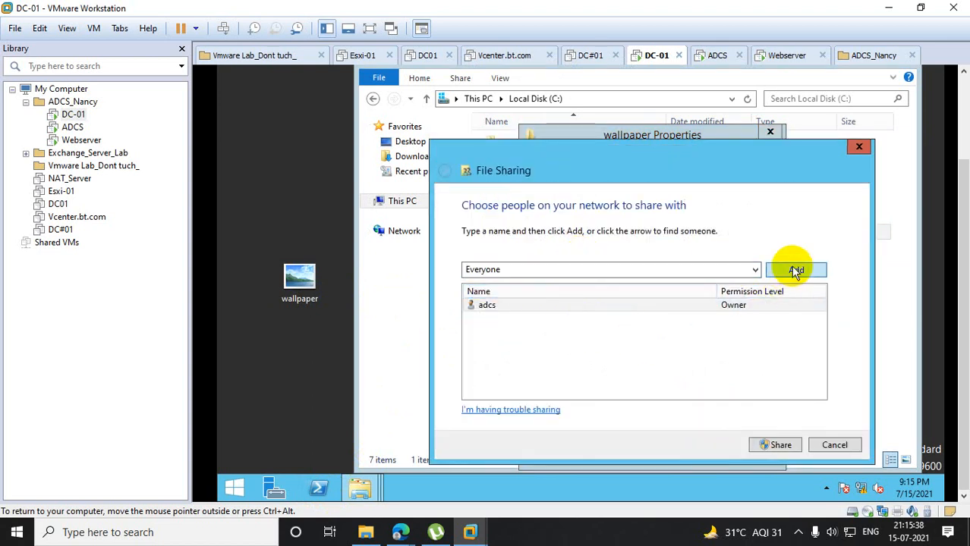
{"action": "left_click", "coordinate": [795, 270]}
{"action": "left_click", "coordinate": [740, 319]}
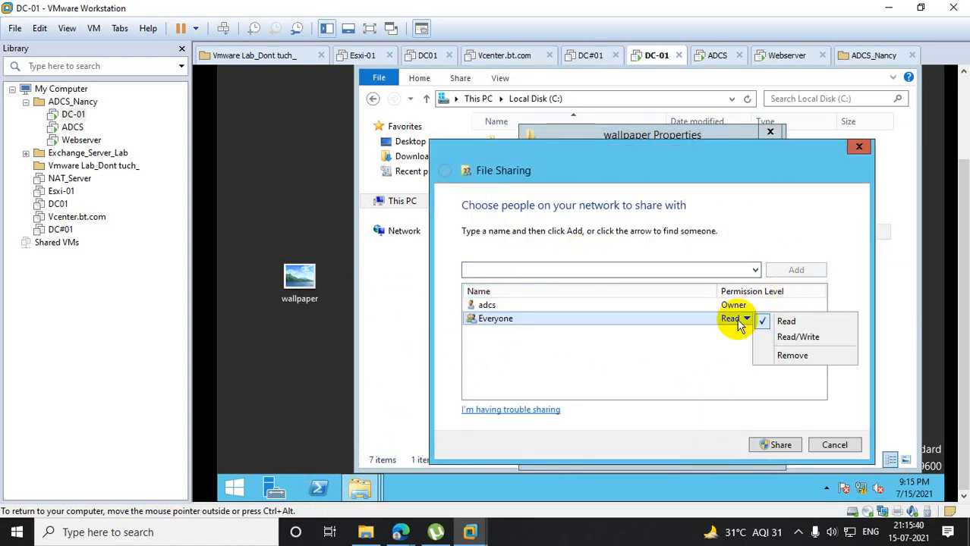
{"action": "left_click", "coordinate": [800, 337]}
{"action": "left_click", "coordinate": [789, 445]}
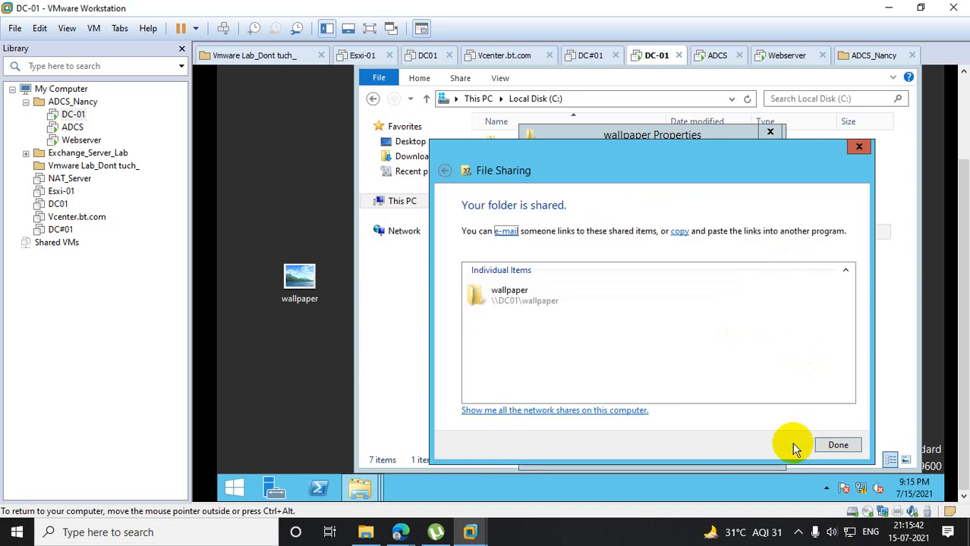
{"action": "left_click", "coordinate": [838, 445]}
{"action": "left_click", "coordinate": [646, 454]}
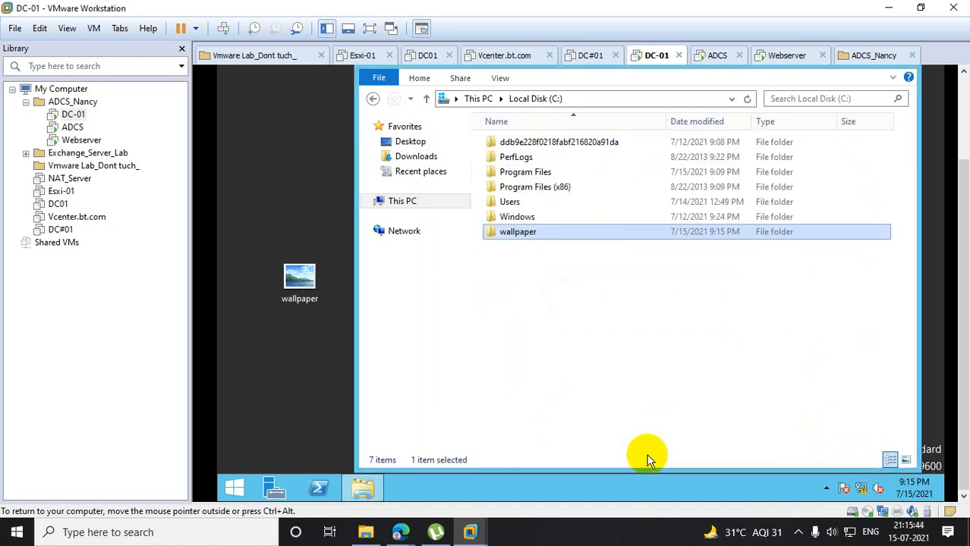
- Copy the network path from the wallpaper folder's sharing properties and close the properties
{"action": "right_click", "coordinate": [515, 234]}
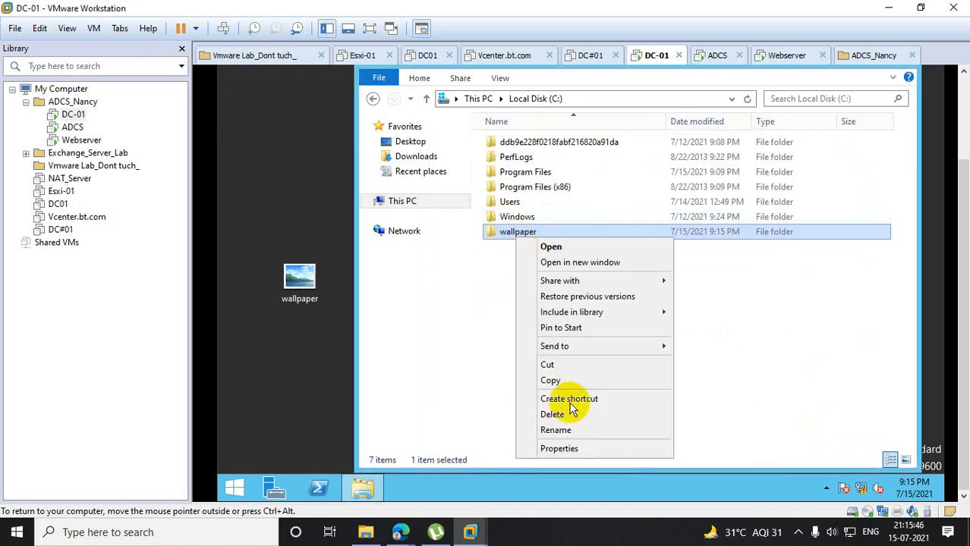
{"action": "left_click", "coordinate": [565, 449]}
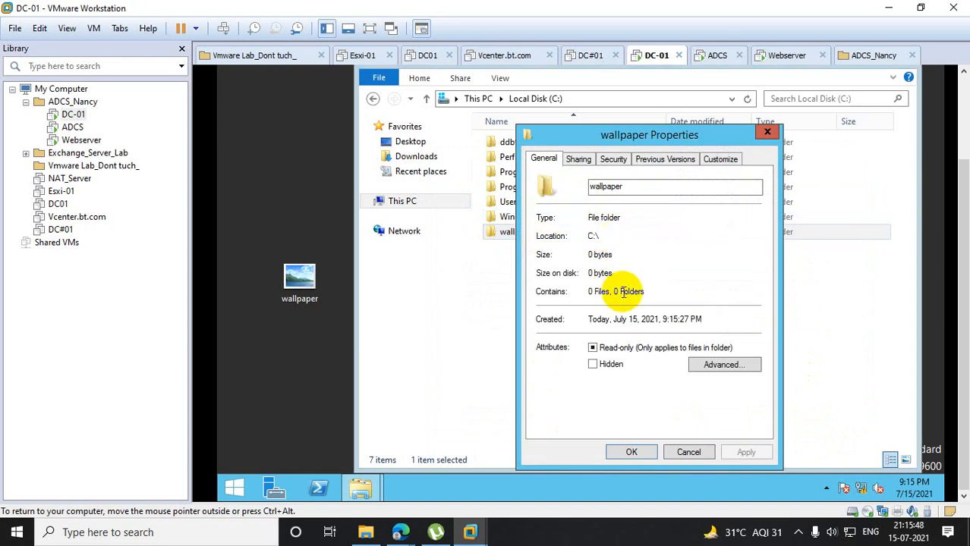
{"action": "left_click", "coordinate": [578, 158]}
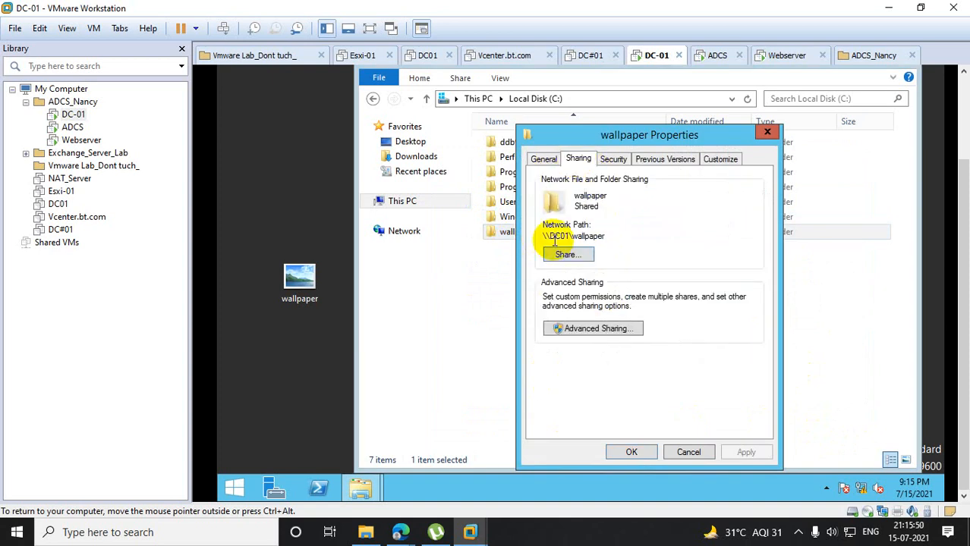
{"action": "left_click_drag", "start_coordinate": [543, 236], "coordinate": [642, 237]}
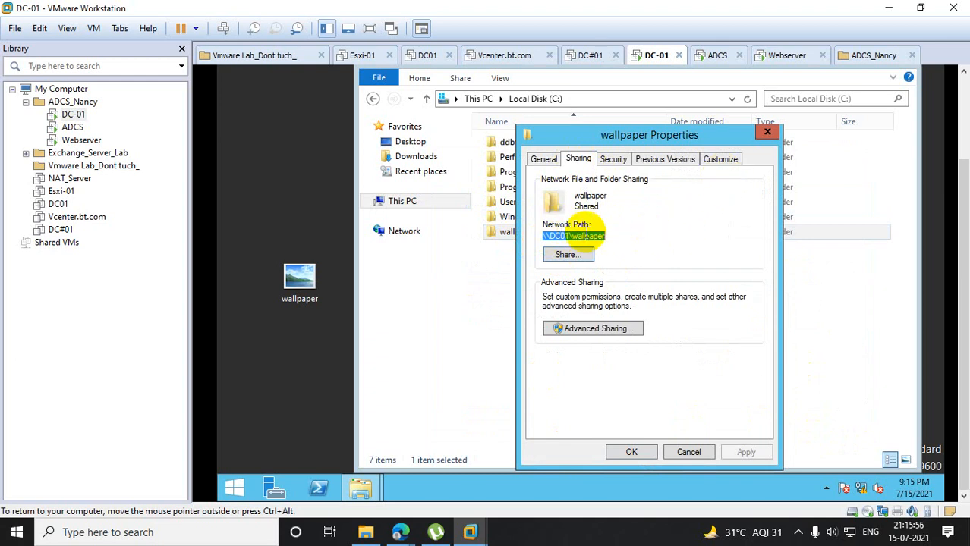
{"action": "right_click", "coordinate": [583, 232]}
{"action": "left_click", "coordinate": [643, 277]}
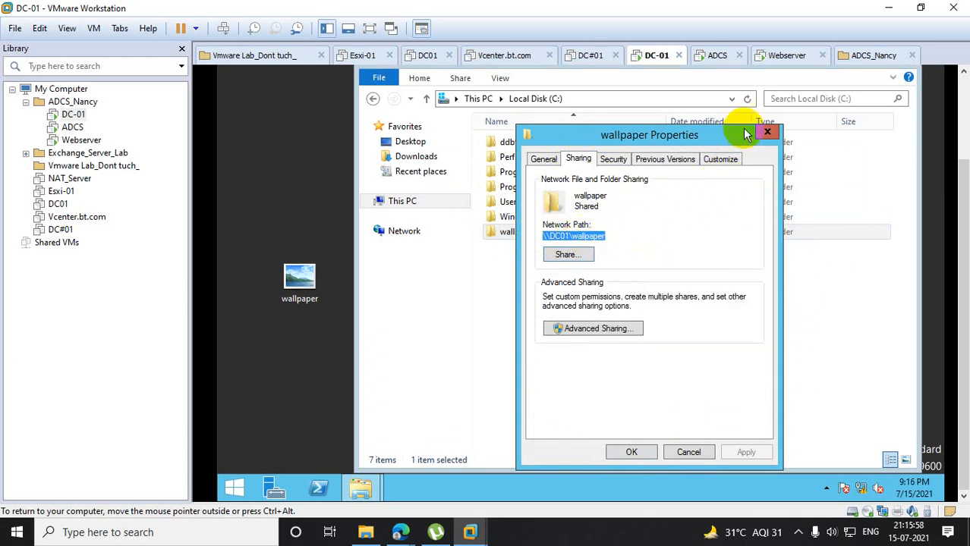
{"action": "left_click", "coordinate": [767, 133]}
- Move the wallpaper image from the desktop into the C:\wallpaper folder and close the folder window
{"action": "double_click", "coordinate": [513, 233]}
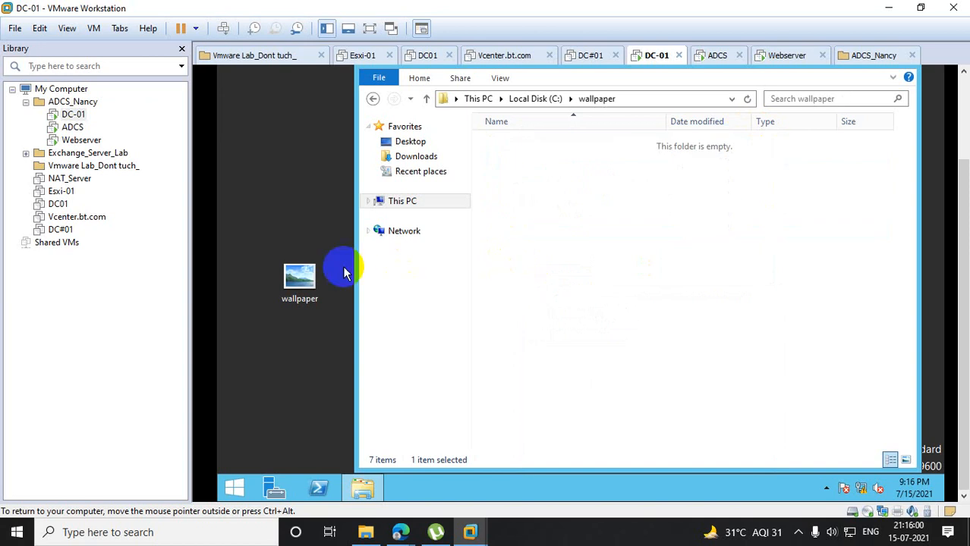
{"action": "left_click_drag", "start_coordinate": [315, 282], "coordinate": [606, 208]}
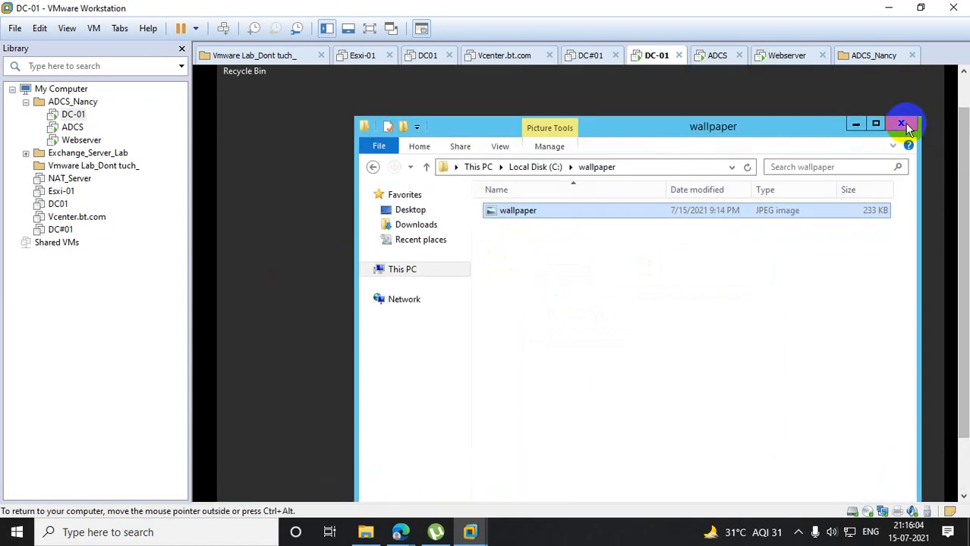
{"action": "left_click", "coordinate": [903, 124]}
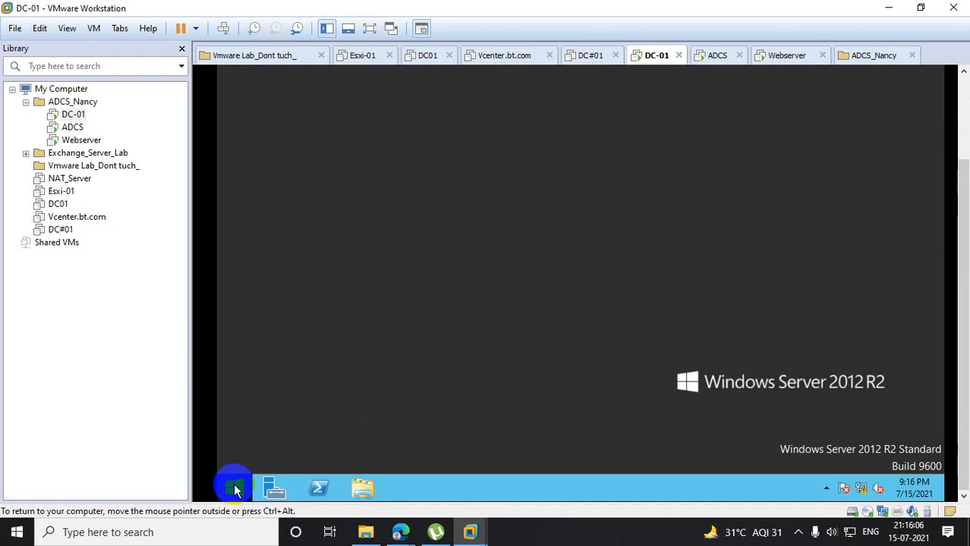
- Open Group Policy Management from the Administrative Tools
{"action": "right_click", "coordinate": [235, 487]}
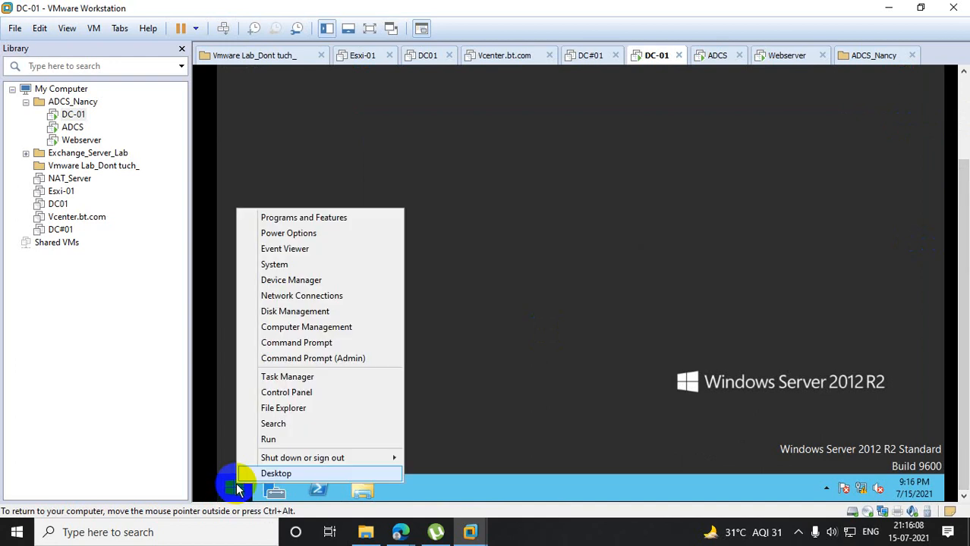
{"action": "left_click", "coordinate": [275, 437]}
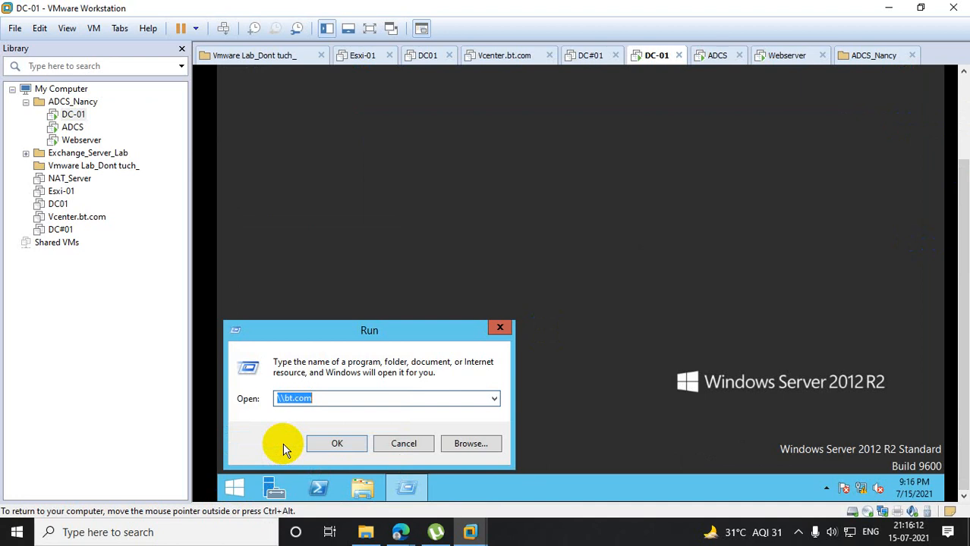
{"action": "left_click", "coordinate": [229, 487]}
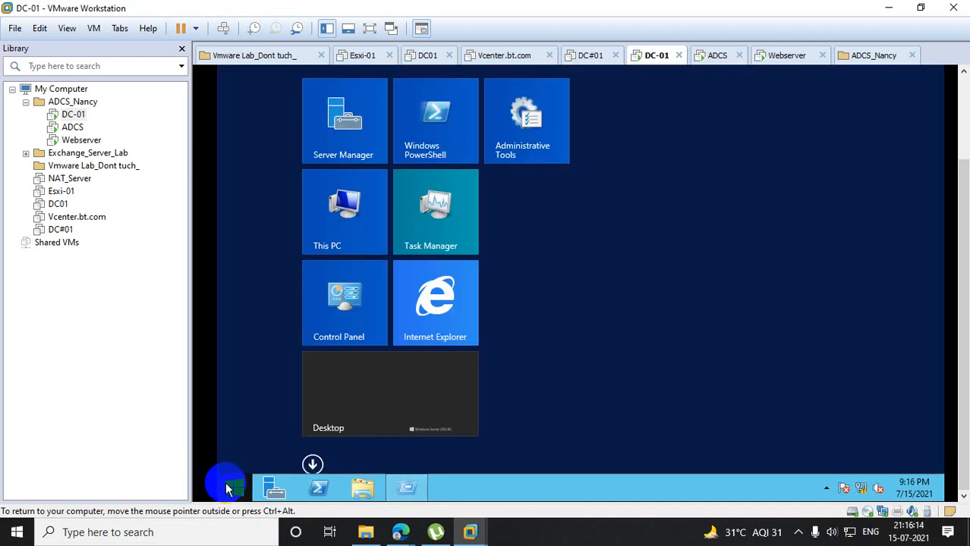
{"action": "left_click", "coordinate": [525, 158]}
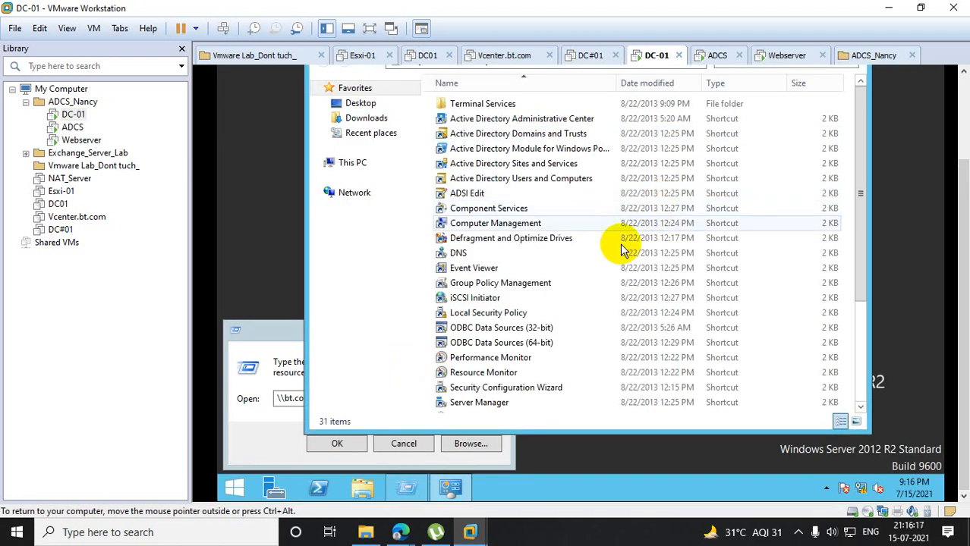
{"action": "left_click", "coordinate": [520, 285]}
{"action": "double_click", "coordinate": [520, 285]}
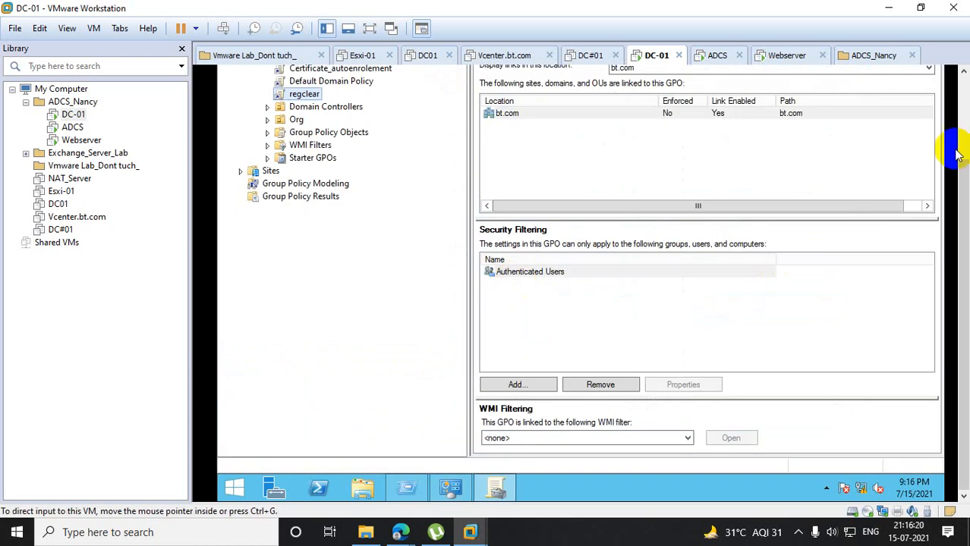
{"action": "left_click_drag", "start_coordinate": [962, 173], "coordinate": [960, 86]}
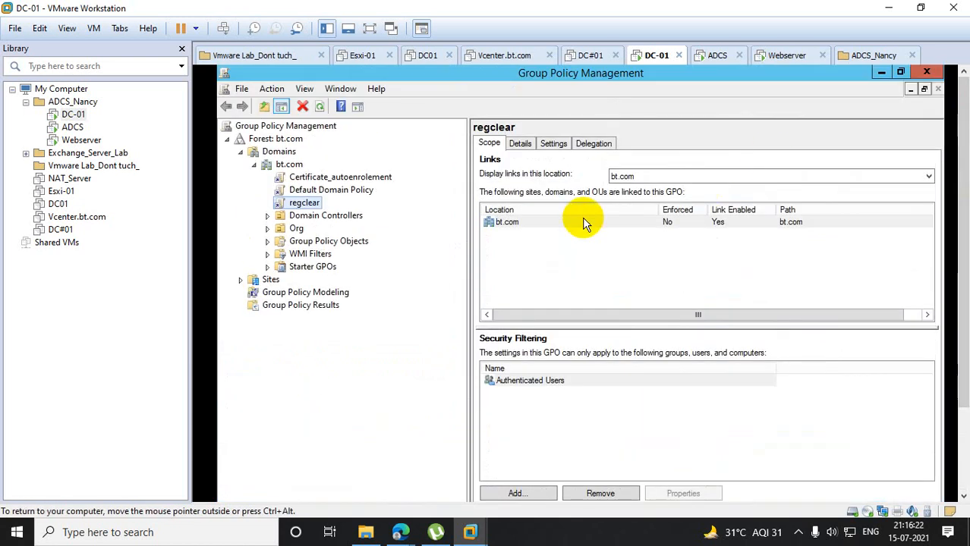
- Create a GPO named wallpeper in bt.com and link it to the Org organizational unit
{"action": "left_click", "coordinate": [267, 228]}
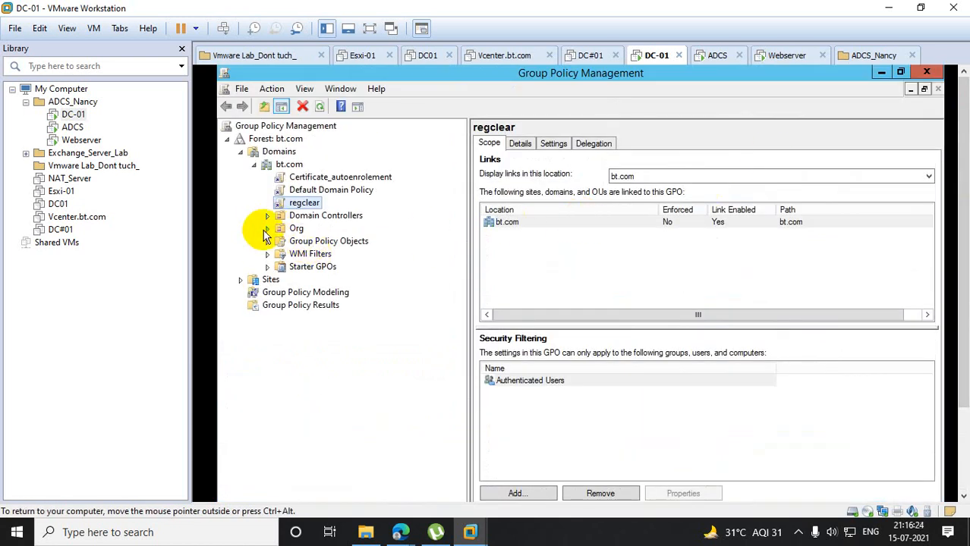
{"action": "left_click", "coordinate": [296, 229]}
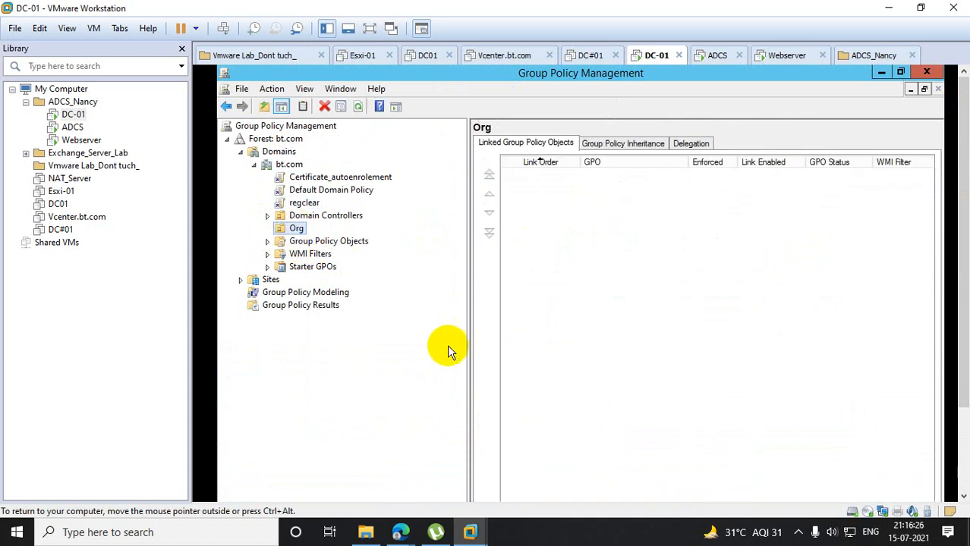
{"action": "right_click", "coordinate": [296, 231]}
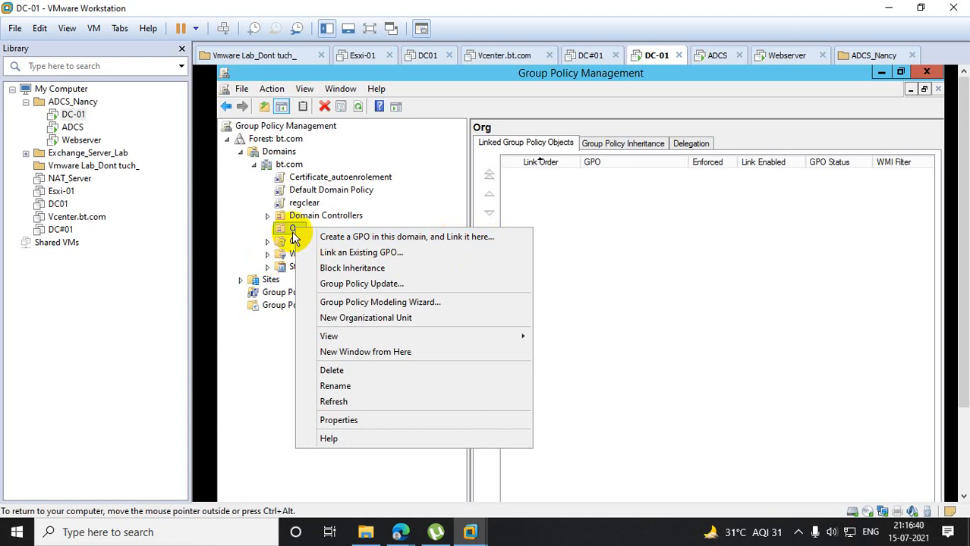
{"action": "left_click", "coordinate": [372, 237]}
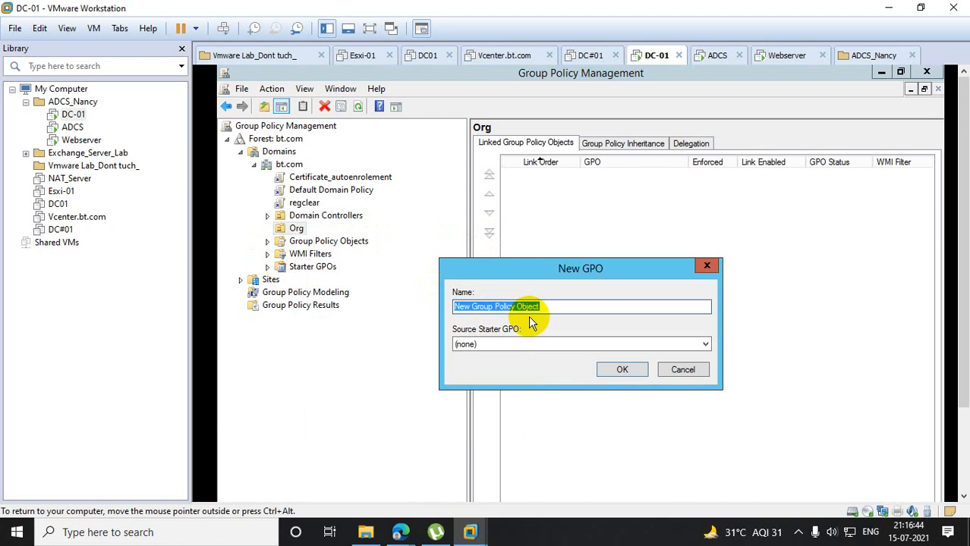
{"action": "type", "text": "walppaer"}
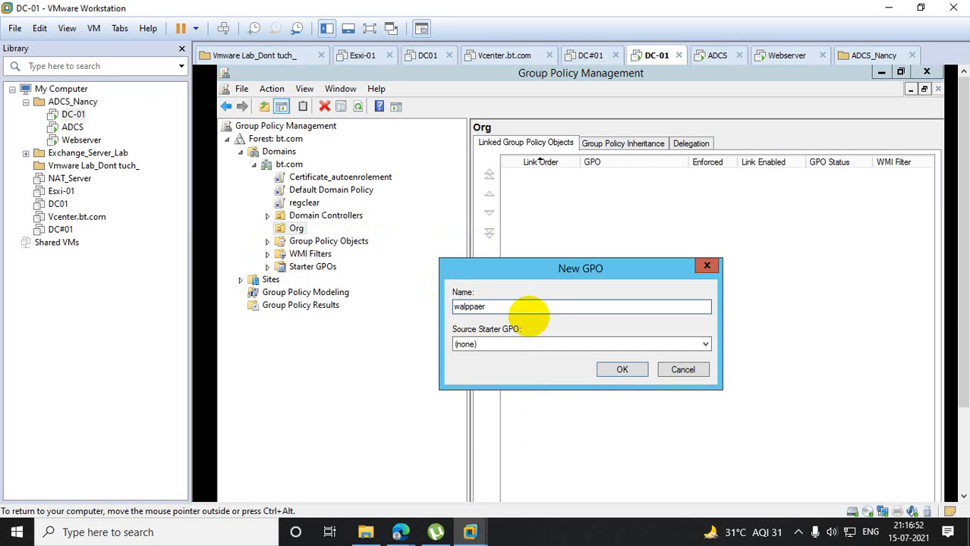
{"action": "left_click", "coordinate": [469, 306]}
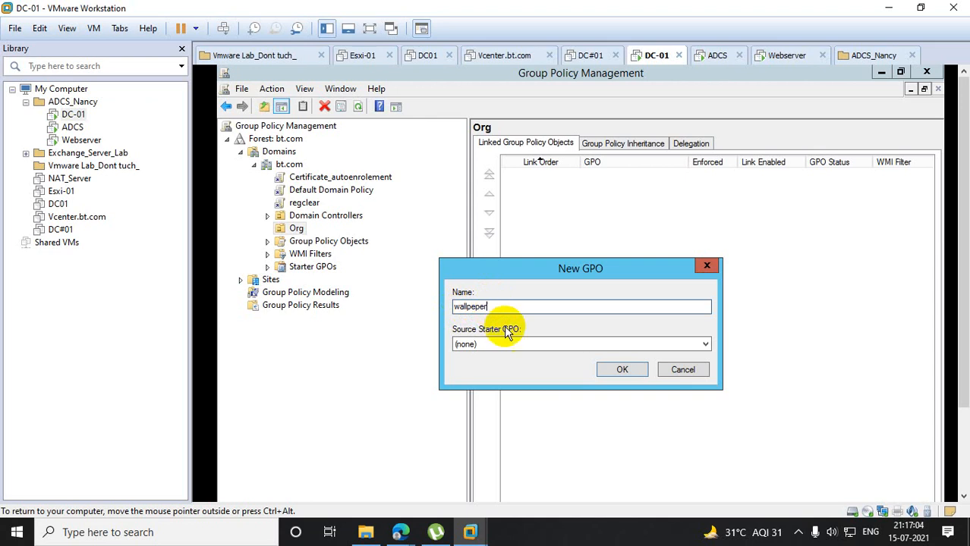
{"action": "left_click", "coordinate": [611, 370]}
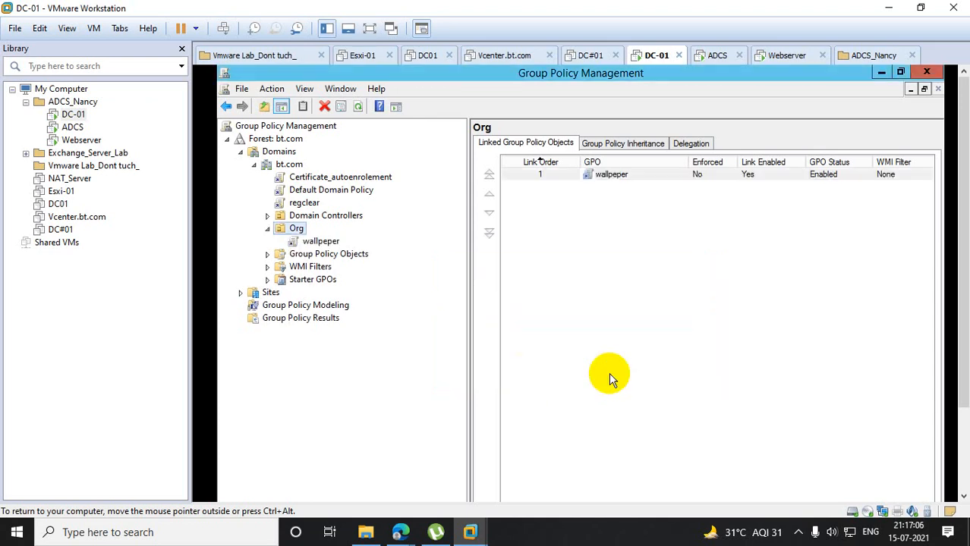
- Open the wallpeper GPO under Org for editing and maximize the Group Policy Management Editor
{"action": "left_click", "coordinate": [325, 243]}
{"action": "left_click", "coordinate": [676, 358]}
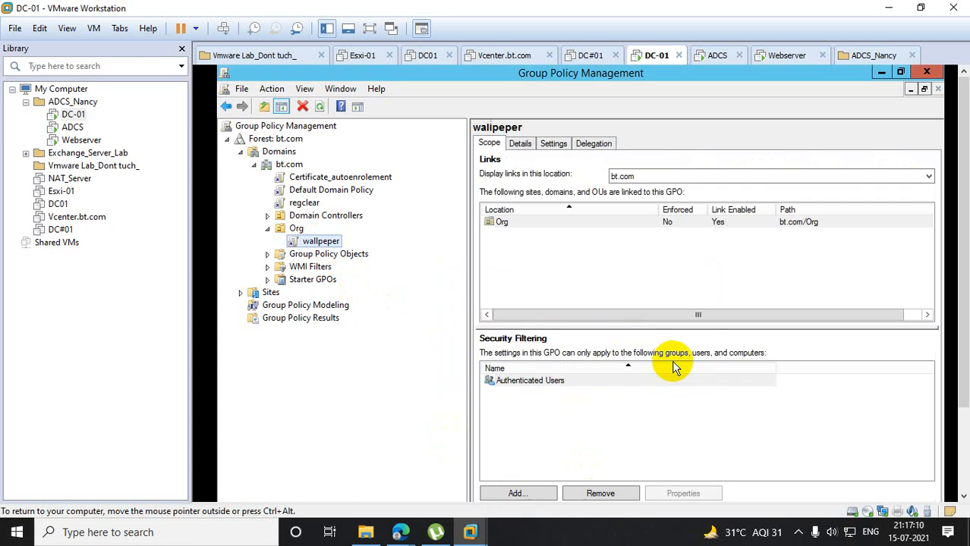
{"action": "right_click", "coordinate": [334, 243]}
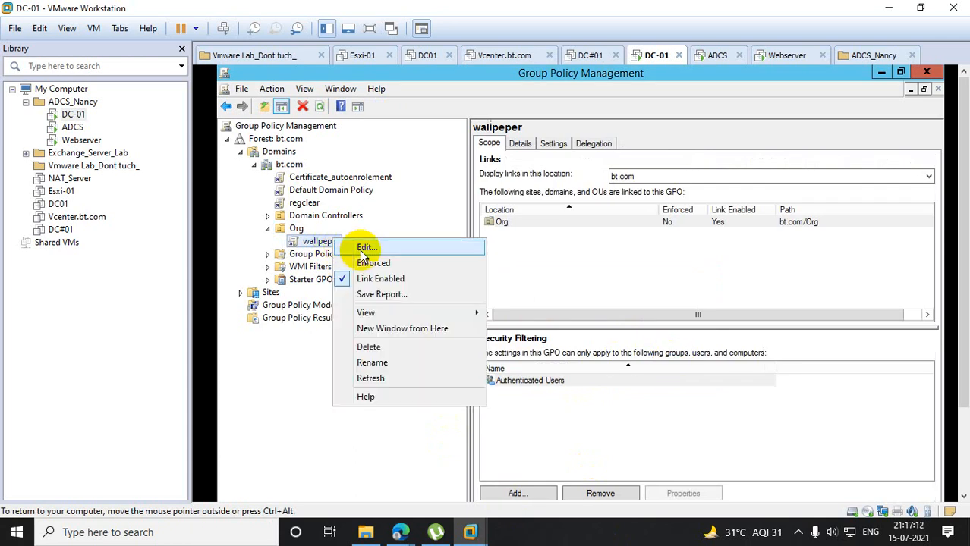
{"action": "left_click", "coordinate": [361, 246]}
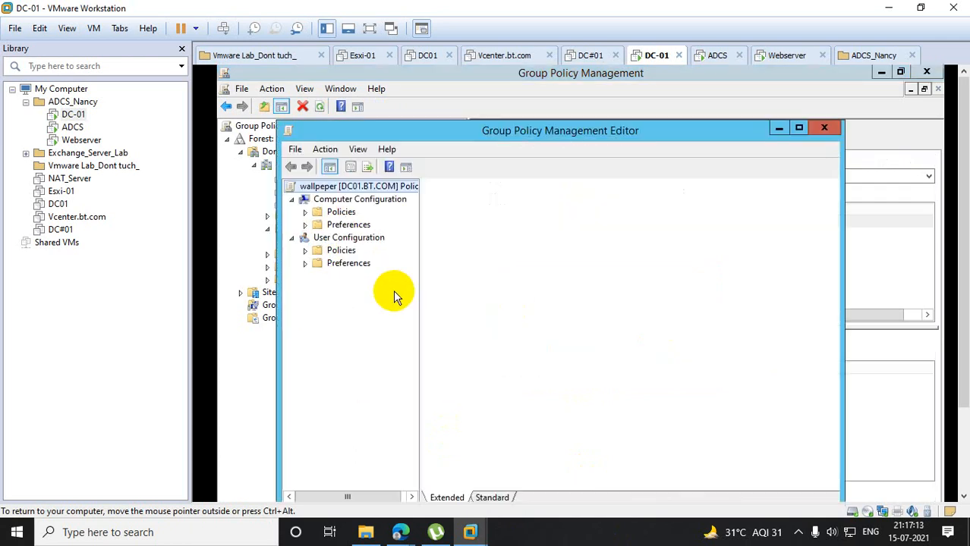
{"action": "left_click", "coordinate": [797, 128]}
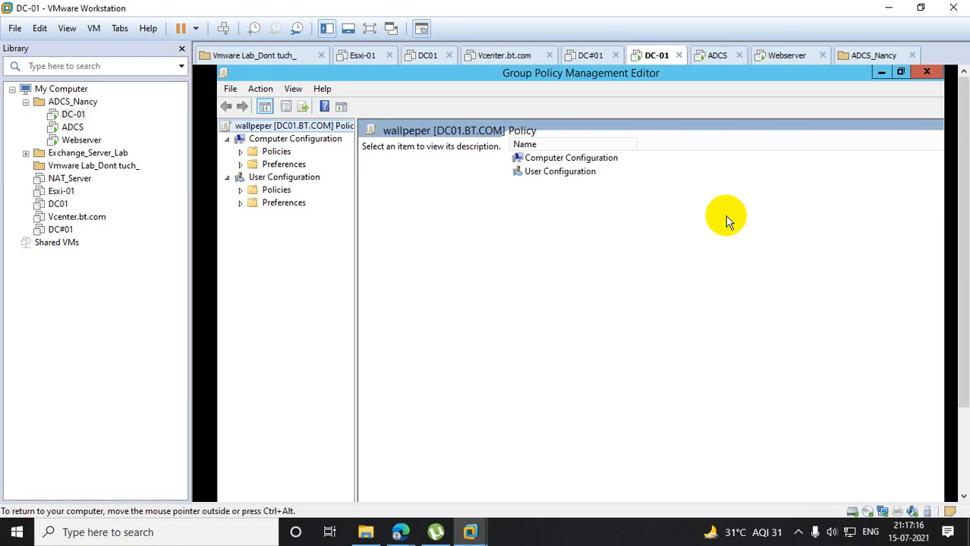
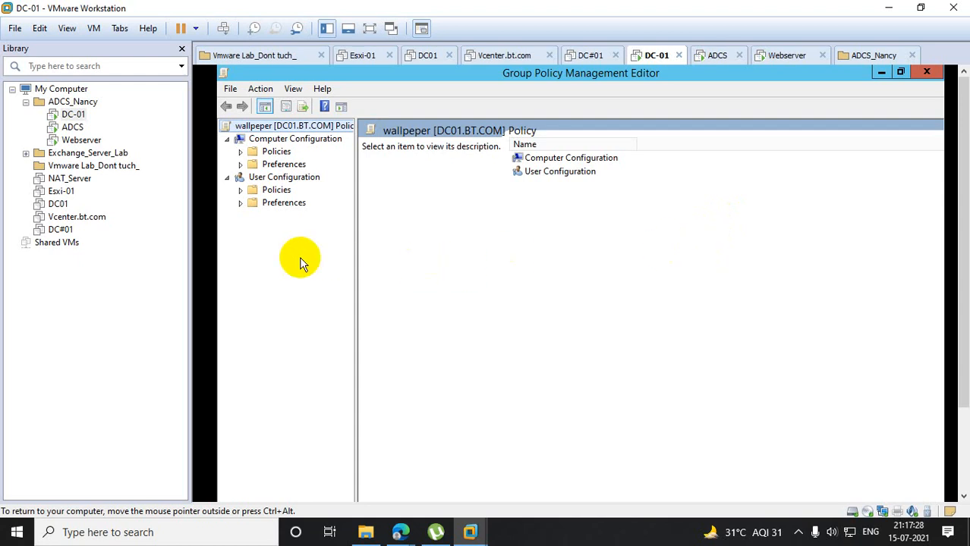
- Open the Desktop Wallpaper policy setting under User Configuration, Policies, Administrative Templates, Desktop, Desktop
{"action": "left_click", "coordinate": [240, 190]}
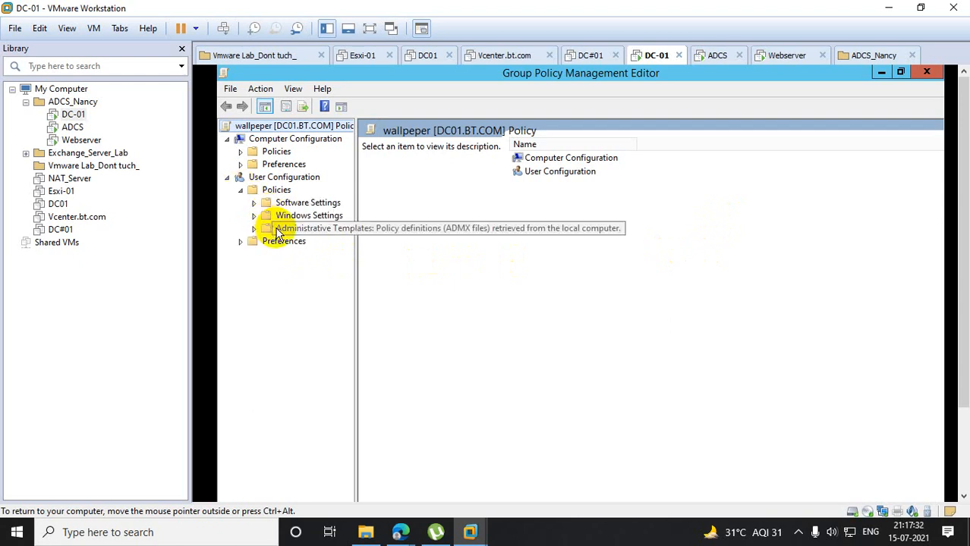
{"action": "left_click", "coordinate": [253, 216]}
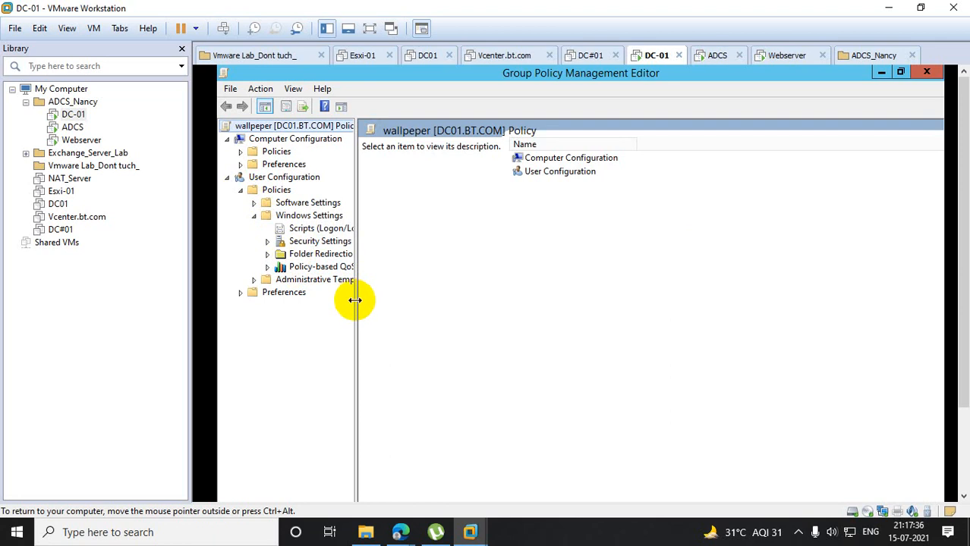
{"action": "left_click_drag", "start_coordinate": [353, 299], "coordinate": [478, 314]}
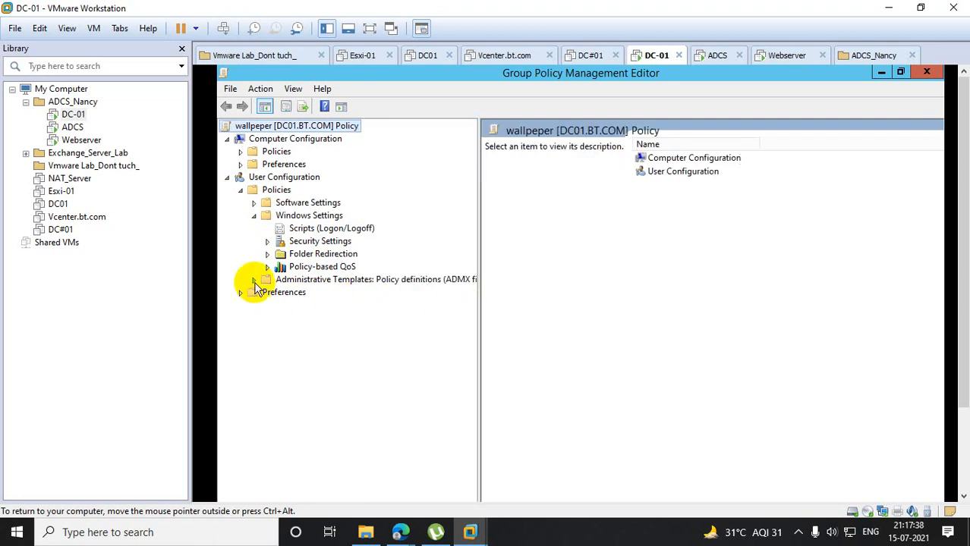
{"action": "left_click", "coordinate": [253, 216]}
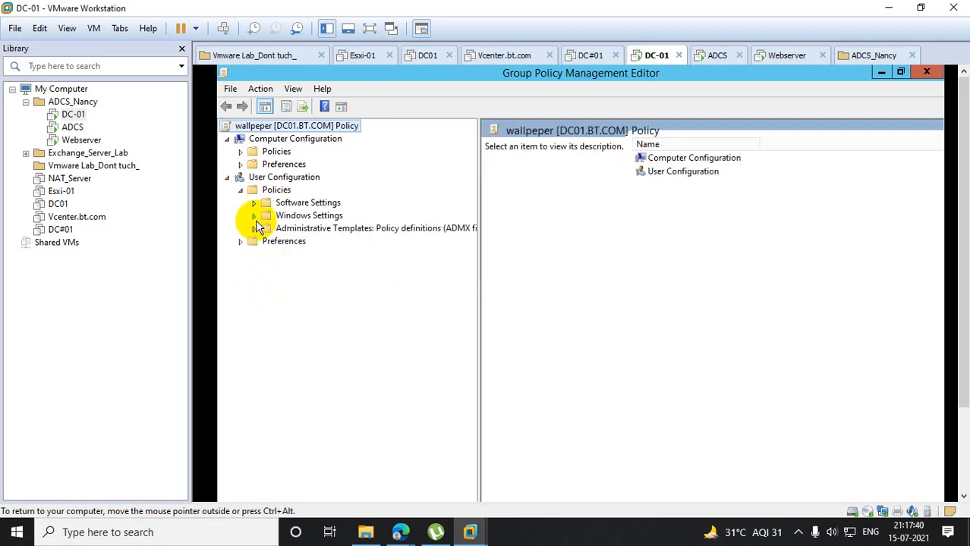
{"action": "left_click", "coordinate": [255, 228]}
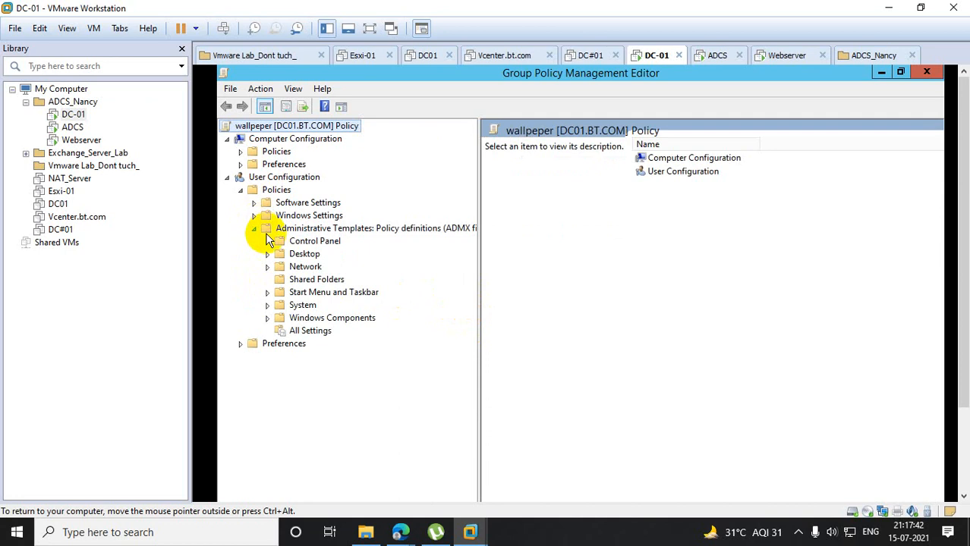
{"action": "left_click", "coordinate": [268, 255]}
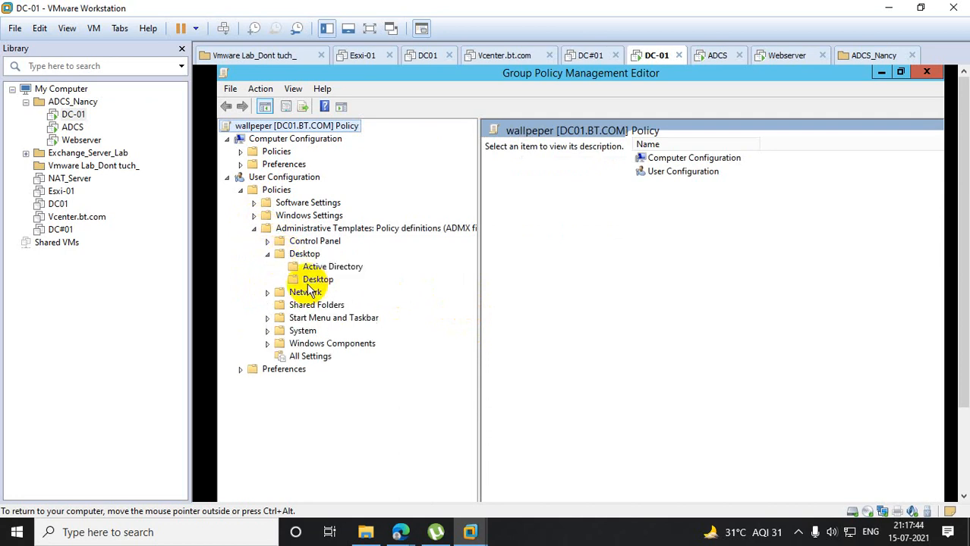
{"action": "left_click", "coordinate": [314, 279]}
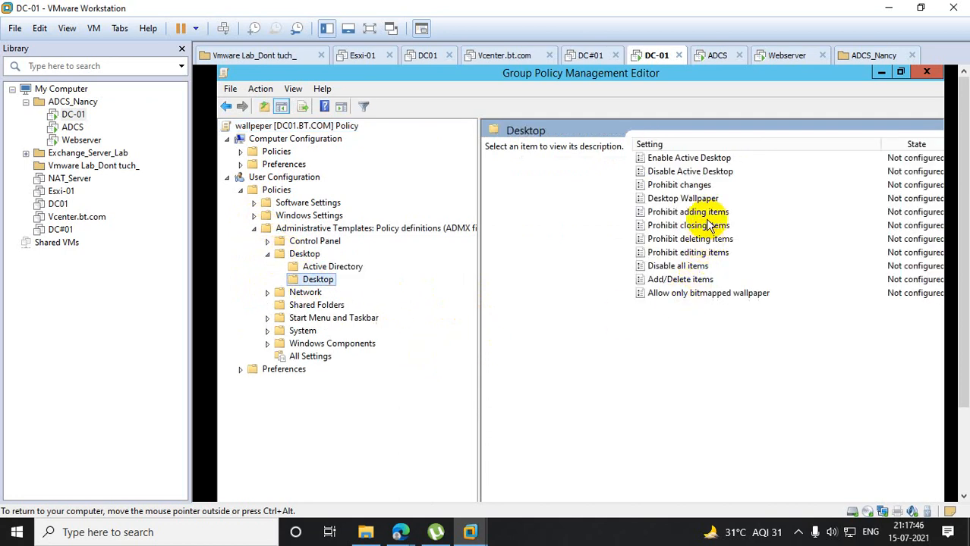
{"action": "left_click", "coordinate": [692, 201]}
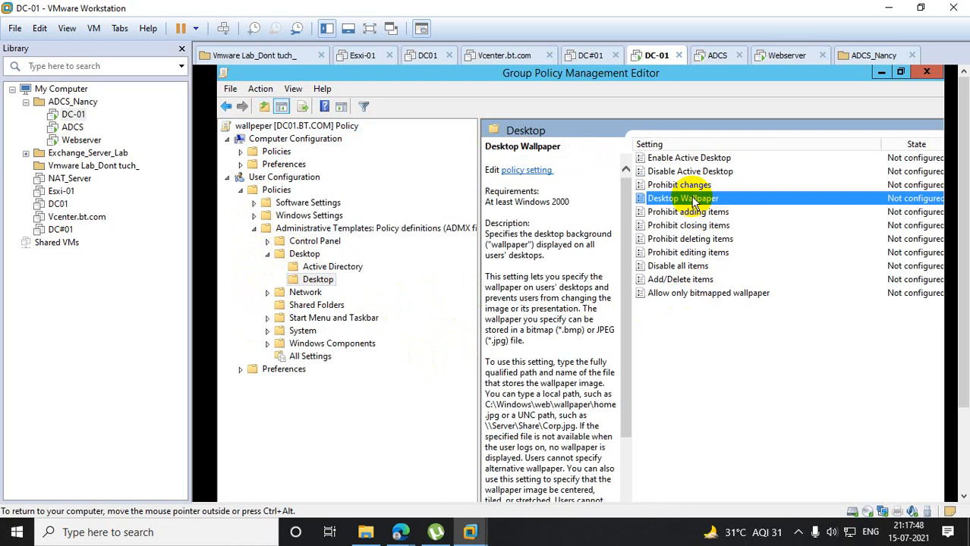
{"action": "double_click", "coordinate": [692, 201]}
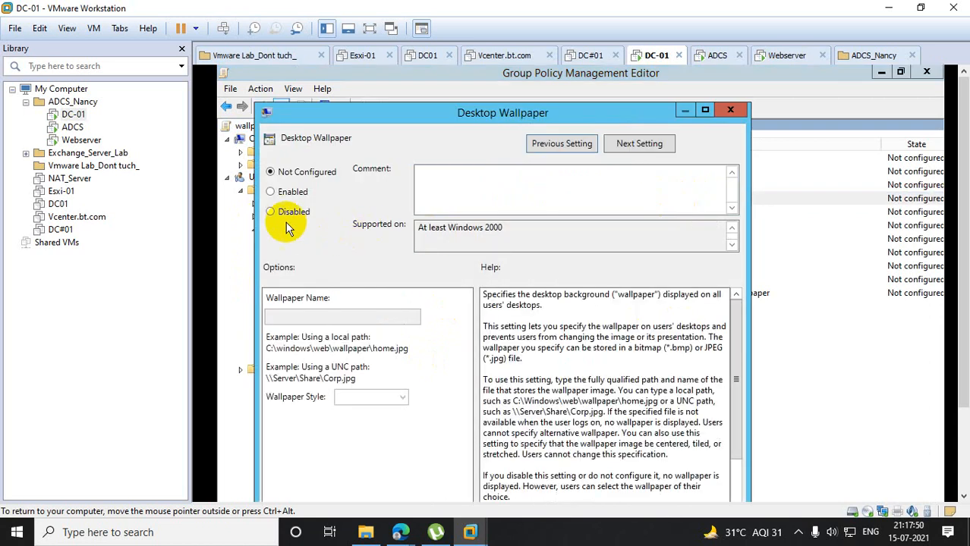
- Enable the Desktop Wallpaper policy and enter \\DC01\wallpaper as the wallpaper name
{"action": "left_click", "coordinate": [272, 193]}
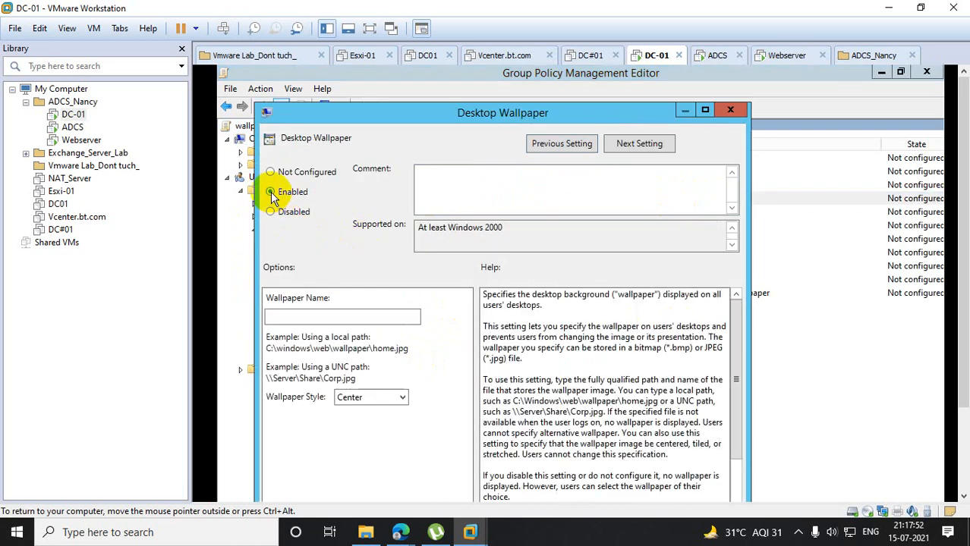
{"action": "left_click", "coordinate": [296, 317]}
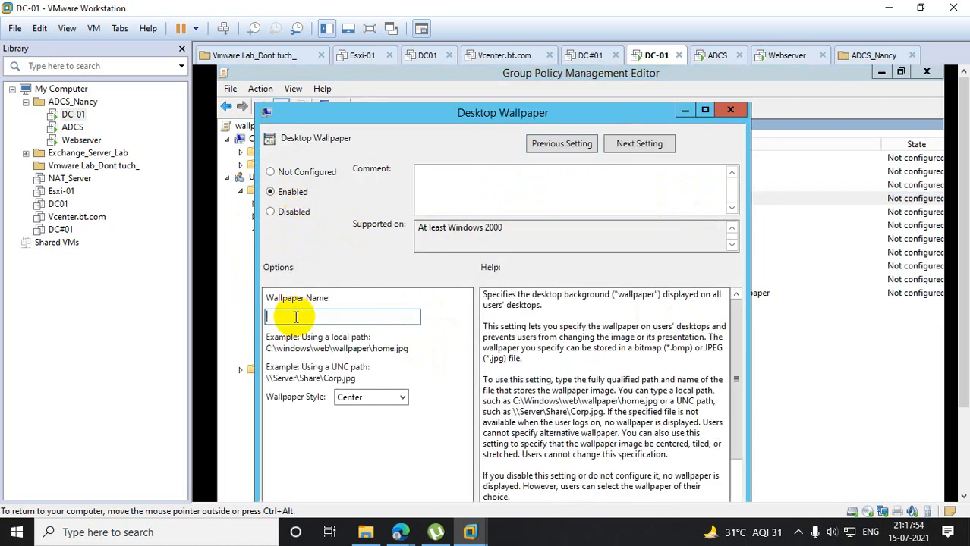
{"action": "type", "text": "\\\\DC01\\wallpaper"}
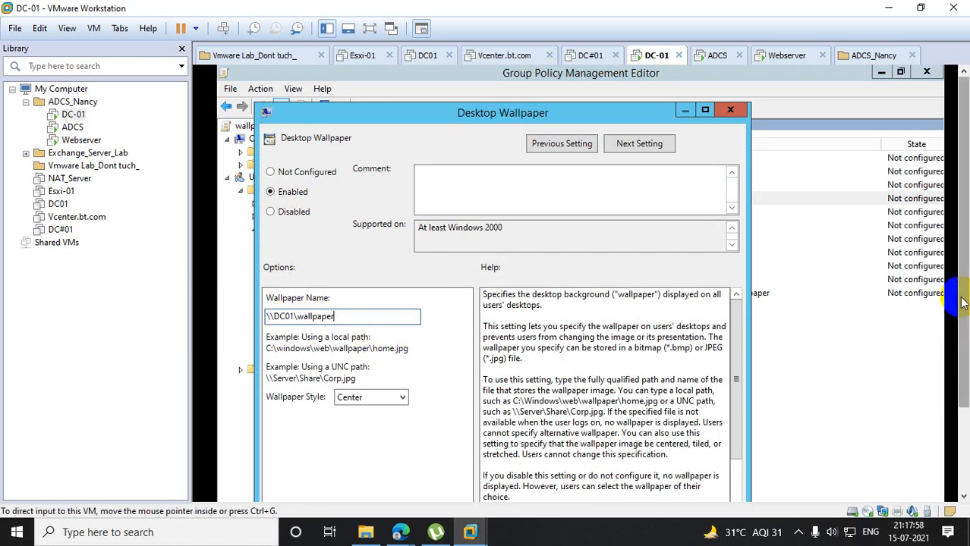
- Open the properties of the wallpaper image in C:\wallpaper to check its file extension
{"action": "scroll", "coordinate": [962, 302], "scroll_direction": "down", "scroll_amount": 3}
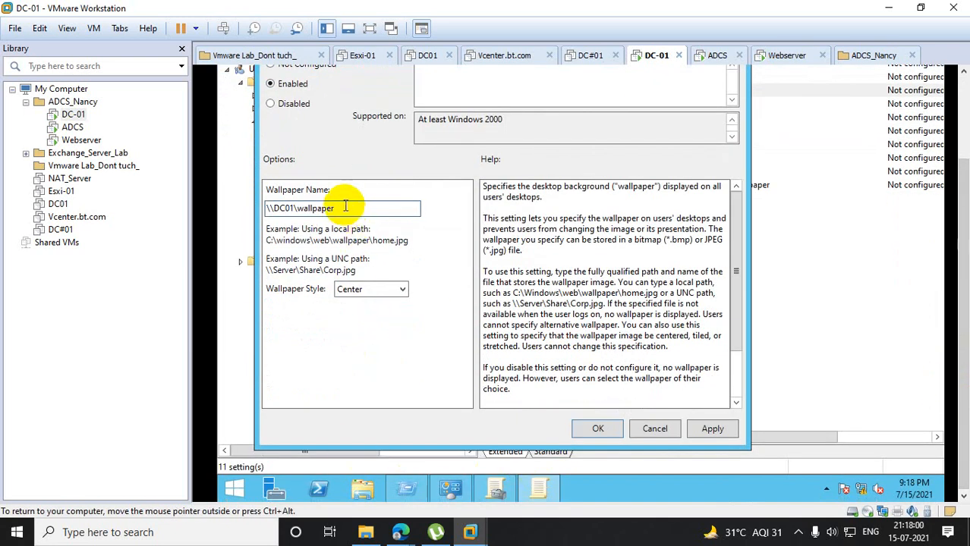
{"action": "left_click", "coordinate": [364, 486]}
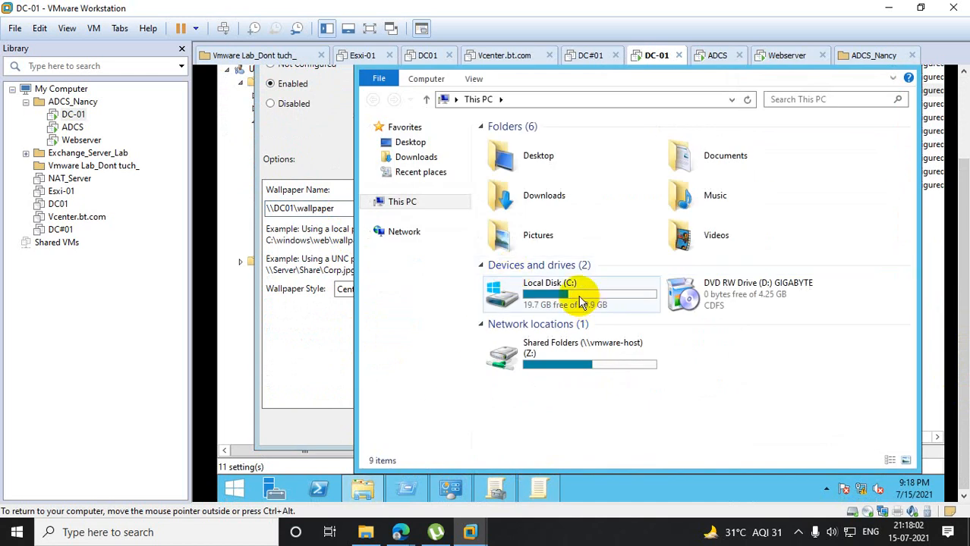
{"action": "double_click", "coordinate": [580, 302]}
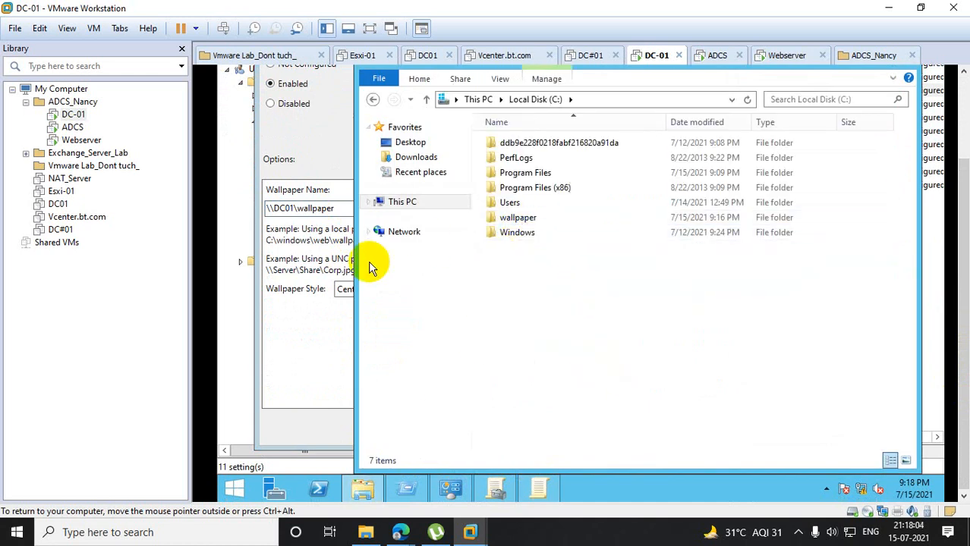
{"action": "double_click", "coordinate": [541, 219]}
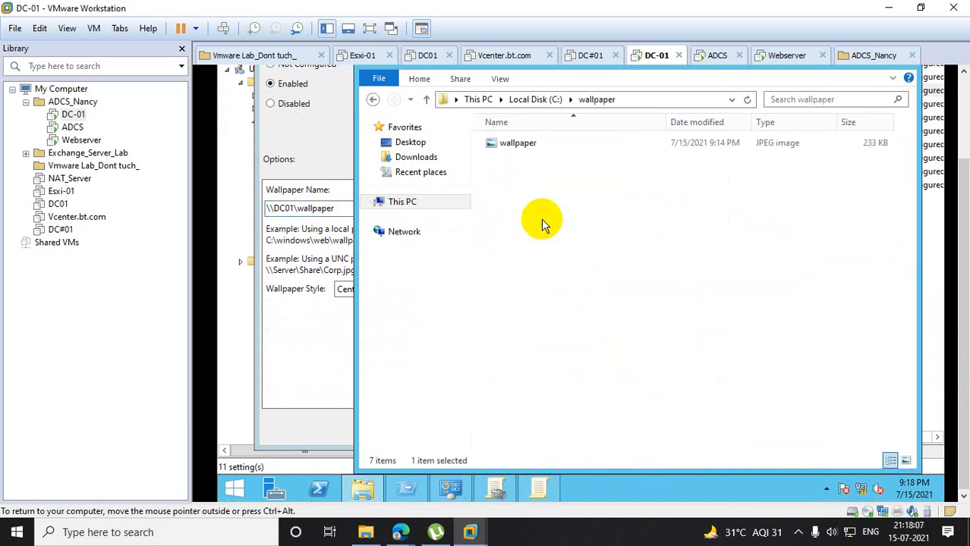
{"action": "left_click", "coordinate": [537, 143]}
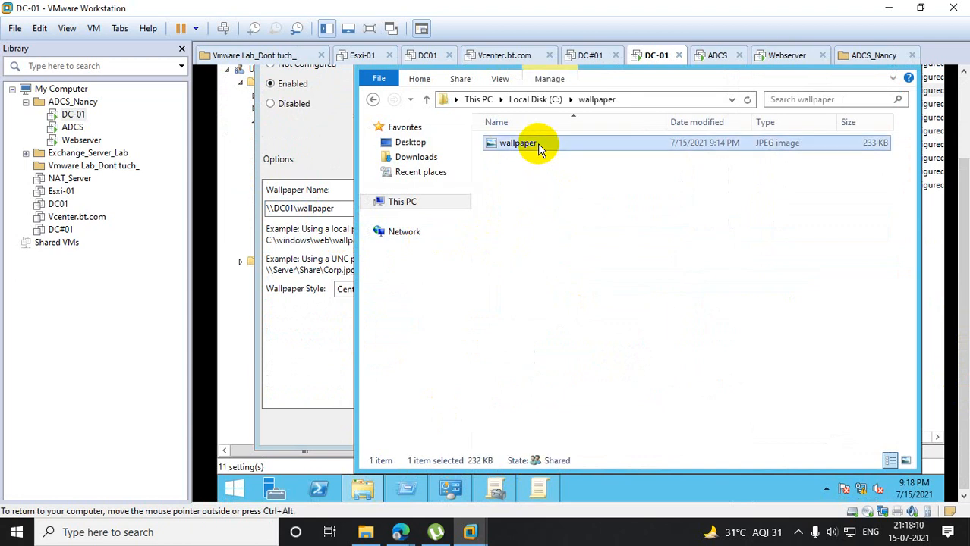
{"action": "left_click", "coordinate": [538, 144]}
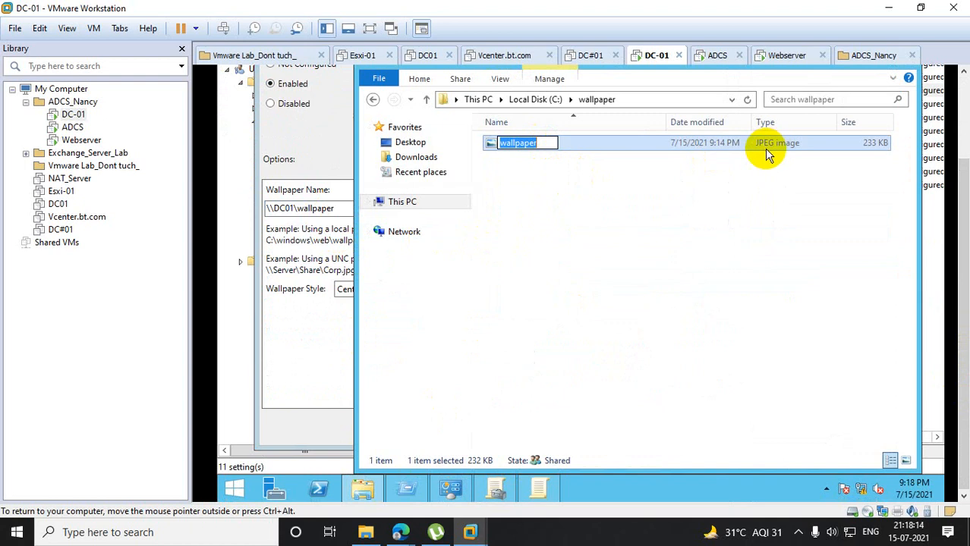
{"action": "left_click", "coordinate": [708, 164]}
{"action": "left_click", "coordinate": [533, 148]}
{"action": "right_click", "coordinate": [534, 148]}
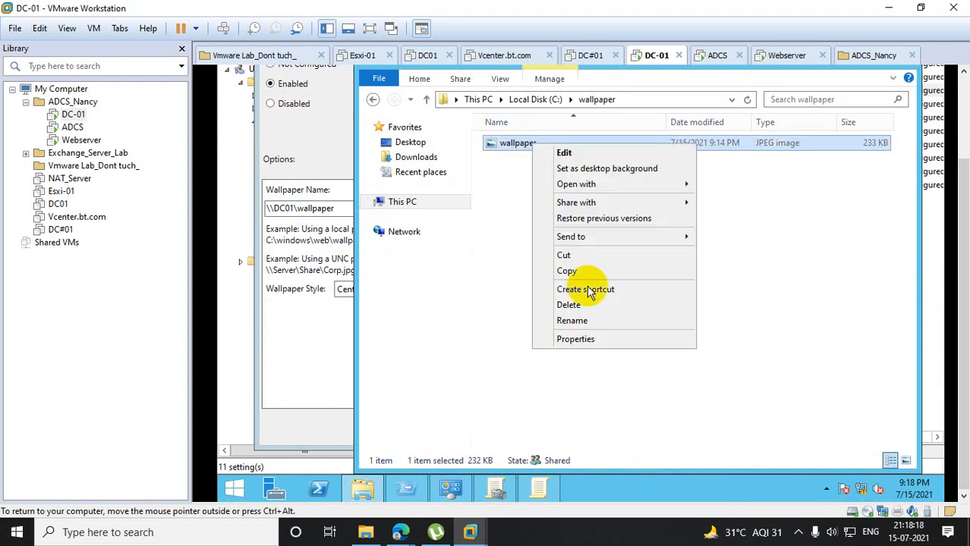
{"action": "left_click", "coordinate": [595, 343]}
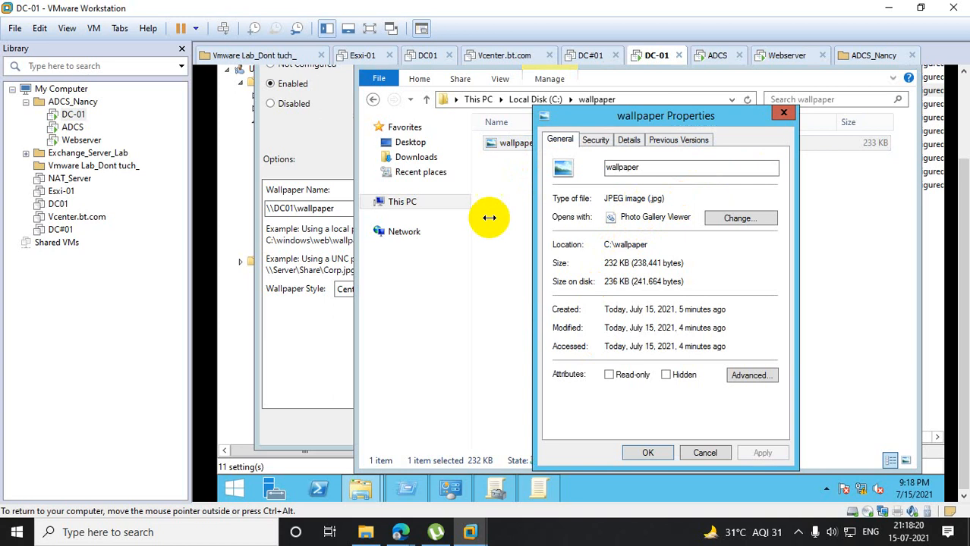
- Complete the wallpaper name as \\DC01\wallpaper\wallpaper.jpg and save the Desktop Wallpaper policy setting
{"action": "left_click", "coordinate": [347, 208]}
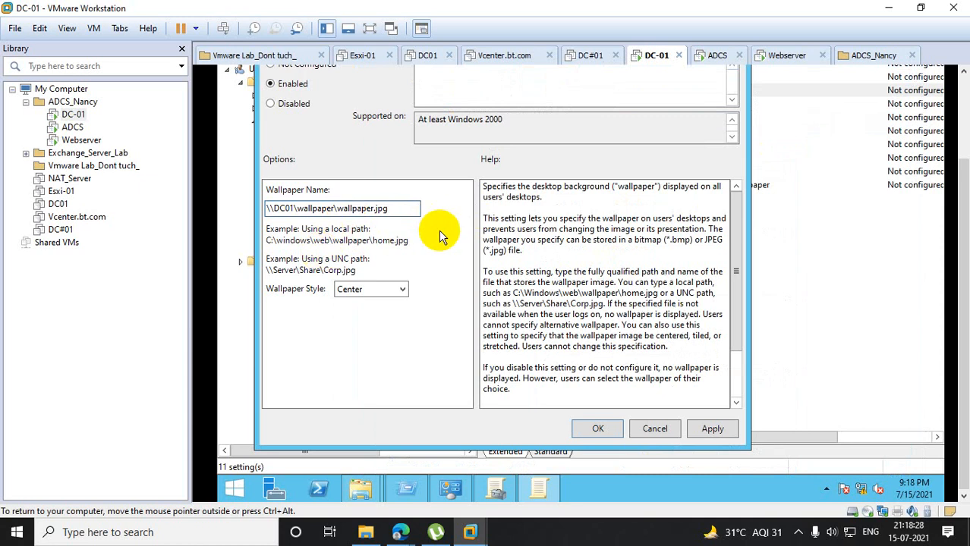
{"action": "left_click", "coordinate": [710, 429]}
{"action": "left_click", "coordinate": [599, 429]}
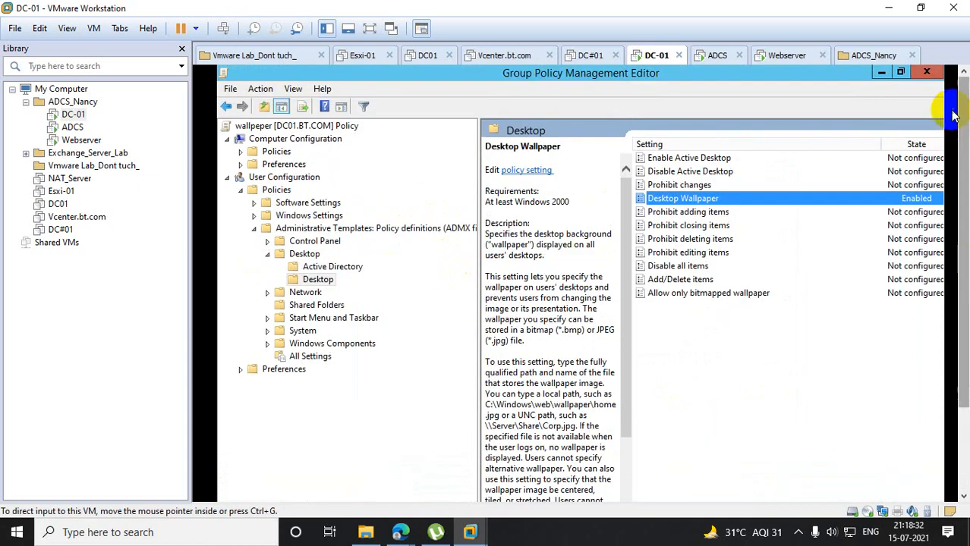
- Close the policy editor and the image's windows, and review the full settings report of the wallpeper GPO
{"action": "left_click", "coordinate": [928, 74]}
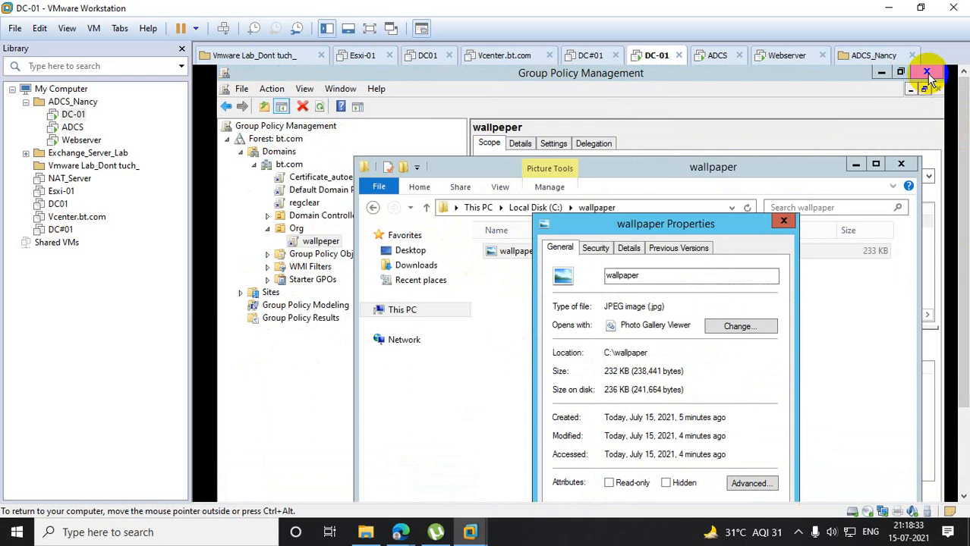
{"action": "left_click", "coordinate": [778, 216]}
{"action": "left_click", "coordinate": [900, 164]}
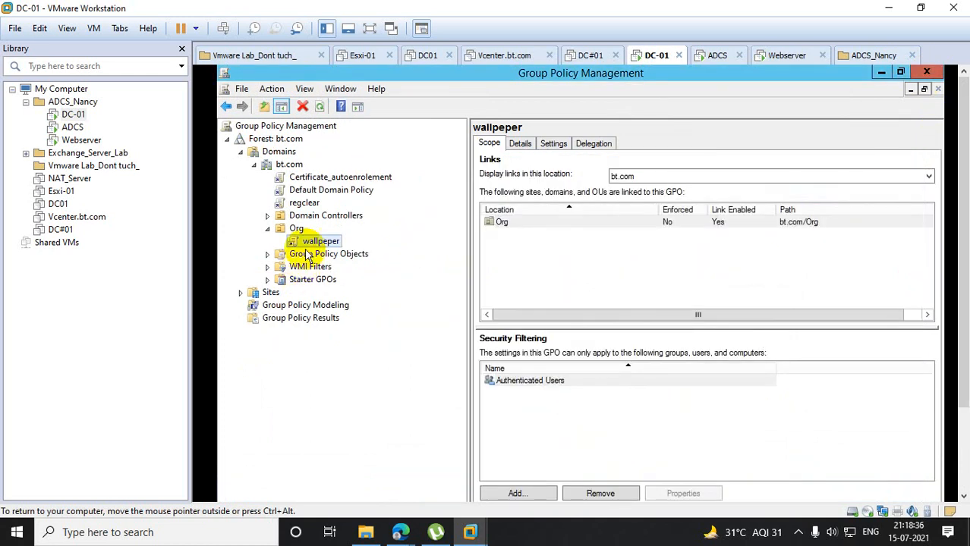
{"action": "key", "text": "F2"}
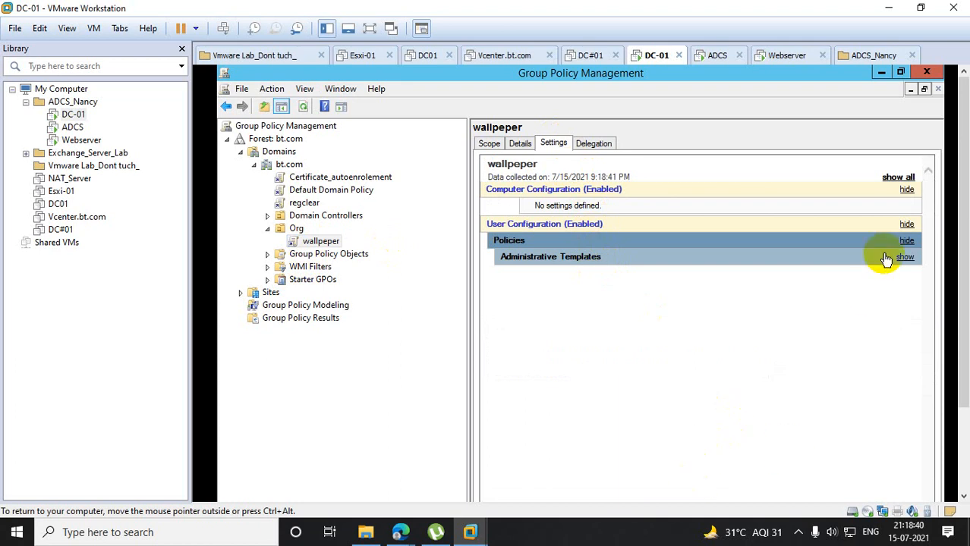
{"action": "left_click", "coordinate": [899, 180]}
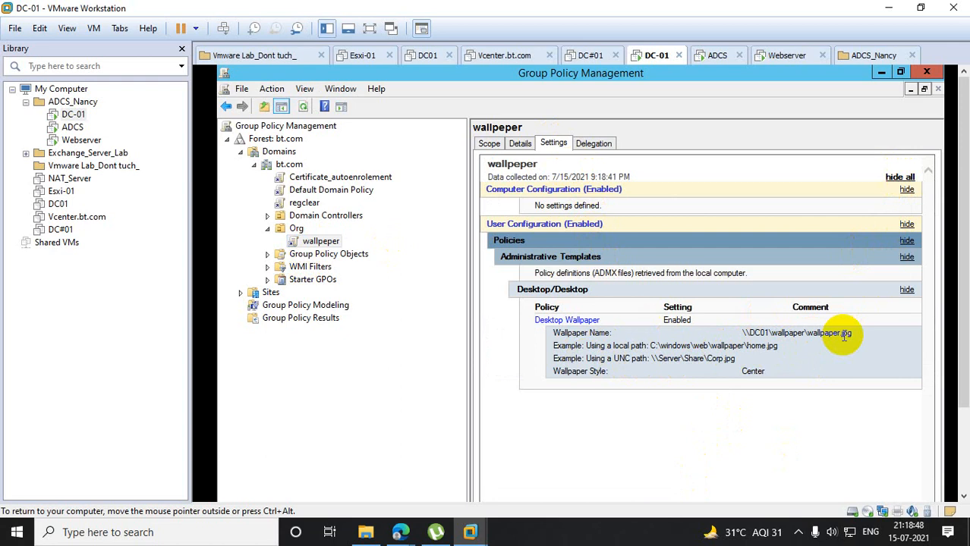
- Launch Active Directory Users and Computers by running dsa.msc
{"action": "left_click_drag", "start_coordinate": [964, 212], "coordinate": [963, 303]}
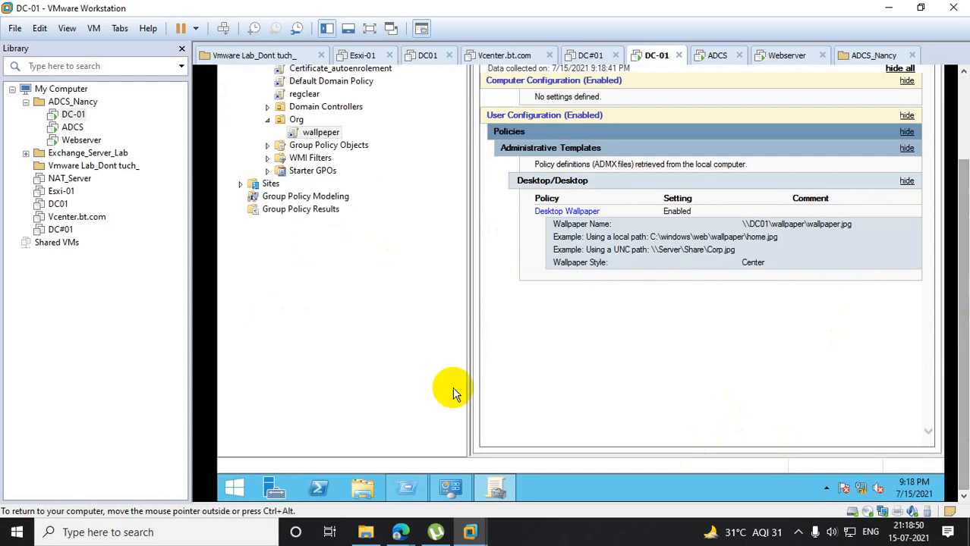
{"action": "right_click", "coordinate": [239, 480]}
{"action": "left_click", "coordinate": [240, 441]}
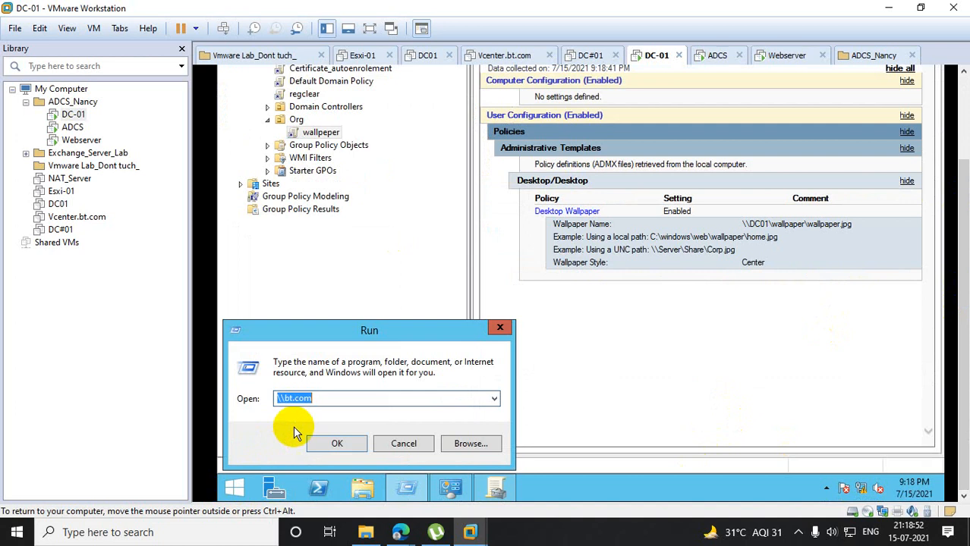
{"action": "type", "text": "dsa.m"}
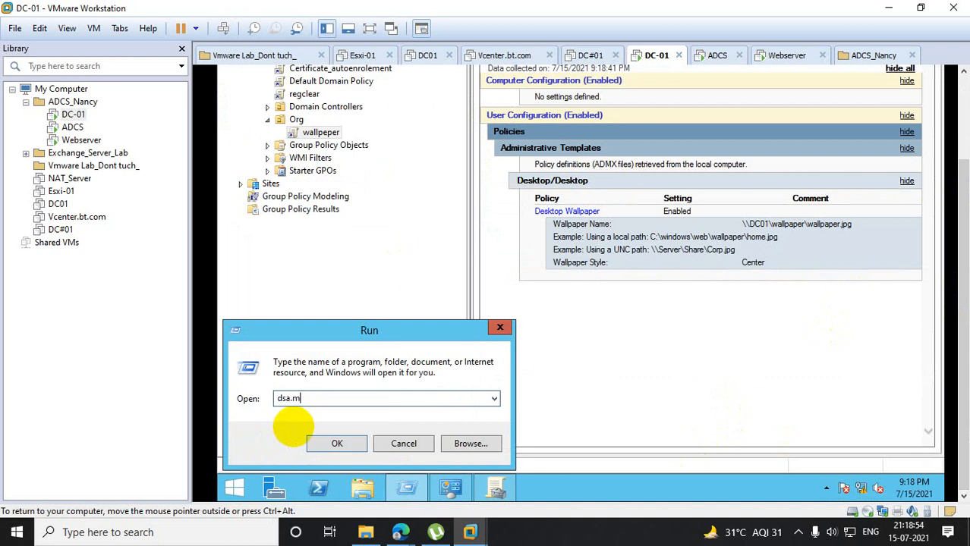
{"action": "type", "text": "sc"}
{"action": "key", "text": "Return"}
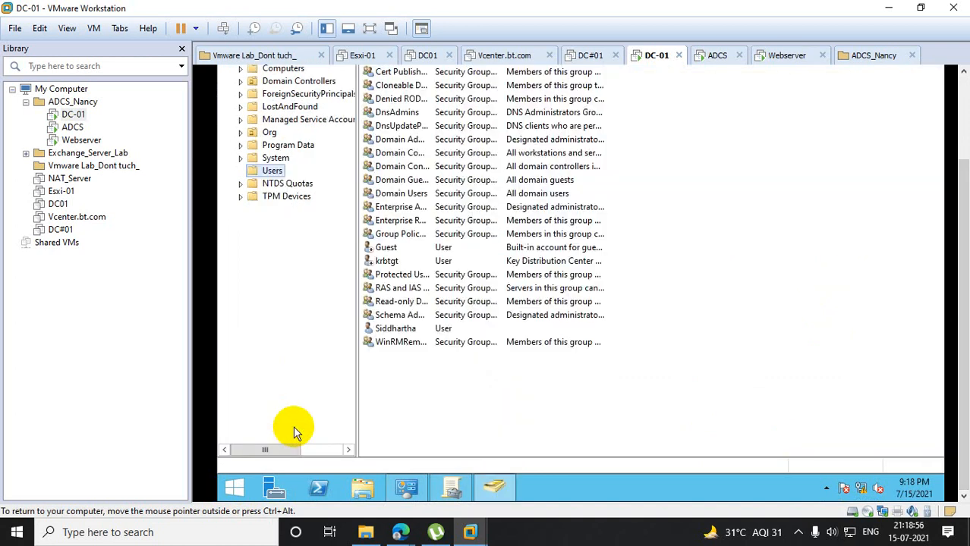
- Start a new user in the Org organizational unit of bt.com and enter the user's first name and logon name
{"action": "left_click", "coordinate": [266, 132]}
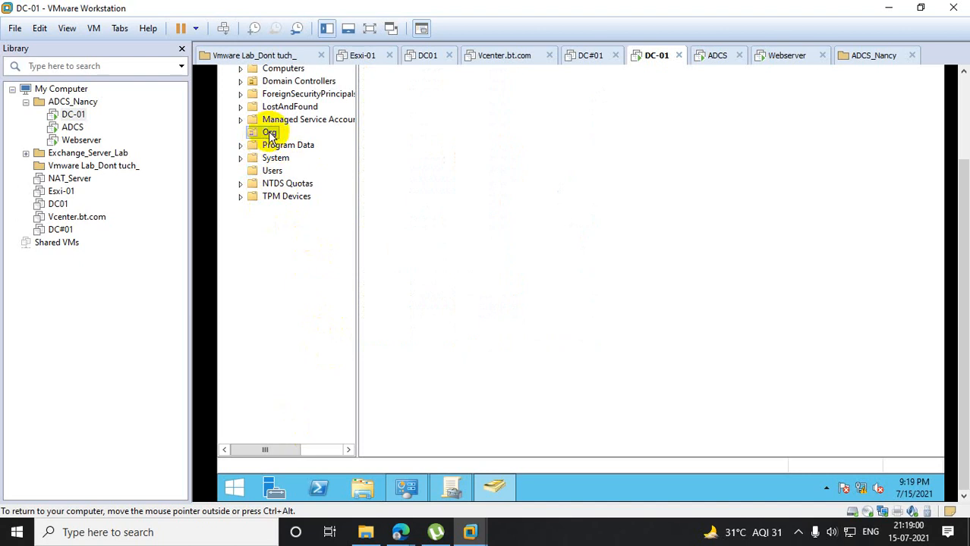
{"action": "left_click_drag", "start_coordinate": [963, 229], "coordinate": [958, 147]}
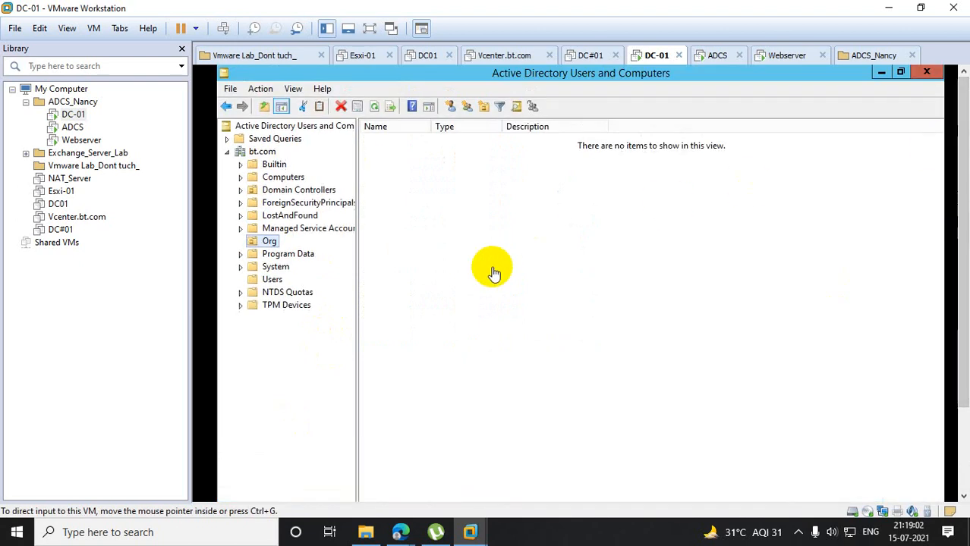
{"action": "right_click", "coordinate": [388, 180]}
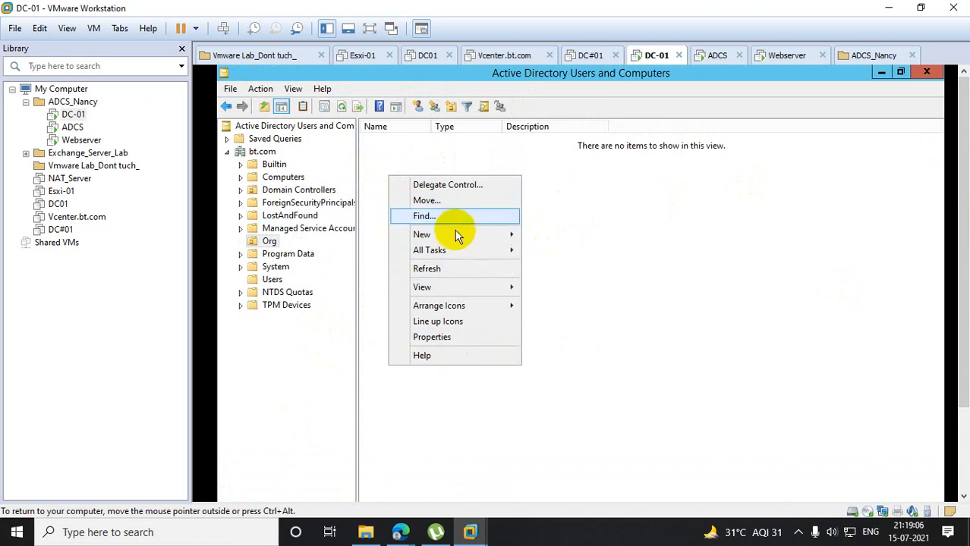
{"action": "mouse_move", "coordinate": [454, 236]}
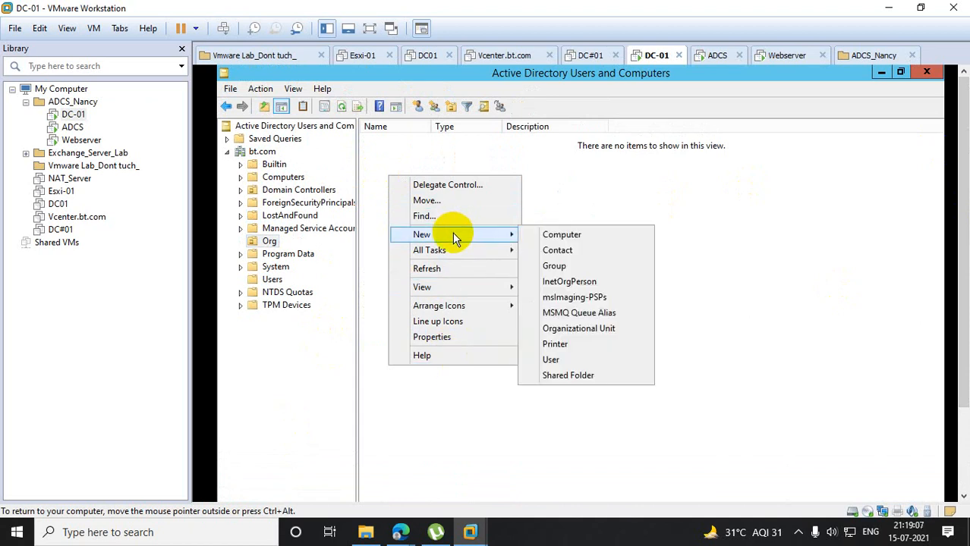
{"action": "left_click", "coordinate": [569, 359]}
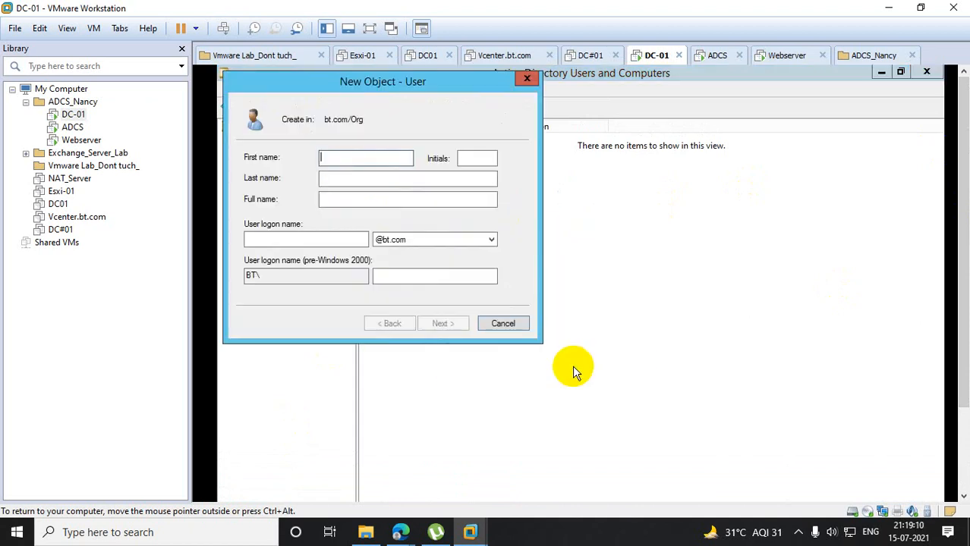
{"action": "type", "text": "Noor"}
{"action": "key", "text": "Tab"}
{"action": "key", "text": "Tab"}
{"action": "key", "text": "Tab"}
{"action": "key", "text": "Tab"}
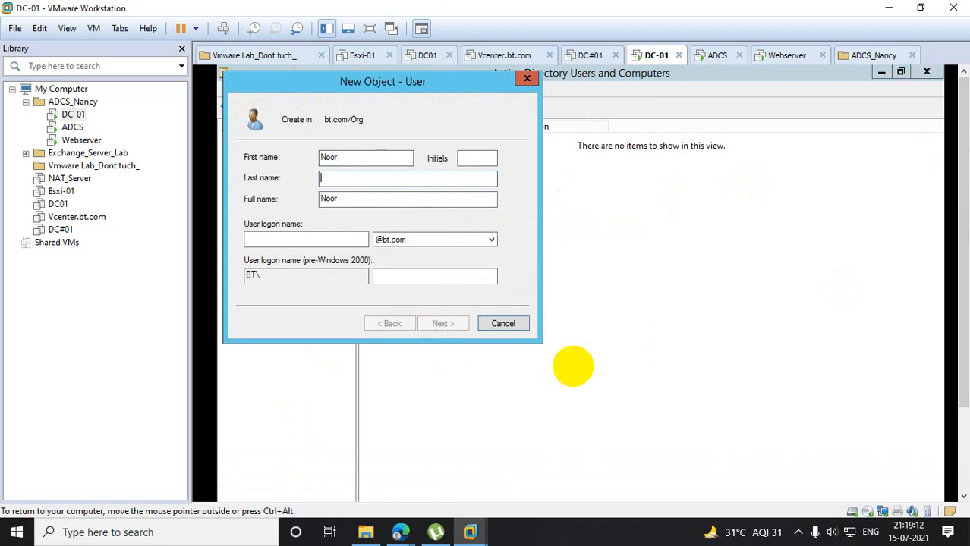
{"action": "type", "text": "noo"}
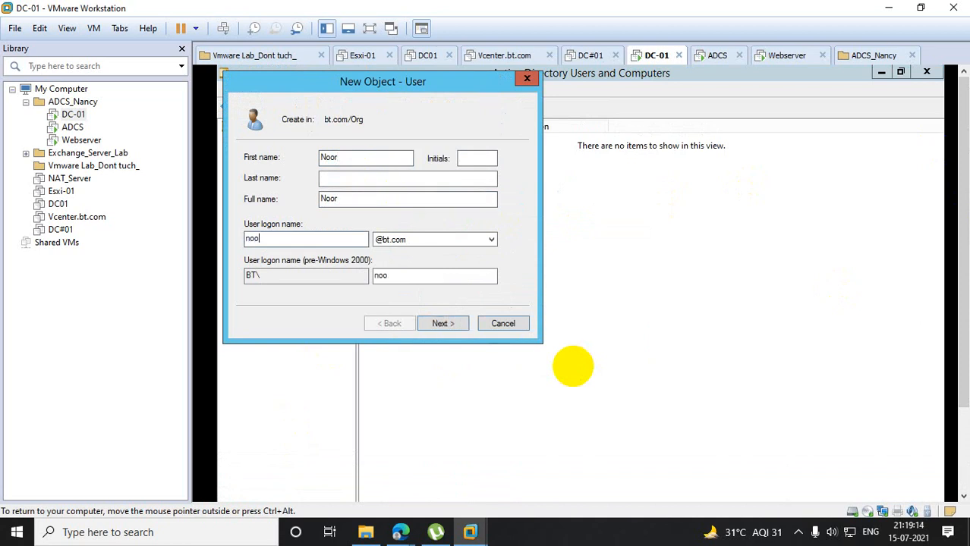
{"action": "type", "text": "r"}
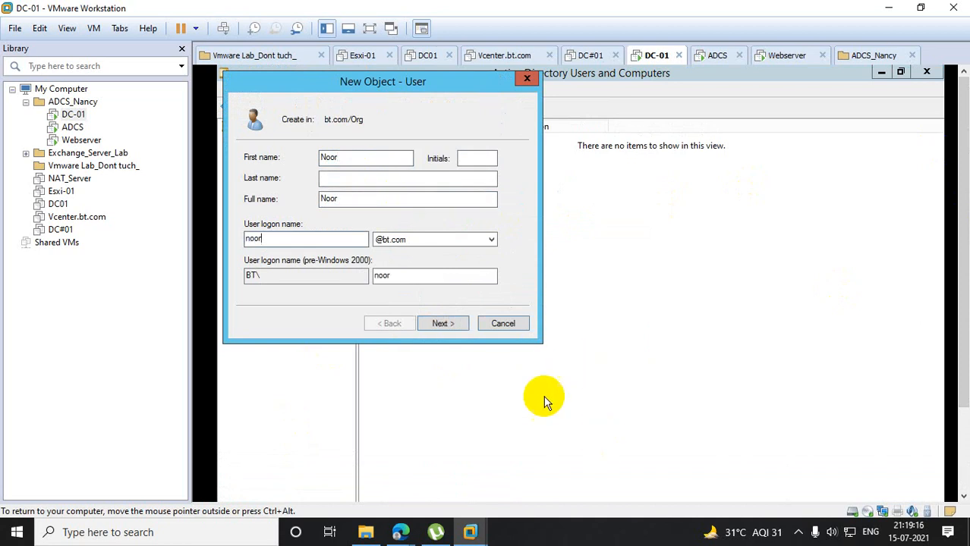
{"action": "left_click", "coordinate": [448, 326]}
- Turn off the required password change at next logon, set the password to never expire, enter and confirm the account password, and create the user
{"action": "left_click", "coordinate": [319, 205]}
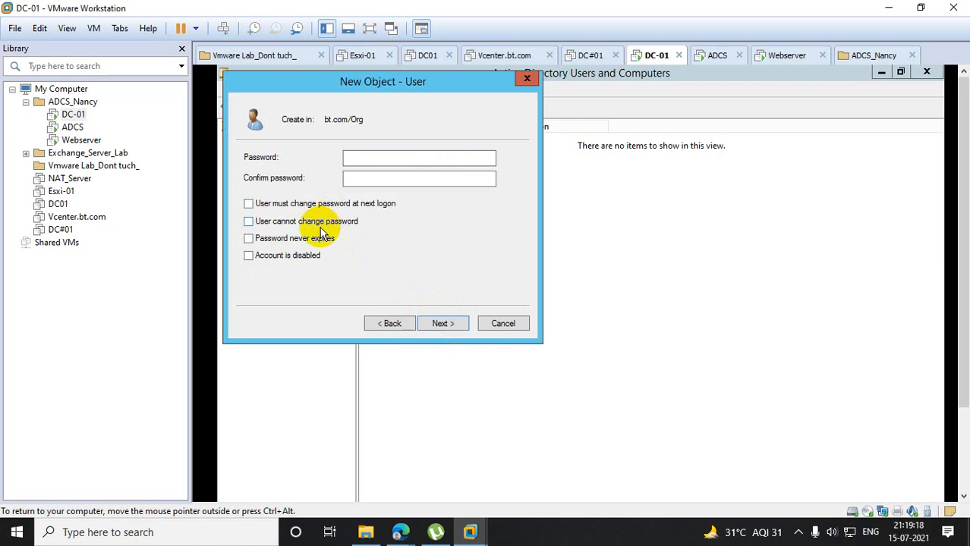
{"action": "left_click", "coordinate": [318, 241]}
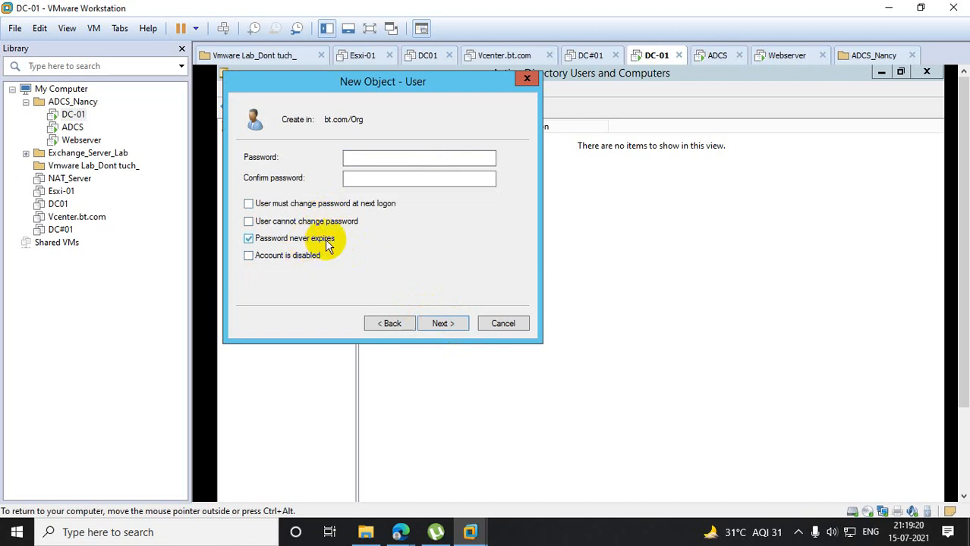
{"action": "left_click", "coordinate": [352, 157]}
{"action": "type", "text": "••"}
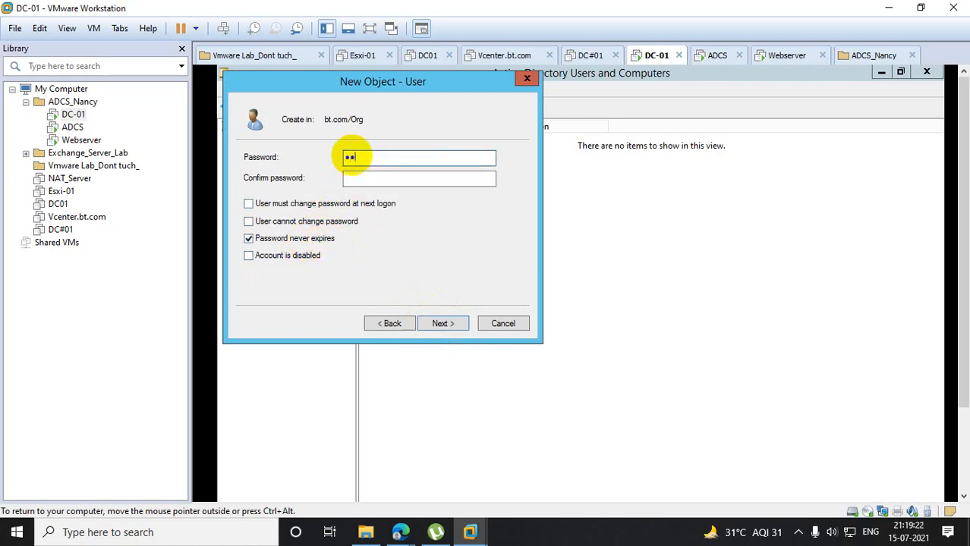
{"action": "type", "text": "••••"}
{"action": "key", "text": "Tab"}
{"action": "type", "text": "••••••"}
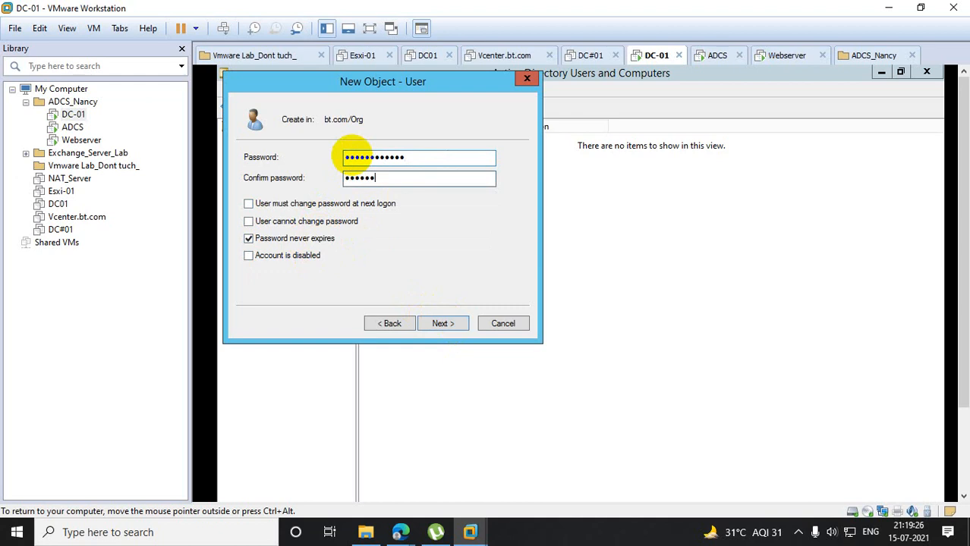
{"action": "type", "text": "•••"}
{"action": "left_click", "coordinate": [443, 323]}
{"action": "left_click", "coordinate": [445, 324]}
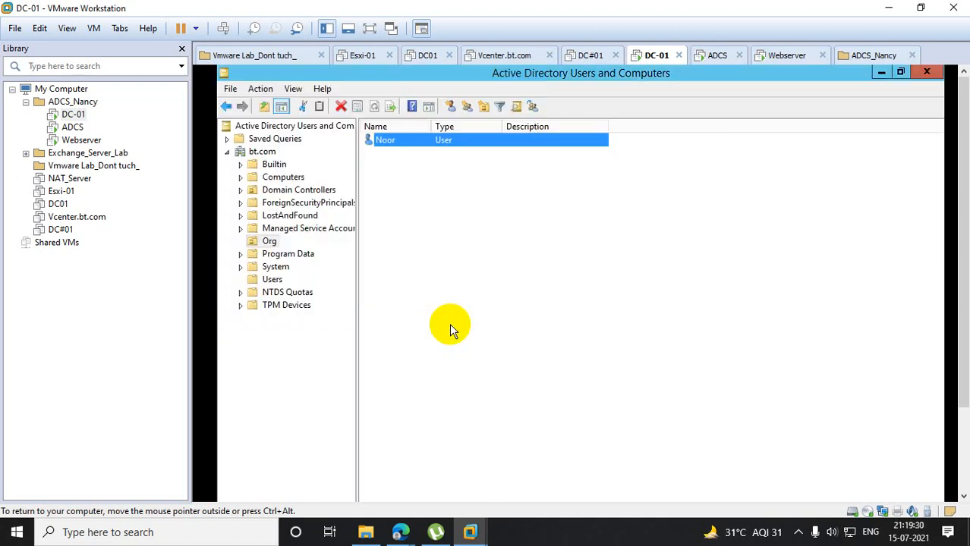
- Start a second user in Org and enter that user's first name and matching logon name
{"action": "right_click", "coordinate": [393, 209]}
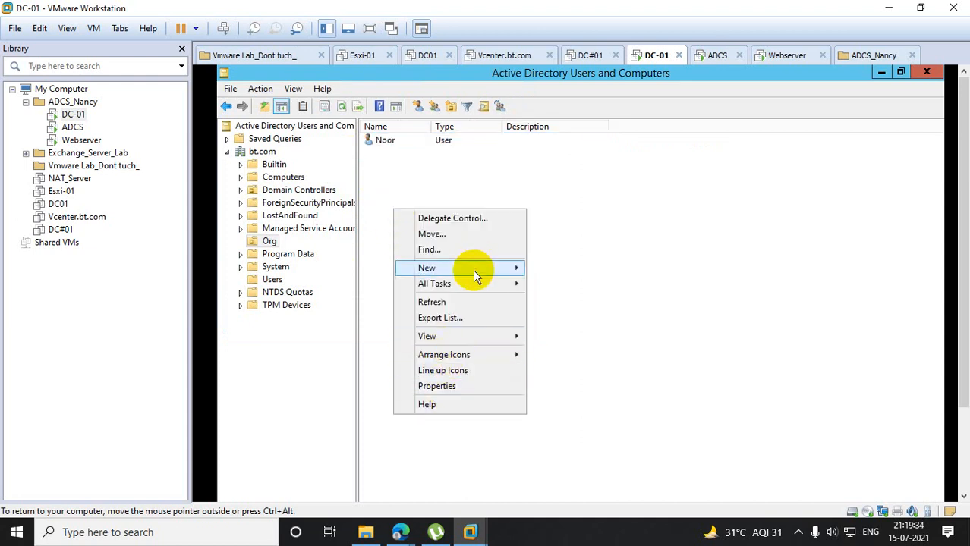
{"action": "mouse_move", "coordinate": [473, 271]}
{"action": "left_click", "coordinate": [573, 396]}
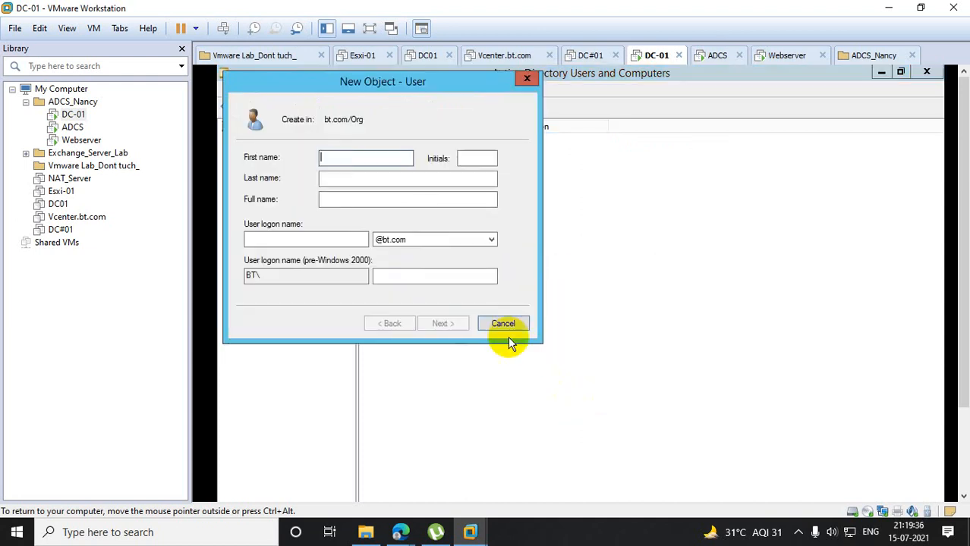
{"action": "type", "text": "azam"}
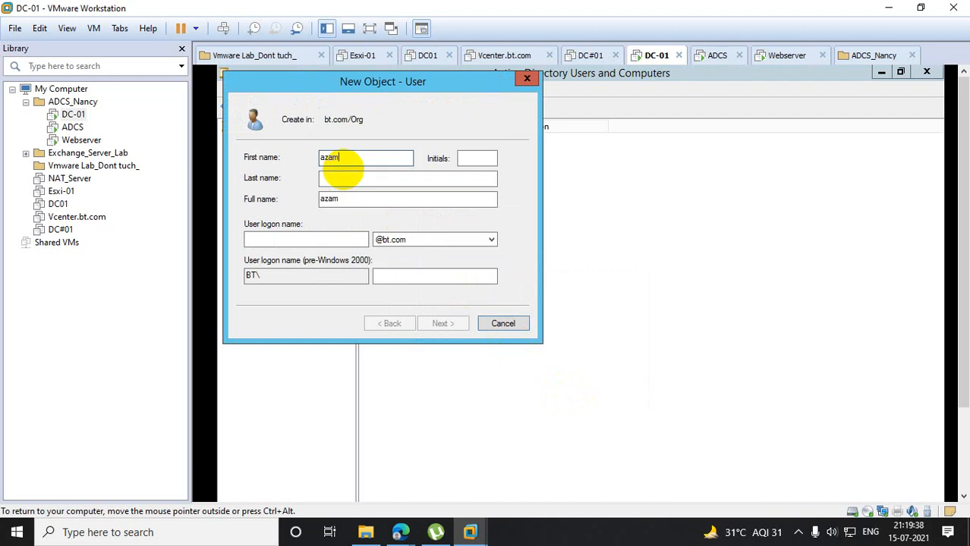
{"action": "key", "text": "Tab"}
{"action": "key", "text": "Tab"}
{"action": "key", "text": "Tab"}
{"action": "key", "text": "Tab"}
{"action": "type", "text": "azam"}
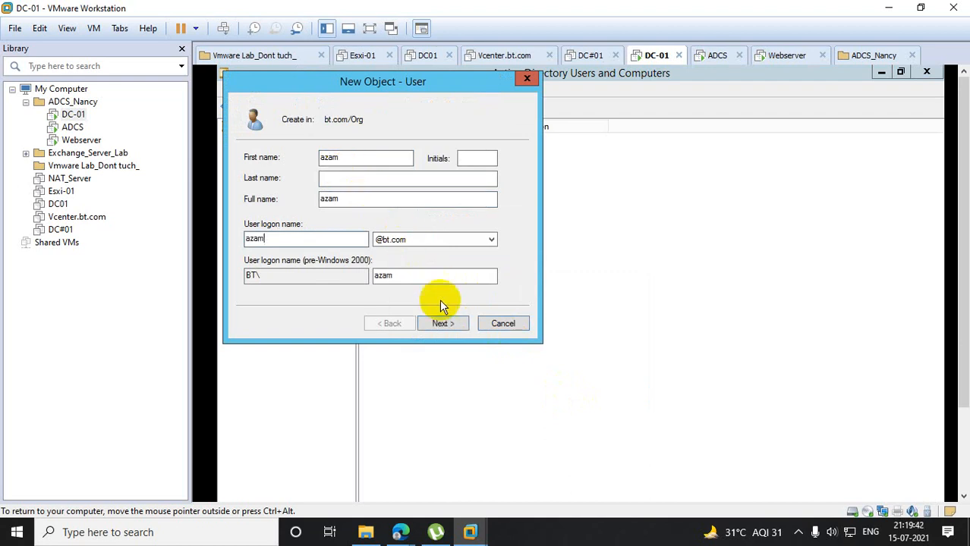
{"action": "left_click", "coordinate": [445, 323]}
- For the second user, disable the password change at next logon, enable Password never expires, and try to set the account password
{"action": "left_click", "coordinate": [276, 201]}
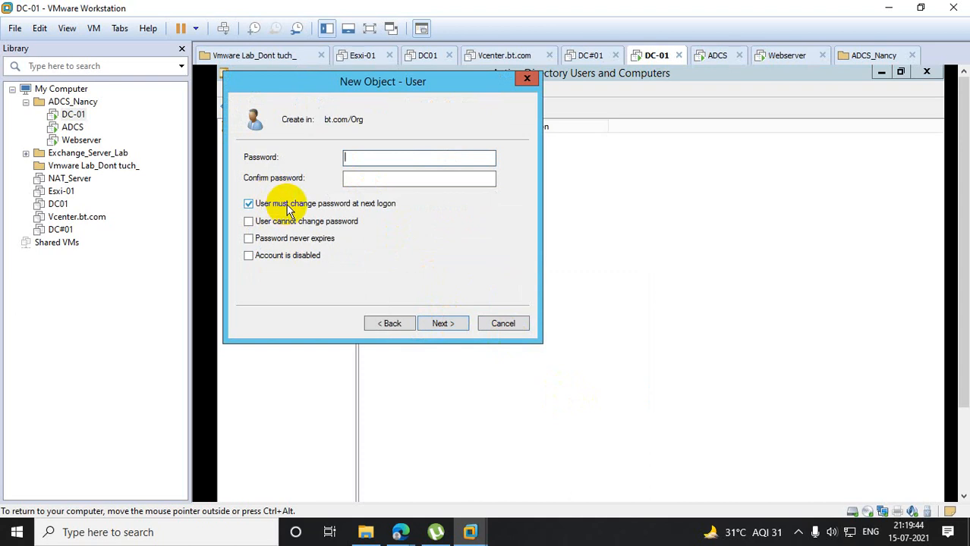
{"action": "left_click", "coordinate": [292, 239]}
{"action": "left_click", "coordinate": [361, 159]}
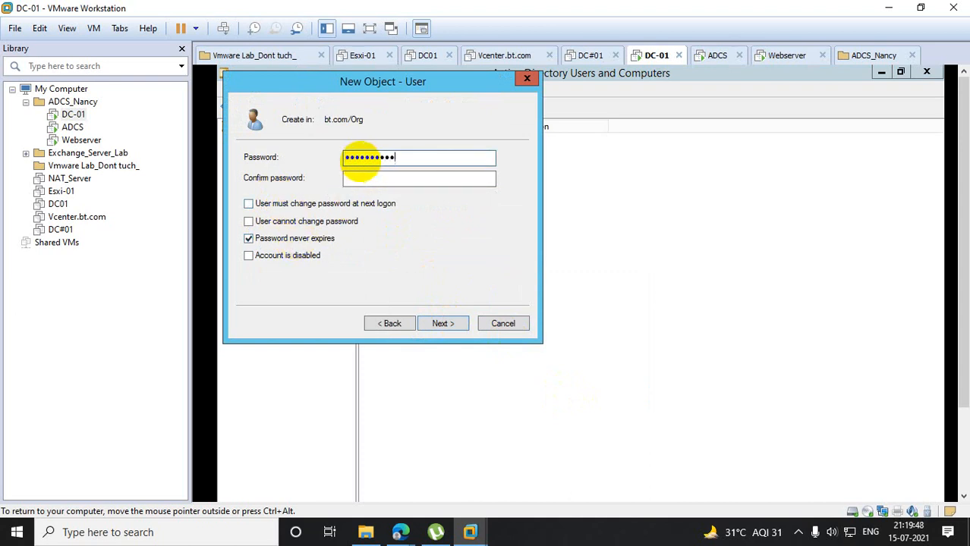
{"action": "type", "text": "**"}
{"action": "key", "text": "Tab"}
{"action": "type", "text": "*"}
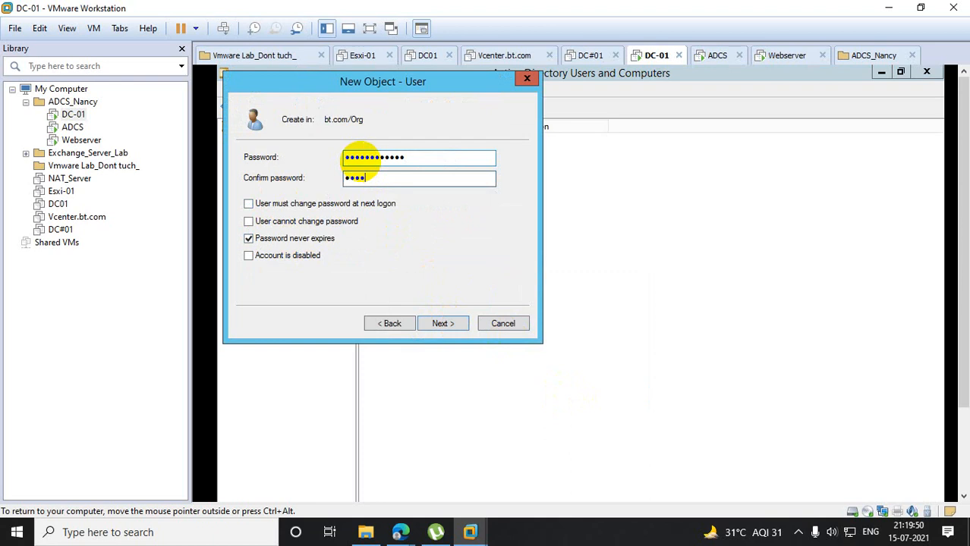
{"action": "type", "text": "***********"}
{"action": "left_click", "coordinate": [443, 324]}
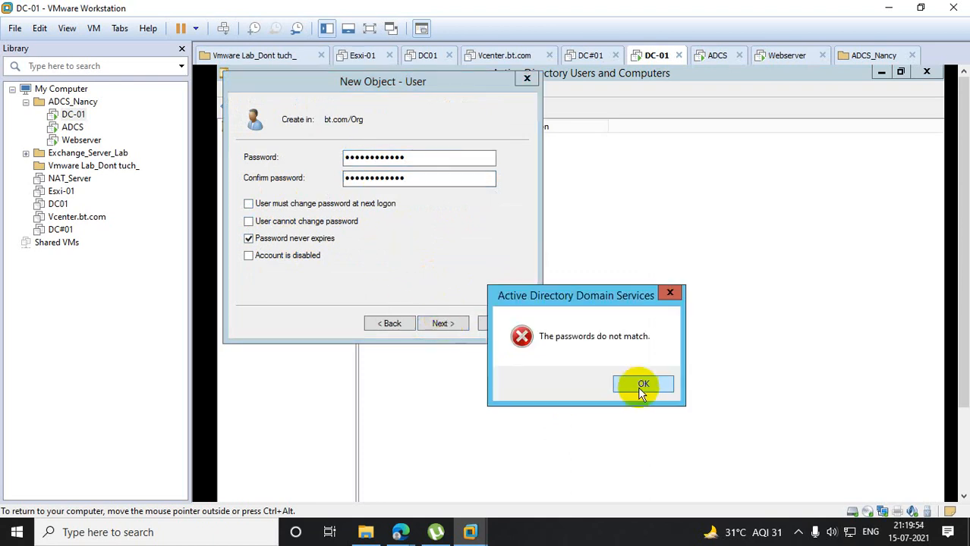
{"action": "left_click", "coordinate": [643, 385]}
- Try again to enter and confirm the second user's account password
{"action": "type", "text": "*"}
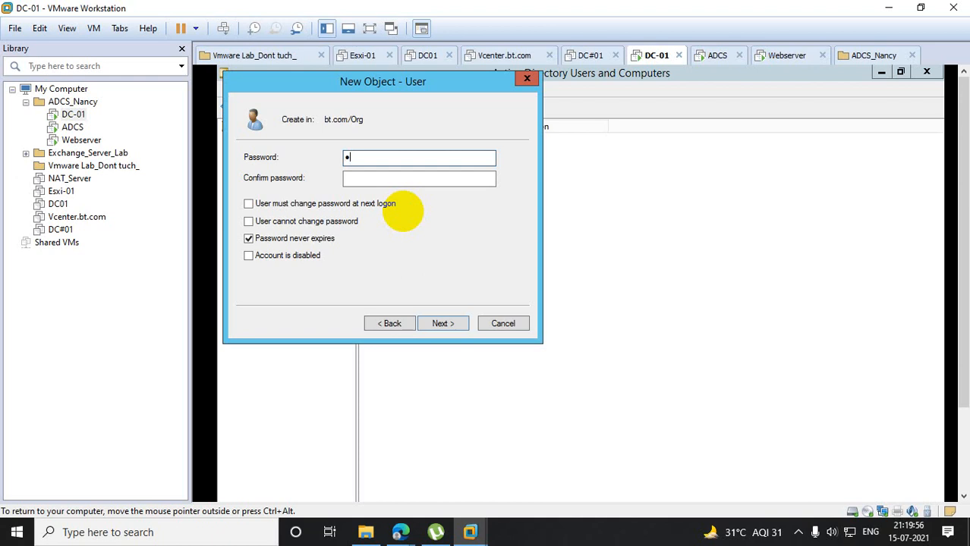
{"action": "type", "text": "***********"}
{"action": "key", "text": "Tab"}
{"action": "type", "text": "******"}
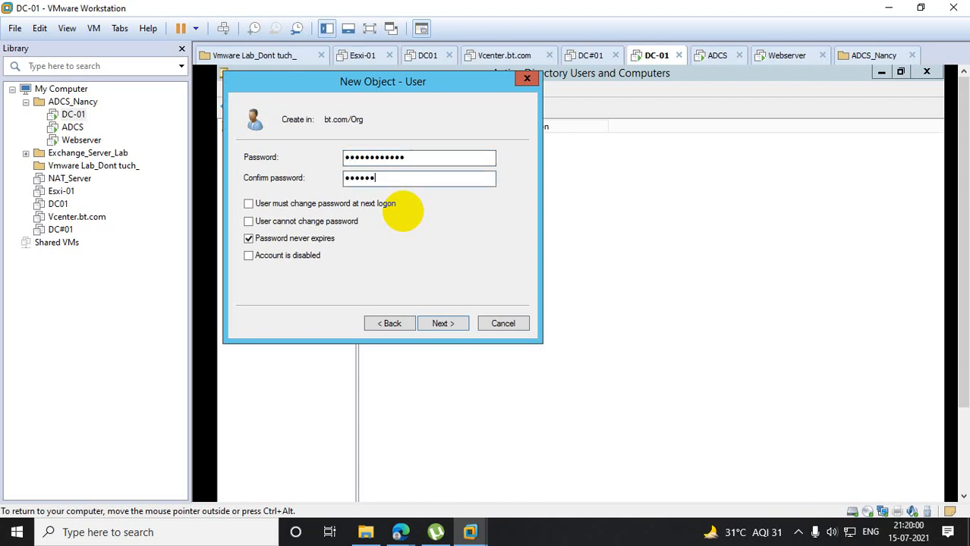
{"action": "type", "text": "**"}
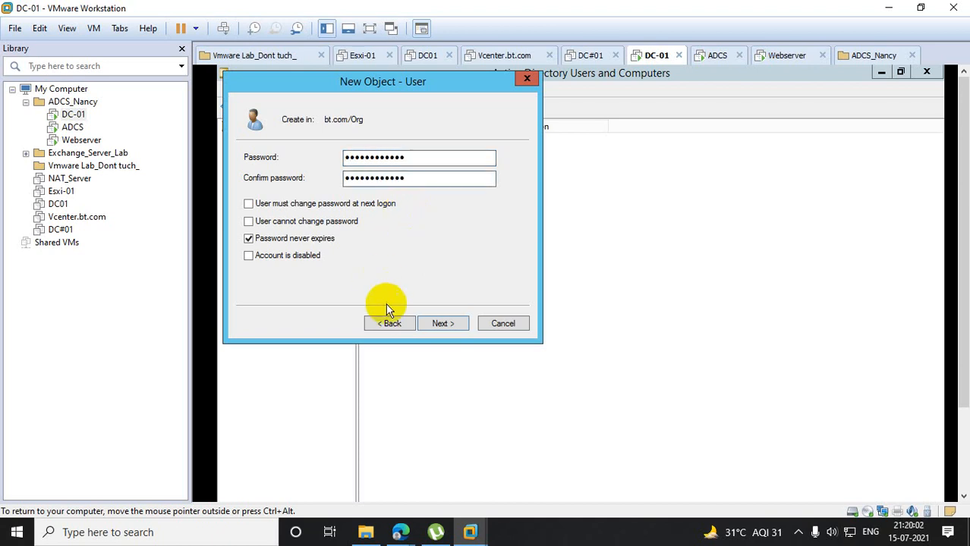
{"action": "left_click", "coordinate": [450, 325]}
{"action": "left_click", "coordinate": [654, 384]}
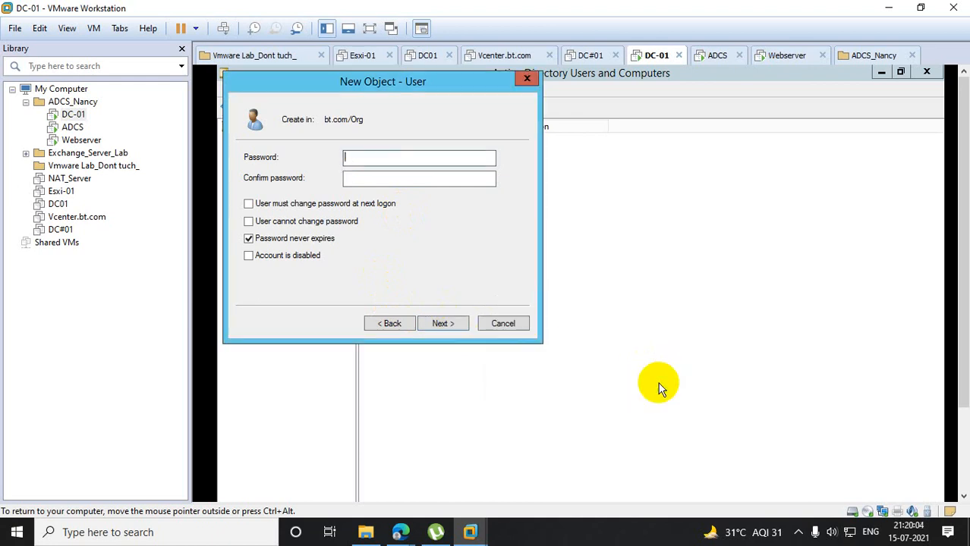
- Re-enter and confirm the second user's account password and finish creating the user in Org
{"action": "type", "text": "*******************"}
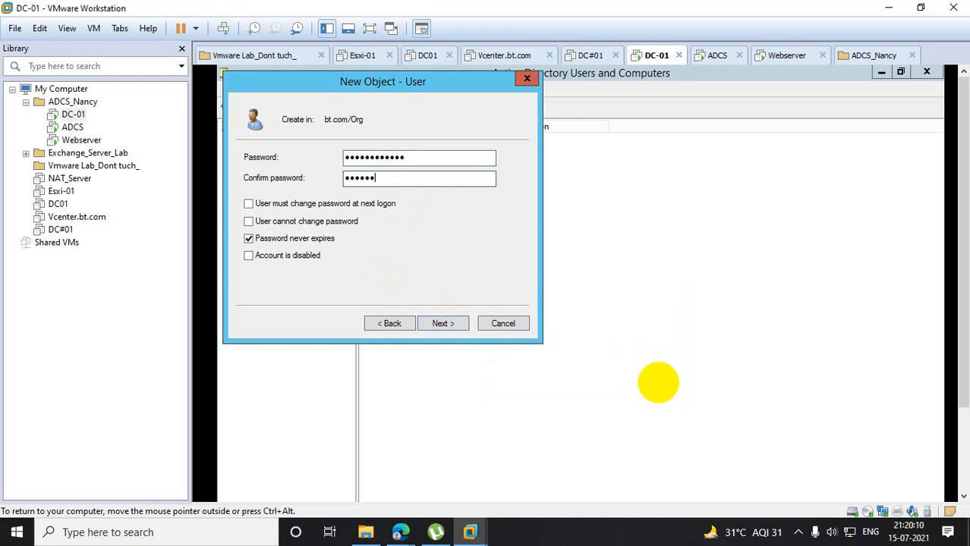
{"action": "type", "text": "****"}
{"action": "left_click", "coordinate": [446, 324]}
{"action": "left_click", "coordinate": [448, 324]}
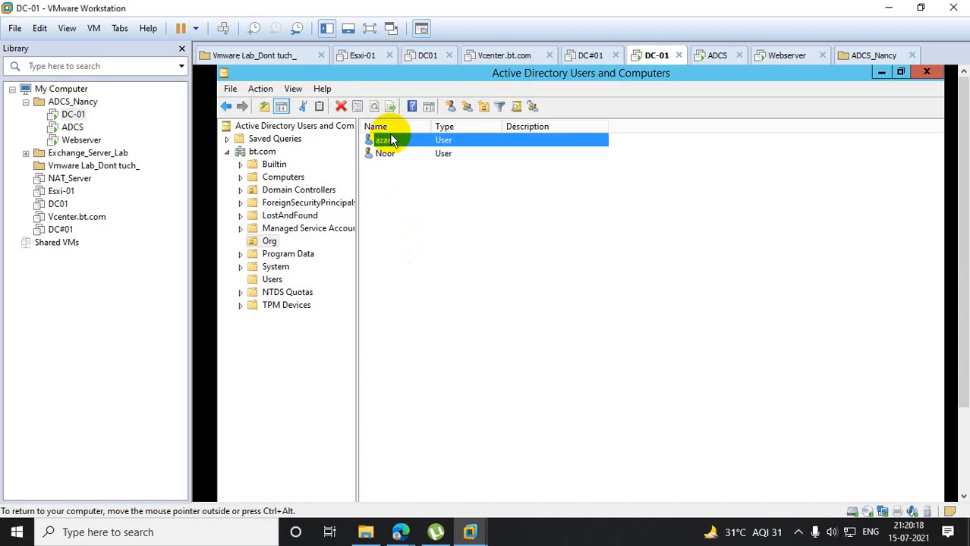
- Start a third user in Org and enter the user's first name and the same value as logon name
{"action": "right_click", "coordinate": [393, 196]}
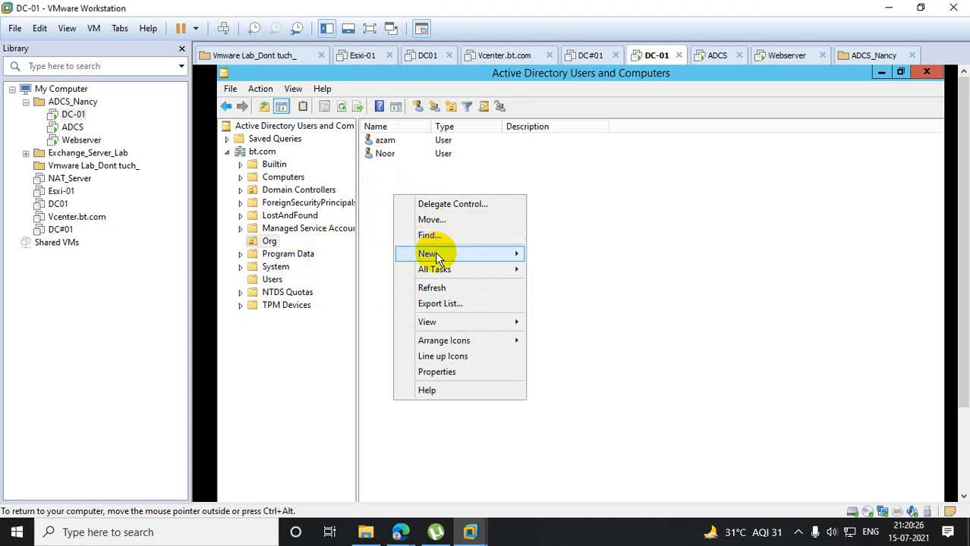
{"action": "mouse_move", "coordinate": [438, 254]}
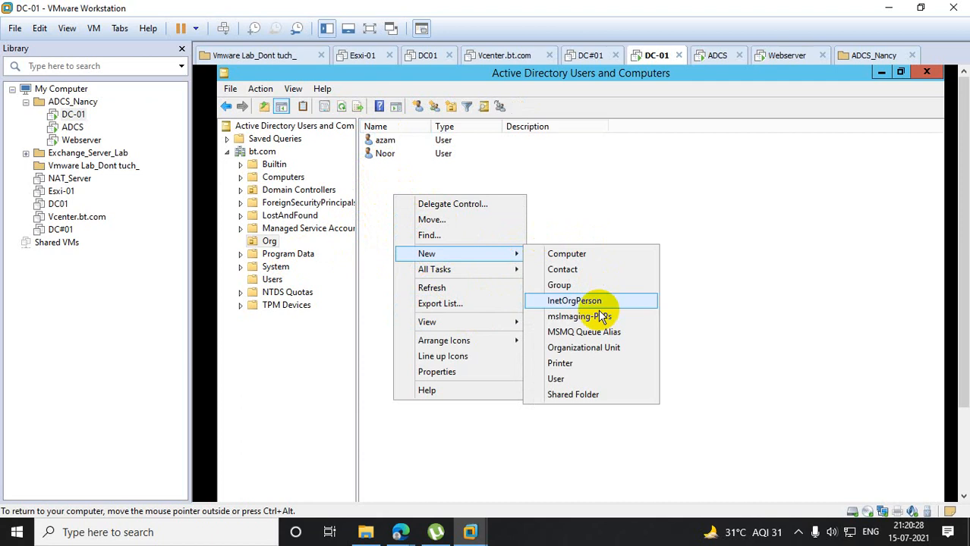
{"action": "left_click", "coordinate": [582, 379]}
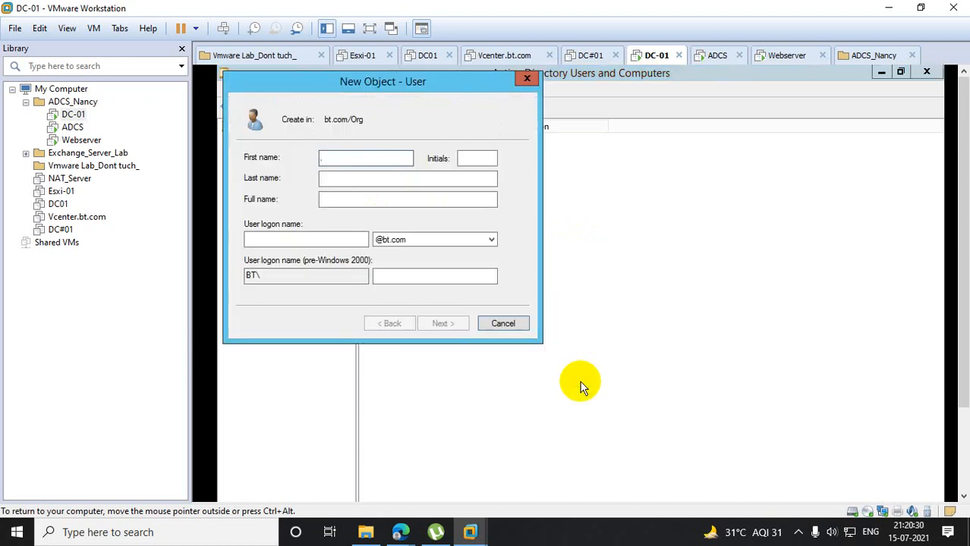
{"action": "type", "text": "anand"}
{"action": "key", "text": "Tab"}
{"action": "key", "text": "Tab"}
{"action": "key", "text": "Tab"}
{"action": "key", "text": "Tab"}
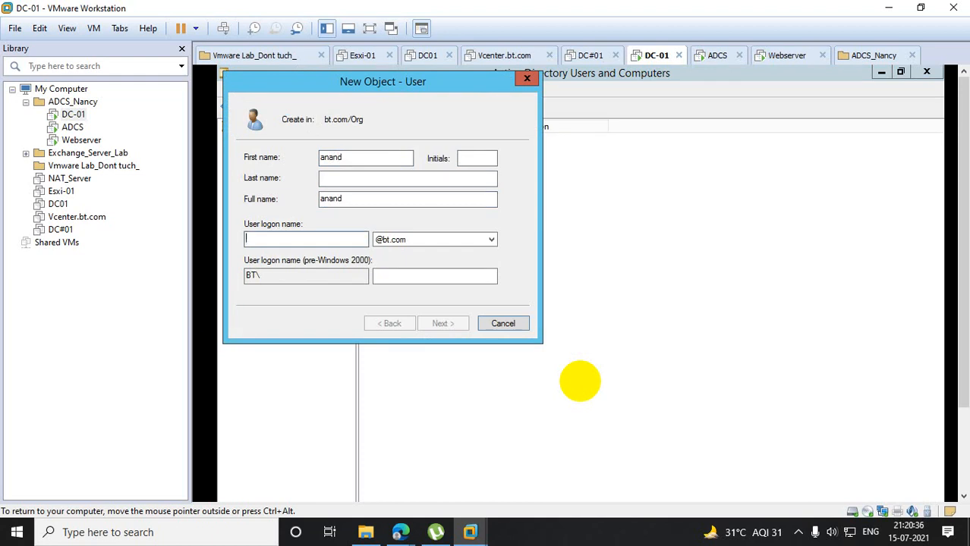
{"action": "type", "text": "anan"}
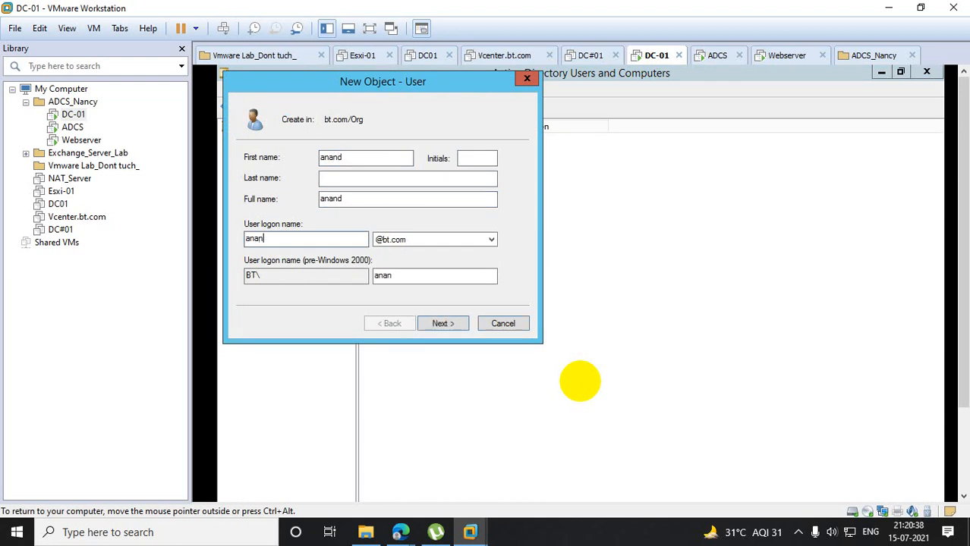
{"action": "type", "text": "d"}
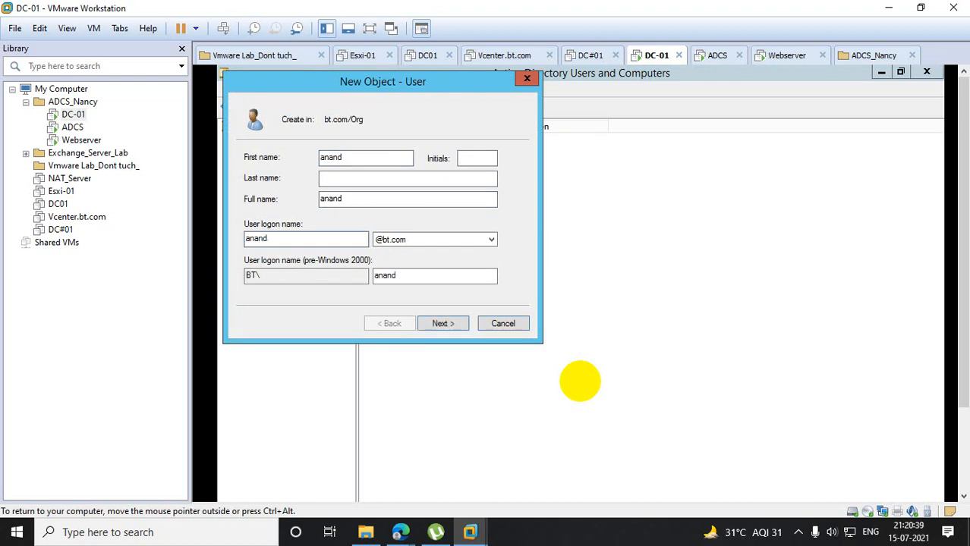
{"action": "left_click", "coordinate": [440, 323]}
- For the third user, disable the password change at next logon, enable Password never expires, and try to set the account password
{"action": "left_click", "coordinate": [282, 204]}
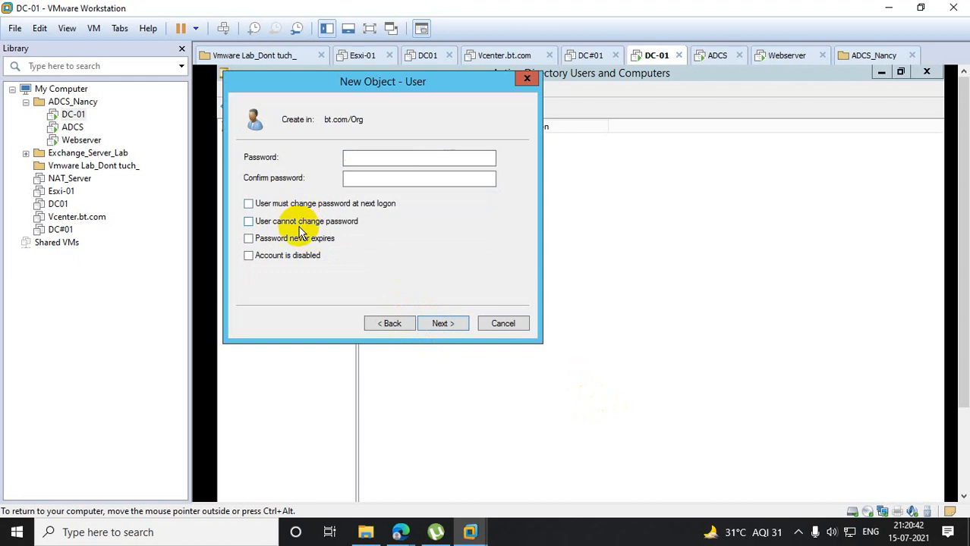
{"action": "left_click", "coordinate": [249, 239]}
{"action": "left_click", "coordinate": [359, 158]}
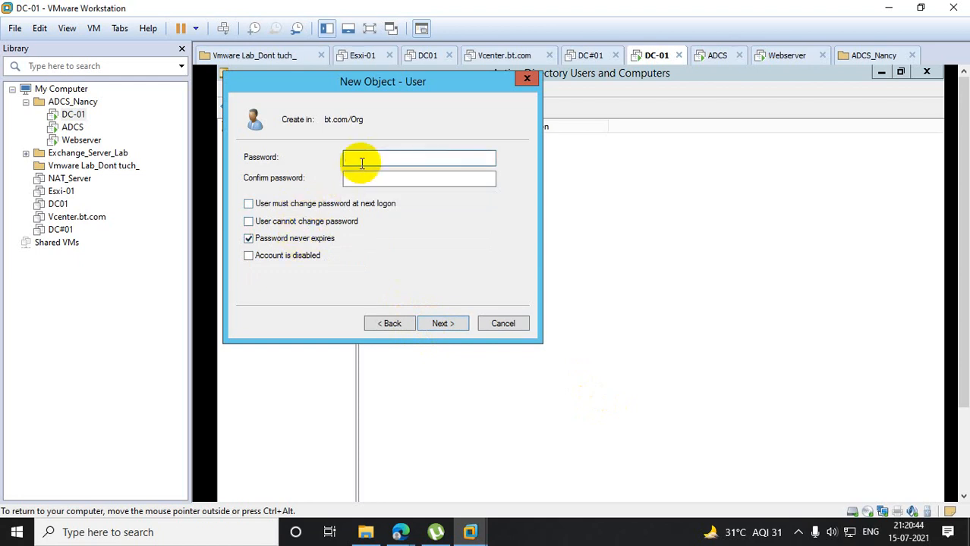
{"action": "type", "text": "••••••••••••"}
{"action": "key", "text": "Tab"}
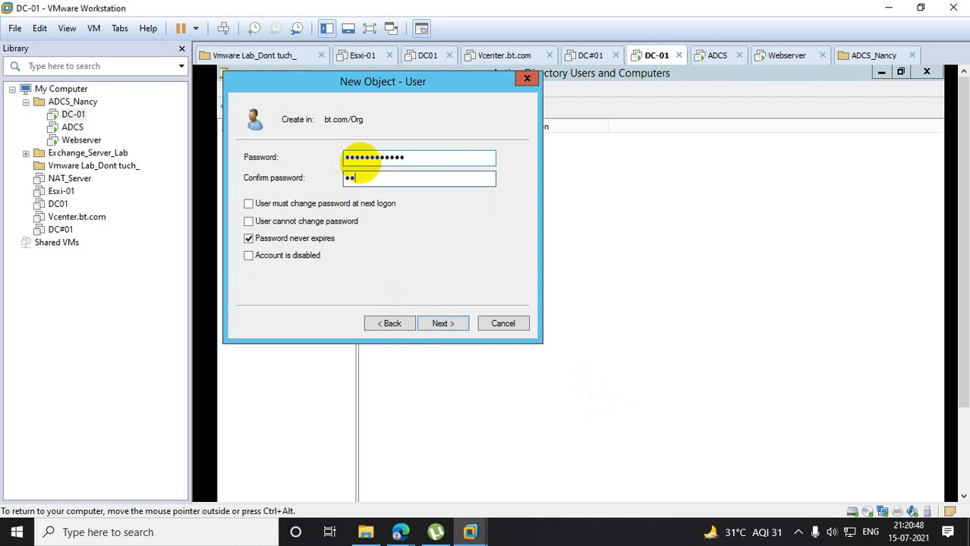
{"action": "type", "text": "••••••••••"}
{"action": "left_click", "coordinate": [445, 324]}
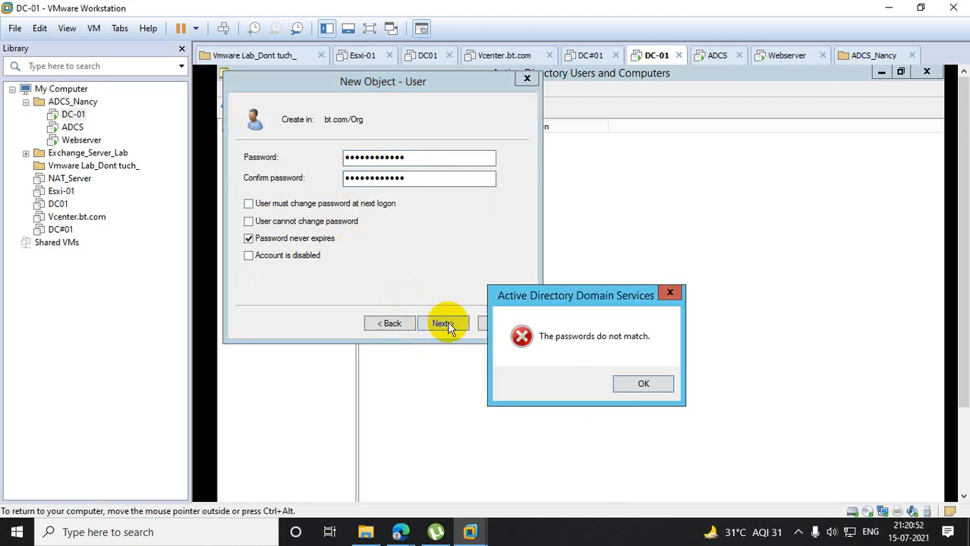
{"action": "left_click", "coordinate": [664, 385]}
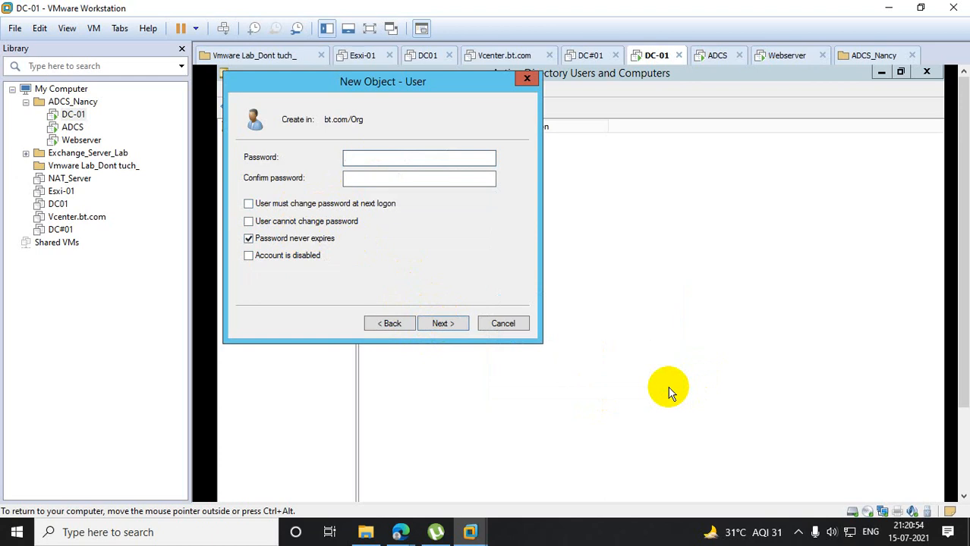
- Try again to enter and confirm the third user's account password
{"action": "type", "text": "Password@123"}
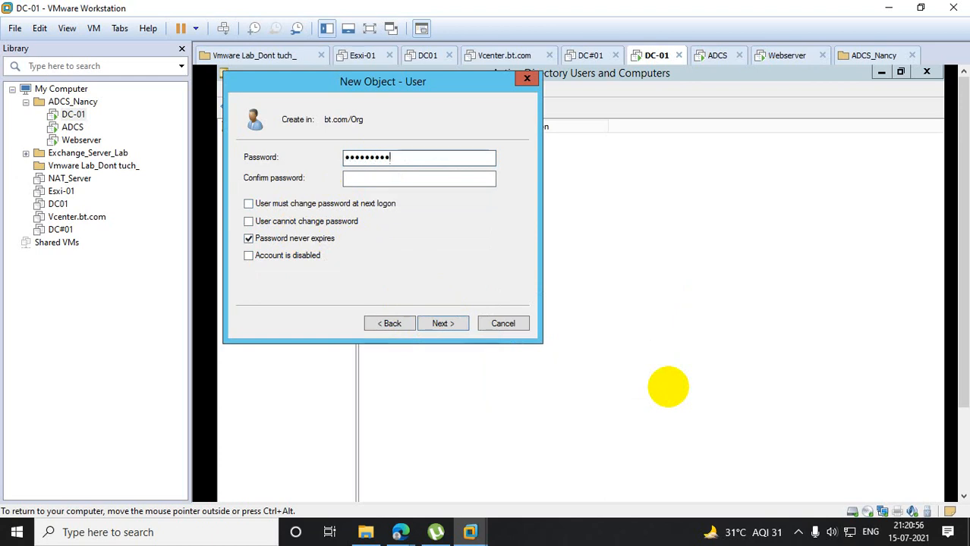
{"action": "key", "text": "Tab"}
{"action": "type", "text": "Pa"}
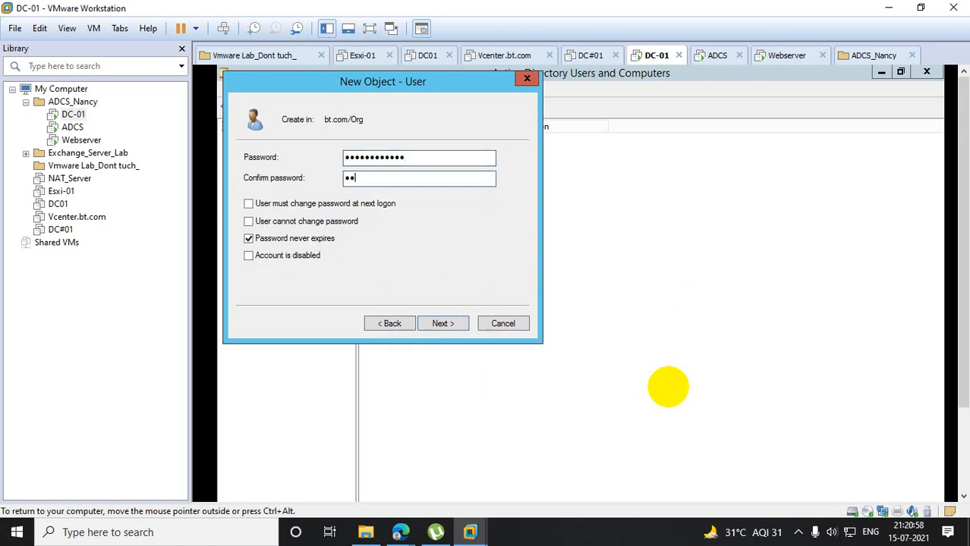
{"action": "type", "text": "ssword@1"}
{"action": "left_click", "coordinate": [455, 325]}
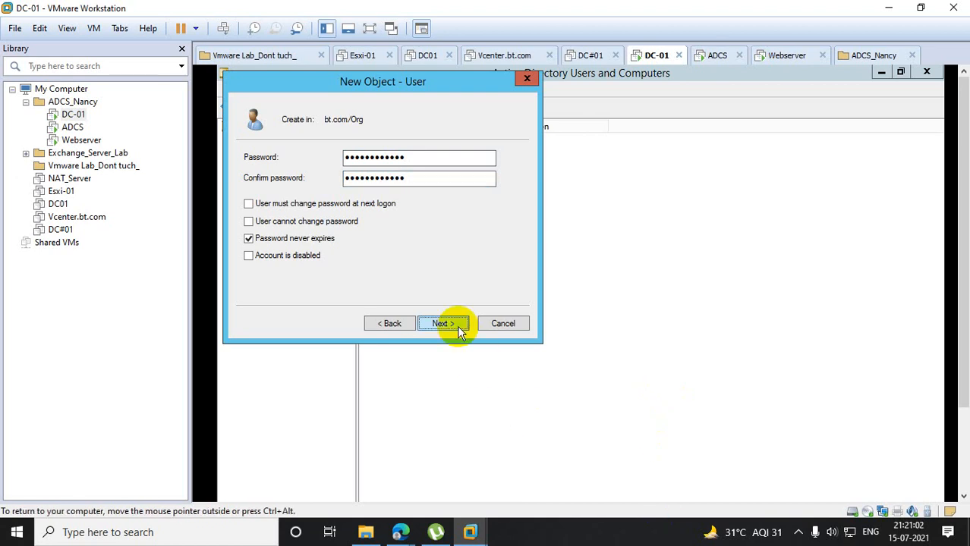
{"action": "left_click", "coordinate": [642, 383]}
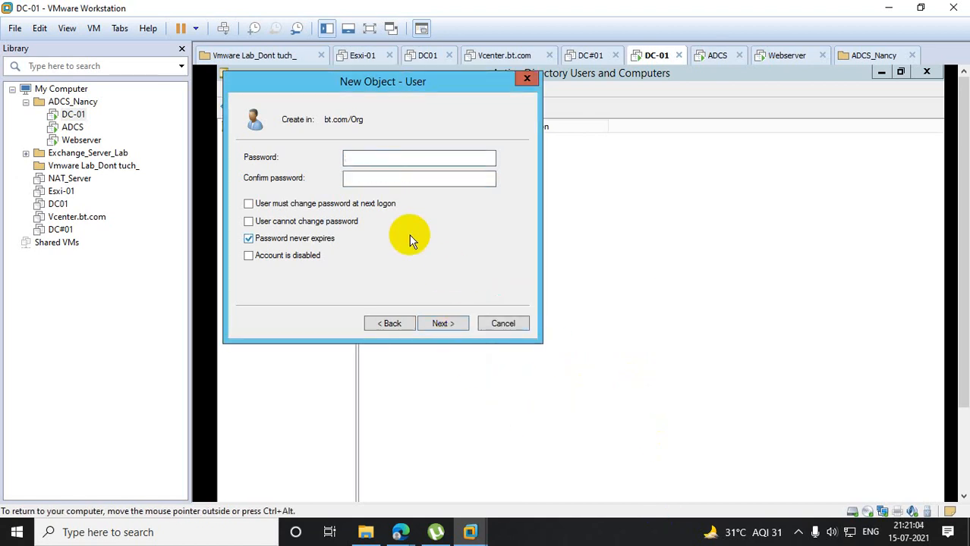
- Re-enter and confirm the third user's account password and finish creating the user in Org
{"action": "type", "text": "Password@123"}
{"action": "key", "text": "Tab"}
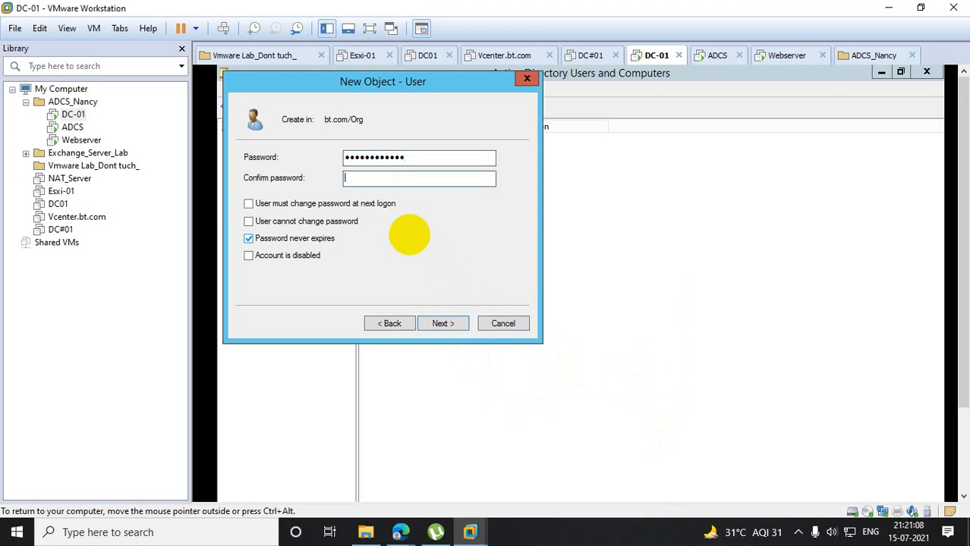
{"action": "type", "text": "Password@"}
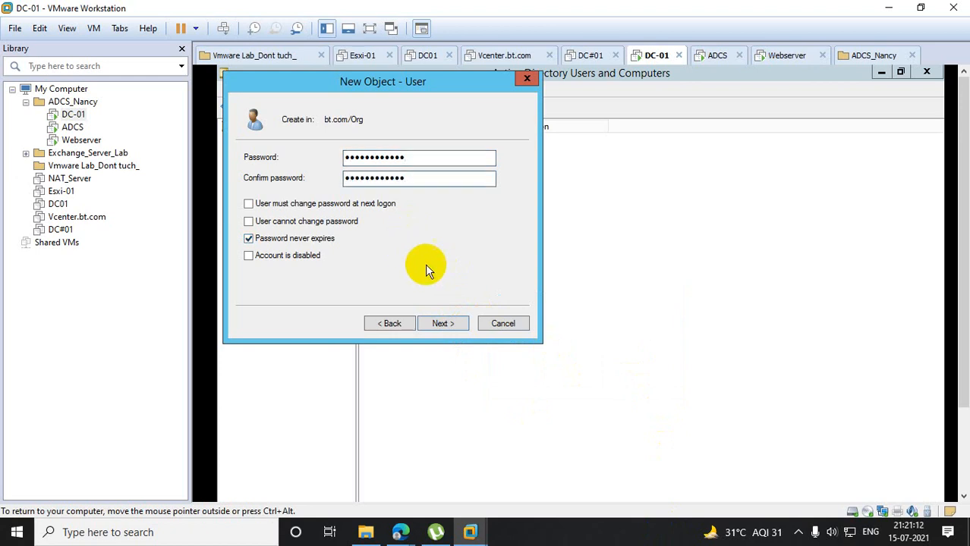
{"action": "left_click", "coordinate": [445, 326]}
{"action": "left_click", "coordinate": [445, 326]}
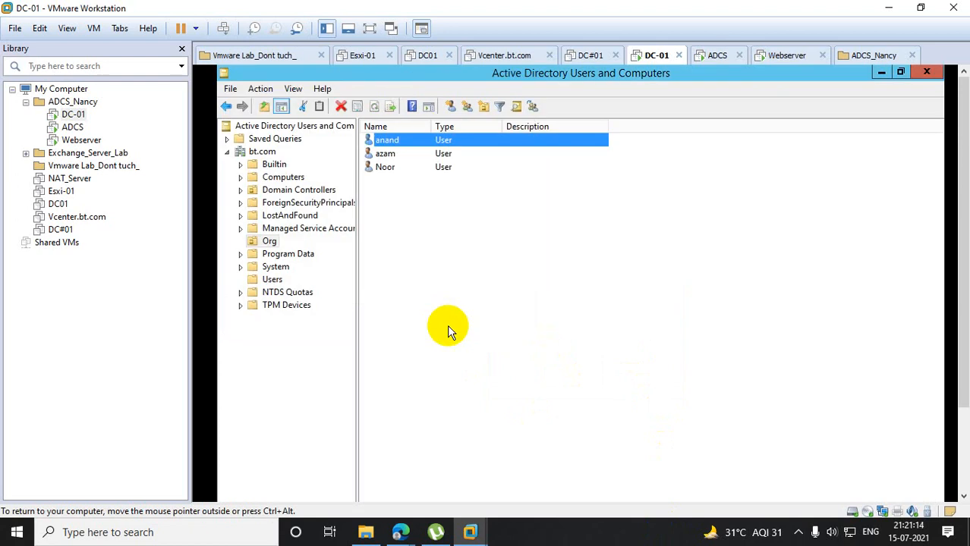
- Move the newly created third user from Org into the Users container of the bt domain
{"action": "right_click", "coordinate": [393, 141]}
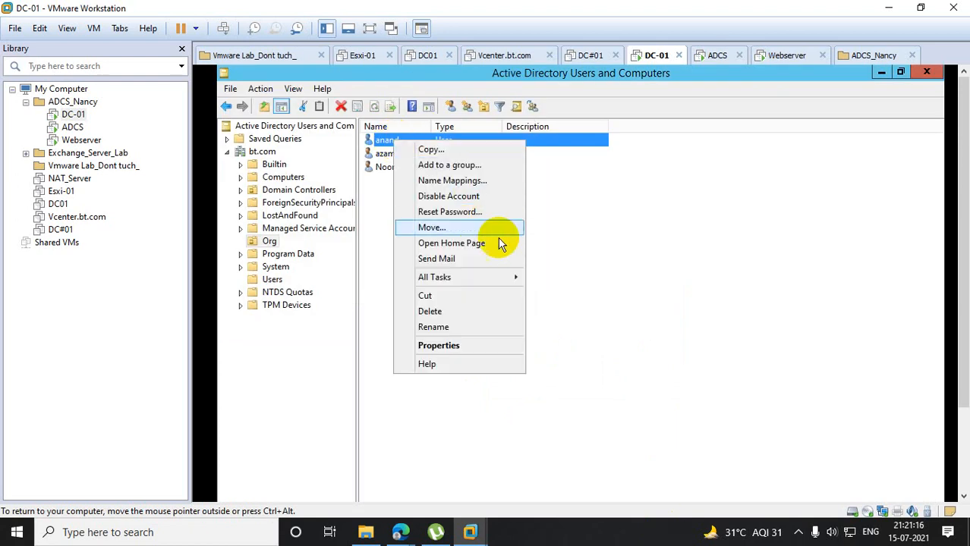
{"action": "left_click", "coordinate": [431, 228]}
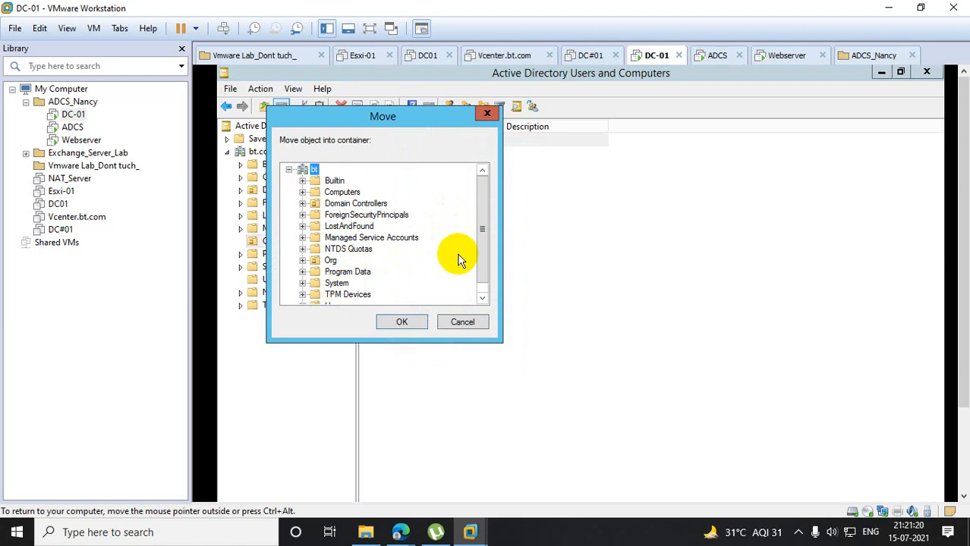
{"action": "left_click_drag", "start_coordinate": [483, 237], "coordinate": [475, 262]}
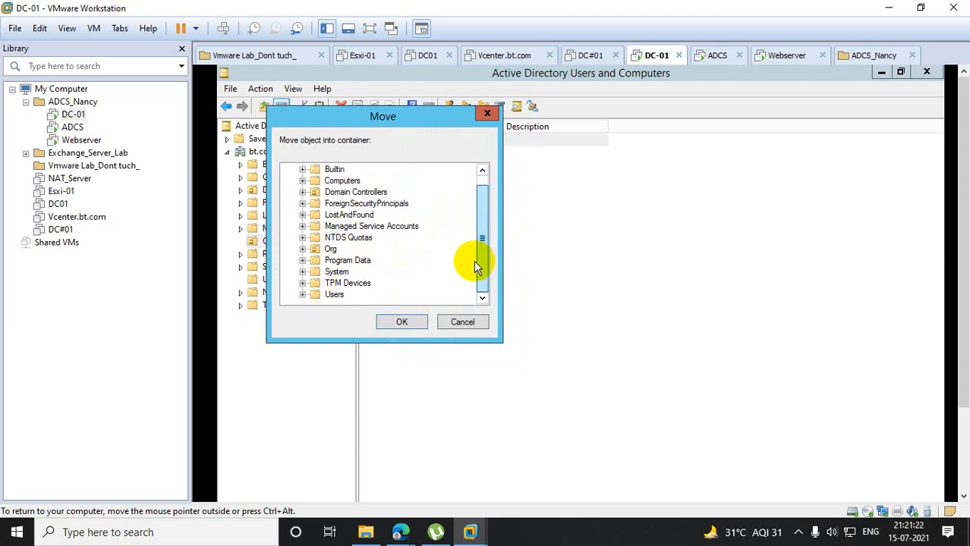
{"action": "left_click", "coordinate": [334, 296]}
{"action": "left_click", "coordinate": [402, 322]}
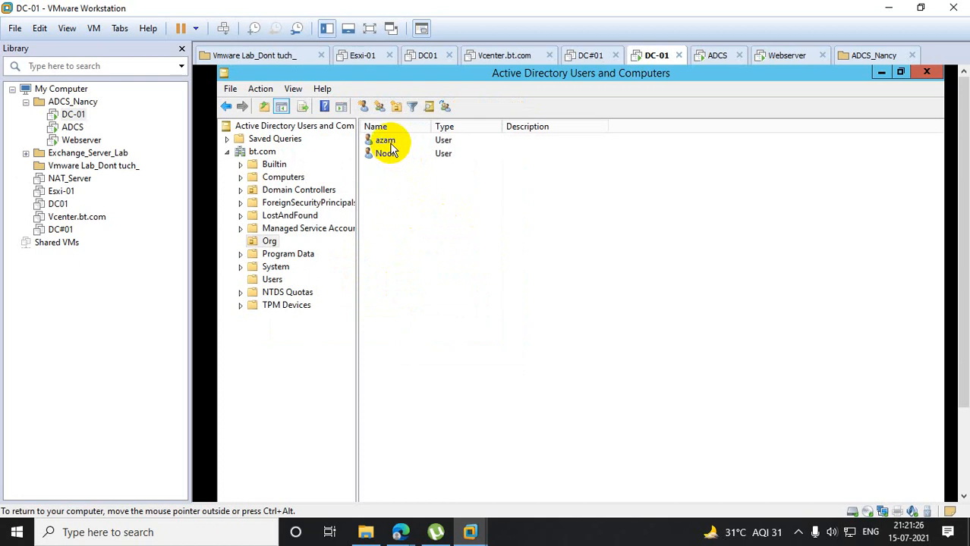
- Add the first user listed in Org to the Domain Admins group and apply the membership change
{"action": "double_click", "coordinate": [384, 141]}
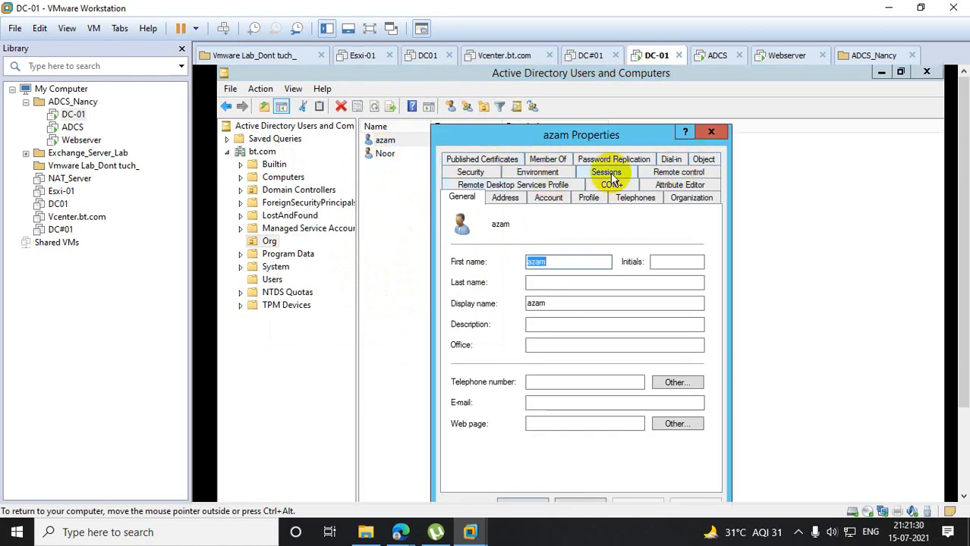
{"action": "left_click", "coordinate": [547, 159]}
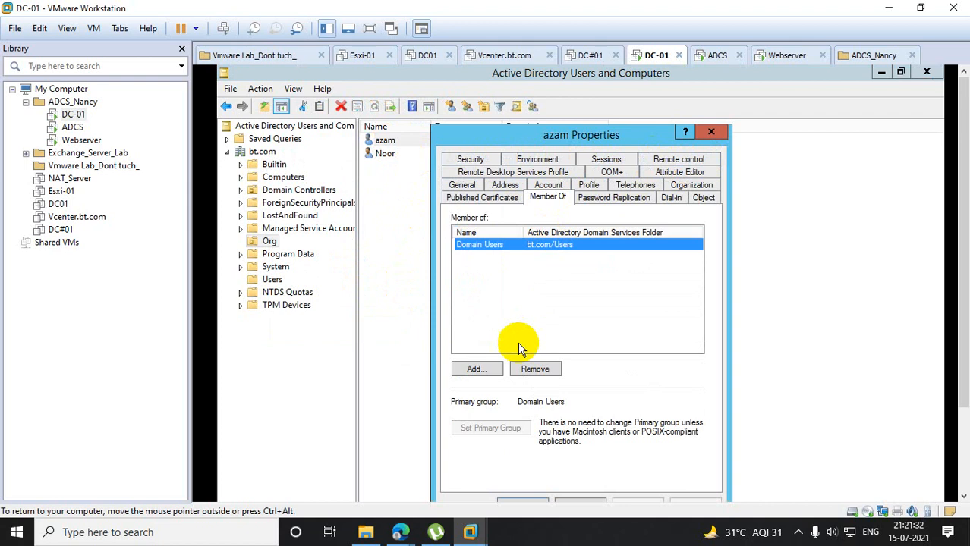
{"action": "left_click", "coordinate": [485, 366]}
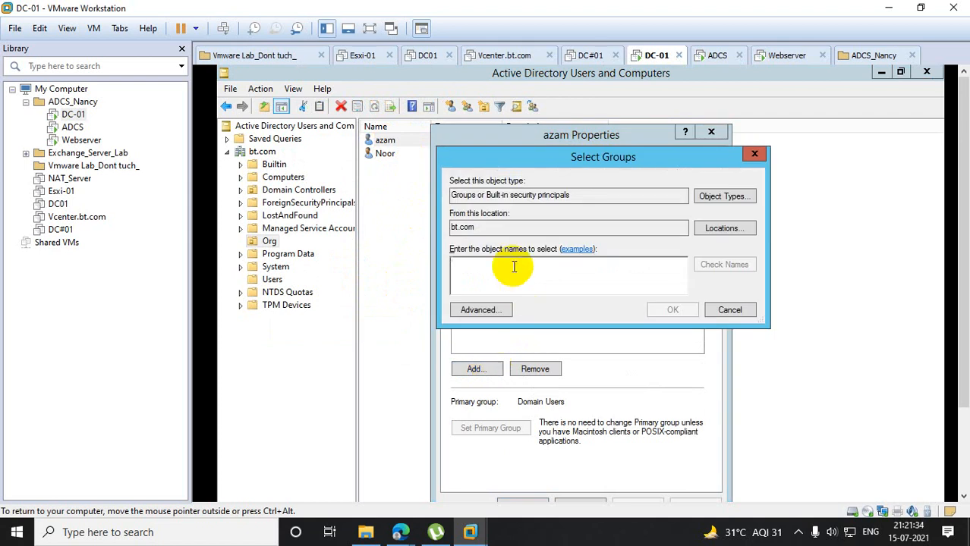
{"action": "type", "text": "domain"}
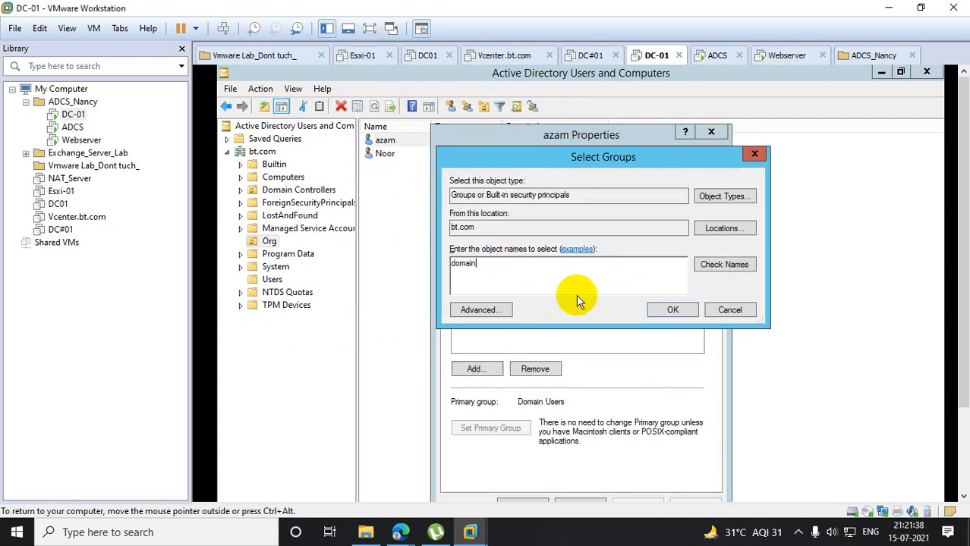
{"action": "type", "text": " adm"}
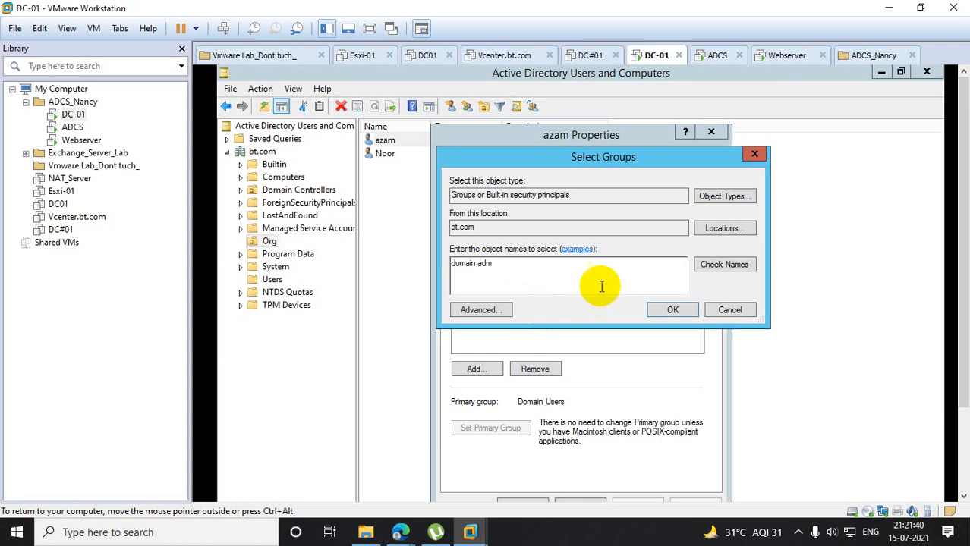
{"action": "left_click", "coordinate": [705, 266]}
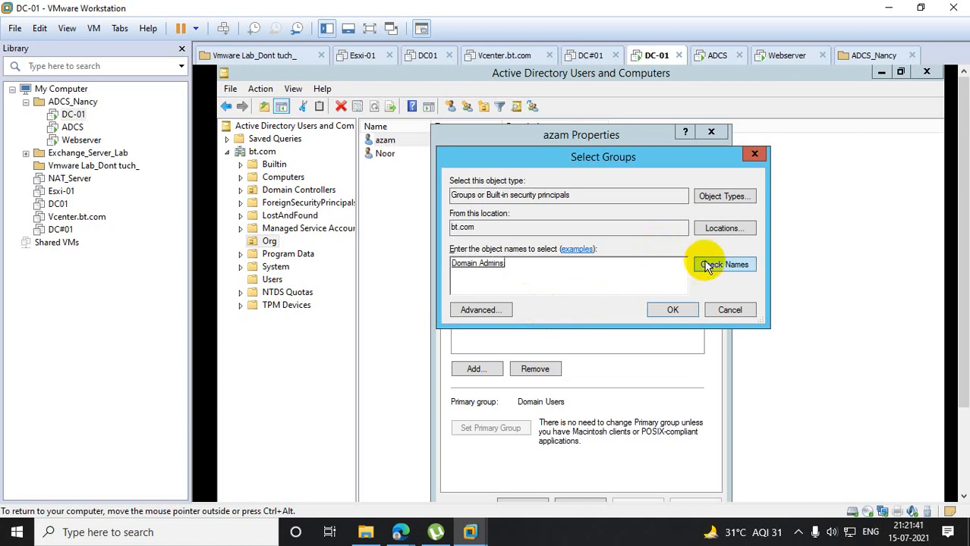
{"action": "left_click", "coordinate": [662, 310]}
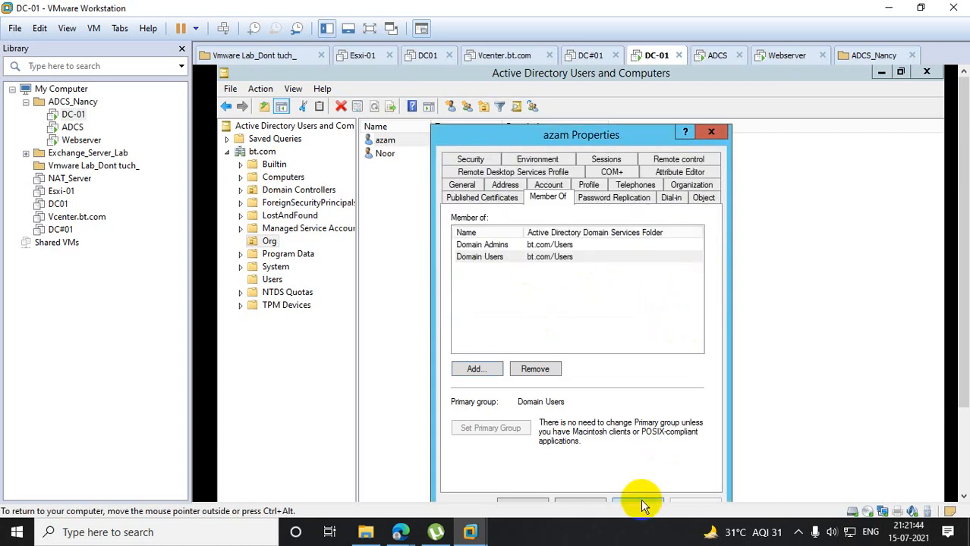
{"action": "left_click", "coordinate": [644, 500]}
{"action": "left_click", "coordinate": [540, 500]}
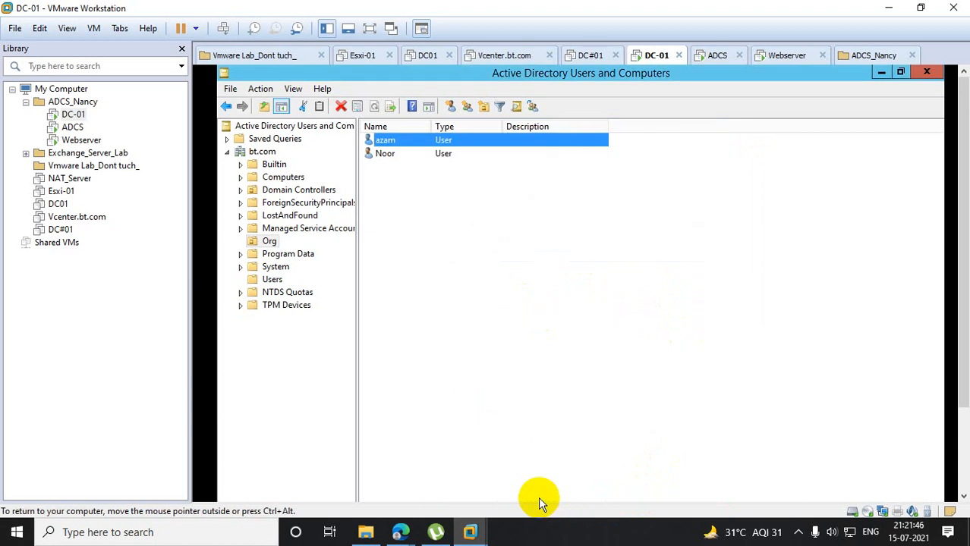
- Add the second user listed in Org to the Domain Admins group and apply the membership change
{"action": "left_click", "coordinate": [387, 154]}
{"action": "right_click", "coordinate": [387, 156]}
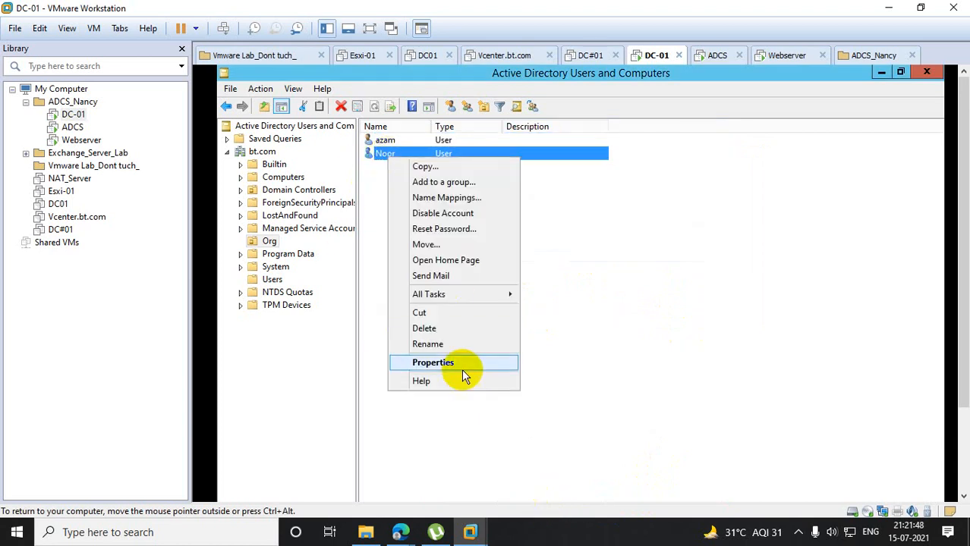
{"action": "left_click", "coordinate": [444, 364]}
{"action": "left_click", "coordinate": [538, 161]}
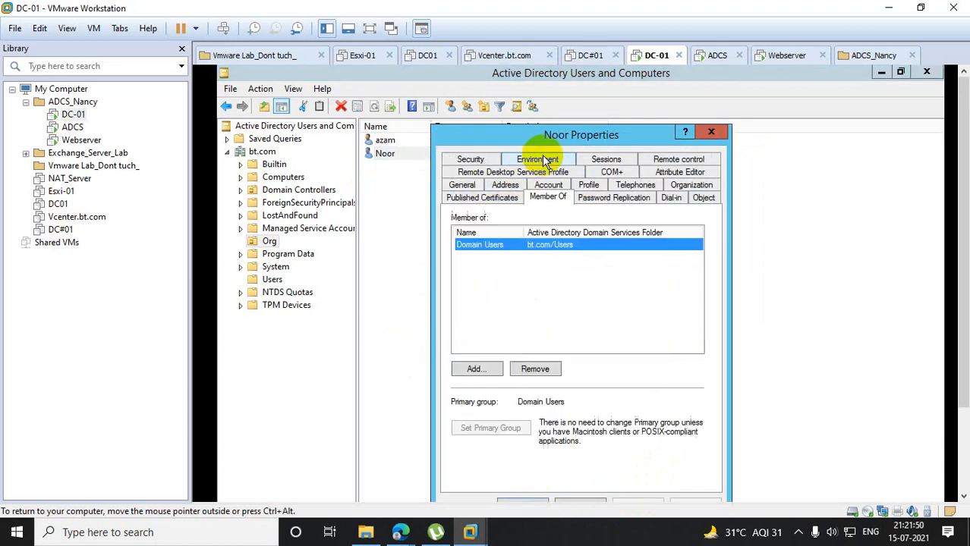
{"action": "left_click", "coordinate": [477, 369]}
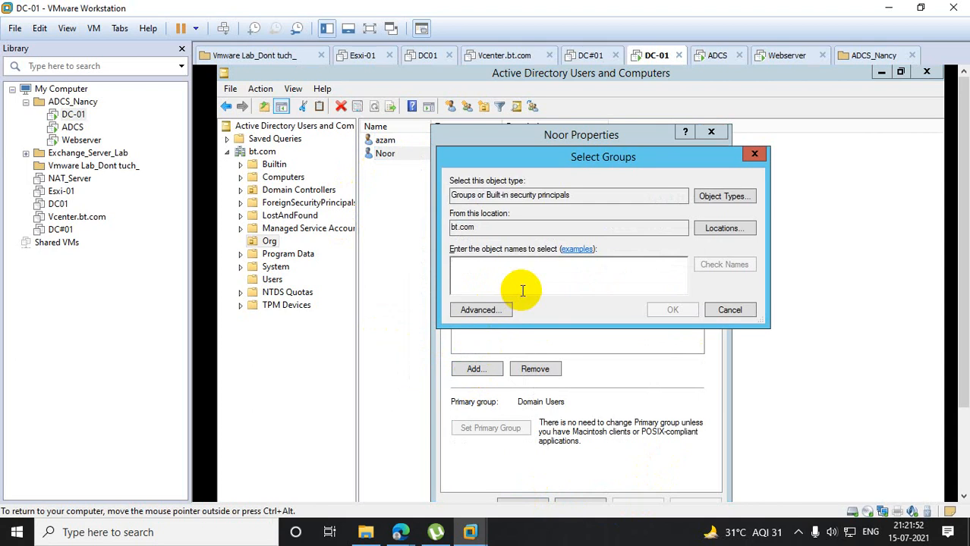
{"action": "type", "text": "domain admin"}
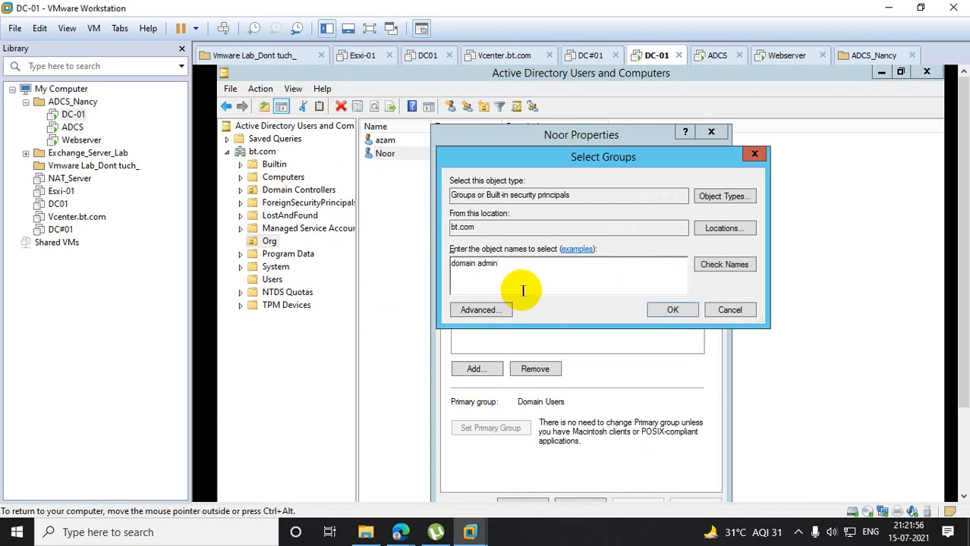
{"action": "left_click", "coordinate": [718, 268]}
{"action": "left_click", "coordinate": [663, 305]}
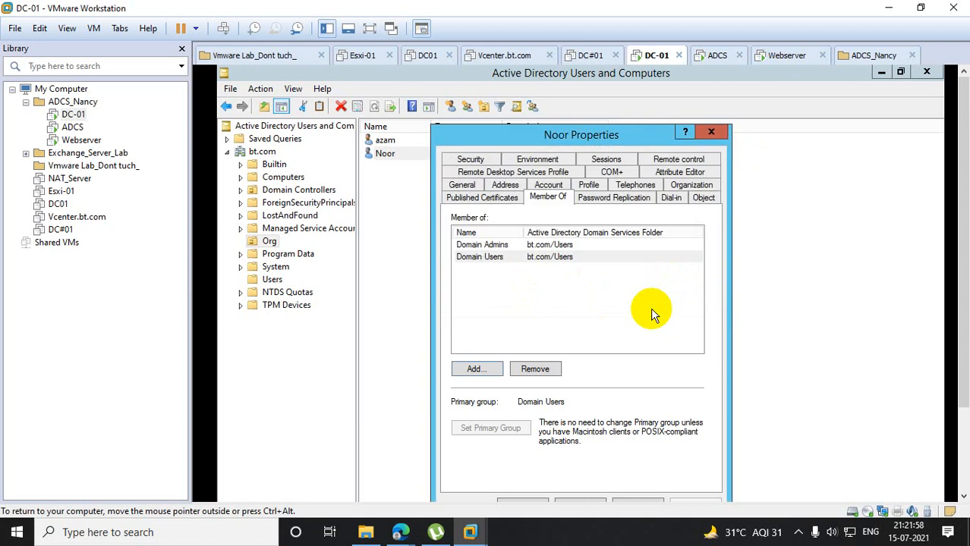
{"action": "left_click_drag", "start_coordinate": [964, 300], "coordinate": [963, 374]}
{"action": "left_click", "coordinate": [642, 414]}
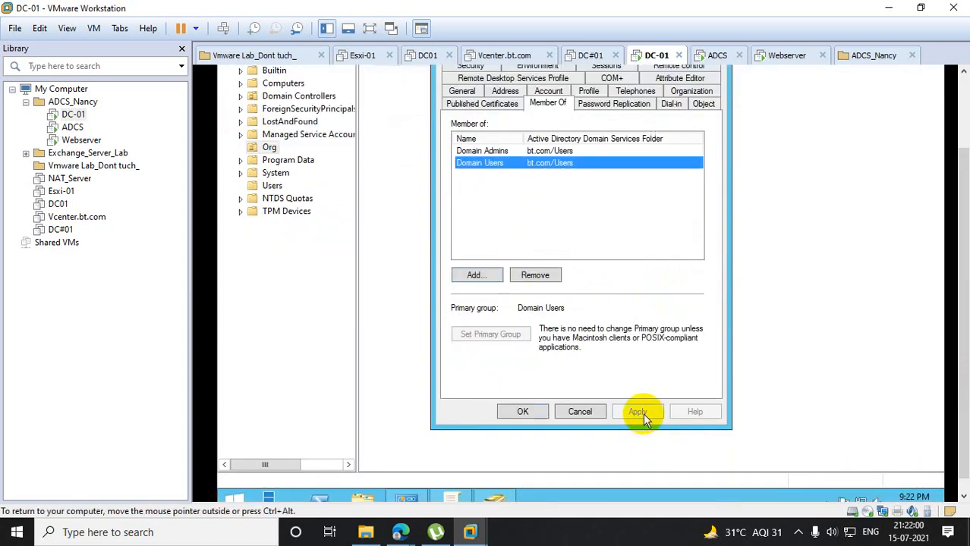
{"action": "left_click", "coordinate": [522, 412]}
- Close Active Directory Users and Computers and the other window still open on the DC-01 server desktop
{"action": "left_click_drag", "start_coordinate": [963, 264], "coordinate": [964, 192]}
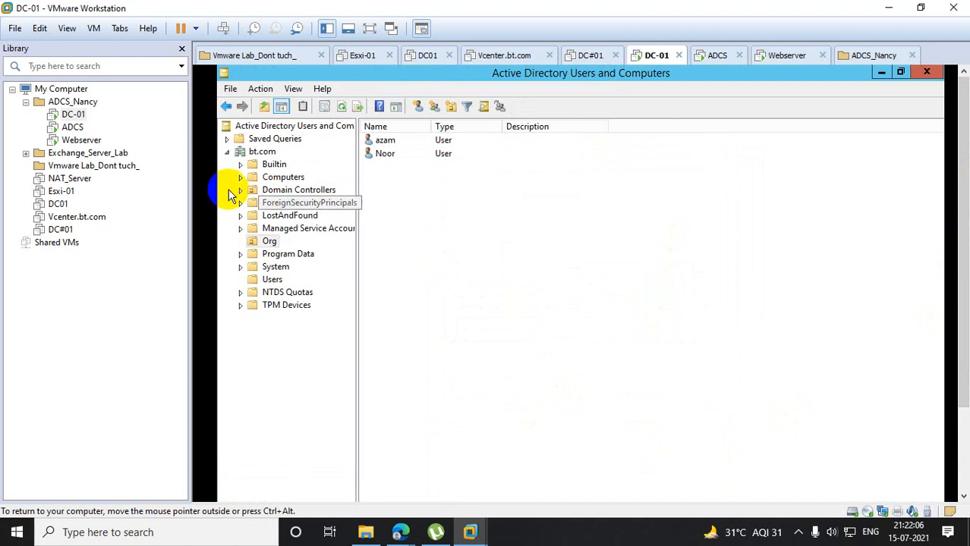
{"action": "left_click", "coordinate": [926, 73]}
{"action": "left_click", "coordinate": [925, 74]}
{"action": "left_click", "coordinate": [866, 127]}
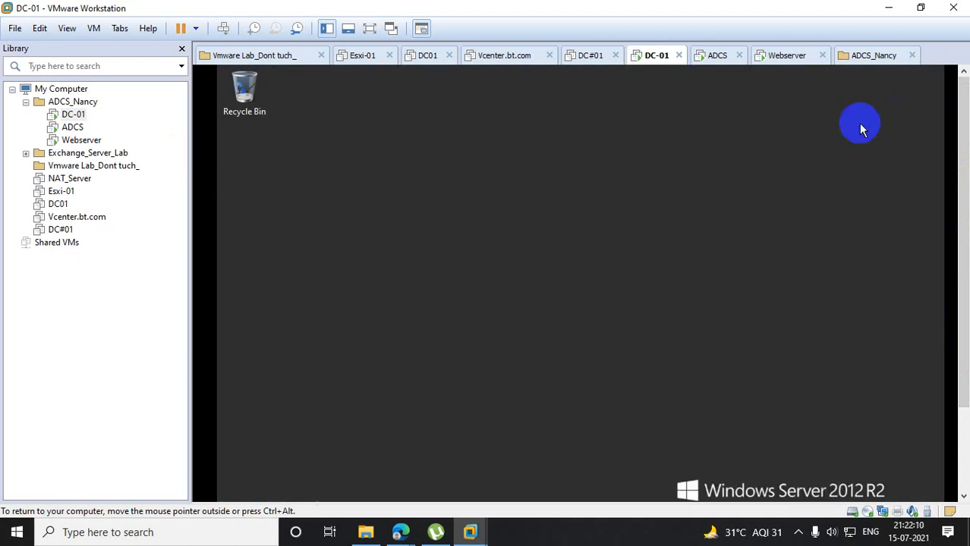
- Open an elevated PowerShell session on DC-01 and force a policy refresh with gpupdate /force
{"action": "left_click_drag", "start_coordinate": [964, 132], "coordinate": [964, 254]}
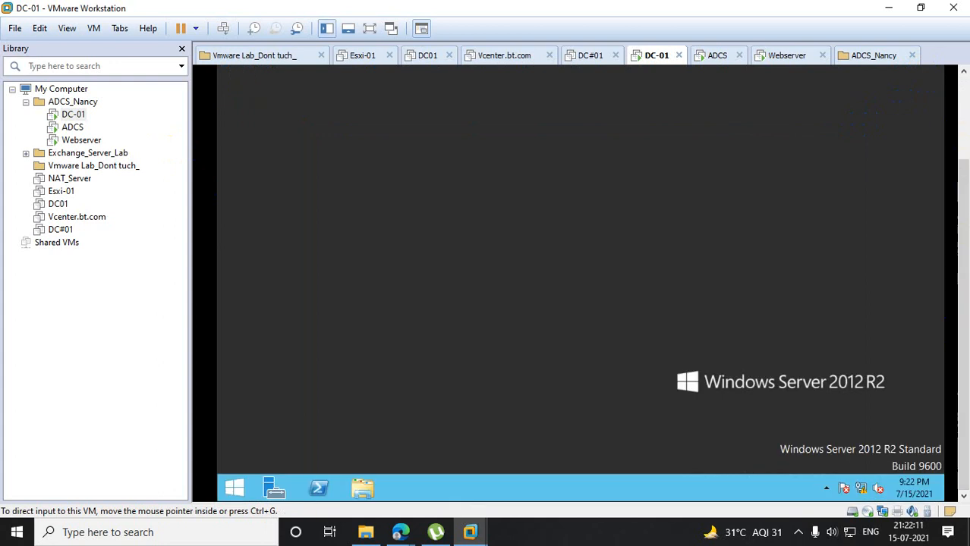
{"action": "right_click", "coordinate": [321, 493]}
{"action": "left_click", "coordinate": [305, 368]}
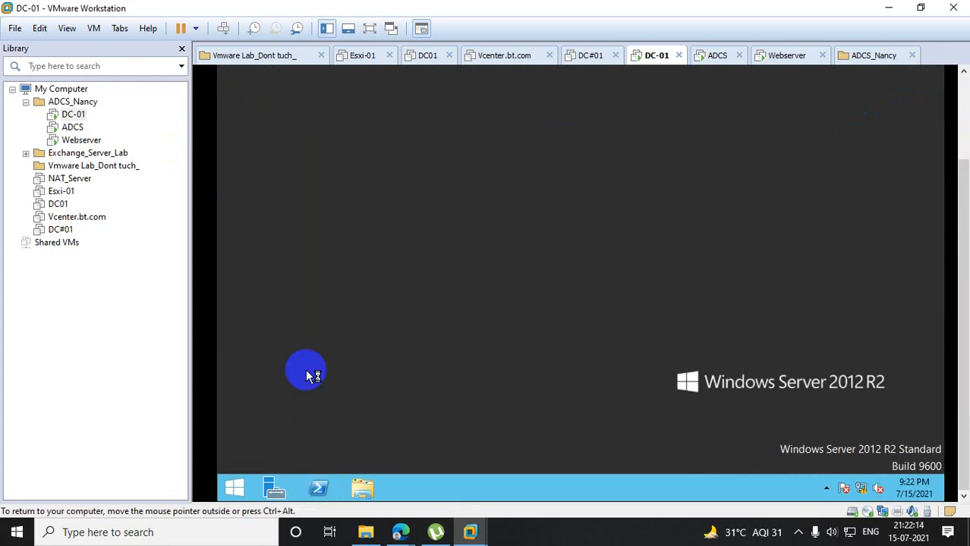
{"action": "left_click", "coordinate": [654, 244]}
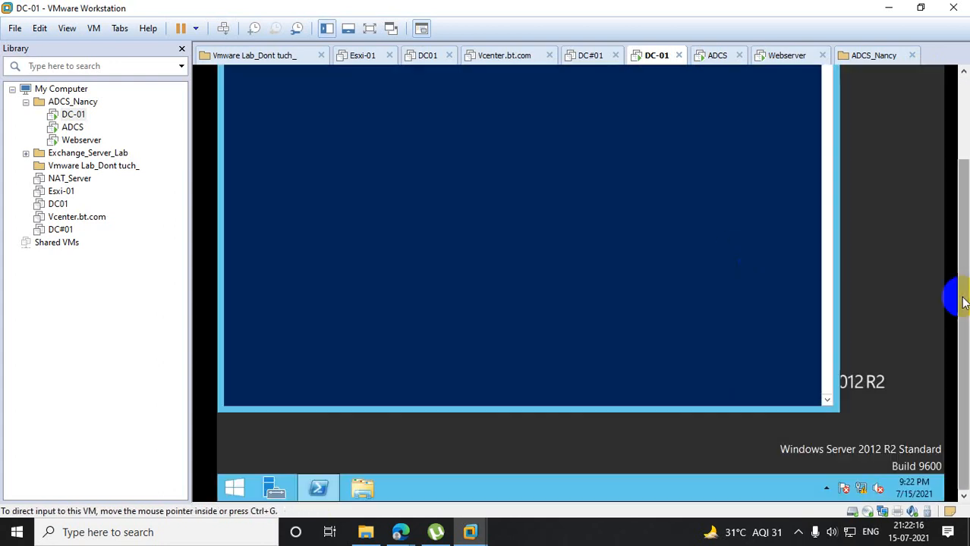
{"action": "left_click", "coordinate": [560, 279]}
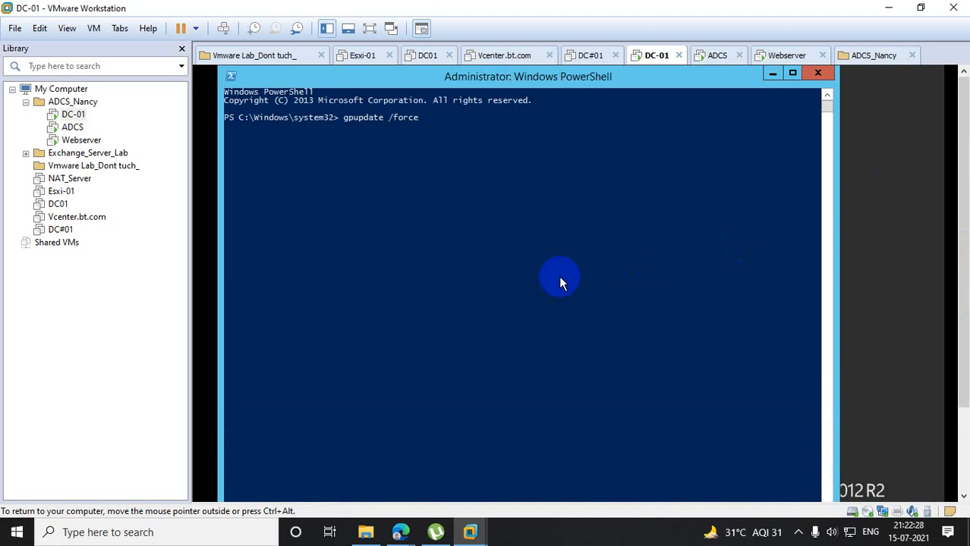
{"action": "key", "text": "Return"}
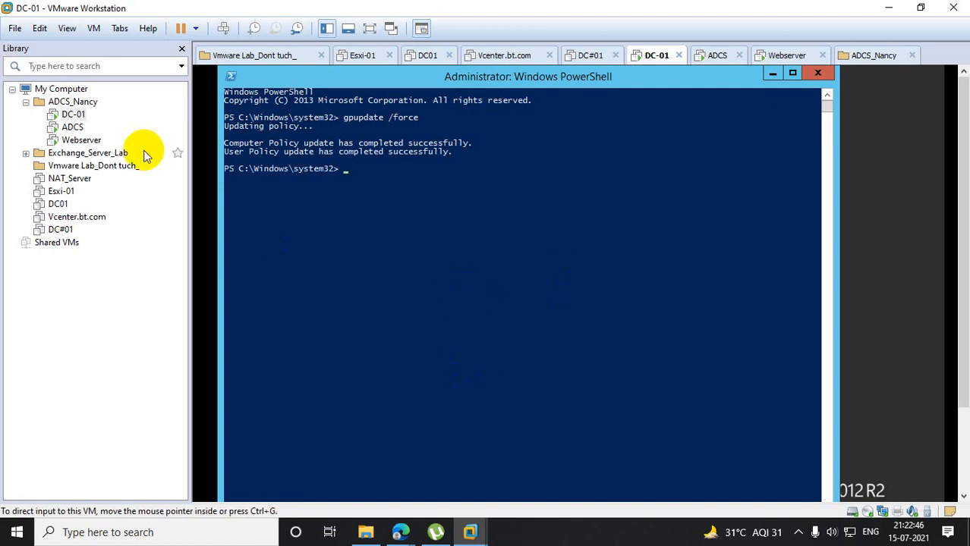
- Switch to the Webserver virtual machine and leave the locked adcs session by choosing to switch user
{"action": "left_click", "coordinate": [70, 128]}
{"action": "left_click", "coordinate": [76, 141]}
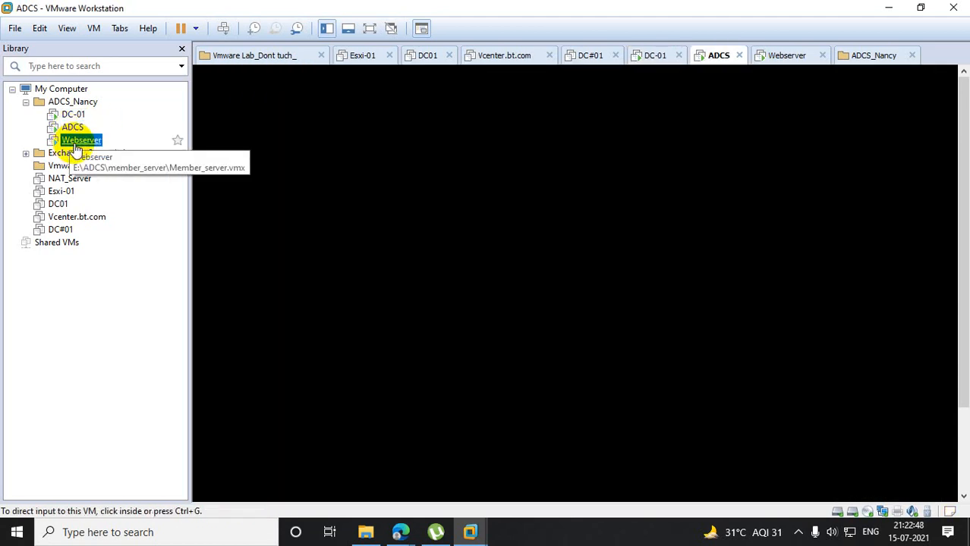
{"action": "right_click", "coordinate": [73, 141]}
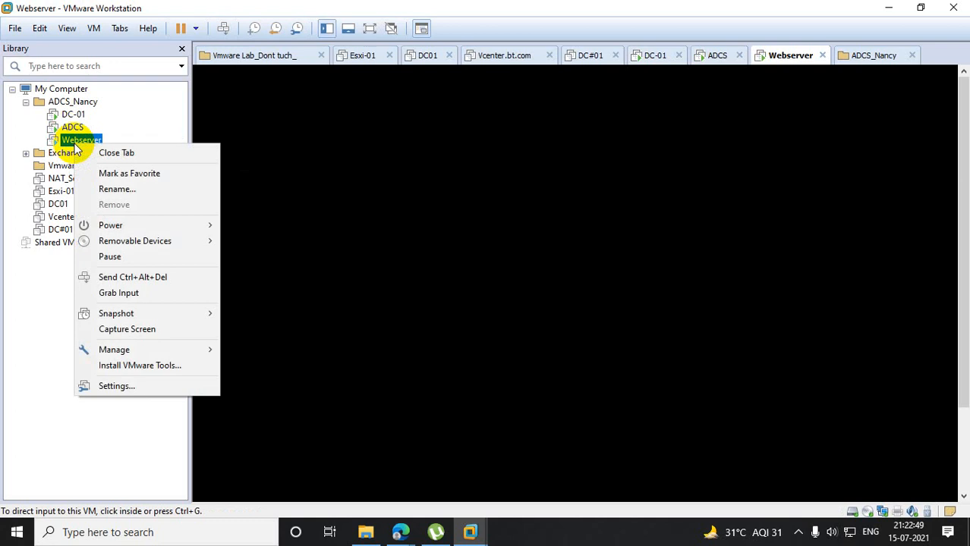
{"action": "left_click", "coordinate": [140, 281]}
{"action": "left_click", "coordinate": [558, 269]}
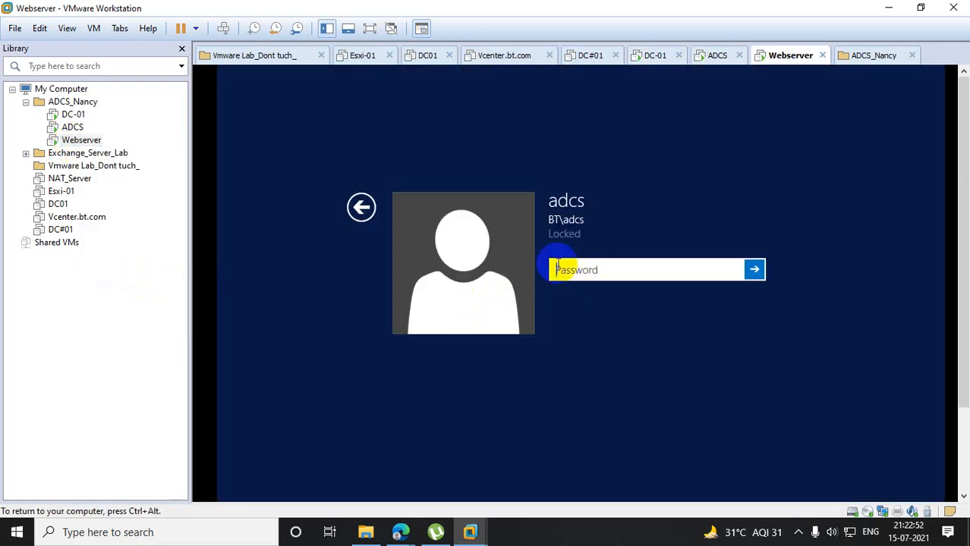
{"action": "left_click", "coordinate": [359, 206]}
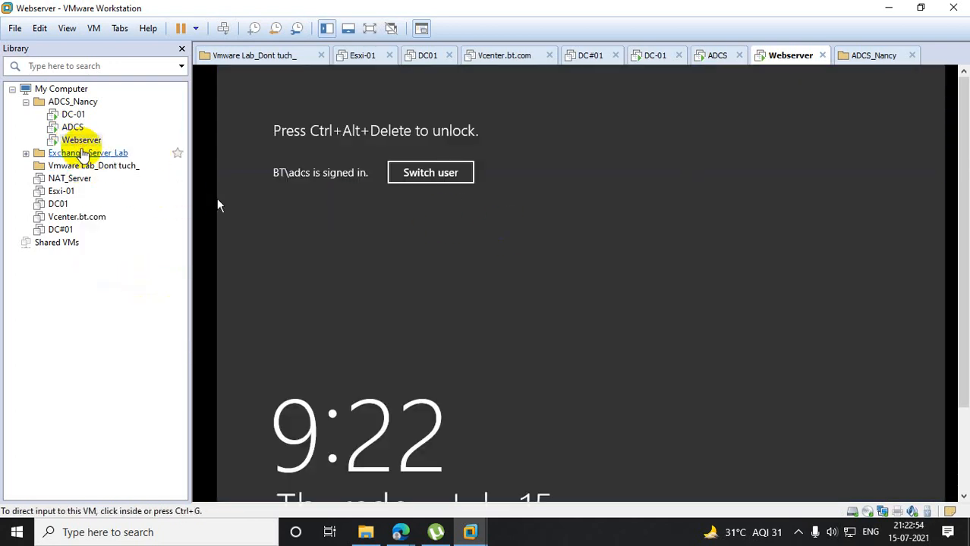
{"action": "right_click", "coordinate": [85, 141]}
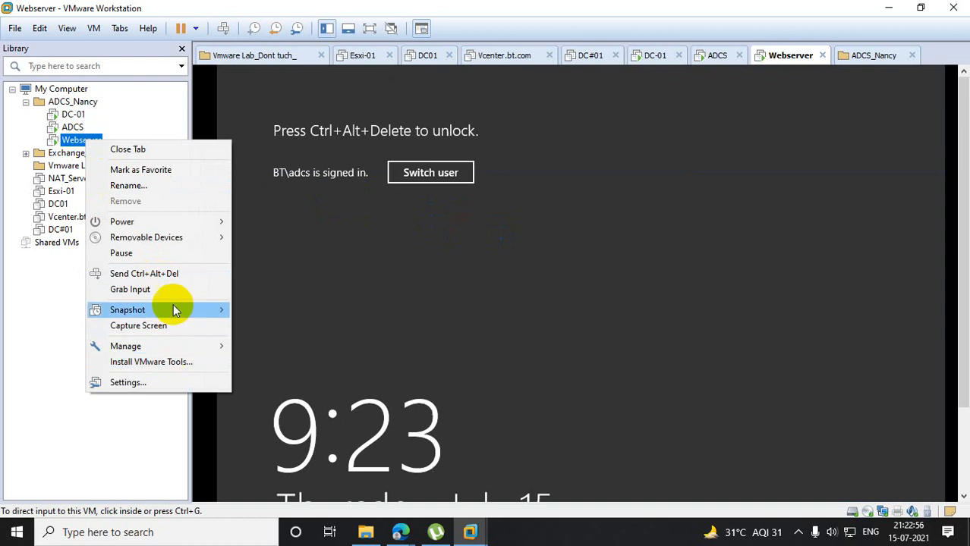
{"action": "left_click", "coordinate": [164, 274]}
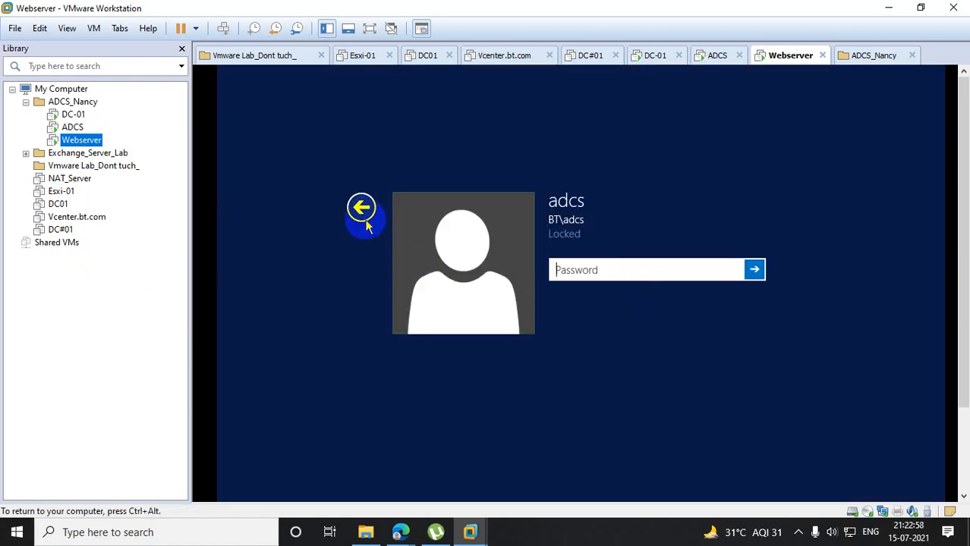
{"action": "left_click", "coordinate": [361, 208]}
{"action": "left_click", "coordinate": [424, 179]}
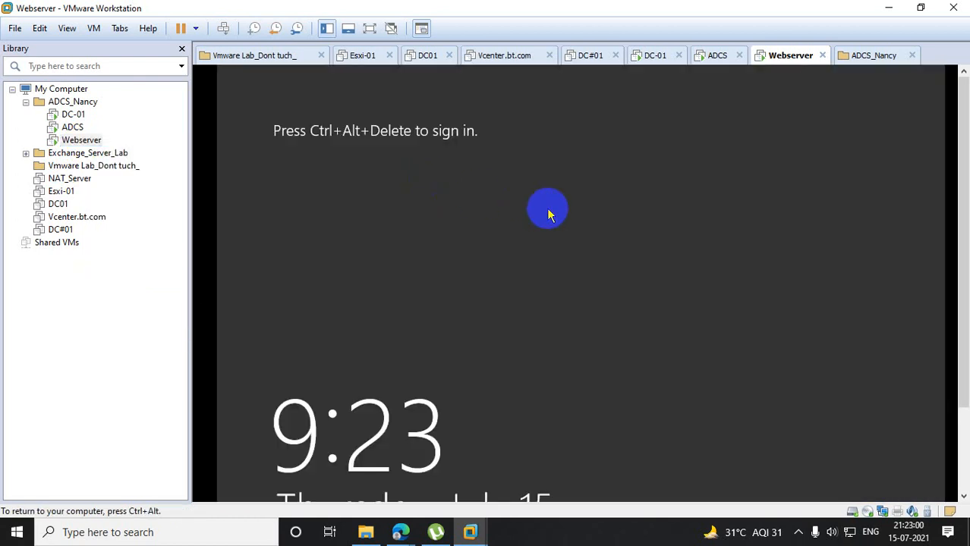
- Sign in to Webserver on the BT domain with a test user's name and account password
{"action": "right_click", "coordinate": [91, 141]}
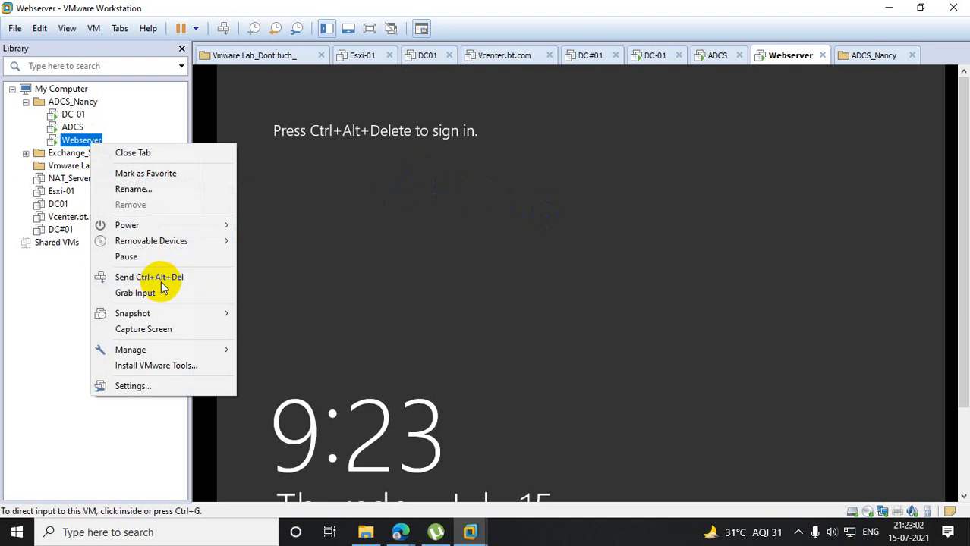
{"action": "left_click", "coordinate": [161, 281]}
{"action": "left_click", "coordinate": [673, 269]}
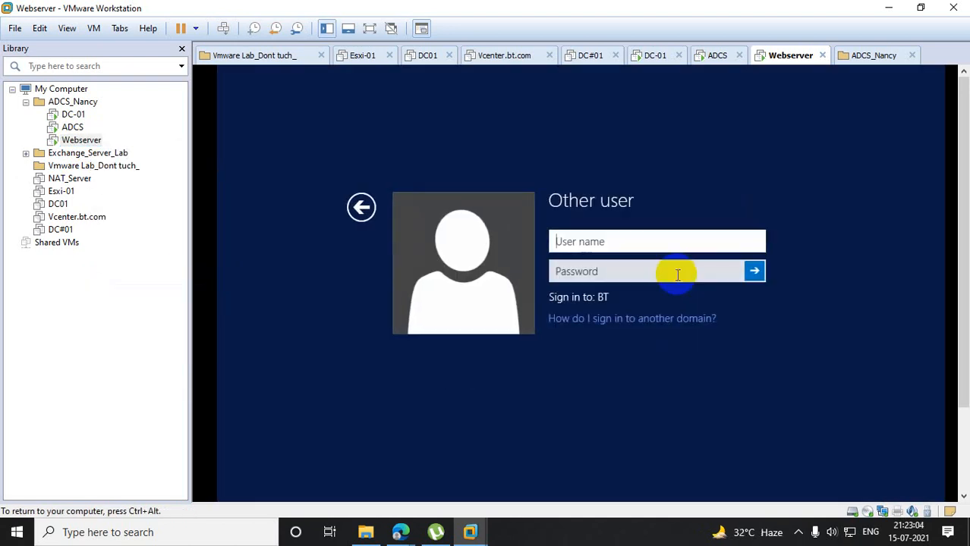
{"action": "type", "text": "anand"}
{"action": "key", "text": "Tab"}
{"action": "type", "text": "P"}
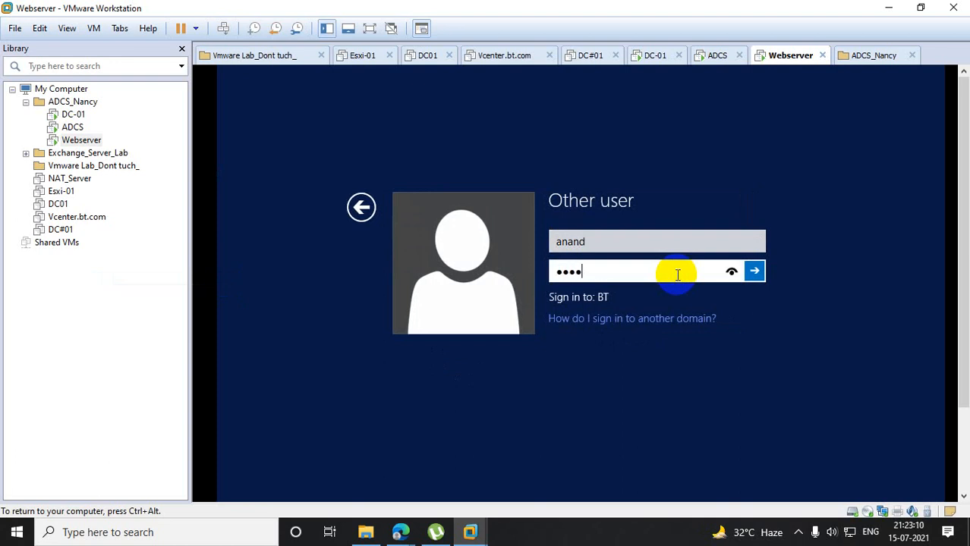
{"action": "type", "text": "assword@123"}
{"action": "key", "text": "Return"}
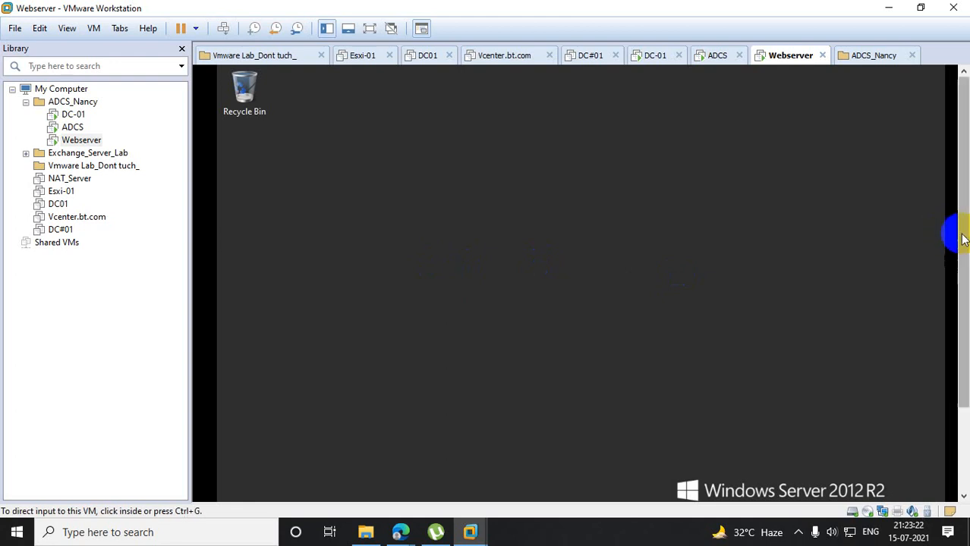
- Run rsop.msc on Webserver to generate the signed-in user's Resultant Set of Policy, dismissing any error dialog
{"action": "left_click_drag", "start_coordinate": [964, 238], "coordinate": [963, 326]}
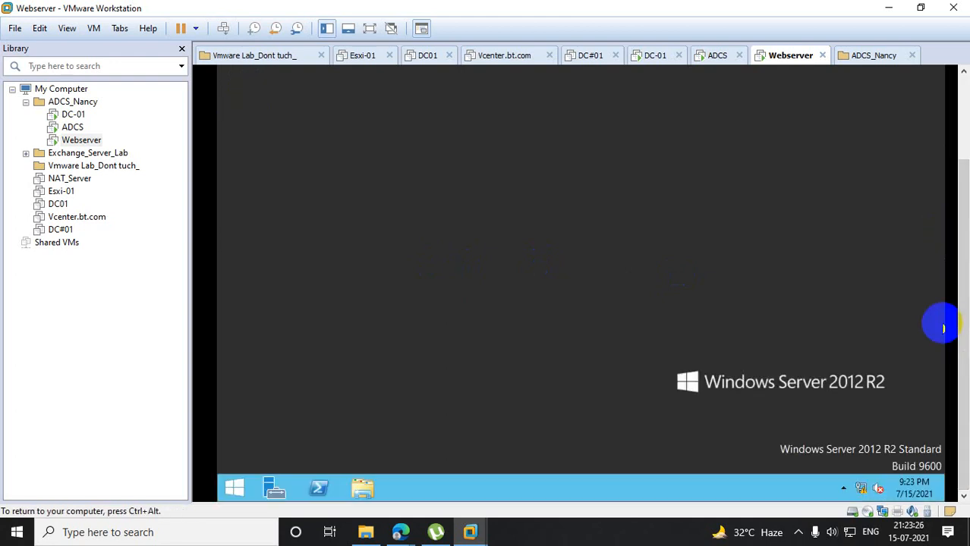
{"action": "right_click", "coordinate": [245, 484]}
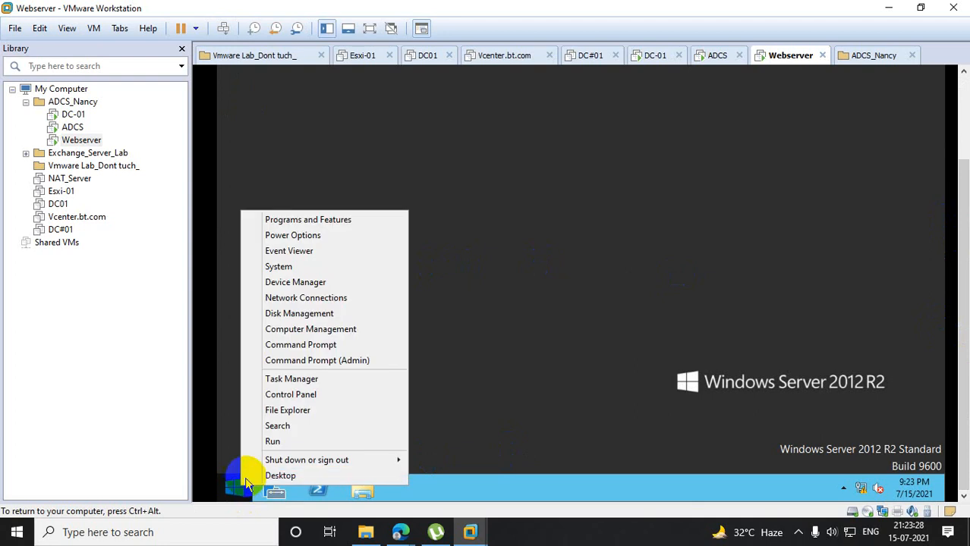
{"action": "left_click", "coordinate": [306, 442]}
{"action": "type", "text": "rsop.m"}
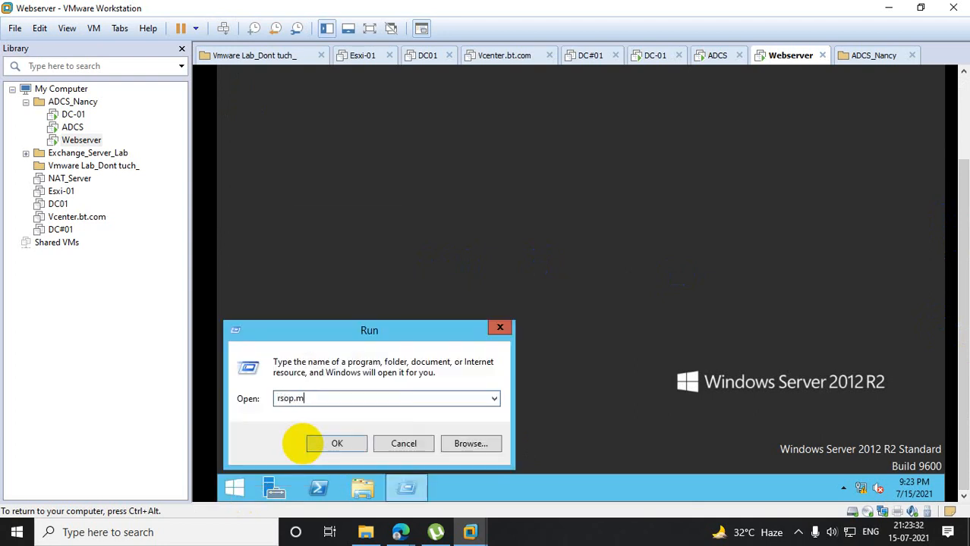
{"action": "type", "text": "sc"}
{"action": "left_click", "coordinate": [308, 443]}
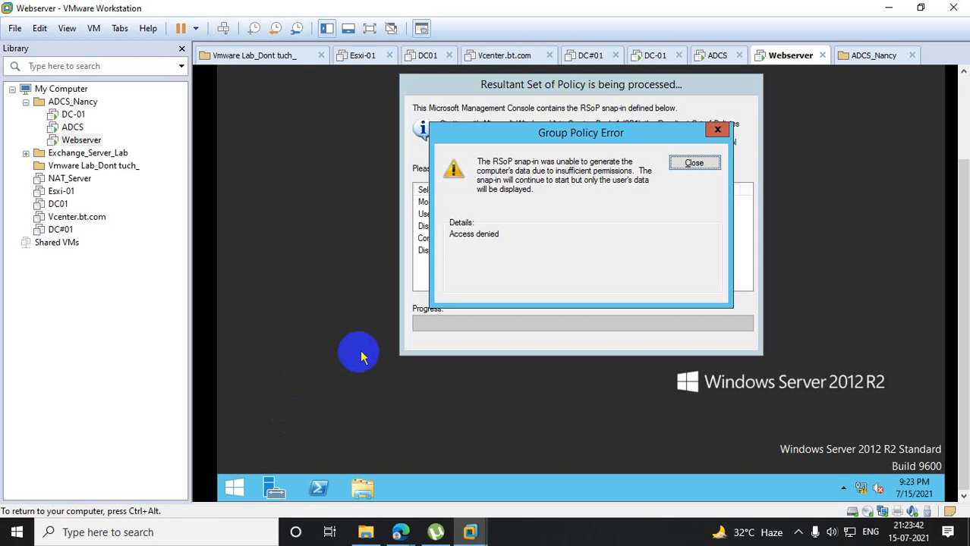
{"action": "left_click", "coordinate": [693, 163]}
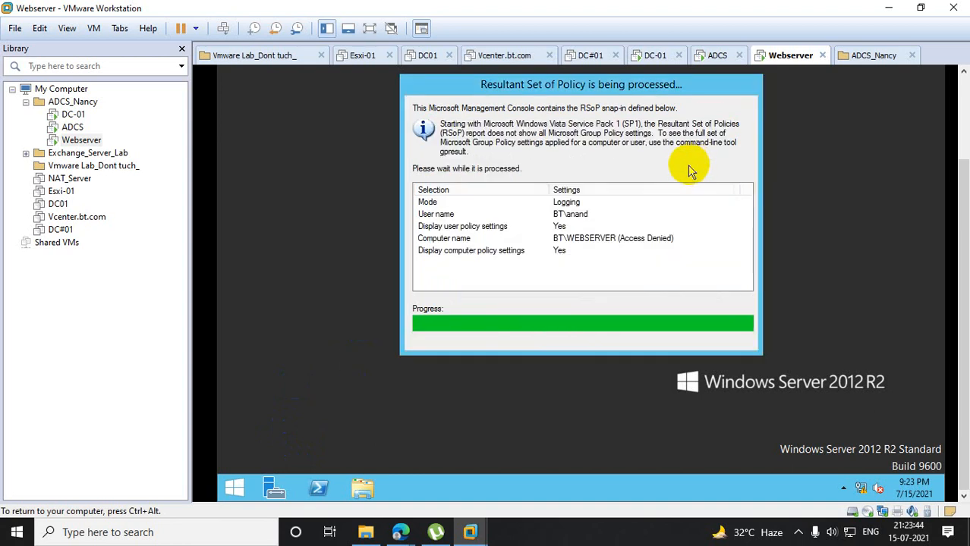
- Check the Group Policy Objects listed in the User Configuration properties, then close Resultant Set of Policy
{"action": "left_click_drag", "start_coordinate": [957, 208], "coordinate": [963, 133]}
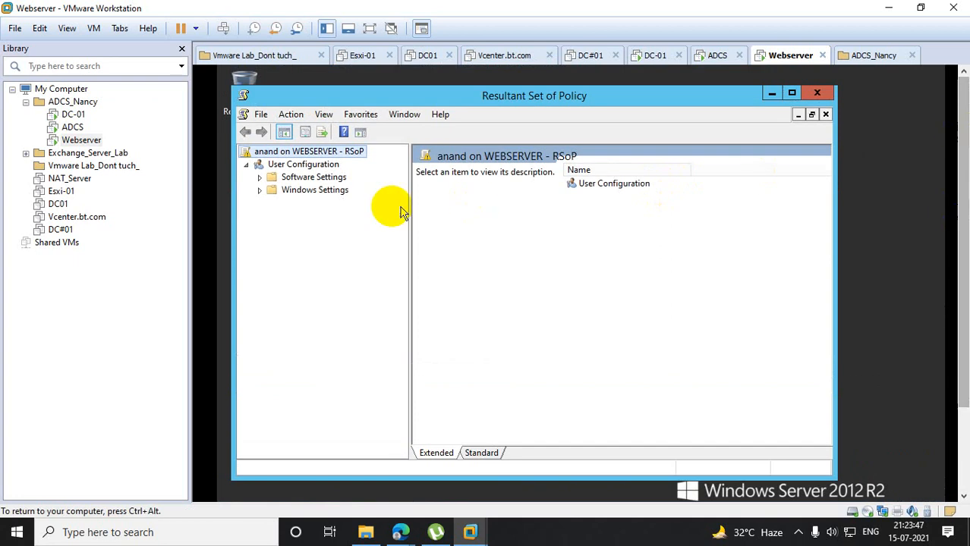
{"action": "right_click", "coordinate": [303, 173]}
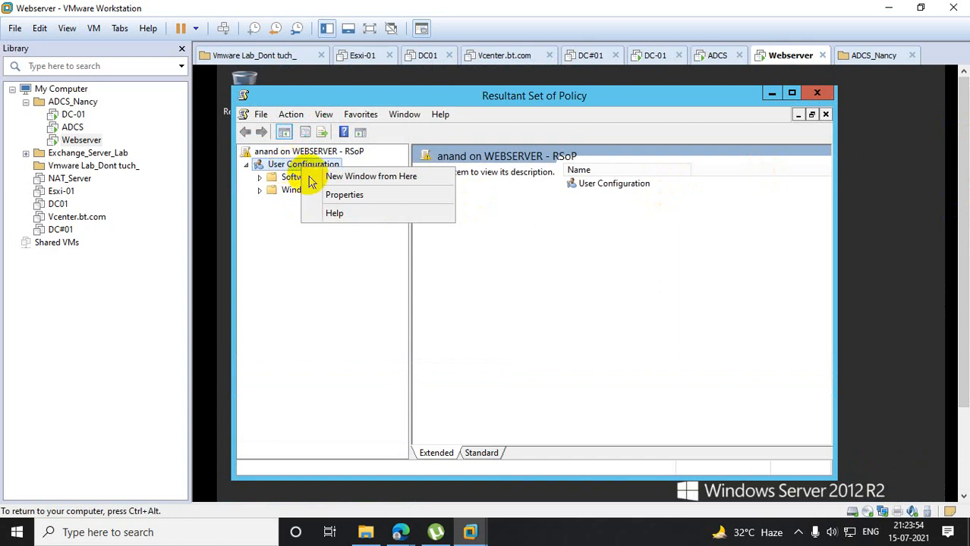
{"action": "left_click", "coordinate": [331, 199]}
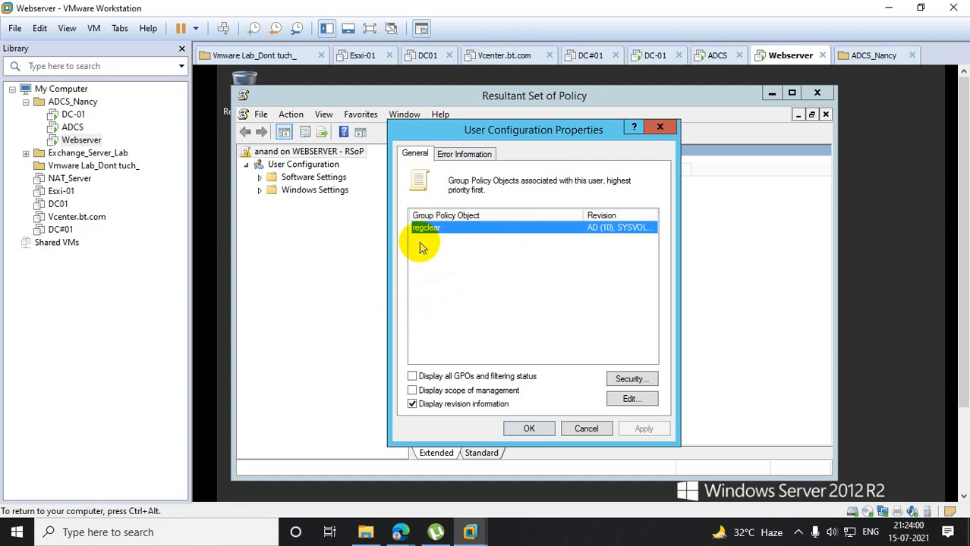
{"action": "left_click", "coordinate": [659, 128]}
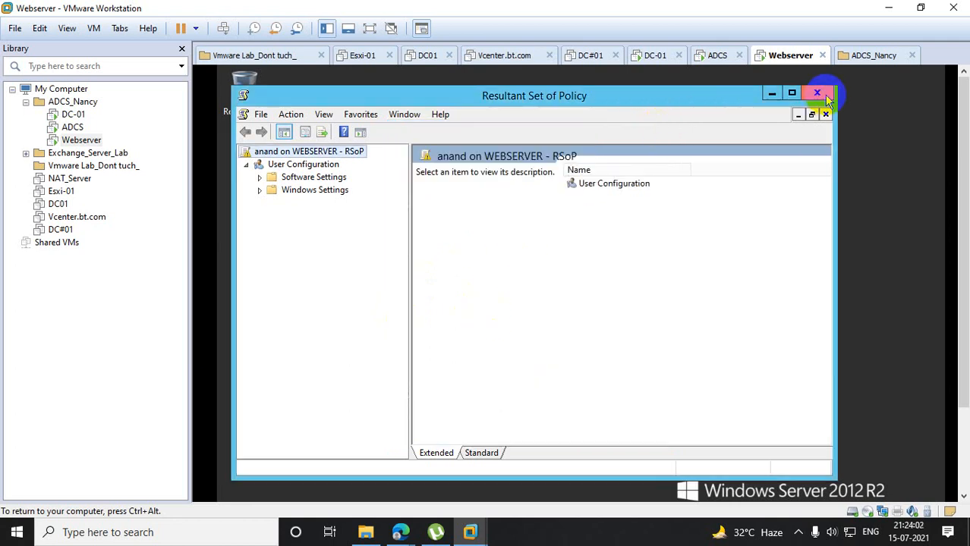
{"action": "left_click", "coordinate": [817, 93]}
{"action": "left_click", "coordinate": [528, 333]}
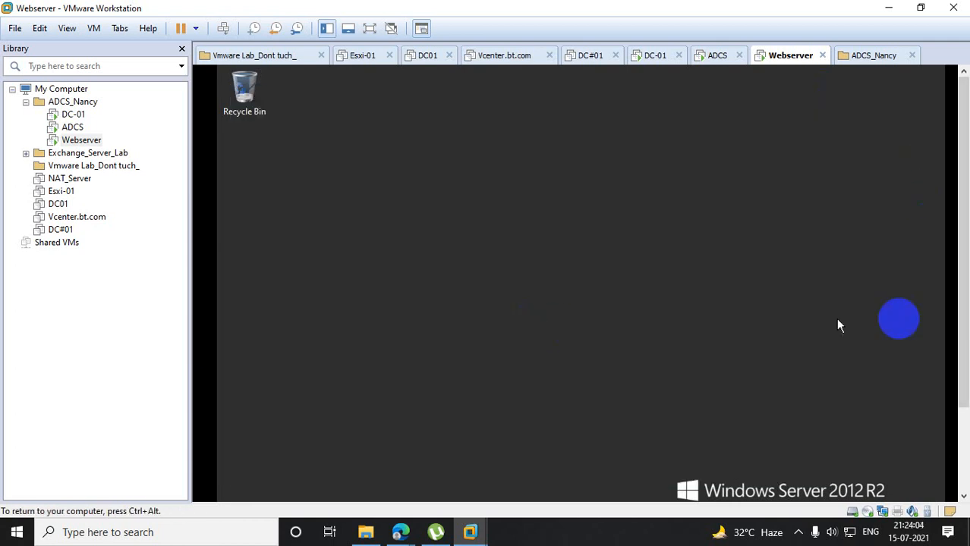
- Sign the current test user out of Webserver with a Run command
{"action": "left_click_drag", "start_coordinate": [952, 256], "coordinate": [952, 373]}
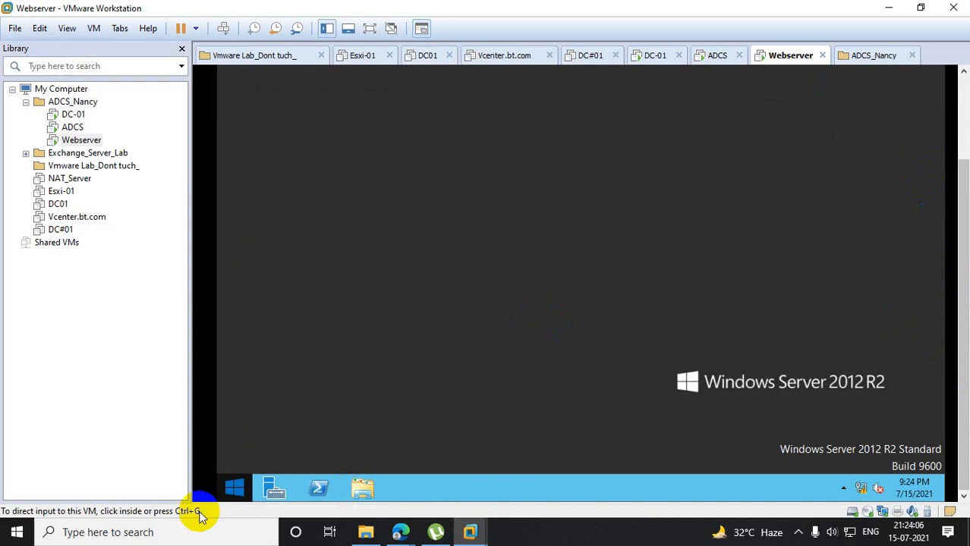
{"action": "right_click", "coordinate": [231, 487]}
{"action": "left_click", "coordinate": [262, 442]}
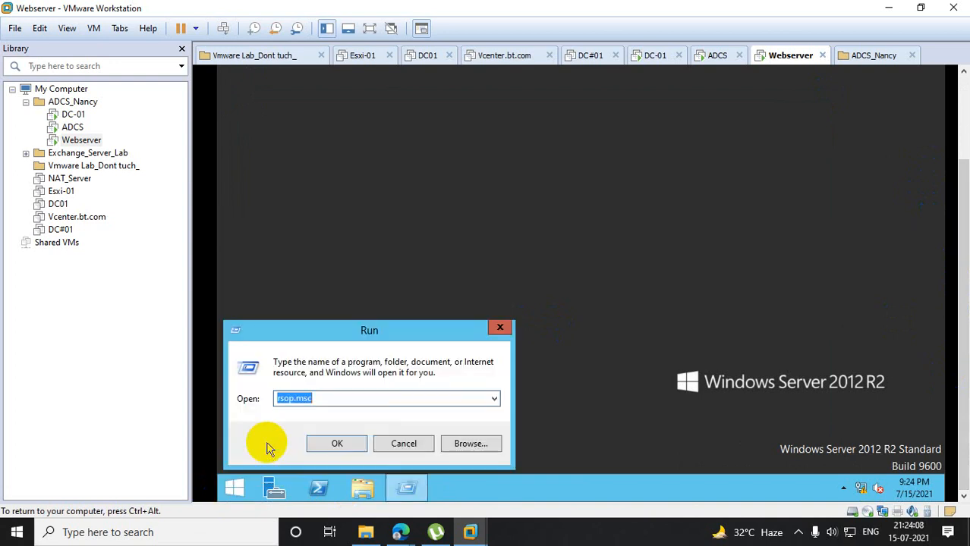
{"action": "type", "text": "logoff"}
{"action": "key", "text": "Return"}
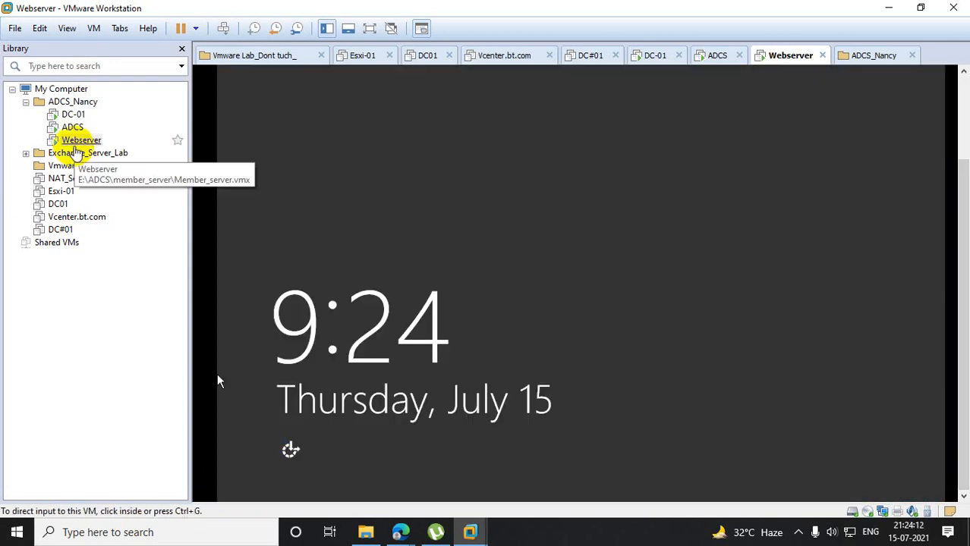
- Try to sign in to Webserver as Other user with a different test user's name and account password
{"action": "right_click", "coordinate": [77, 141]}
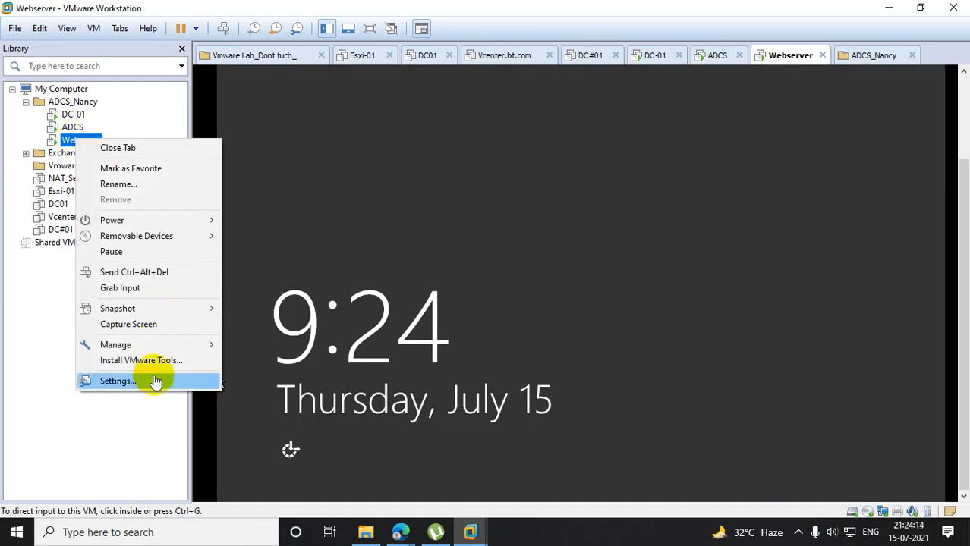
{"action": "left_click", "coordinate": [161, 273]}
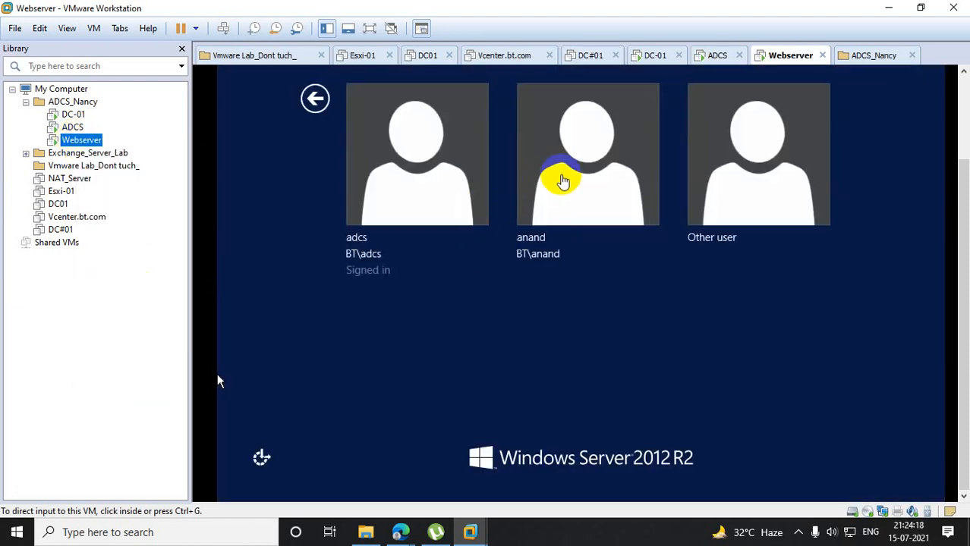
{"action": "left_click", "coordinate": [714, 156]}
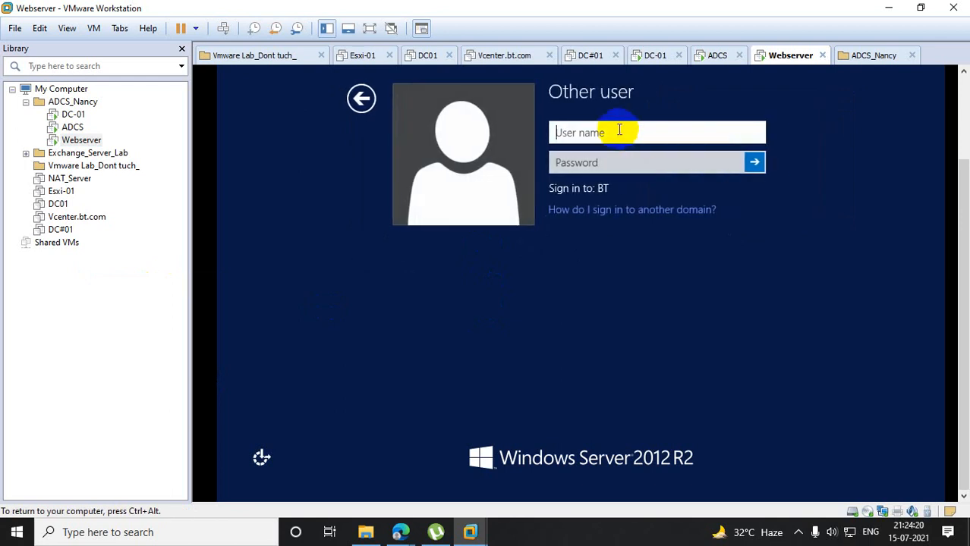
{"action": "type", "text": "azam"}
{"action": "key", "text": "Tab"}
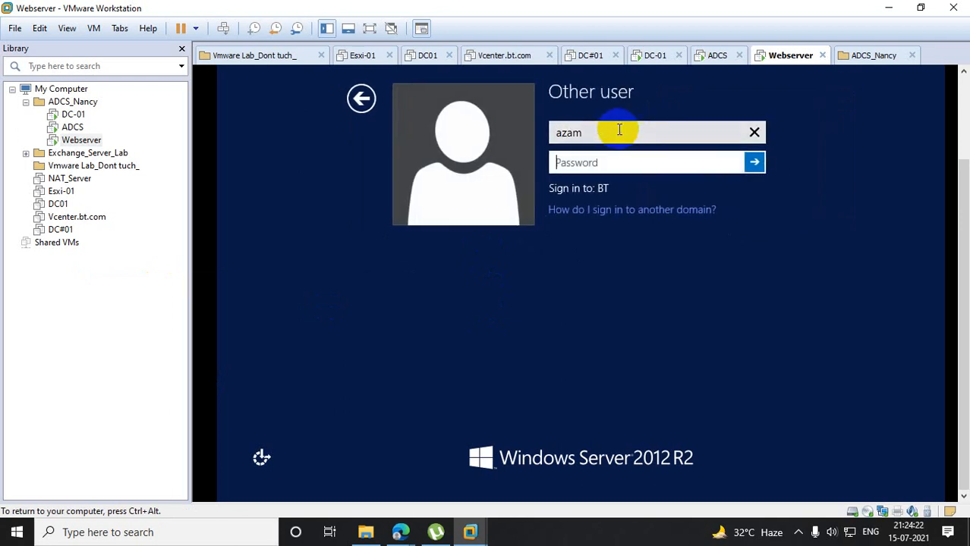
{"action": "type", "text": "P@ssw0rd"}
{"action": "key", "text": "Return"}
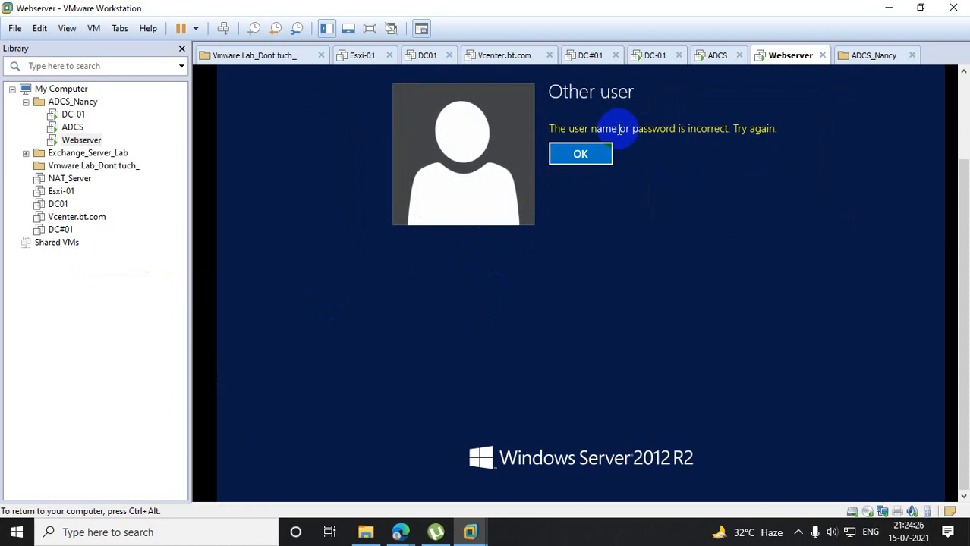
- Re-enter the account password for the same test user and sign in to Webserver
{"action": "left_click", "coordinate": [583, 155]}
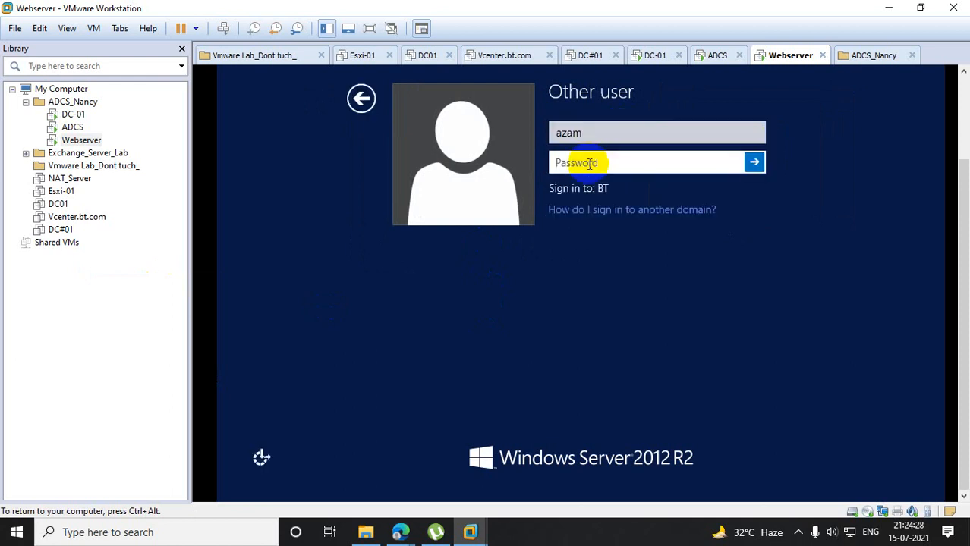
{"action": "type", "text": "P@ssw0rd@123"}
{"action": "key", "text": "Return"}
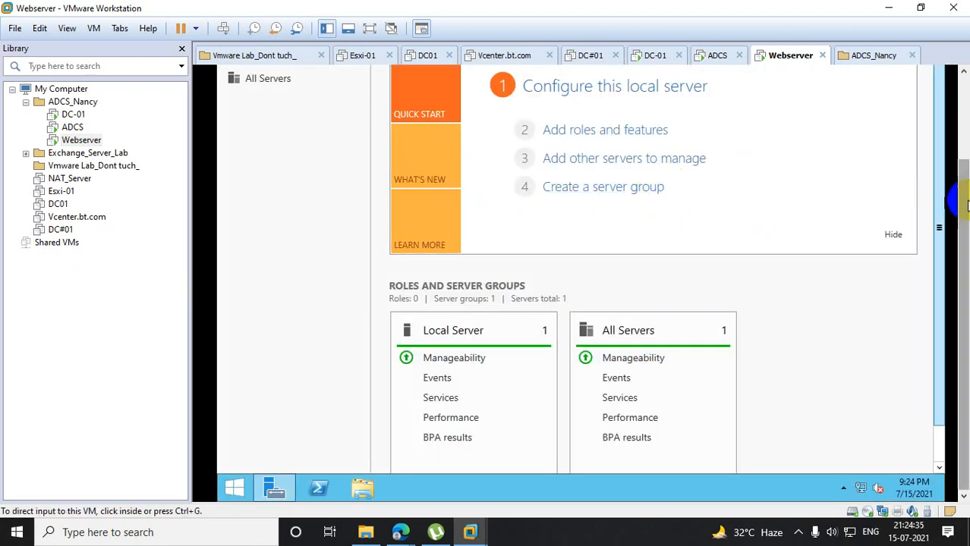
- Close Server Manager on Webserver and check the wallpaper applied to the signed-in test user's desktop
{"action": "left_click_drag", "start_coordinate": [965, 204], "coordinate": [965, 118]}
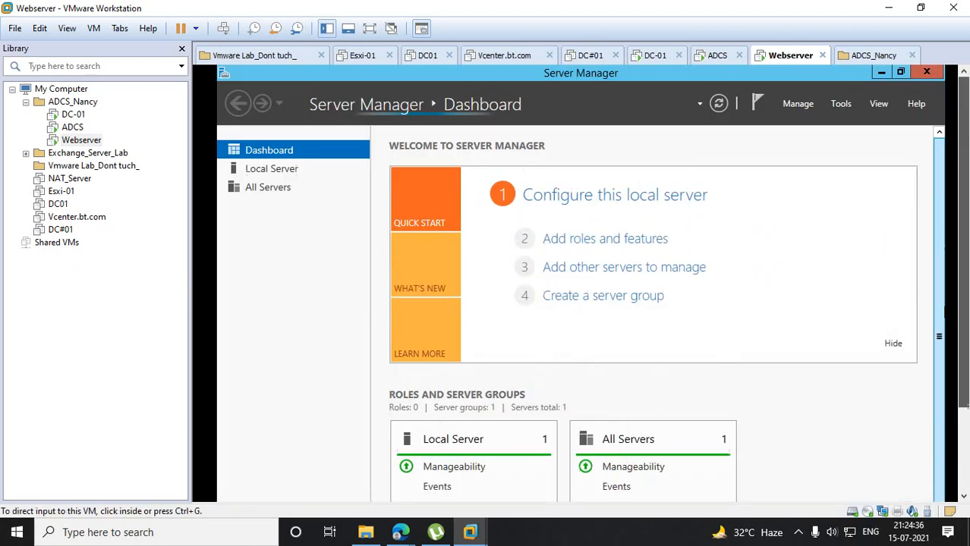
{"action": "left_click", "coordinate": [926, 74]}
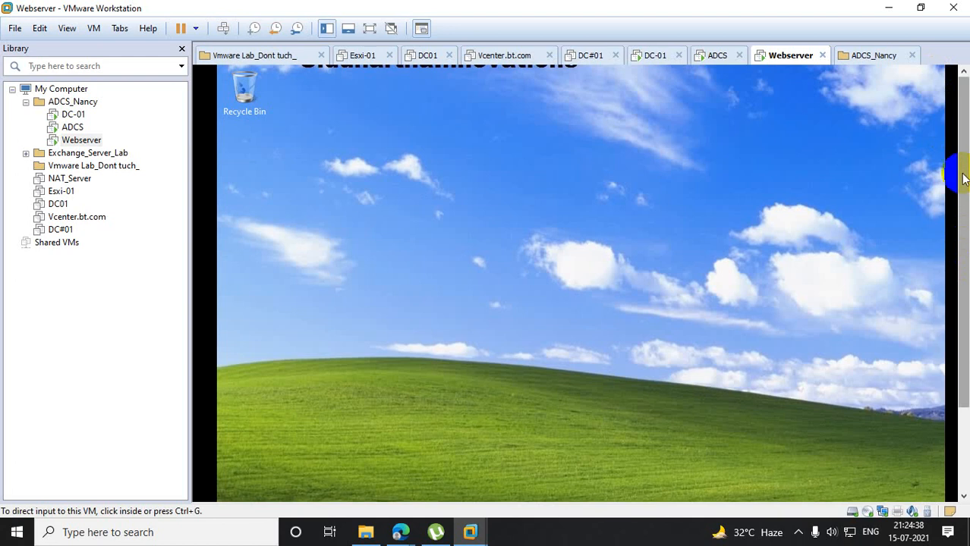
{"action": "left_click", "coordinate": [433, 91]}
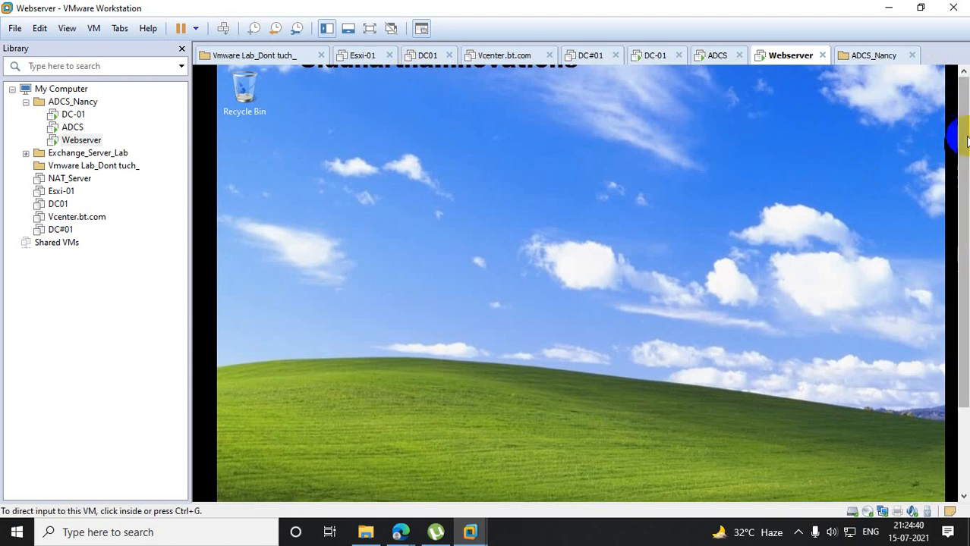
{"action": "mouse_move", "coordinate": [963, 197]}
{"action": "left_mouse_down"}
{"action": "mouse_move", "coordinate": [965, 282]}
{"action": "mouse_move", "coordinate": [964, 197]}
{"action": "left_mouse_up"}
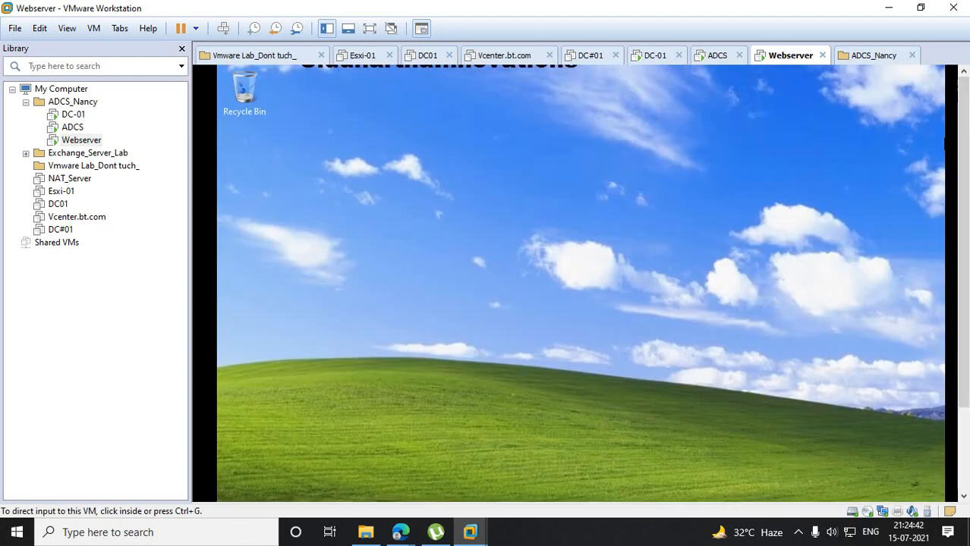
{"action": "left_click", "coordinate": [458, 76]}
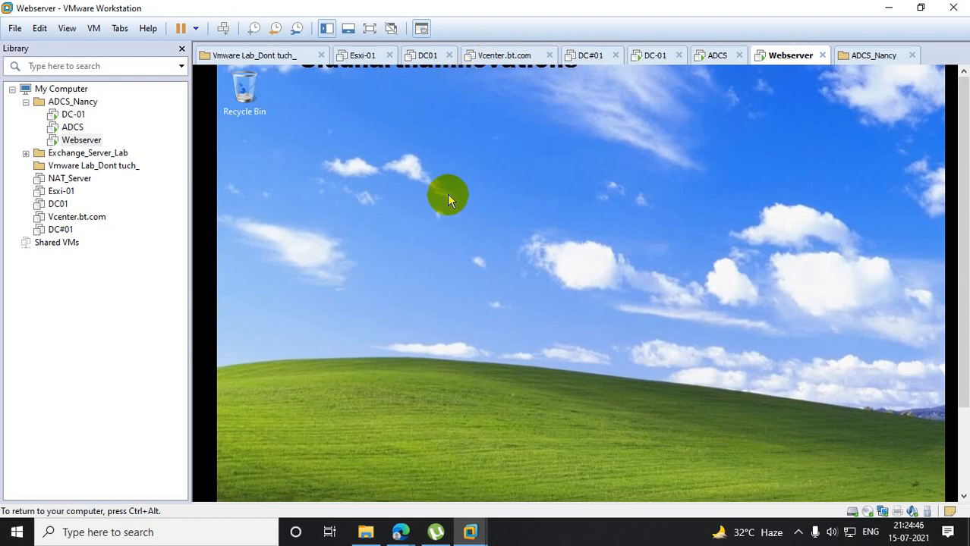
{"action": "left_click", "coordinate": [913, 157]}
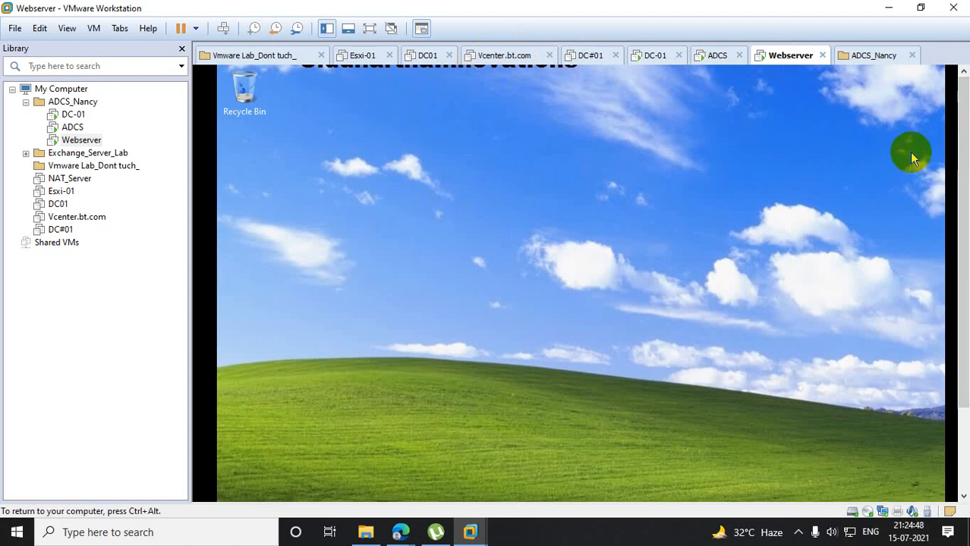
- Set the Webserver screen resolution to 1280 × 720, keep the changes, and view the wallpaper at that size
{"action": "right_click", "coordinate": [624, 219]}
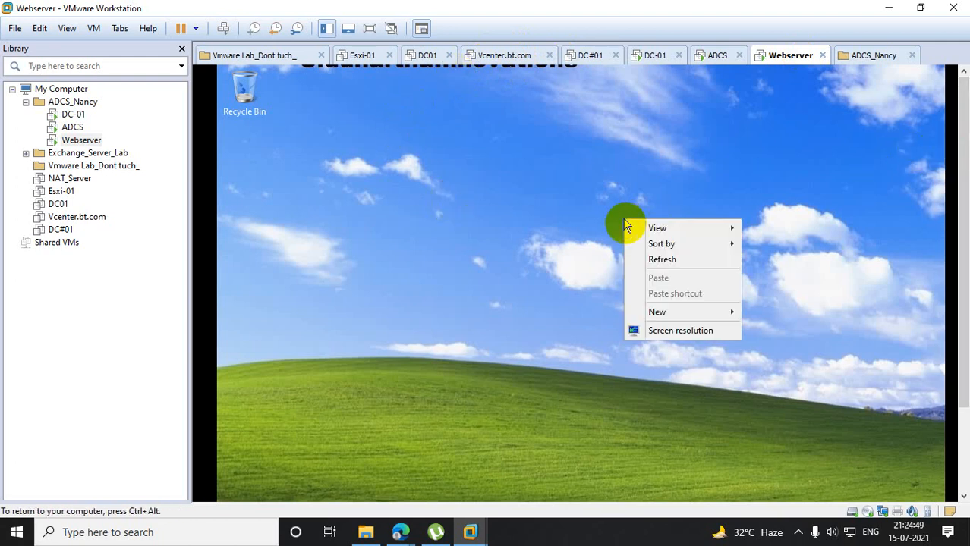
{"action": "left_click", "coordinate": [687, 330]}
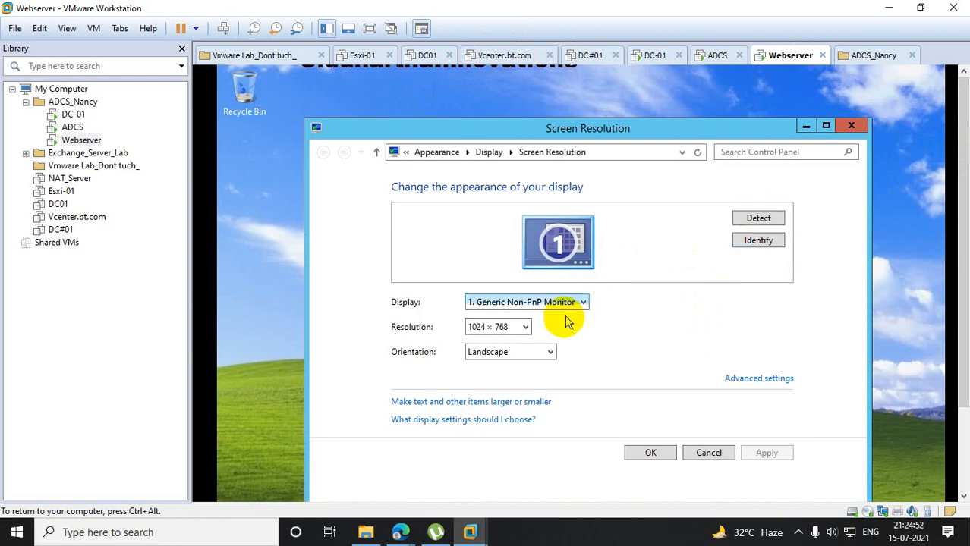
{"action": "left_click", "coordinate": [524, 327]}
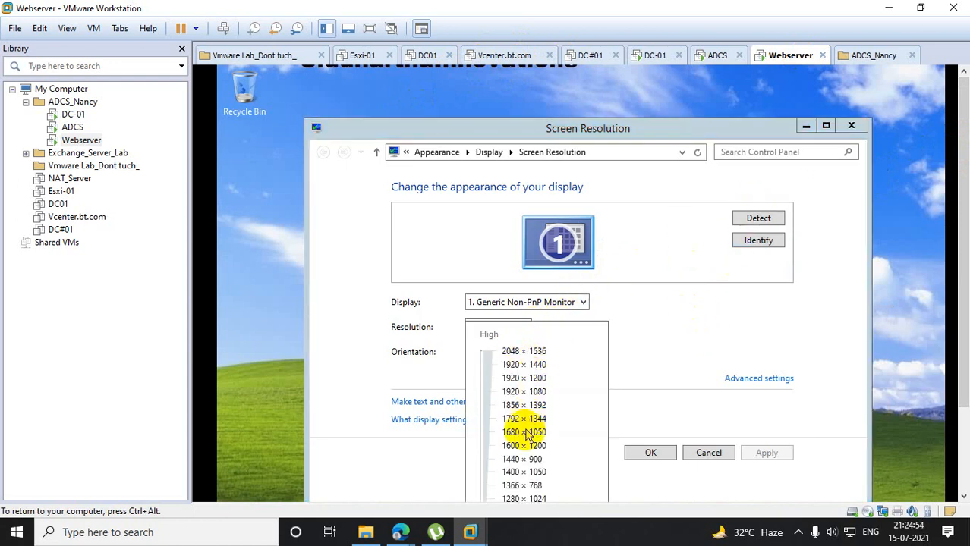
{"action": "left_click_drag", "start_coordinate": [960, 229], "coordinate": [948, 295]}
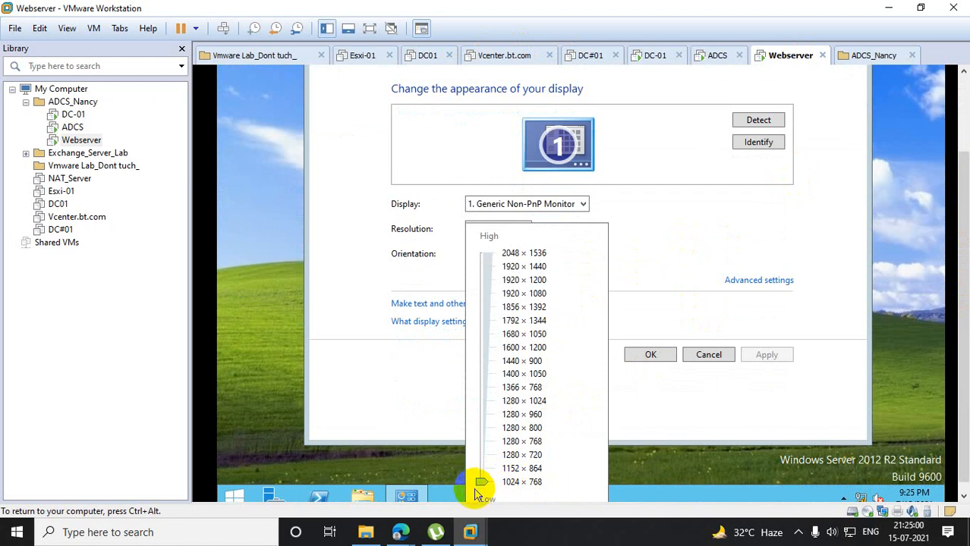
{"action": "left_click_drag", "start_coordinate": [481, 485], "coordinate": [499, 462]}
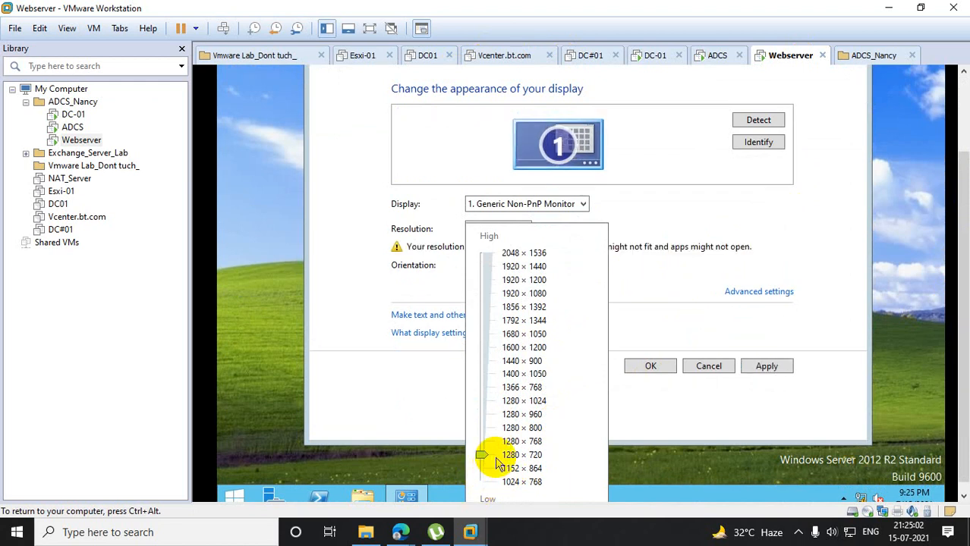
{"action": "left_click", "coordinate": [657, 369]}
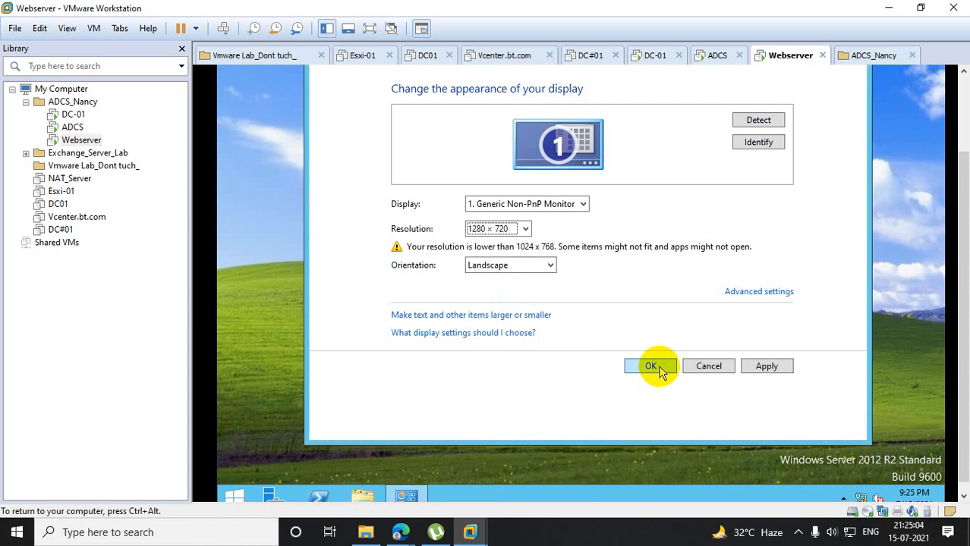
{"action": "left_click", "coordinate": [657, 370]}
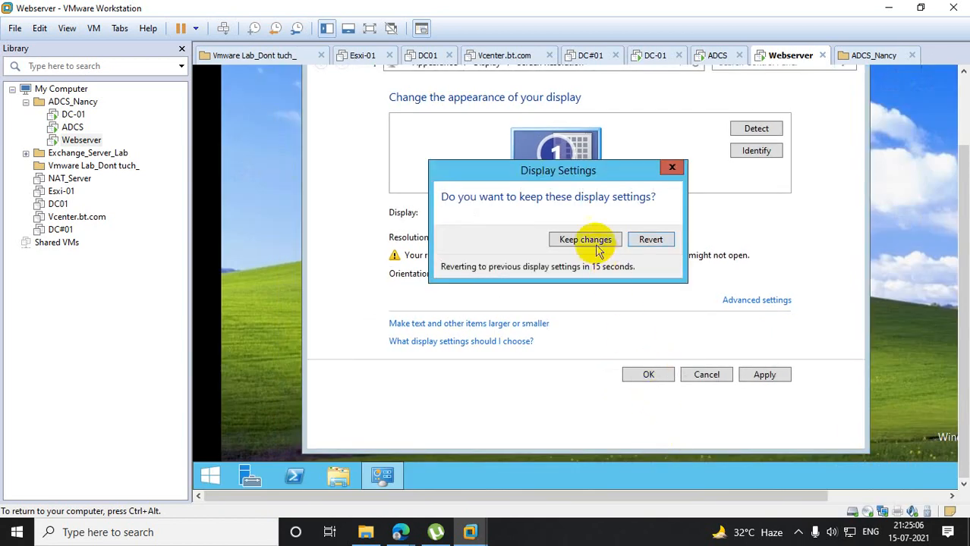
{"action": "left_click", "coordinate": [585, 240]}
{"action": "left_click_drag", "start_coordinate": [961, 251], "coordinate": [962, 129]}
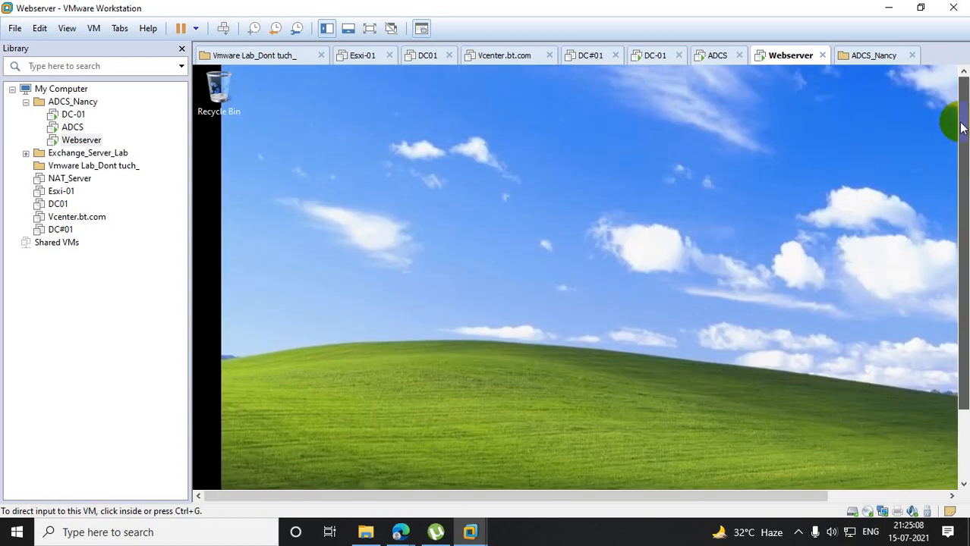
{"action": "left_click", "coordinate": [522, 142]}
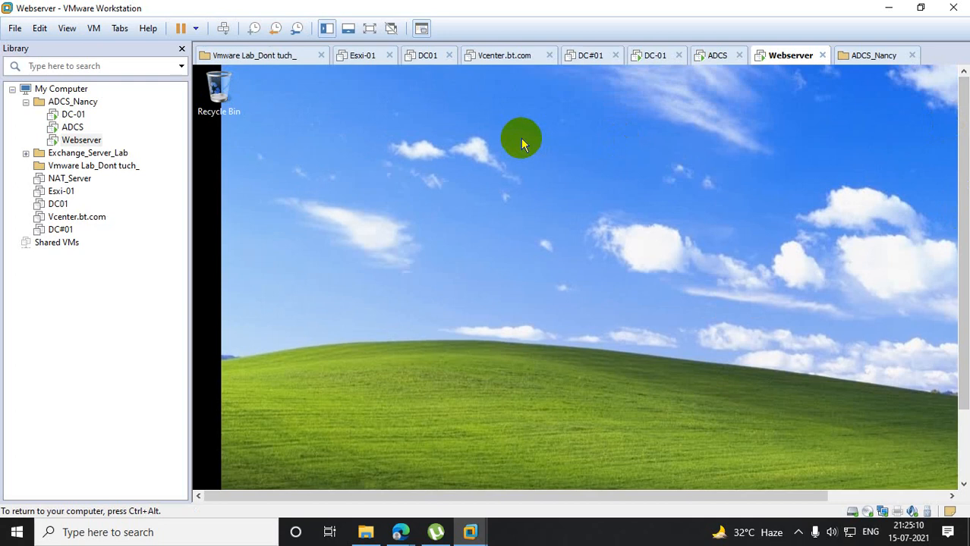
{"action": "key", "text": "ctrl+alt"}
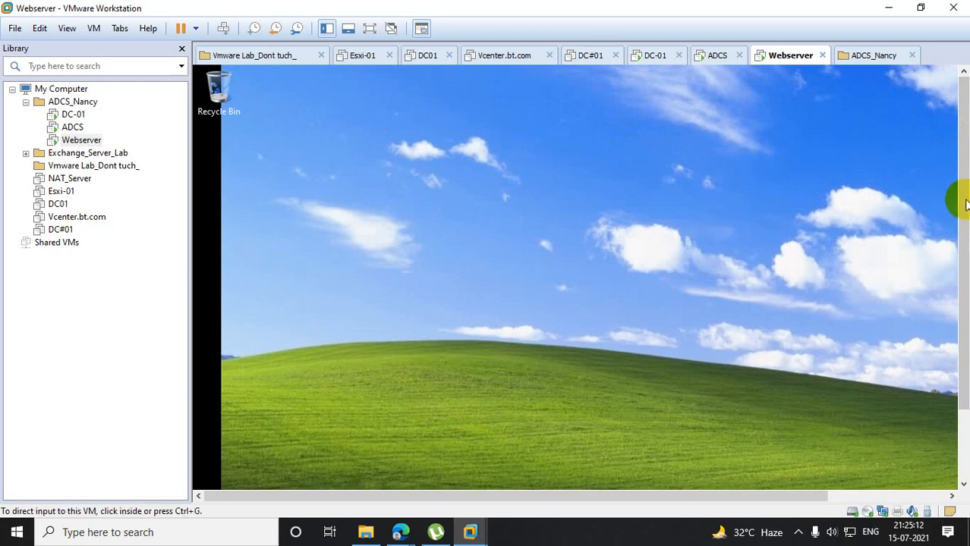
- Open Resultant Set of Policy for the signed-in test user by running rsop.msc
{"action": "left_click_drag", "start_coordinate": [957, 195], "coordinate": [944, 263]}
{"action": "left_click", "coordinate": [944, 292]}
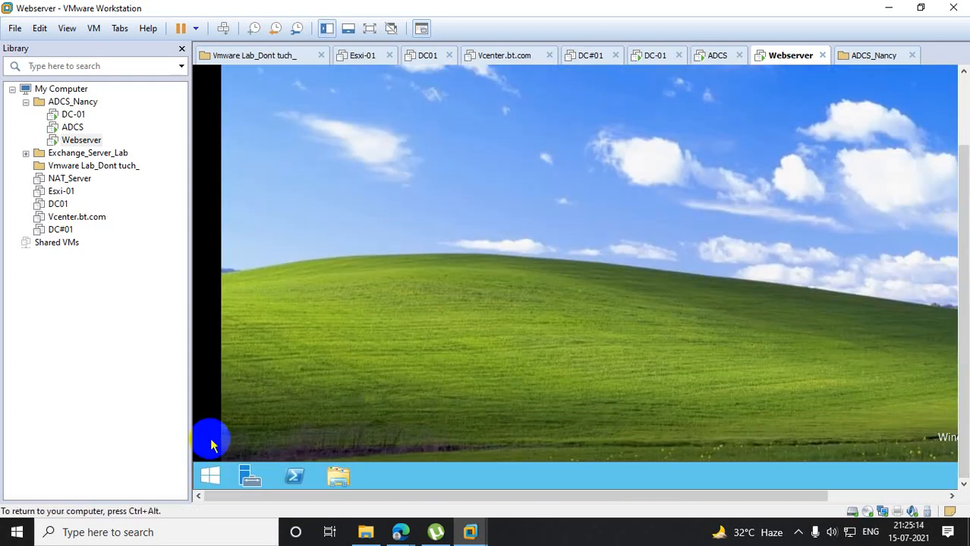
{"action": "right_click", "coordinate": [207, 478]}
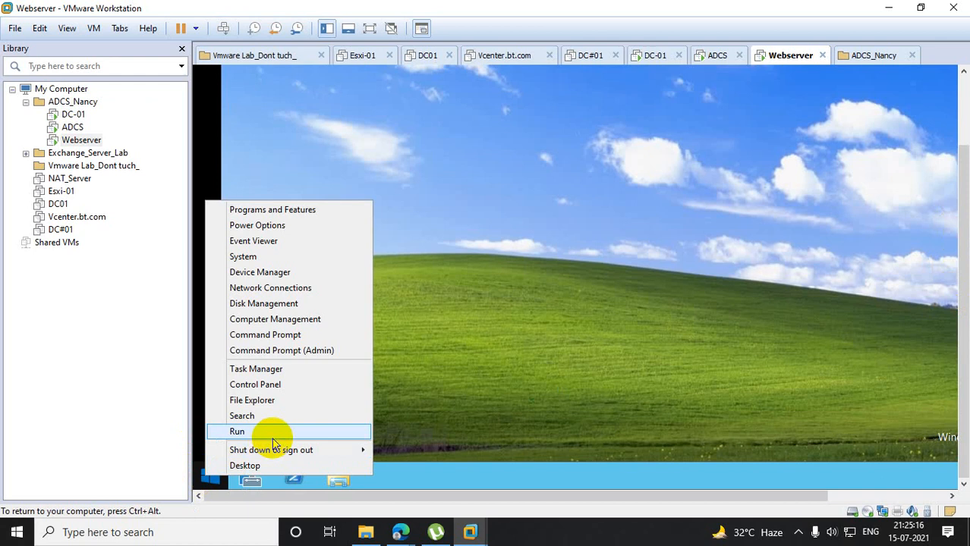
{"action": "left_click", "coordinate": [251, 433]}
{"action": "type", "text": "rsop"}
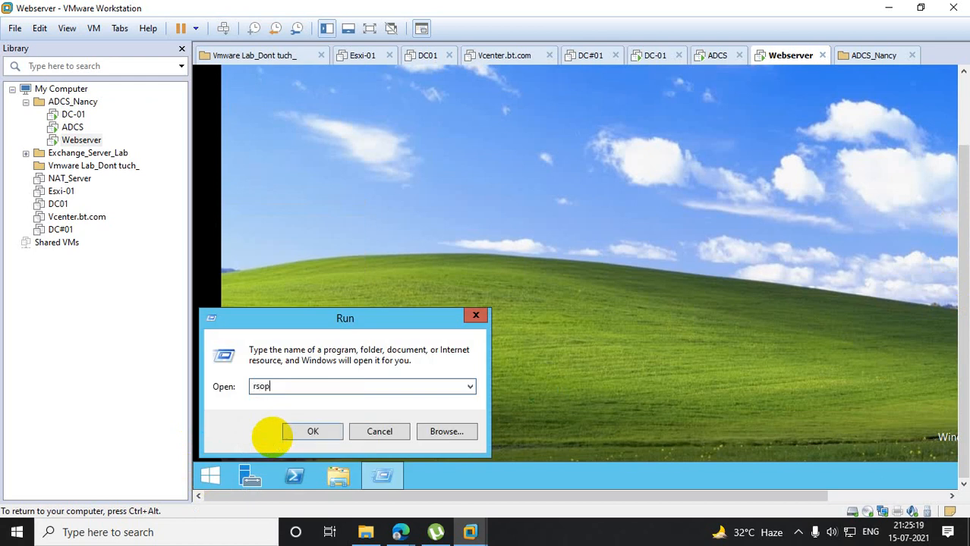
{"action": "key", "text": "Return"}
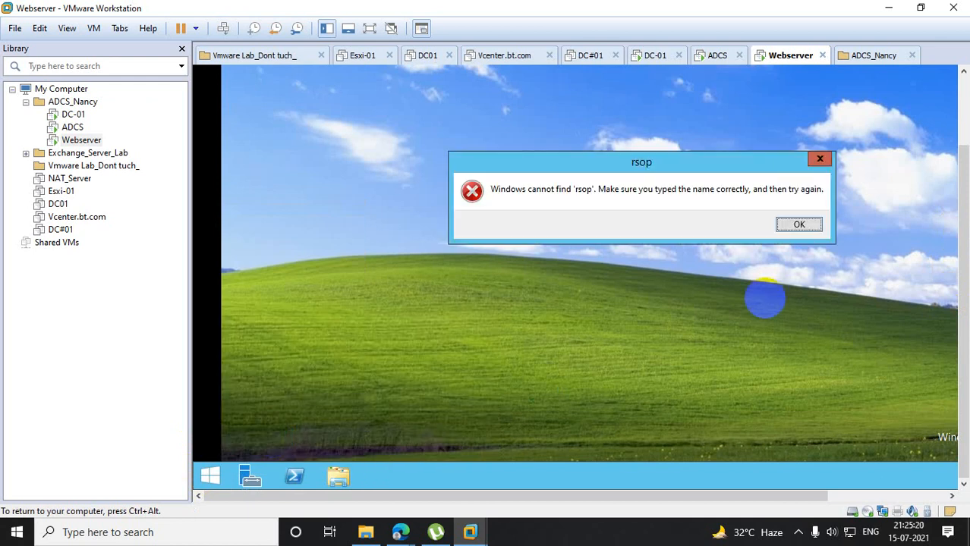
{"action": "left_click", "coordinate": [803, 226]}
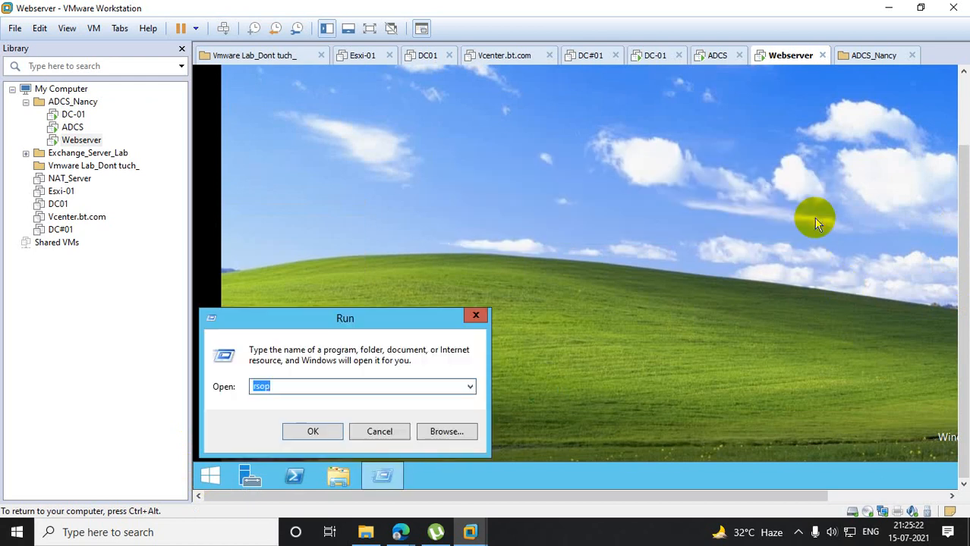
{"action": "type", "text": "rsop.msc"}
{"action": "key", "text": "Return"}
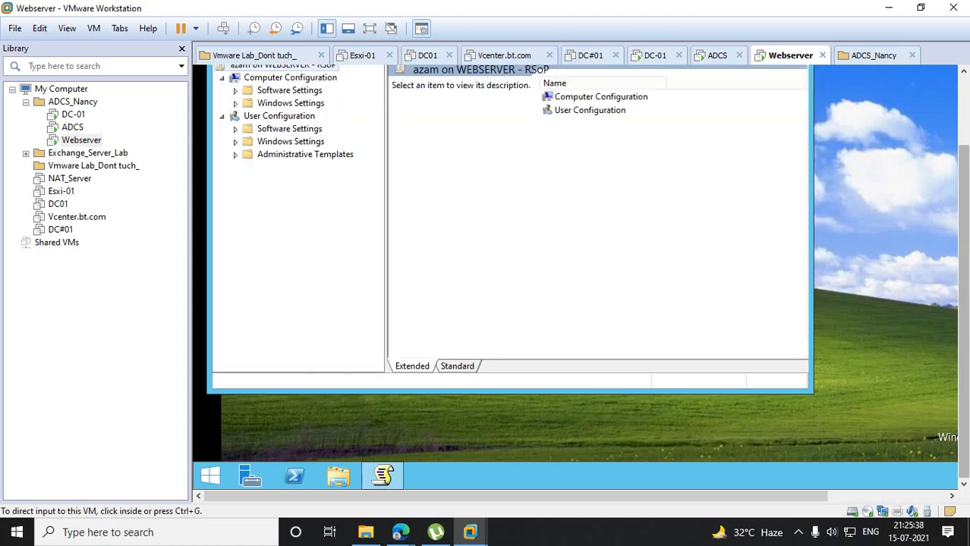
- Check the Group Policy Objects listed in the Computer Configuration properties, then close the properties
{"action": "left_click_drag", "start_coordinate": [964, 238], "coordinate": [963, 161]}
{"action": "left_click", "coordinate": [456, 463]}
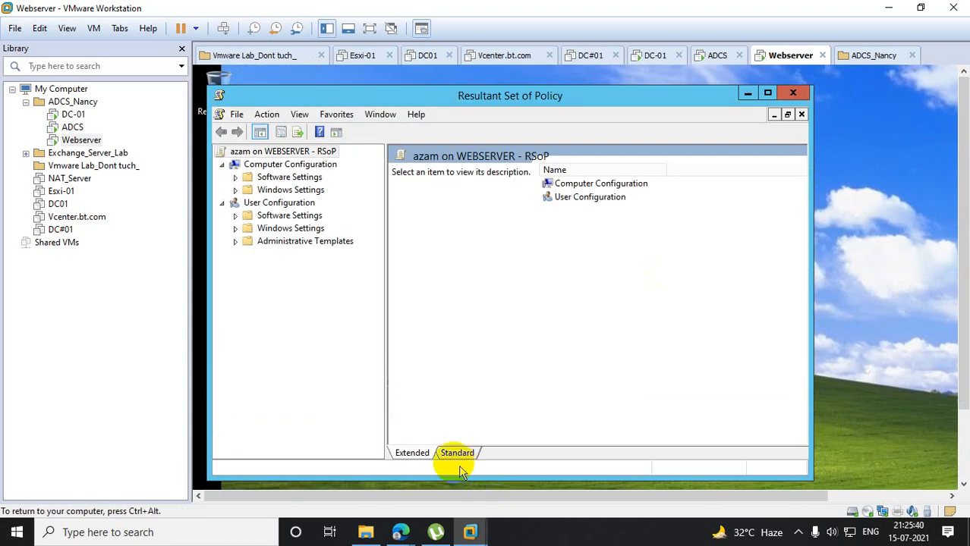
{"action": "right_click", "coordinate": [297, 163]}
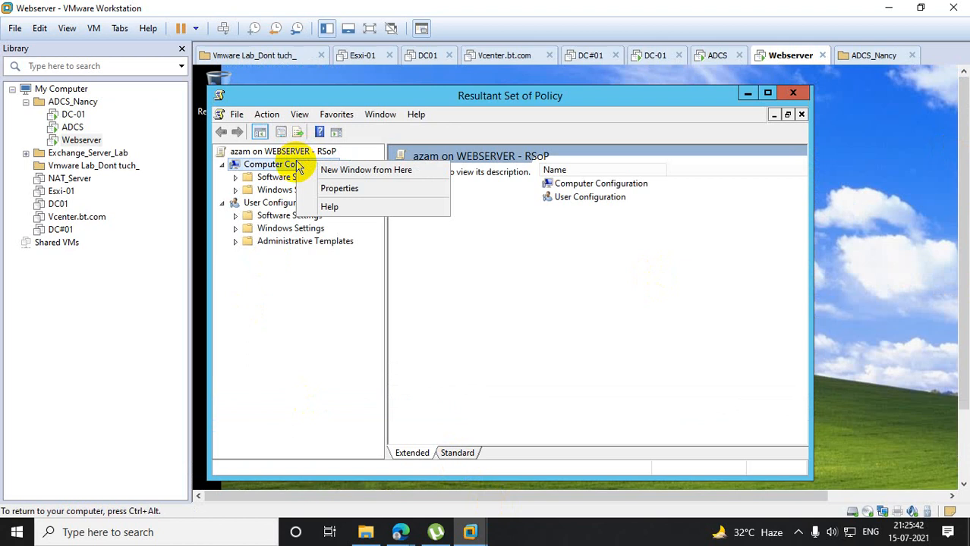
{"action": "left_click", "coordinate": [346, 197]}
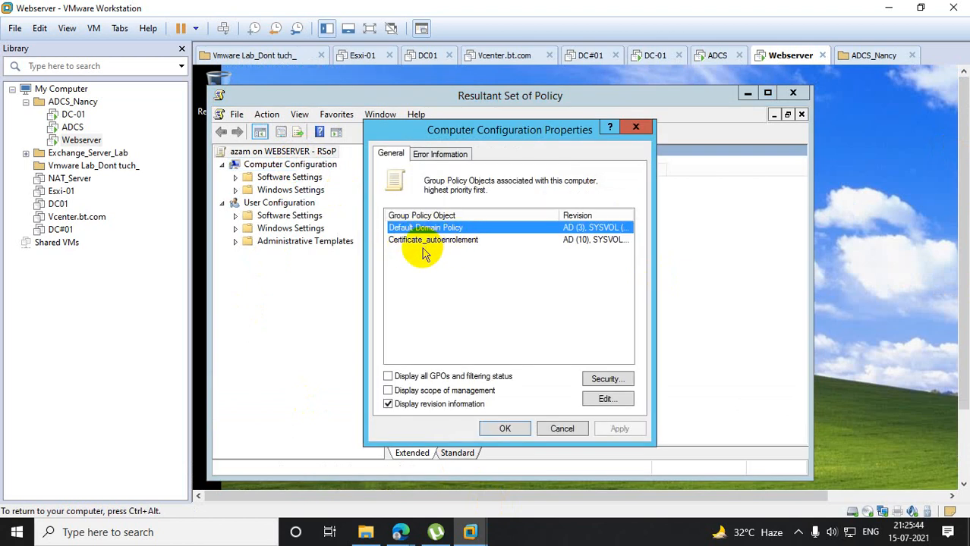
{"action": "left_click", "coordinate": [636, 126]}
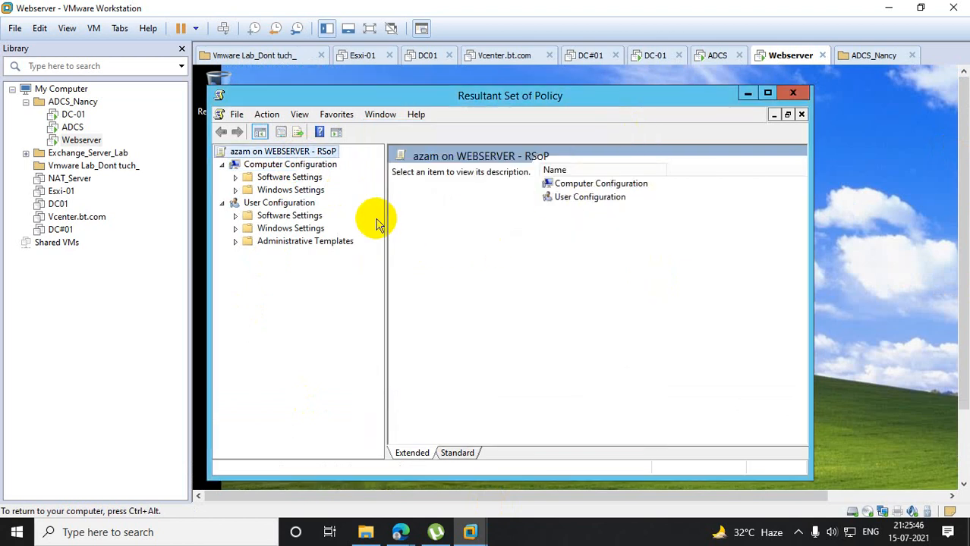
- Check the Group Policy Objects in the User Configuration properties, then close Resultant Set of Policy without saving console settings
{"action": "right_click", "coordinate": [282, 203]}
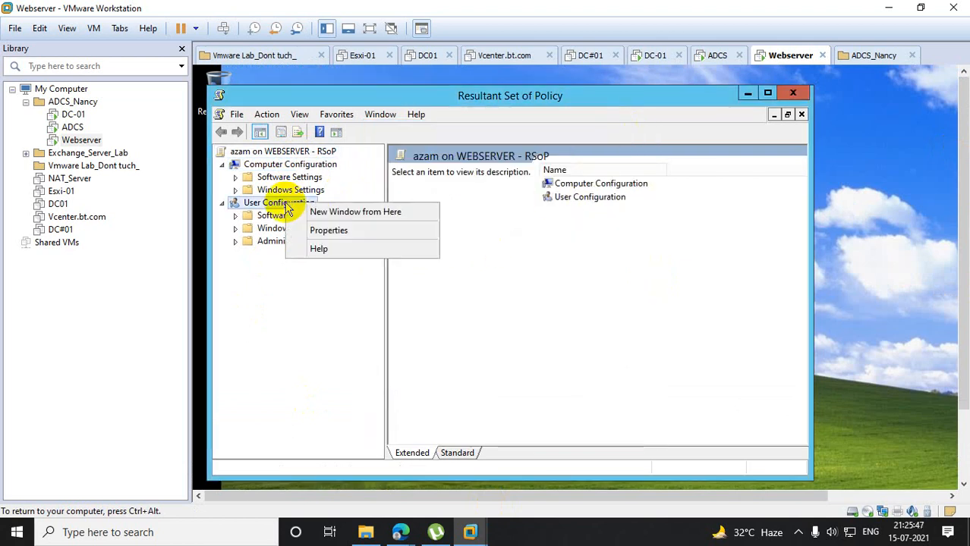
{"action": "left_click", "coordinate": [340, 240]}
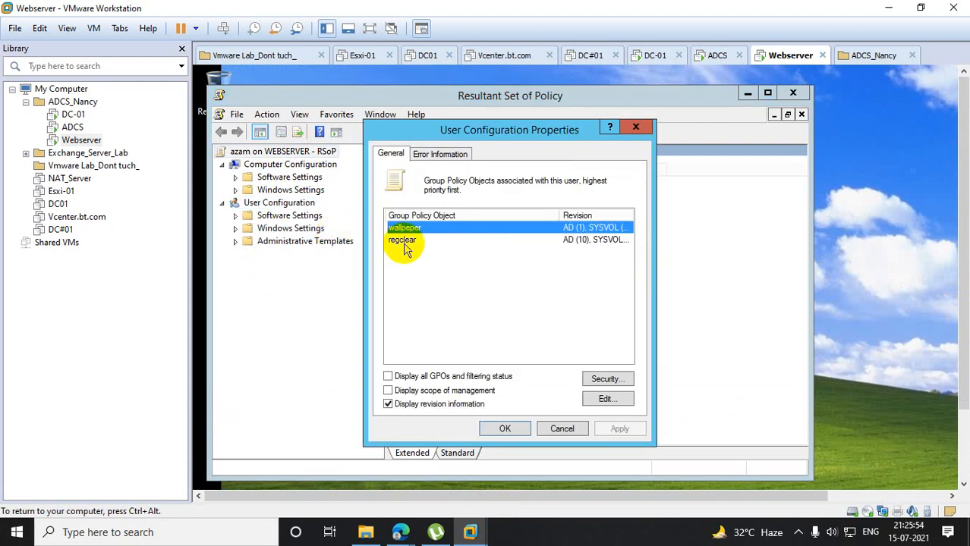
{"action": "left_click", "coordinate": [510, 430]}
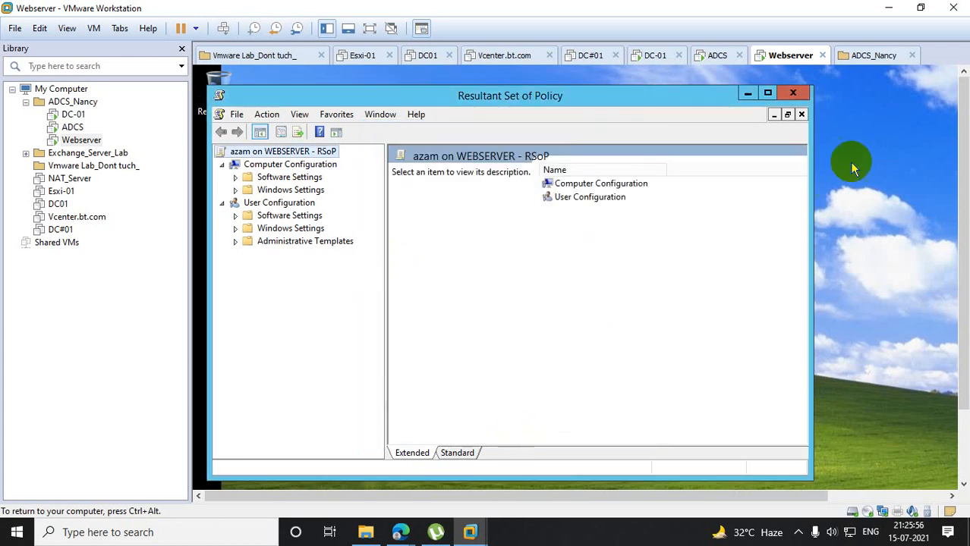
{"action": "left_click", "coordinate": [794, 92]}
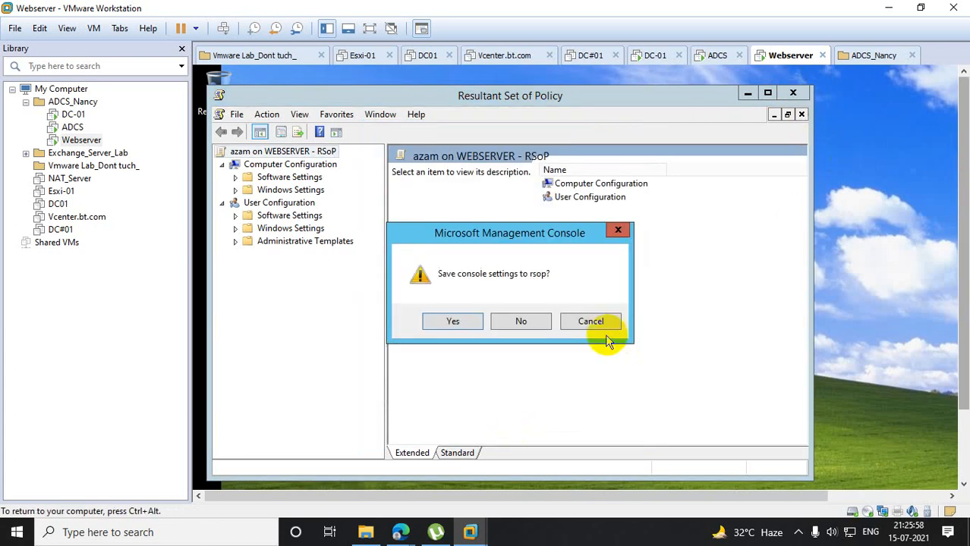
{"action": "left_click", "coordinate": [534, 325]}
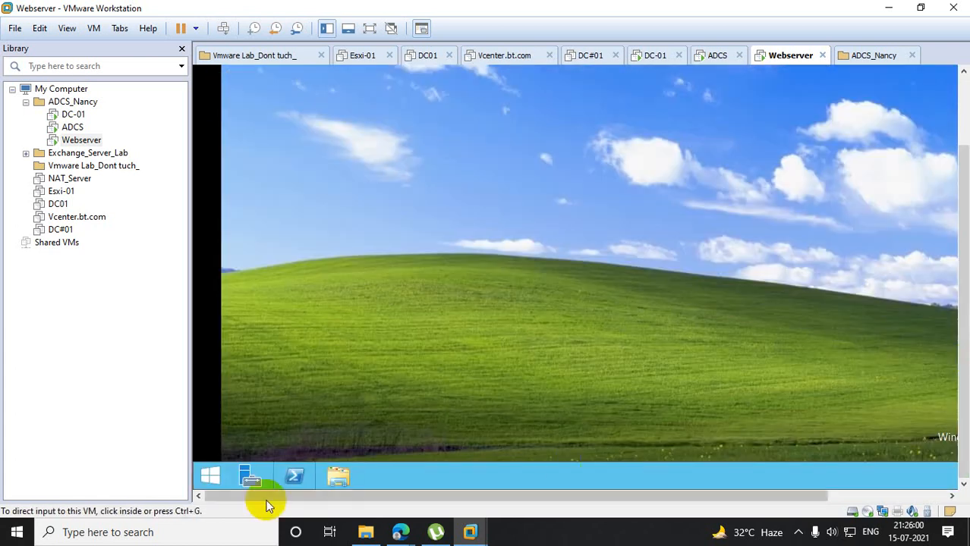
- Sign the test user out of Webserver by running logoff, and unlock the screen to reach the account selection
{"action": "right_click", "coordinate": [215, 486]}
{"action": "left_click", "coordinate": [252, 435]}
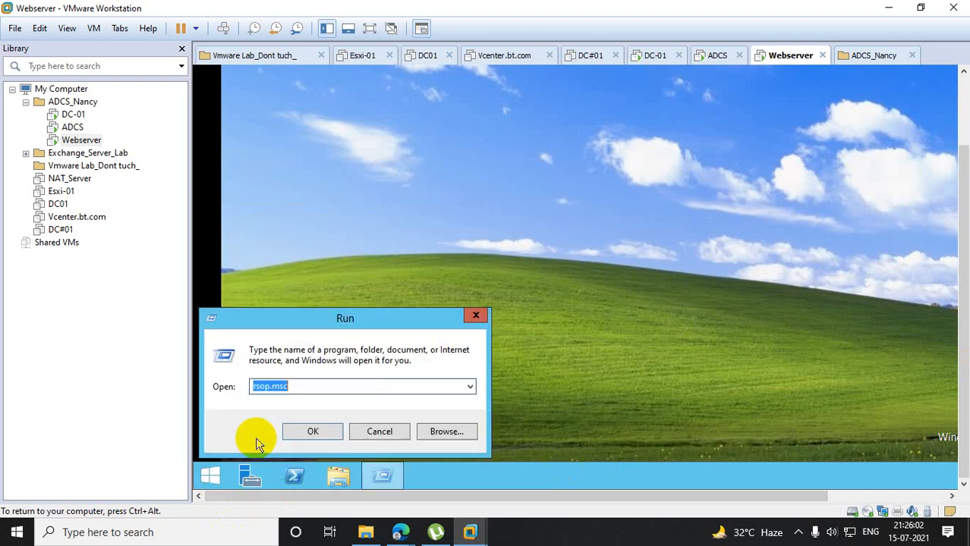
{"action": "type", "text": "logoff"}
{"action": "key", "text": "Return"}
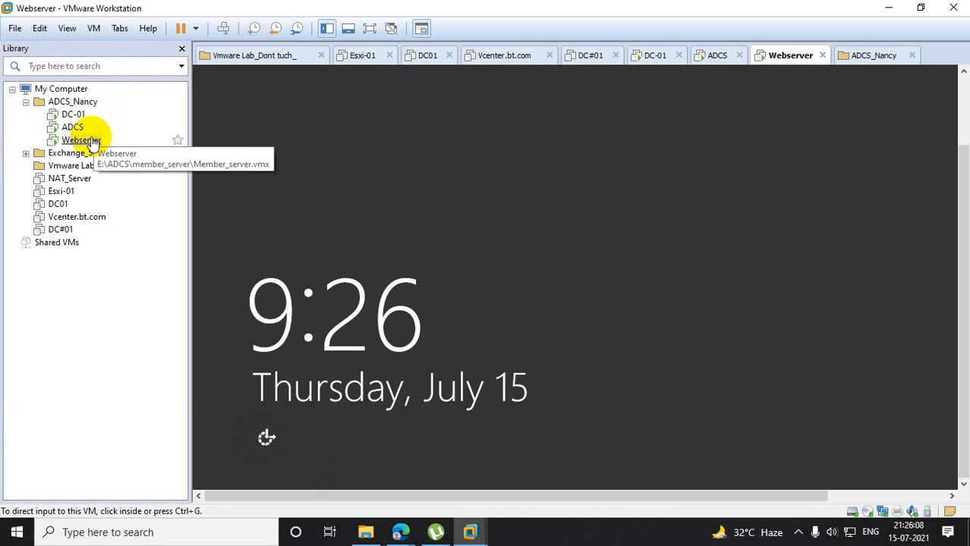
{"action": "right_click", "coordinate": [90, 142]}
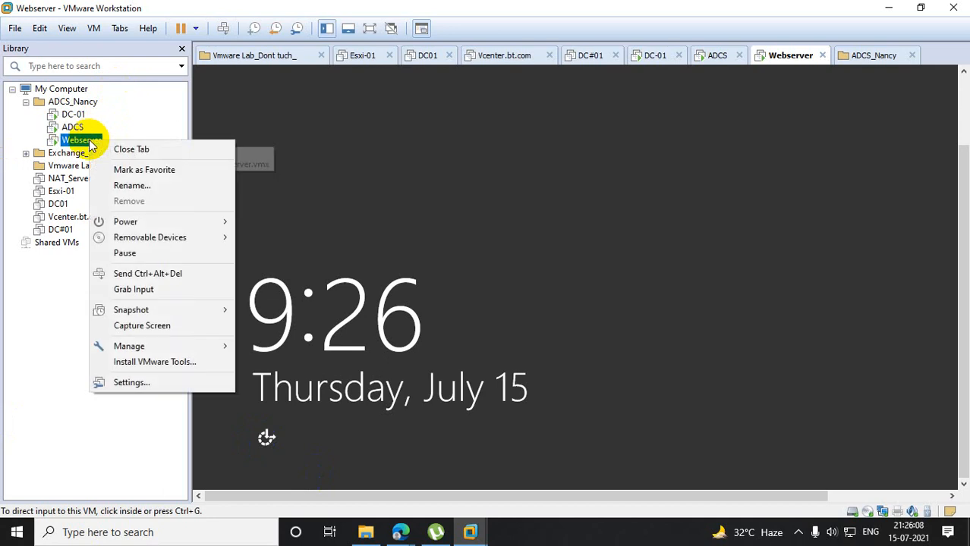
{"action": "left_click", "coordinate": [121, 272]}
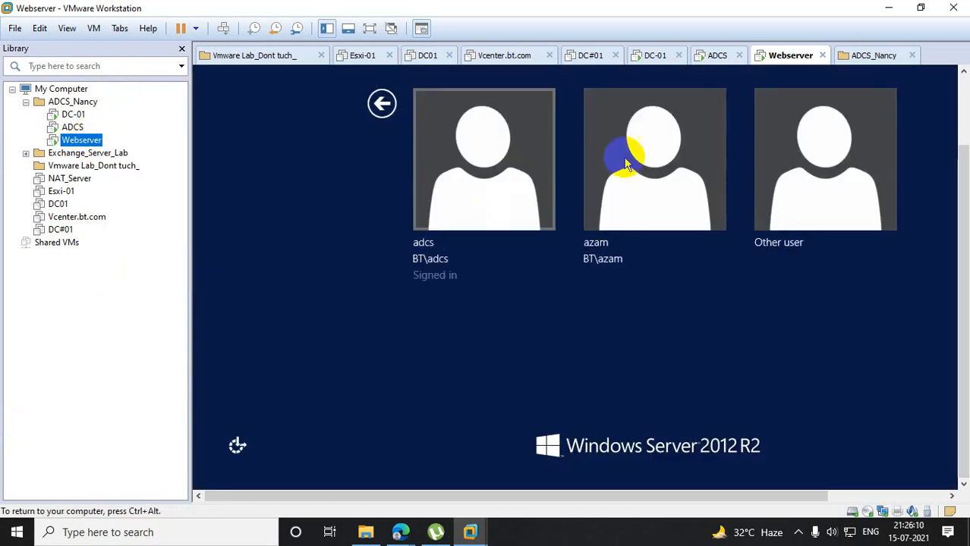
- Sign in to Webserver as another domain user, entering the second test user's user name and account password
{"action": "left_click", "coordinate": [829, 145]}
{"action": "type", "text": "noor"}
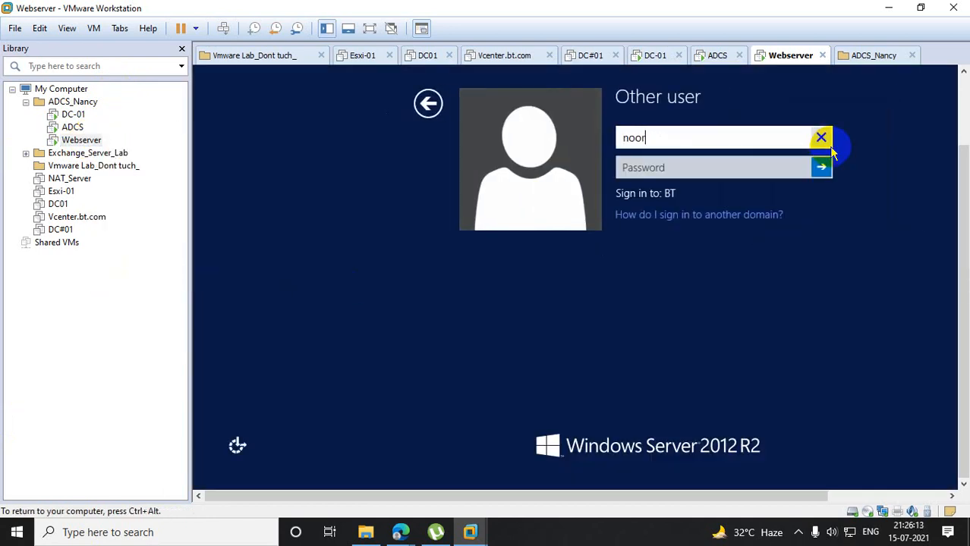
{"action": "key", "text": "Tab"}
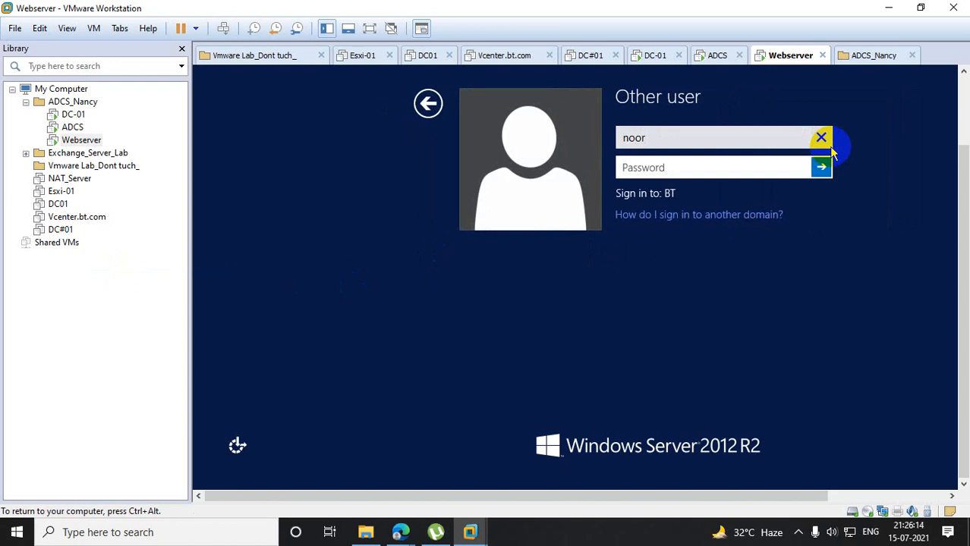
{"action": "type", "text": "••••"}
{"action": "key", "text": "BackSpace"}
{"action": "key", "text": "BackSpace"}
{"action": "key", "text": "BackSpace"}
{"action": "key", "text": "BackSpace"}
{"action": "type", "text": "••••••••••••"}
{"action": "key", "text": "Return"}
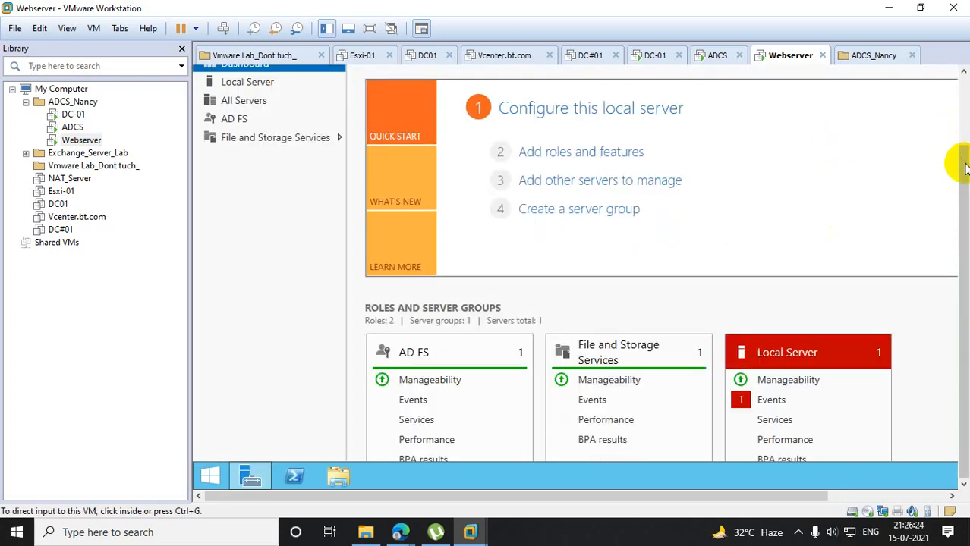
- Close Server Manager on Webserver and check the wallpaper on the second test user's desktop
{"action": "left_click_drag", "start_coordinate": [959, 165], "coordinate": [950, 101]}
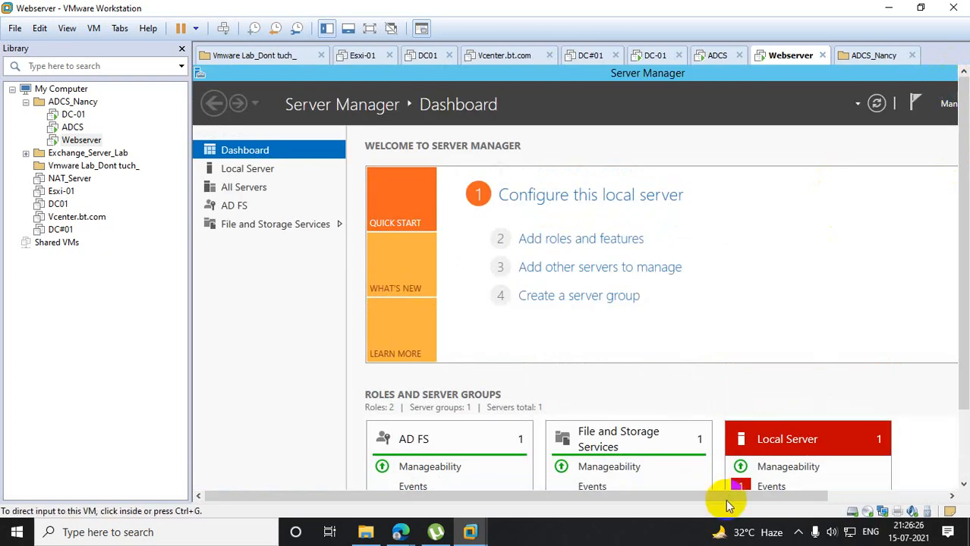
{"action": "left_click_drag", "start_coordinate": [729, 497], "coordinate": [873, 495]}
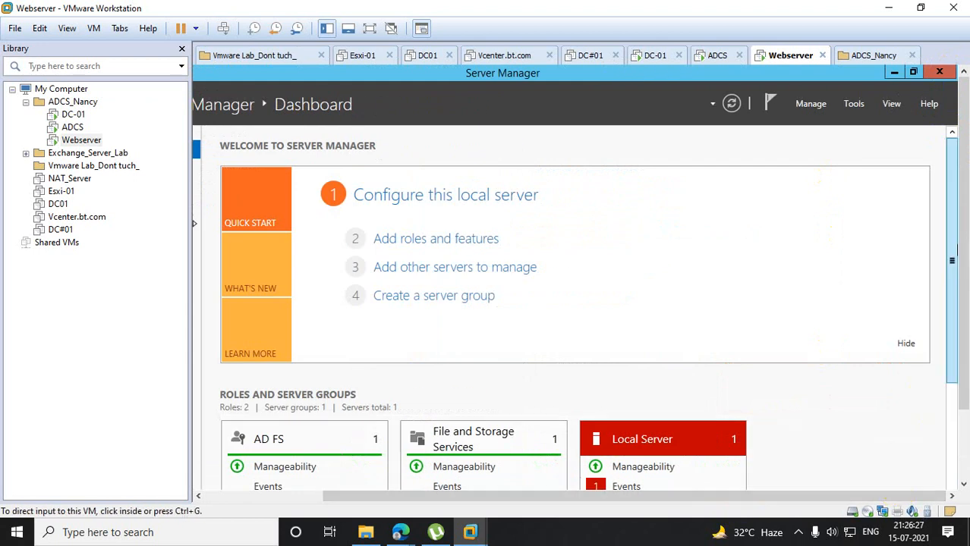
{"action": "left_click", "coordinate": [938, 73]}
{"action": "left_click_drag", "start_coordinate": [865, 496], "coordinate": [645, 506]}
{"action": "left_click", "coordinate": [658, 357]}
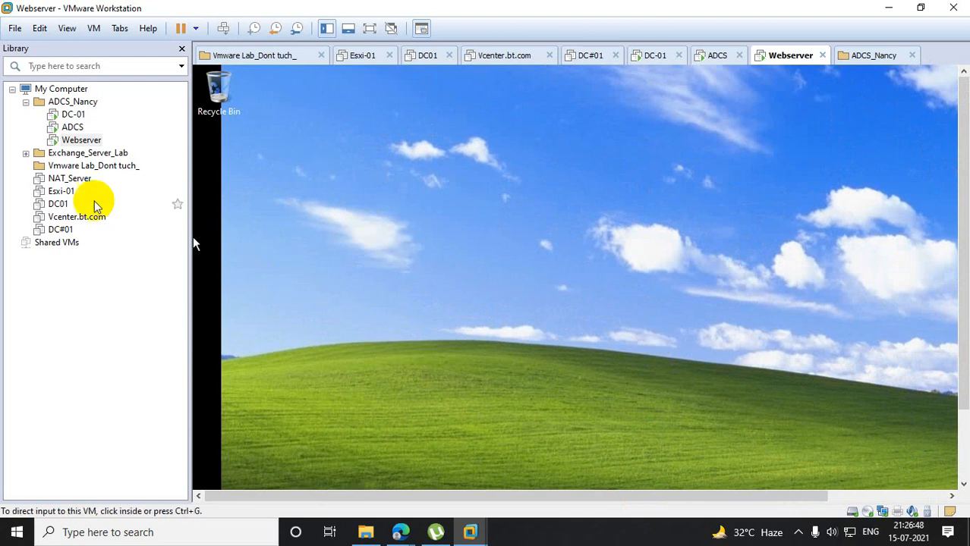
- Switch to DC-01, close PowerShell, and open Active Directory Users and Computers by running dsa.msc
{"action": "left_click", "coordinate": [73, 114]}
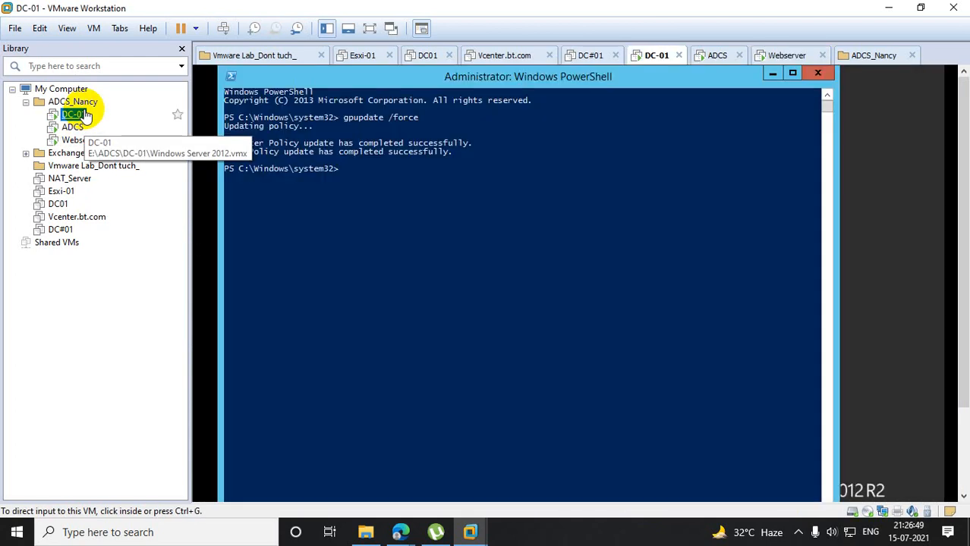
{"action": "left_click", "coordinate": [816, 73]}
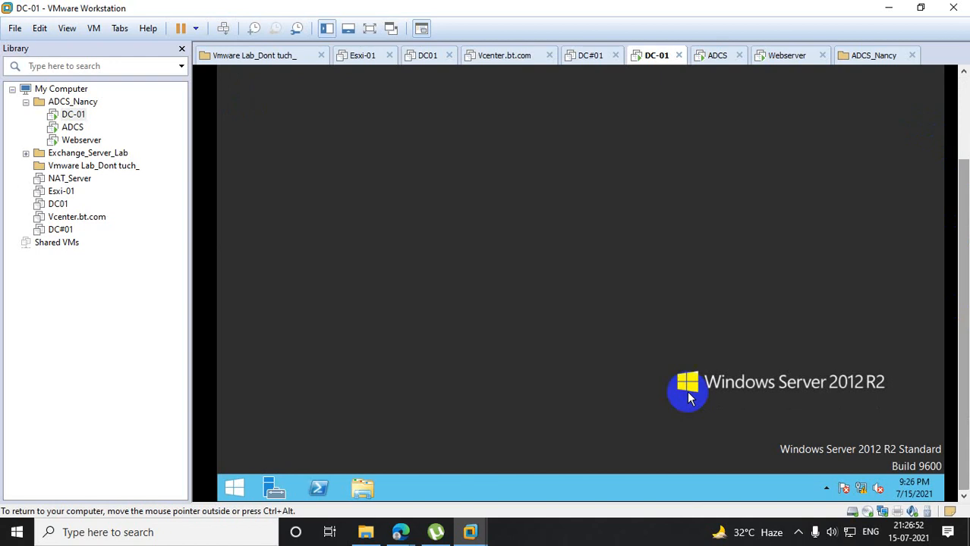
{"action": "right_click", "coordinate": [237, 484]}
{"action": "left_click", "coordinate": [279, 439]}
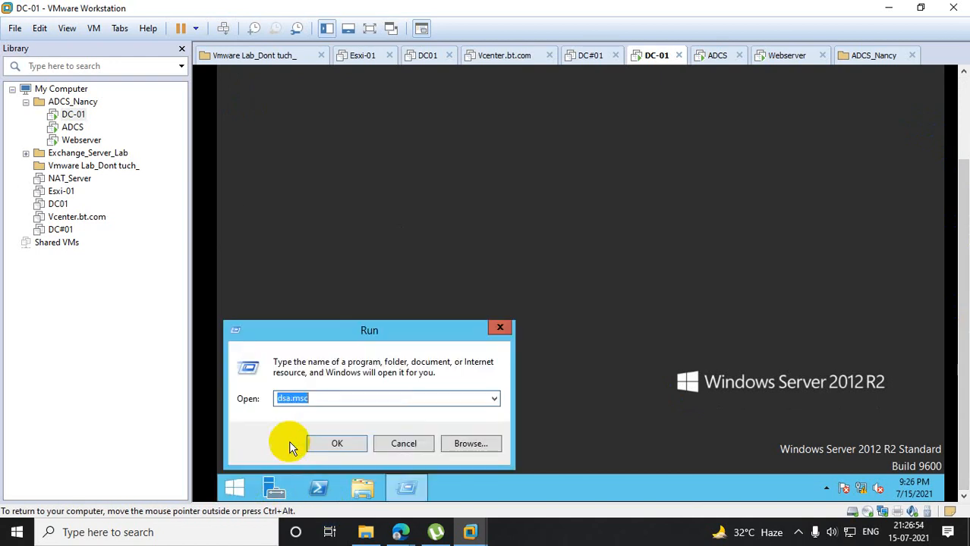
{"action": "key", "text": "Return"}
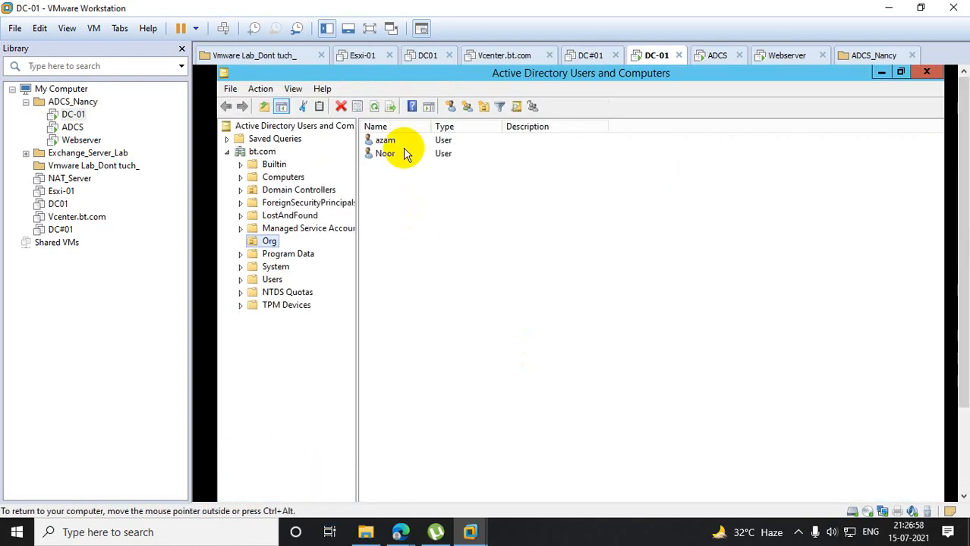
- Move the second test user's account from Org to the Users container, then close Active Directory Users and Computers
{"action": "left_click", "coordinate": [382, 142]}
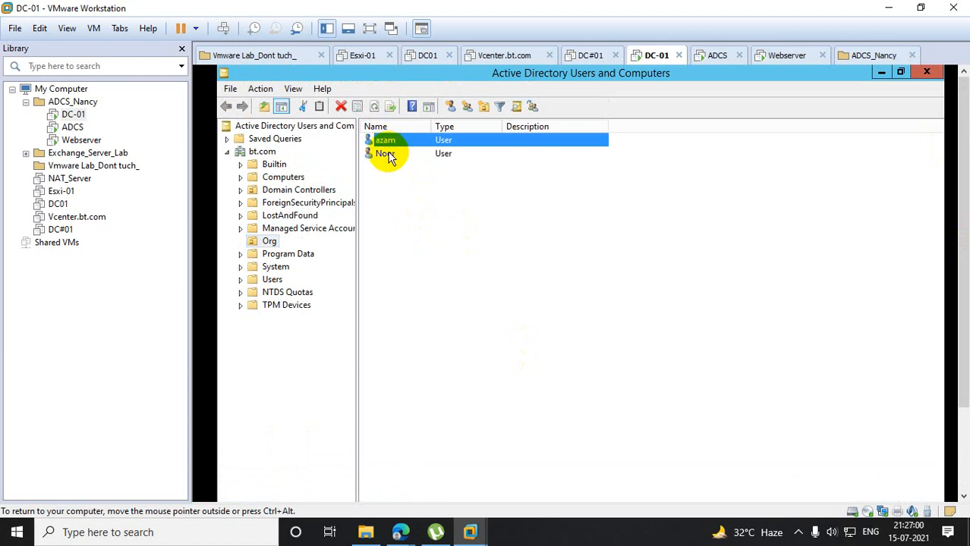
{"action": "left_click", "coordinate": [387, 159]}
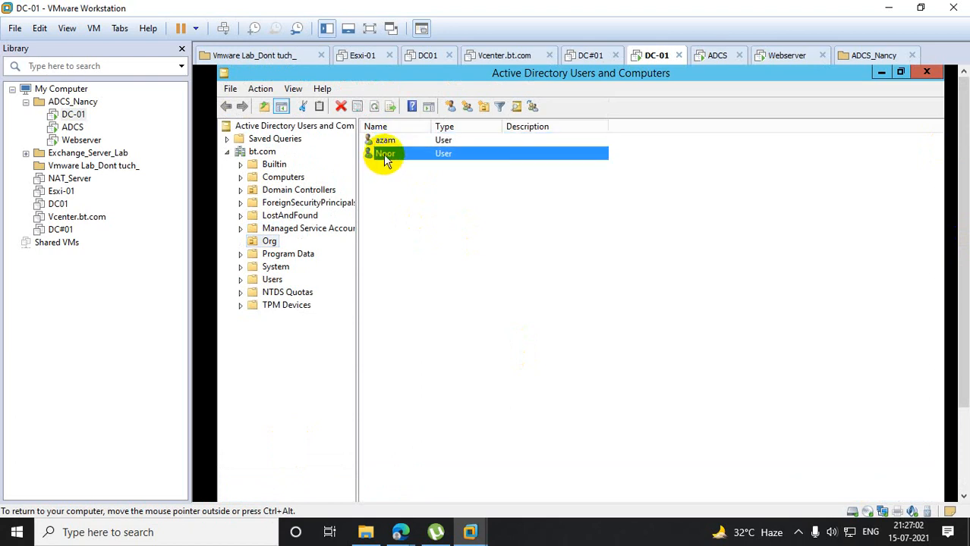
{"action": "right_click", "coordinate": [387, 157]}
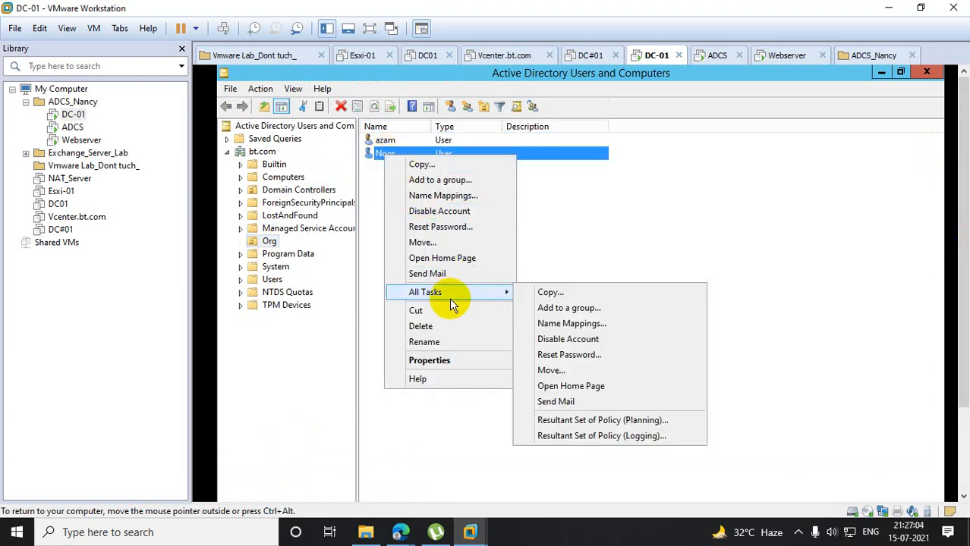
{"action": "left_click", "coordinate": [454, 243]}
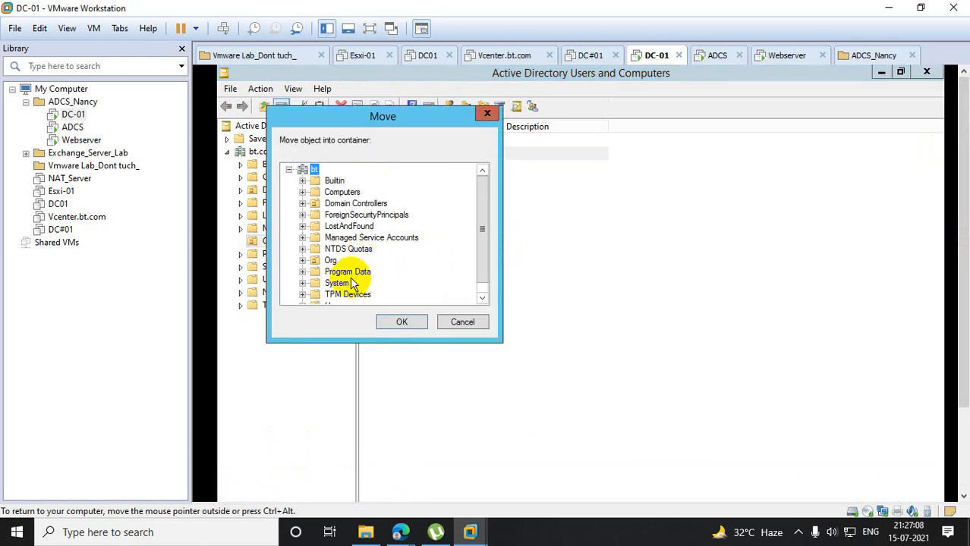
{"action": "left_click_drag", "start_coordinate": [484, 238], "coordinate": [481, 253]}
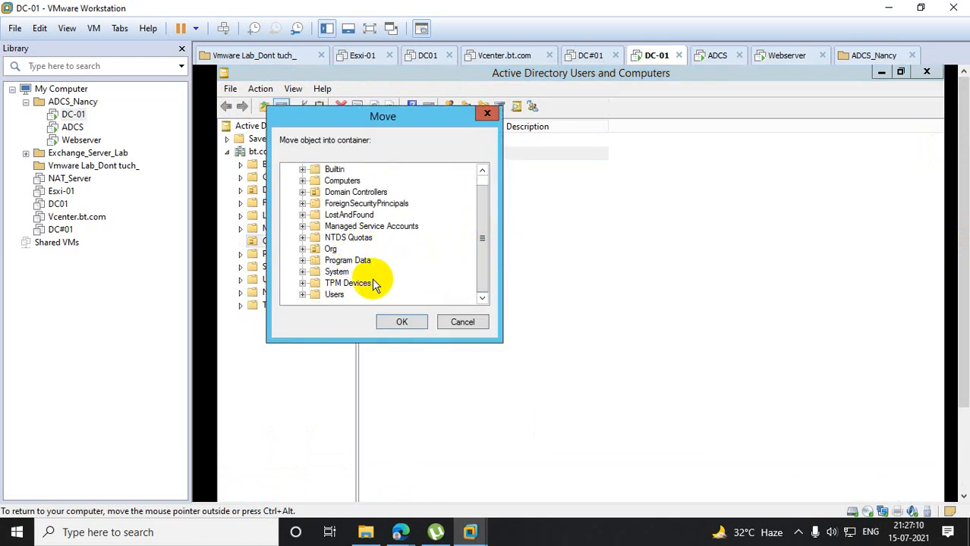
{"action": "left_click", "coordinate": [337, 294]}
{"action": "left_click", "coordinate": [406, 322]}
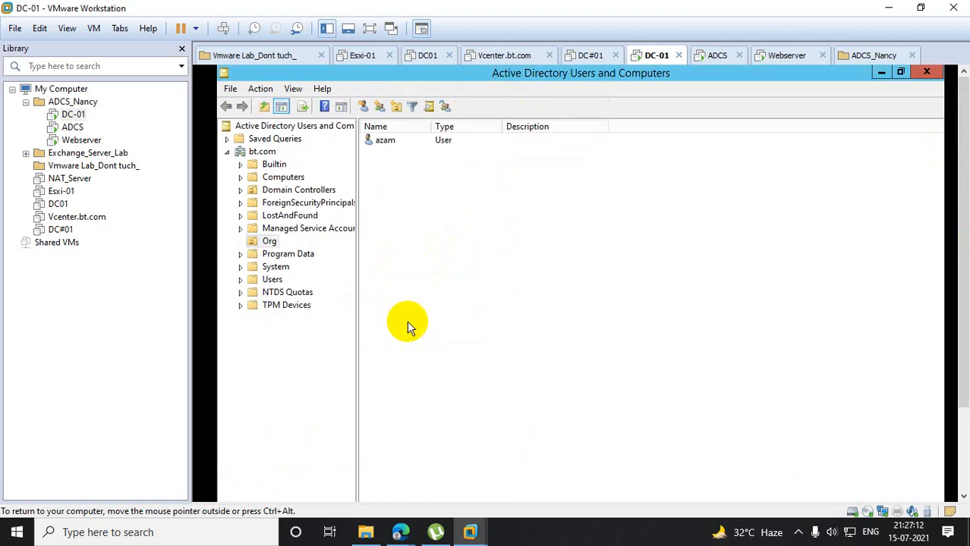
{"action": "left_click", "coordinate": [927, 72]}
{"action": "left_click_drag", "start_coordinate": [963, 121], "coordinate": [445, 490]}
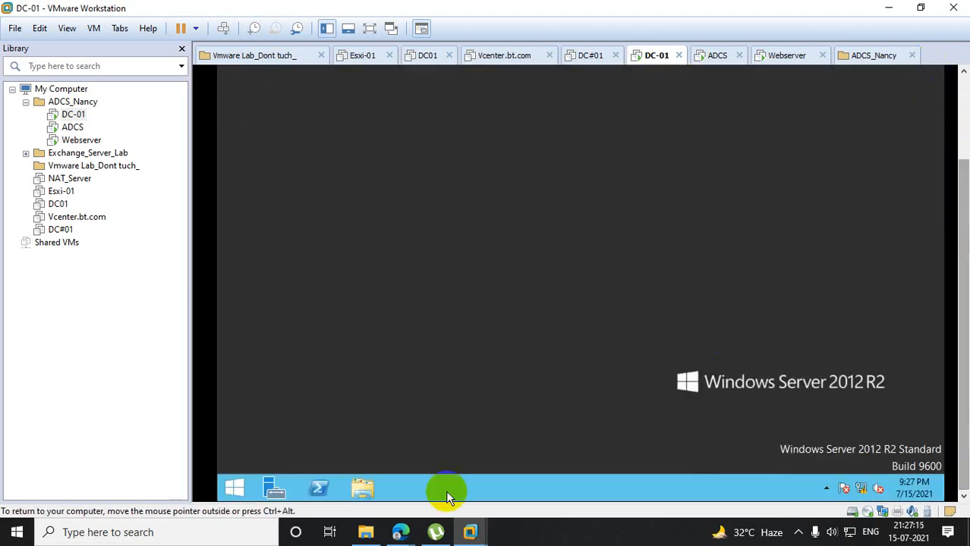
- Switch to Webserver and refresh its policies by running gpupdate /force in PowerShell
{"action": "left_click", "coordinate": [82, 143]}
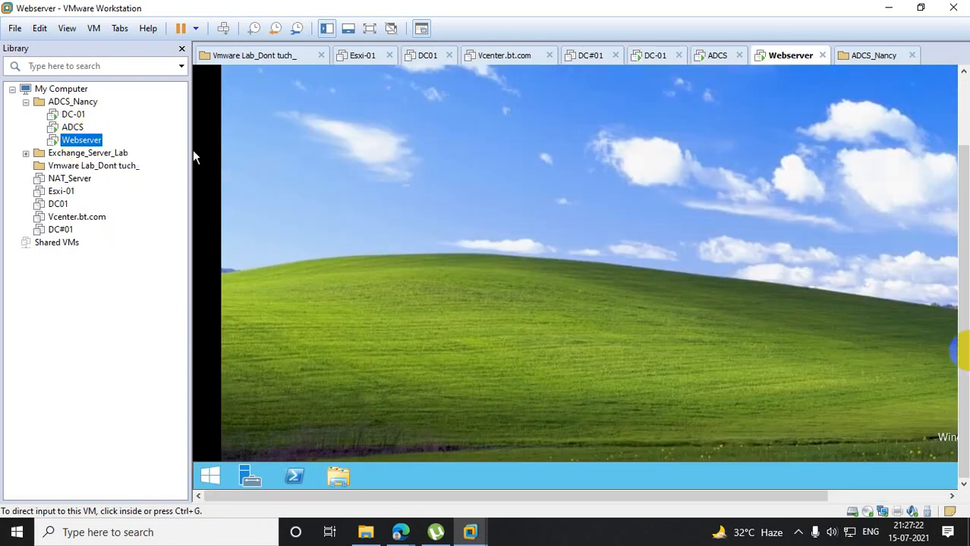
{"action": "left_click", "coordinate": [295, 478]}
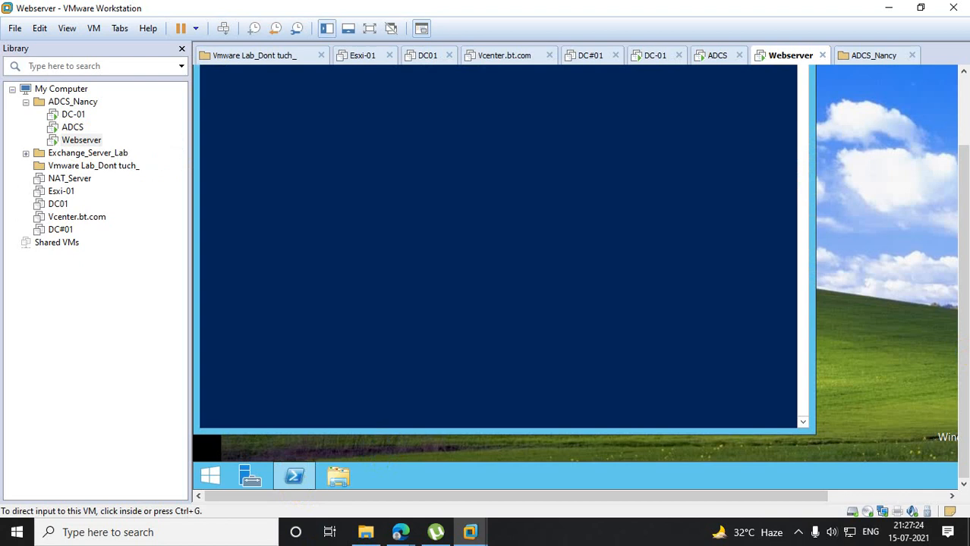
{"action": "left_click", "coordinate": [517, 215]}
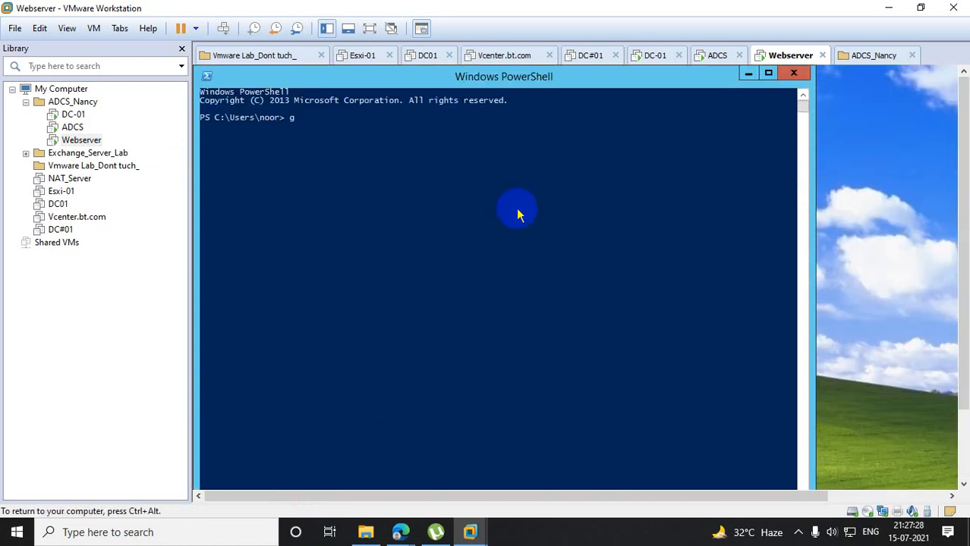
{"action": "type", "text": "gpupdate /force"}
{"action": "key", "text": "Return"}
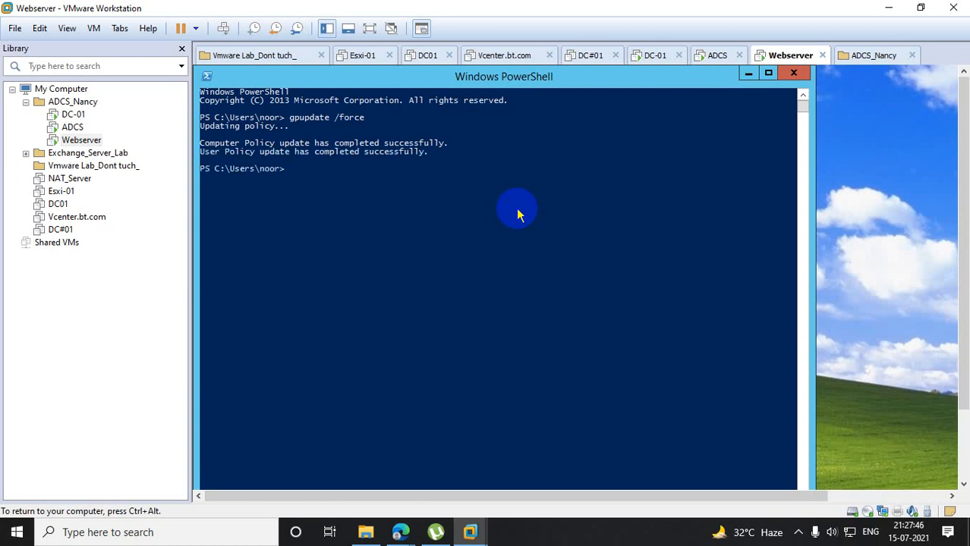
- Sign the second test user out of Webserver by running logoff, and unlock the screen to reach the account selection
{"action": "type", "text": "logoff"}
{"action": "key", "text": "Return"}
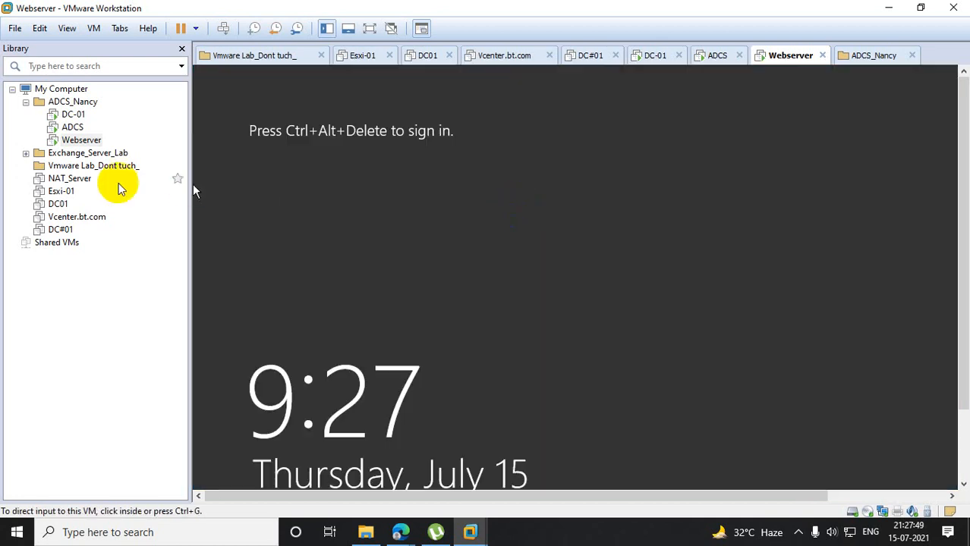
{"action": "right_click", "coordinate": [82, 139]}
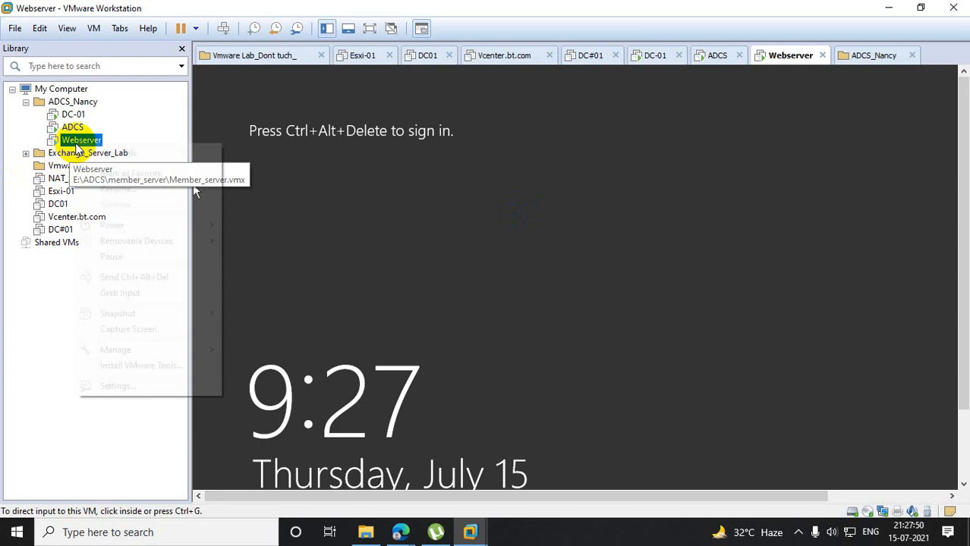
{"action": "left_click", "coordinate": [166, 278]}
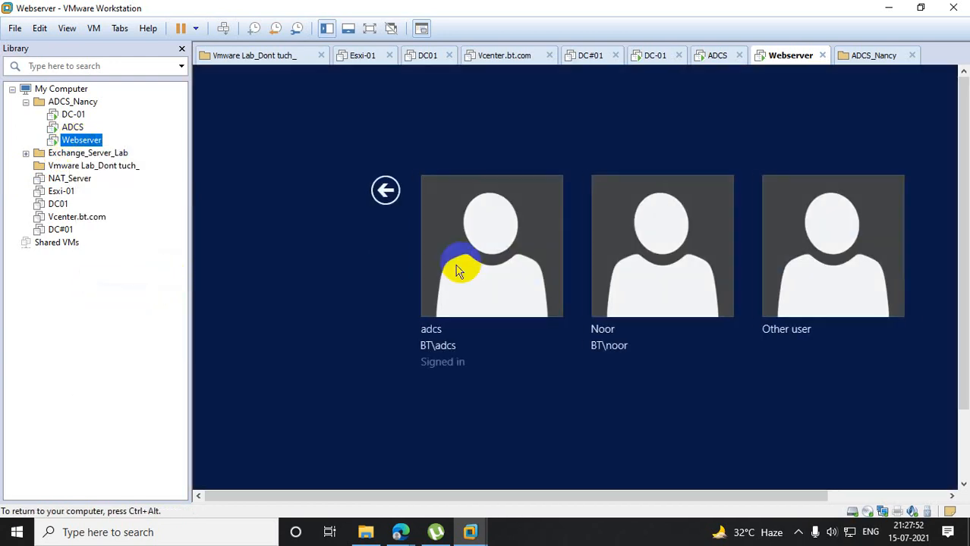
- Sign back in to Webserver as the second test user, entering the account password
{"action": "left_click", "coordinate": [791, 265]}
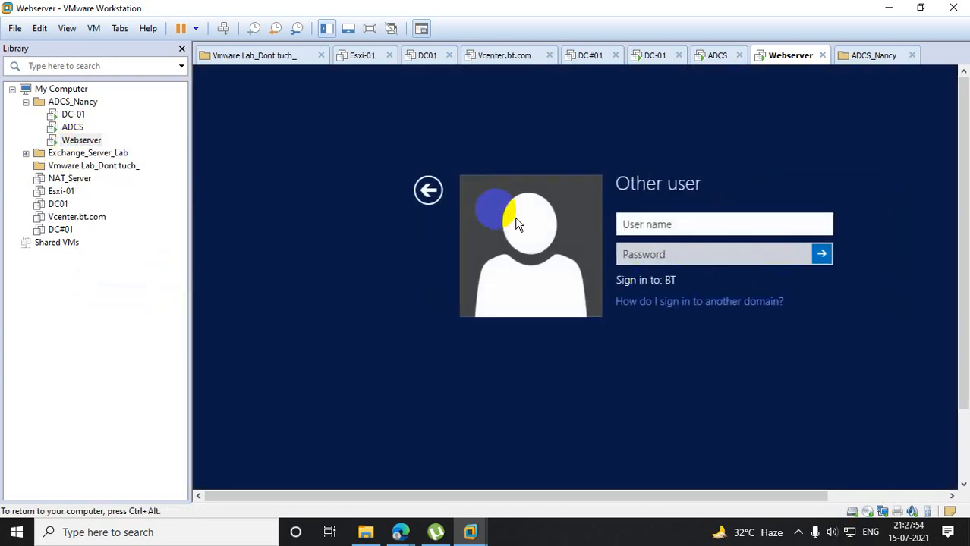
{"action": "left_click", "coordinate": [418, 197]}
{"action": "left_click", "coordinate": [650, 223]}
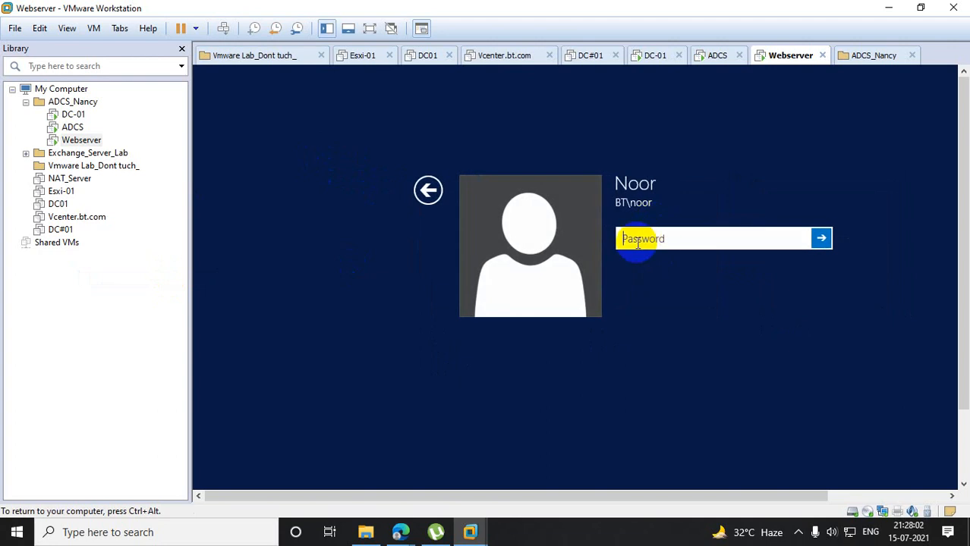
{"action": "type", "text": "*************"}
{"action": "key", "text": "Return"}
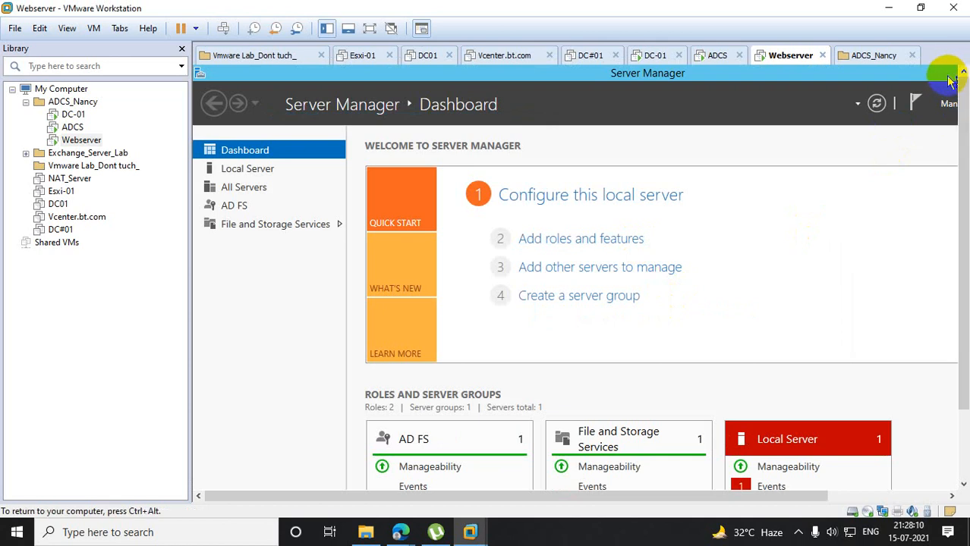
- Close Server Manager and check the desktop background of the test user moved out of Org
{"action": "left_click_drag", "start_coordinate": [817, 499], "coordinate": [941, 499]}
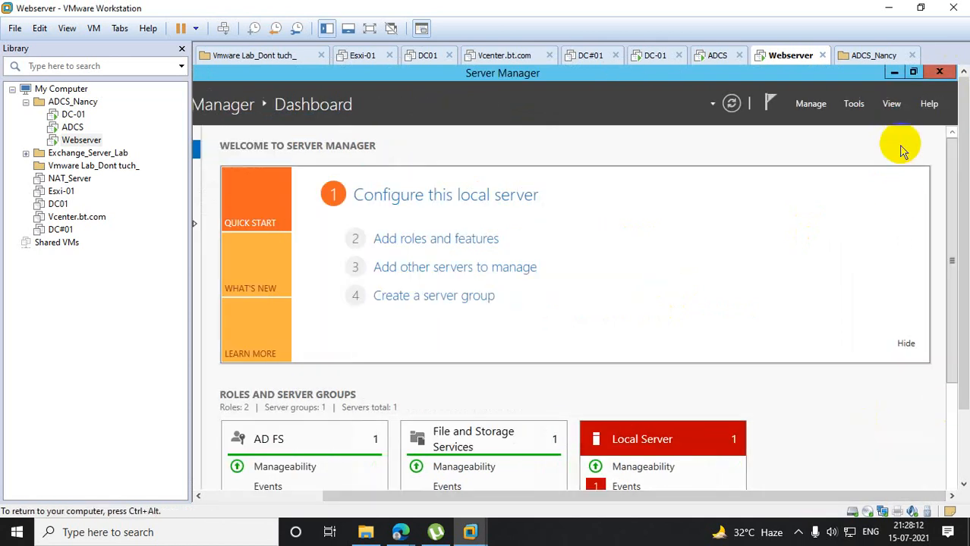
{"action": "left_click", "coordinate": [939, 72]}
{"action": "left_click_drag", "start_coordinate": [963, 133], "coordinate": [964, 214]}
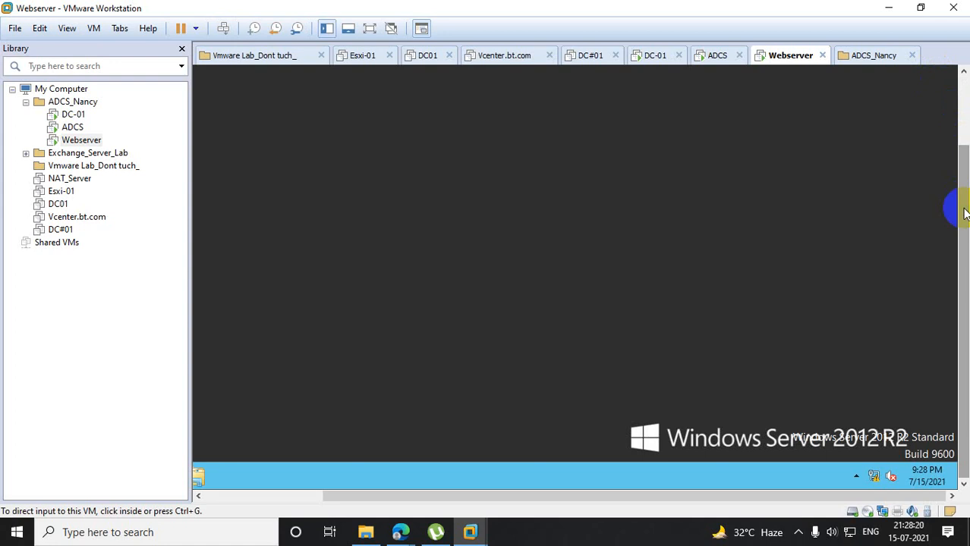
{"action": "left_click", "coordinate": [379, 200]}
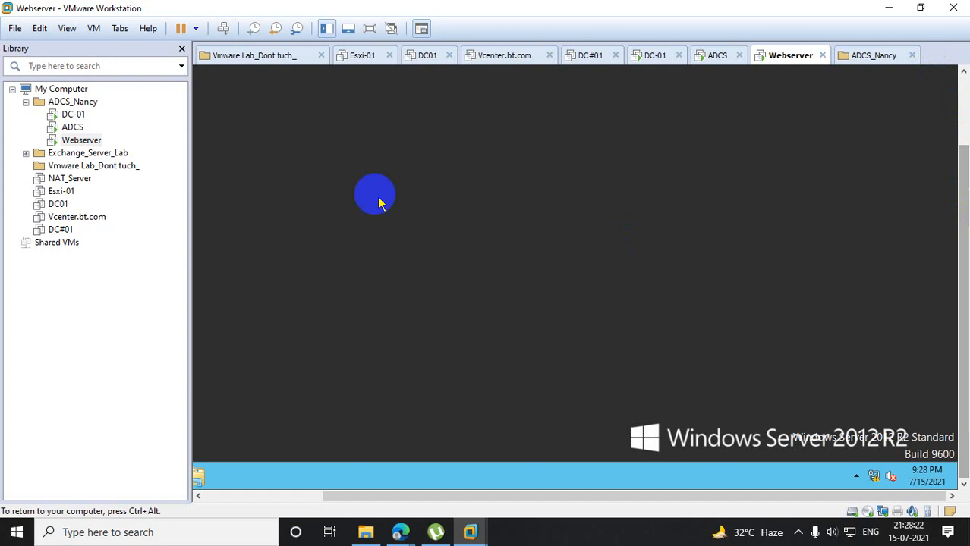
- Switch to the DC-01 virtual machine and open Group Policy Management by running gpmc.msc
{"action": "left_click", "coordinate": [74, 114]}
{"action": "left_click", "coordinate": [402, 255]}
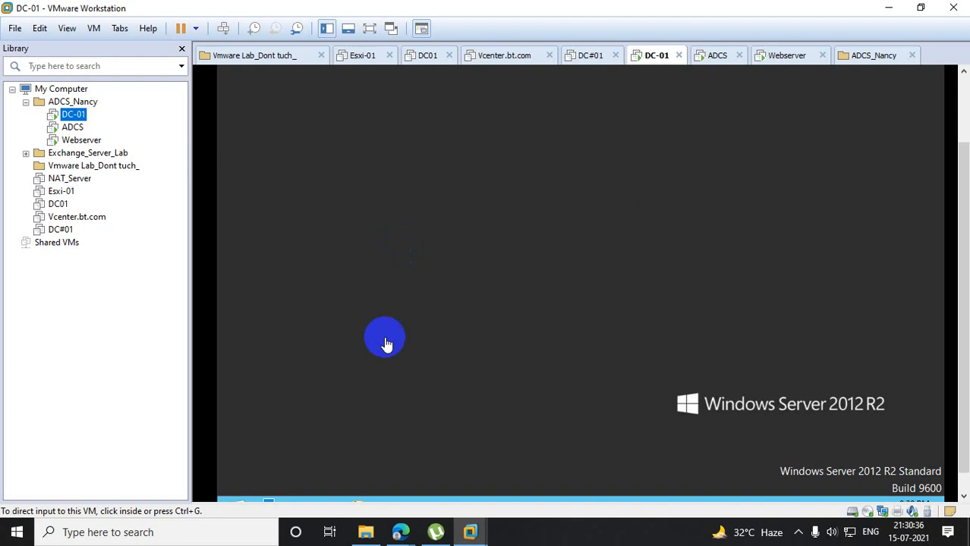
{"action": "left_click", "coordinate": [372, 252]}
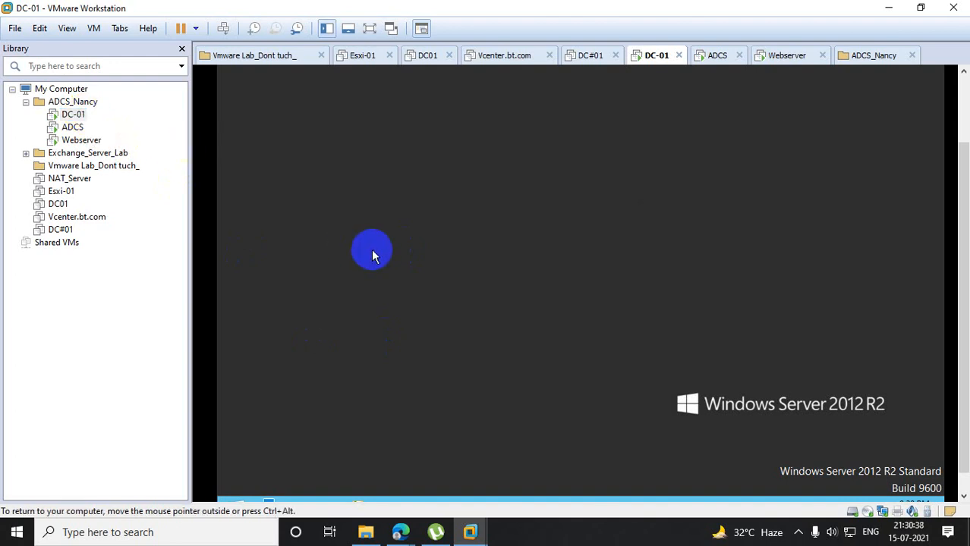
{"action": "left_click_drag", "start_coordinate": [962, 205], "coordinate": [952, 282]}
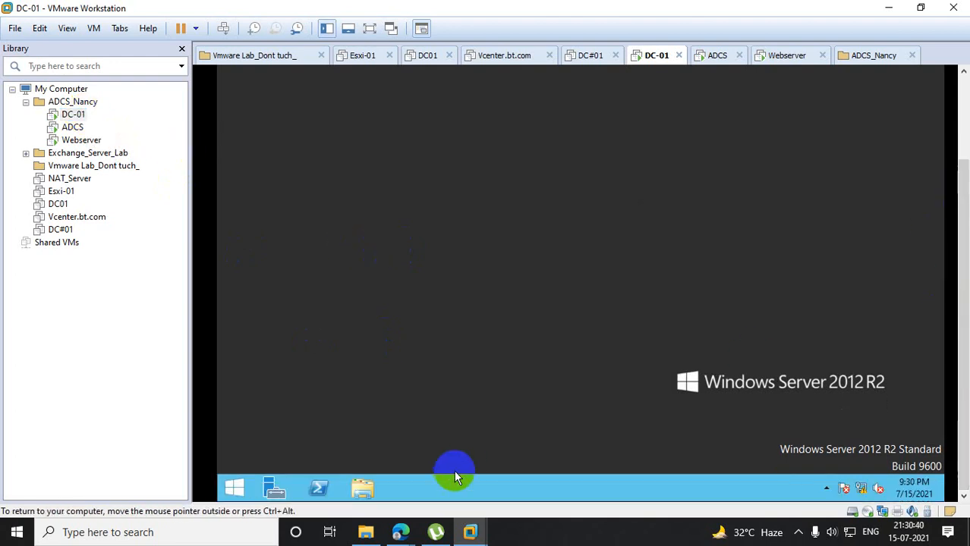
{"action": "right_click", "coordinate": [237, 486]}
{"action": "left_click", "coordinate": [283, 440]}
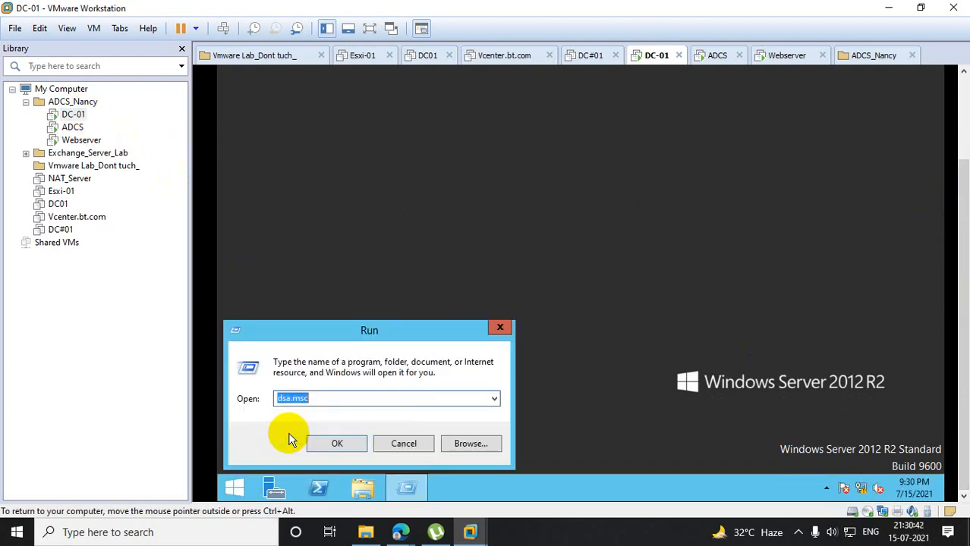
{"action": "type", "text": "g"}
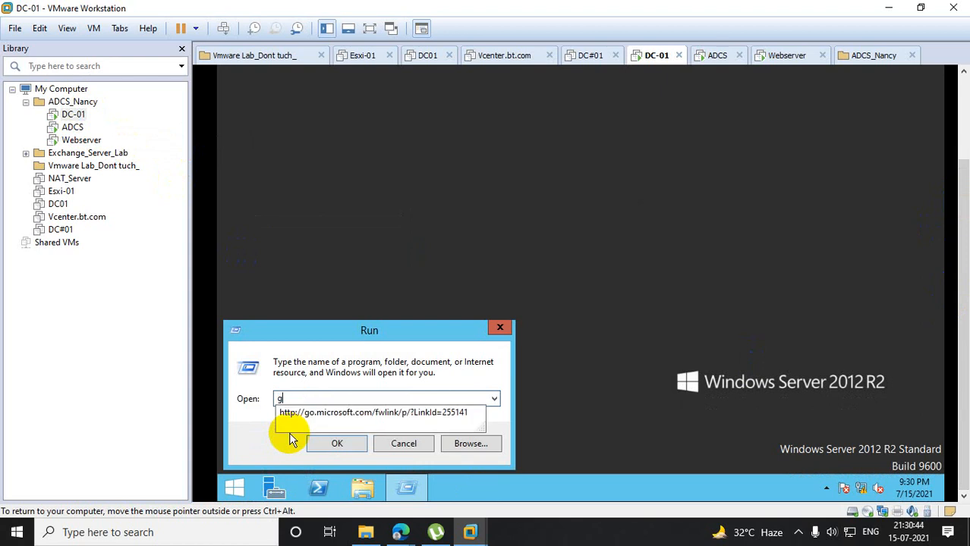
{"action": "type", "text": "pmc.msc"}
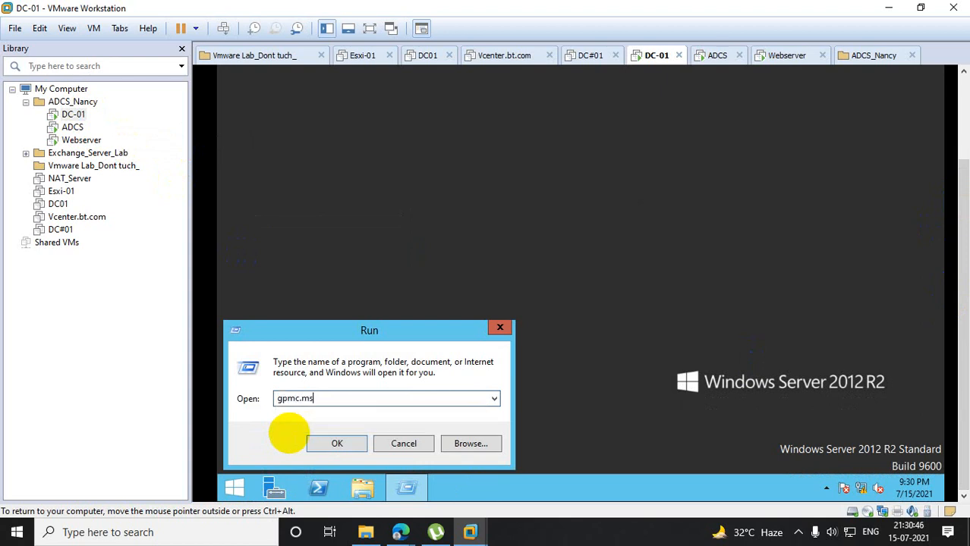
{"action": "key", "text": "Return"}
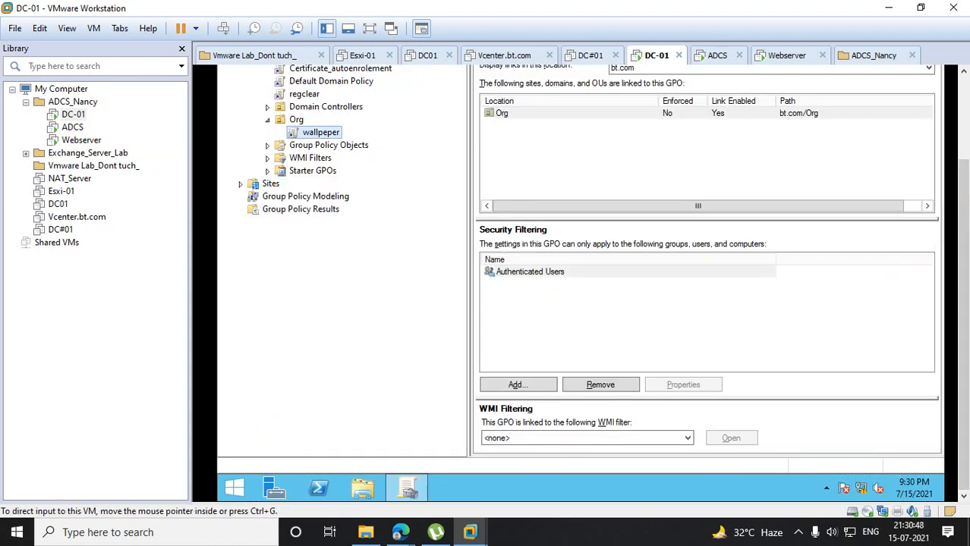
- Delete the wallpeper GPO link from the Org organizational unit
{"action": "left_click_drag", "start_coordinate": [963, 244], "coordinate": [964, 156]}
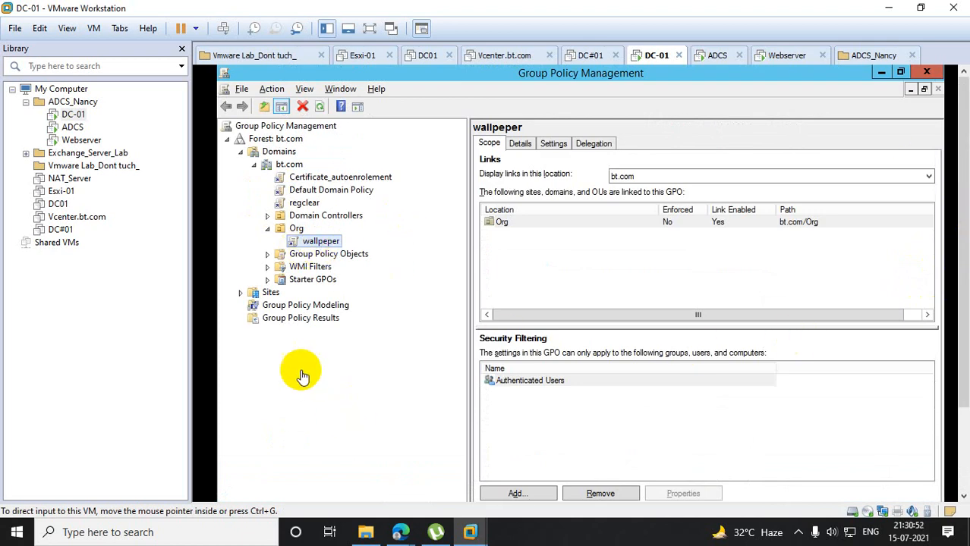
{"action": "left_click", "coordinate": [325, 246]}
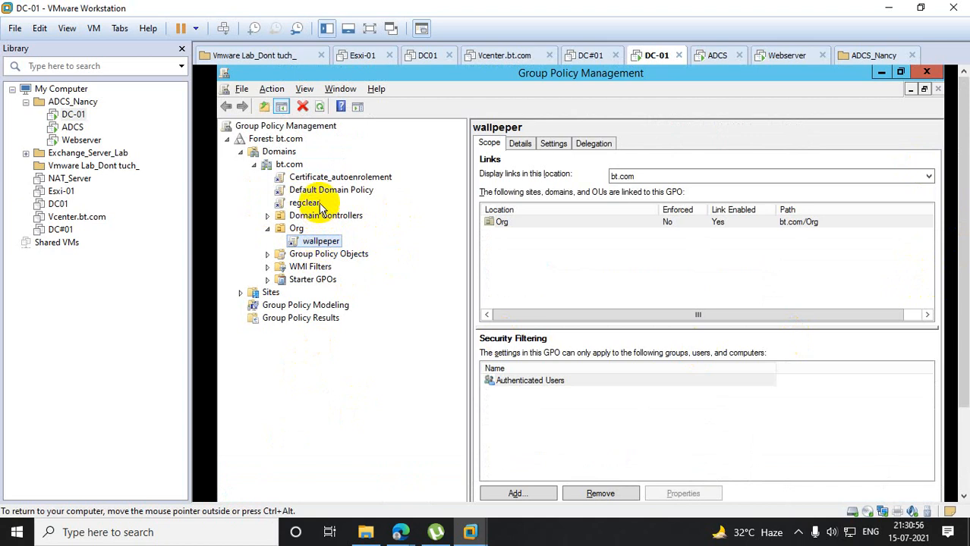
{"action": "right_click", "coordinate": [312, 241]}
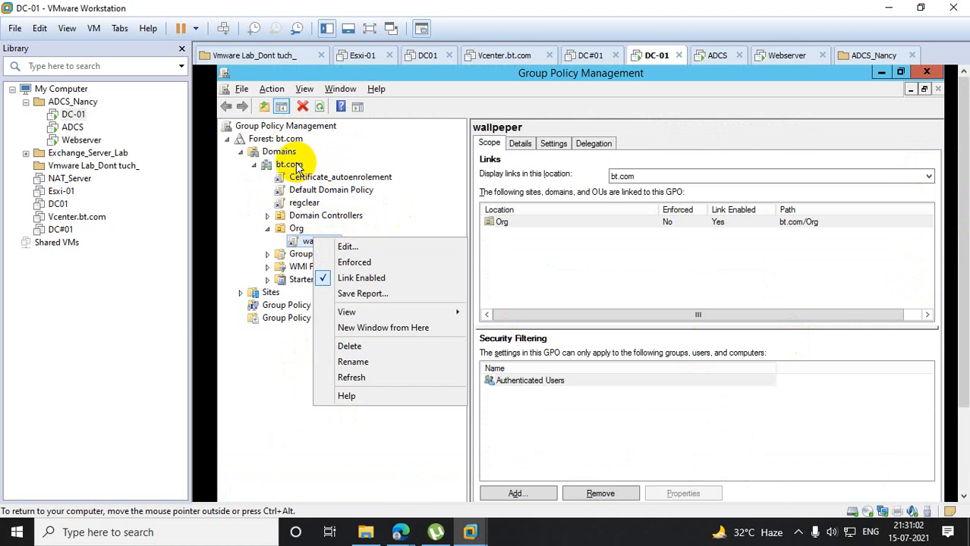
{"action": "left_click", "coordinate": [303, 240]}
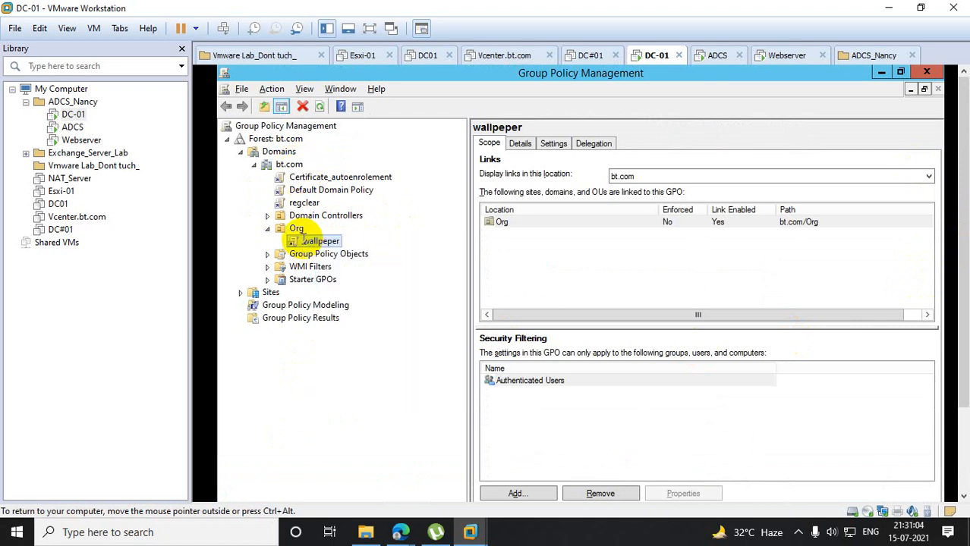
{"action": "left_click", "coordinate": [345, 315]}
{"action": "right_click", "coordinate": [317, 241]}
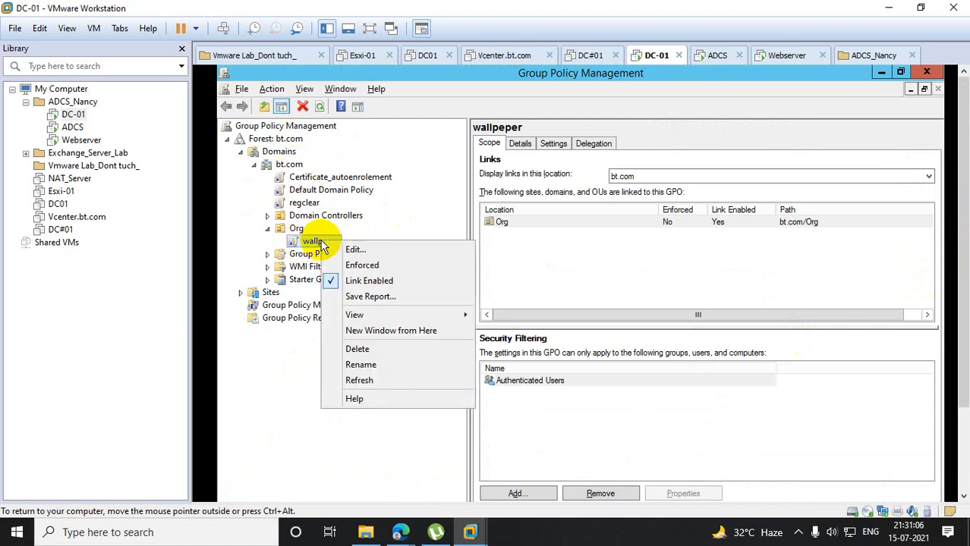
{"action": "left_click", "coordinate": [358, 349]}
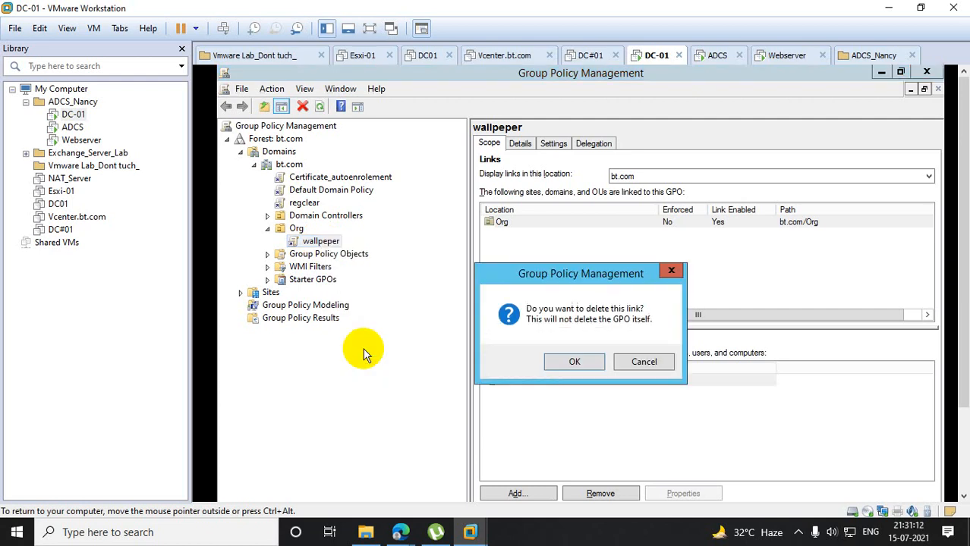
{"action": "left_click", "coordinate": [580, 361]}
- Check the details and scope of the wallpeper GPO in the Group Policy Objects container
{"action": "left_click", "coordinate": [267, 241]}
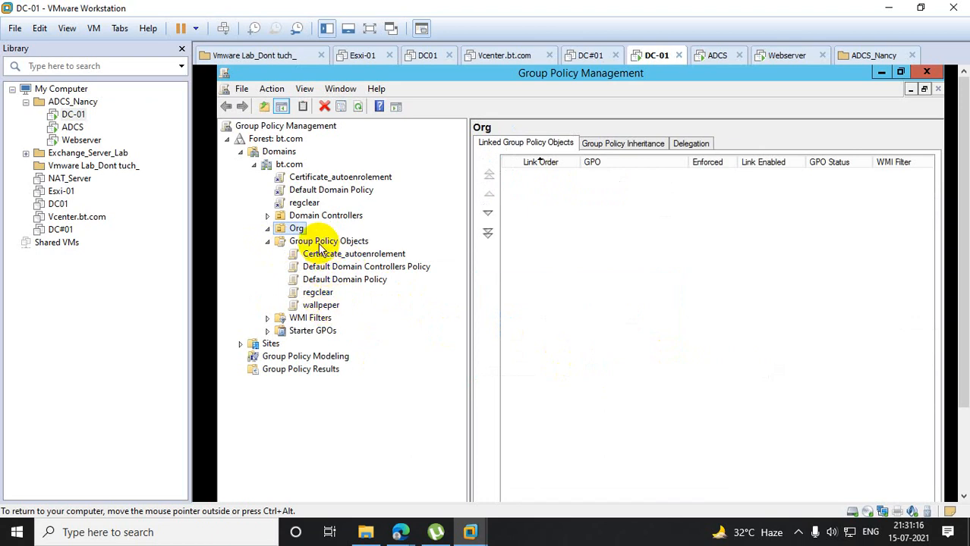
{"action": "left_click", "coordinate": [321, 305]}
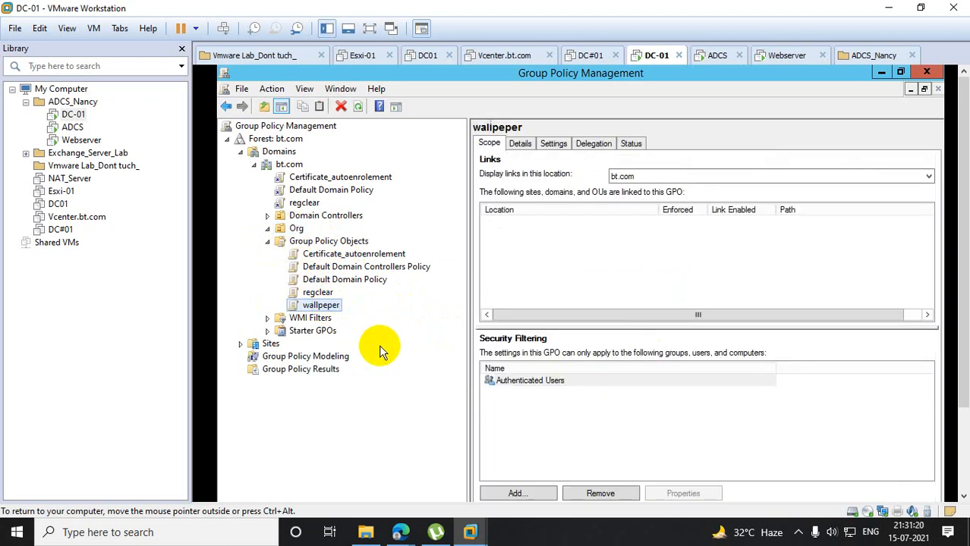
{"action": "left_click", "coordinate": [519, 143]}
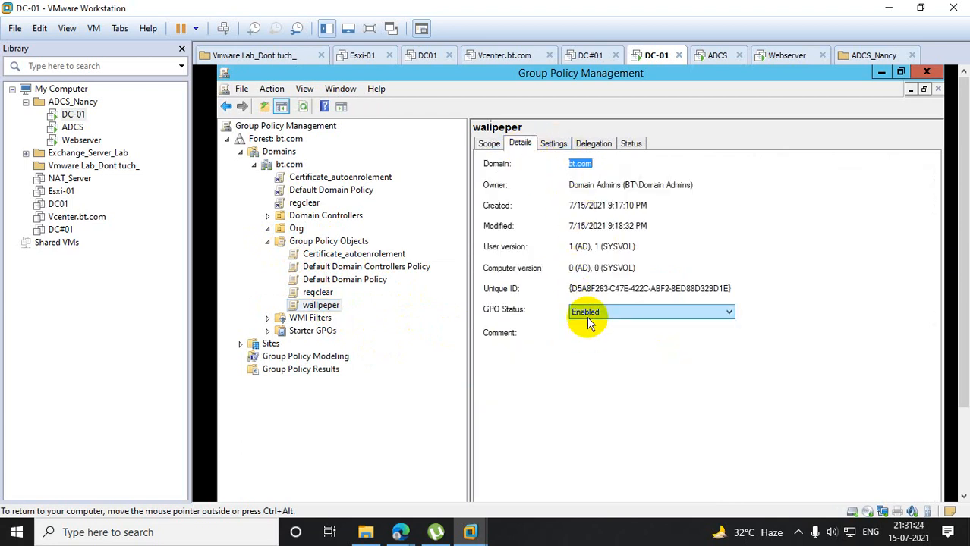
{"action": "left_click", "coordinate": [489, 144]}
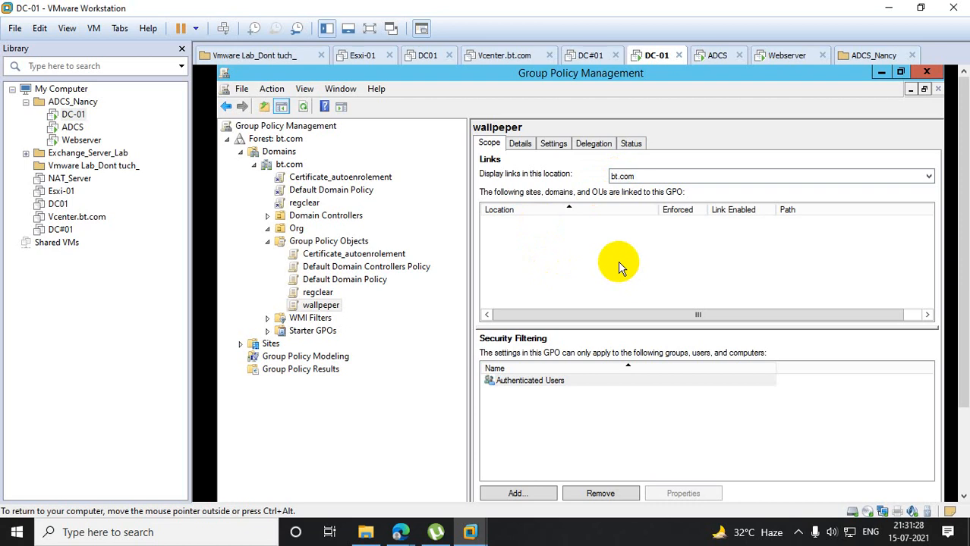
- Link the existing wallpeper GPO to the bt.com domain
{"action": "left_click", "coordinate": [295, 166]}
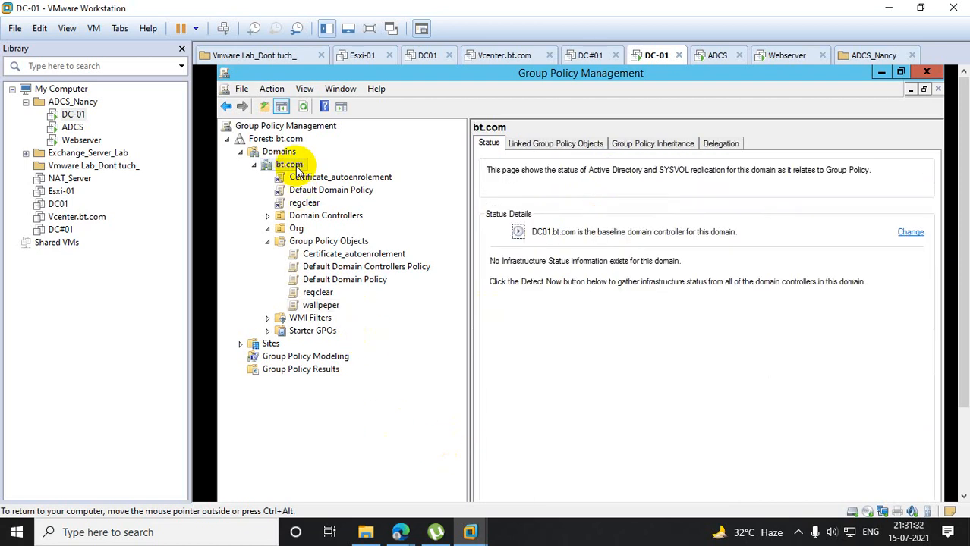
{"action": "right_click", "coordinate": [298, 170]}
{"action": "left_click", "coordinate": [347, 191]}
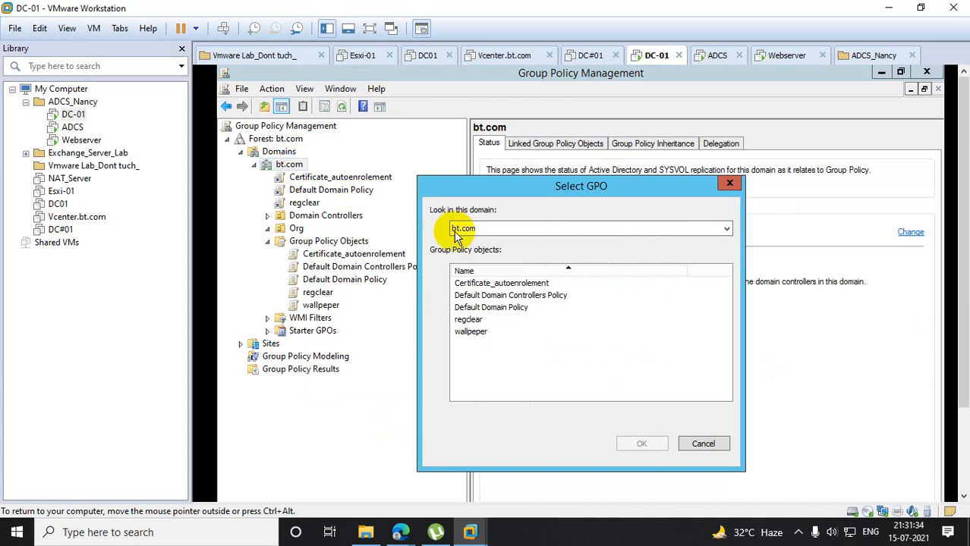
{"action": "left_click", "coordinate": [471, 332]}
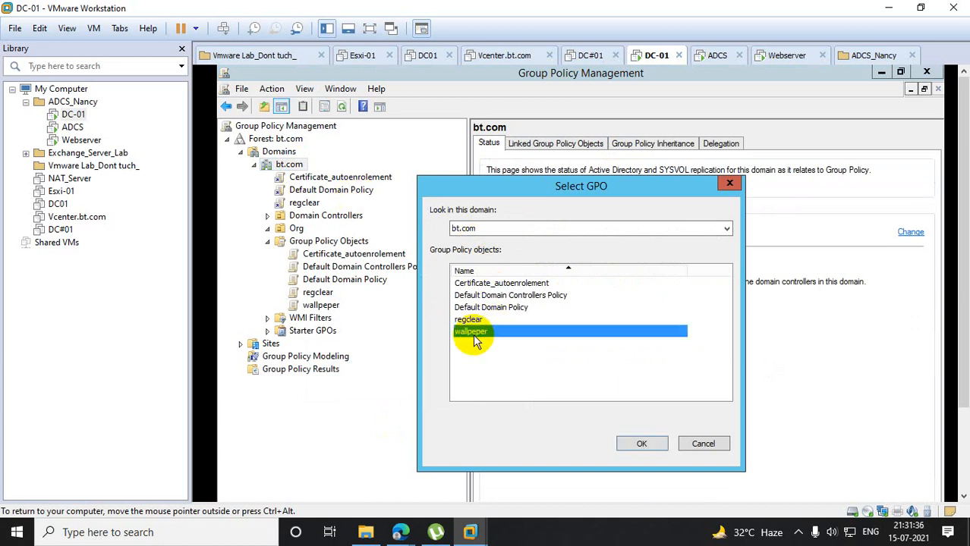
{"action": "left_click", "coordinate": [636, 444]}
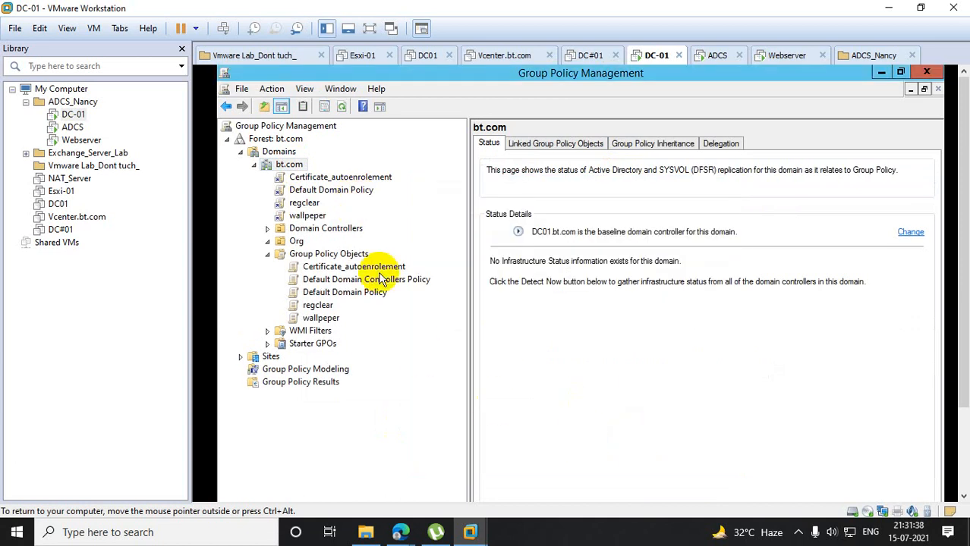
- Review the links of the wallpeper GPO and of the regclear GPO linked under bt.com
{"action": "left_click", "coordinate": [323, 318]}
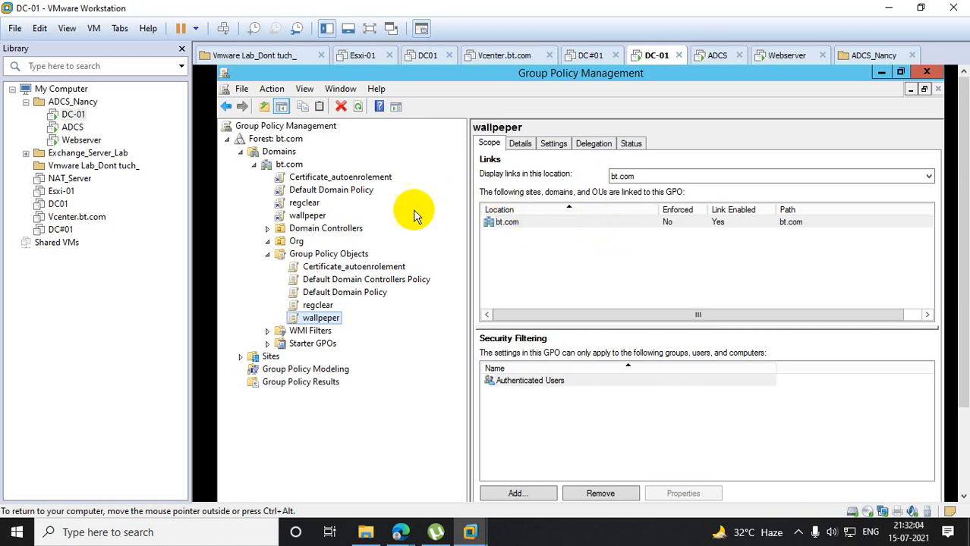
{"action": "left_click", "coordinate": [304, 204]}
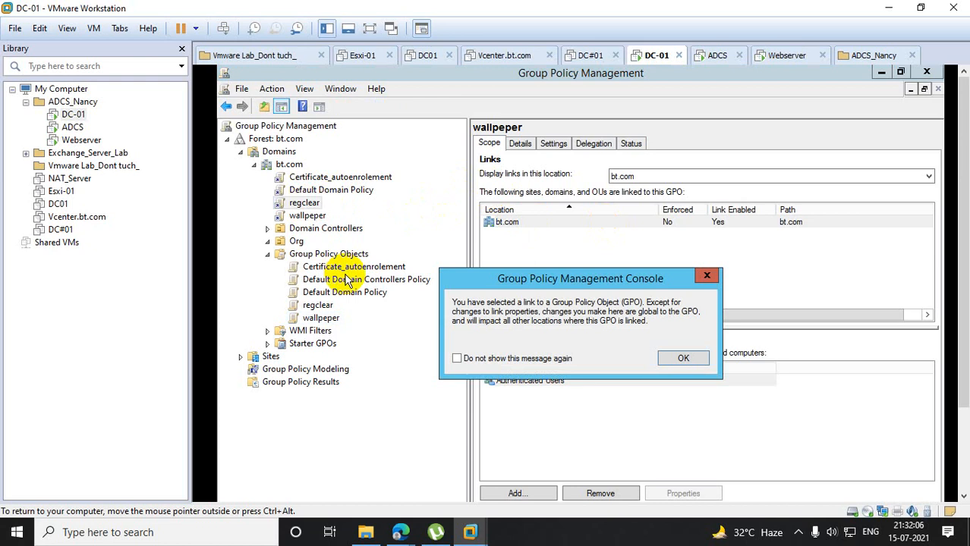
{"action": "left_click", "coordinate": [706, 276]}
{"action": "left_click_drag", "start_coordinate": [954, 296], "coordinate": [954, 393]}
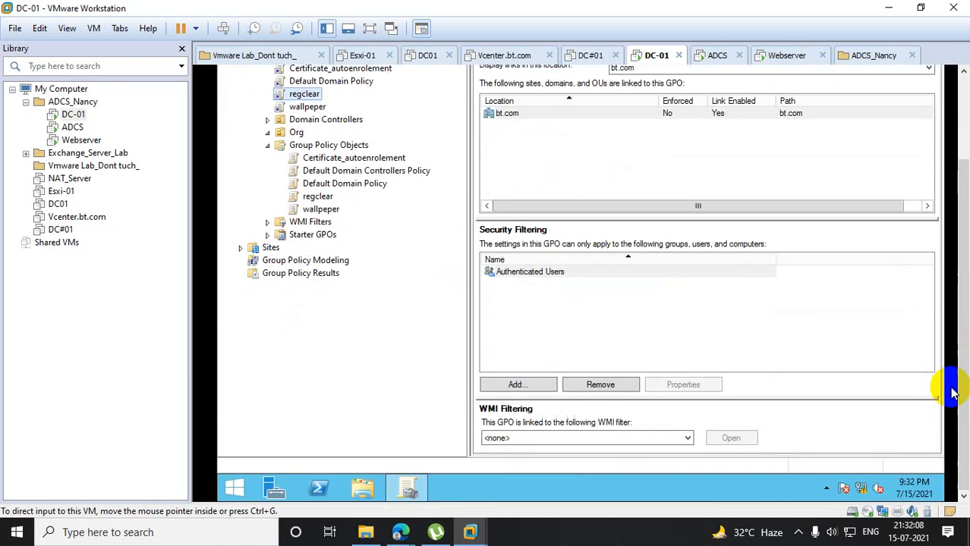
{"action": "right_click", "coordinate": [230, 487]}
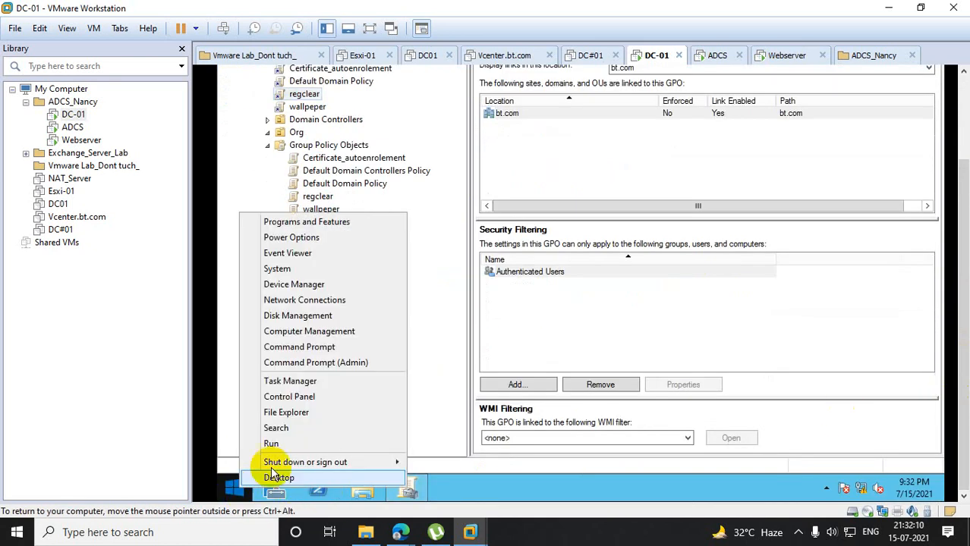
{"action": "left_click", "coordinate": [289, 443]}
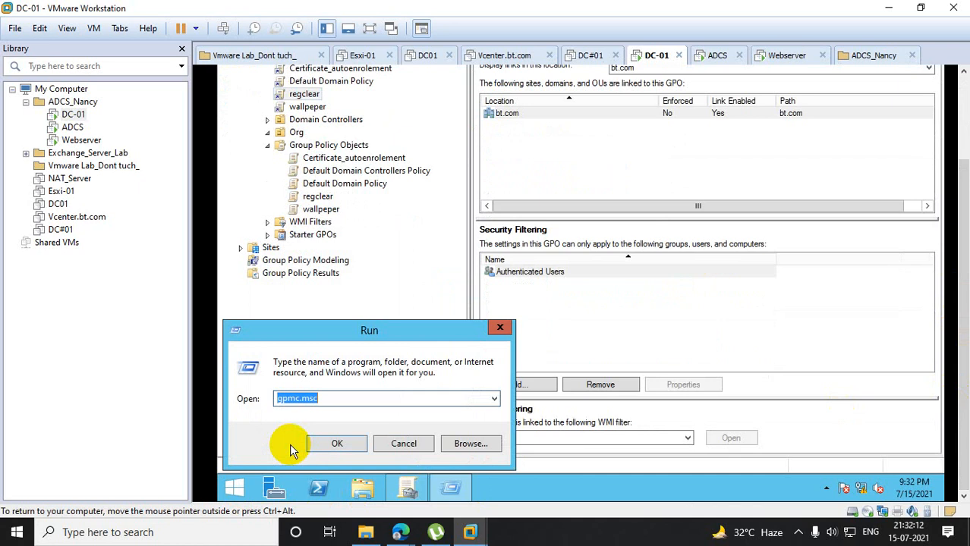
{"action": "left_click", "coordinate": [494, 400]}
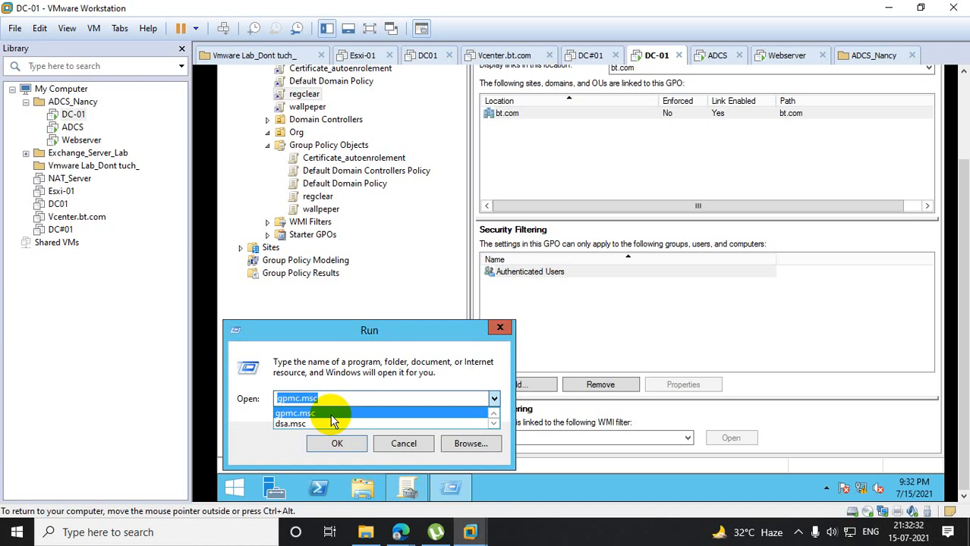
{"action": "left_click", "coordinate": [577, 481]}
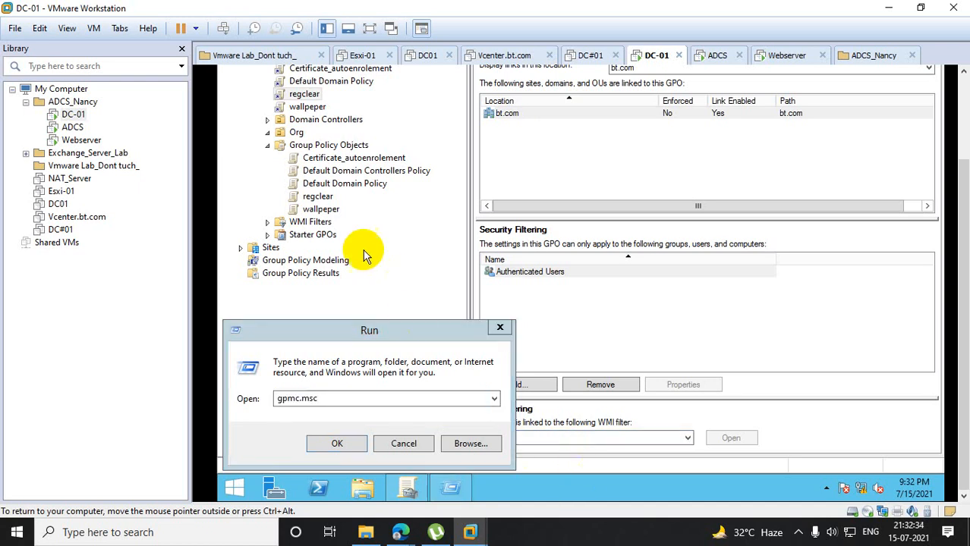
{"action": "left_click", "coordinate": [499, 319]}
- Examine the scope and available link options of the regclear GPO under bt.com
{"action": "scroll", "coordinate": [919, 134], "scroll_direction": "up", "scroll_amount": 2}
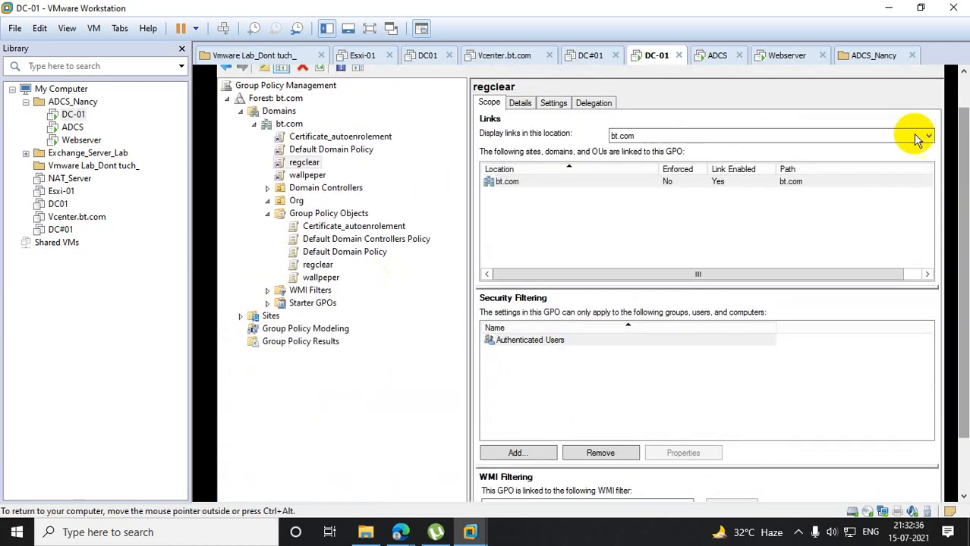
{"action": "left_click", "coordinate": [304, 164]}
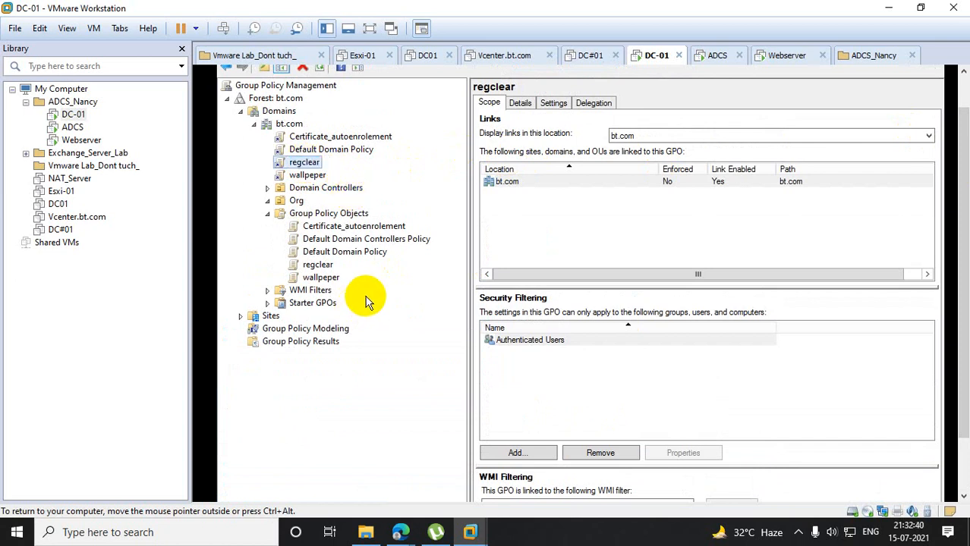
{"action": "right_click", "coordinate": [301, 167]}
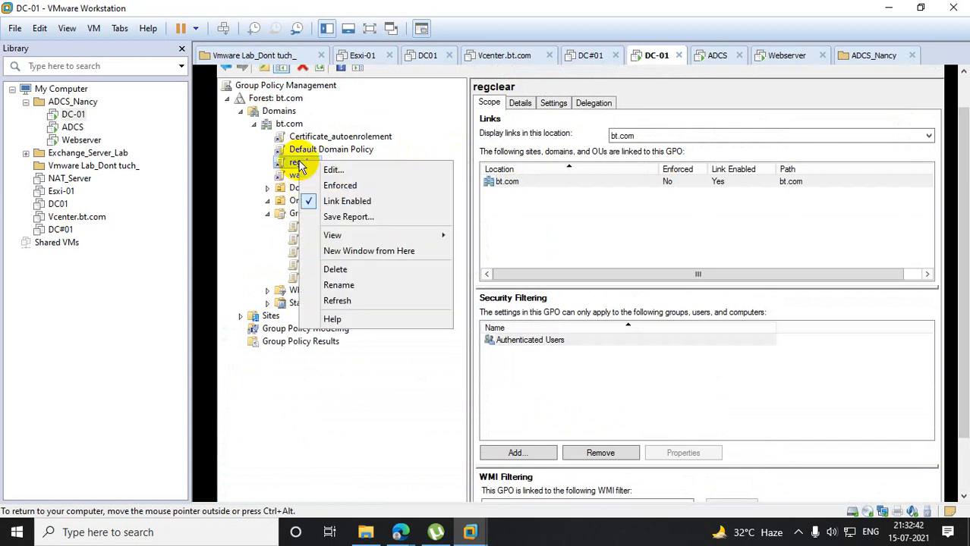
{"action": "left_click", "coordinate": [409, 351]}
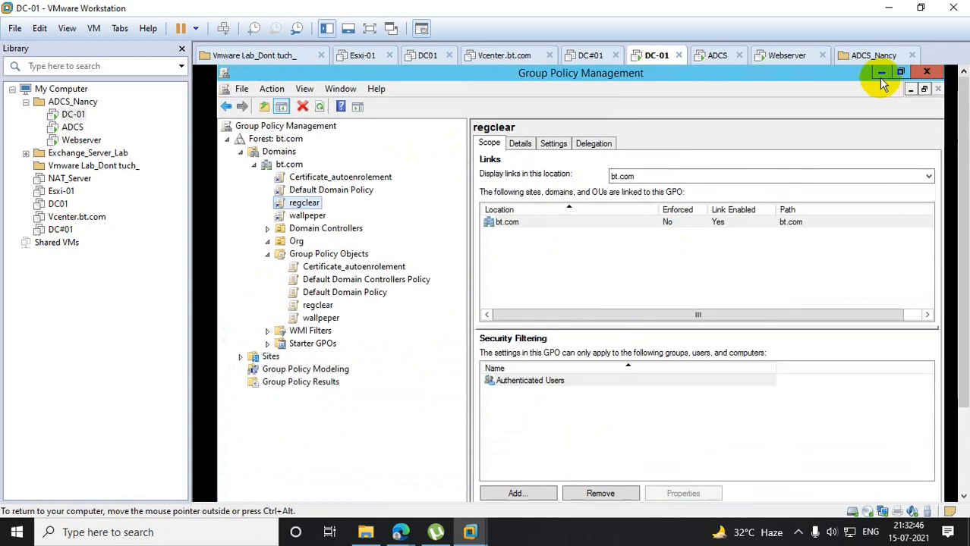
- Minimize Group Policy Management and open File Explorer on DC-01
{"action": "left_click", "coordinate": [880, 74]}
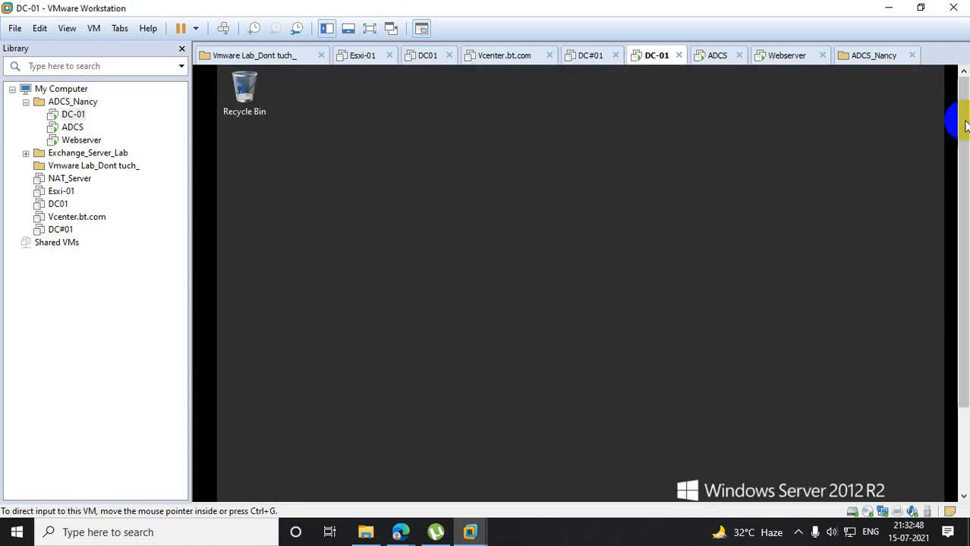
{"action": "left_click_drag", "start_coordinate": [963, 126], "coordinate": [960, 238]}
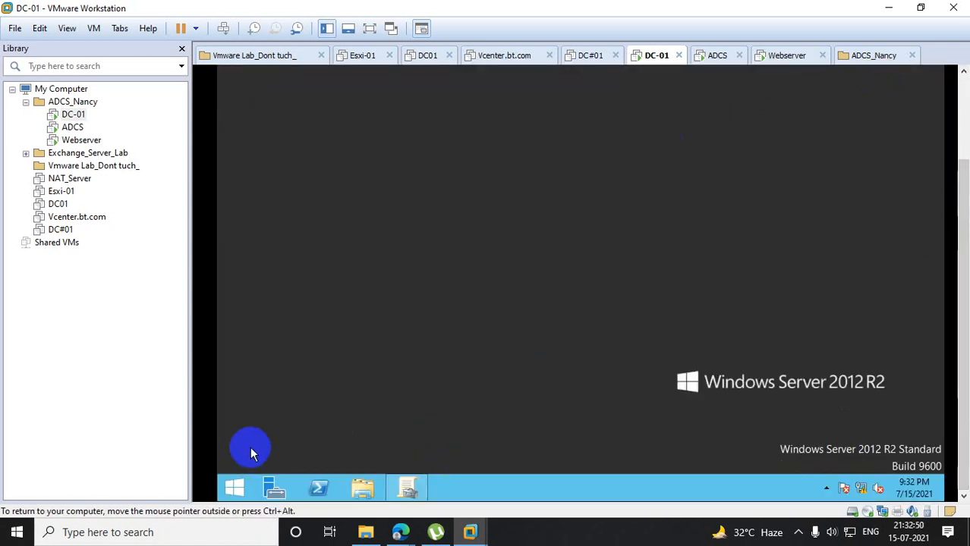
{"action": "left_click", "coordinate": [359, 490]}
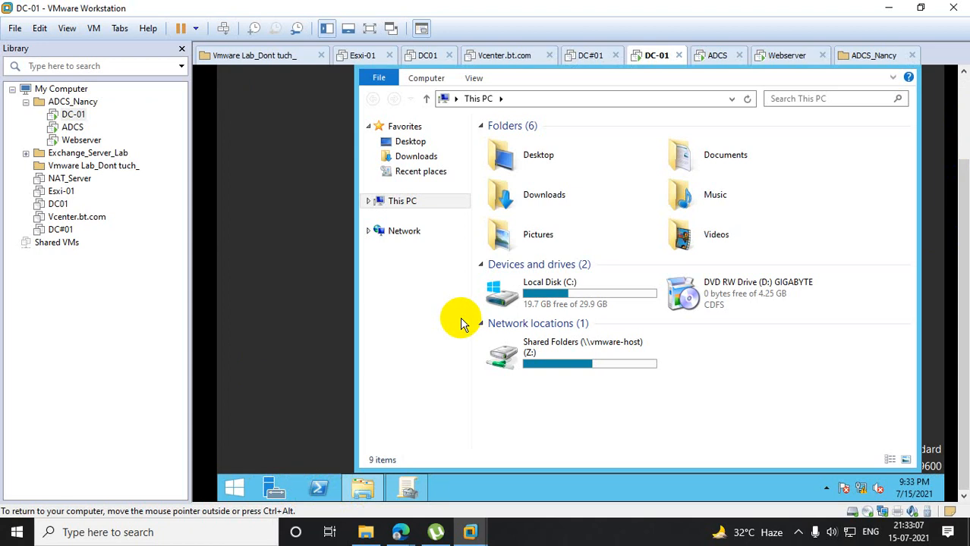
- Open the domain's network shares at \\bt.com through the Run dialog on DC-01
{"action": "right_click", "coordinate": [228, 493]}
{"action": "left_click", "coordinate": [291, 449]}
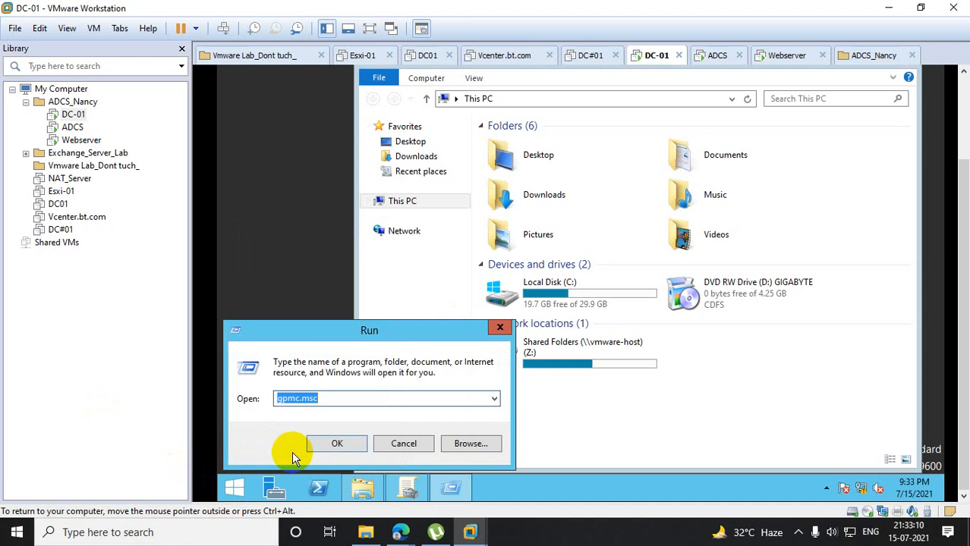
{"action": "left_click", "coordinate": [493, 398]}
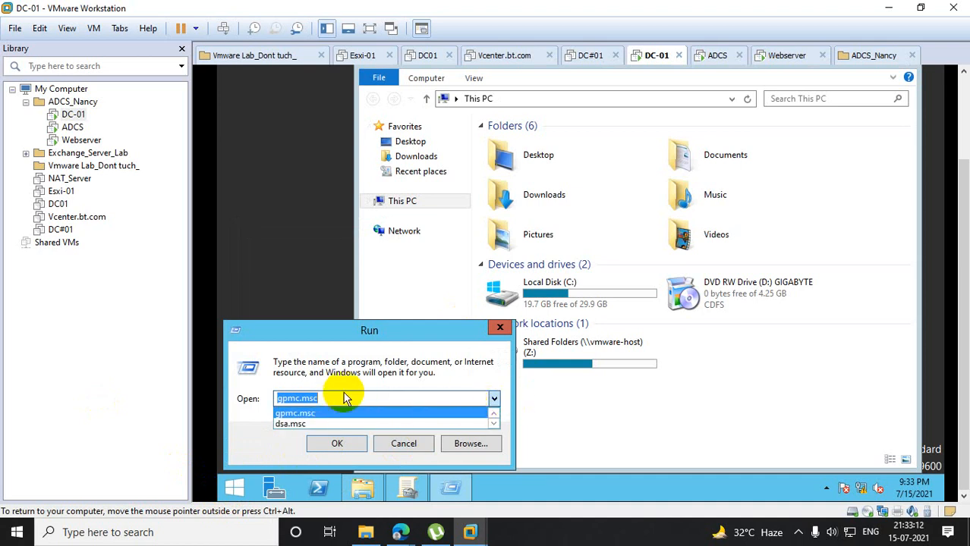
{"action": "type", "text": "\\bt."}
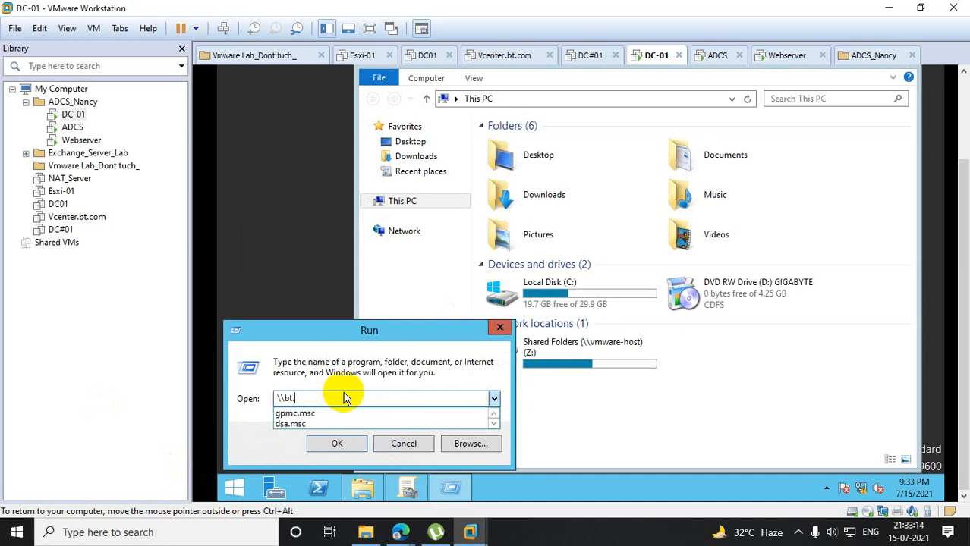
{"action": "type", "text": "com"}
{"action": "key", "text": "Escape"}
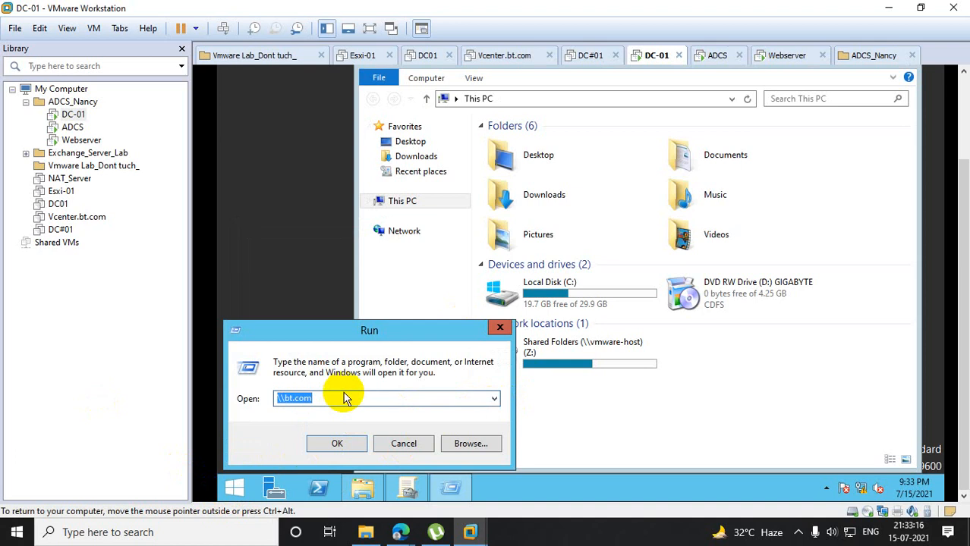
{"action": "left_click", "coordinate": [336, 443]}
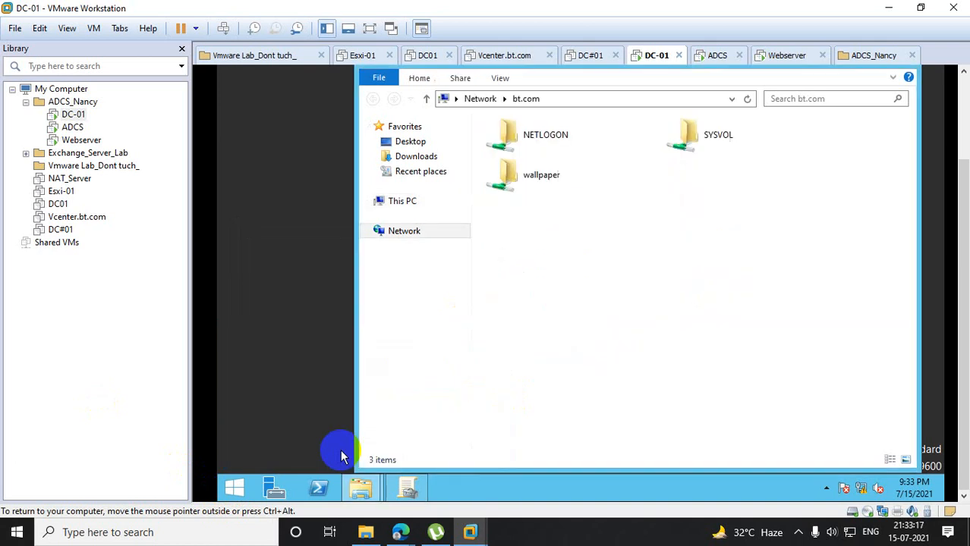
- Open the runclr batch file from the NETLOGON share for editing in Notepad
{"action": "double_click", "coordinate": [540, 154]}
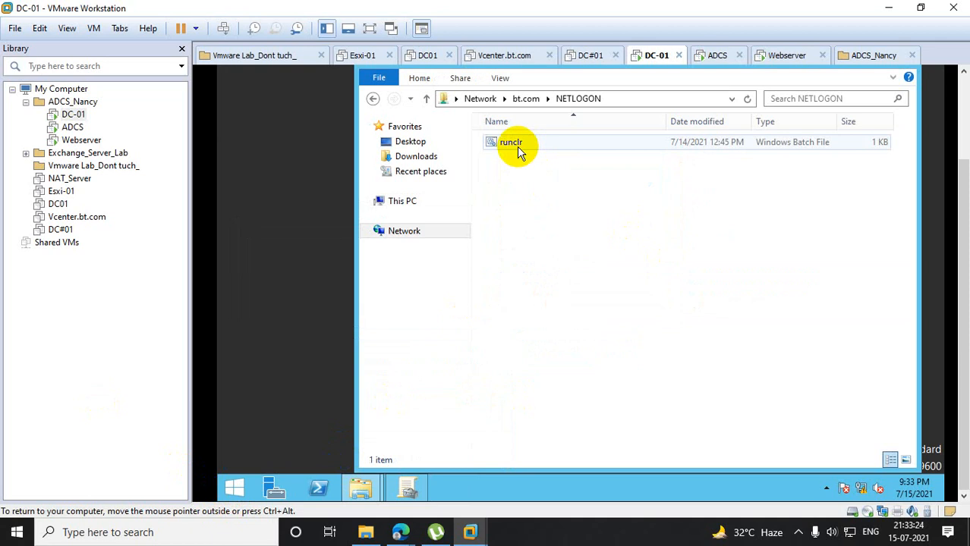
{"action": "right_click", "coordinate": [518, 151]}
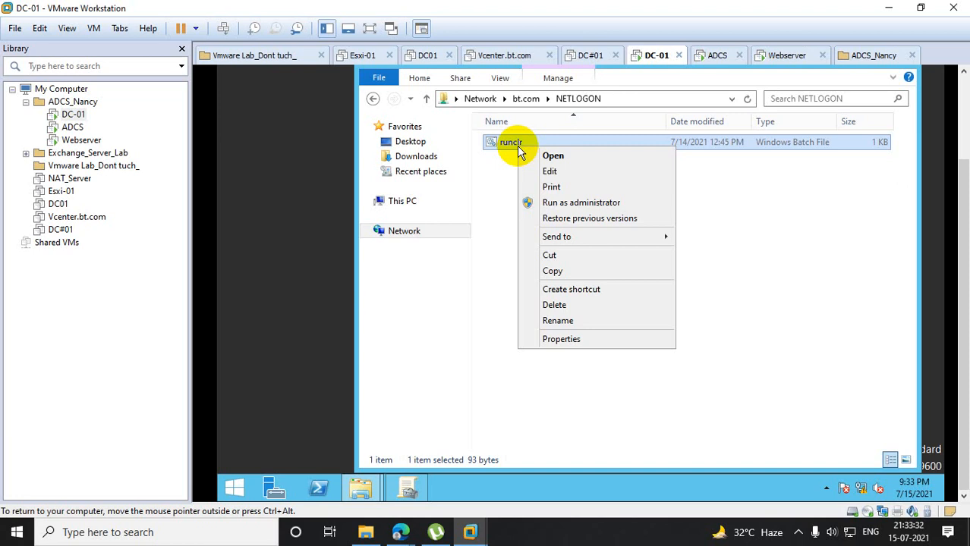
{"action": "left_click", "coordinate": [551, 173]}
{"action": "left_click", "coordinate": [629, 234]}
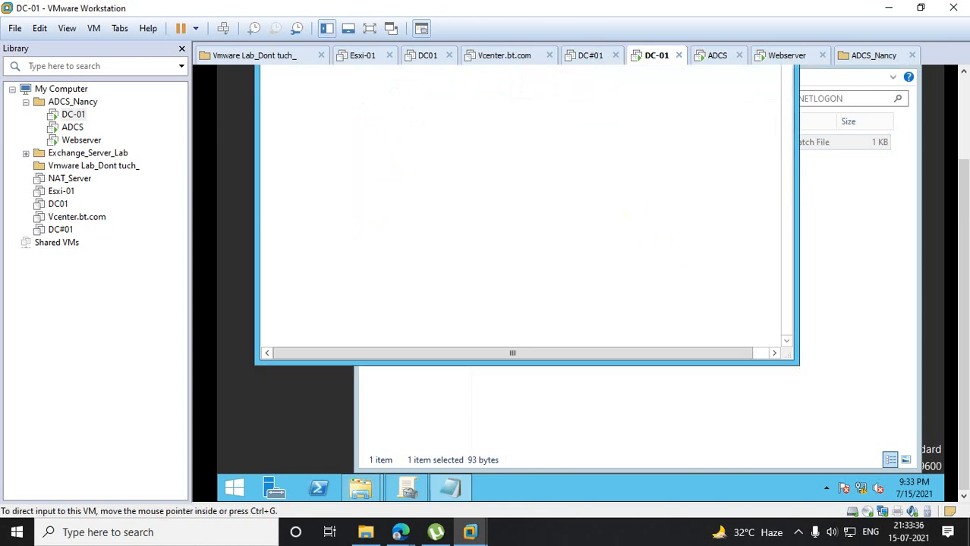
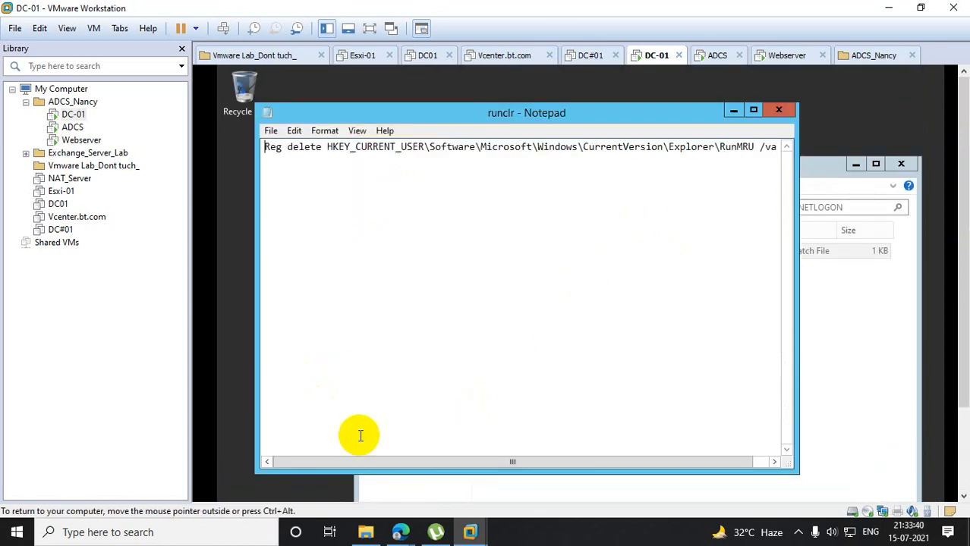
- Examine the Reg delete command for the RunMRU key in the runclr batch file through to the end of the line
{"action": "left_click_drag", "start_coordinate": [397, 466], "coordinate": [439, 457]}
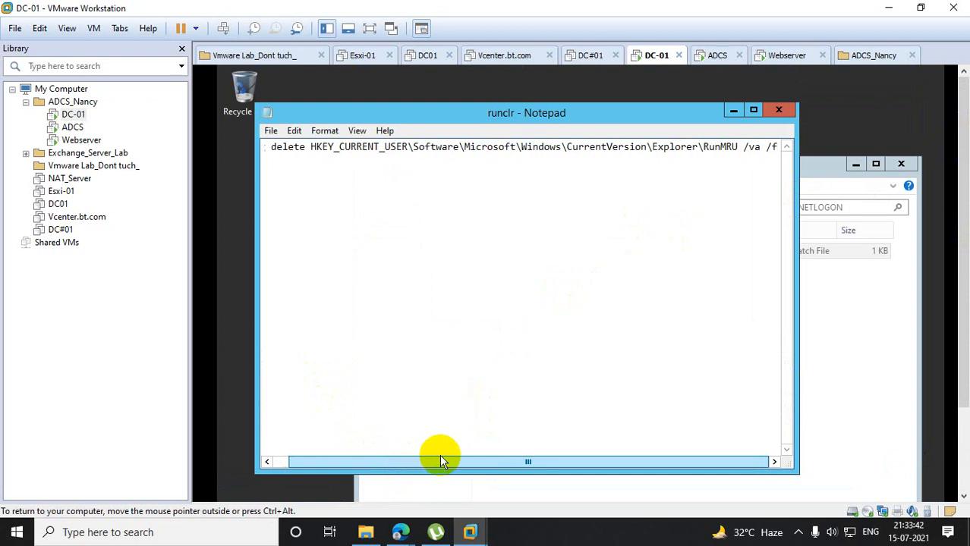
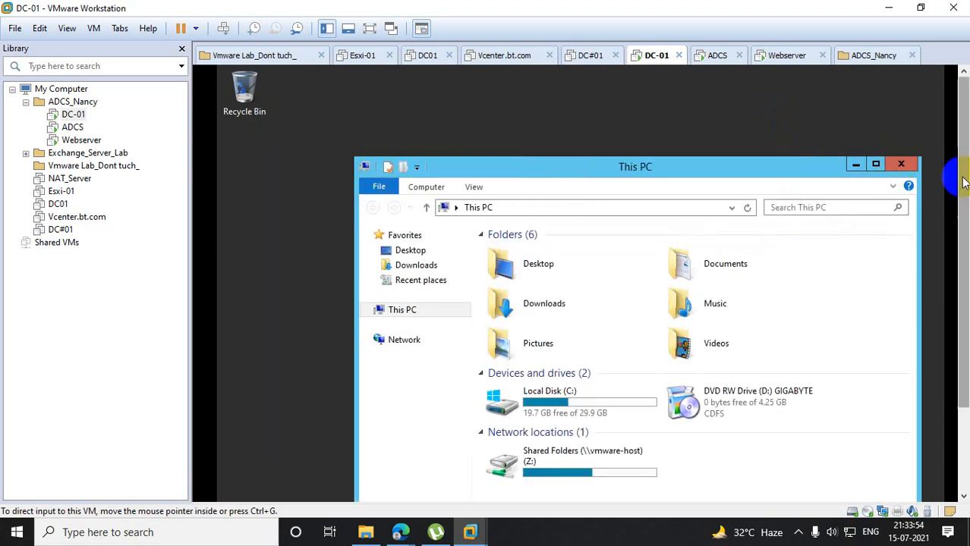
- Check the remembered commands in the Run history of the DC-01 session
{"action": "right_click", "coordinate": [242, 483]}
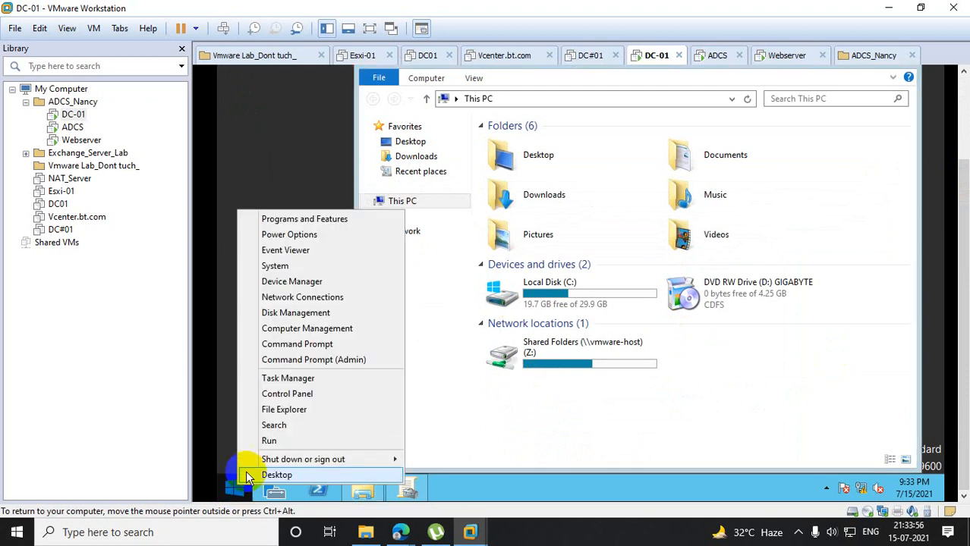
{"action": "left_click", "coordinate": [271, 440]}
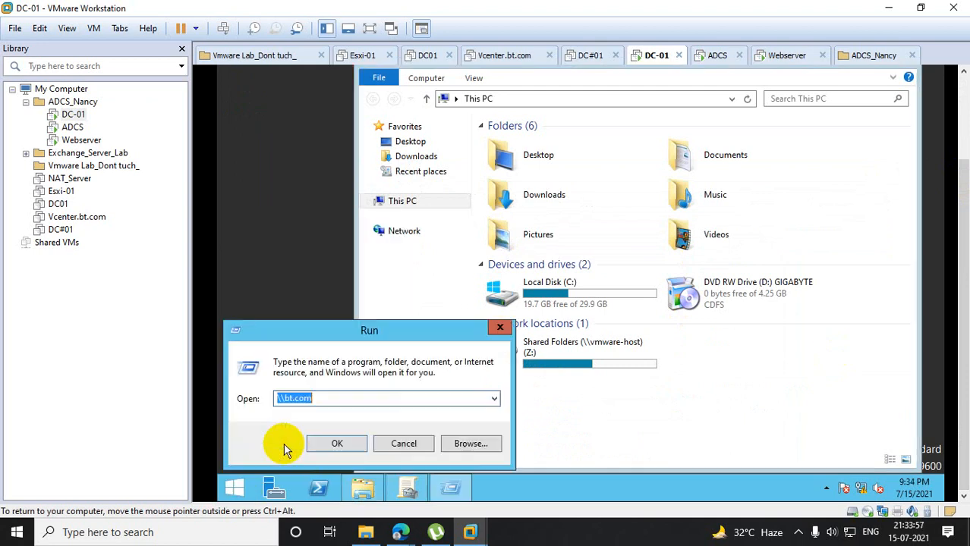
{"action": "left_click", "coordinate": [494, 399]}
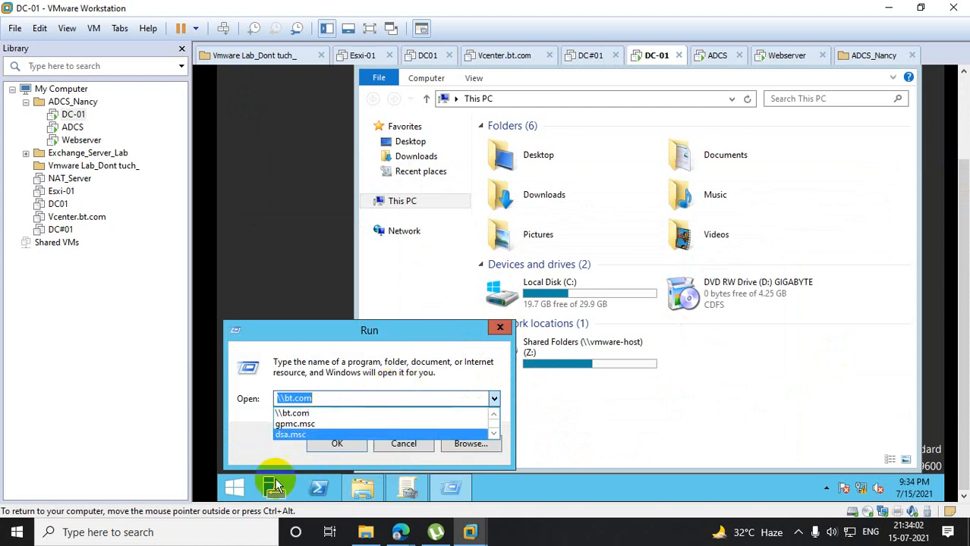
- Log off the current DC-01 session by running the logoff command
{"action": "right_click", "coordinate": [239, 485]}
{"action": "left_click", "coordinate": [273, 440]}
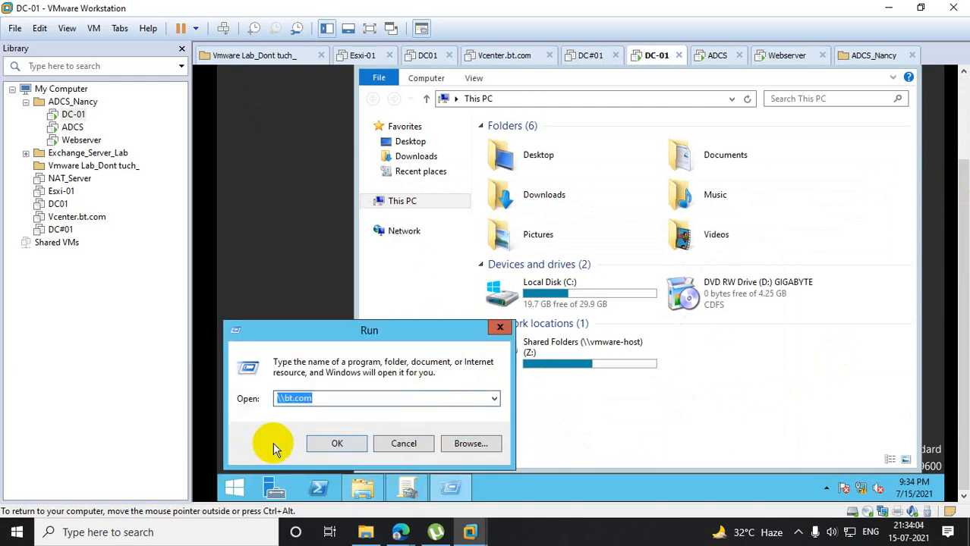
{"action": "type", "text": "logoff"}
{"action": "key", "text": "Return"}
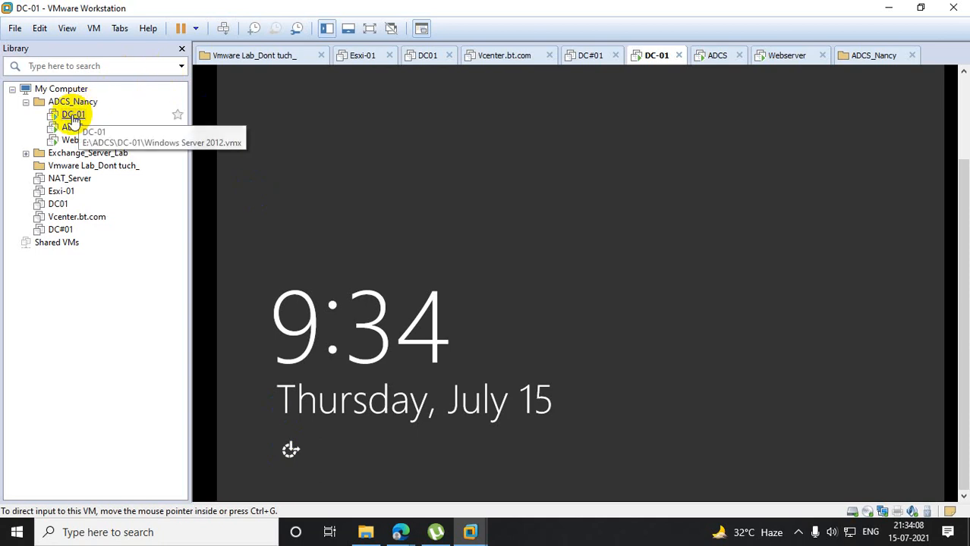
- Bring up the DC-01 sign-in screen and sign in as BT\adcs with the account password
{"action": "right_click", "coordinate": [73, 120]}
{"action": "left_click", "coordinate": [123, 248]}
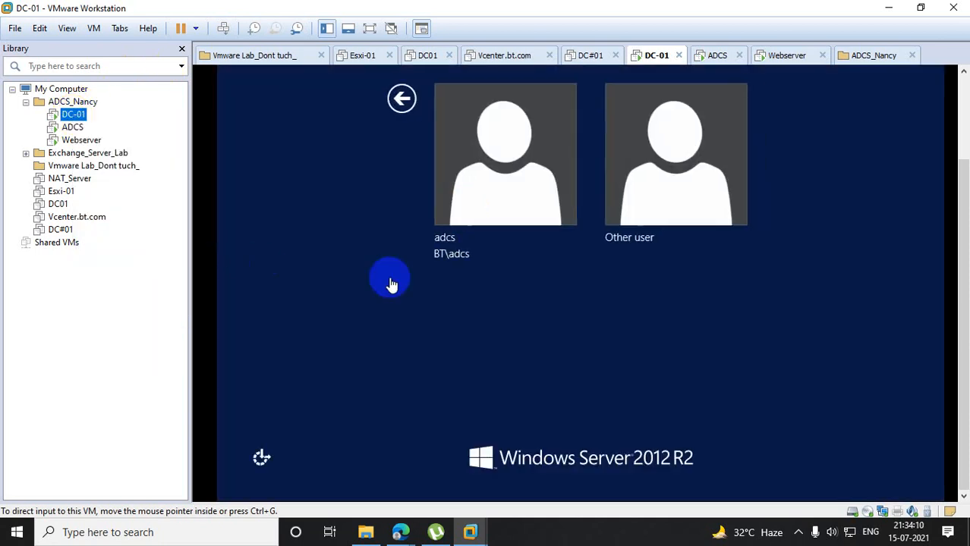
{"action": "left_click", "coordinate": [467, 200]}
{"action": "left_click", "coordinate": [562, 150]}
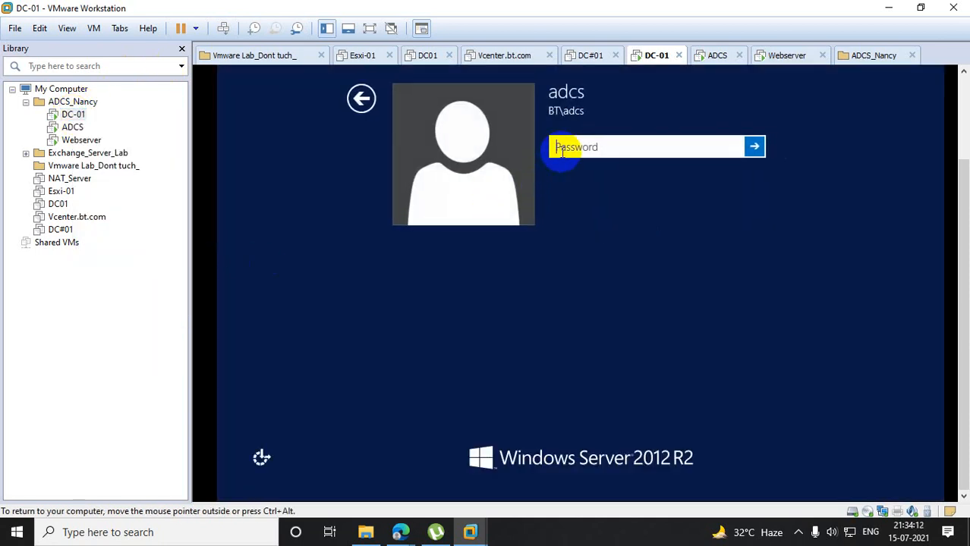
{"action": "type", "text": "••••••••"}
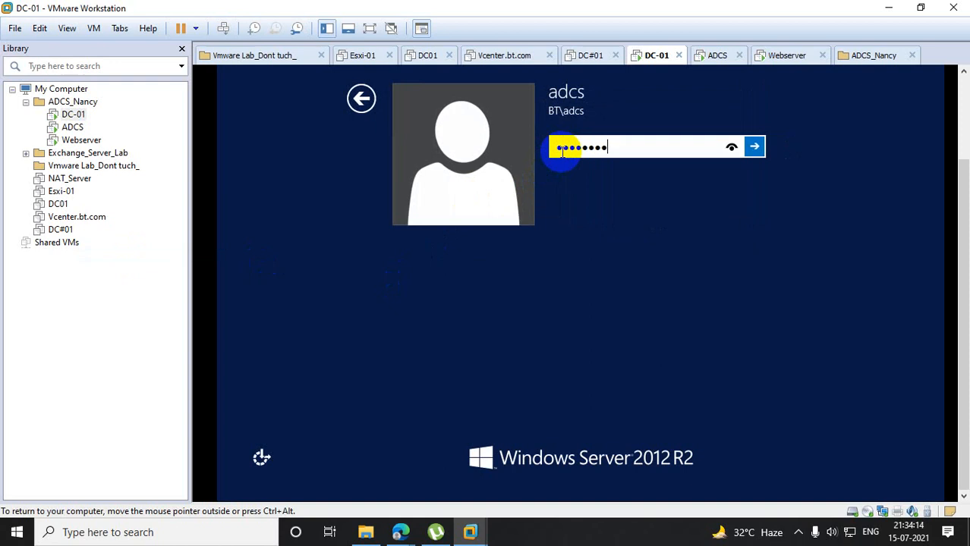
{"action": "type", "text": "••••"}
{"action": "key", "text": "Return"}
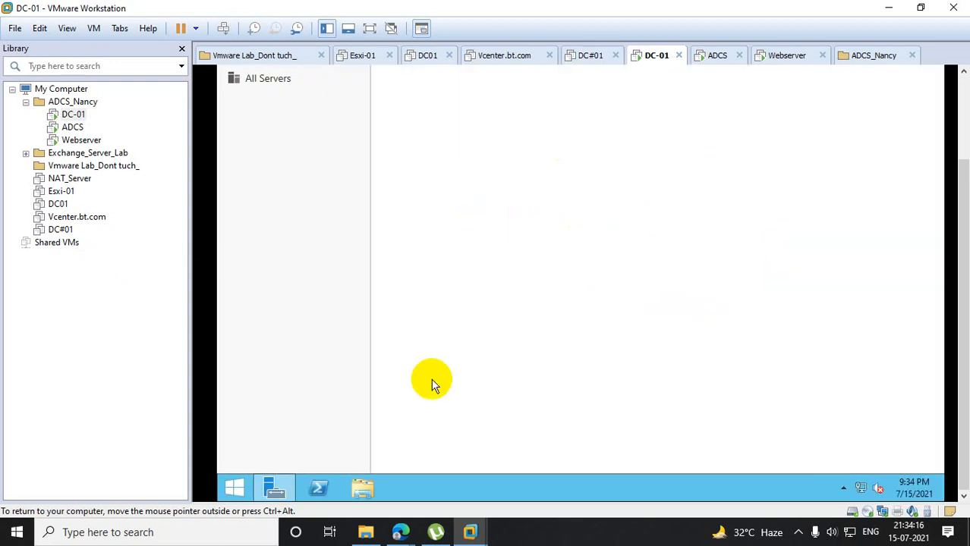
- Check the Run history of the new adcs session for remembered commands
{"action": "right_click", "coordinate": [247, 490]}
{"action": "left_click", "coordinate": [303, 441]}
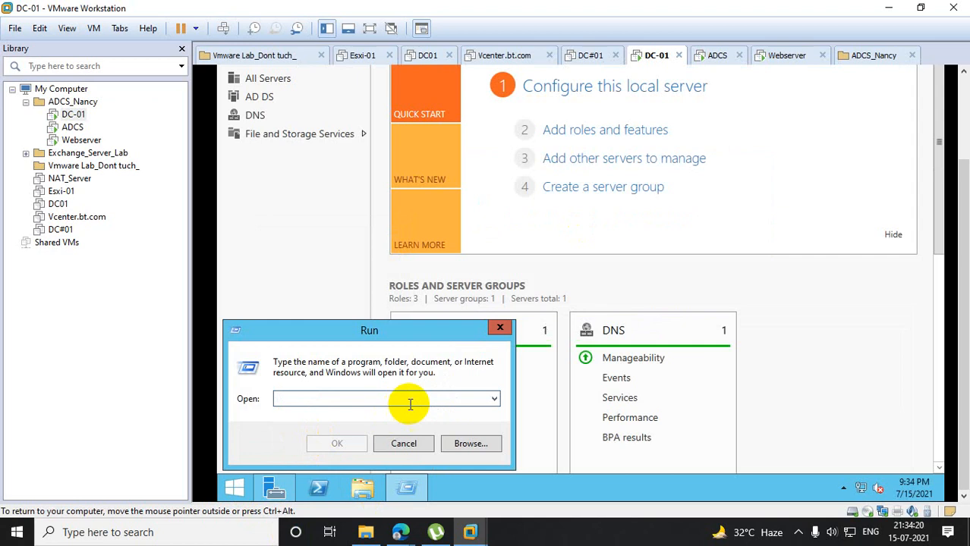
{"action": "left_click", "coordinate": [493, 399]}
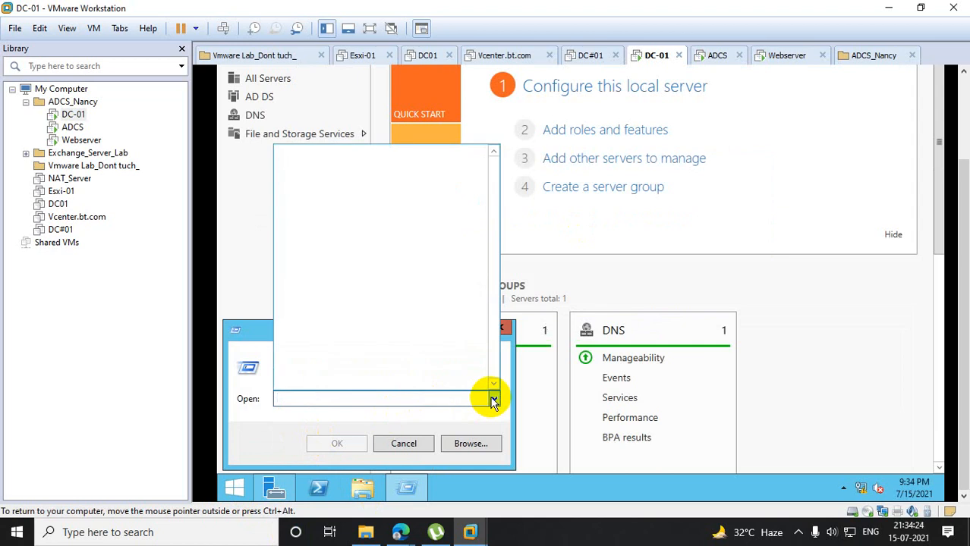
{"action": "left_click", "coordinate": [234, 228]}
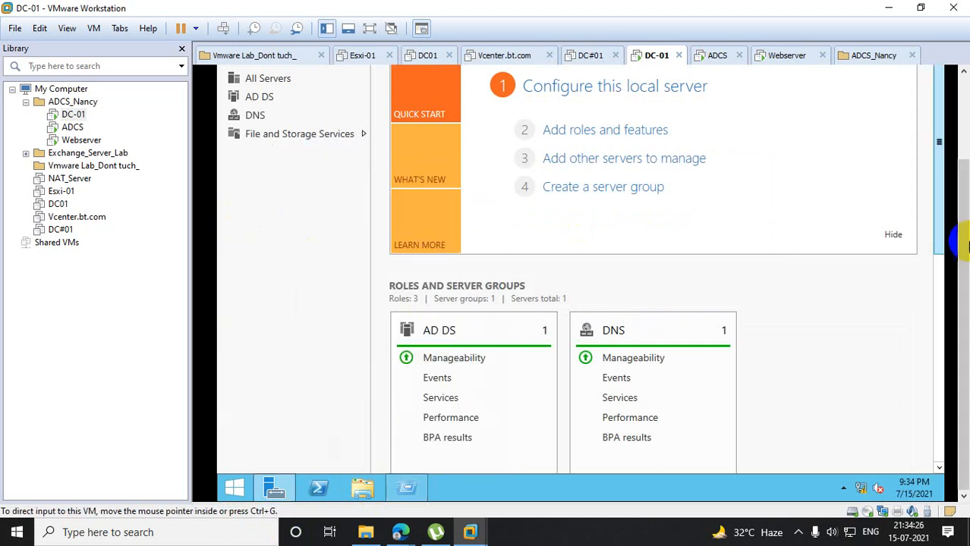
- Close Server Manager and the Run dialog to clear the DC-01 desktop
{"action": "left_click_drag", "start_coordinate": [962, 242], "coordinate": [934, 152]}
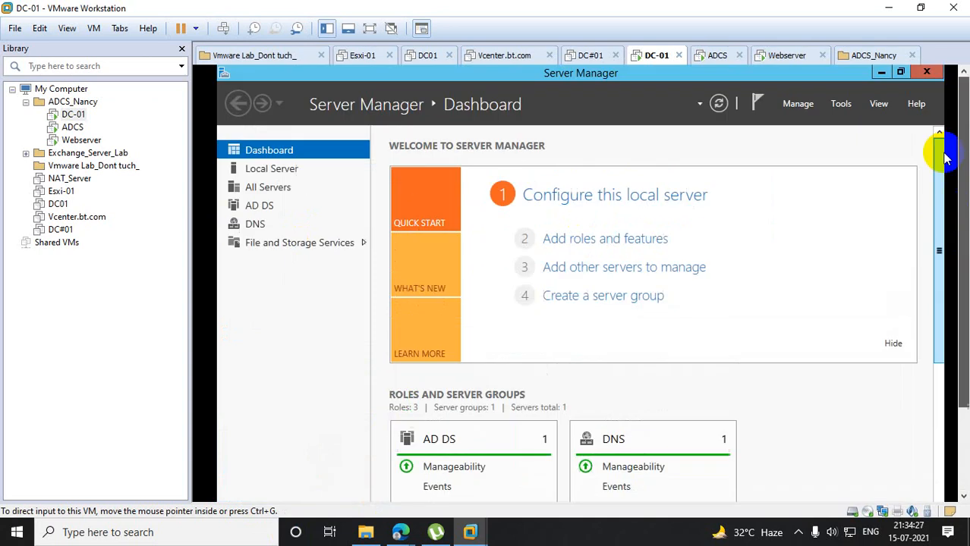
{"action": "left_click", "coordinate": [926, 73]}
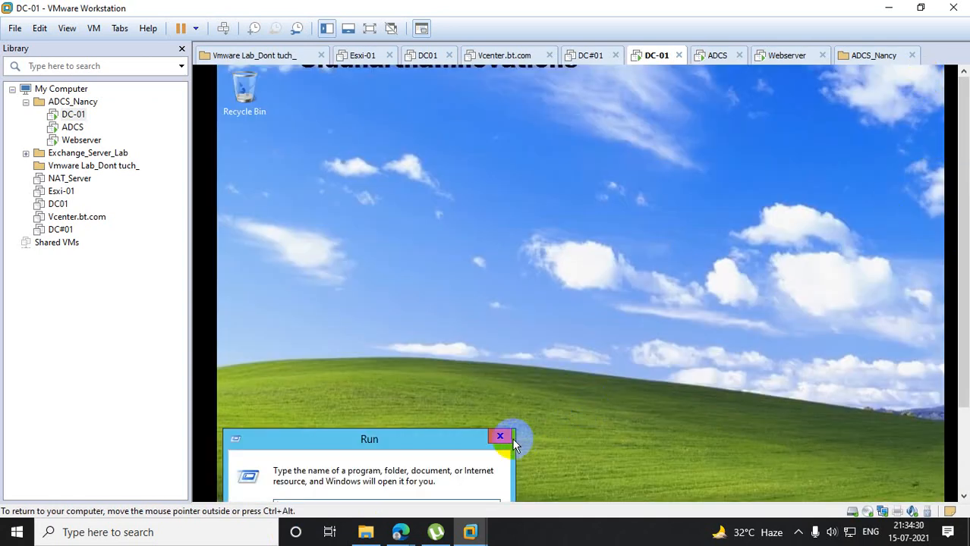
{"action": "left_click_drag", "start_coordinate": [961, 240], "coordinate": [794, 336]}
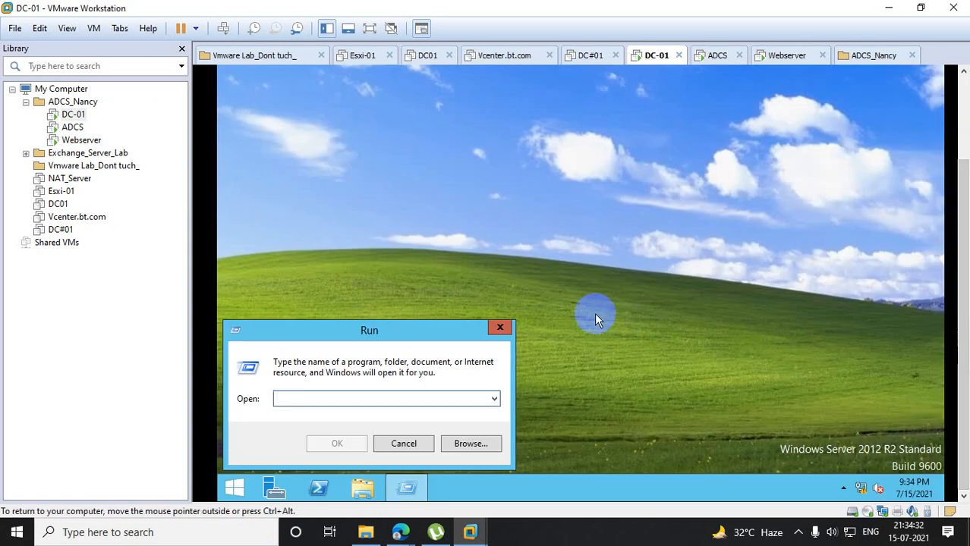
{"action": "left_click", "coordinate": [500, 328]}
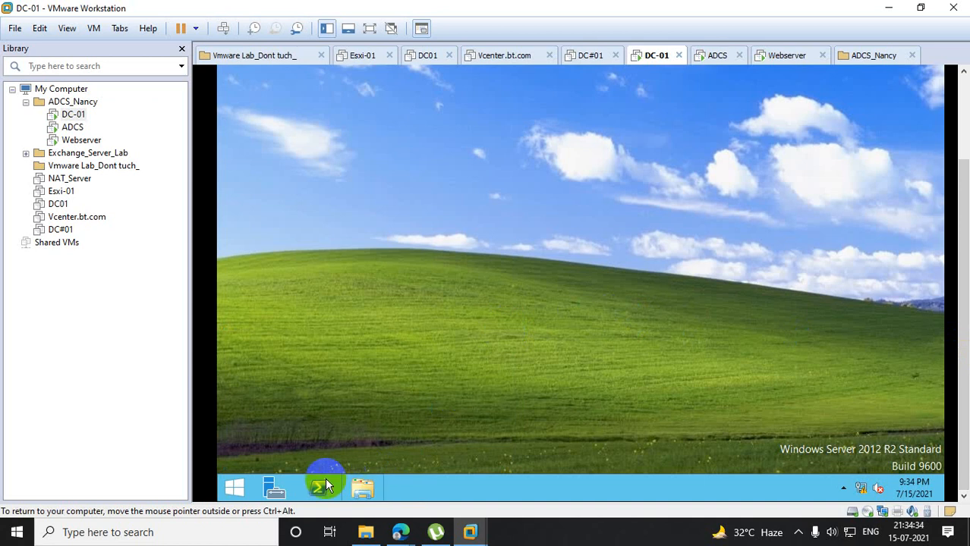
- Open the Administrative Tools folder and check the Run dialog's command box for a remembered entry
{"action": "left_click", "coordinate": [235, 486]}
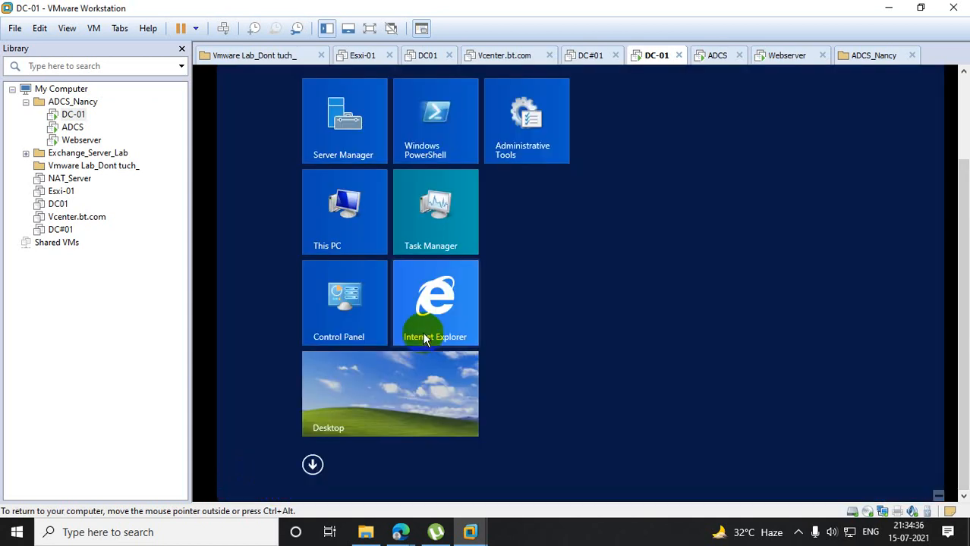
{"action": "left_click", "coordinate": [523, 138]}
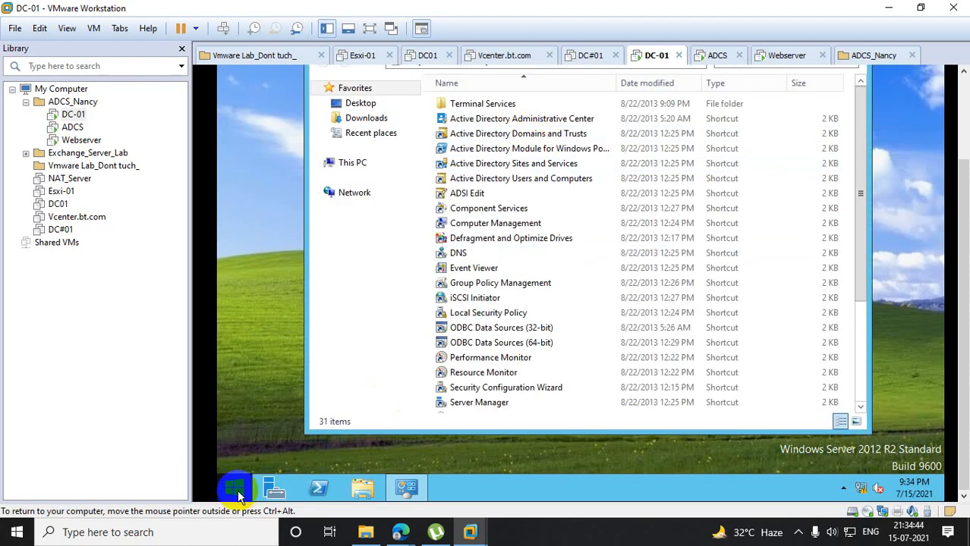
{"action": "right_click", "coordinate": [238, 495]}
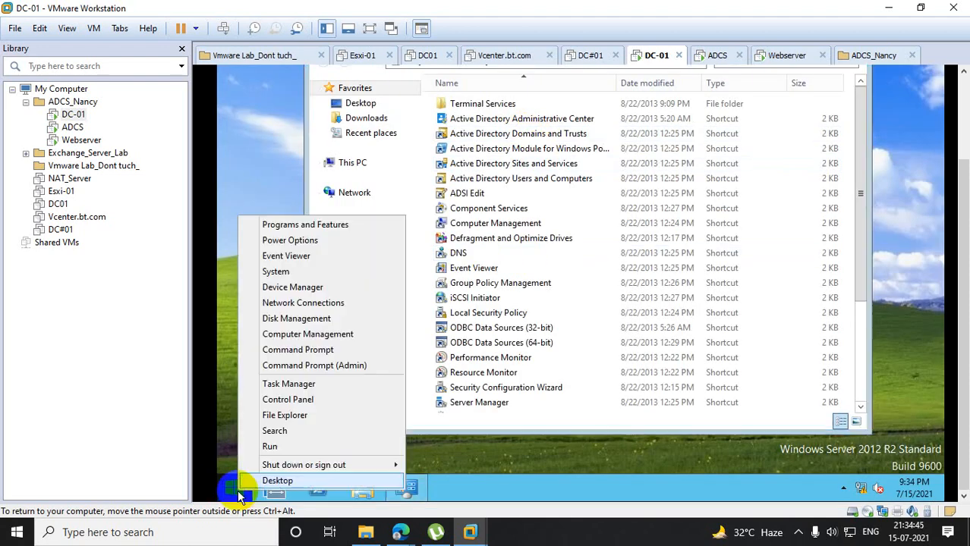
{"action": "left_click", "coordinate": [275, 447]}
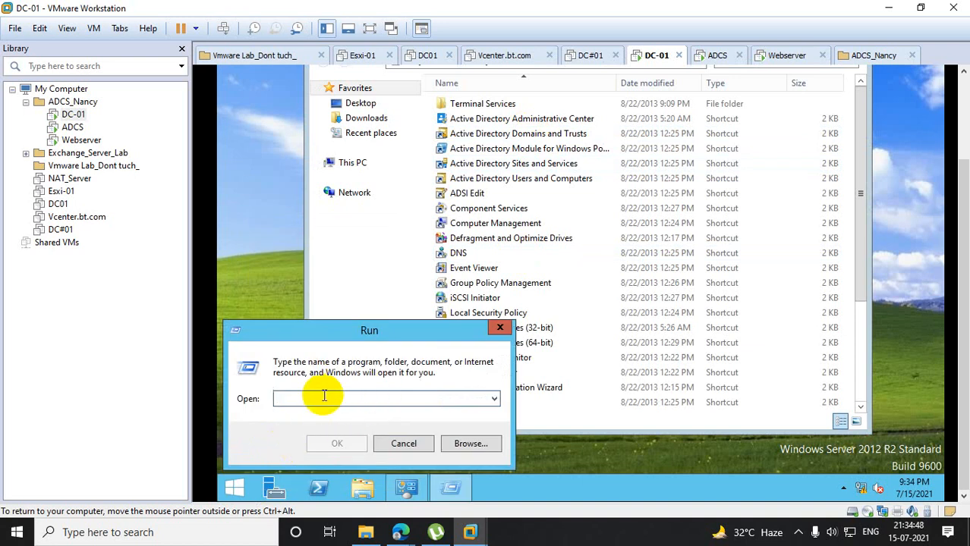
{"action": "left_click", "coordinate": [501, 329]}
- Recheck the Run history and open the \\bt.com network location from the Run dialog
{"action": "right_click", "coordinate": [255, 484]}
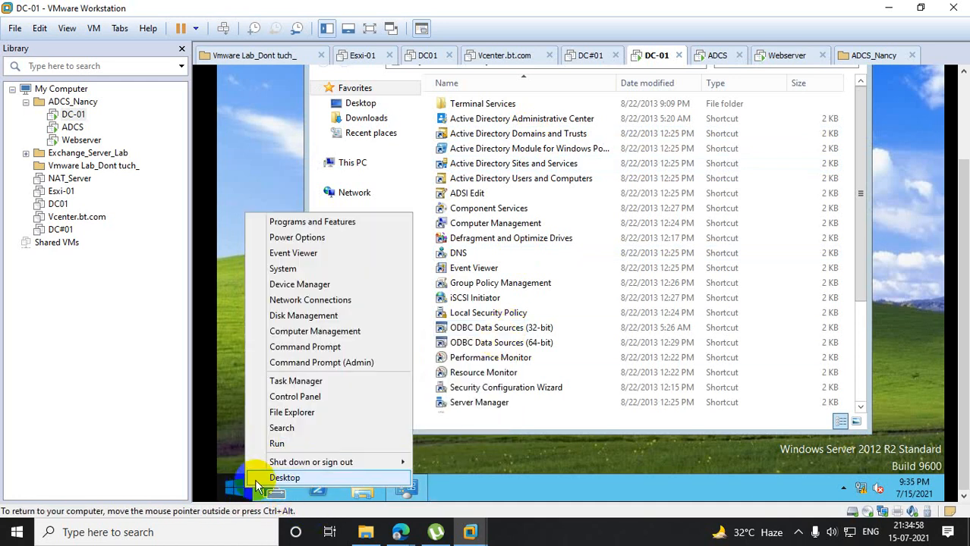
{"action": "left_click", "coordinate": [290, 445]}
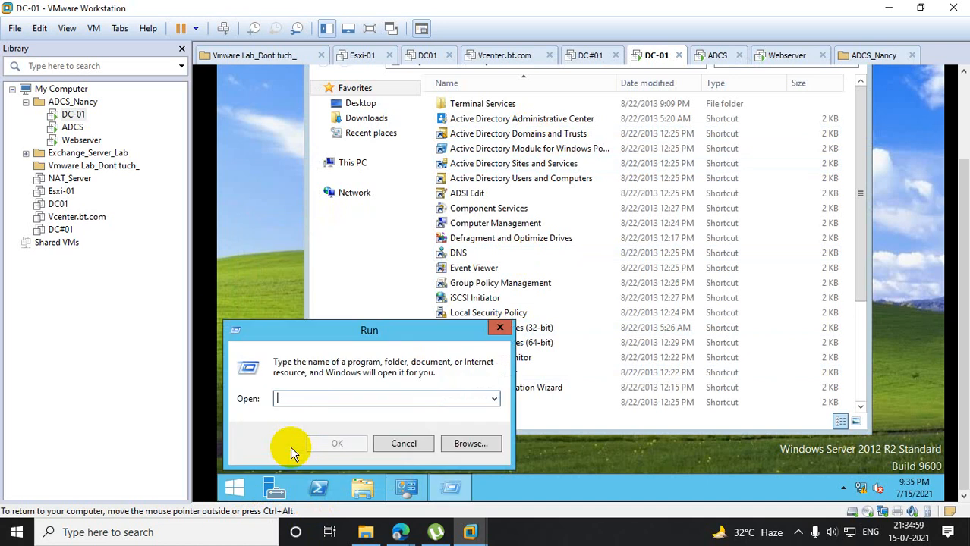
{"action": "left_click", "coordinate": [493, 400]}
{"action": "type", "text": "\\"}
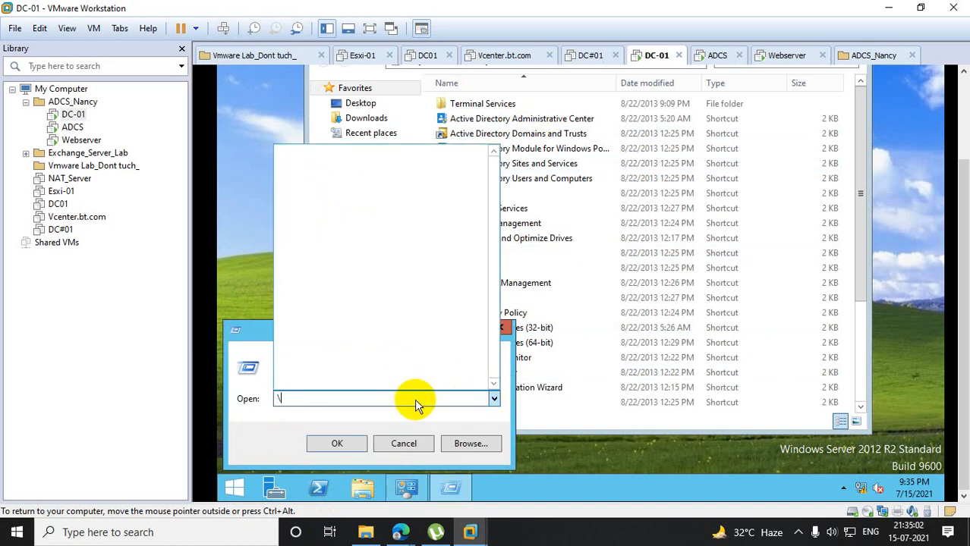
{"action": "type", "text": "\\bt.com"}
{"action": "key", "text": "Escape"}
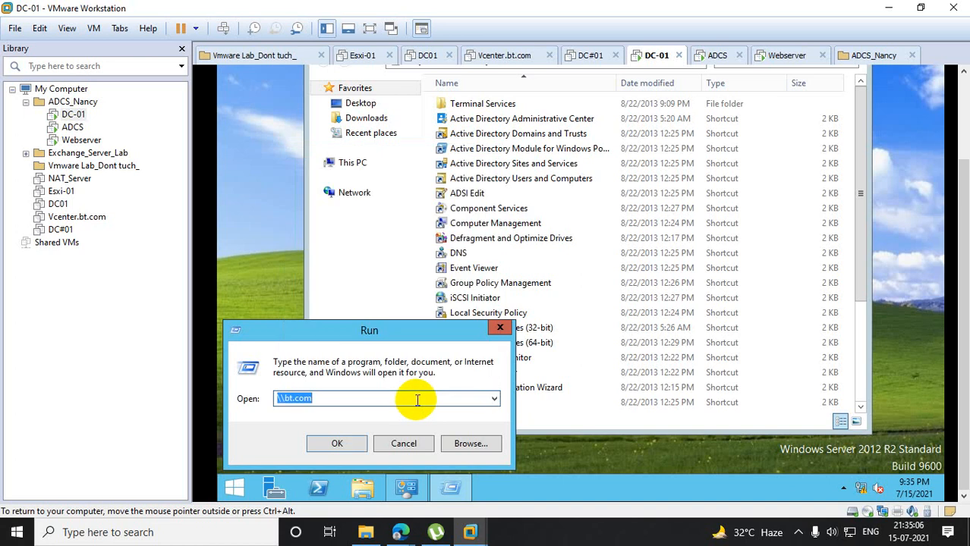
{"action": "left_click", "coordinate": [354, 448]}
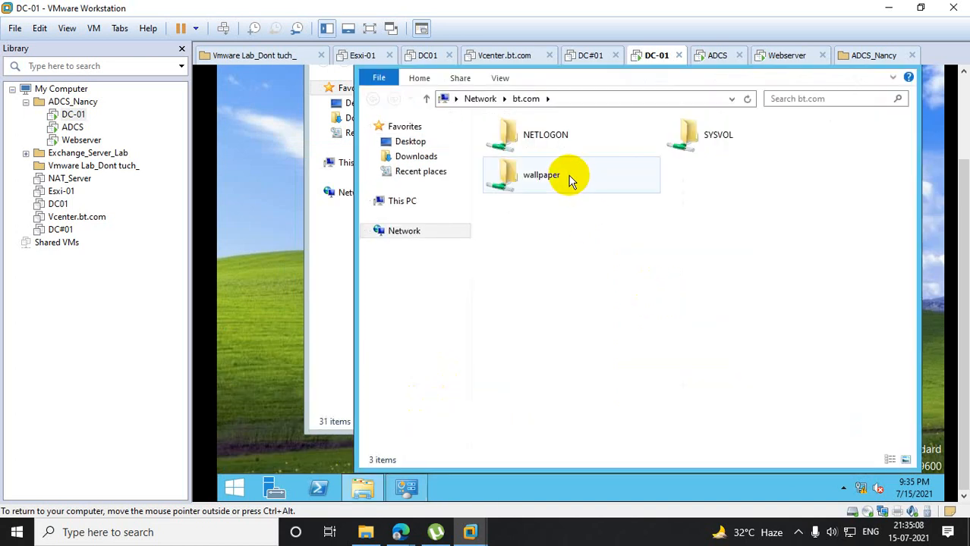
- Open the NETLOGON share containing the runclr batch file and show the share's full network path
{"action": "double_click", "coordinate": [523, 137]}
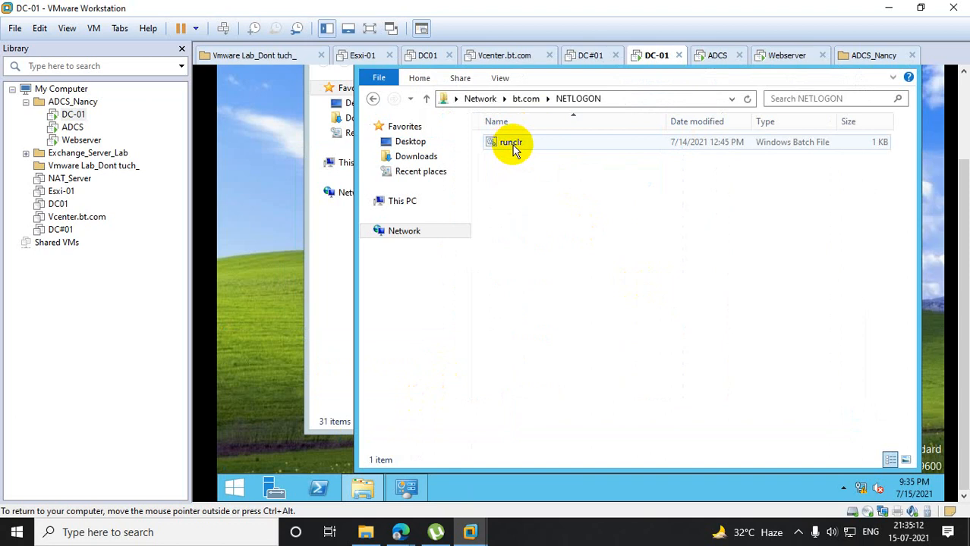
{"action": "left_click", "coordinate": [619, 98]}
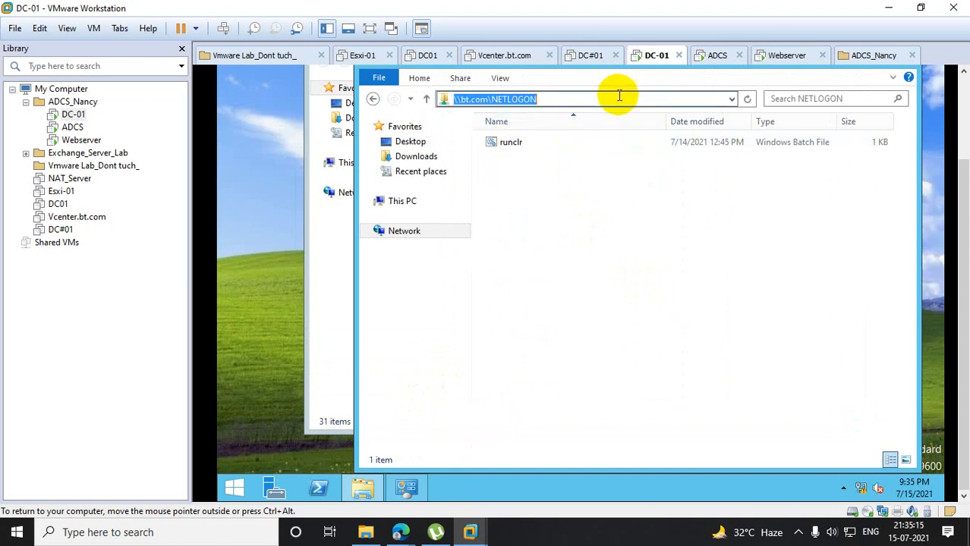
{"action": "right_click", "coordinate": [562, 199]}
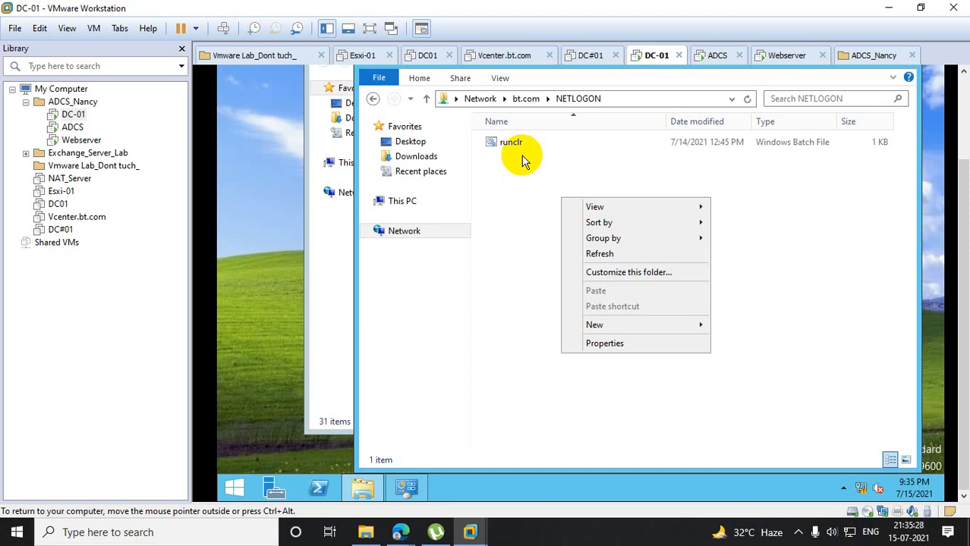
{"action": "left_click", "coordinate": [268, 397]}
- Launch Group Policy Management with gpmc.msc and show the scope of the regclear GPO linked to bt.com
{"action": "left_click", "coordinate": [235, 486]}
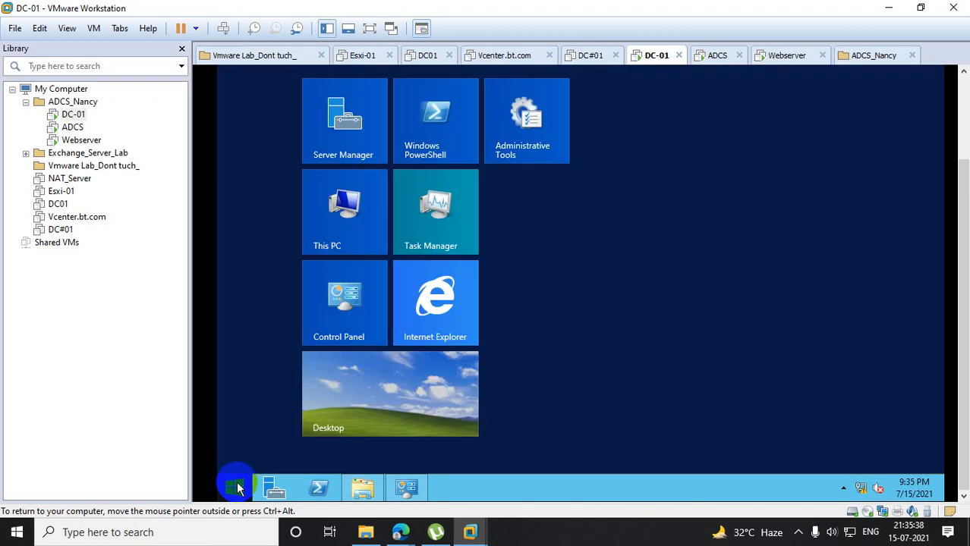
{"action": "left_click", "coordinate": [524, 132]}
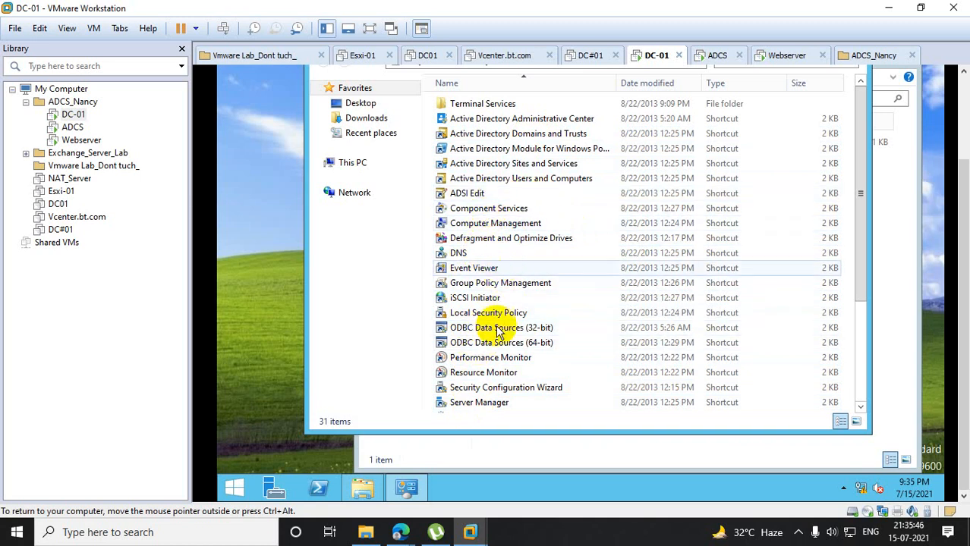
{"action": "right_click", "coordinate": [233, 486]}
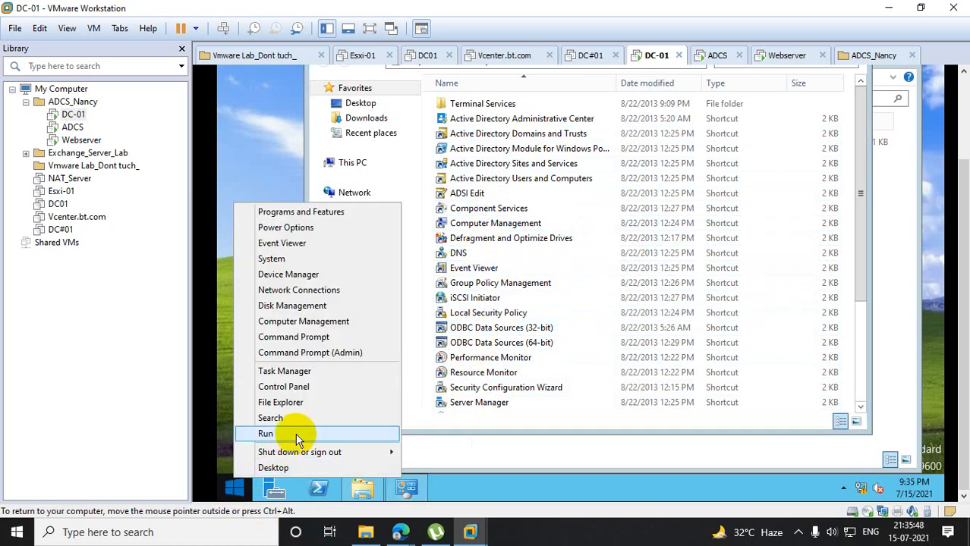
{"action": "left_click", "coordinate": [297, 436]}
{"action": "type", "text": "gpm"}
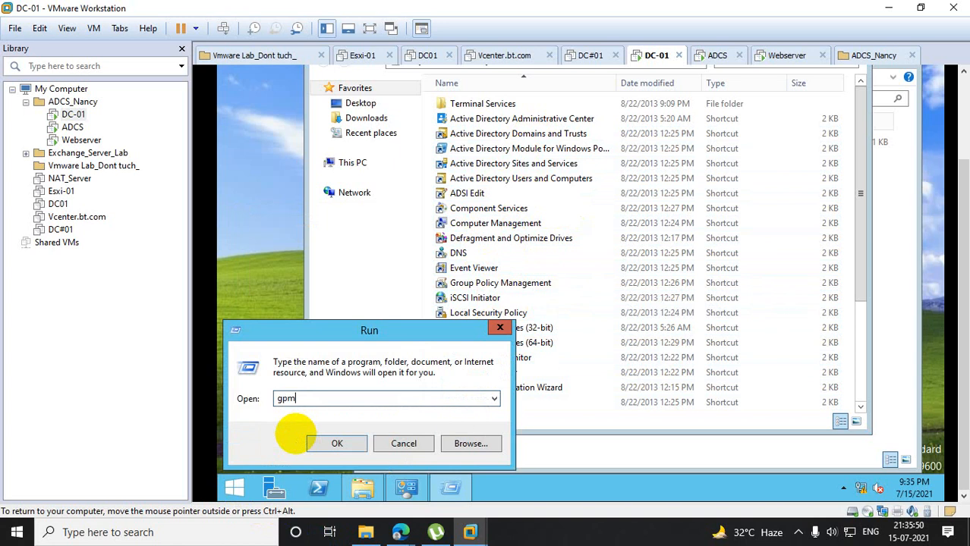
{"action": "type", "text": "c.msc"}
{"action": "key", "text": "Return"}
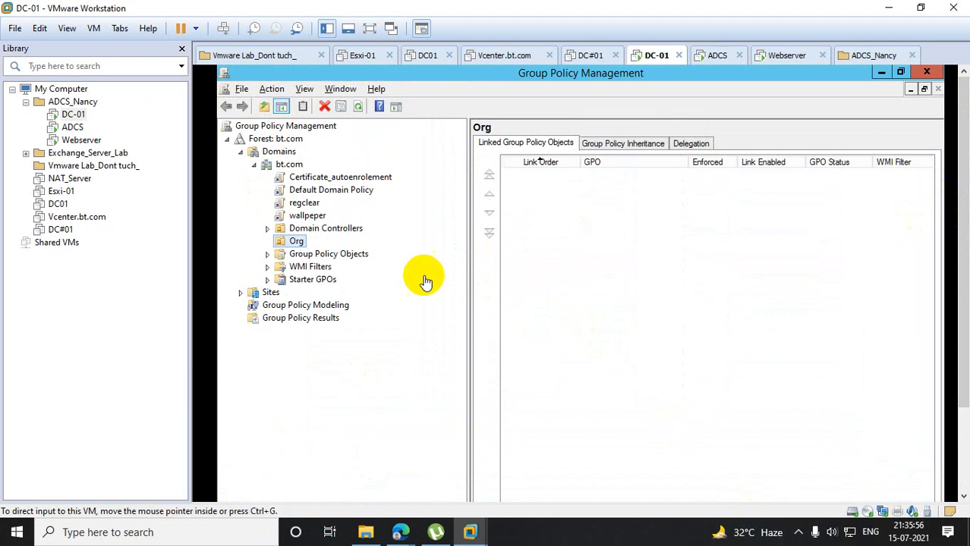
{"action": "left_click", "coordinate": [306, 203]}
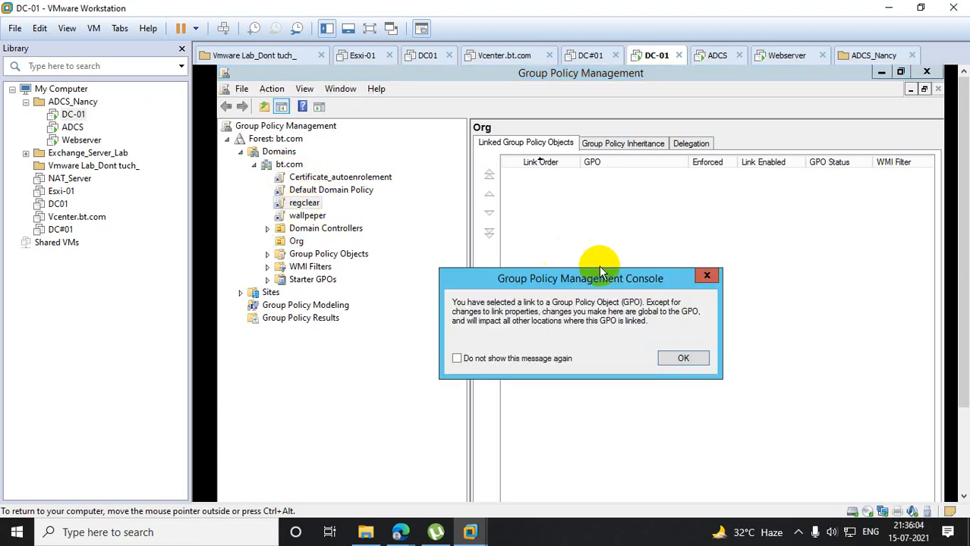
{"action": "left_click", "coordinate": [682, 360]}
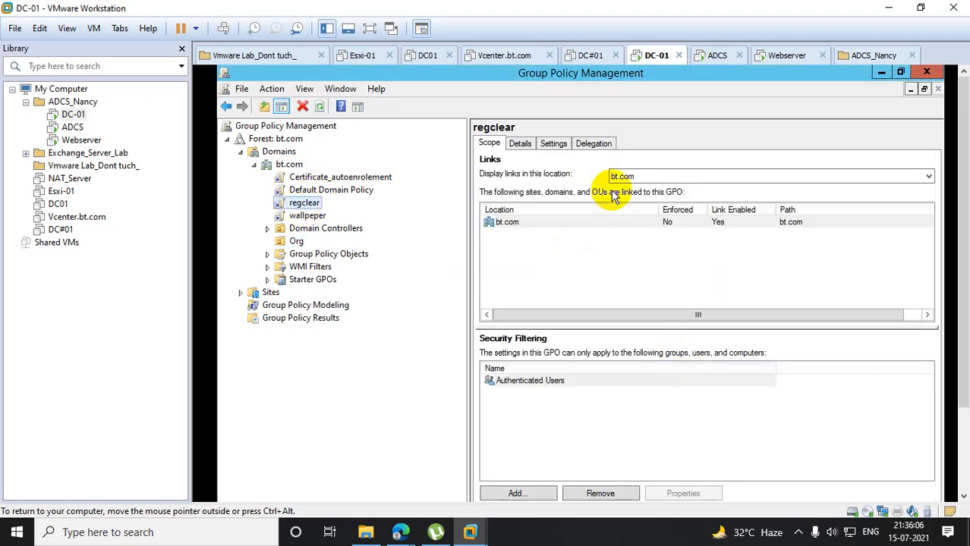
- Show all settings of the regclear GPO and highlight its logon script path, \\bt.com\NETLOGON\runclr.bat
{"action": "left_click", "coordinate": [555, 144]}
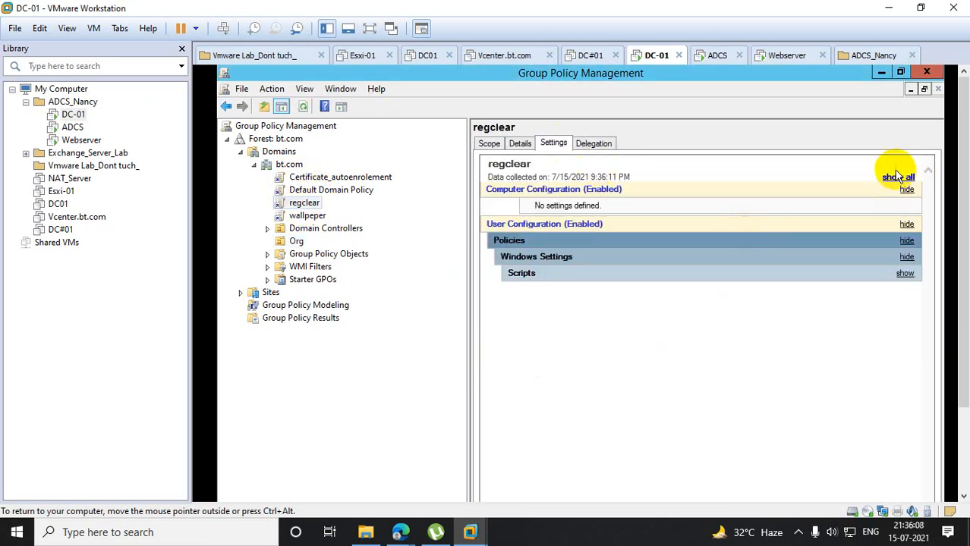
{"action": "left_click", "coordinate": [898, 179]}
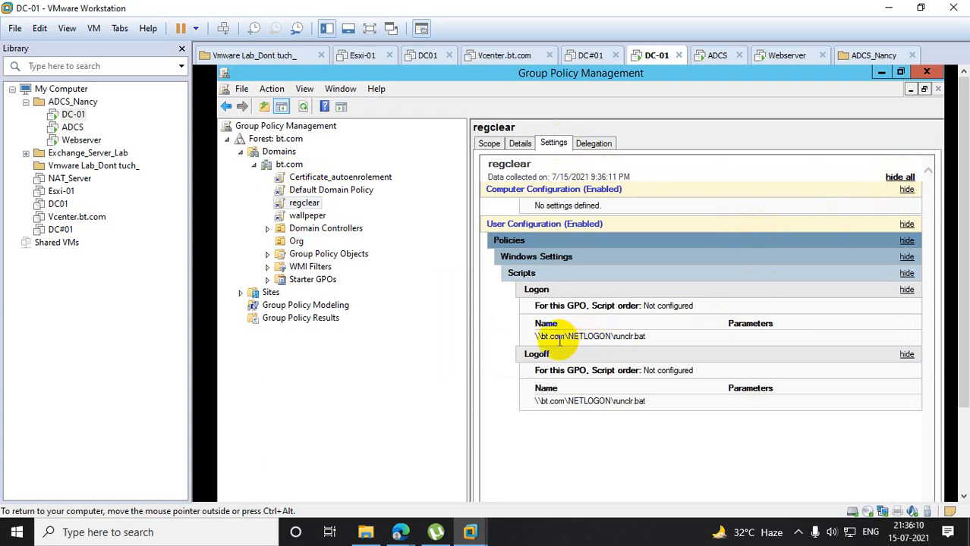
{"action": "left_click_drag", "start_coordinate": [536, 336], "coordinate": [653, 334]}
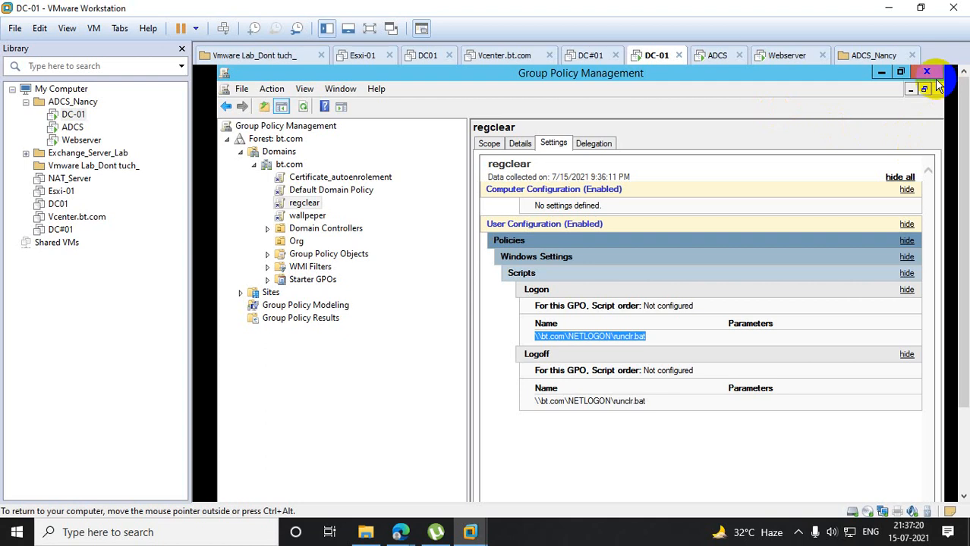
- View the wallpeper GPO's settings, dismissing the link notice, and close Group Policy Management and the open folder windows
{"action": "left_click", "coordinate": [309, 216]}
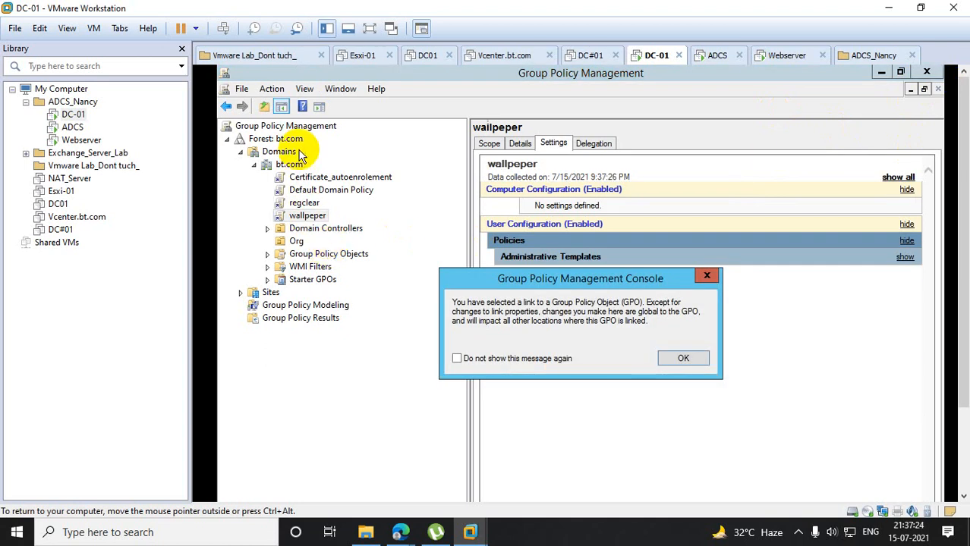
{"action": "left_click", "coordinate": [706, 276]}
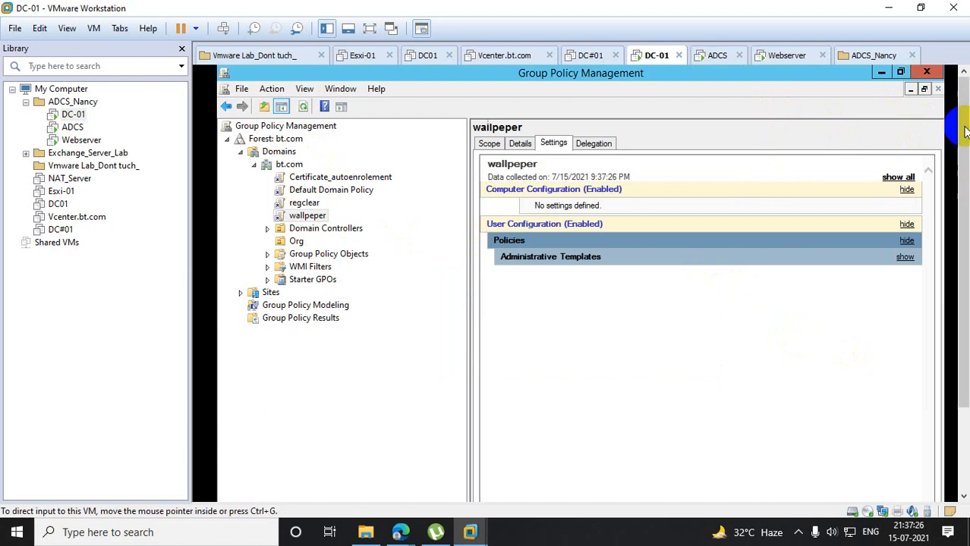
{"action": "left_click", "coordinate": [928, 69]}
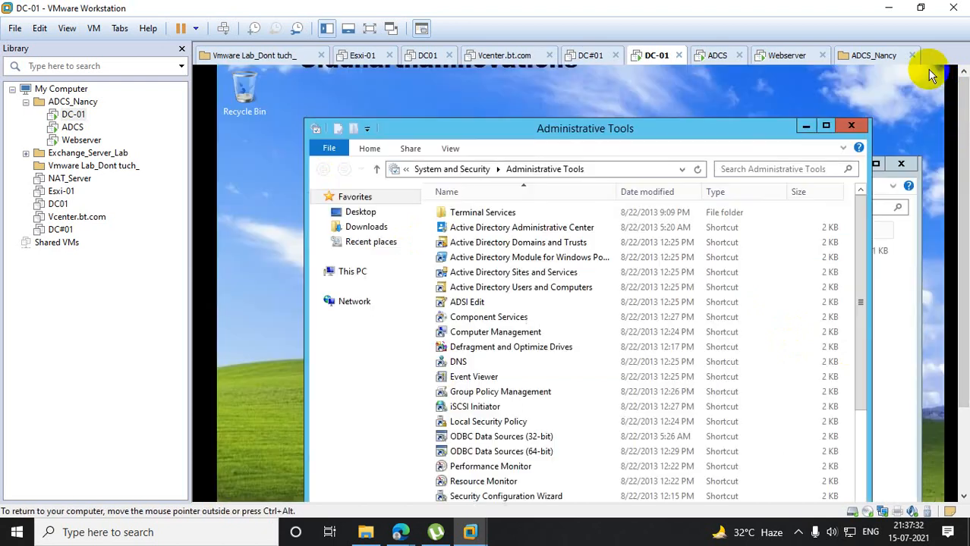
{"action": "left_click", "coordinate": [884, 116]}
{"action": "left_click", "coordinate": [912, 166]}
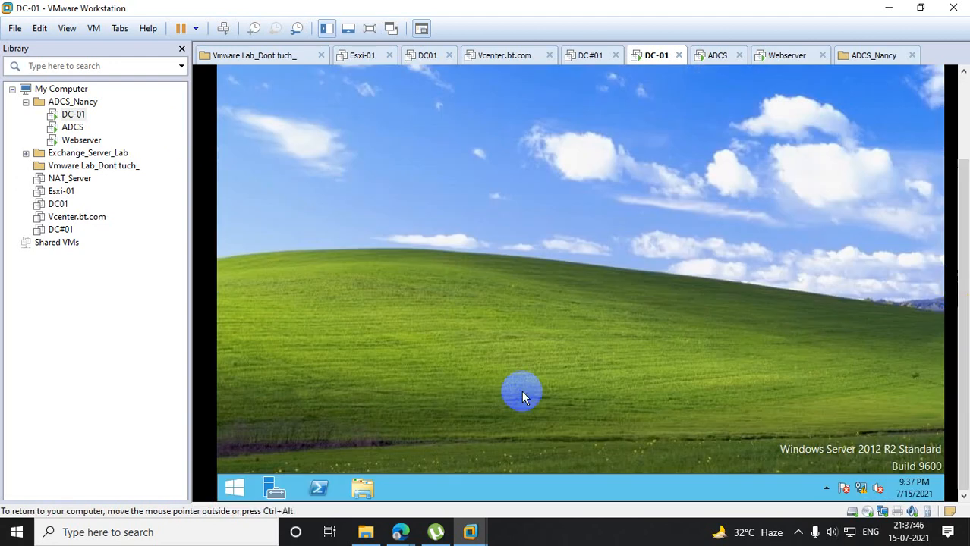
- Open Administrative Tools and launch Group Policy Management from the Run dialog with gpmc.msc
{"action": "left_click", "coordinate": [256, 486]}
{"action": "left_click", "coordinate": [529, 114]}
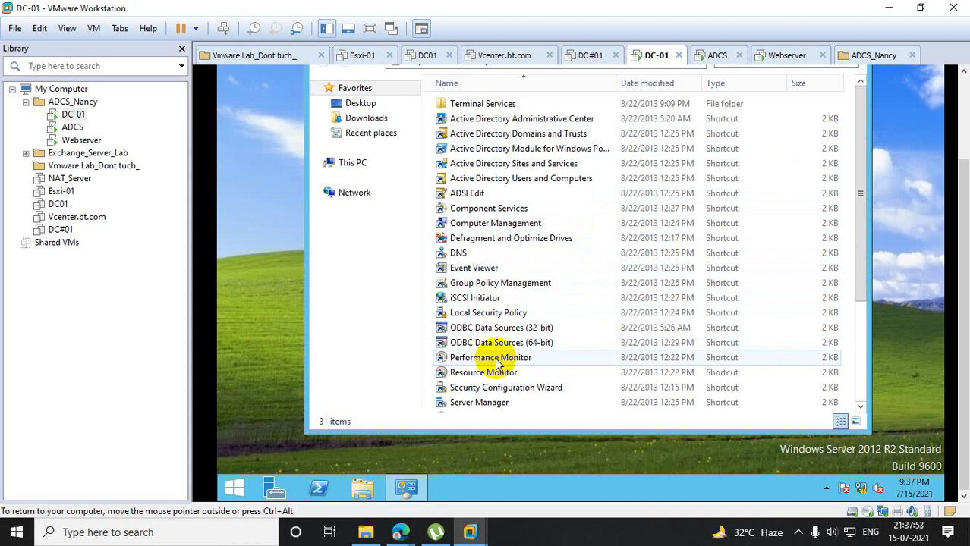
{"action": "right_click", "coordinate": [232, 487]}
{"action": "left_click", "coordinate": [267, 451]}
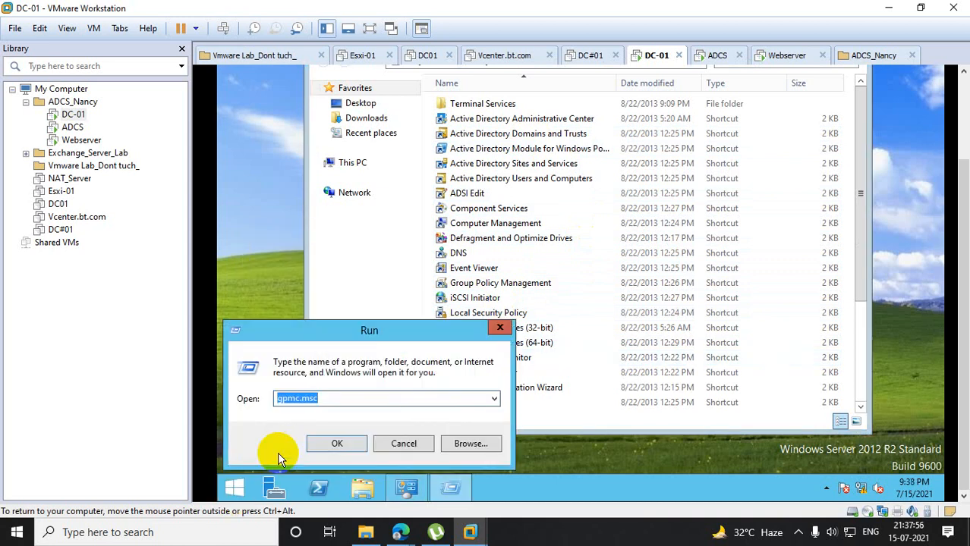
{"action": "type", "text": "g"}
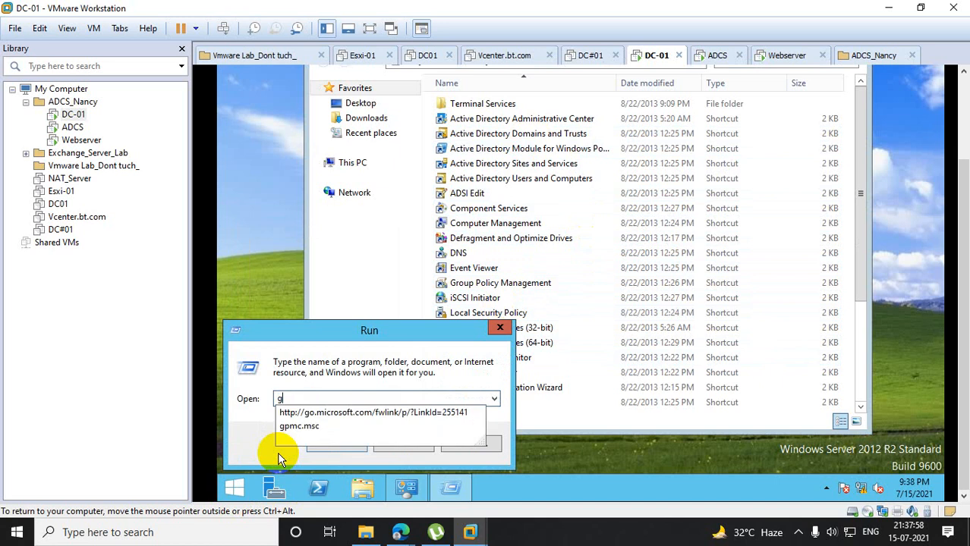
{"action": "type", "text": "pmc"}
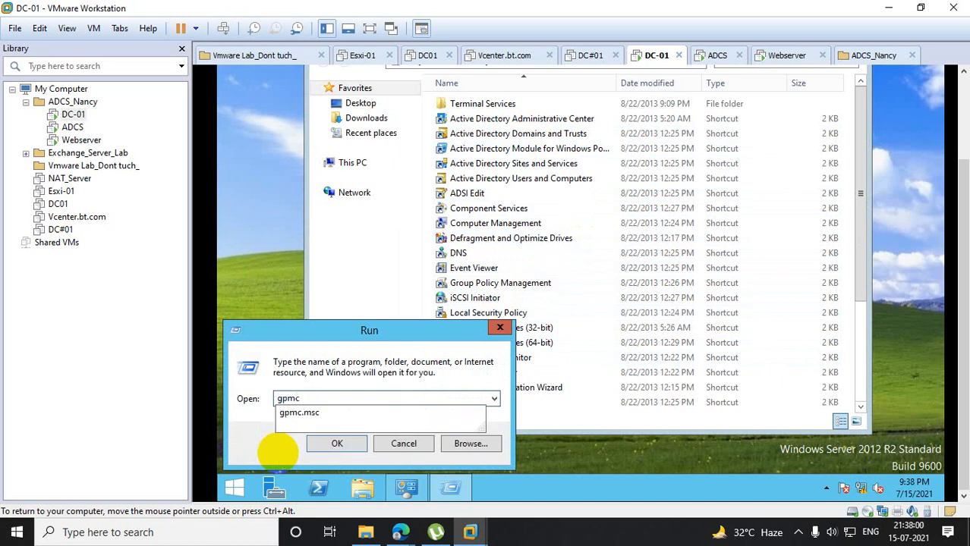
{"action": "key", "text": "Down"}
{"action": "key", "text": "Return"}
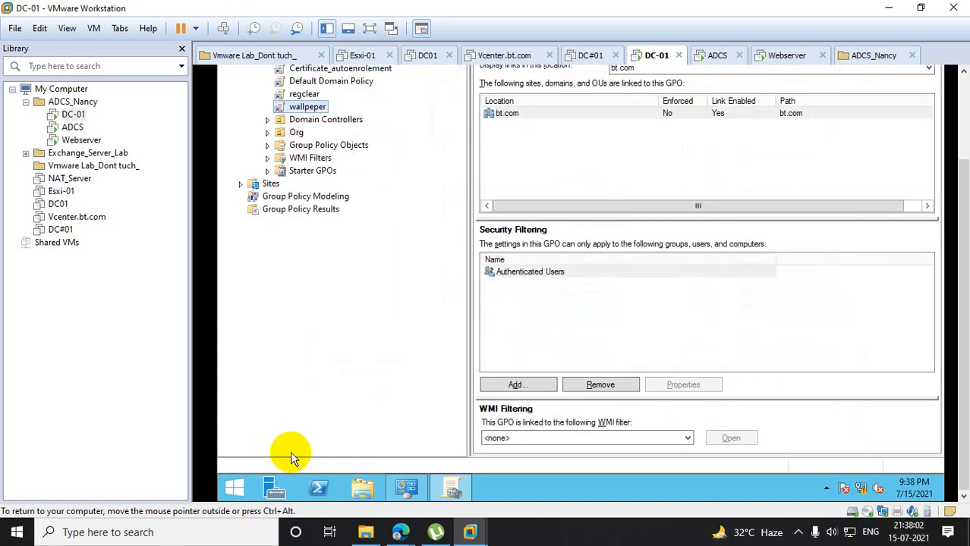
- Create a new GPO named ukorg and link it to the Org organizational unit
{"action": "scroll", "coordinate": [964, 191], "scroll_direction": "up", "scroll_amount": 5}
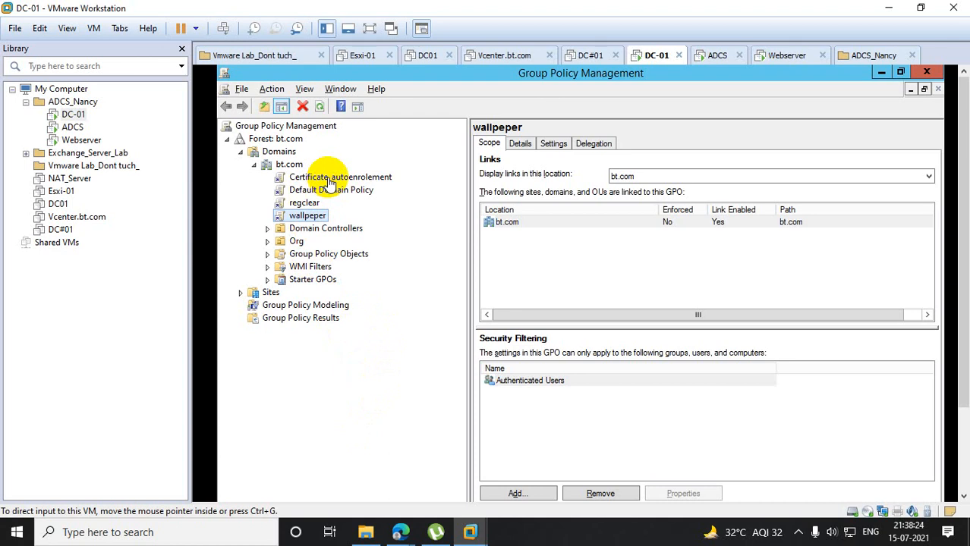
{"action": "right_click", "coordinate": [283, 243]}
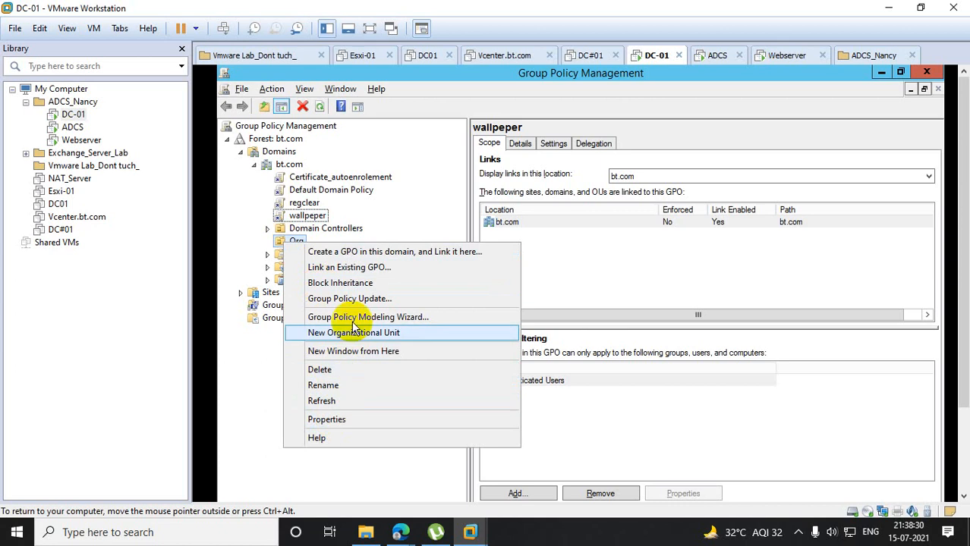
{"action": "left_click", "coordinate": [362, 252]}
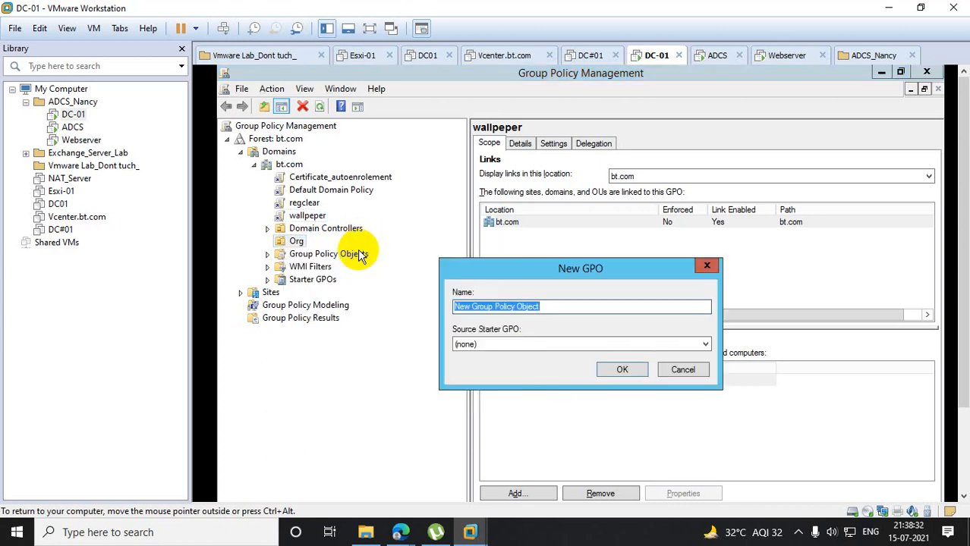
{"action": "type", "text": "uk"}
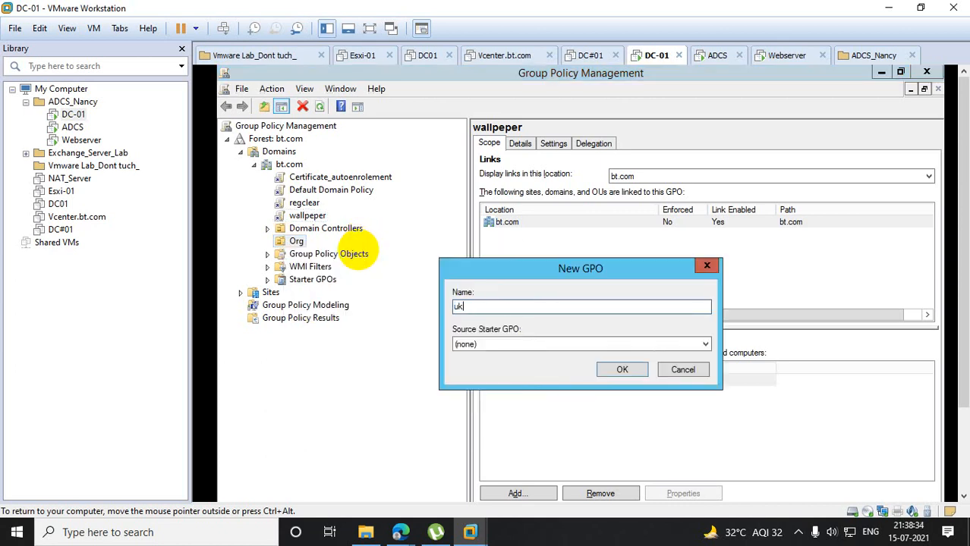
{"action": "type", "text": "org"}
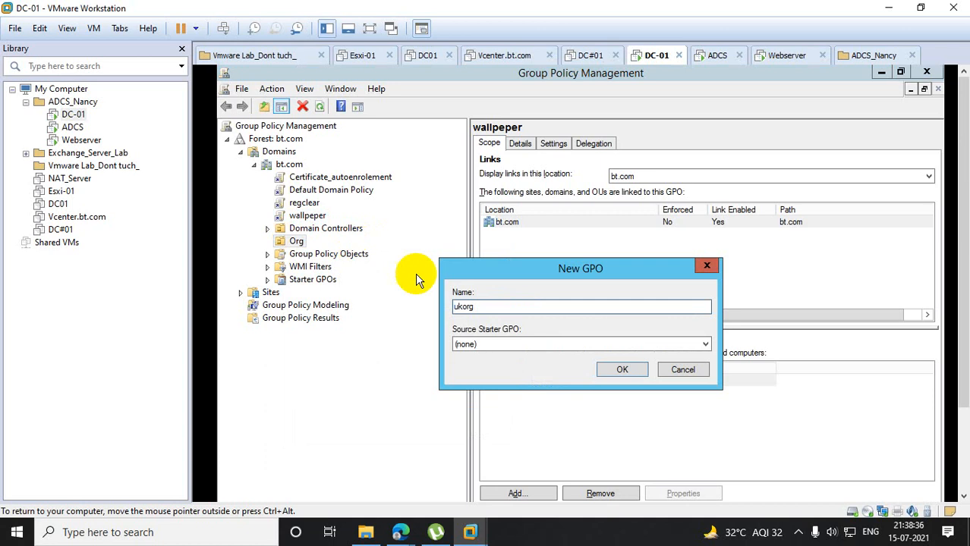
{"action": "left_click", "coordinate": [626, 368]}
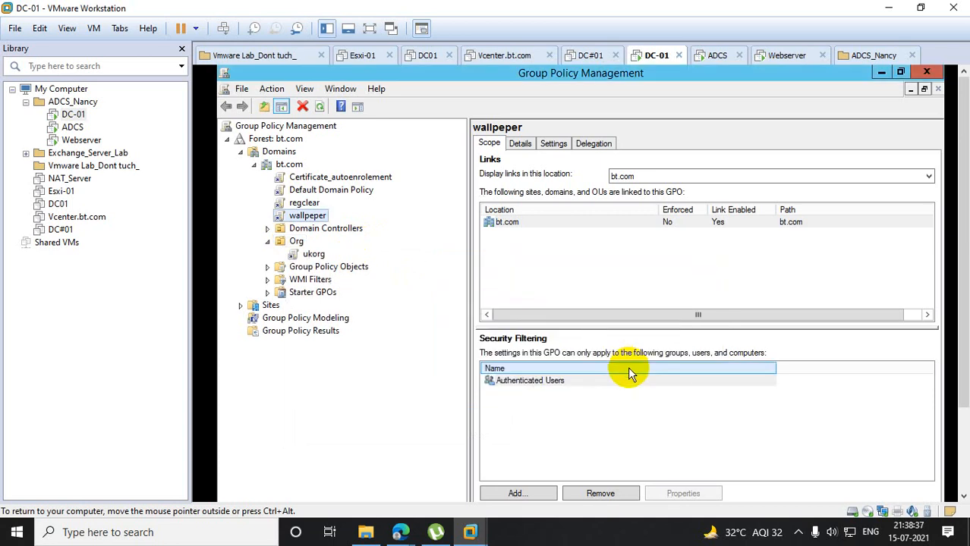
- Delete the ukorg GPO link from the Org organizational unit
{"action": "right_click", "coordinate": [316, 256]}
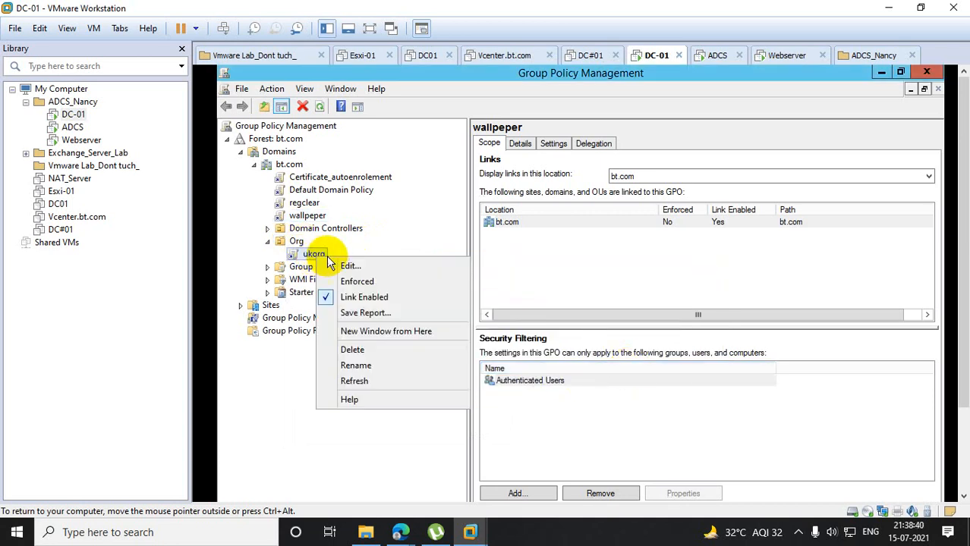
{"action": "left_click", "coordinate": [373, 351]}
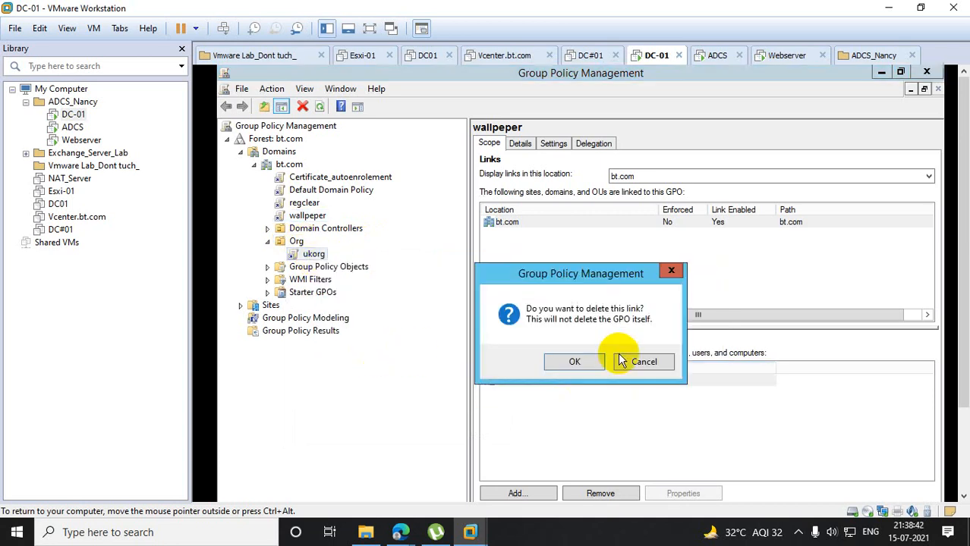
{"action": "left_click", "coordinate": [574, 363]}
- Create a new organizational unit named ukorg inside Org
{"action": "right_click", "coordinate": [294, 239]}
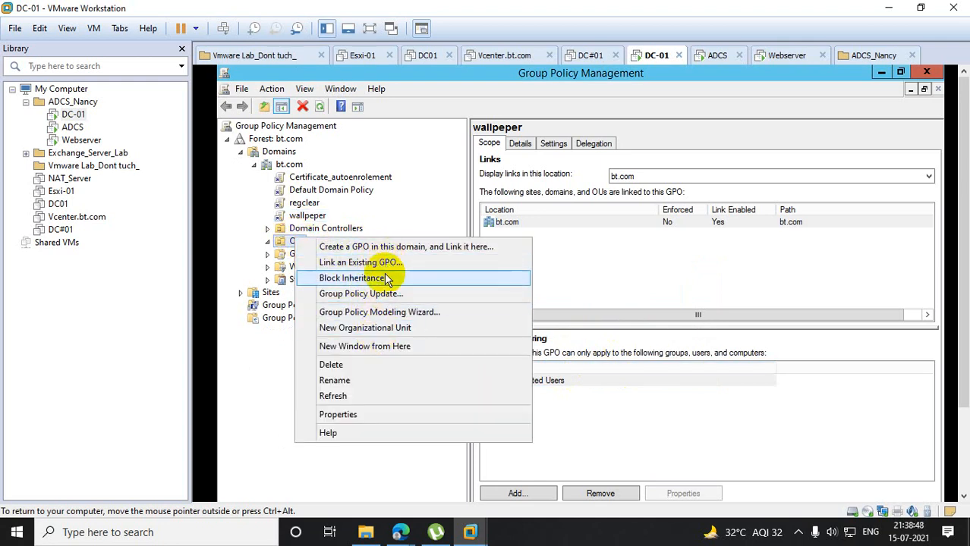
{"action": "left_click", "coordinate": [388, 331]}
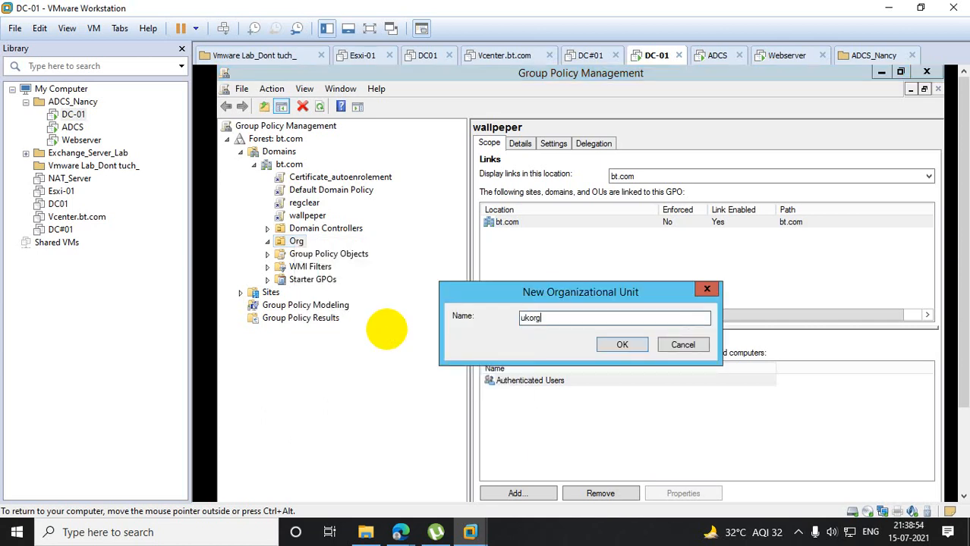
{"action": "left_click", "coordinate": [621, 344]}
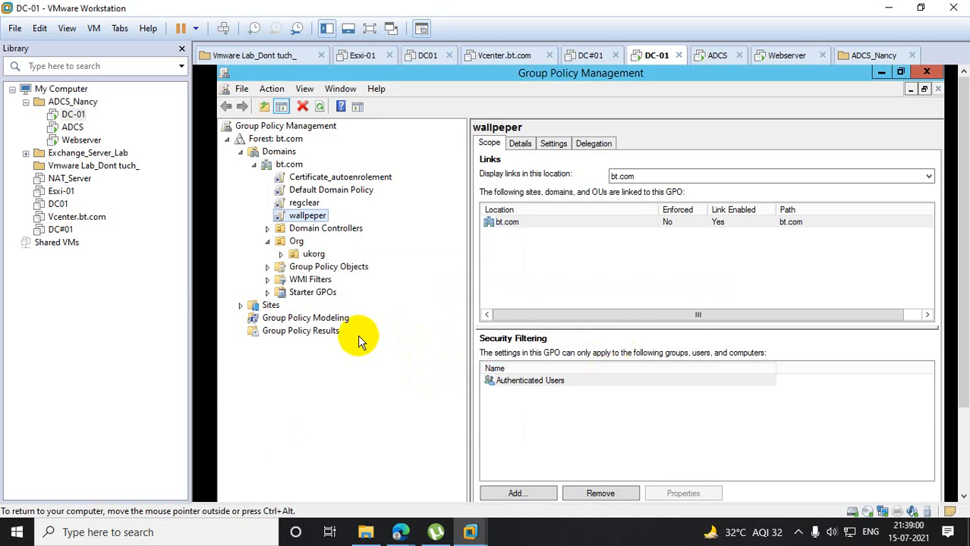
- Create a nested organizational unit named lkorg inside ukorg and expand ukorg to show it
{"action": "right_click", "coordinate": [307, 257]}
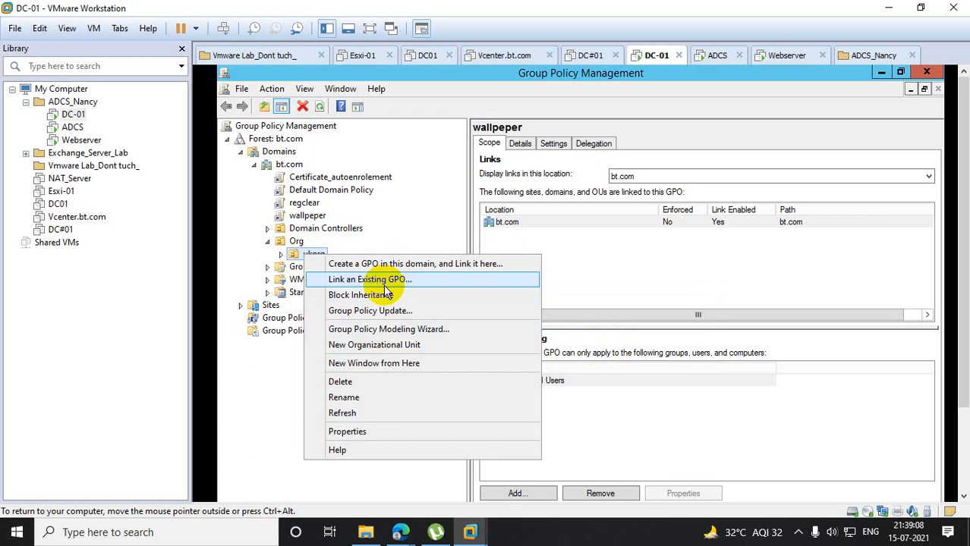
{"action": "left_click", "coordinate": [386, 344]}
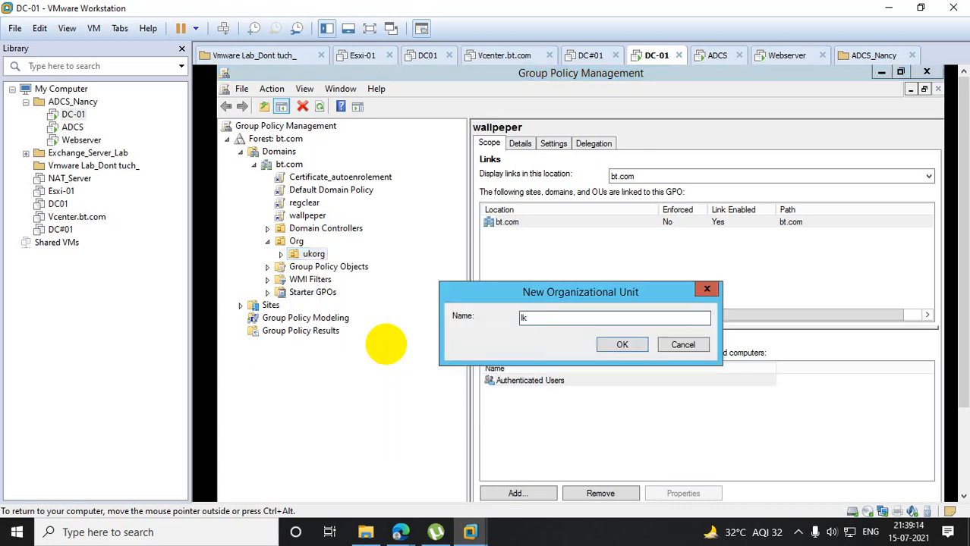
{"action": "left_click", "coordinate": [622, 344]}
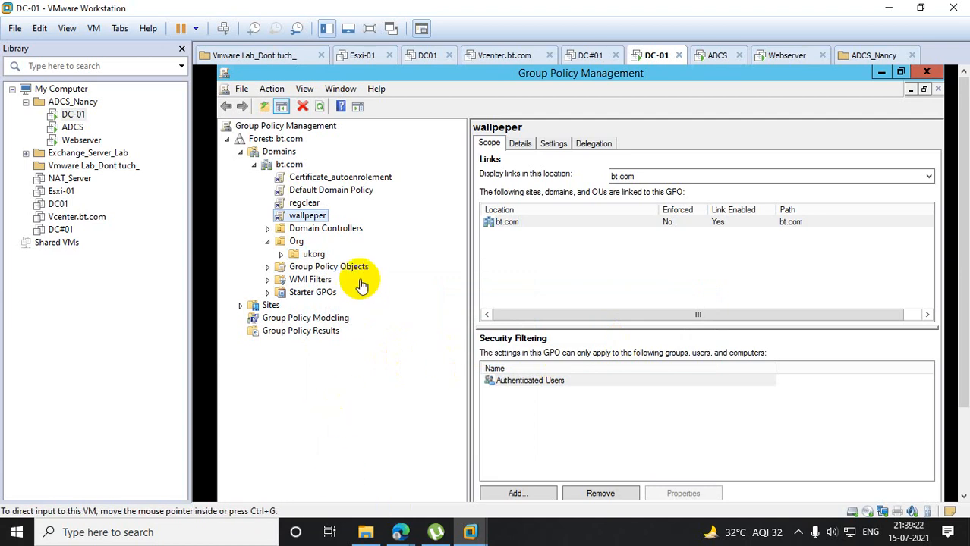
{"action": "left_click", "coordinate": [280, 254]}
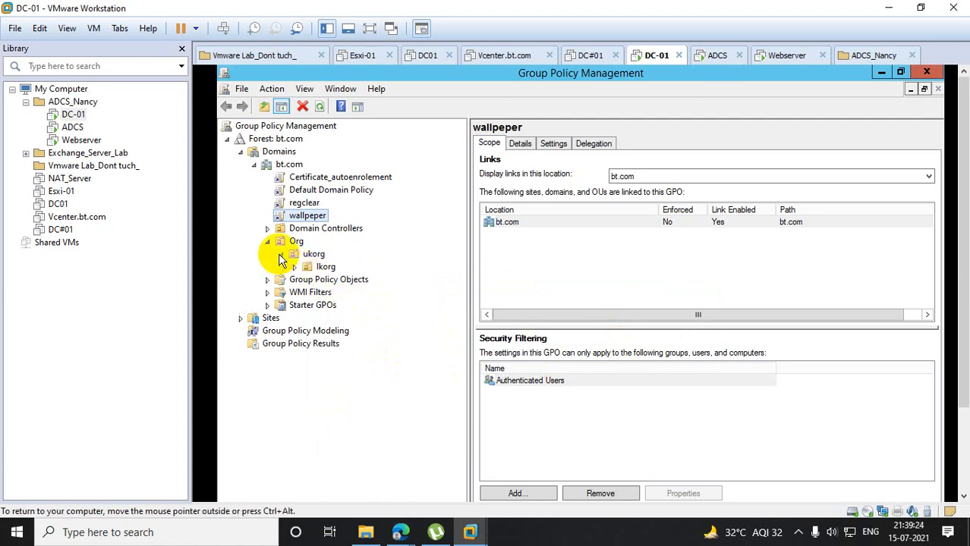
- Check the GPOs linked to Org, and delete the wallpeper GPO link from the bt.com domain
{"action": "left_click", "coordinate": [296, 242]}
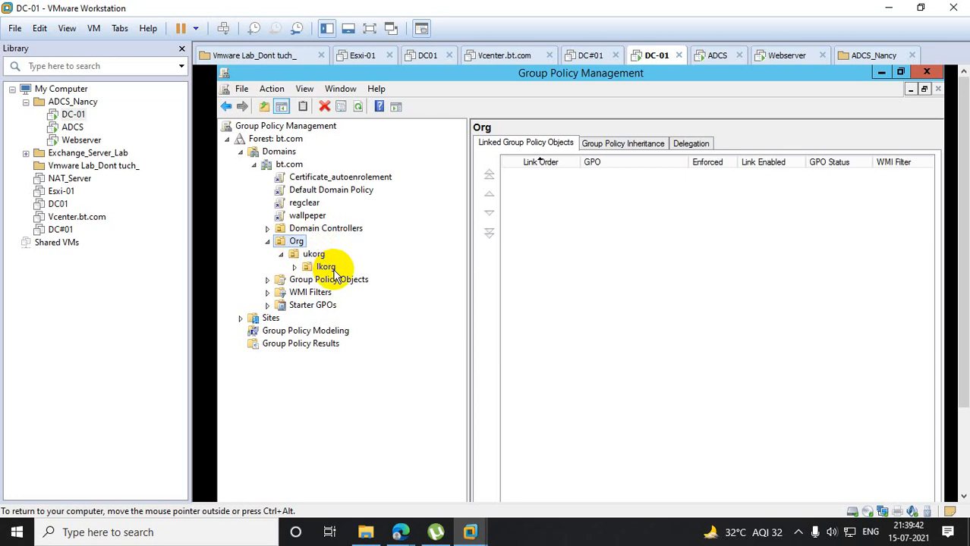
{"action": "right_click", "coordinate": [306, 217]}
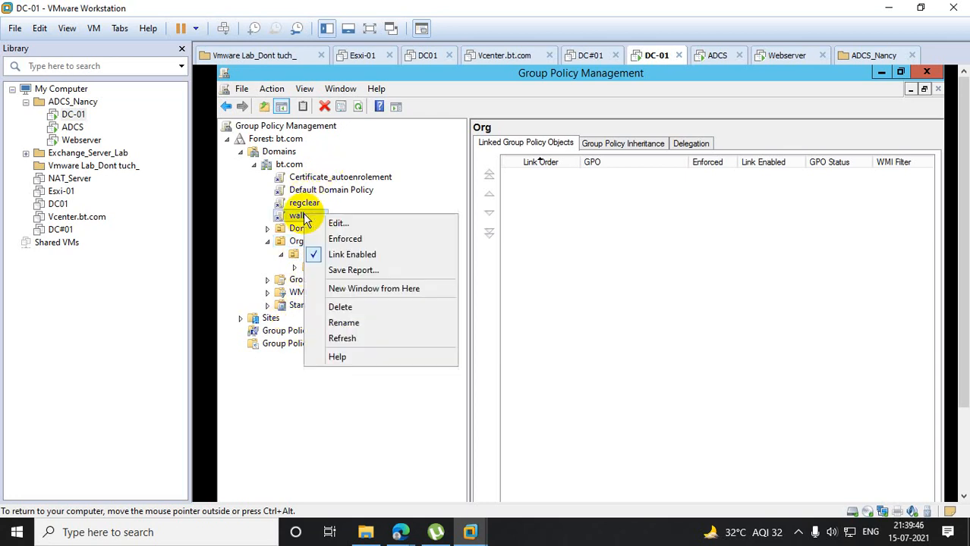
{"action": "left_click", "coordinate": [355, 306]}
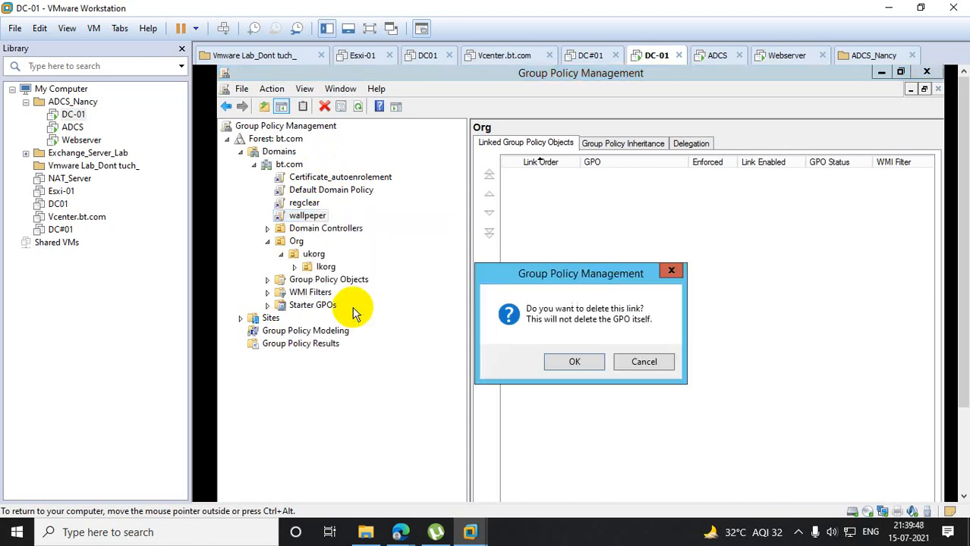
{"action": "left_click", "coordinate": [563, 365]}
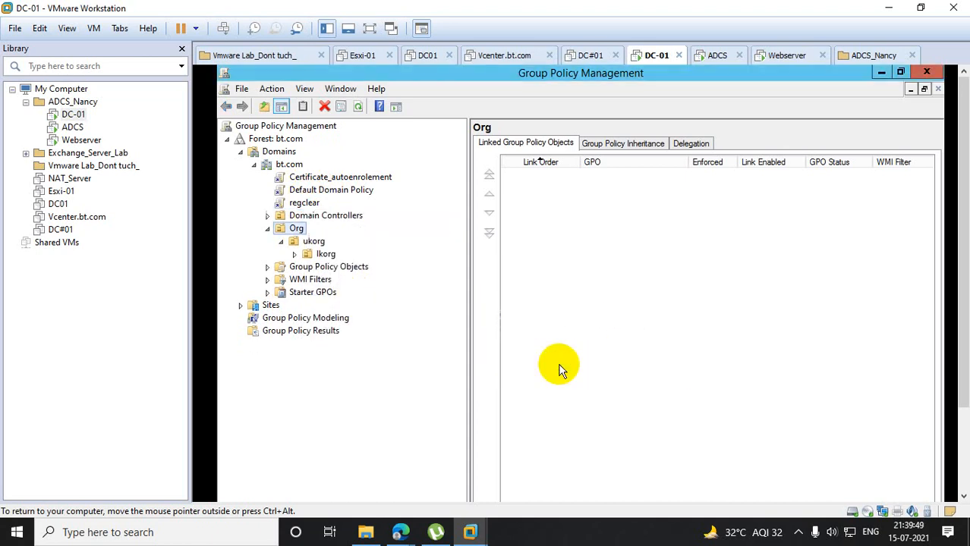
- Link the existing wallpeper GPO to the Org organizational unit
{"action": "right_click", "coordinate": [298, 230]}
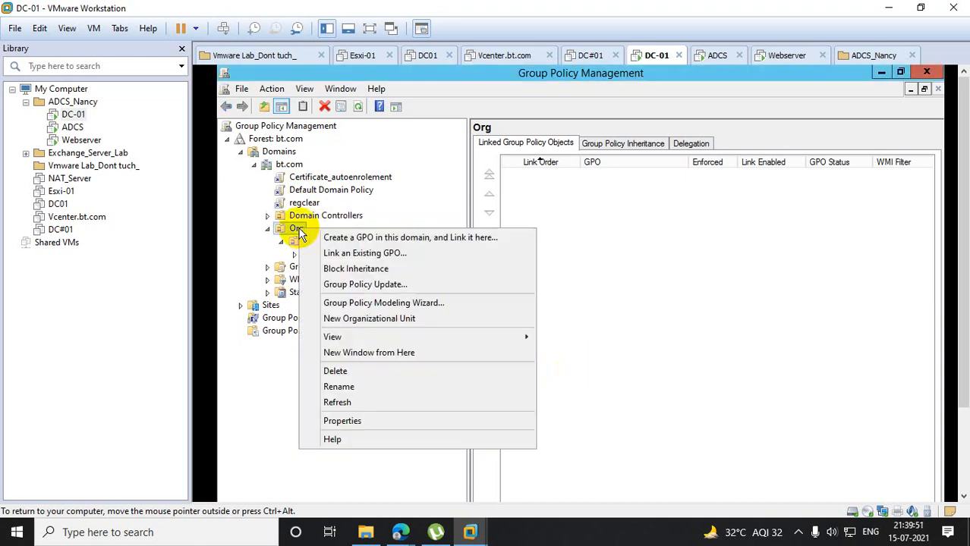
{"action": "left_click", "coordinate": [356, 253]}
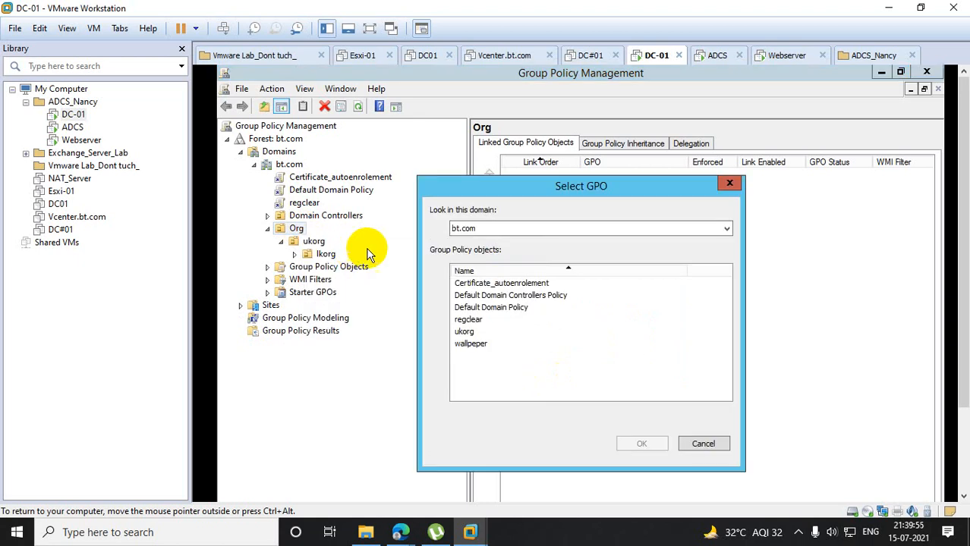
{"action": "left_click", "coordinate": [470, 344]}
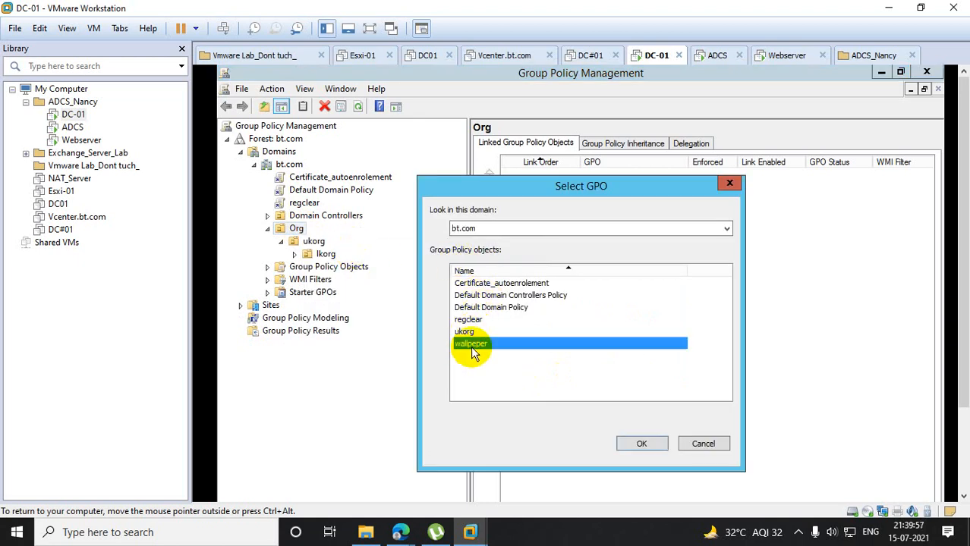
{"action": "left_click", "coordinate": [641, 444]}
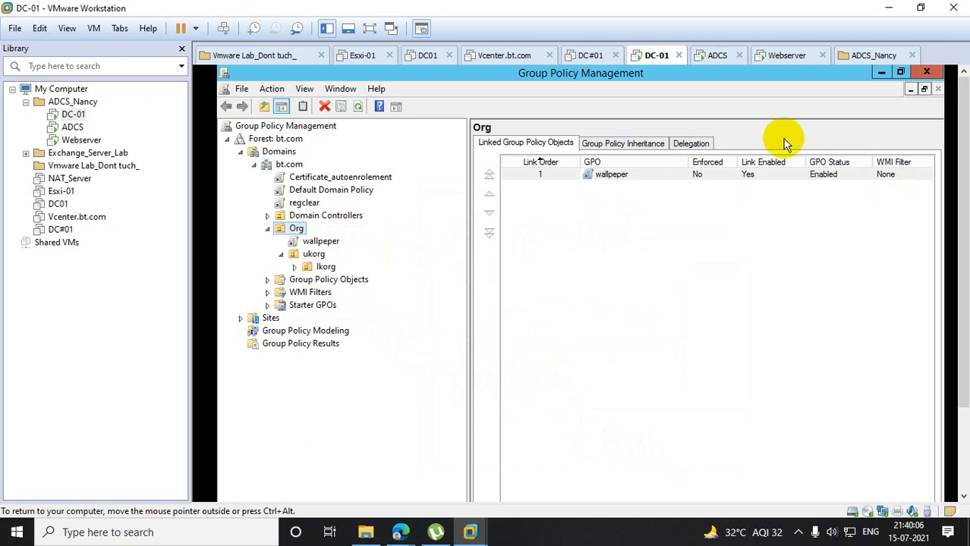
- Minimize Group Policy Management, close Administrative Tools, and launch Active Directory Users and Computers by running dsa.msc
{"action": "left_click", "coordinate": [881, 73]}
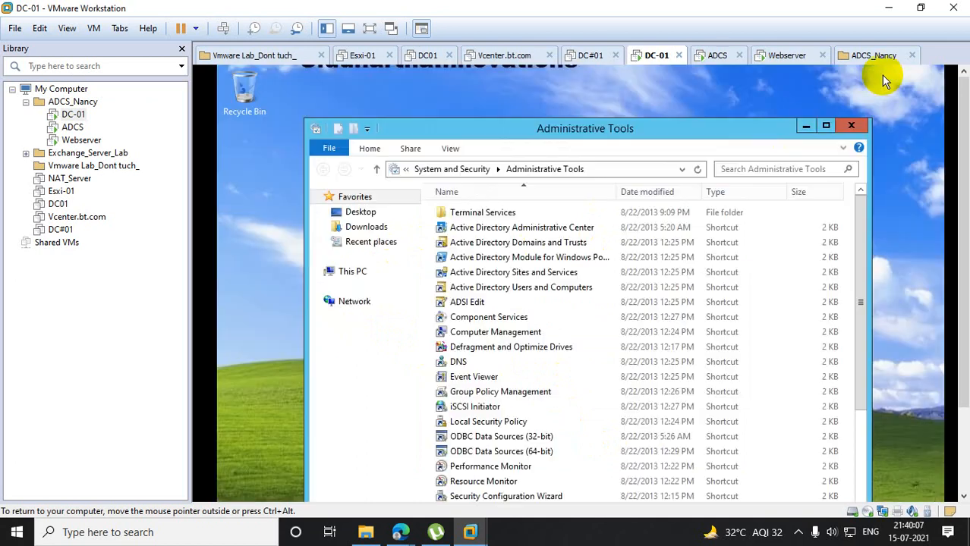
{"action": "left_click", "coordinate": [851, 127]}
{"action": "left_click", "coordinate": [627, 390]}
{"action": "left_click", "coordinate": [234, 489]}
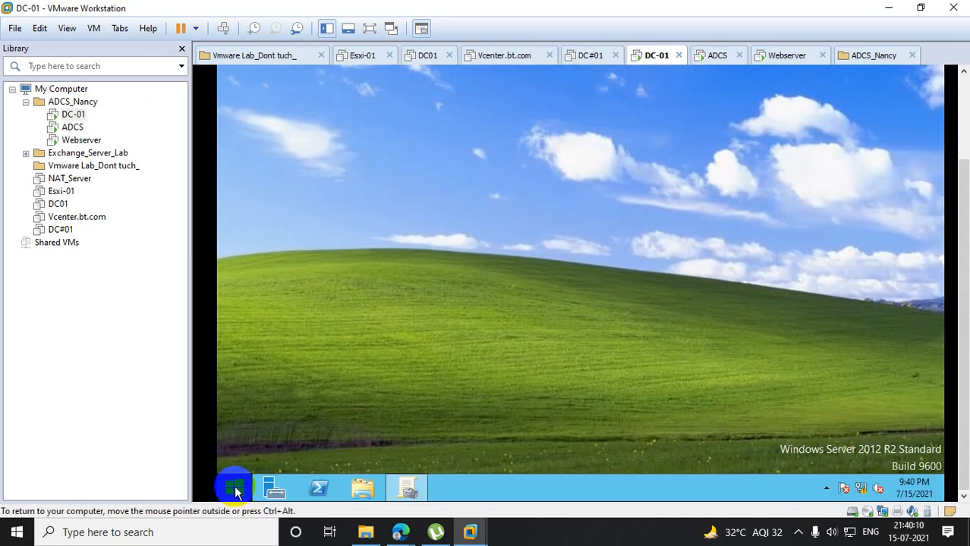
{"action": "right_click", "coordinate": [236, 492]}
{"action": "left_click", "coordinate": [277, 433]}
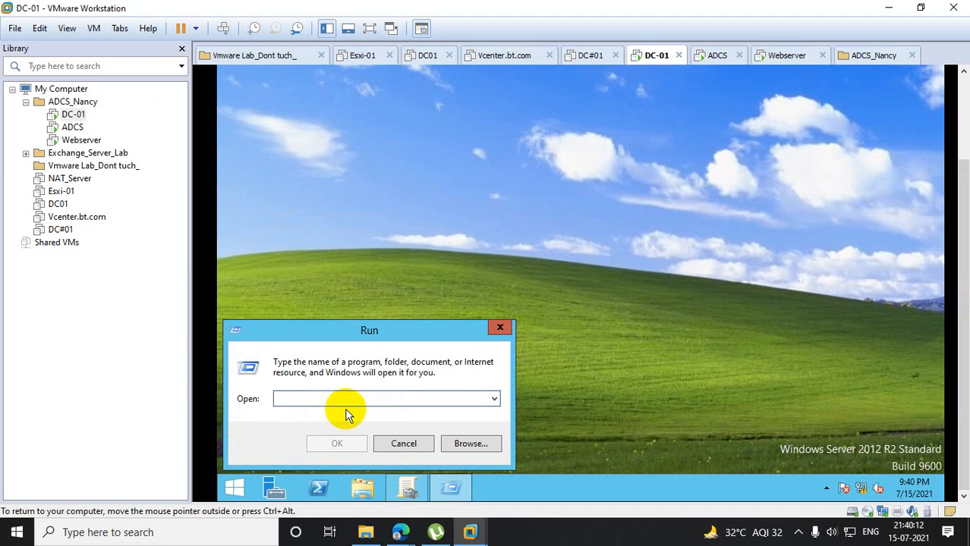
{"action": "type", "text": "dsa.ms"}
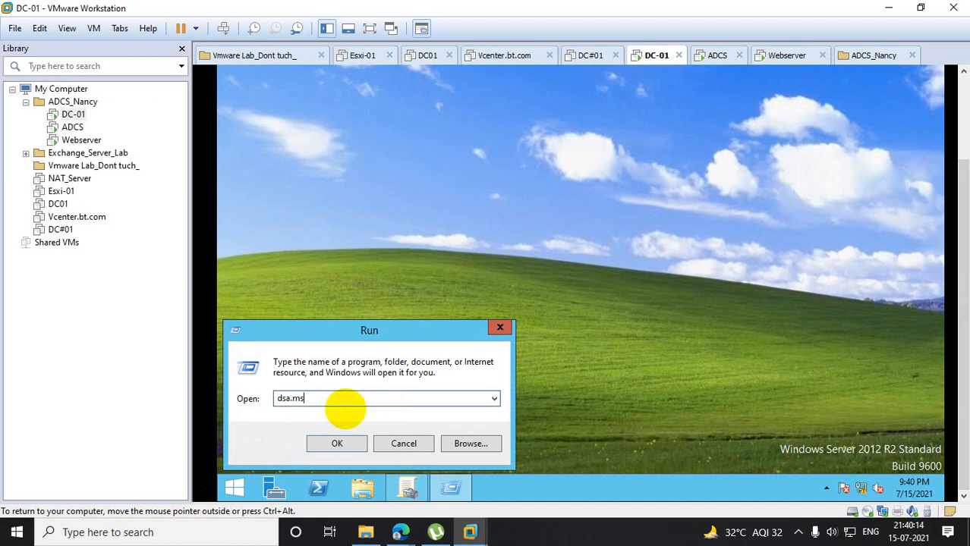
{"action": "type", "text": "c"}
{"action": "key", "text": "Return"}
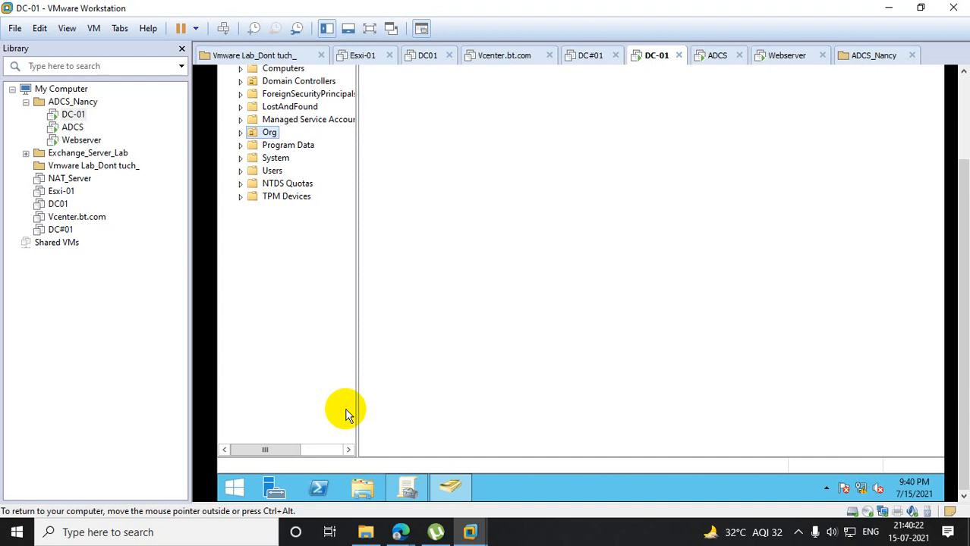
- Widen the console tree, expand Org and ukorg, and check which objects each organizational unit contains
{"action": "left_click_drag", "start_coordinate": [962, 167], "coordinate": [957, 90]}
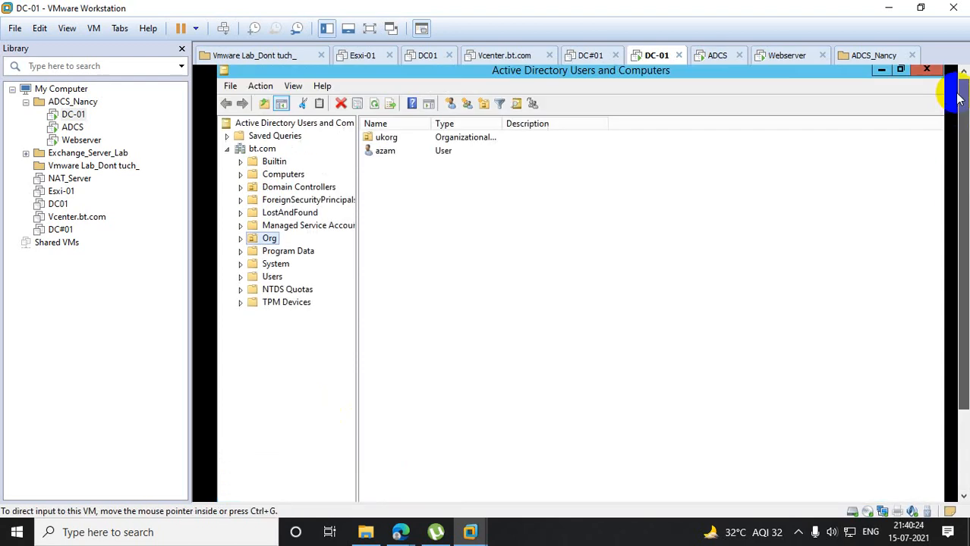
{"action": "left_click_drag", "start_coordinate": [358, 267], "coordinate": [486, 267]}
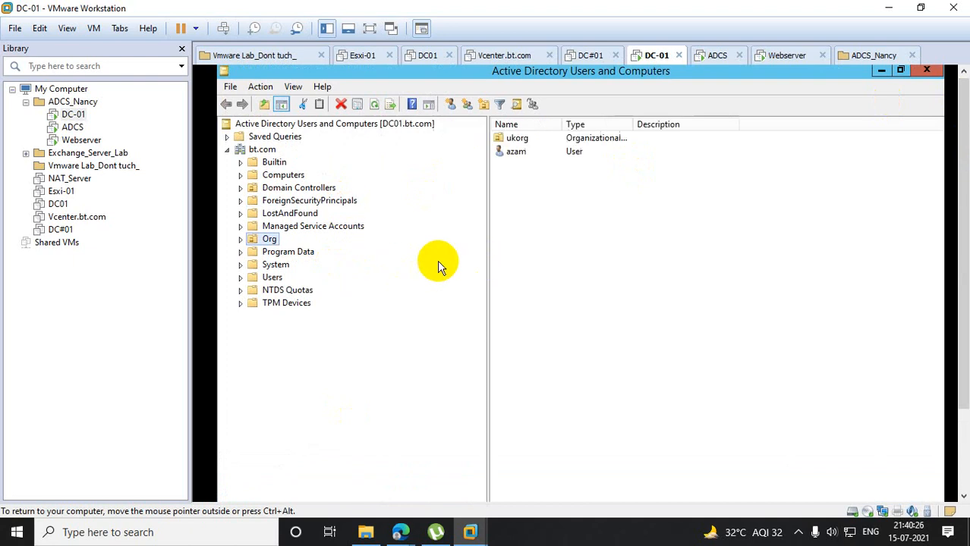
{"action": "left_click", "coordinate": [240, 239]}
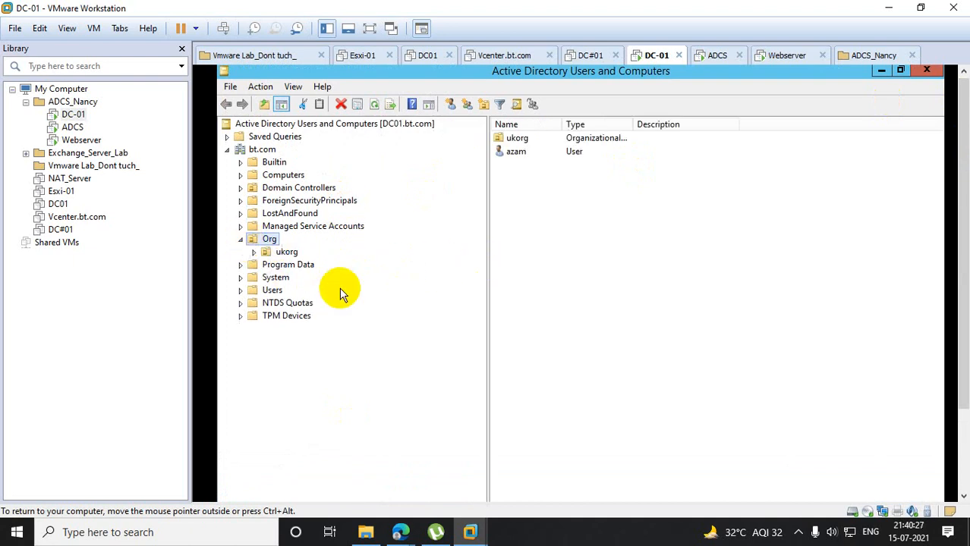
{"action": "left_click", "coordinate": [254, 252]}
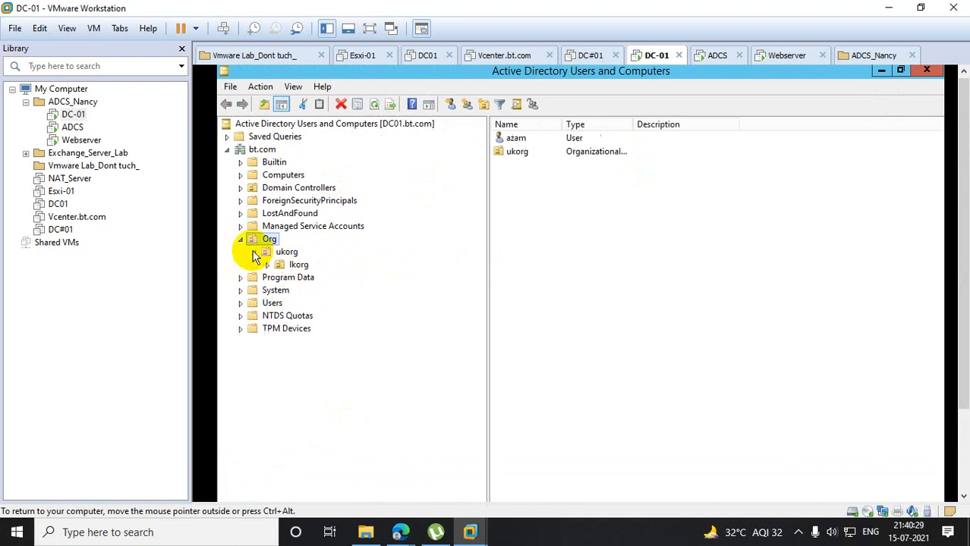
{"action": "left_click", "coordinate": [522, 140]}
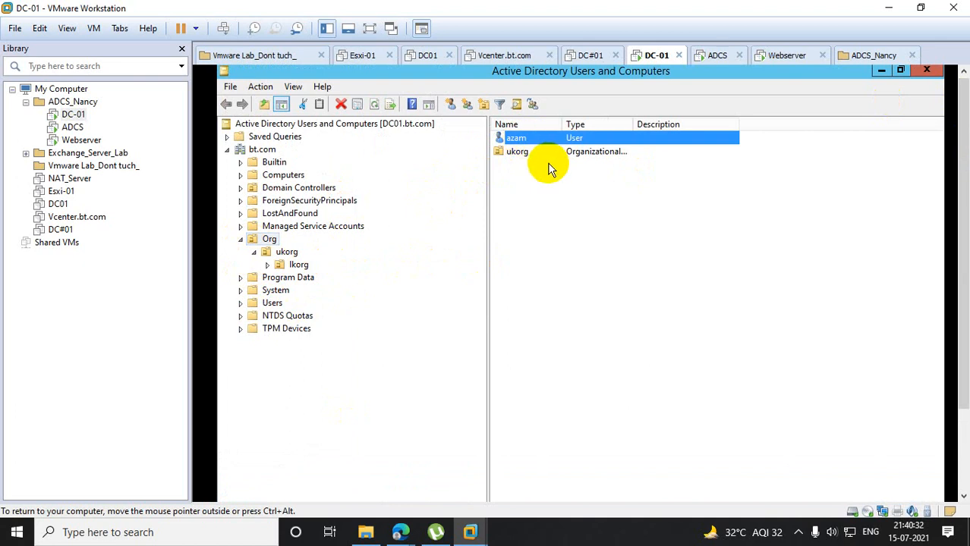
{"action": "left_click", "coordinate": [282, 252]}
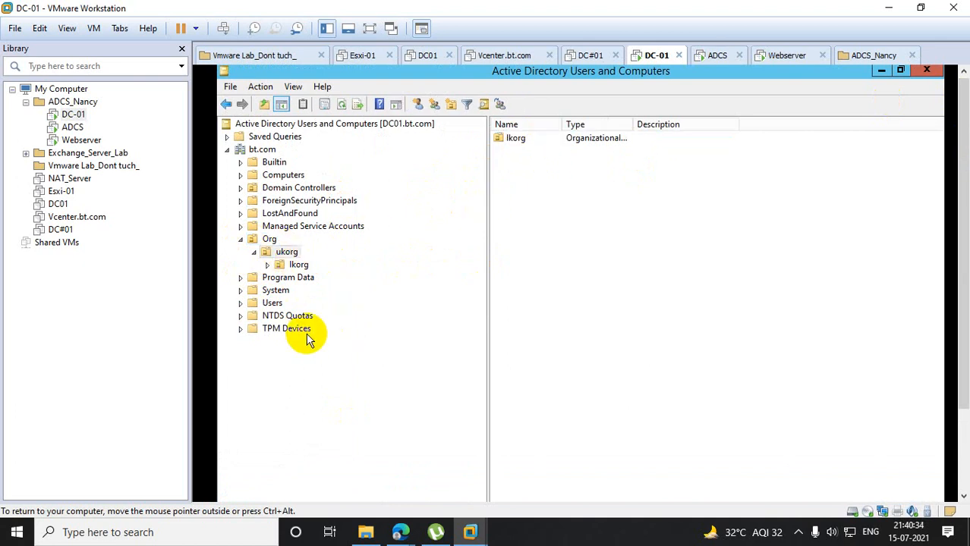
- Move the user account listed just below krbtgt from the Users container into the ukorg organizational unit under Org
{"action": "left_click", "coordinate": [273, 305]}
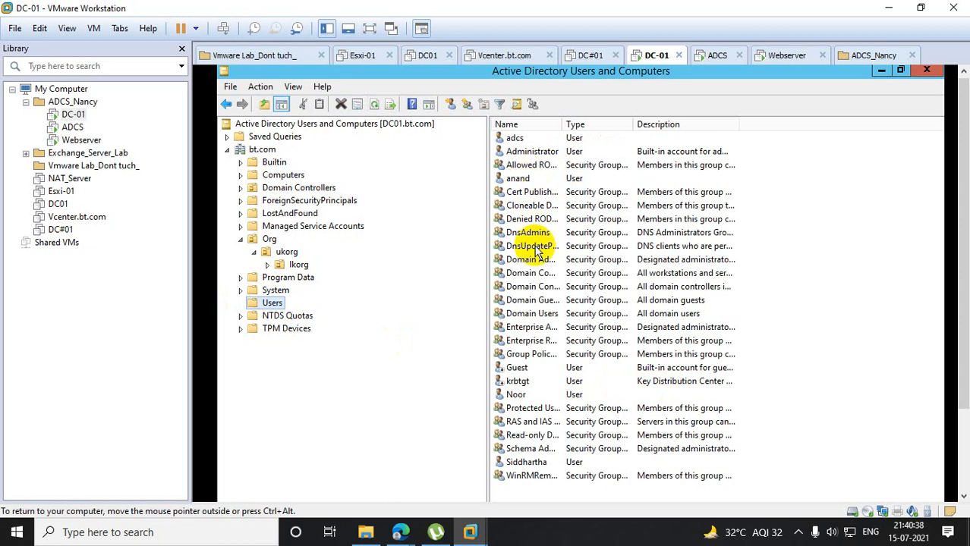
{"action": "right_click", "coordinate": [542, 395]}
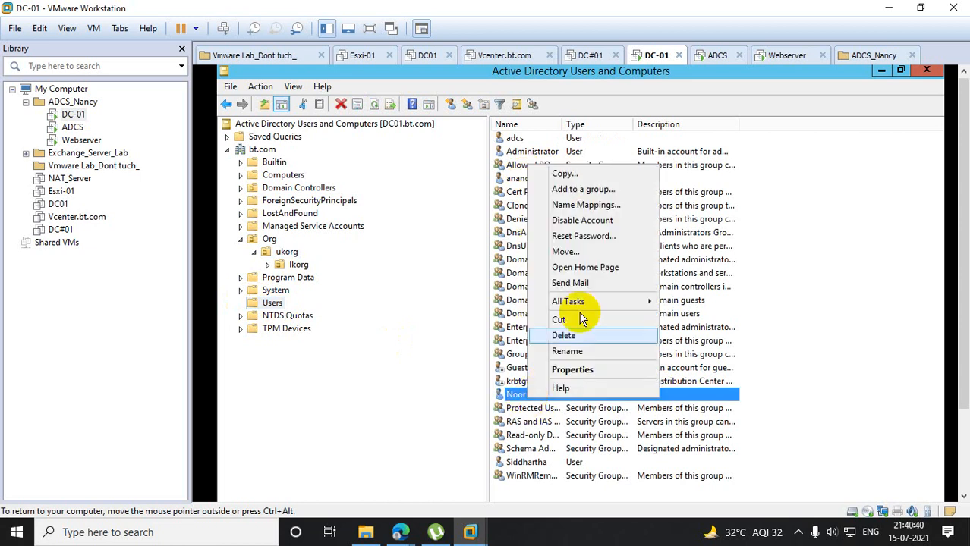
{"action": "left_click", "coordinate": [602, 251]}
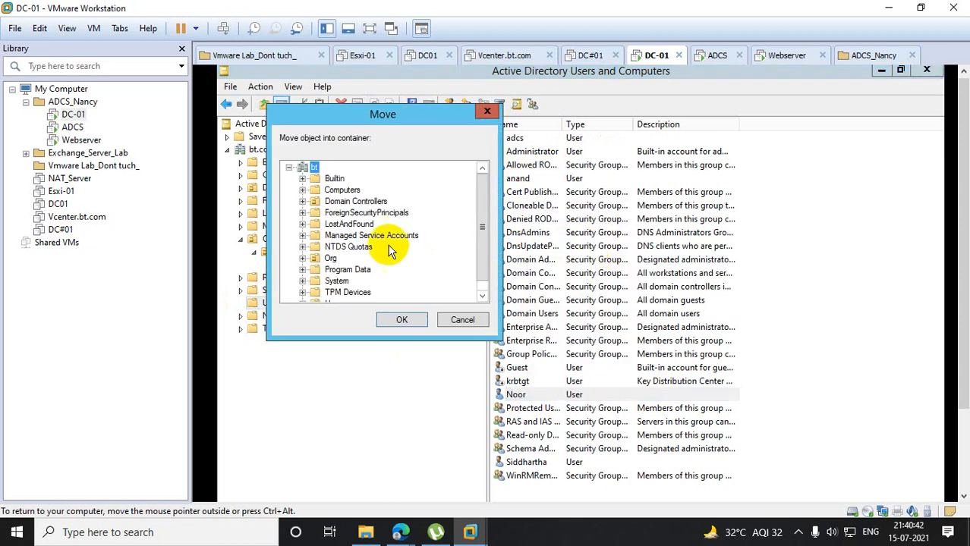
{"action": "left_click", "coordinate": [304, 259]}
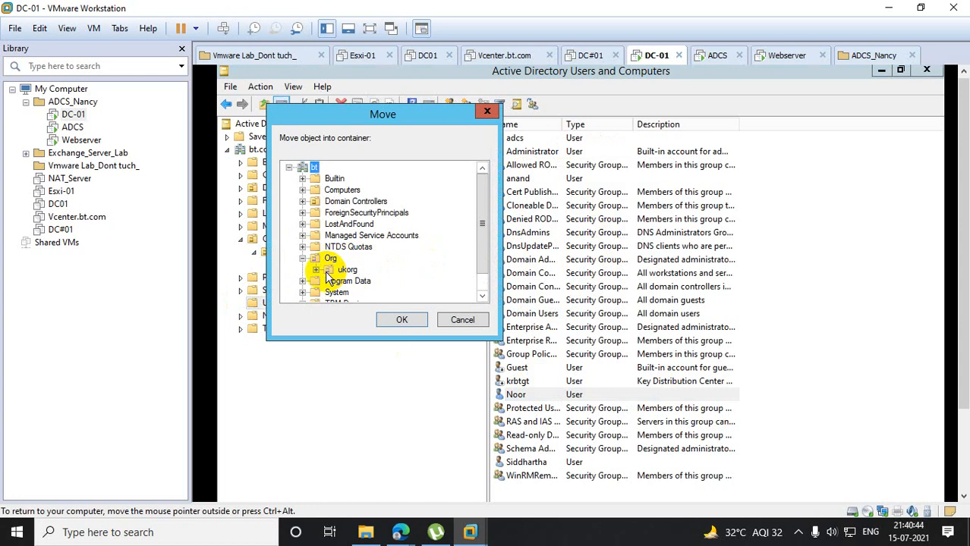
{"action": "left_click", "coordinate": [338, 270]}
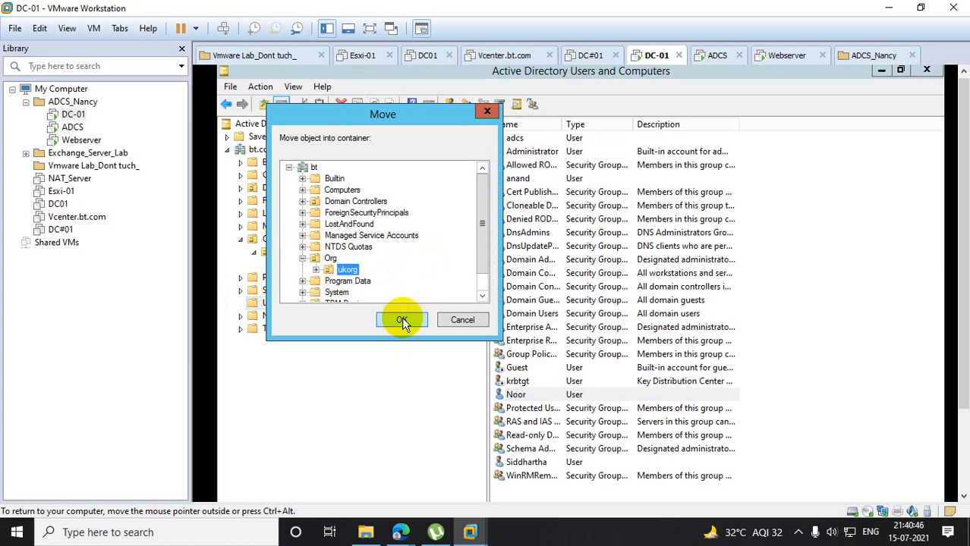
{"action": "left_click", "coordinate": [402, 320]}
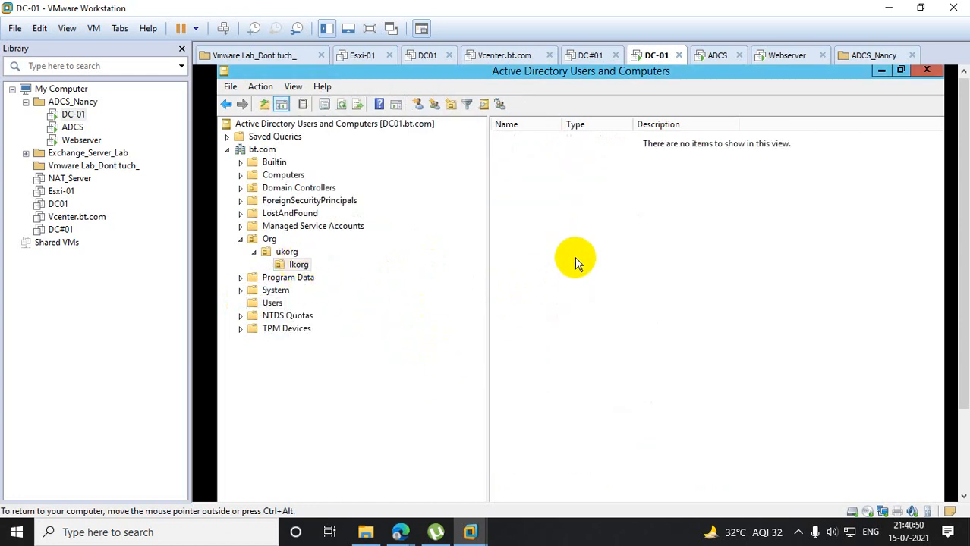
- Move the user account listed just above Cert Publishers from the Users container into lkorg, nested under Org and ukorg
{"action": "left_click", "coordinate": [272, 304]}
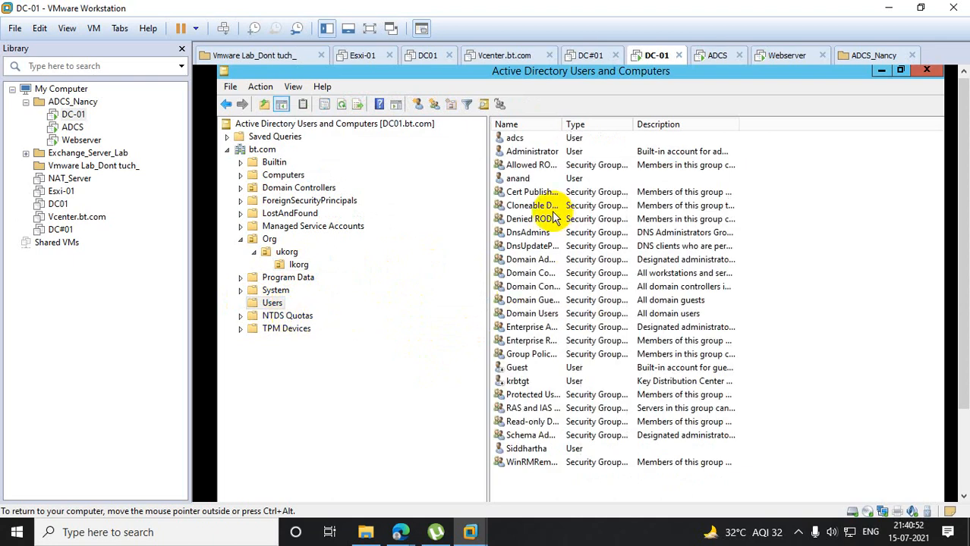
{"action": "right_click", "coordinate": [541, 180]}
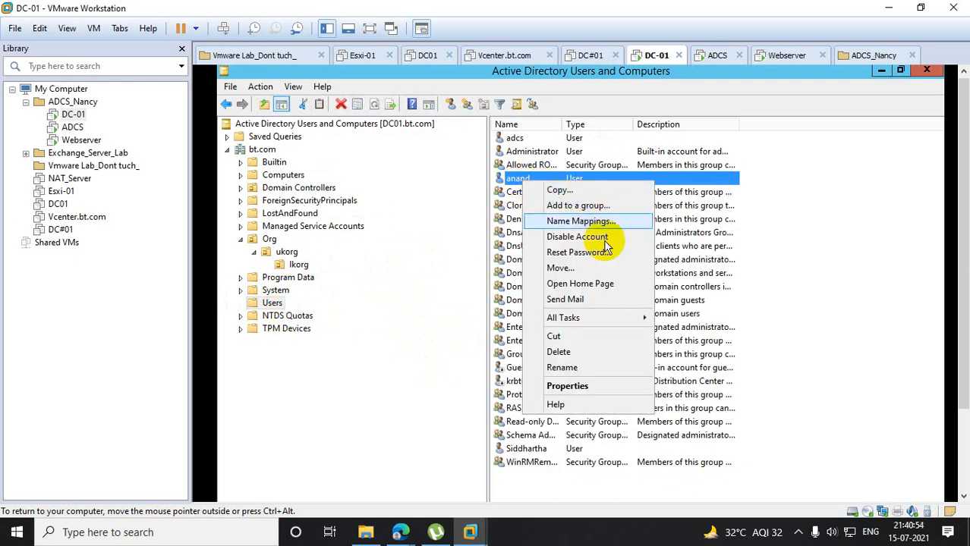
{"action": "left_click", "coordinate": [565, 268]}
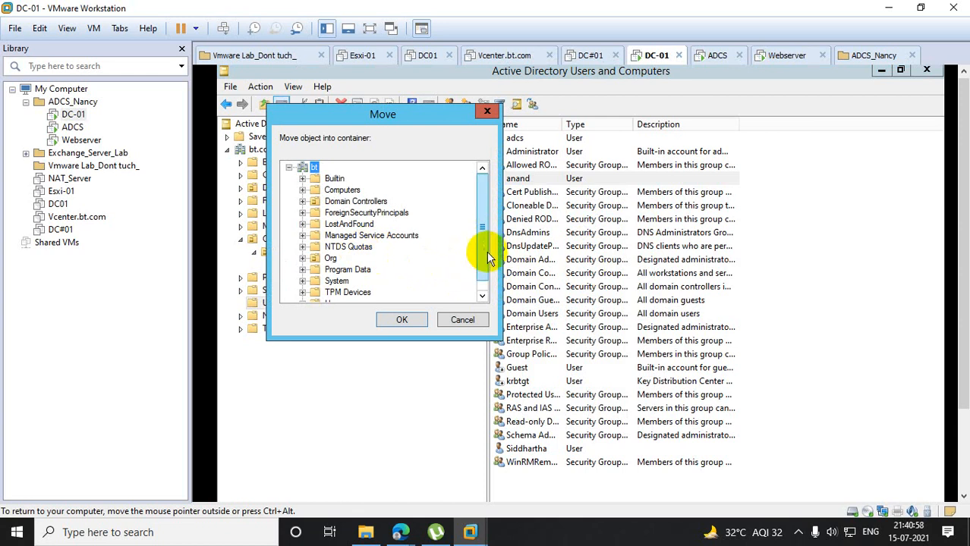
{"action": "scroll", "coordinate": [483, 252], "scroll_direction": "down", "scroll_amount": 1}
{"action": "left_click", "coordinate": [302, 246]}
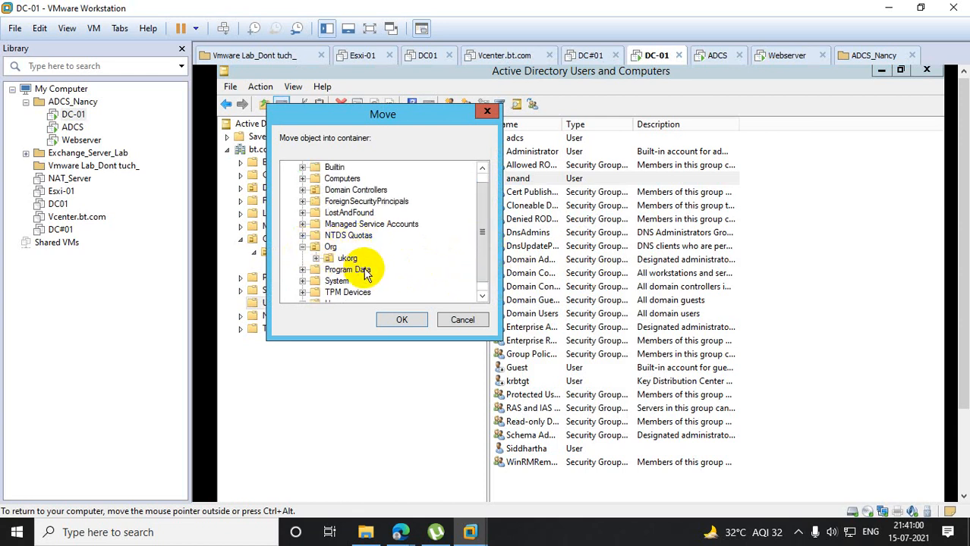
{"action": "left_click", "coordinate": [315, 259]}
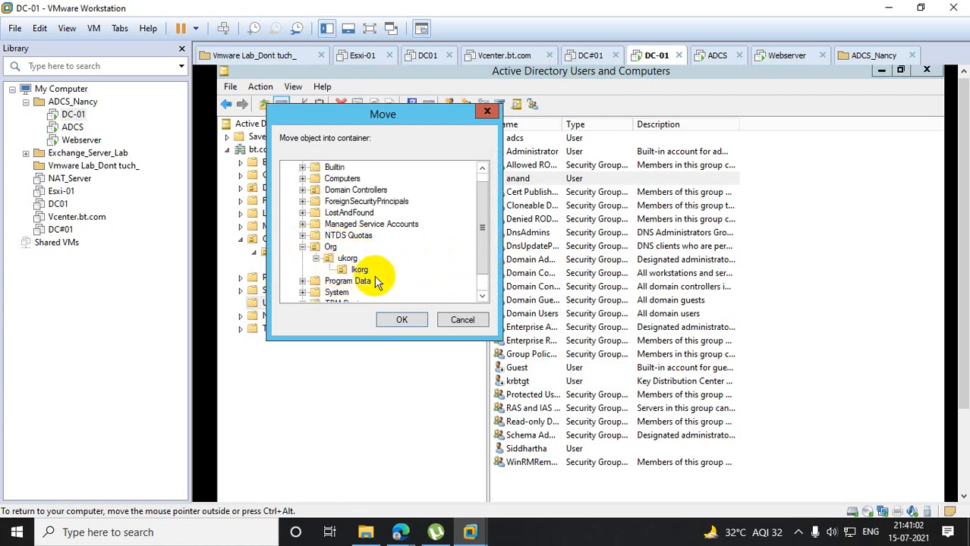
{"action": "left_click", "coordinate": [360, 270]}
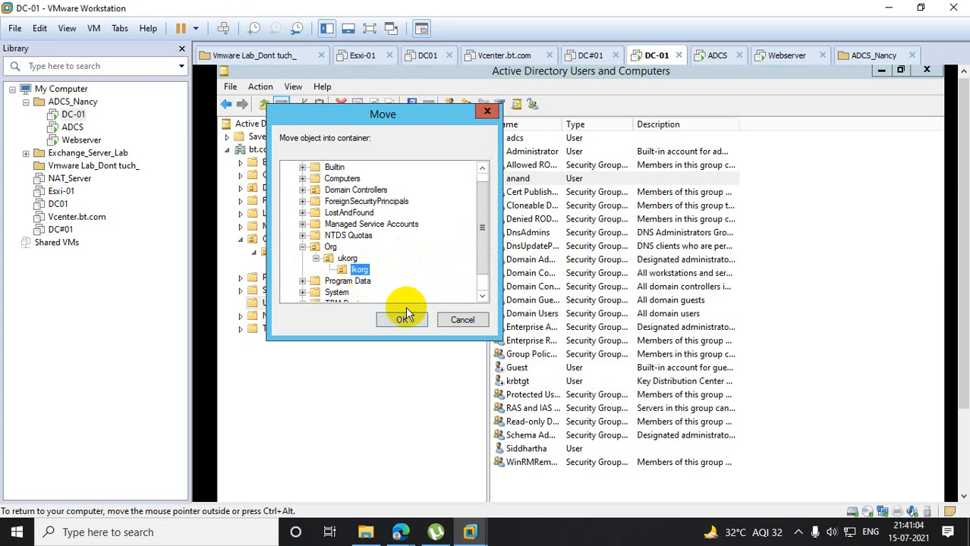
{"action": "left_click", "coordinate": [402, 319]}
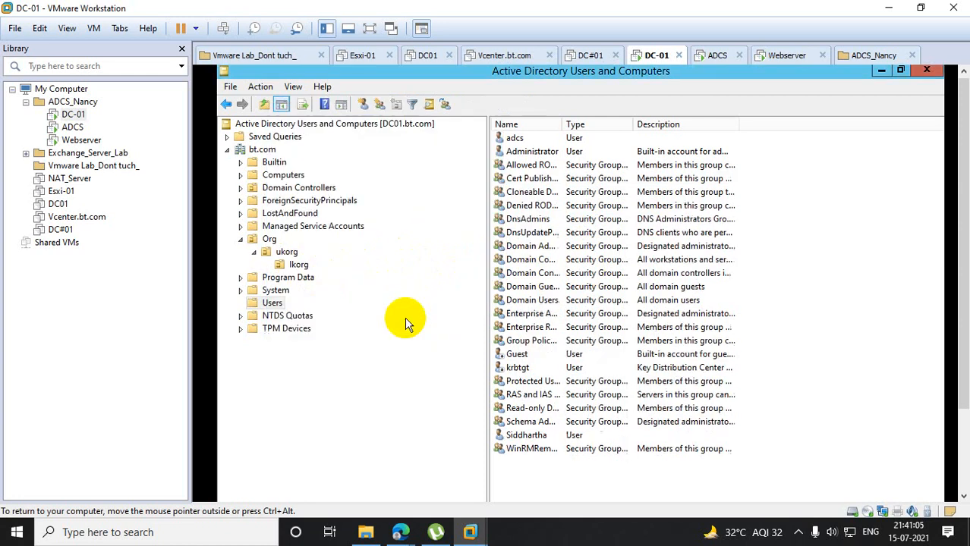
- Check the members of Org, ukorg and lkorg, and switch back to Group Policy Management
{"action": "left_click", "coordinate": [270, 240]}
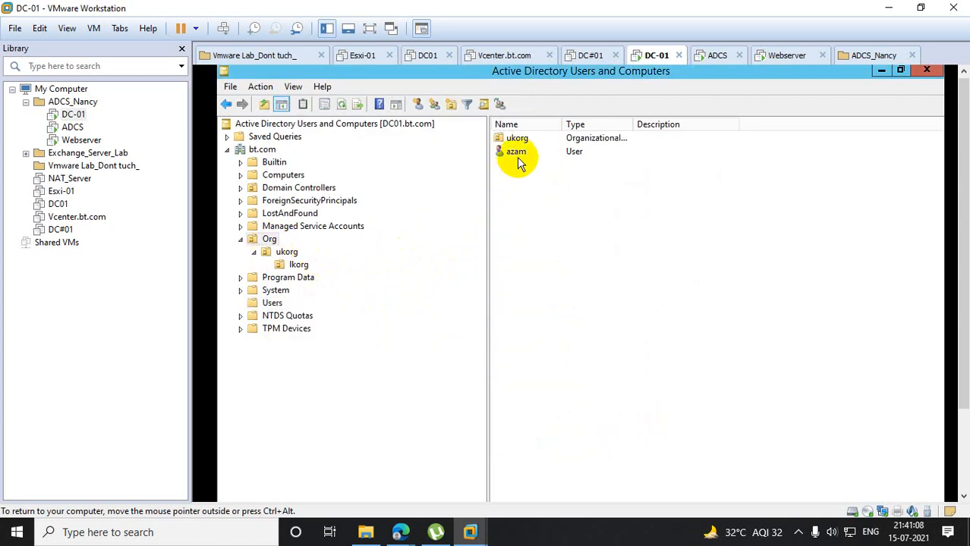
{"action": "left_click", "coordinate": [290, 253]}
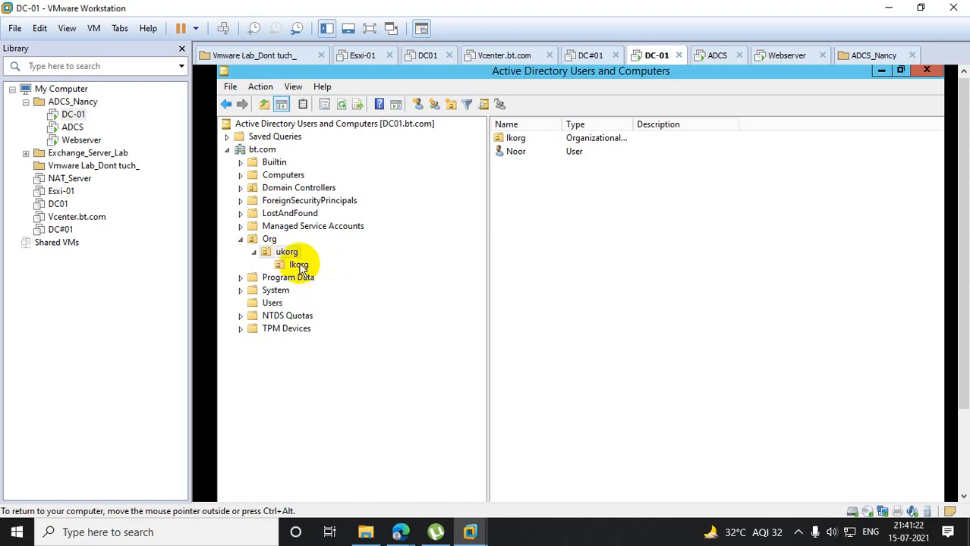
{"action": "left_click", "coordinate": [299, 265]}
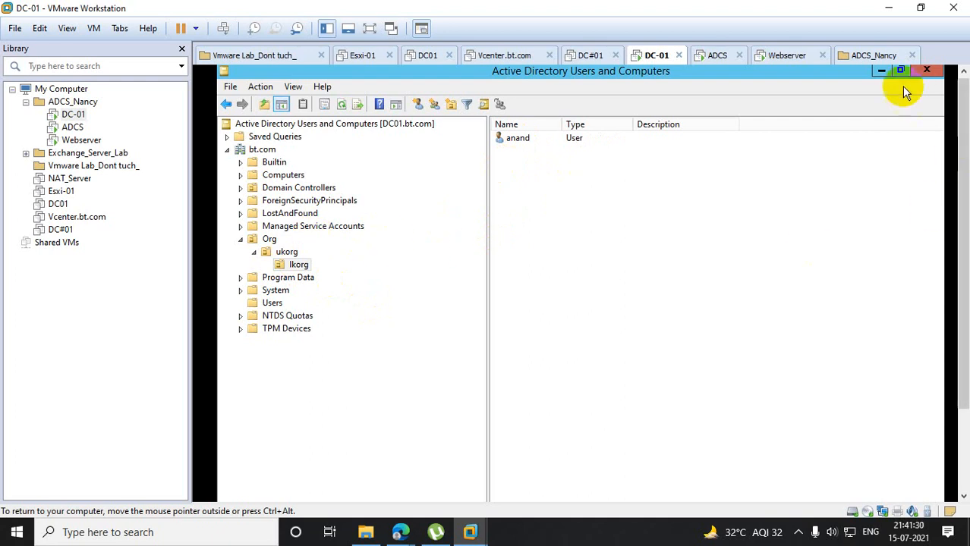
{"action": "left_click", "coordinate": [882, 72]}
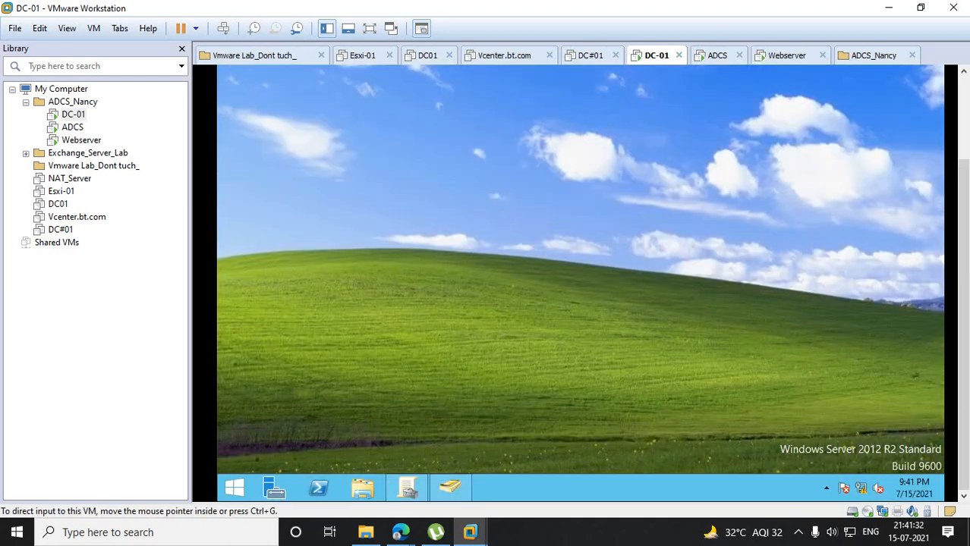
{"action": "left_click", "coordinate": [407, 484]}
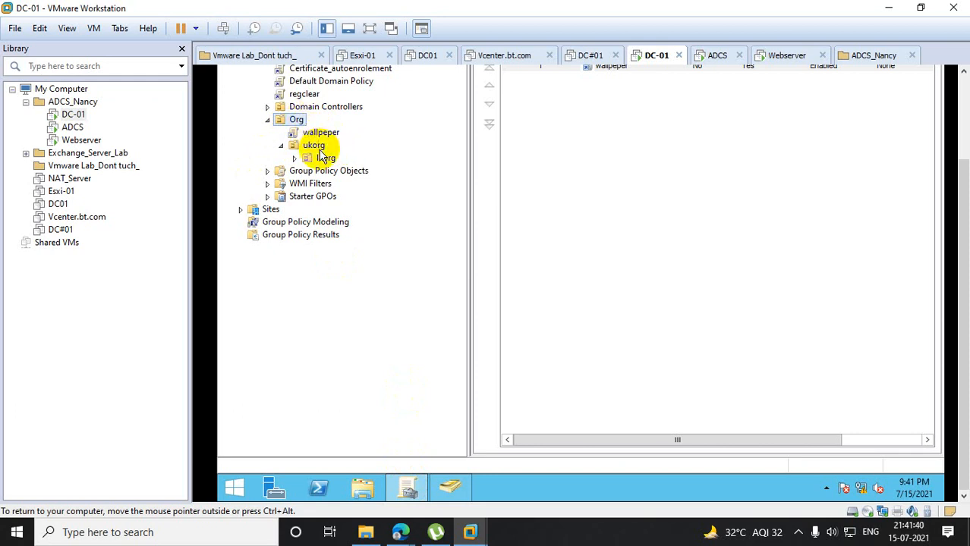
- Open Windows PowerShell and try to refresh Group Policy with the command gpupdate force
{"action": "left_click", "coordinate": [319, 489]}
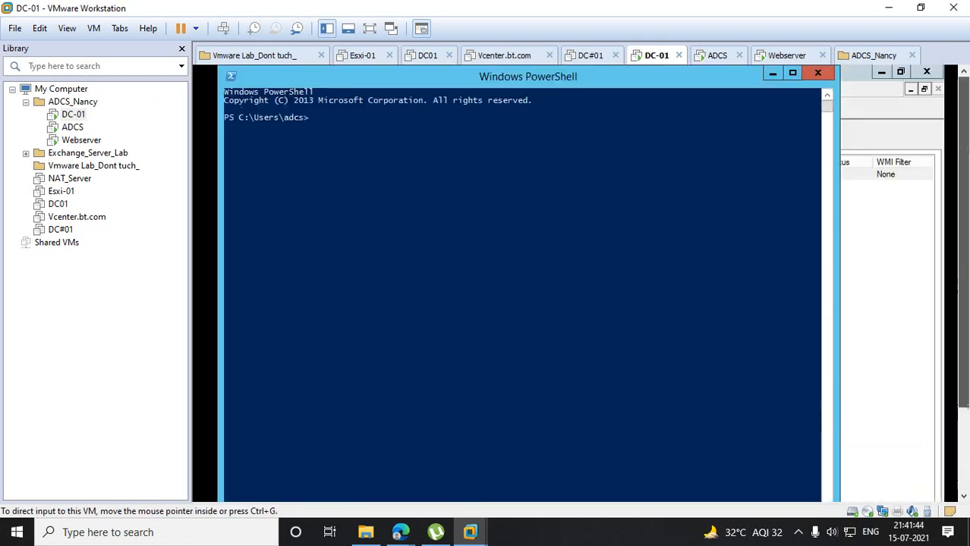
{"action": "left_click", "coordinate": [507, 247]}
{"action": "left_click", "coordinate": [494, 238]}
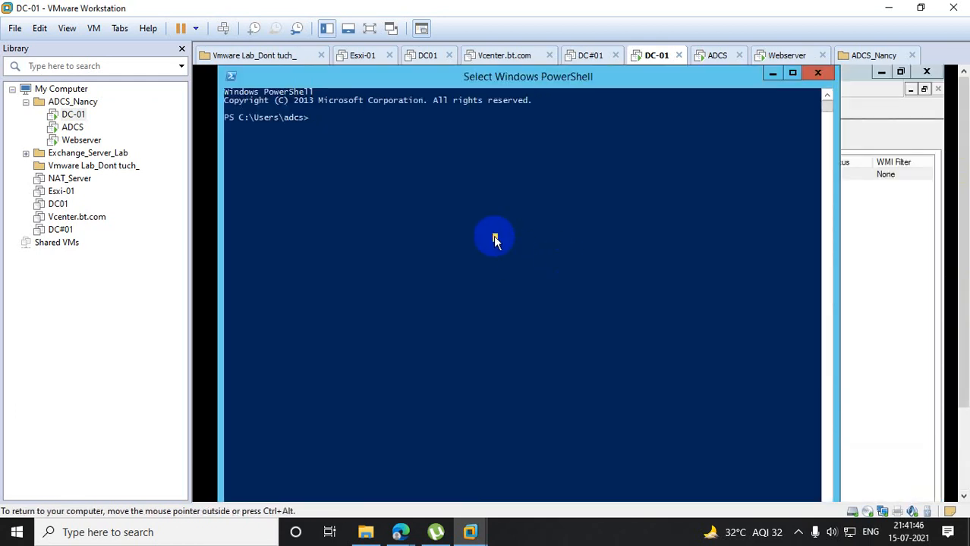
{"action": "type", "text": "gop"}
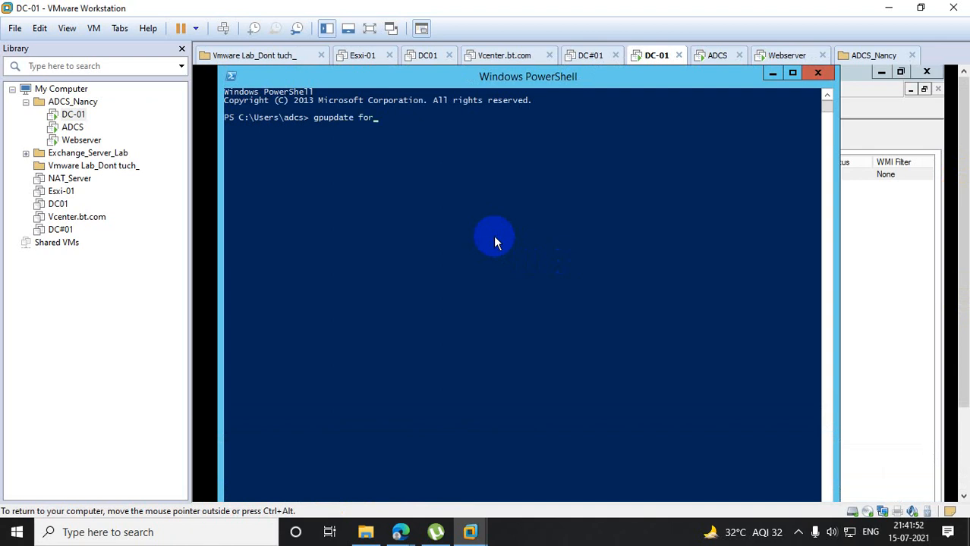
{"action": "type", "text": "pdate force"}
{"action": "key", "text": "Return"}
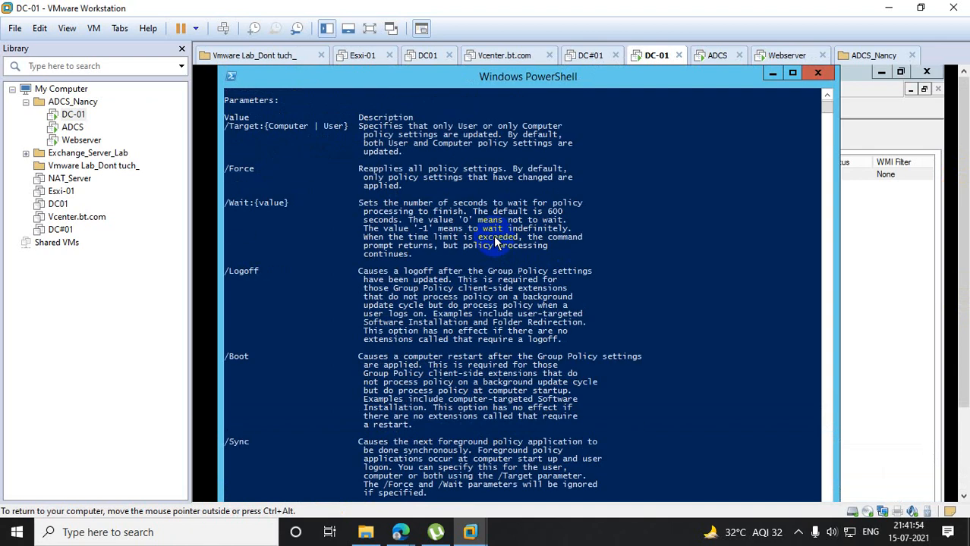
{"action": "key", "text": "Return"}
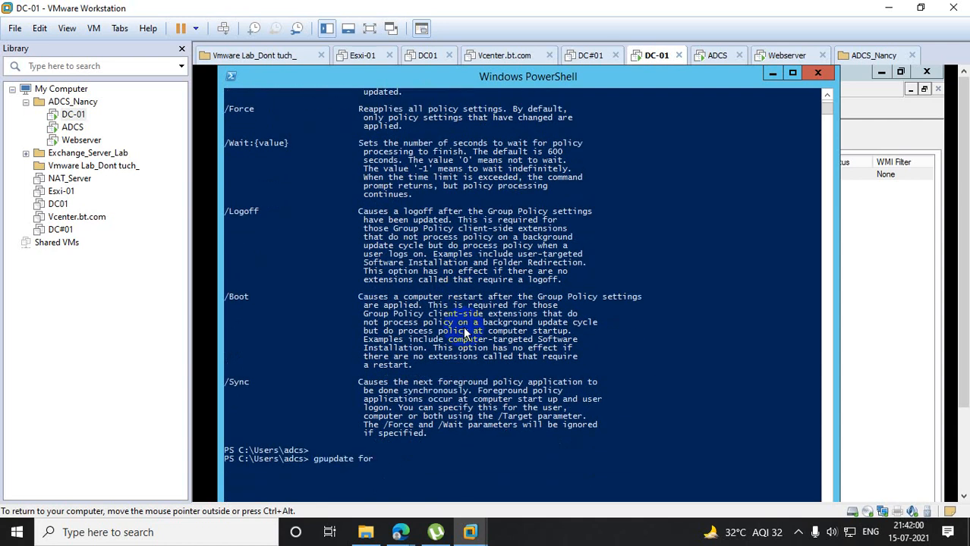
{"action": "key", "text": "Return"}
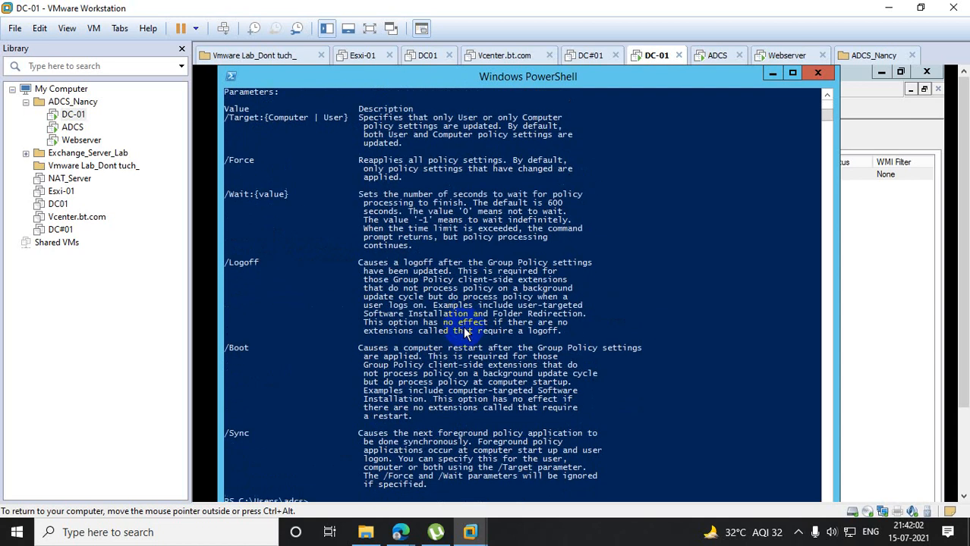
- Force a Group Policy update on DC-01 by running gpupdate /force in PowerShell
{"action": "scroll", "coordinate": [434, 330], "scroll_direction": "down", "scroll_amount": 3}
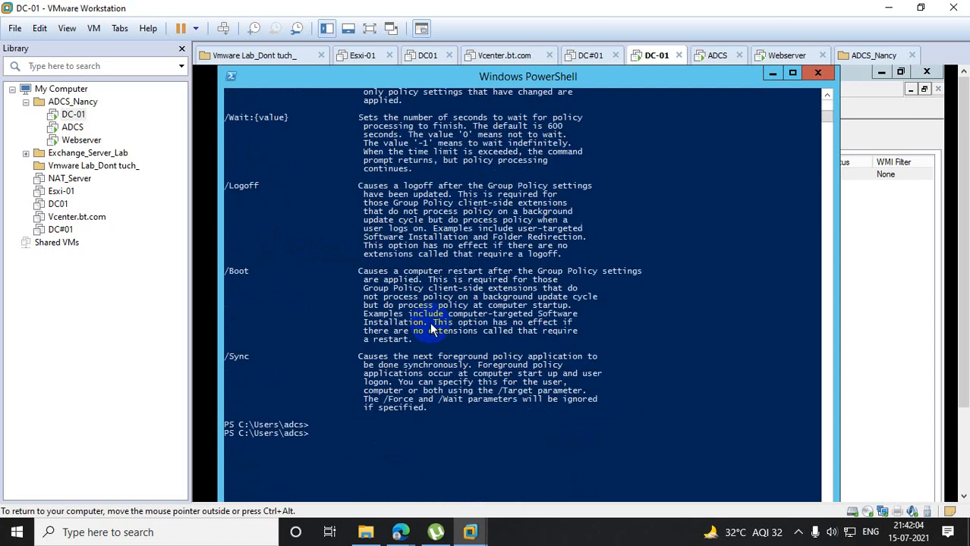
{"action": "scroll", "coordinate": [433, 330], "scroll_direction": "up", "scroll_amount": 1}
{"action": "key", "text": "Up"}
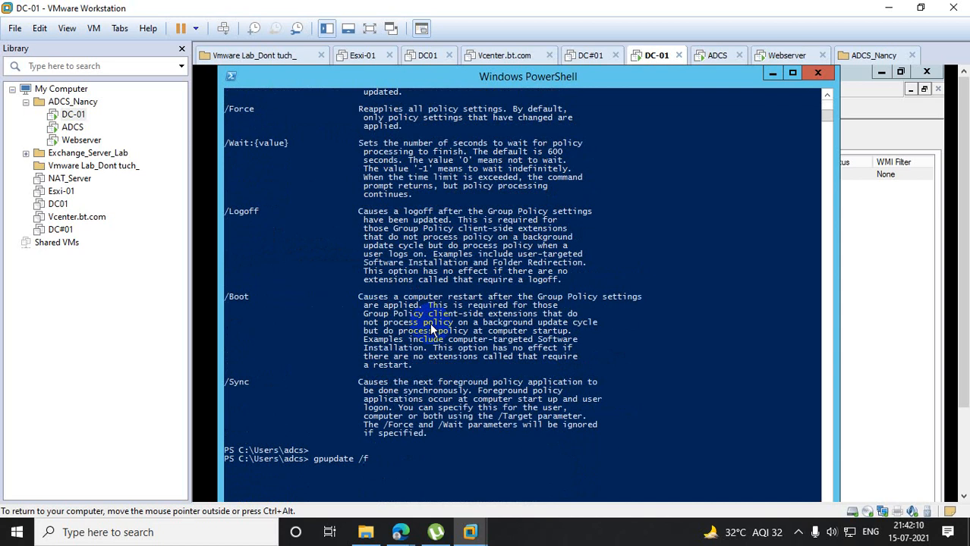
{"action": "type", "text": "e"}
{"action": "key", "text": "Return"}
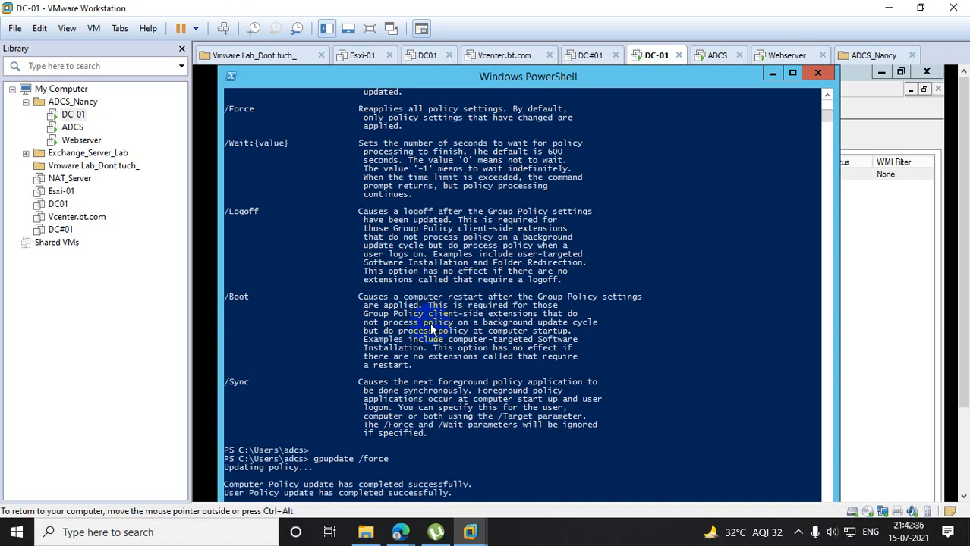
{"action": "left_click_drag", "start_coordinate": [964, 249], "coordinate": [968, 328]}
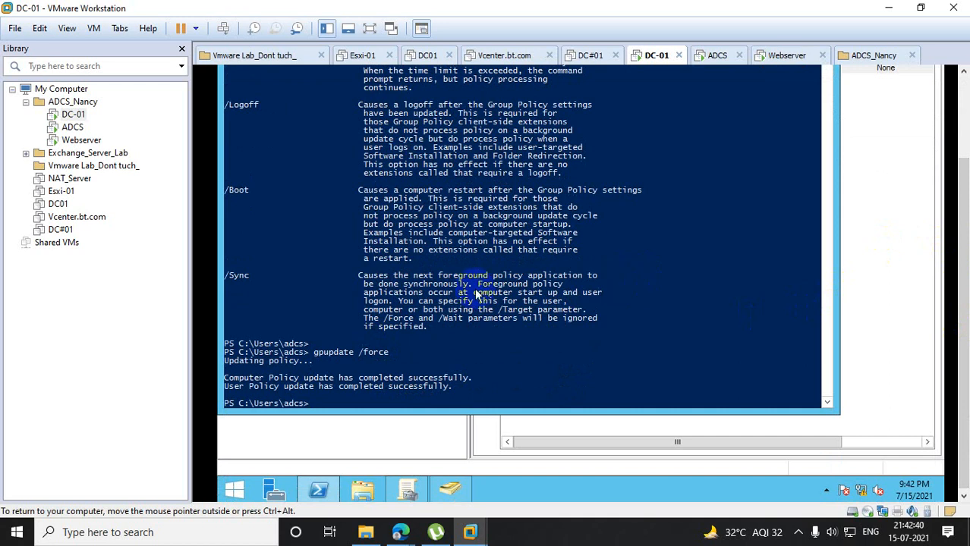
- Switch to the ADCS virtual machine and send Ctrl+Alt+Del to bring up its unlock screen
{"action": "left_click", "coordinate": [72, 126]}
{"action": "left_click", "coordinate": [281, 193]}
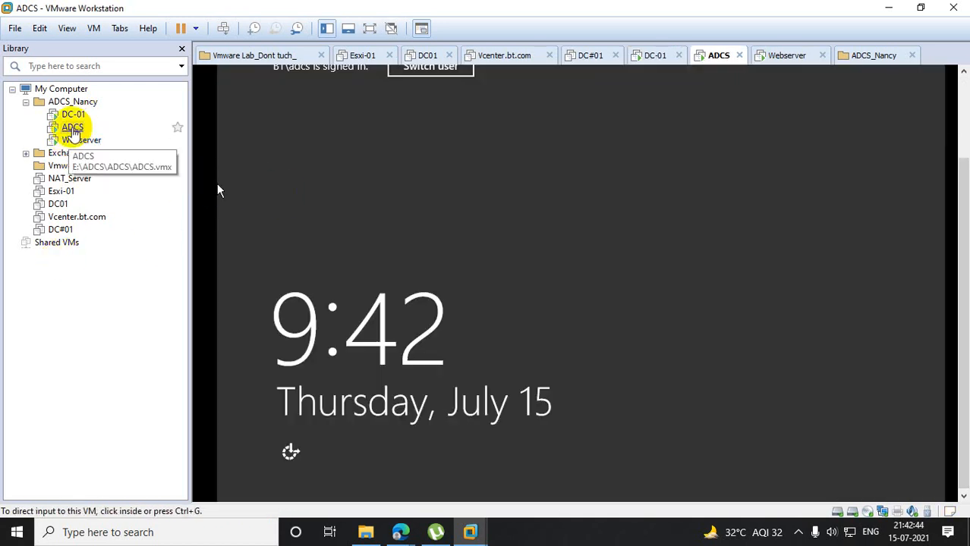
{"action": "right_click", "coordinate": [73, 131]}
{"action": "left_click", "coordinate": [130, 262]}
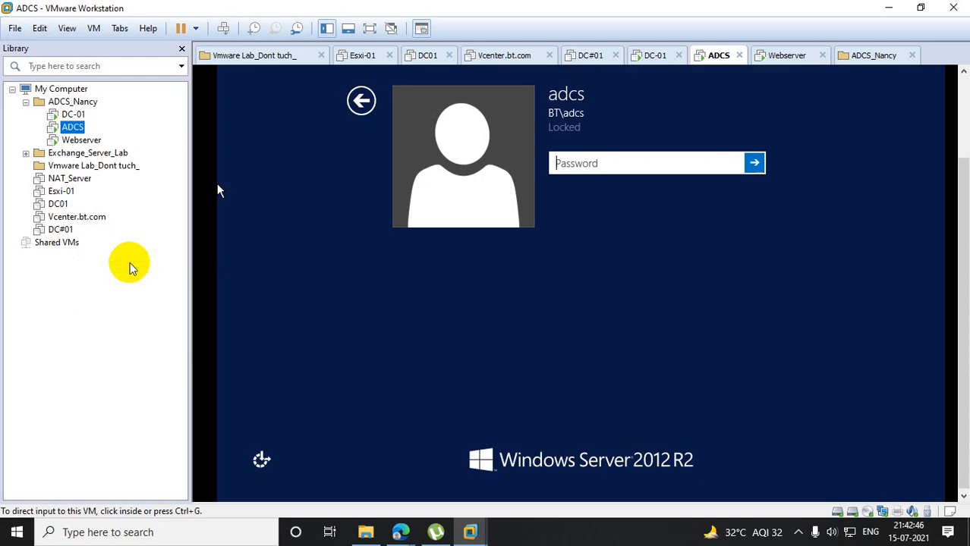
{"action": "left_click", "coordinate": [573, 189]}
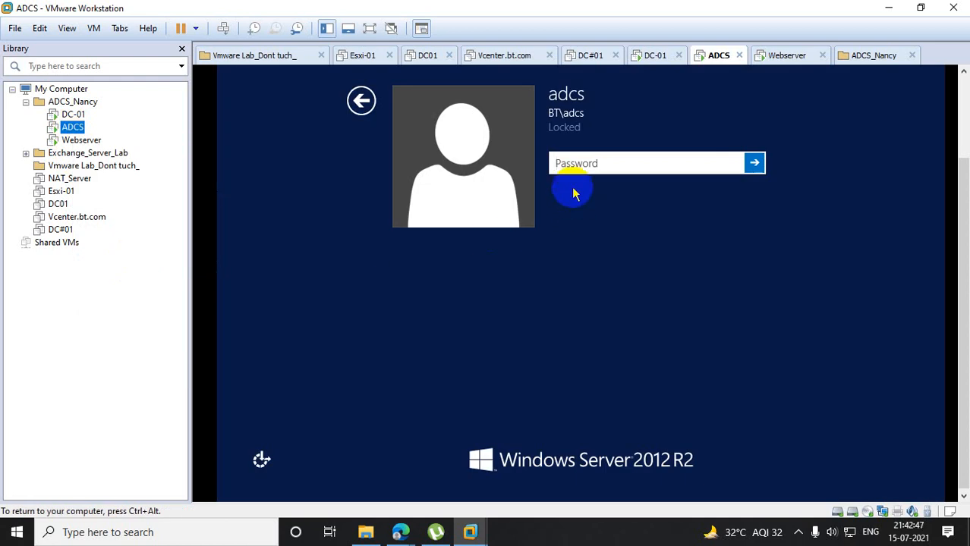
{"action": "left_click", "coordinate": [362, 101]}
{"action": "key", "text": "ctrl+alt"}
{"action": "right_click", "coordinate": [74, 129]}
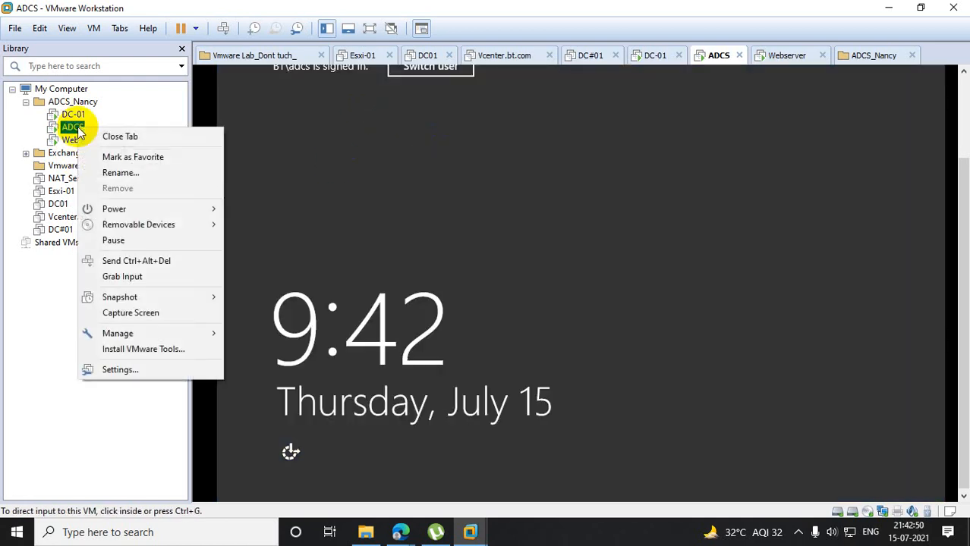
{"action": "left_click", "coordinate": [158, 260]}
{"action": "left_click", "coordinate": [557, 161]}
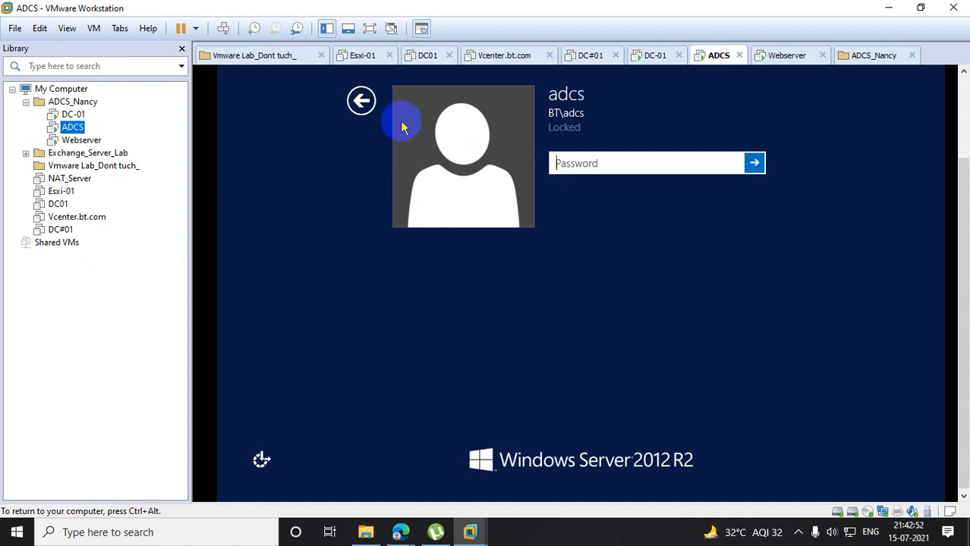
- Leave the locked account, choose to switch user, and send Ctrl+Alt+Del to ADCS to reach the Other user sign-in
{"action": "left_click", "coordinate": [362, 99]}
{"action": "left_click", "coordinate": [396, 65]}
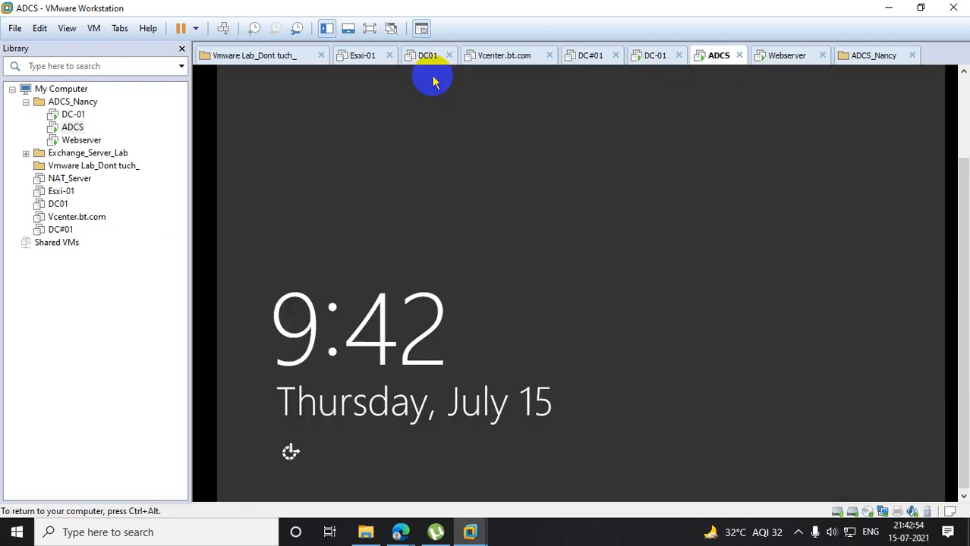
{"action": "key", "text": "ctrl+alt"}
{"action": "right_click", "coordinate": [72, 126]}
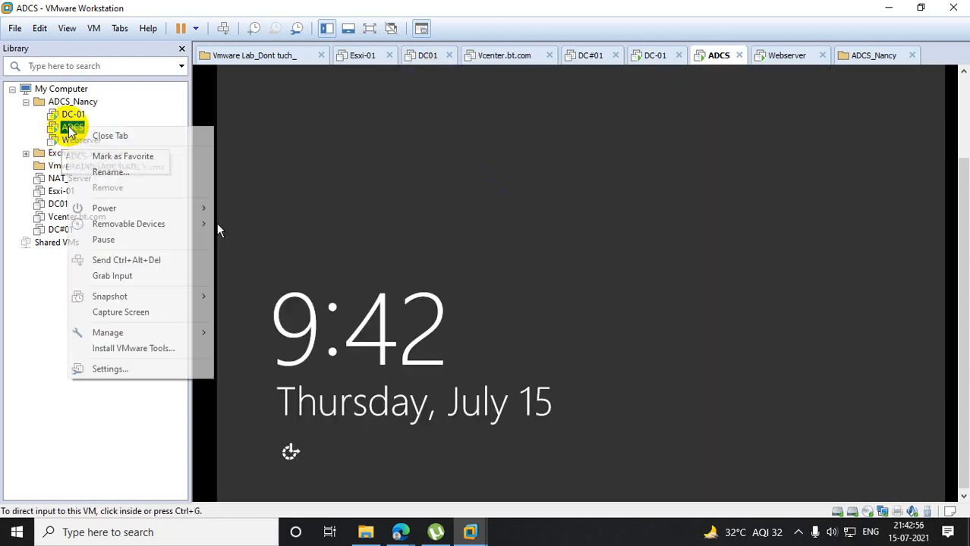
{"action": "left_click", "coordinate": [182, 260]}
{"action": "left_click", "coordinate": [665, 160]}
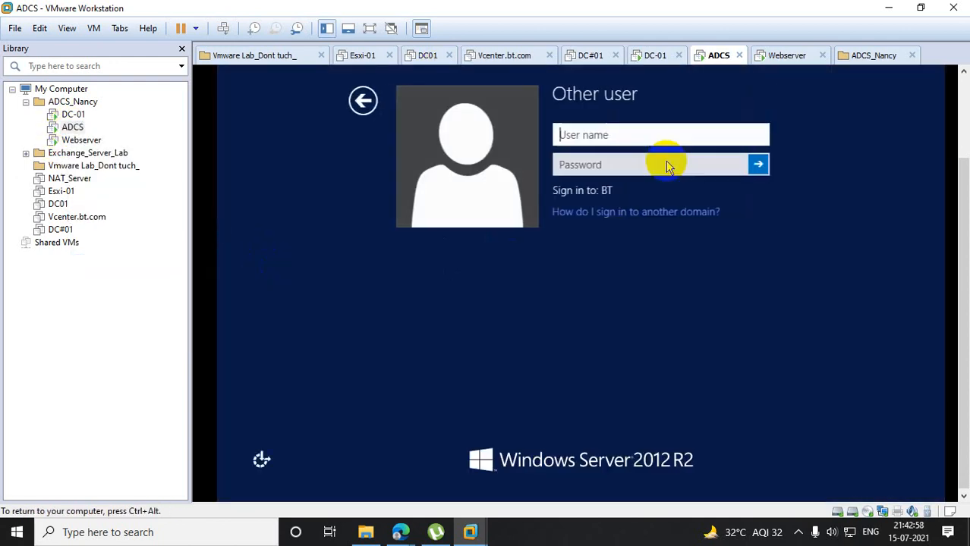
- Sign in to the BT domain on ADCS with the first test user's user name and account password
{"action": "type", "text": "azam"}
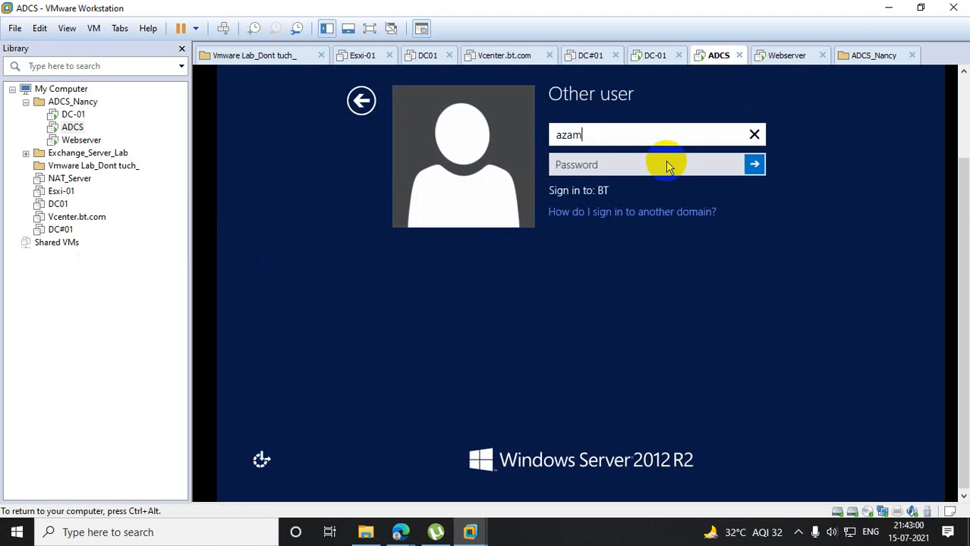
{"action": "key", "text": "Tab"}
{"action": "type", "text": "**********"}
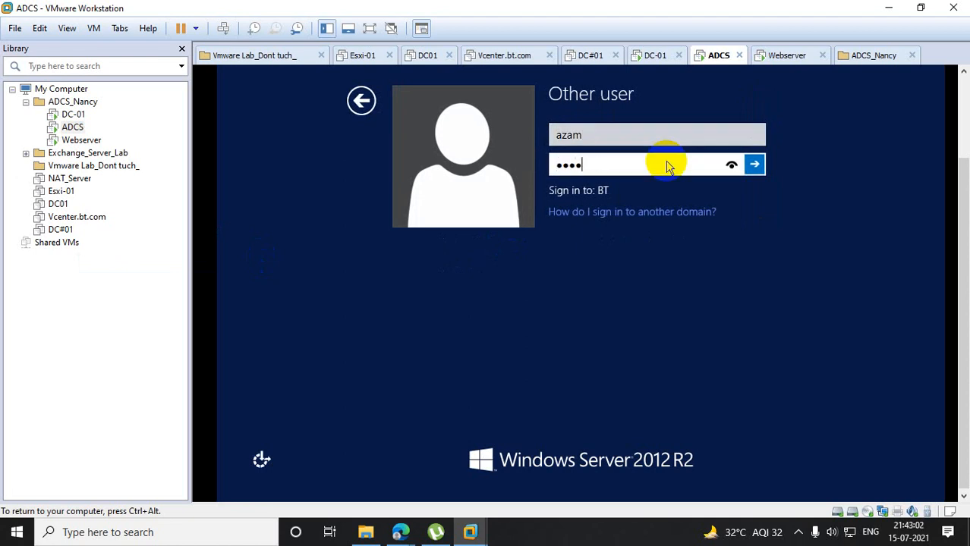
{"action": "type", "text": "***"}
{"action": "key", "text": "Return"}
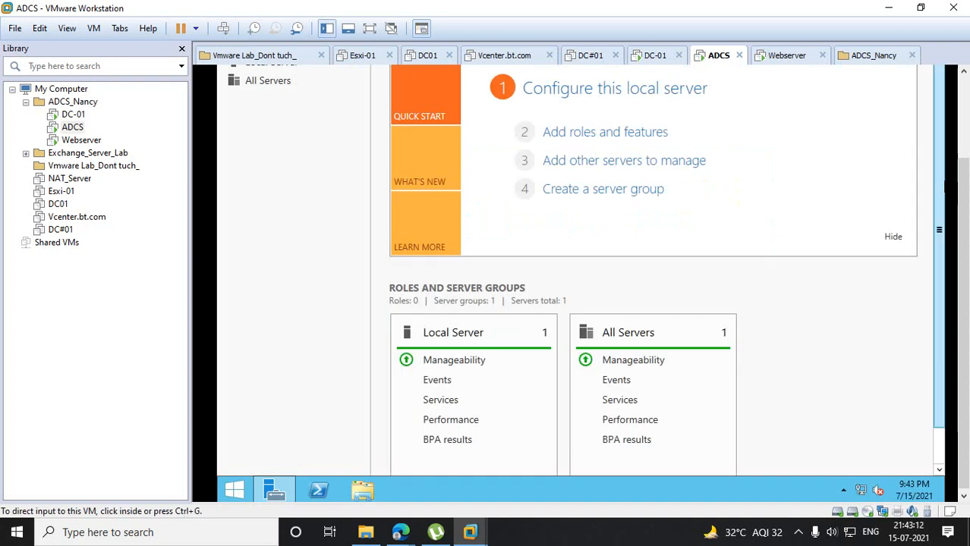
- Close Server Manager and check the desktop wallpaper applied to the signed-in user
{"action": "left_click_drag", "start_coordinate": [964, 188], "coordinate": [962, 100]}
{"action": "left_click", "coordinate": [923, 72]}
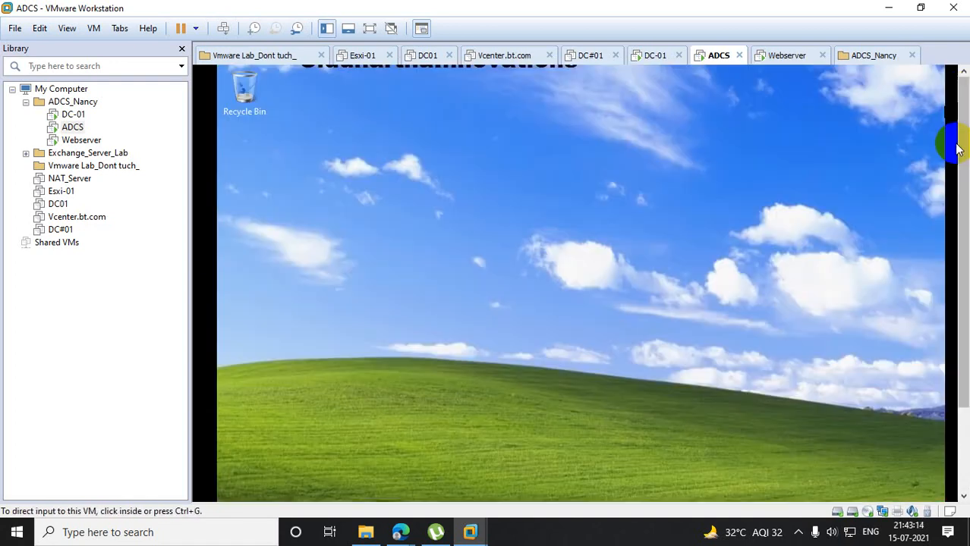
{"action": "left_click_drag", "start_coordinate": [948, 144], "coordinate": [953, 297]}
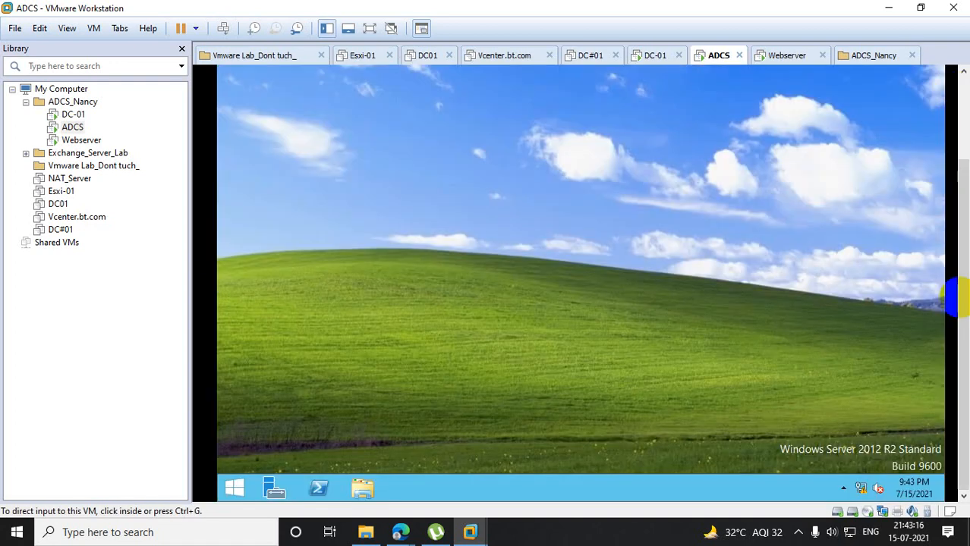
- Sign the first test user out of ADCS by running the logoff command
{"action": "right_click", "coordinate": [234, 494]}
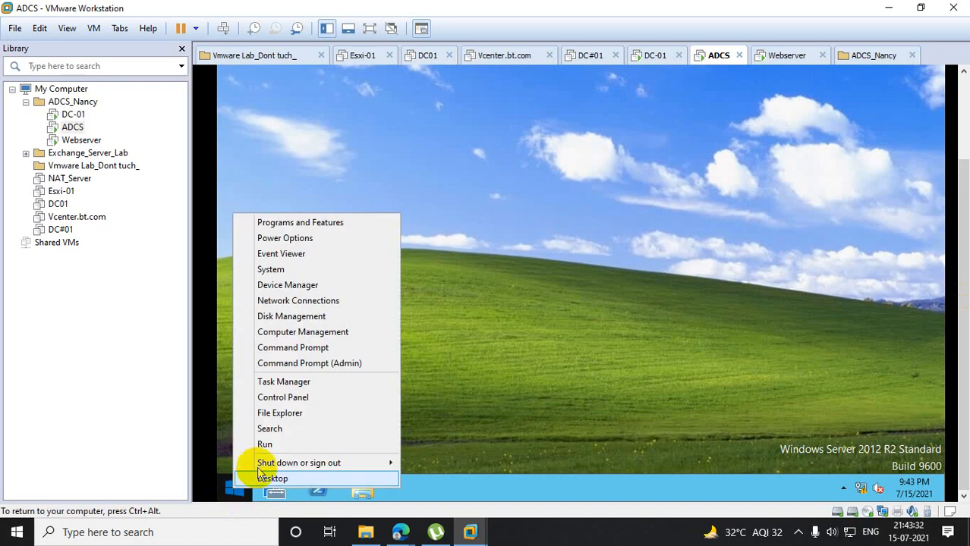
{"action": "left_click", "coordinate": [254, 440]}
{"action": "type", "text": "i"}
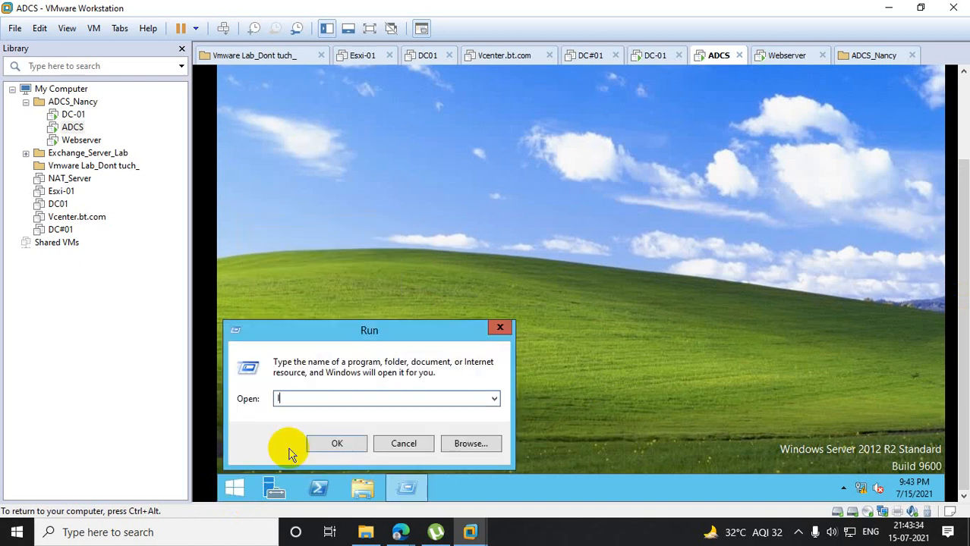
{"action": "type", "text": "ogoff"}
{"action": "key", "text": "Return"}
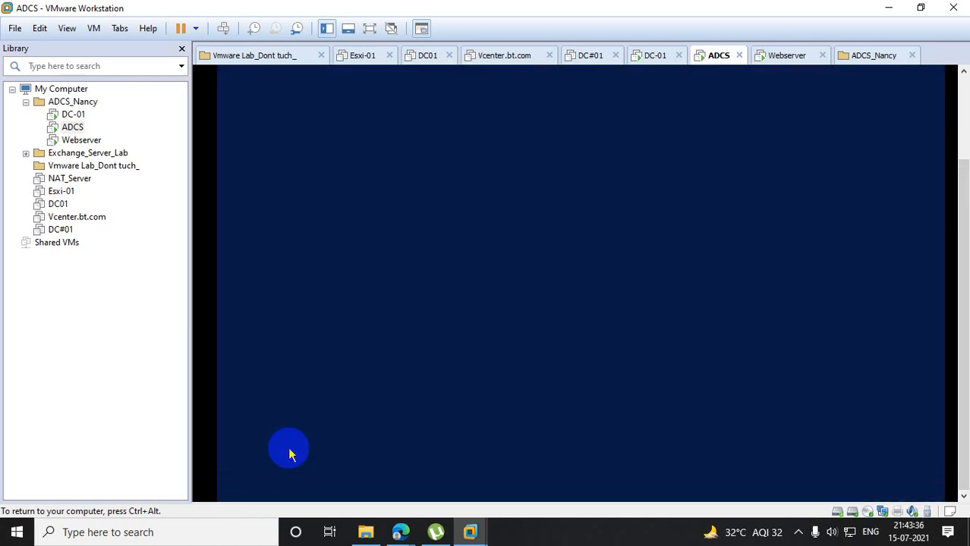
- Send Ctrl+Alt+Del to ADCS and try to sign in with the second test user's user name and account password
{"action": "key", "text": "ctrl+alt"}
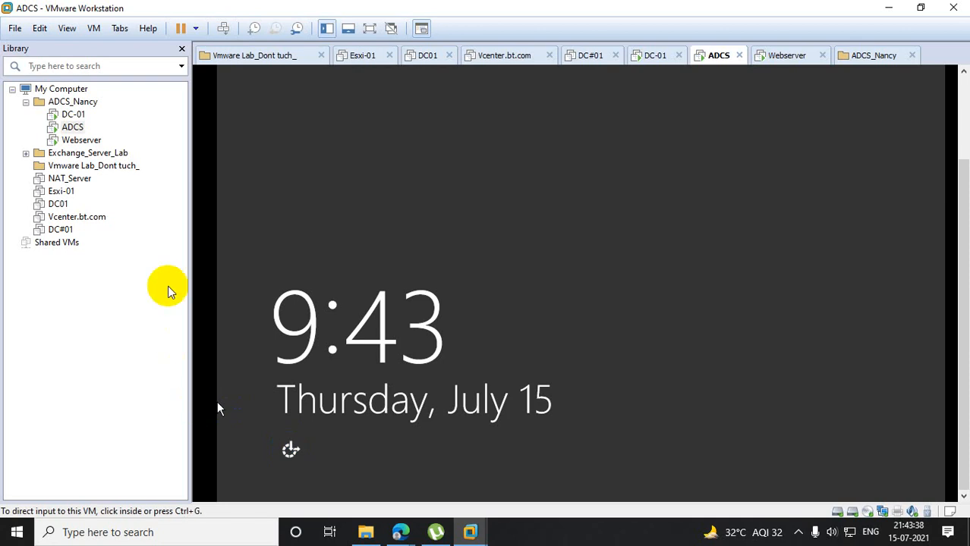
{"action": "right_click", "coordinate": [72, 127]}
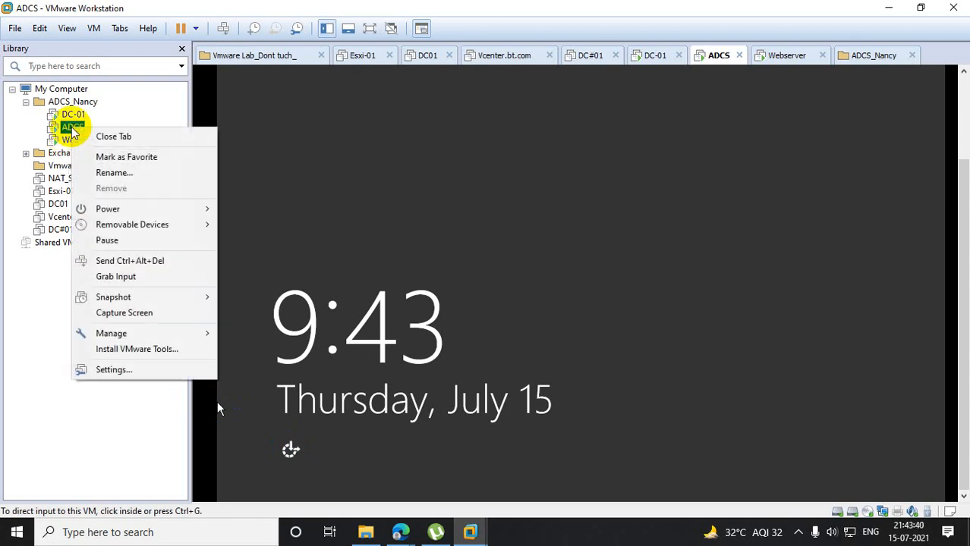
{"action": "left_click", "coordinate": [148, 257]}
{"action": "left_click", "coordinate": [713, 148]}
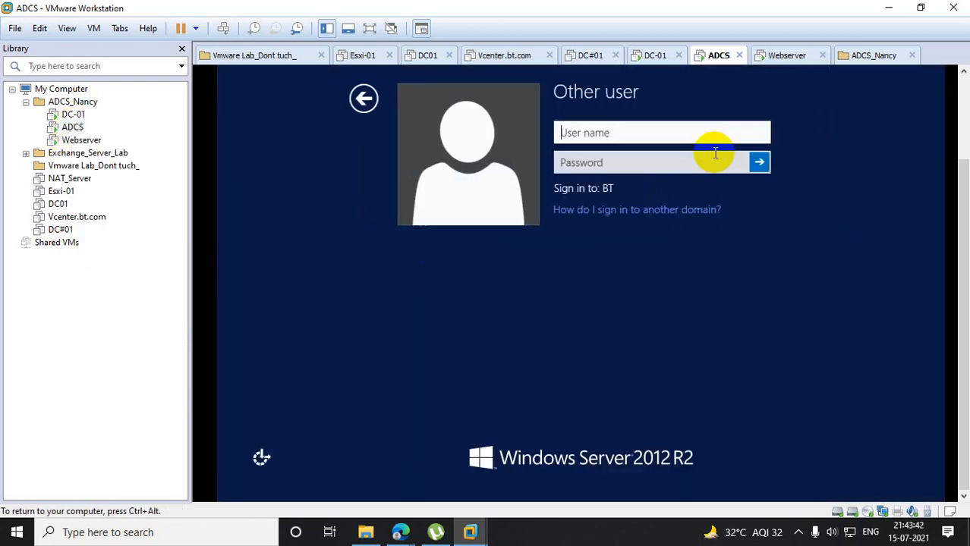
{"action": "type", "text": "noor"}
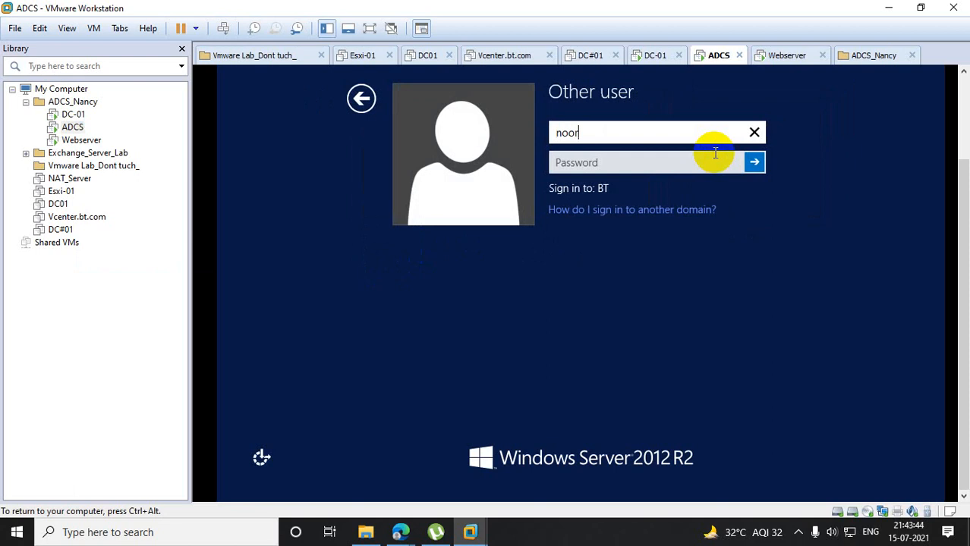
{"action": "key", "text": "Tab"}
{"action": "type", "text": "******"}
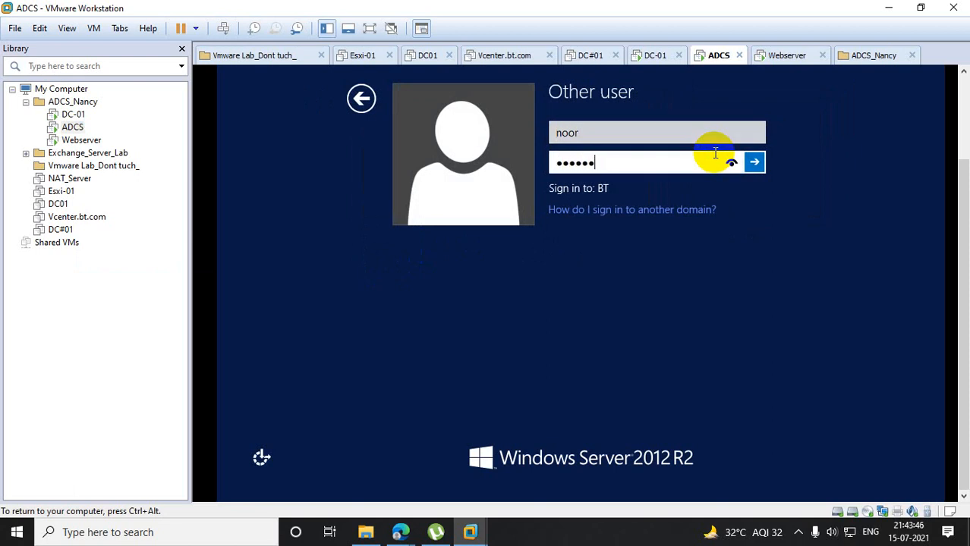
{"action": "type", "text": "******"}
{"action": "key", "text": "Return"}
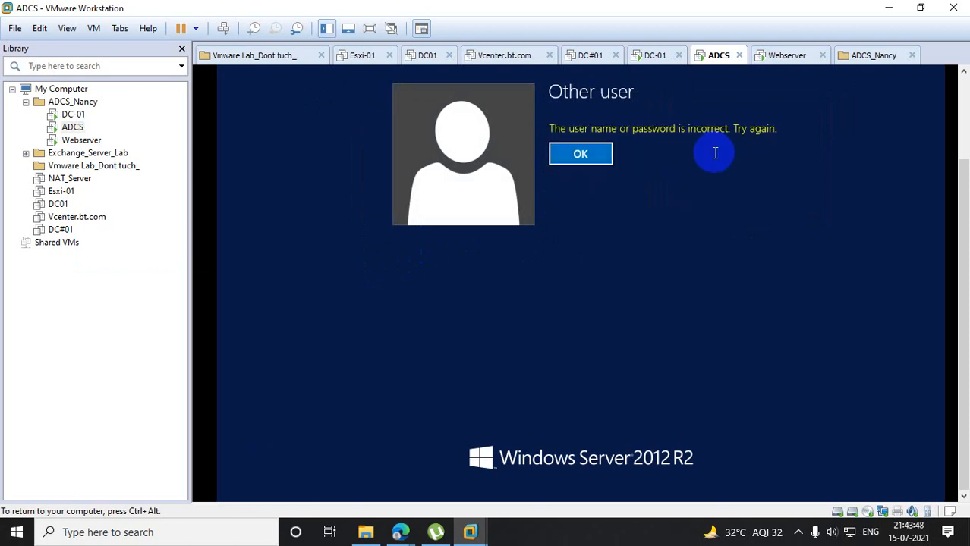
- Re-enter the second test user's account password to sign in, and close Server Manager to show the desktop wallpaper
{"action": "left_click", "coordinate": [574, 153]}
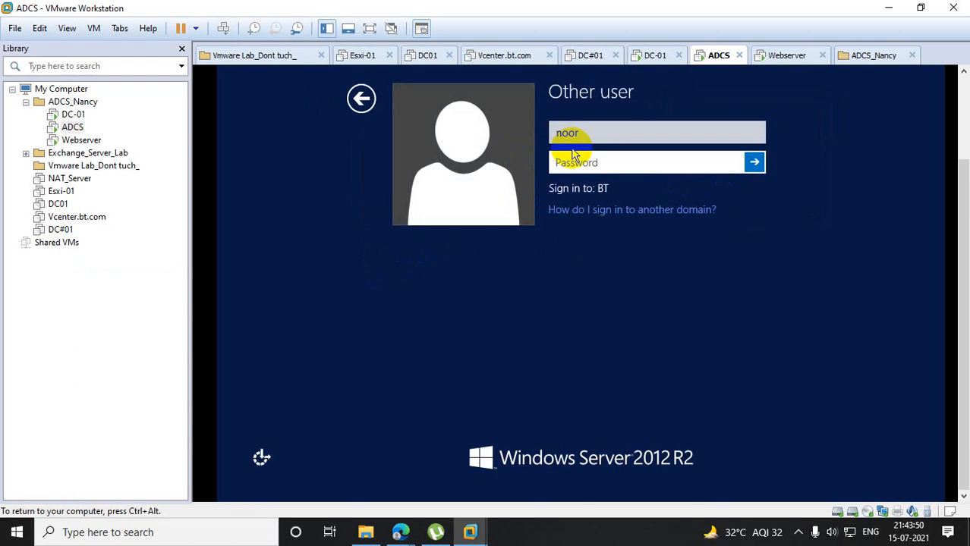
{"action": "type", "text": "************"}
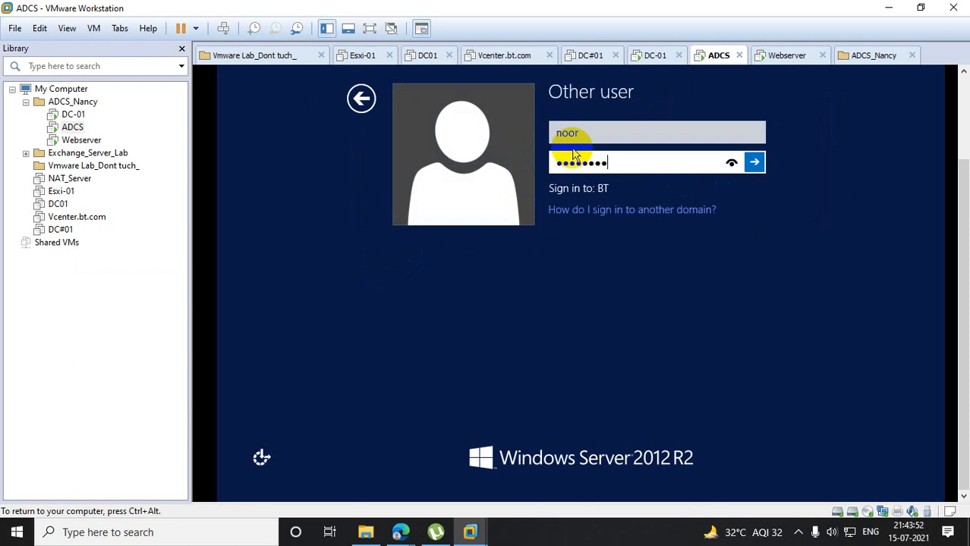
{"action": "key", "text": "Return"}
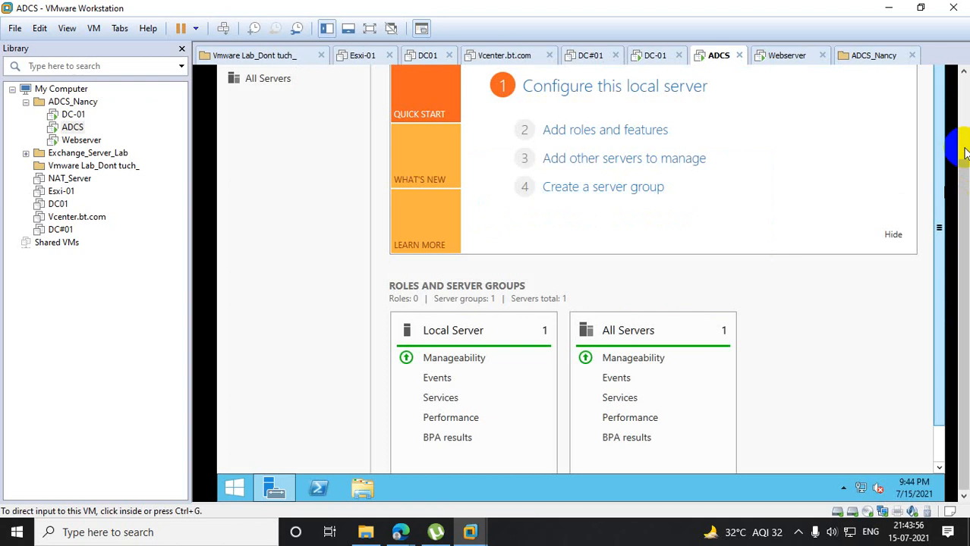
{"action": "left_click", "coordinate": [927, 71]}
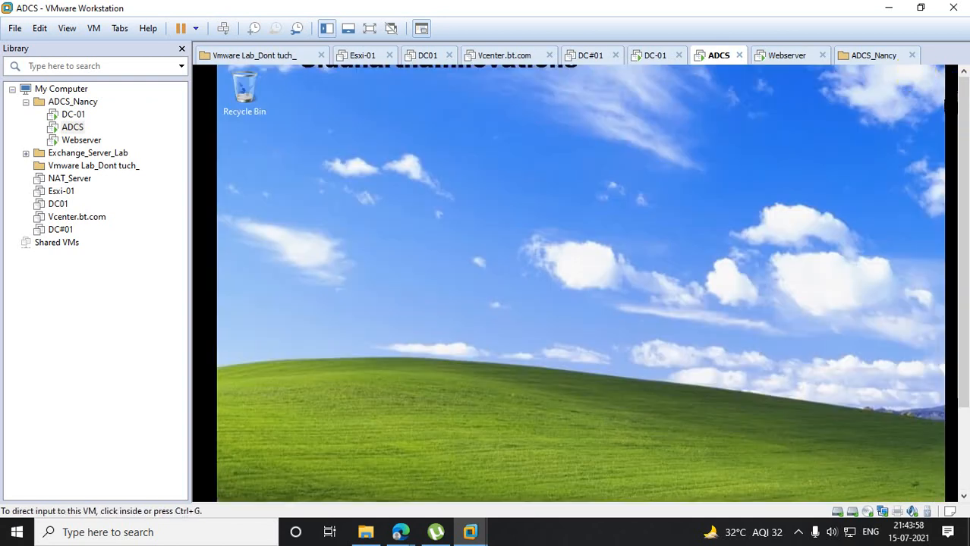
- Generate the Resultant Set of Policy for the signed-in user by running rsop.msc
{"action": "right_click", "coordinate": [234, 488]}
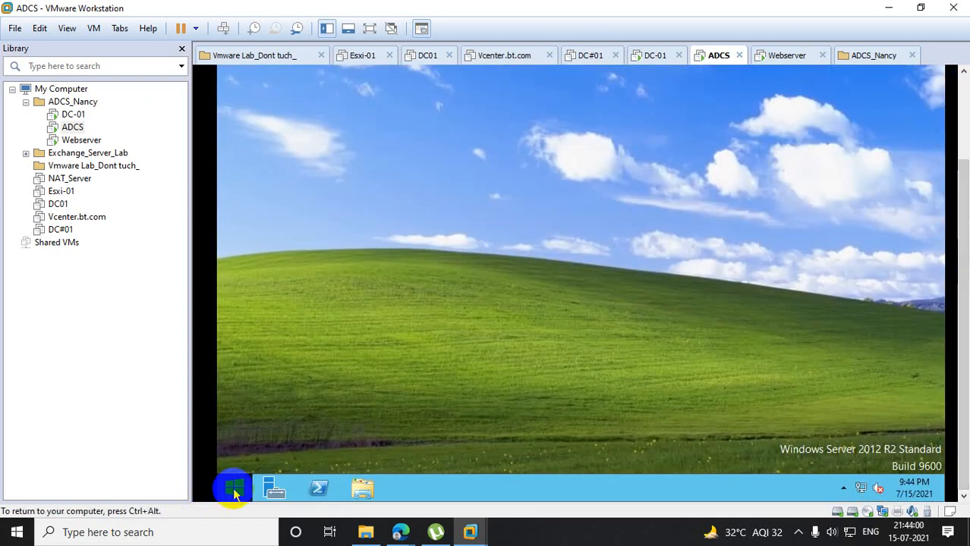
{"action": "left_click", "coordinate": [296, 445]}
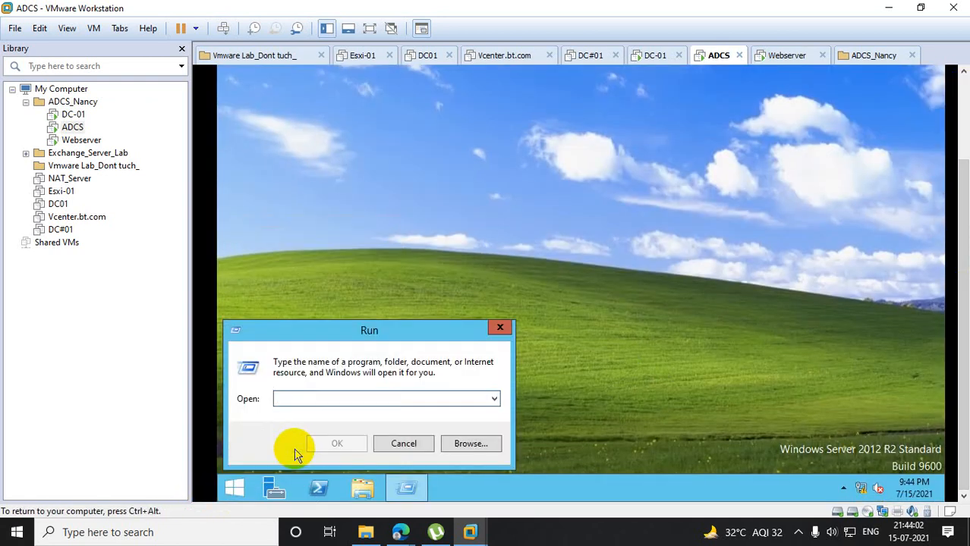
{"action": "type", "text": "rsop"}
{"action": "key", "text": "Return"}
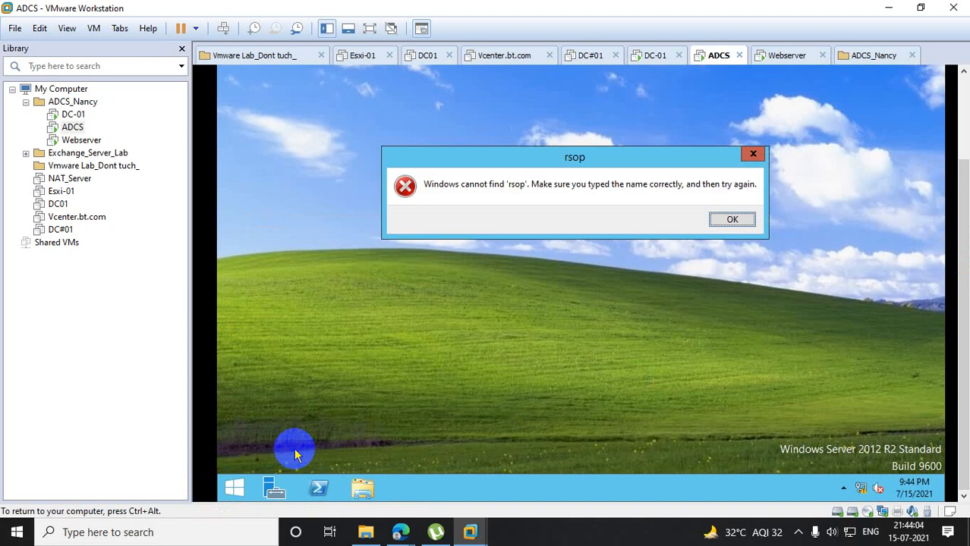
{"action": "left_click", "coordinate": [730, 221]}
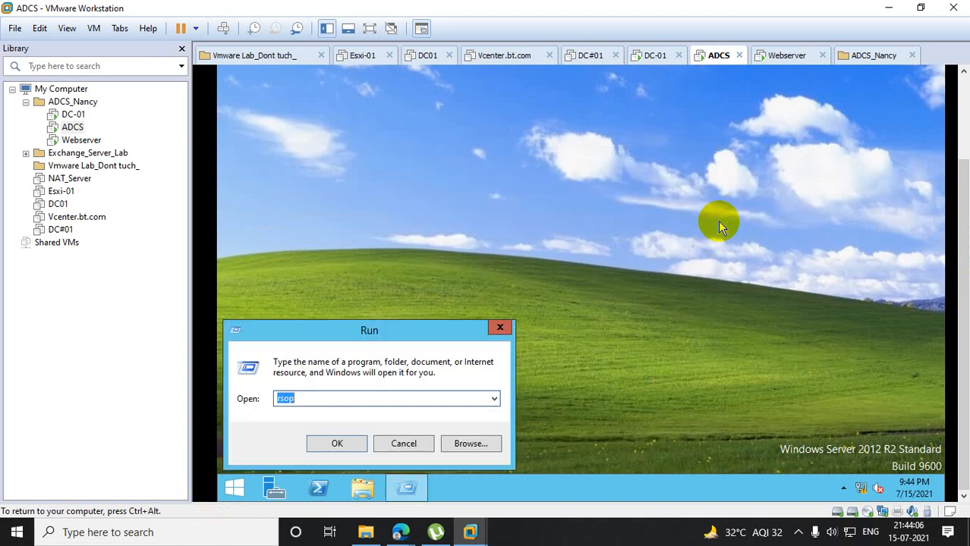
{"action": "type", "text": "rsop.msc"}
{"action": "key", "text": "Return"}
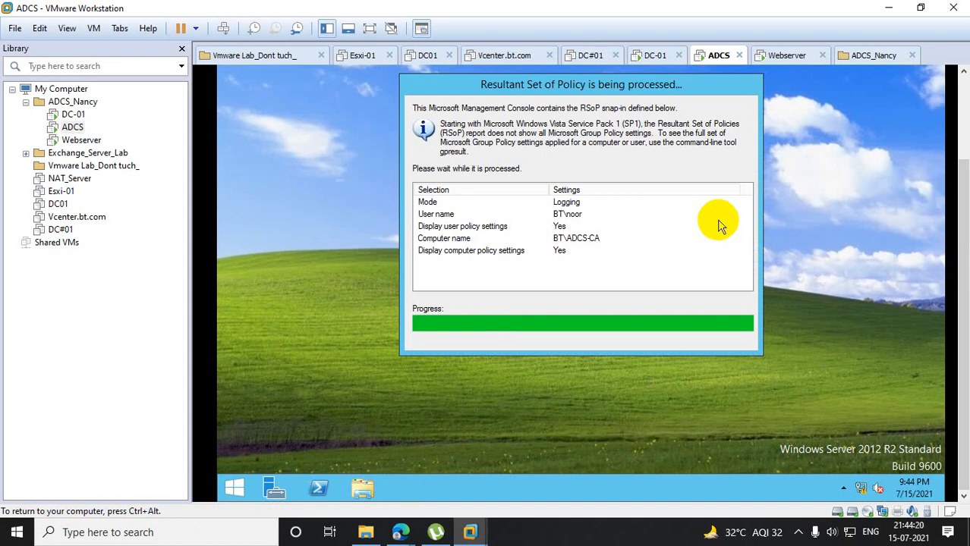
- Examine the Group Policy Objects listed in the User Configuration properties and the user-side Software Settings in the Resultant Set of Policy
{"action": "scroll", "coordinate": [963, 148], "scroll_direction": "up", "scroll_amount": 3}
{"action": "scroll", "coordinate": [963, 148], "scroll_direction": "up", "scroll_amount": 2}
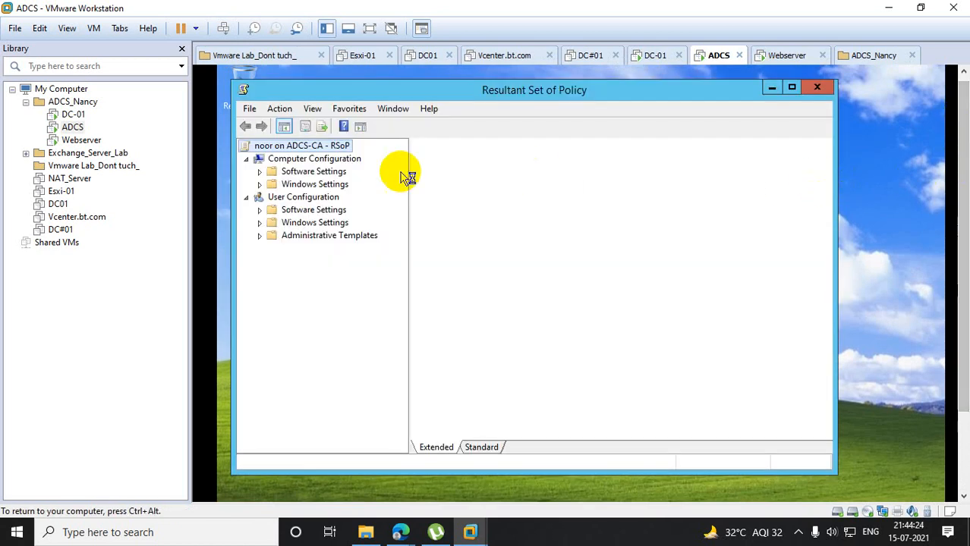
{"action": "left_click", "coordinate": [292, 198]}
{"action": "right_click", "coordinate": [317, 203]}
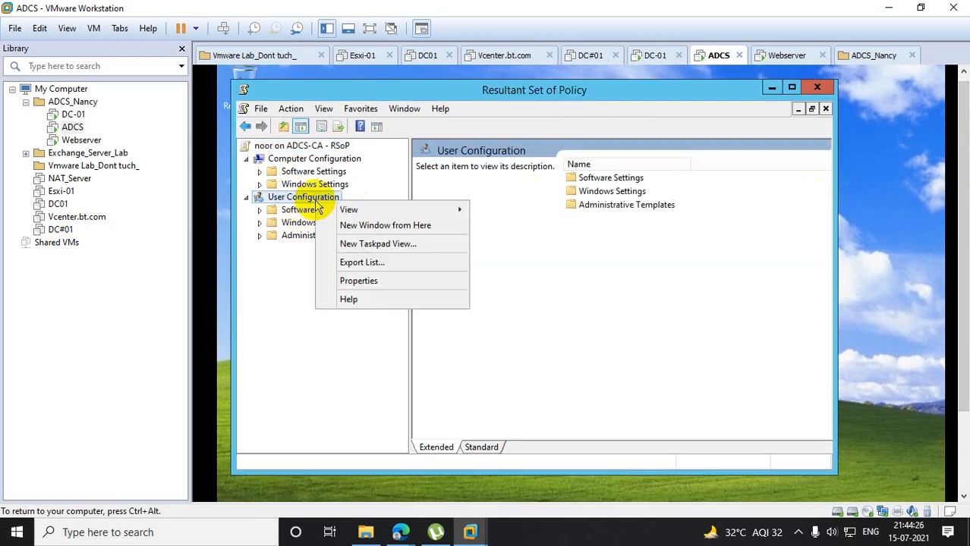
{"action": "left_click", "coordinate": [366, 283]}
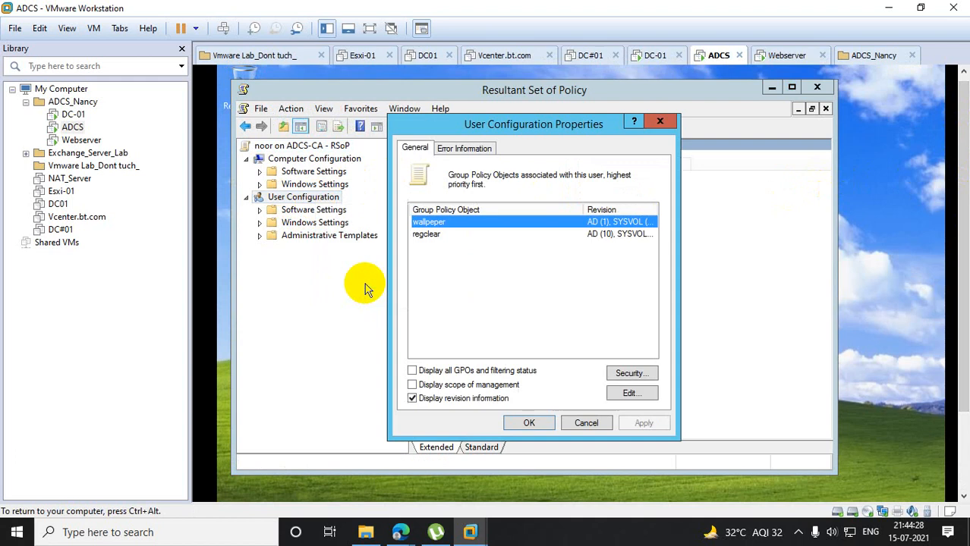
{"action": "left_click", "coordinate": [660, 123]}
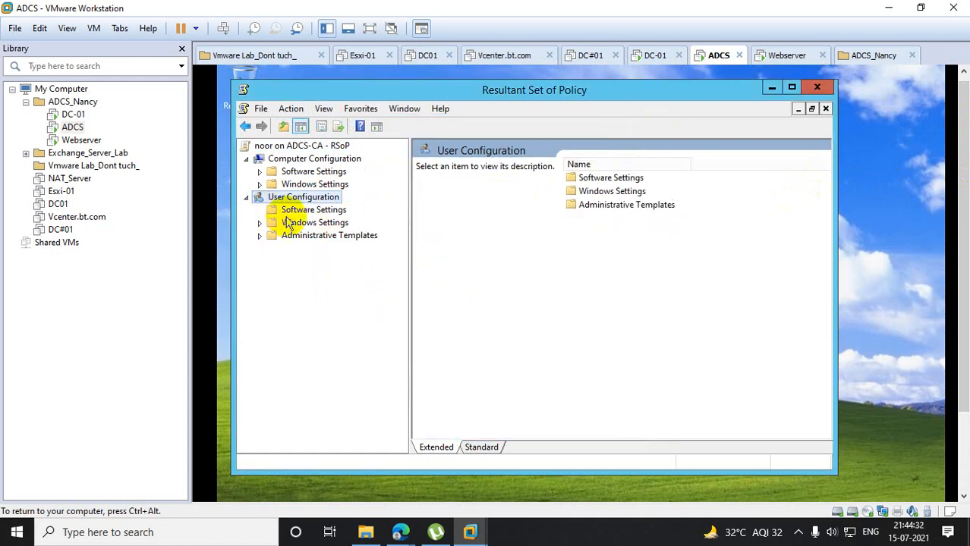
{"action": "left_click", "coordinate": [304, 211]}
{"action": "right_click", "coordinate": [288, 216]}
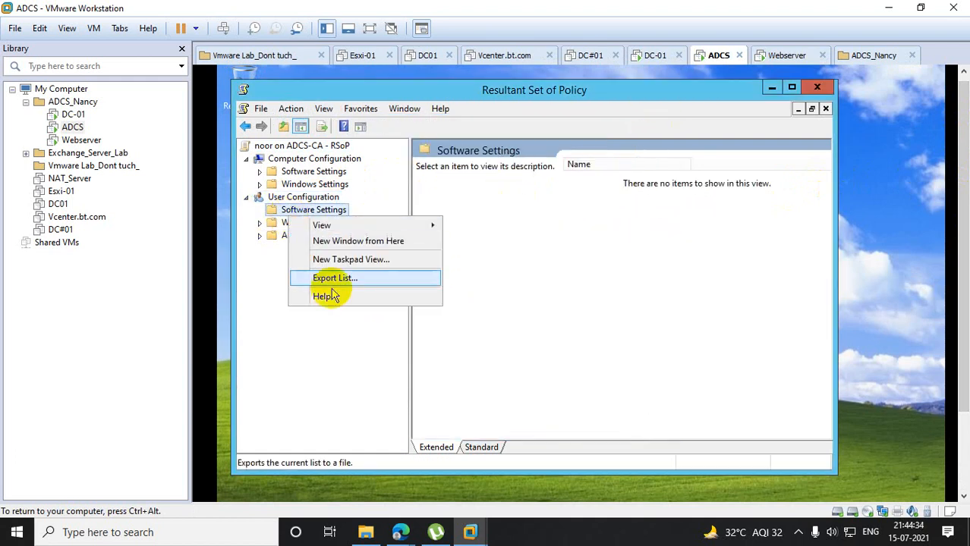
{"action": "left_click", "coordinate": [302, 356]}
- Close the Resultant Set of Policy console on ADCS and the PowerShell window on the DC-01 virtual machine
{"action": "left_click", "coordinate": [817, 87]}
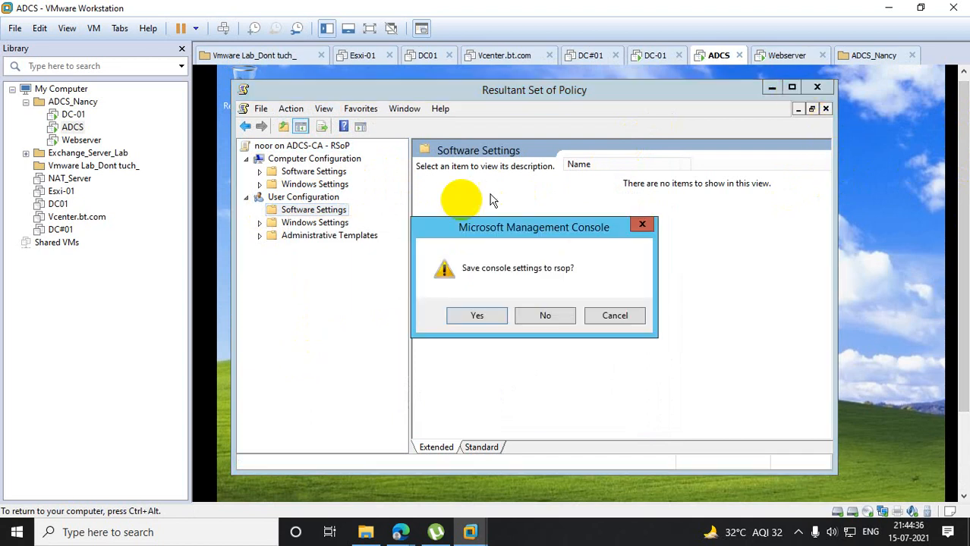
{"action": "left_click", "coordinate": [72, 114]}
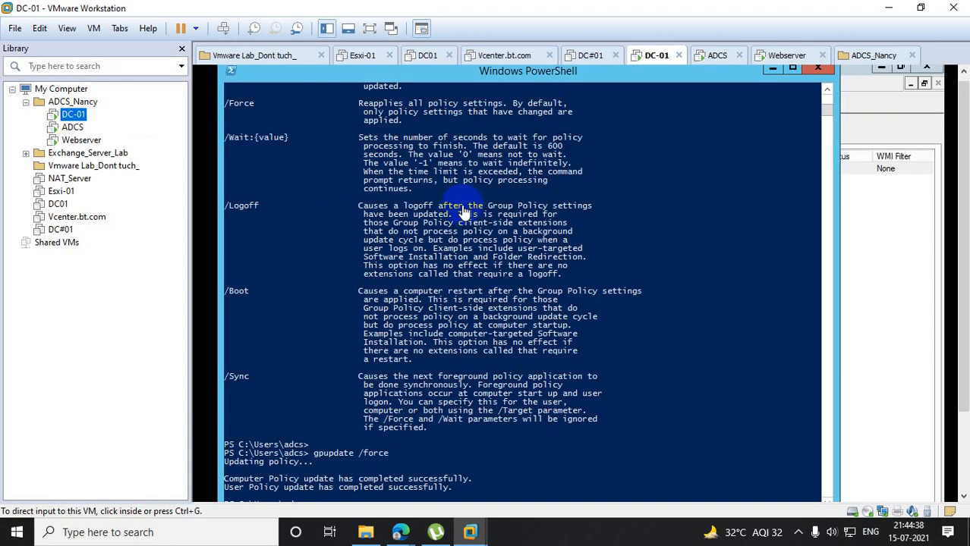
{"action": "left_click", "coordinate": [817, 71]}
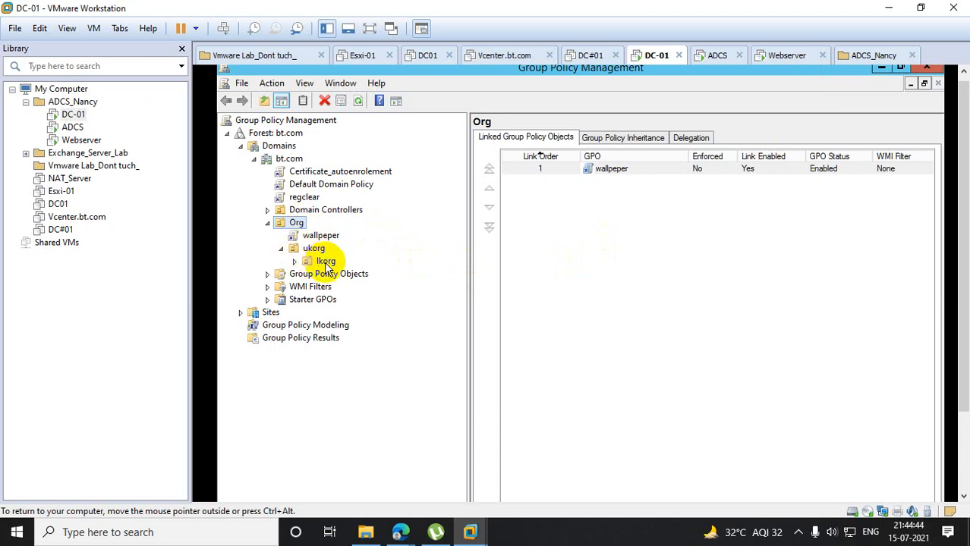
- Switch to the Webserver virtual machine, choose to switch user, and send Ctrl+Alt+Del to it
{"action": "left_click", "coordinate": [78, 141]}
{"action": "left_click", "coordinate": [801, 241]}
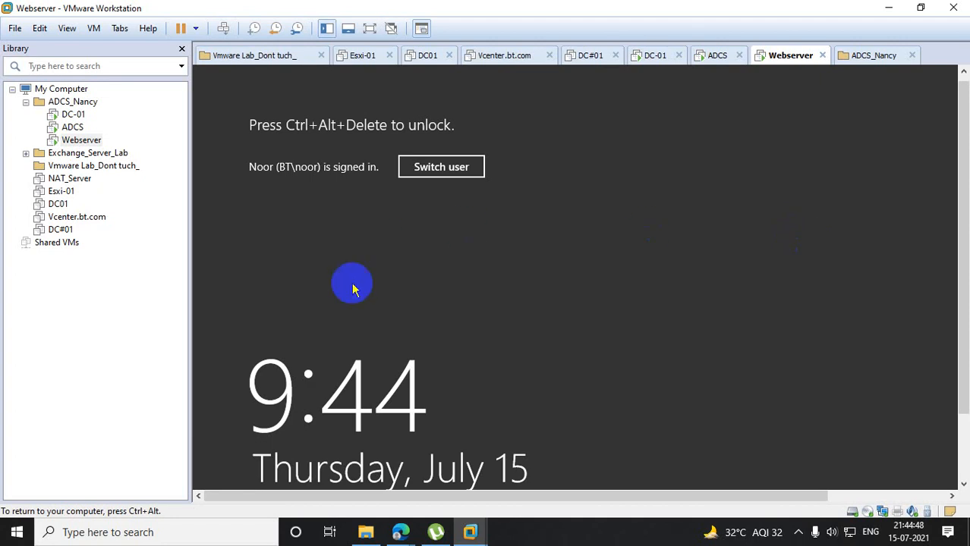
{"action": "left_click", "coordinate": [436, 169]}
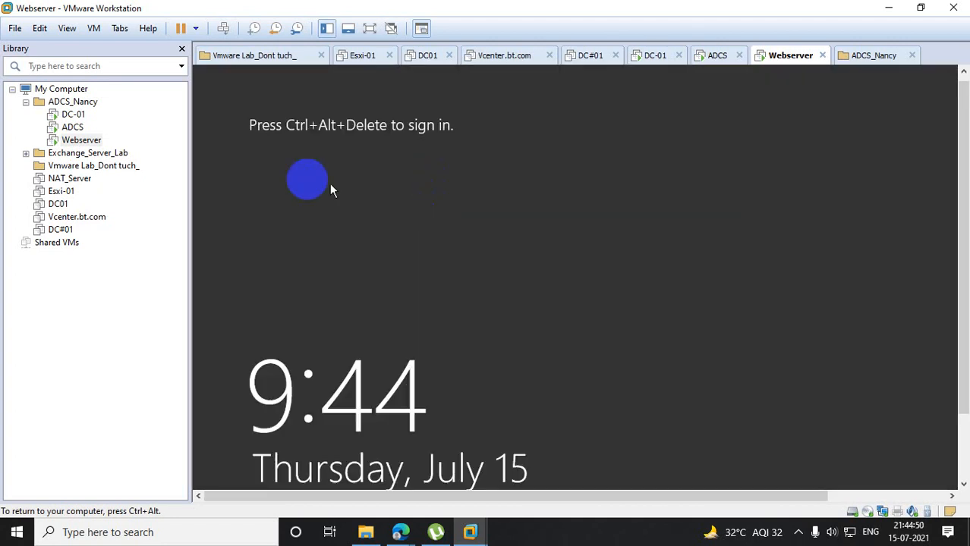
{"action": "right_click", "coordinate": [76, 141]}
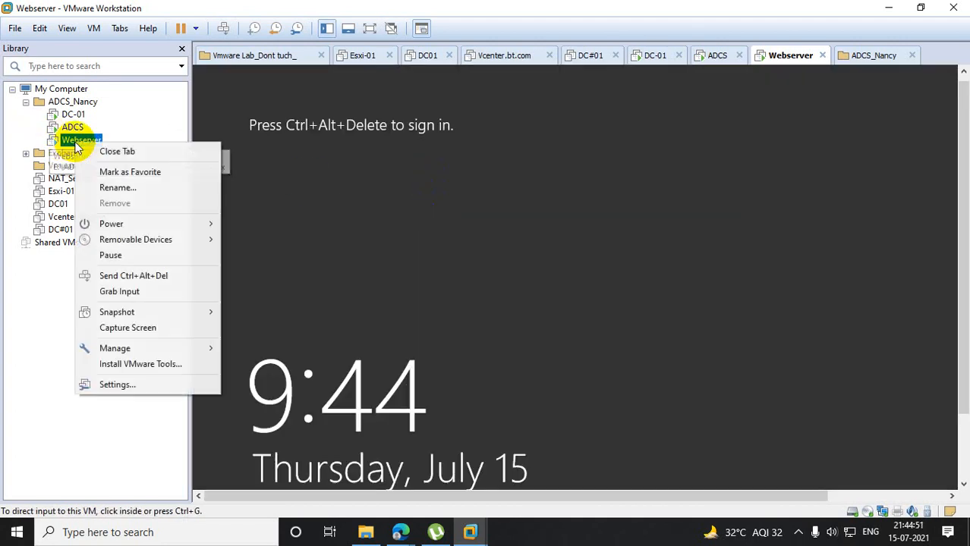
{"action": "left_click", "coordinate": [163, 292]}
{"action": "key", "text": "ctrl+alt"}
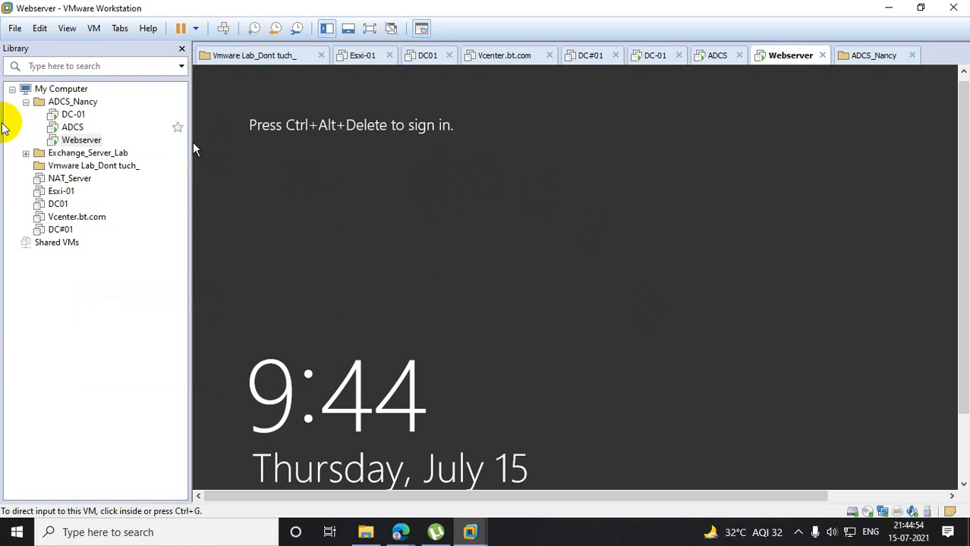
{"action": "right_click", "coordinate": [68, 141]}
{"action": "left_click", "coordinate": [176, 271]}
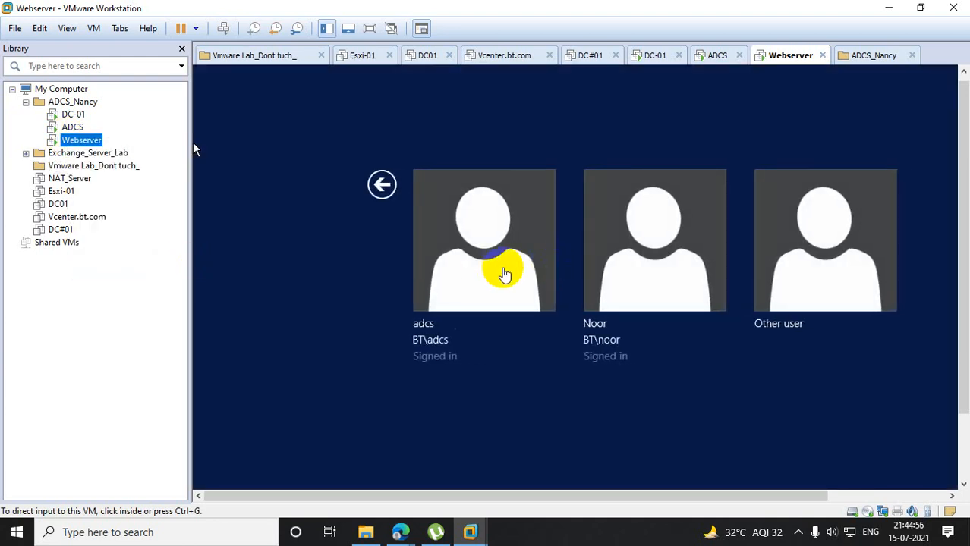
- Sign in to Webserver as Other user with the third test user's user name and account password
{"action": "left_click", "coordinate": [502, 275]}
{"action": "left_click", "coordinate": [863, 254]}
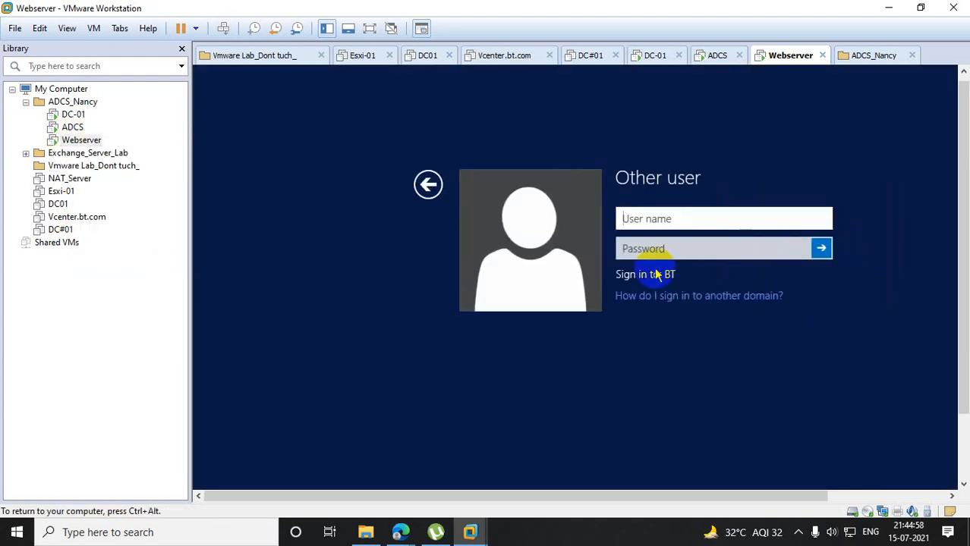
{"action": "type", "text": "anand"}
{"action": "key", "text": "Tab"}
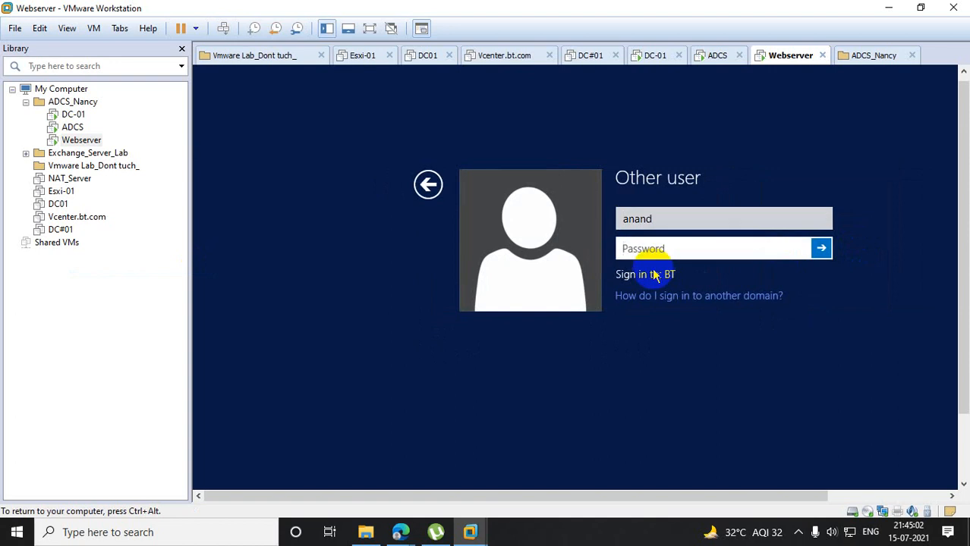
{"action": "type", "text": "••••••••••••"}
{"action": "key", "text": "Return"}
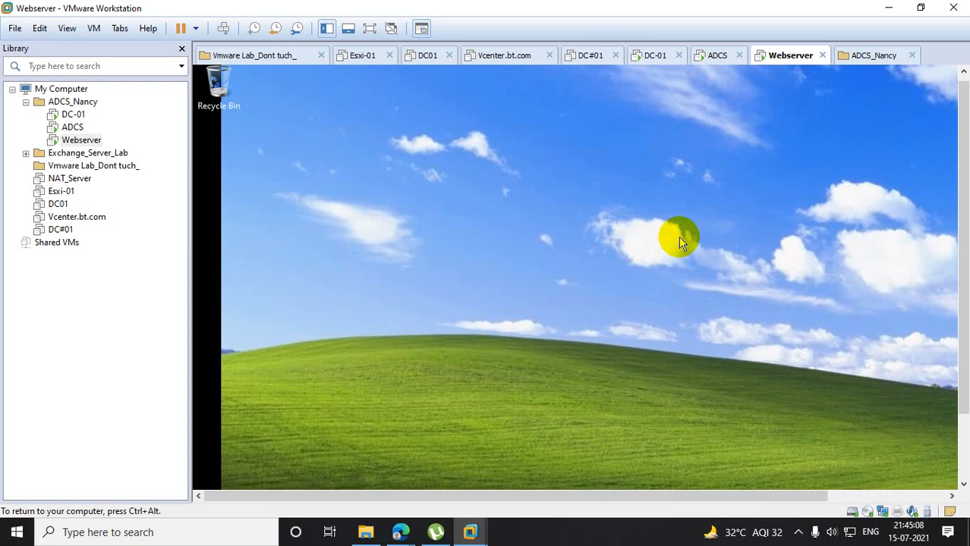
- Generate the Resultant Set of Policy on Webserver by running rsop.msc, dismissing the Group Policy error dialog
{"action": "left_click", "coordinate": [605, 453]}
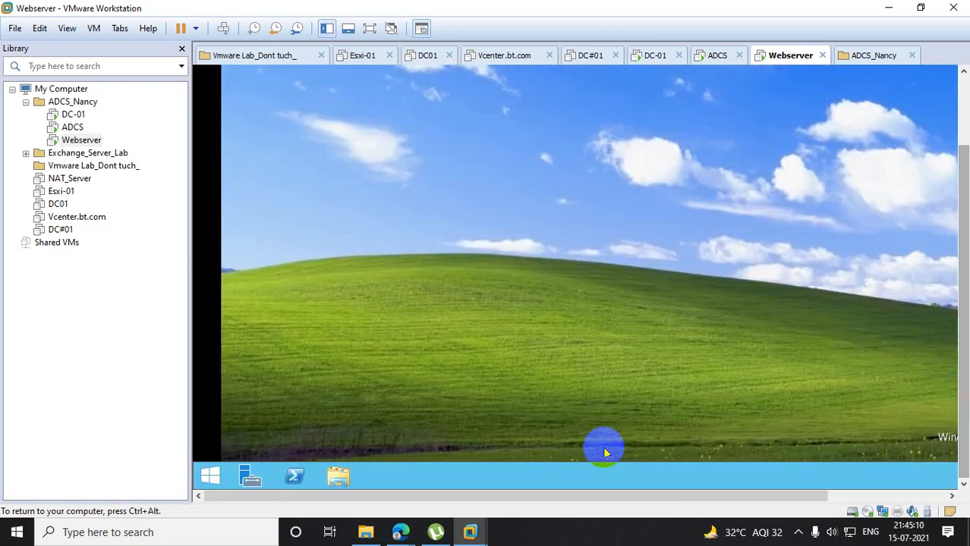
{"action": "right_click", "coordinate": [210, 474]}
{"action": "left_click", "coordinate": [261, 432]}
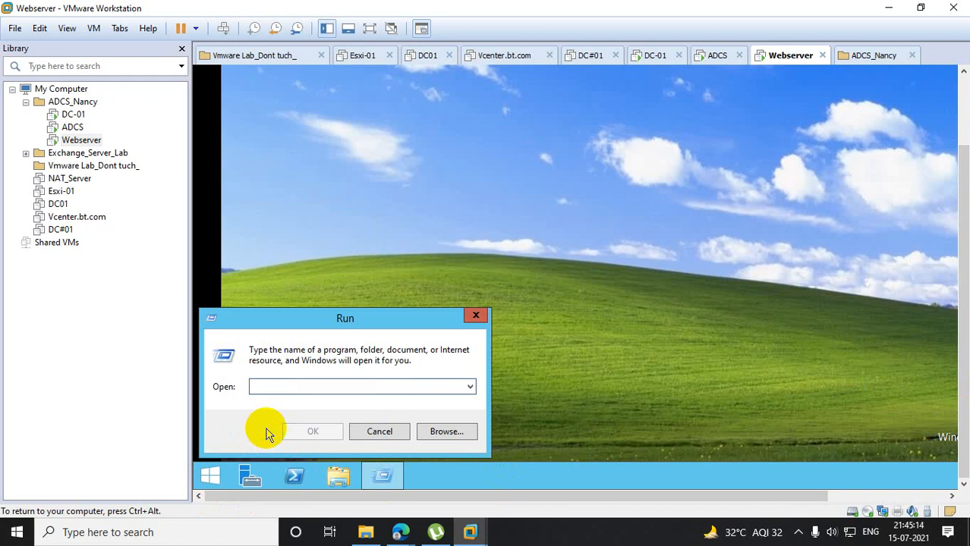
{"action": "type", "text": "rsop.ms"}
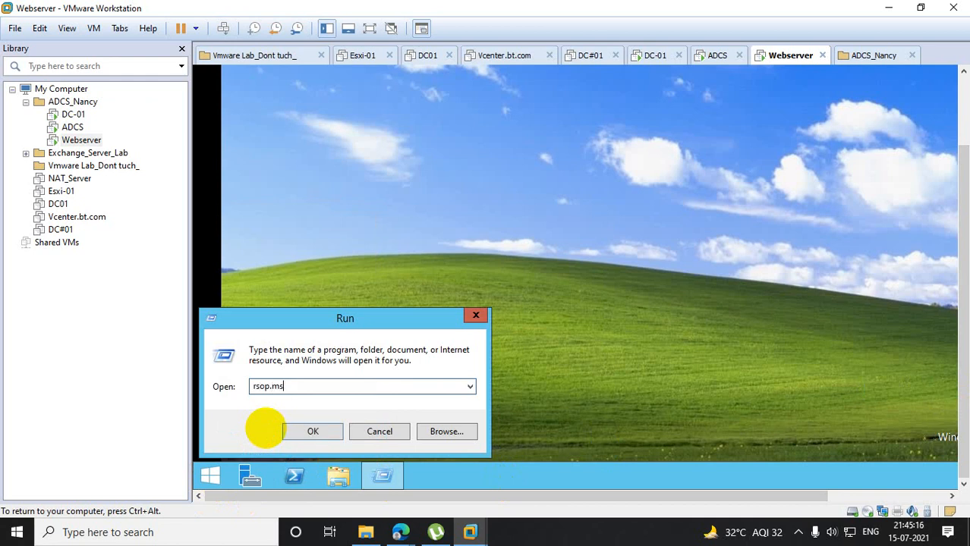
{"action": "type", "text": "c"}
{"action": "key", "text": "Return"}
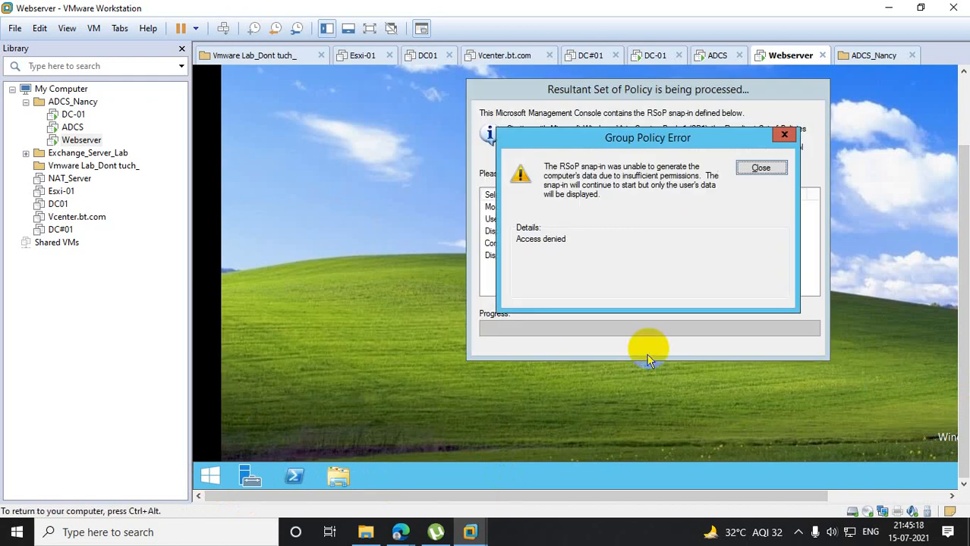
{"action": "left_click", "coordinate": [760, 169]}
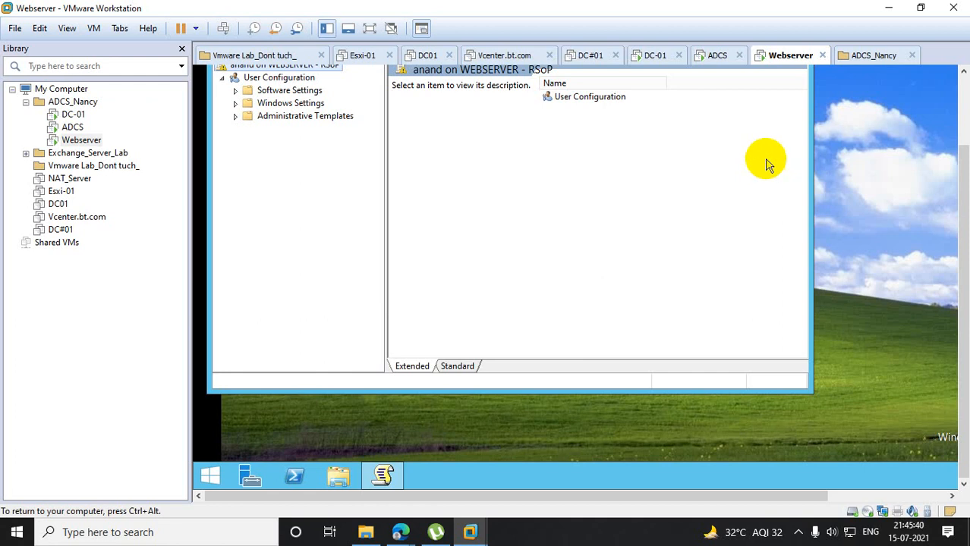
- Examine the Group Policy Objects listed in the User Configuration properties for the user signed in to Webserver
{"action": "left_click", "coordinate": [960, 137]}
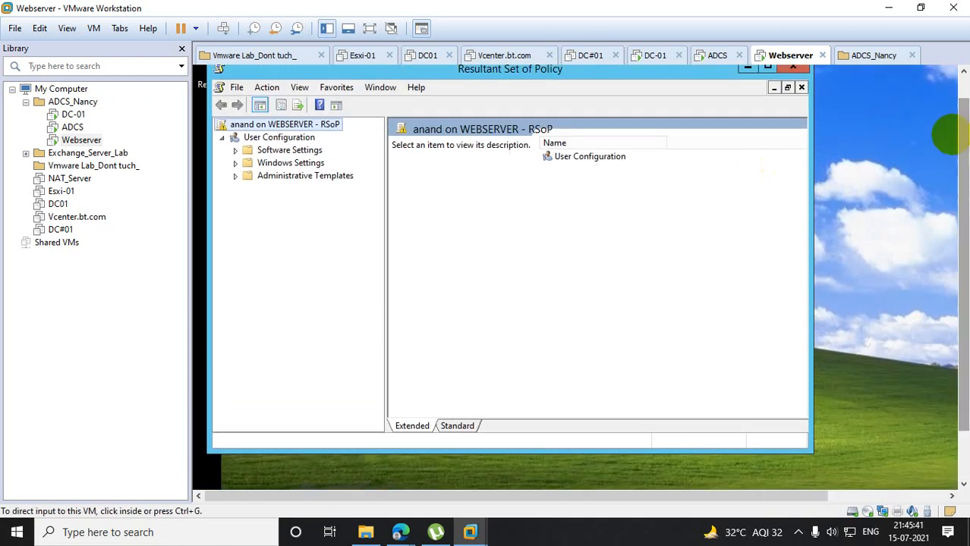
{"action": "right_click", "coordinate": [269, 140]}
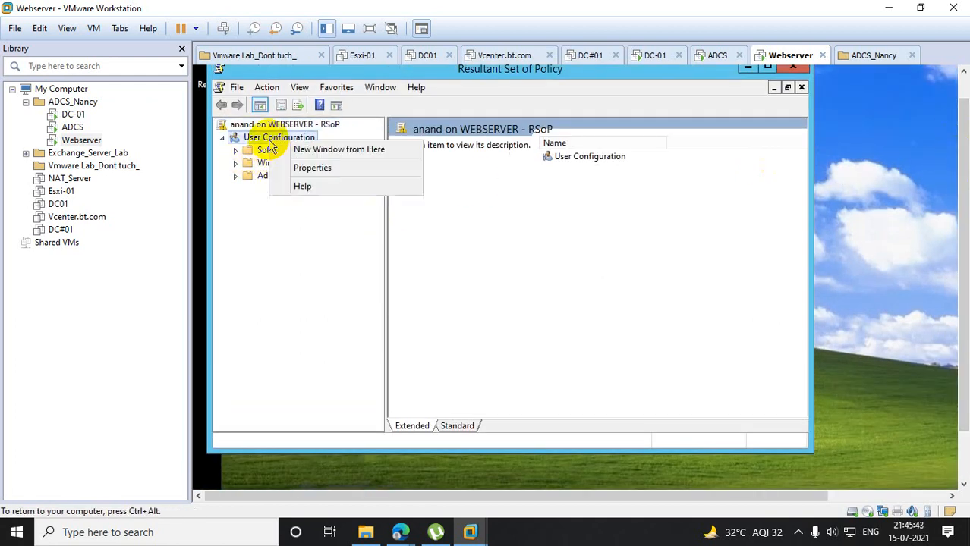
{"action": "left_click", "coordinate": [319, 169]}
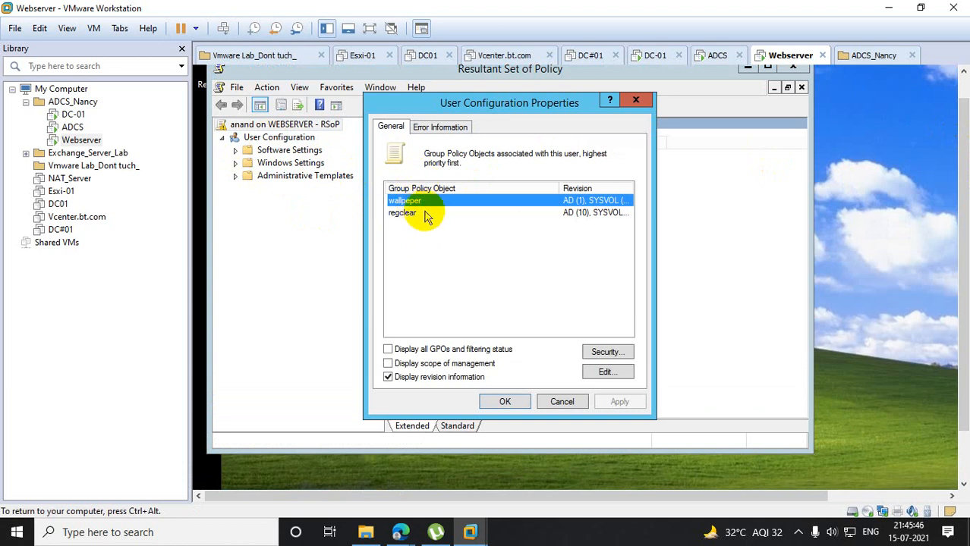
{"action": "left_click", "coordinate": [636, 99]}
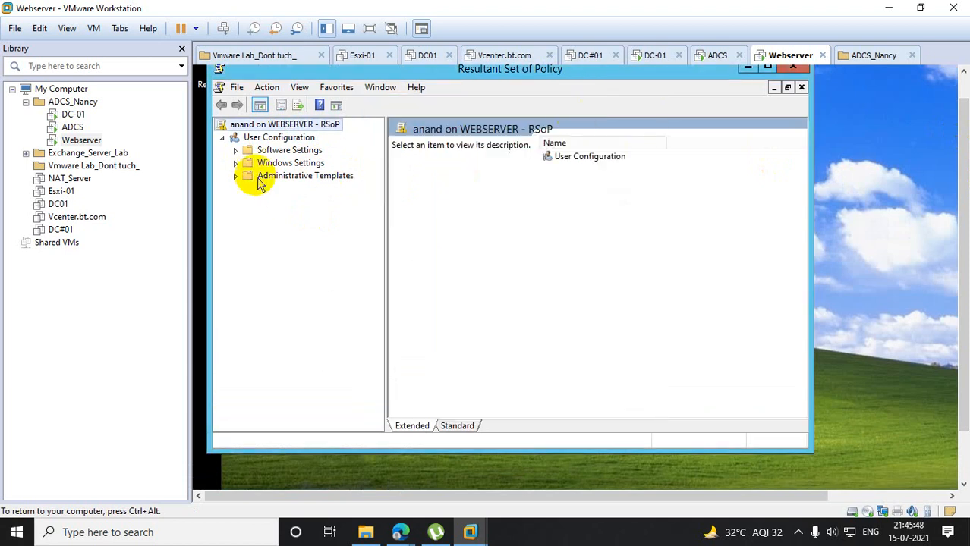
- Block inheritance on the ukorg organizational unit in Group Policy Management on DC-01
{"action": "left_click", "coordinate": [84, 113]}
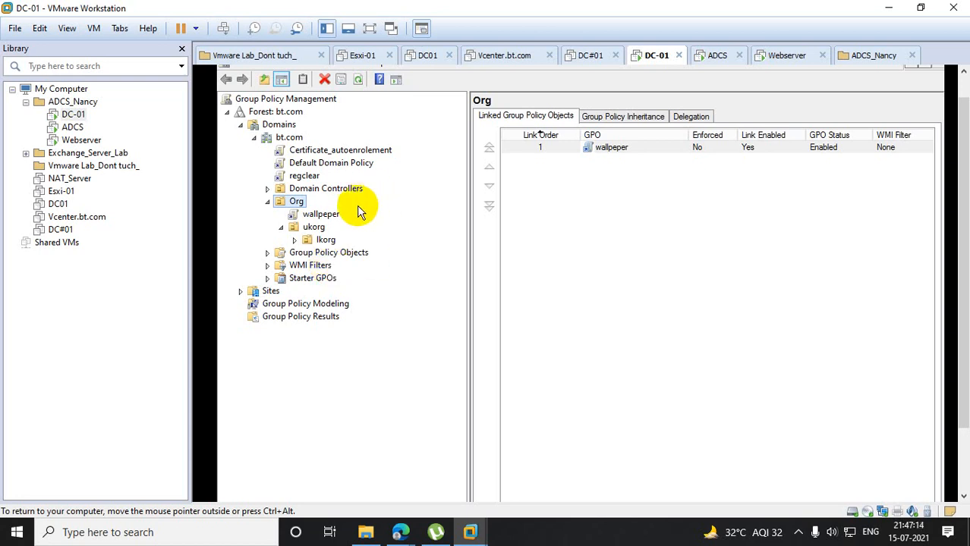
{"action": "left_click", "coordinate": [313, 227]}
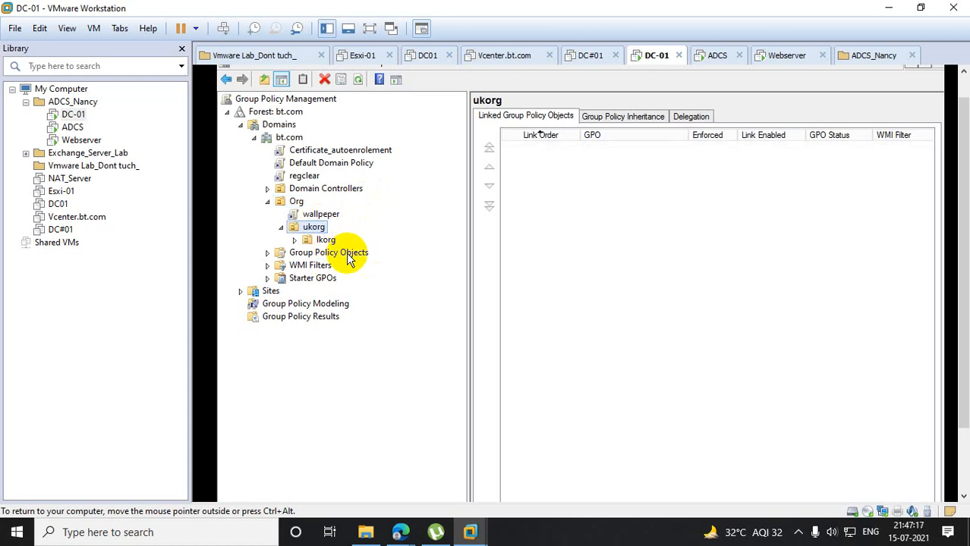
{"action": "left_click", "coordinate": [314, 227]}
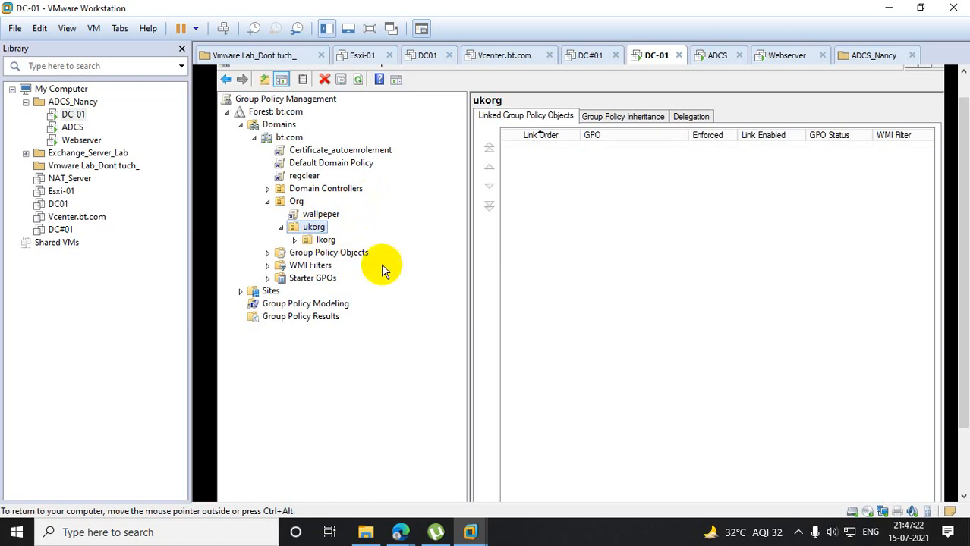
{"action": "left_click", "coordinate": [370, 276]}
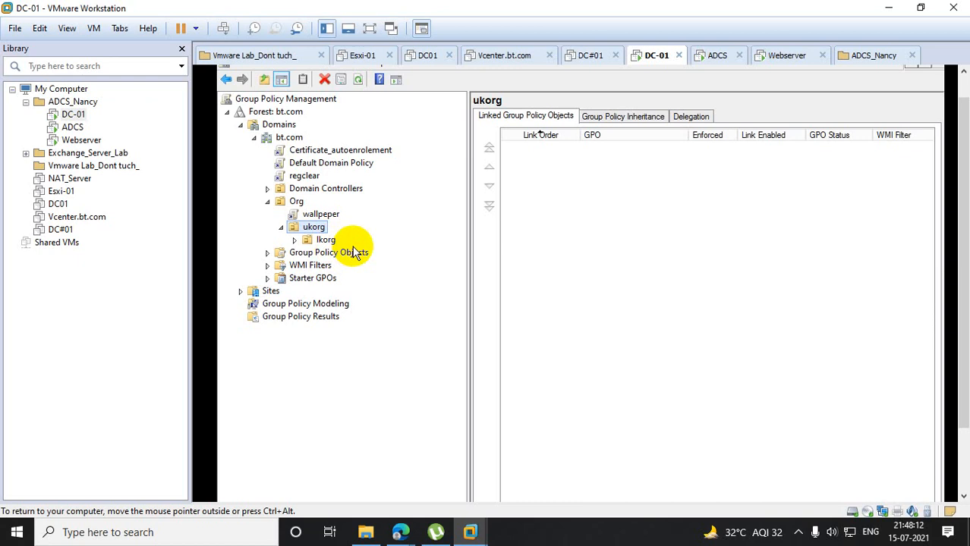
{"action": "right_click", "coordinate": [310, 231]}
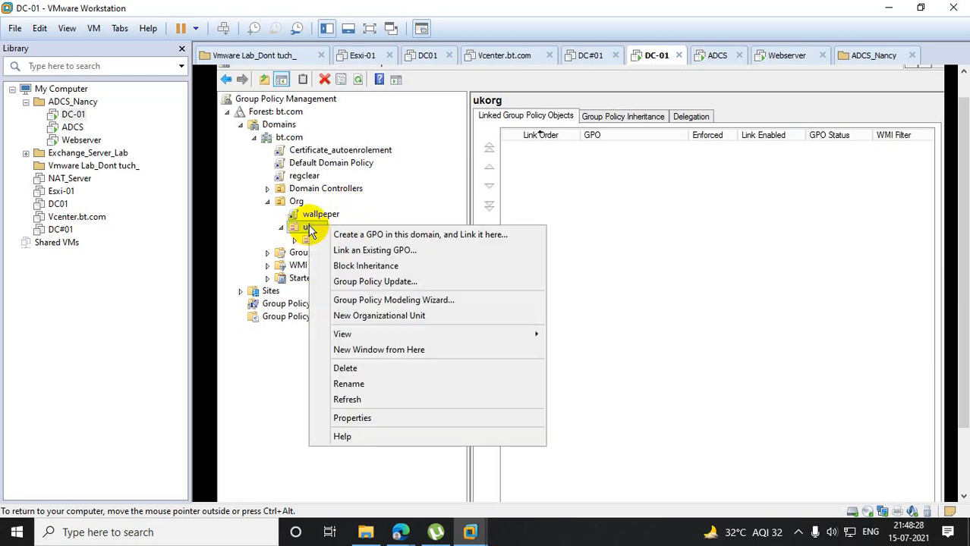
{"action": "left_click", "coordinate": [359, 267]}
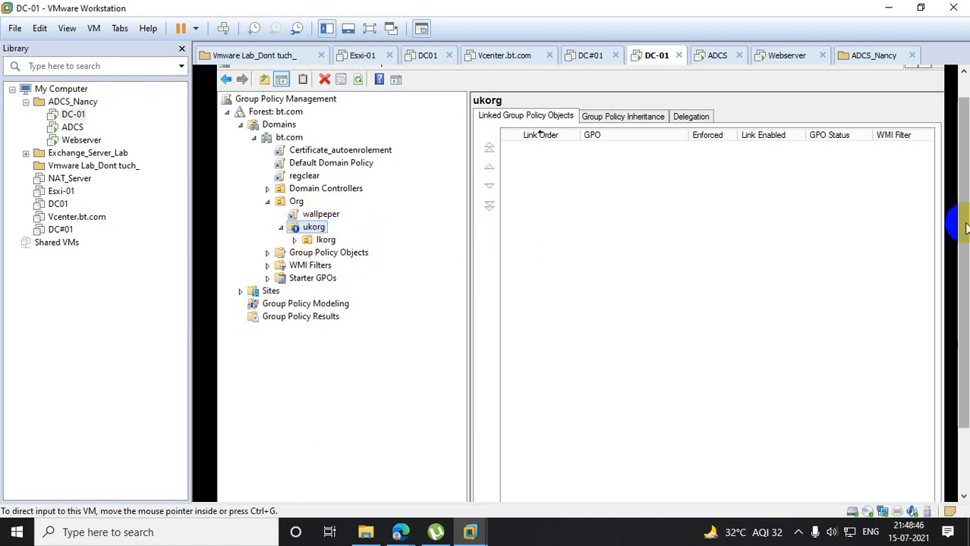
- Minimize Group Policy Management and open Windows PowerShell as administrator on DC-01
{"action": "left_click_drag", "start_coordinate": [964, 184], "coordinate": [964, 157]}
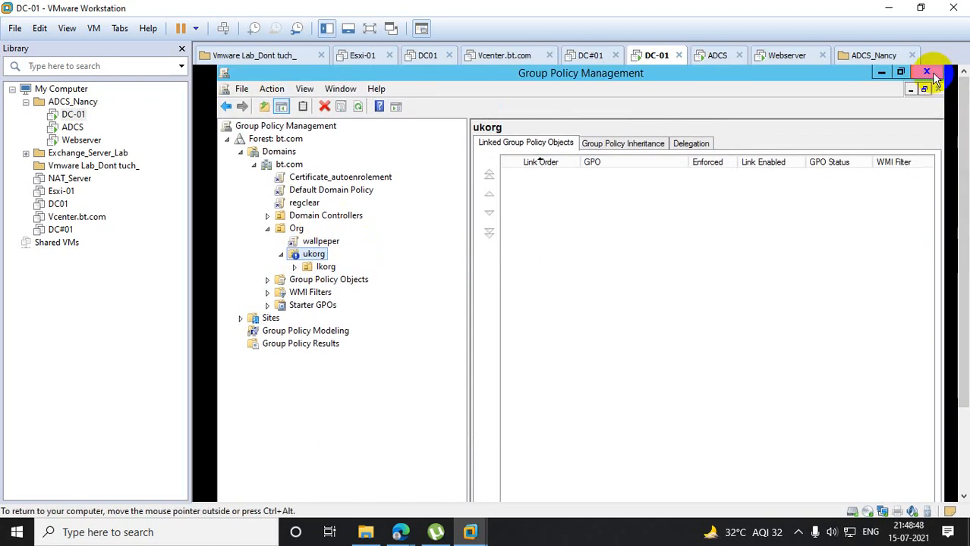
{"action": "left_click", "coordinate": [881, 72]}
{"action": "left_click_drag", "start_coordinate": [965, 121], "coordinate": [965, 205]}
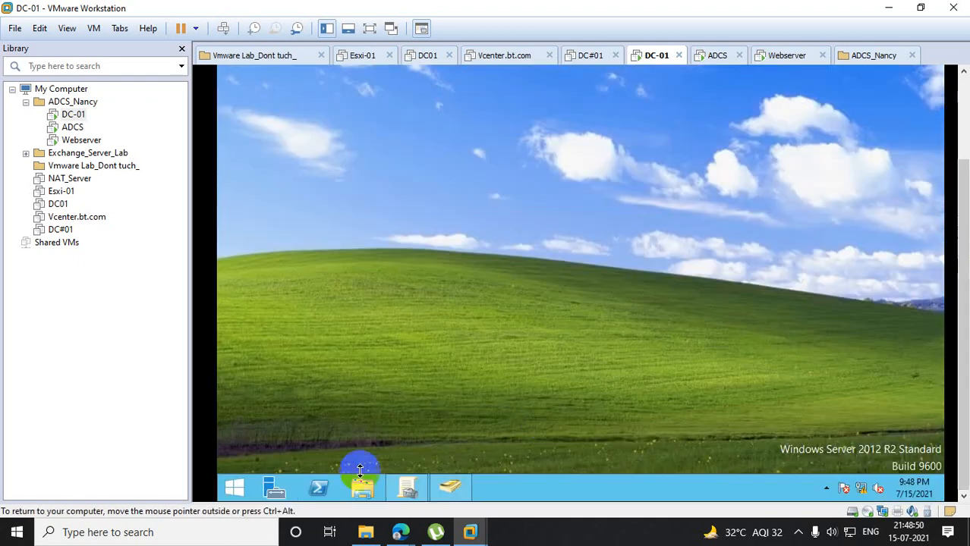
{"action": "right_click", "coordinate": [324, 488]}
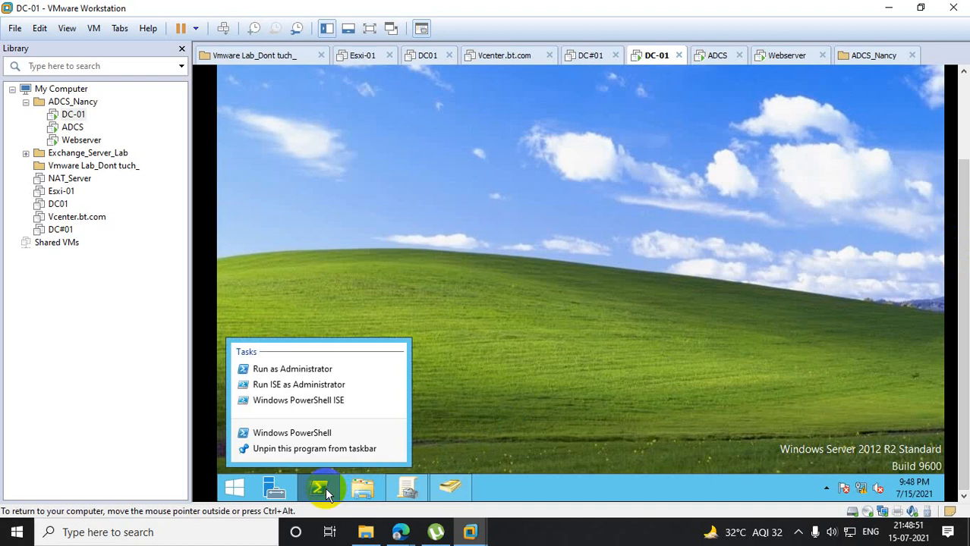
{"action": "left_click", "coordinate": [316, 369]}
{"action": "left_click", "coordinate": [643, 246]}
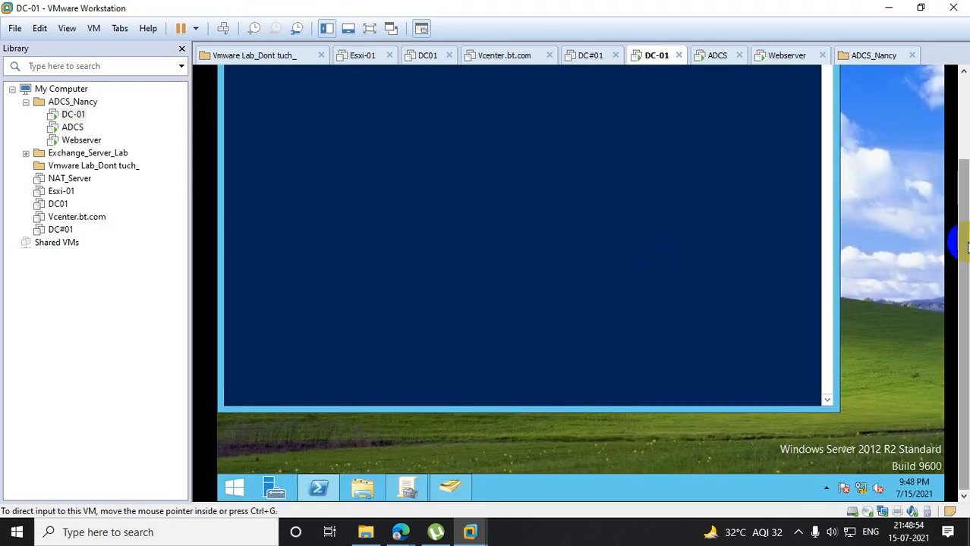
- Force a Group Policy update on DC-01 by running gpupdate /force in PowerShell
{"action": "left_click_drag", "start_coordinate": [964, 205], "coordinate": [964, 122]}
{"action": "type", "text": "gpu"}
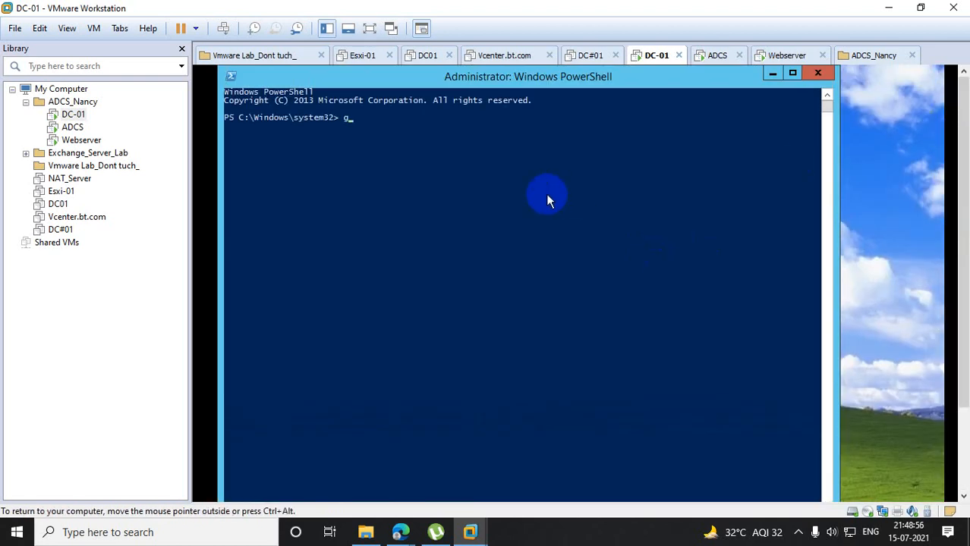
{"action": "type", "text": "pdate /force"}
{"action": "key", "text": "Return"}
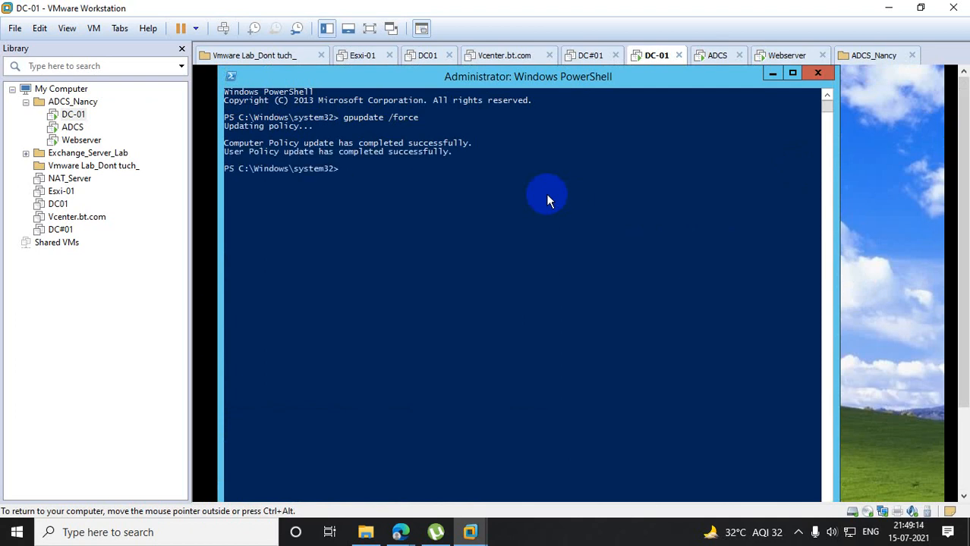
- Switch to the ADCS virtual machine and close its Resultant Set of Policy console without saving the settings
{"action": "left_click", "coordinate": [72, 127]}
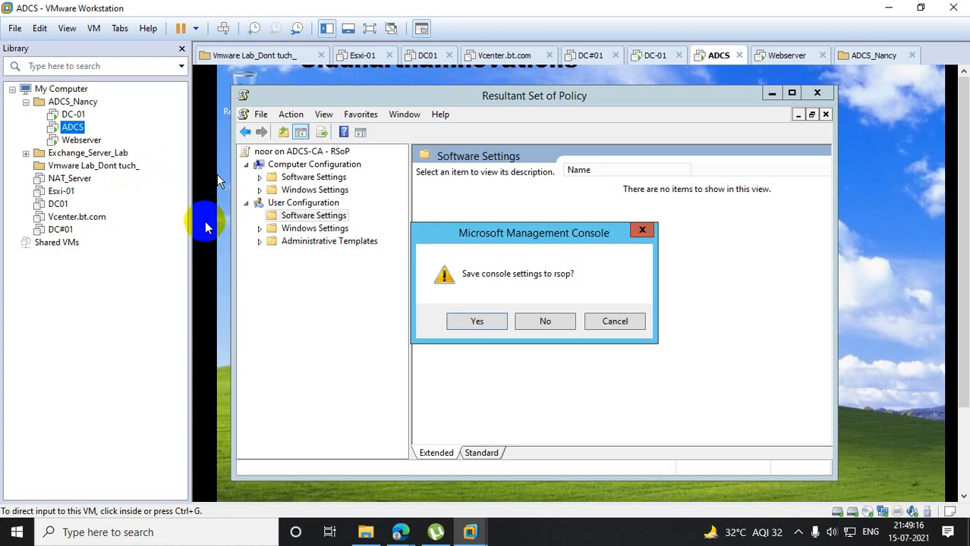
{"action": "left_click", "coordinate": [642, 230]}
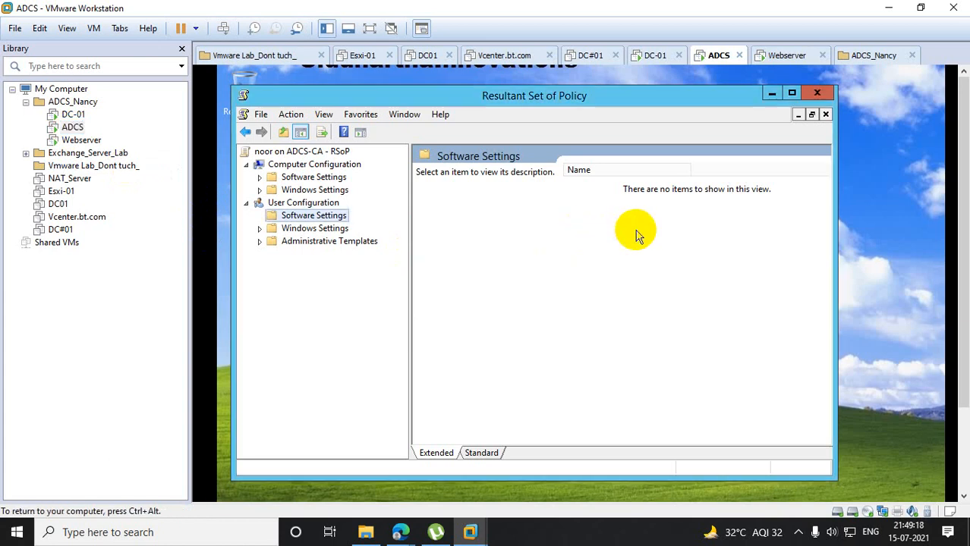
{"action": "left_click", "coordinate": [809, 96]}
{"action": "left_click", "coordinate": [551, 322]}
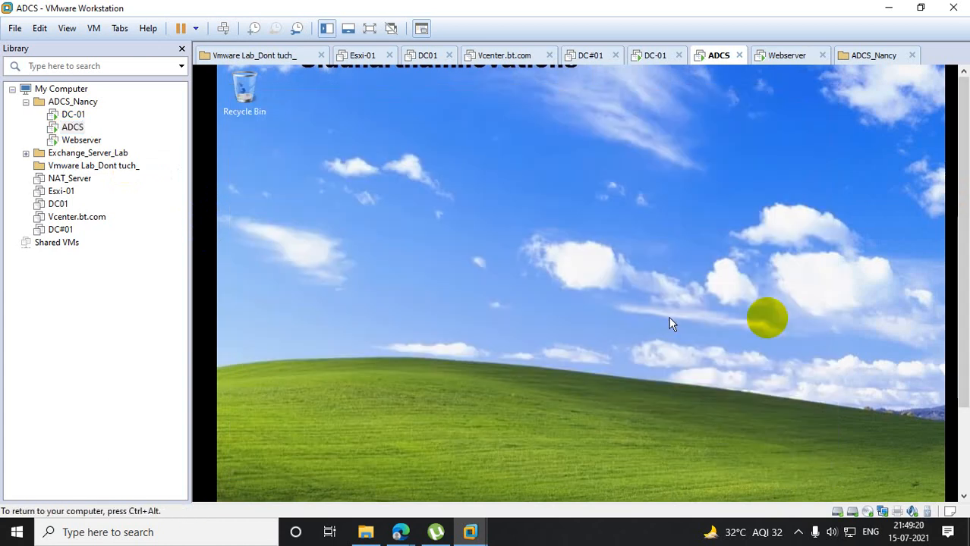
- Sign the current user out of ADCS by running logoff
{"action": "left_click_drag", "start_coordinate": [963, 245], "coordinate": [963, 343]}
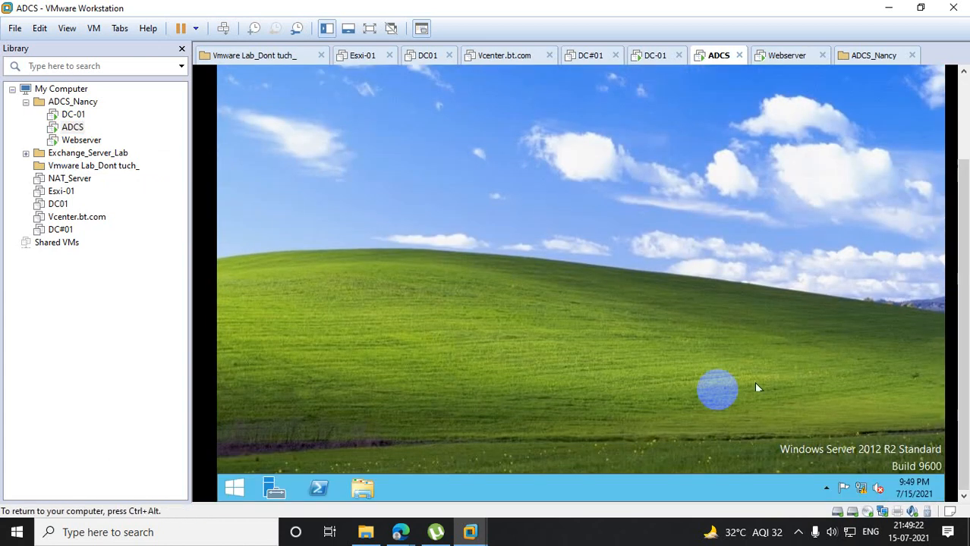
{"action": "right_click", "coordinate": [234, 488]}
{"action": "left_click", "coordinate": [261, 449]}
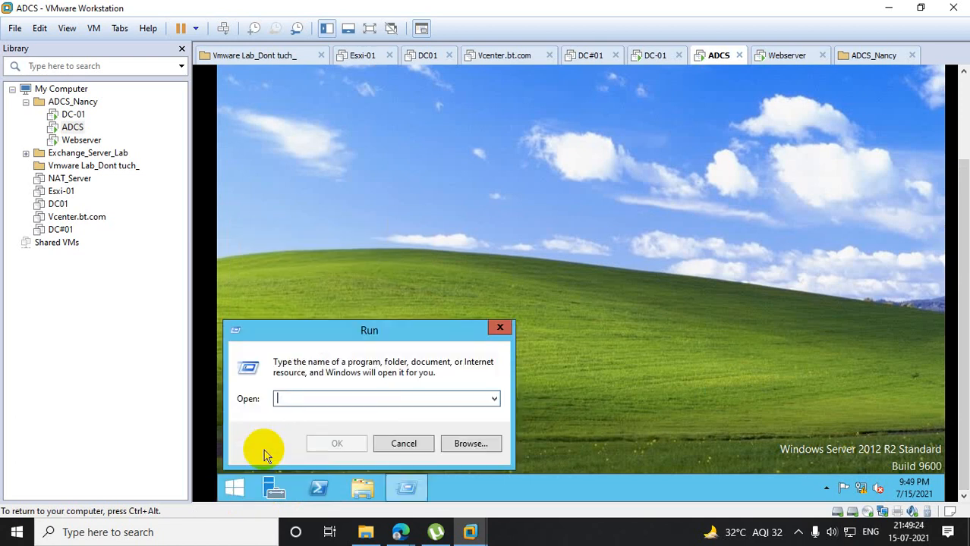
{"action": "type", "text": "logo"}
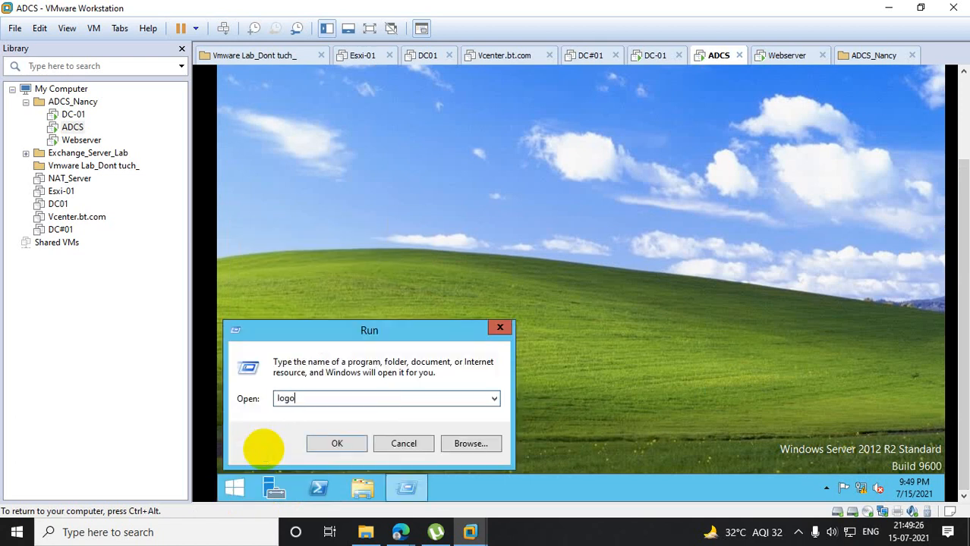
{"action": "type", "text": "ff"}
{"action": "key", "text": "Return"}
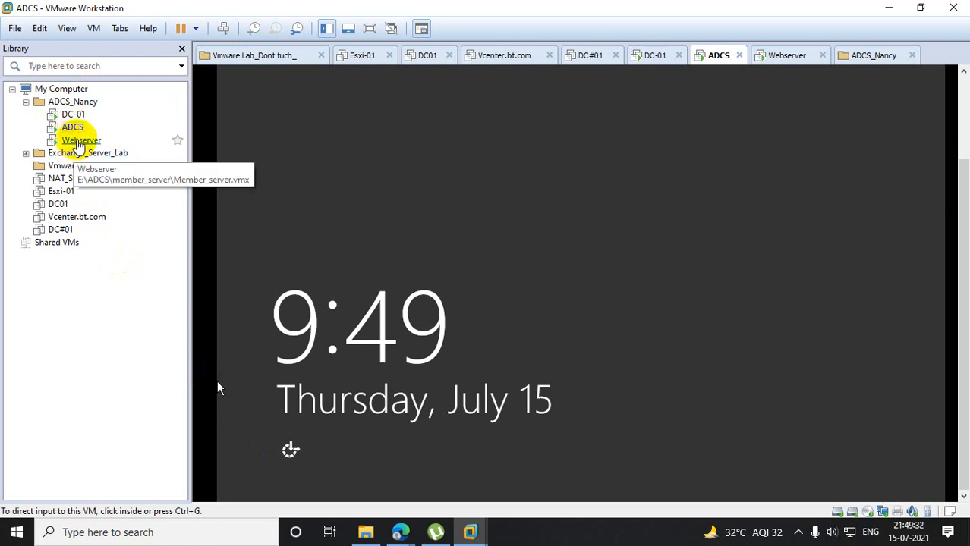
- Sign back in to ADCS as the same domain user, entering the account password
{"action": "right_click", "coordinate": [76, 127]}
{"action": "left_click", "coordinate": [169, 266]}
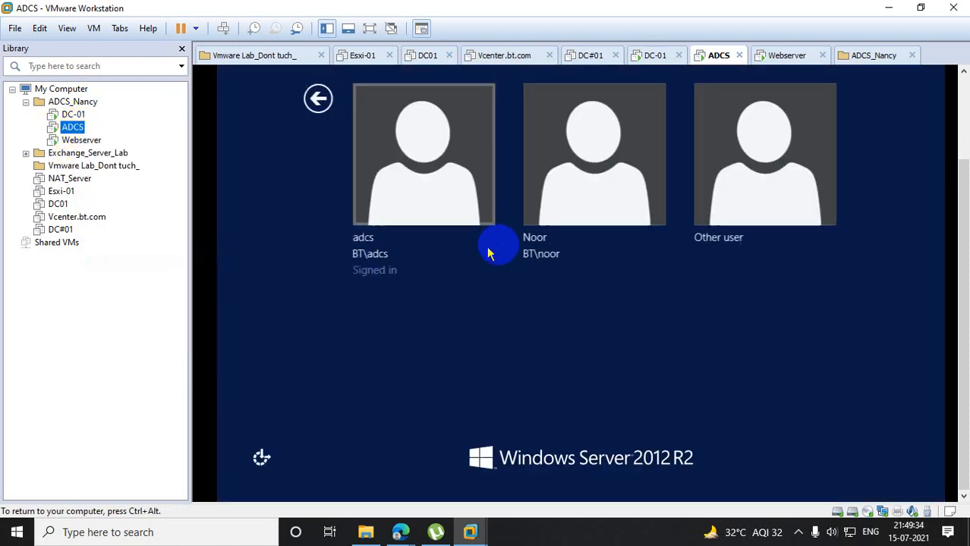
{"action": "left_click", "coordinate": [568, 180]}
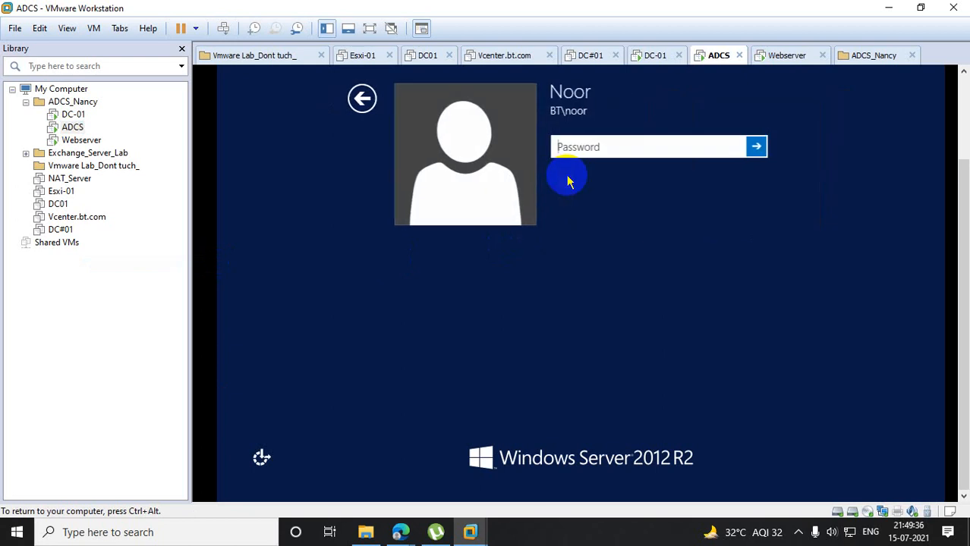
{"action": "type", "text": "**********"}
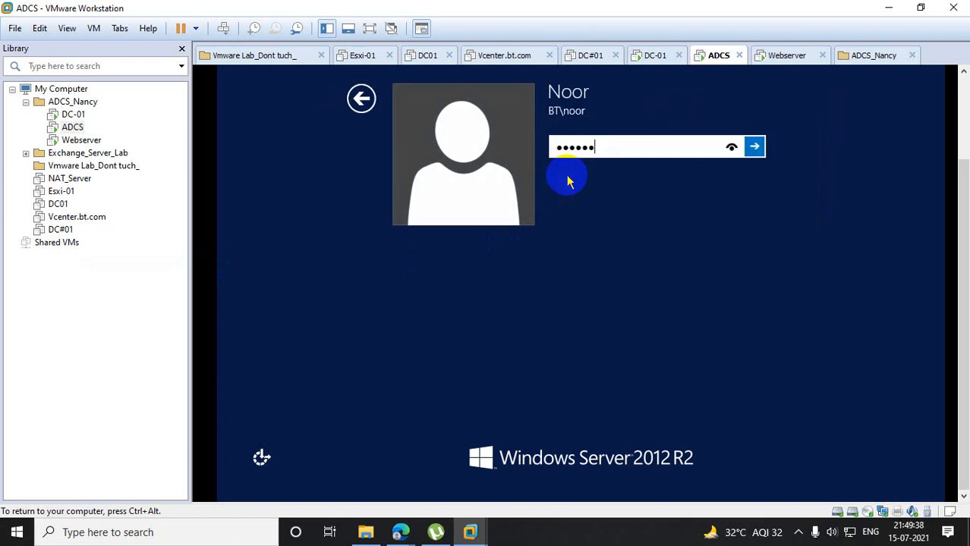
{"action": "type", "text": "**"}
{"action": "key", "text": "Return"}
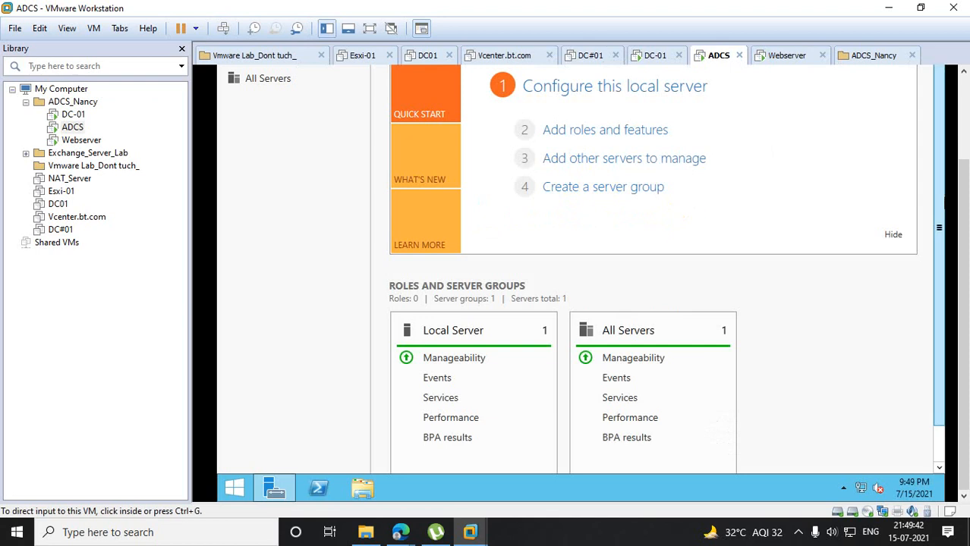
- Close Server Manager on ADCS and generate the Resultant Set of Policy by running rsop.msc
{"action": "left_click_drag", "start_coordinate": [962, 190], "coordinate": [962, 97]}
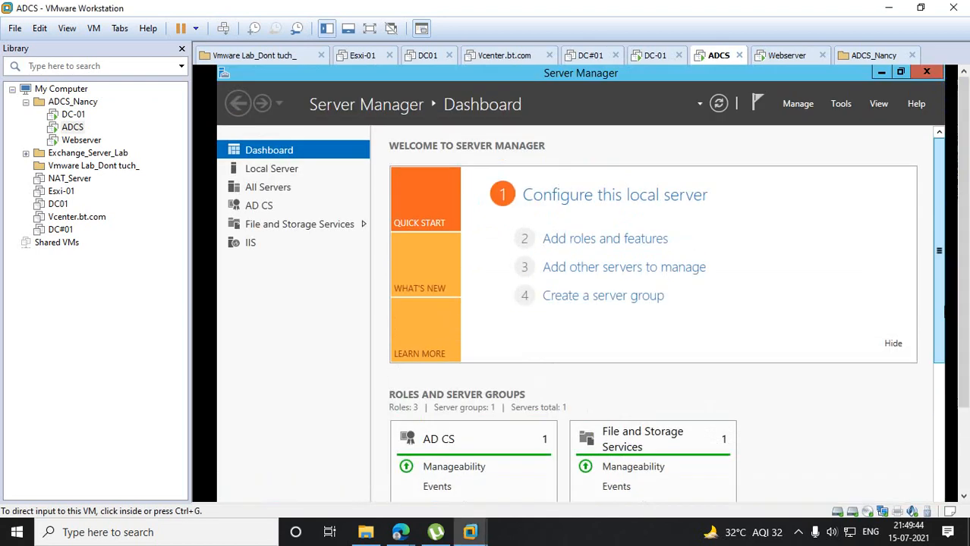
{"action": "left_click", "coordinate": [937, 74]}
{"action": "left_click_drag", "start_coordinate": [962, 135], "coordinate": [962, 243]}
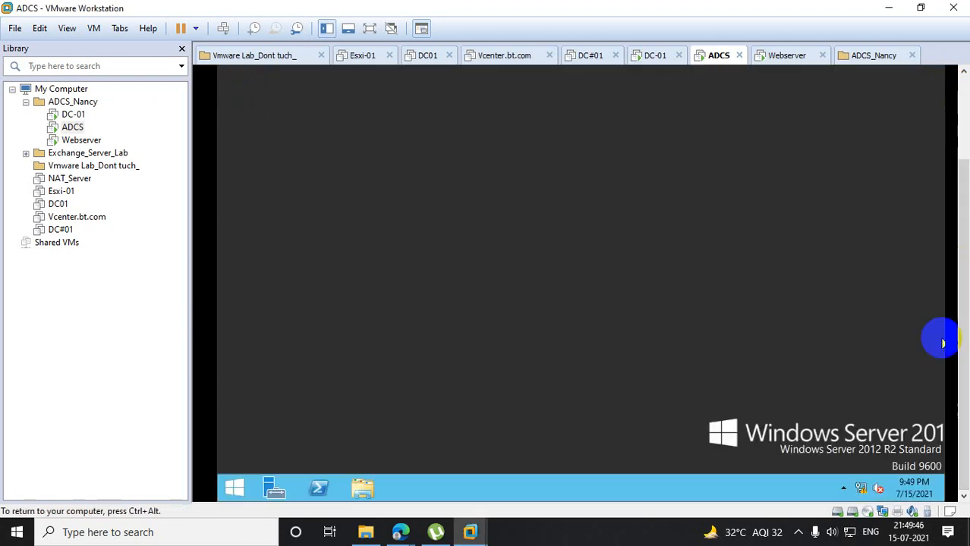
{"action": "right_click", "coordinate": [228, 488]}
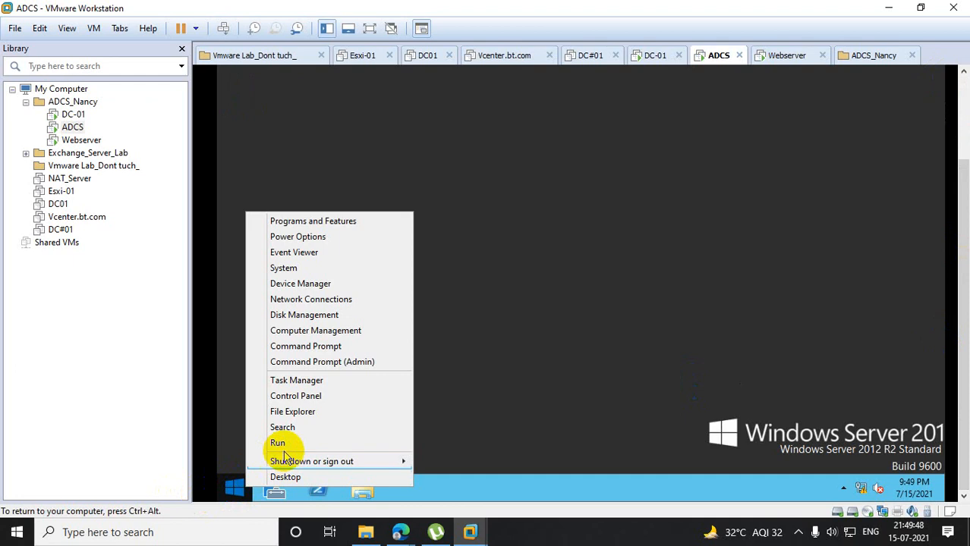
{"action": "left_click", "coordinate": [250, 442]}
{"action": "type", "text": "rsop."}
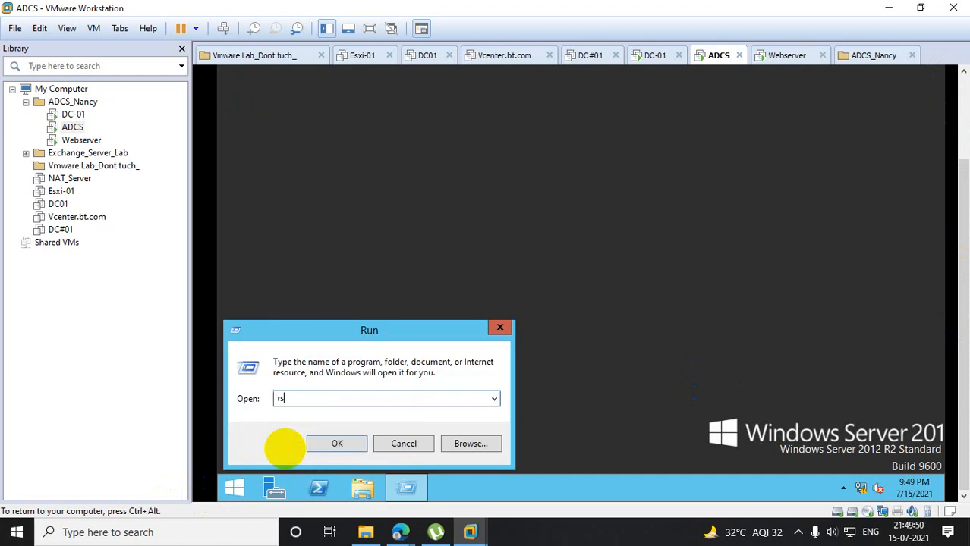
{"action": "type", "text": "msc"}
{"action": "key", "text": "Return"}
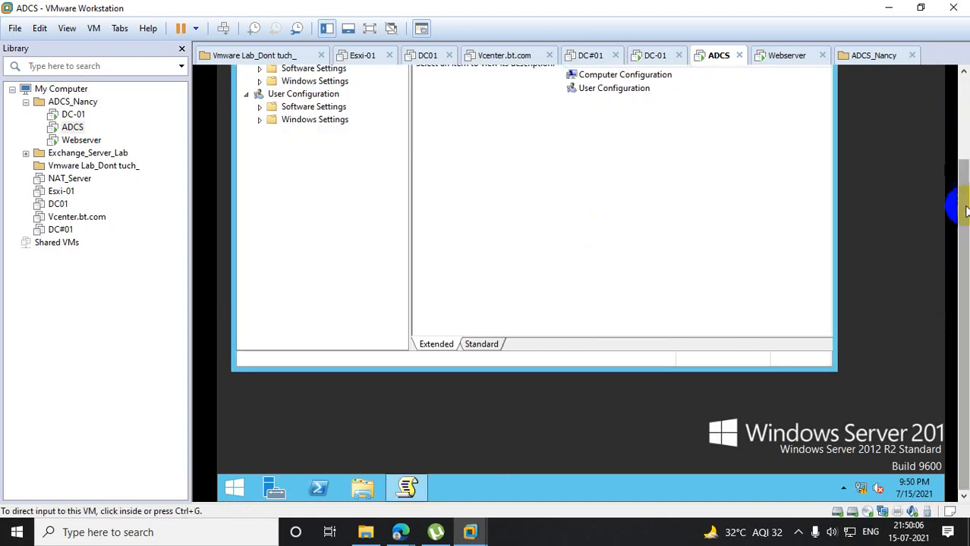
- Examine the Group Policy Objects listed in the User Configuration properties for the user signed in to ADCS
{"action": "left_click_drag", "start_coordinate": [964, 211], "coordinate": [963, 121]}
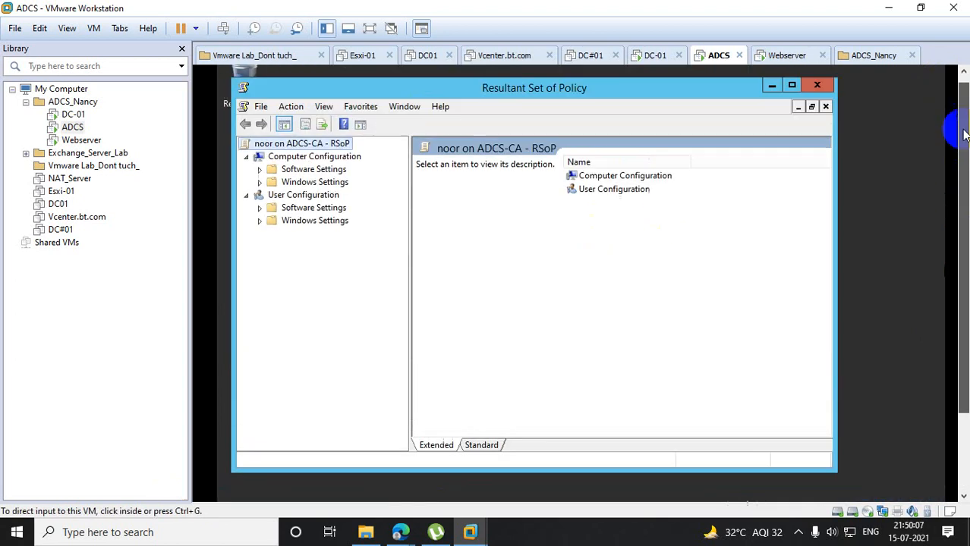
{"action": "right_click", "coordinate": [298, 197]}
{"action": "left_click", "coordinate": [327, 217]}
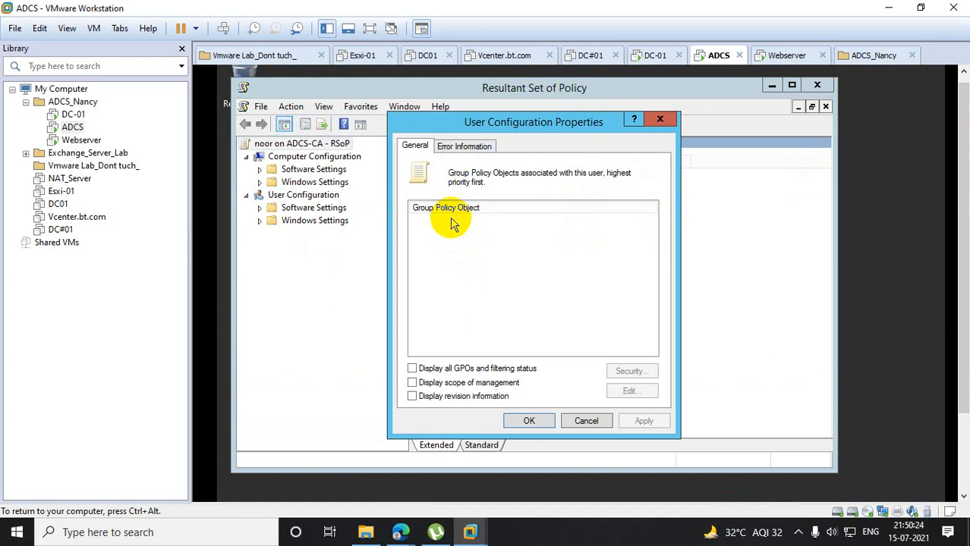
- Close PowerShell on DC-01 and restore Group Policy Management to review the policies linked above the ukorg organizational unit
{"action": "left_click", "coordinate": [70, 115]}
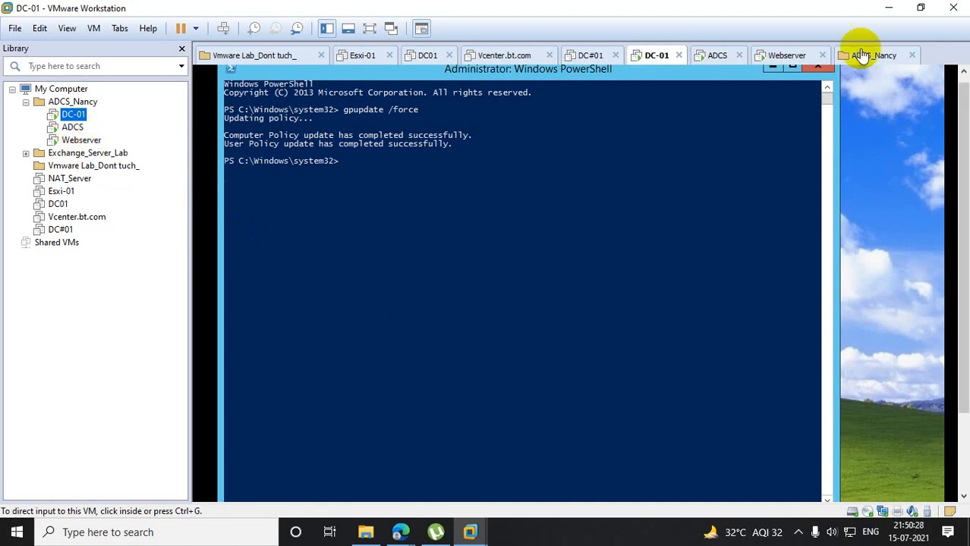
{"action": "left_click", "coordinate": [816, 69]}
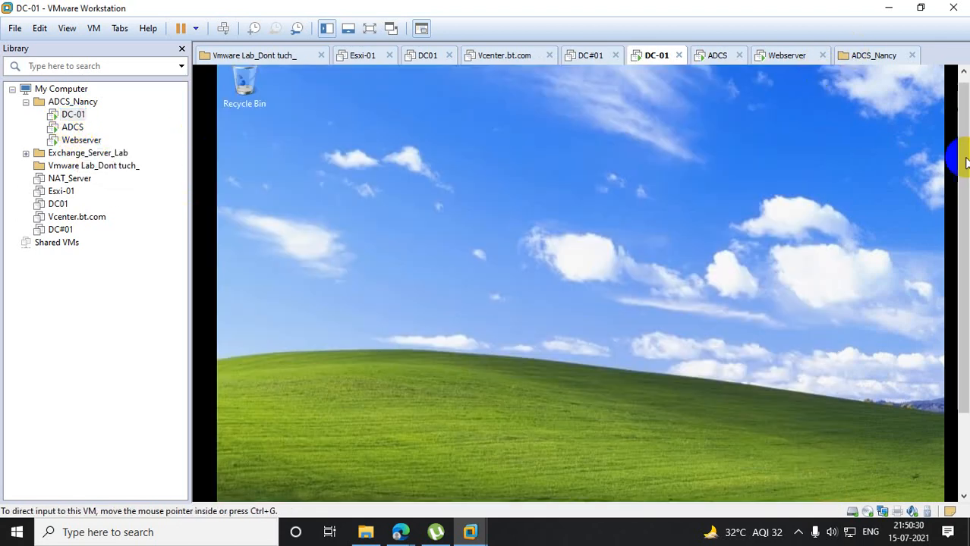
{"action": "left_click", "coordinate": [421, 484]}
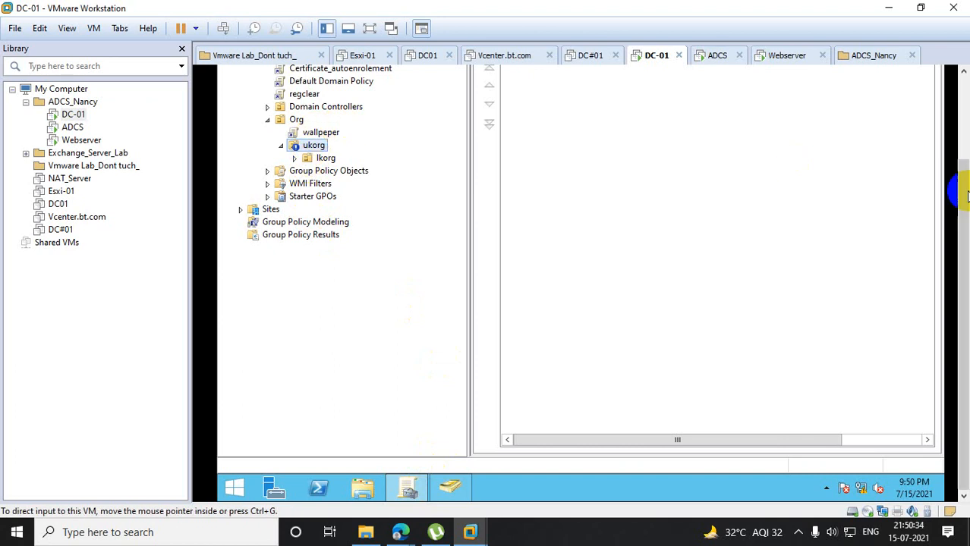
{"action": "scroll", "coordinate": [962, 220], "scroll_direction": "up", "scroll_amount": 3}
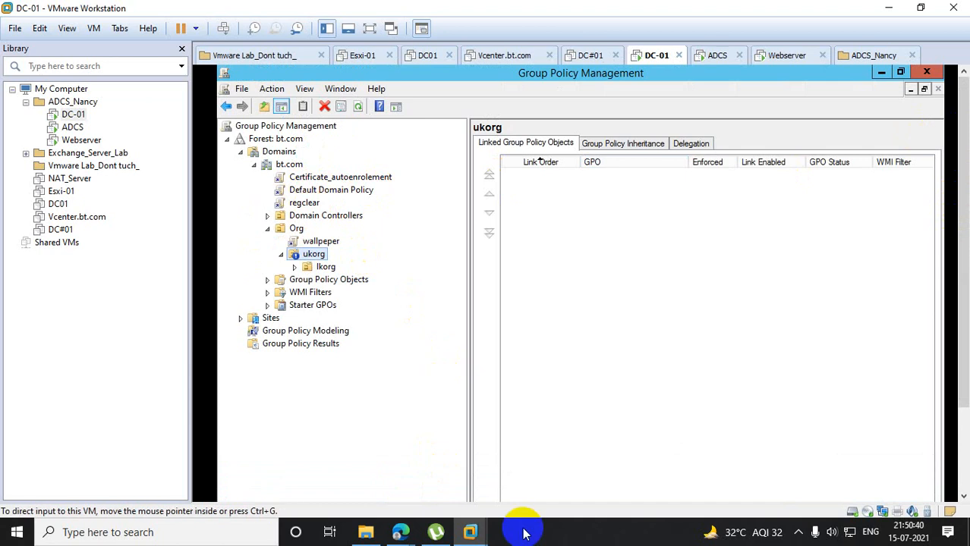
{"action": "right_click", "coordinate": [324, 191]}
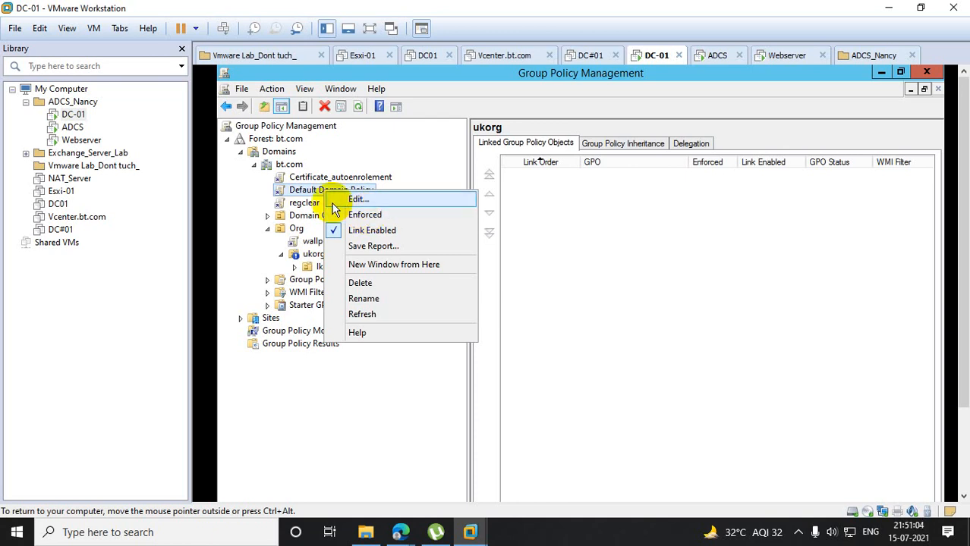
{"action": "left_click", "coordinate": [360, 390]}
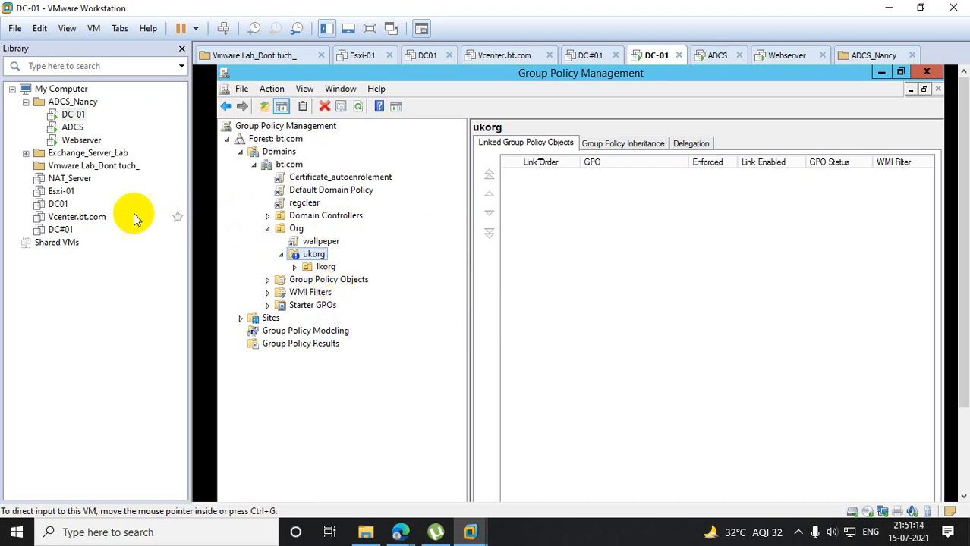
- Switch to the Webserver virtual machine and close its Resultant Set of Policy console without saving the settings
{"action": "left_click", "coordinate": [76, 141]}
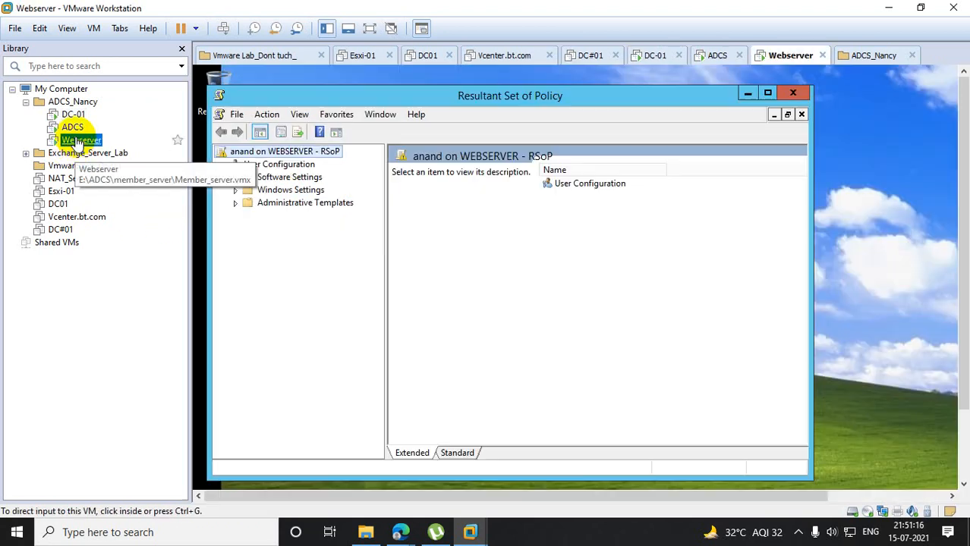
{"action": "left_click", "coordinate": [793, 94]}
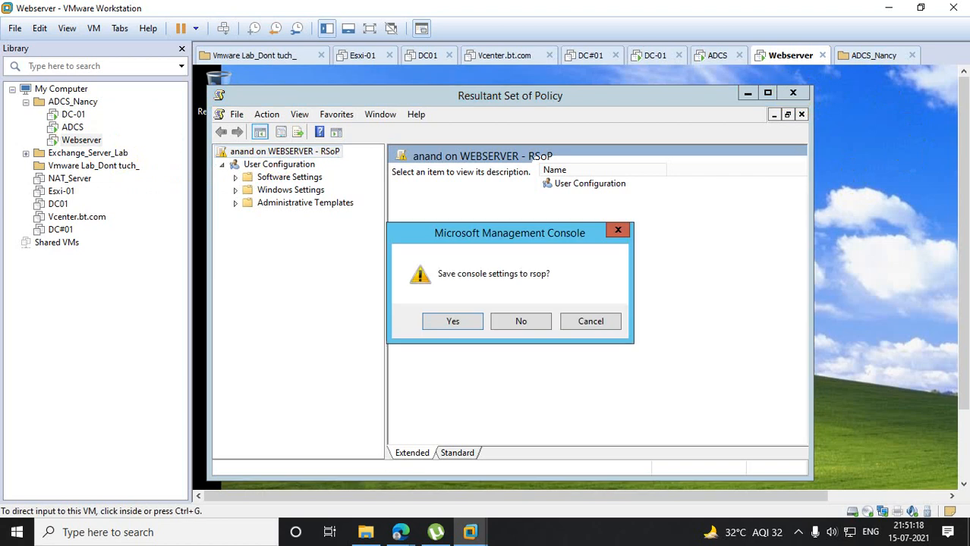
{"action": "left_click", "coordinate": [514, 323]}
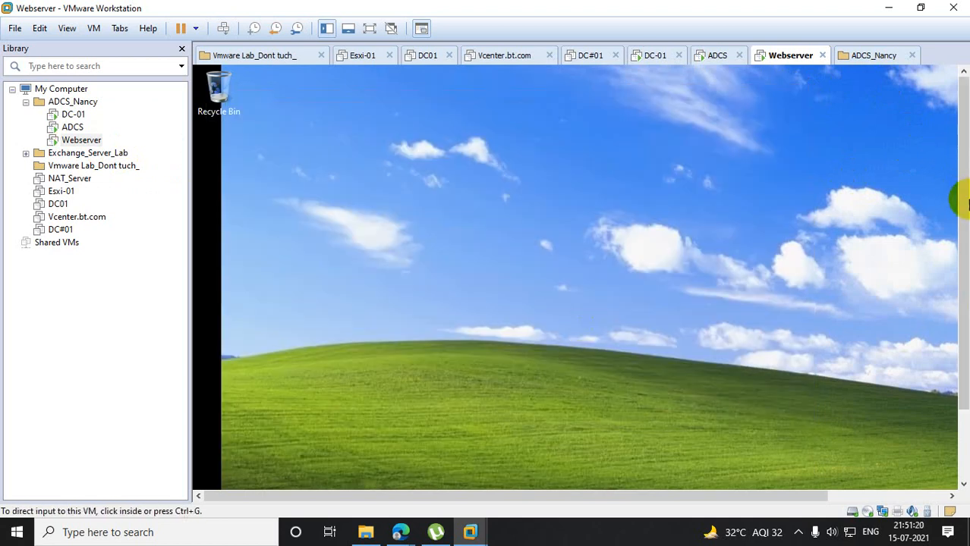
- Sign the current user out of Webserver by running logoff
{"action": "left_click_drag", "start_coordinate": [964, 199], "coordinate": [956, 360]}
{"action": "left_click", "coordinate": [213, 485]}
{"action": "right_click", "coordinate": [213, 485]}
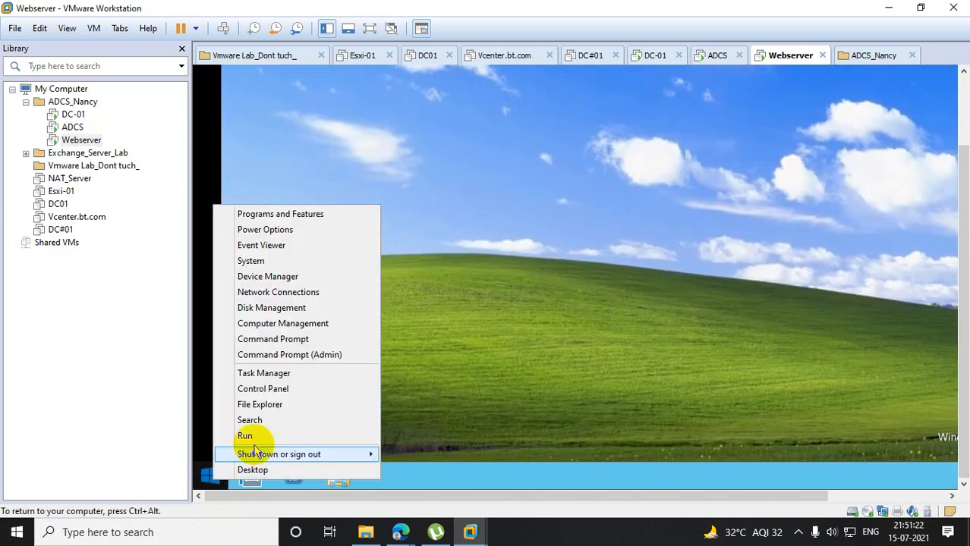
{"action": "left_click", "coordinate": [251, 433]}
{"action": "type", "text": "hfg"}
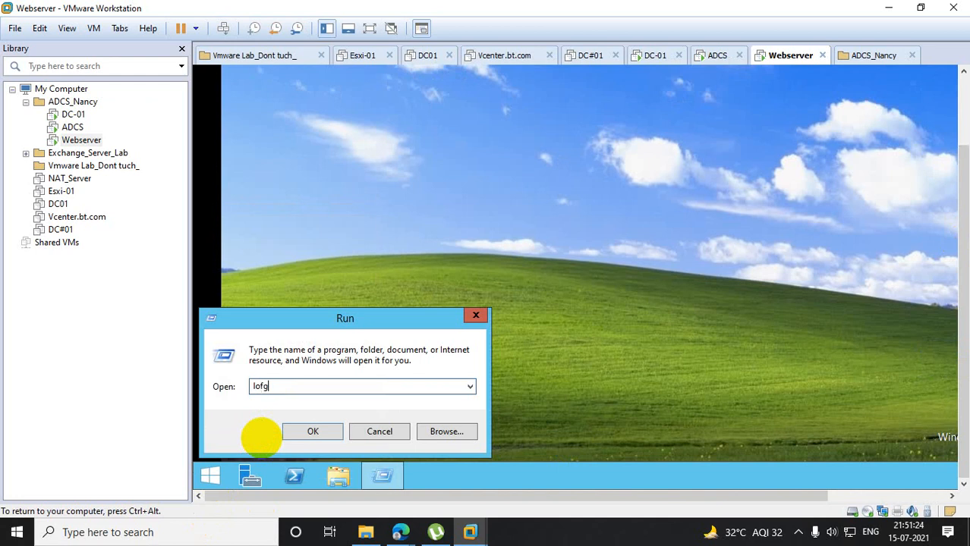
{"action": "key", "text": "BackSpace"}
{"action": "key", "text": "BackSpace"}
{"action": "key", "text": "BackSpace"}
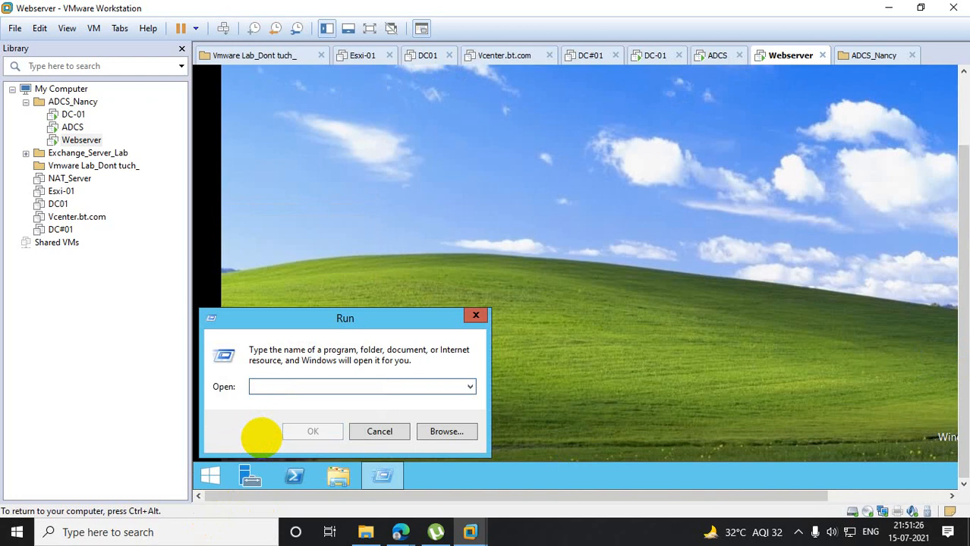
{"action": "type", "text": "logoff"}
{"action": "key", "text": "Return"}
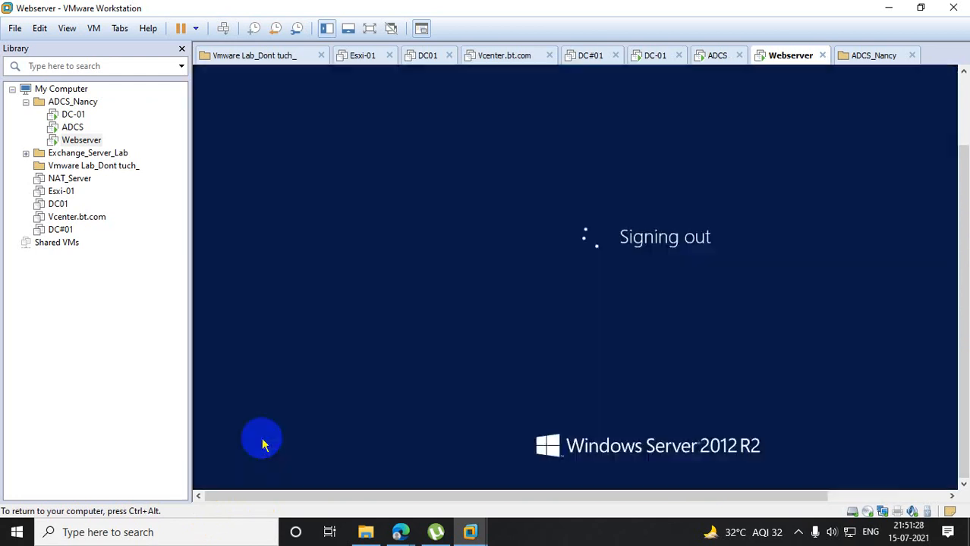
- Bring up Webserver's sign-in screen and select the BT domain account that is not yet signed in
{"action": "right_click", "coordinate": [84, 142]}
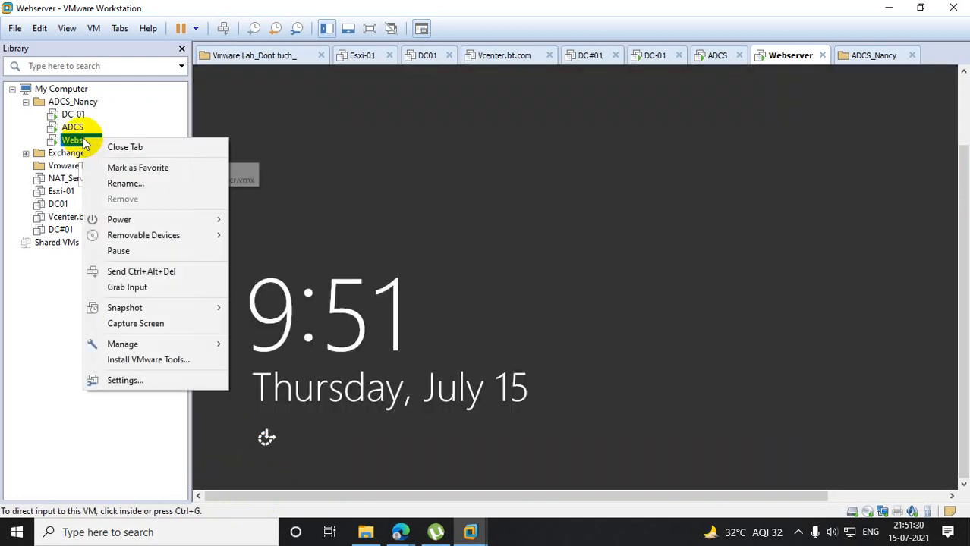
{"action": "left_click", "coordinate": [152, 270]}
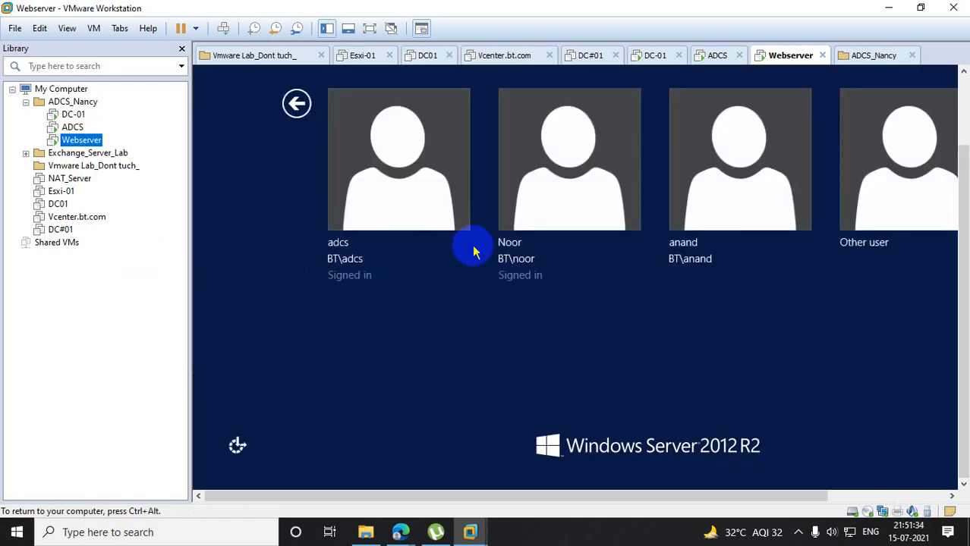
{"action": "left_click", "coordinate": [714, 190]}
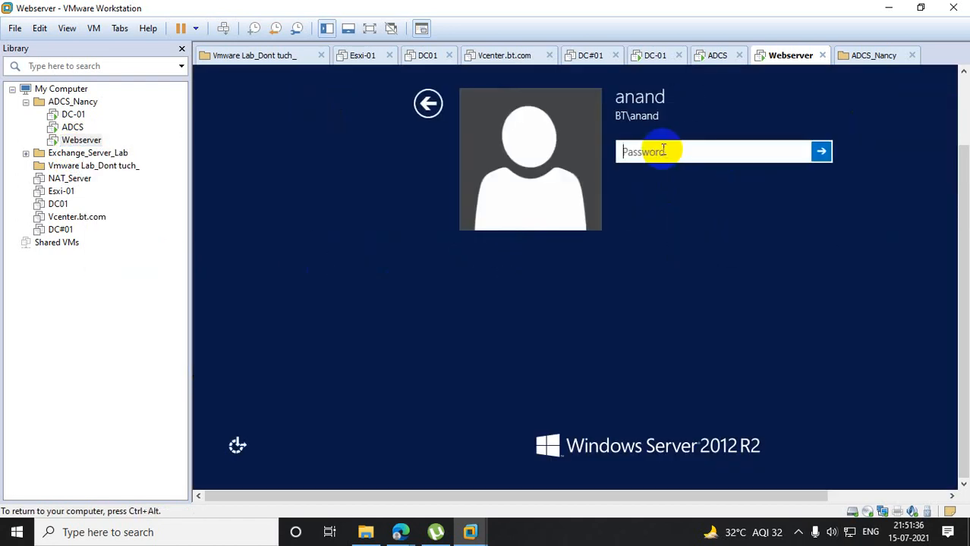
- Try to sign in to Webserver by entering the selected domain account's password
{"action": "type", "text": "**************"}
{"action": "key", "text": "Return"}
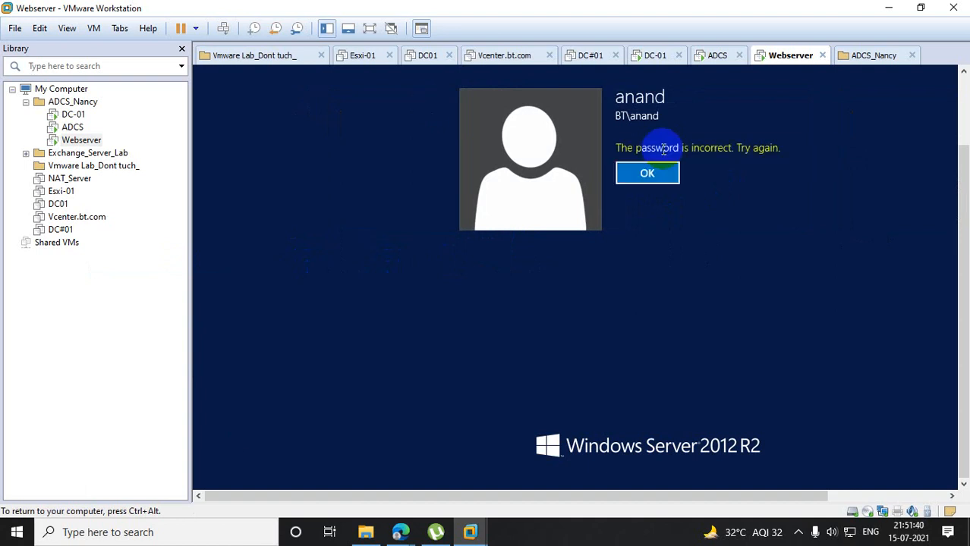
{"action": "key", "text": "Return"}
{"action": "type", "text": "**********"}
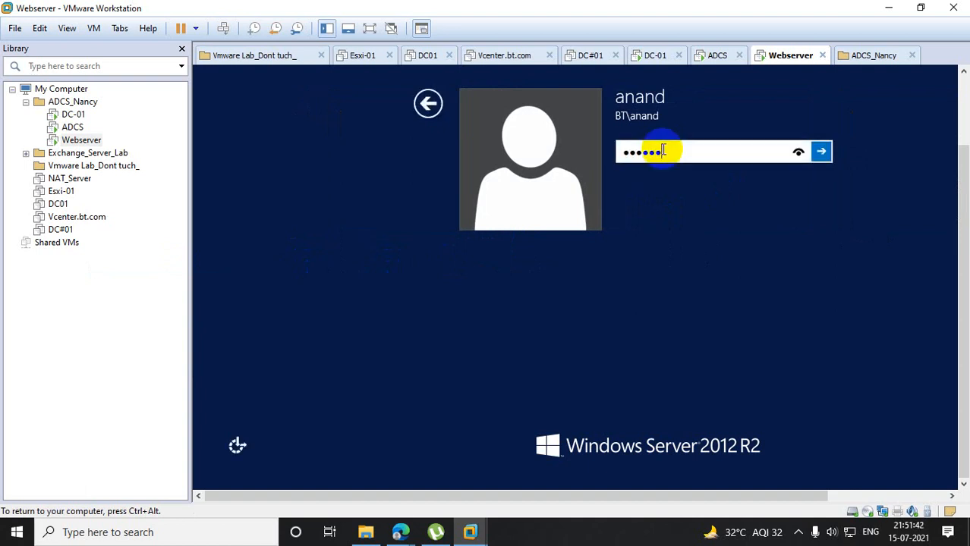
{"action": "type", "text": "**"}
{"action": "key", "text": "Return"}
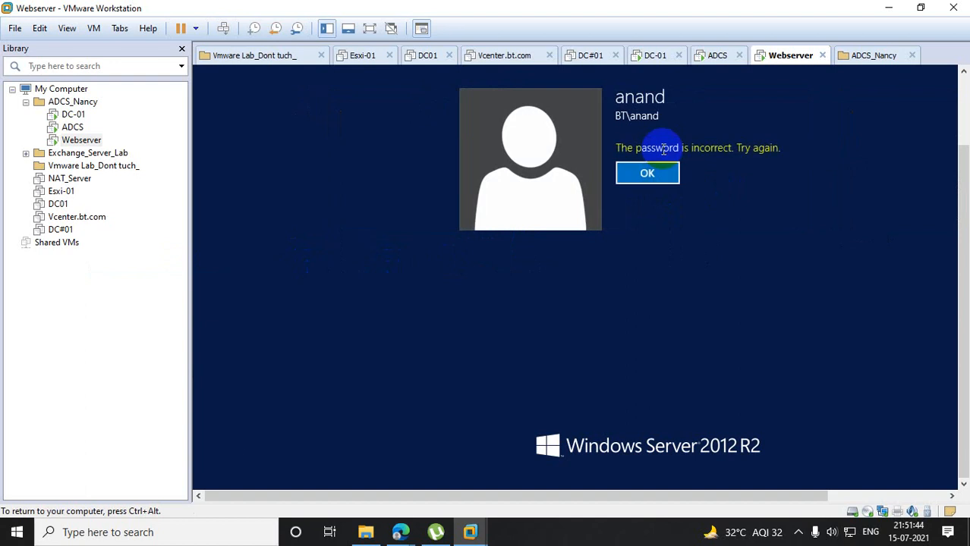
{"action": "key", "text": "Return"}
- Enter the selected domain account's password again and sign in to Webserver
{"action": "type", "text": "********"}
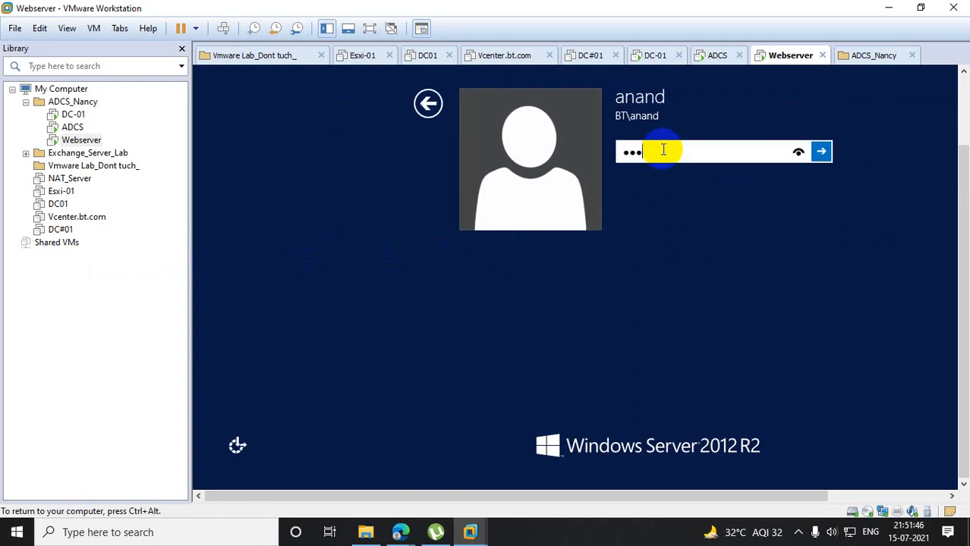
{"action": "type", "text": "****"}
{"action": "key", "text": "Return"}
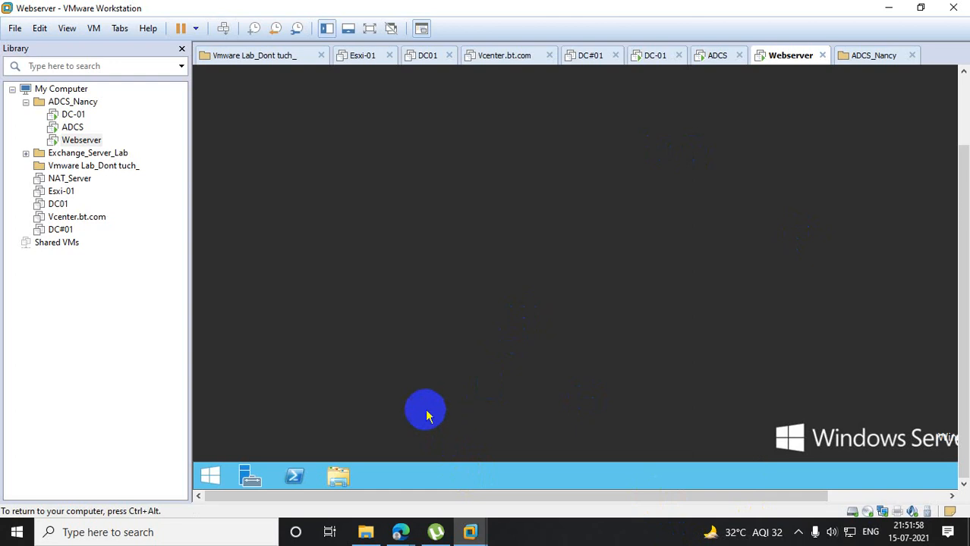
- Try to open Resultant Set of Policy on Webserver by running the command rsop
{"action": "right_click", "coordinate": [210, 476]}
{"action": "left_click", "coordinate": [257, 429]}
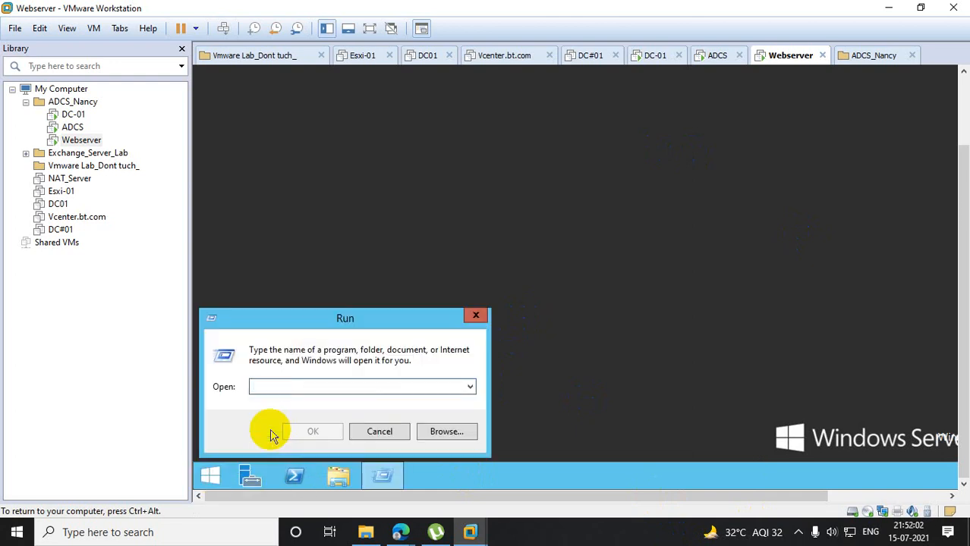
{"action": "type", "text": "up"}
{"action": "key", "text": "BackSpace"}
{"action": "key", "text": "BackSpace"}
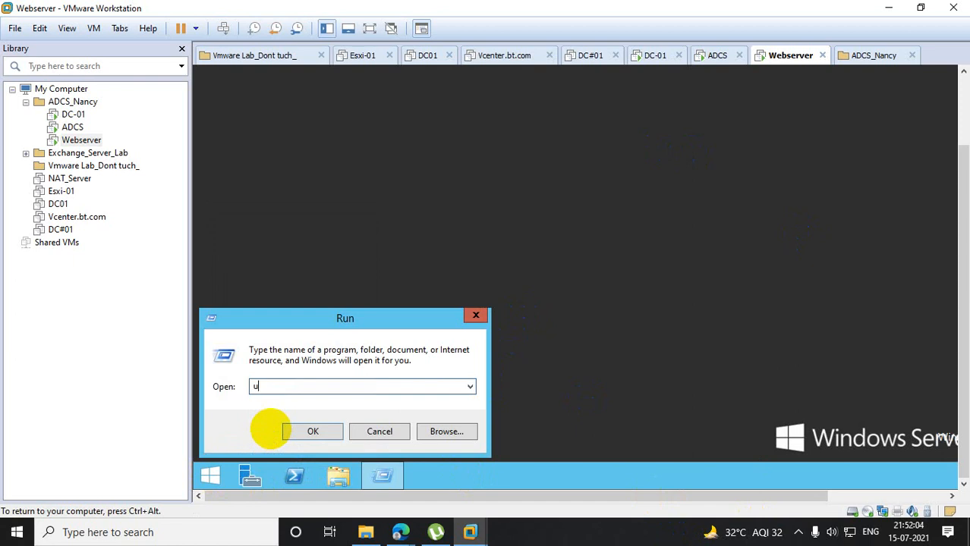
{"action": "type", "text": "rsop"}
{"action": "key", "text": "Return"}
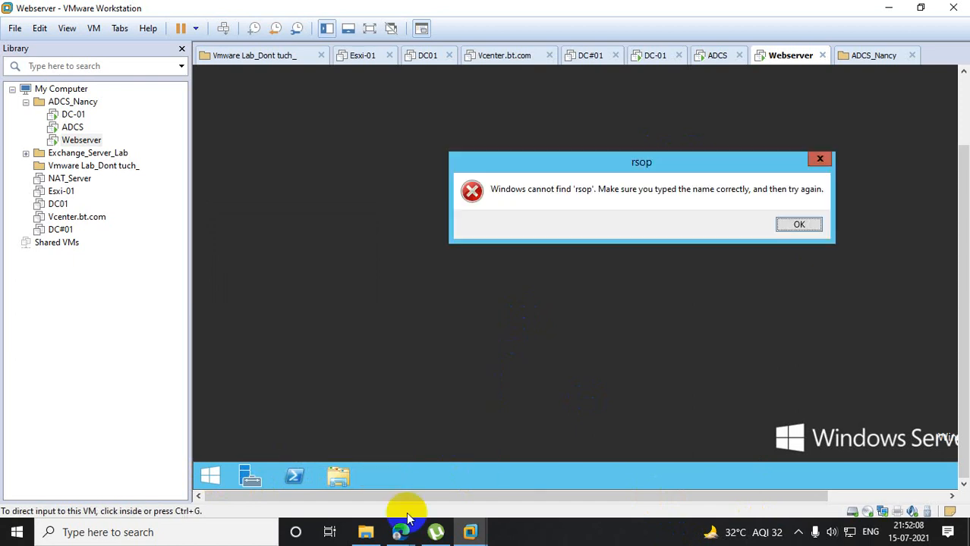
{"action": "left_click", "coordinate": [799, 224]}
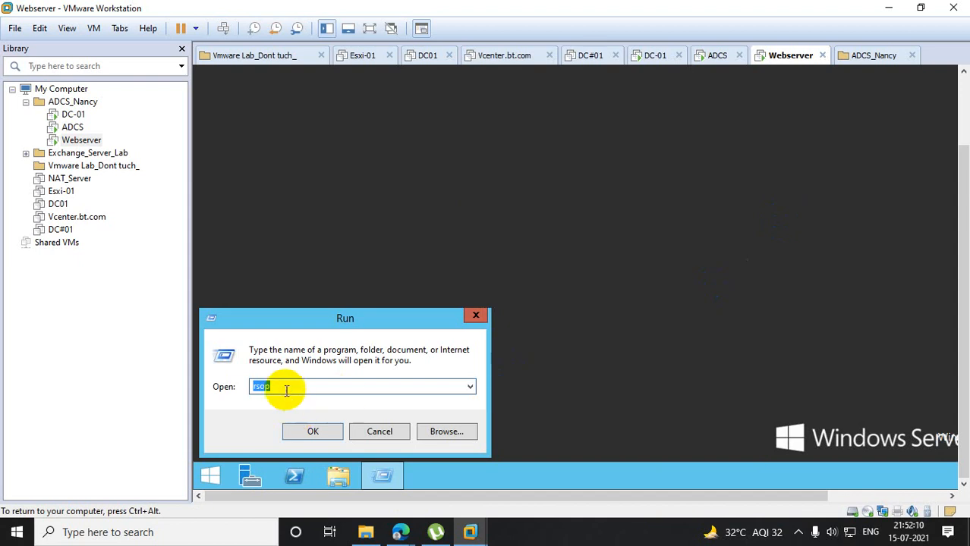
- Extend the command to rsop.msc, run it, and dismiss the Group Policy permissions error
{"action": "left_click", "coordinate": [286, 386]}
{"action": "type", "text": ".msc"}
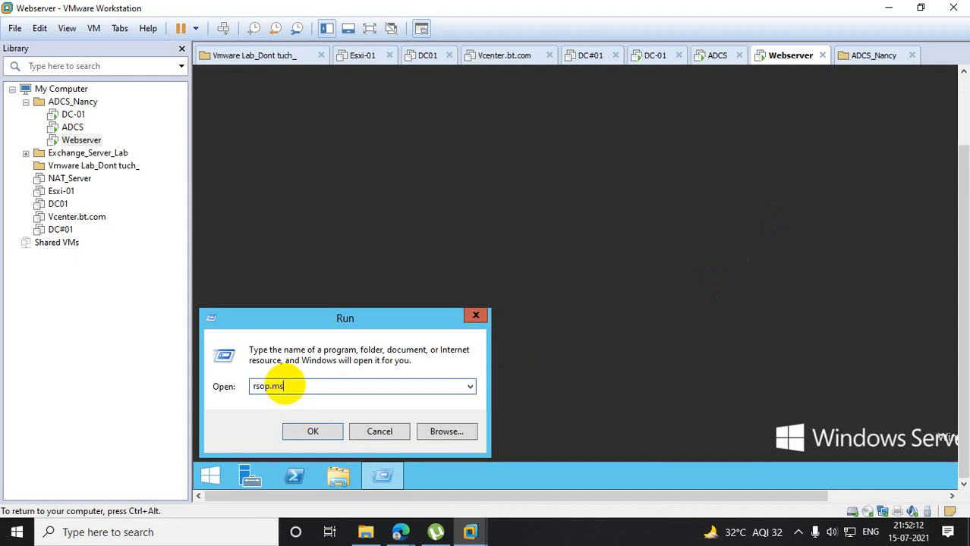
{"action": "key", "text": "Return"}
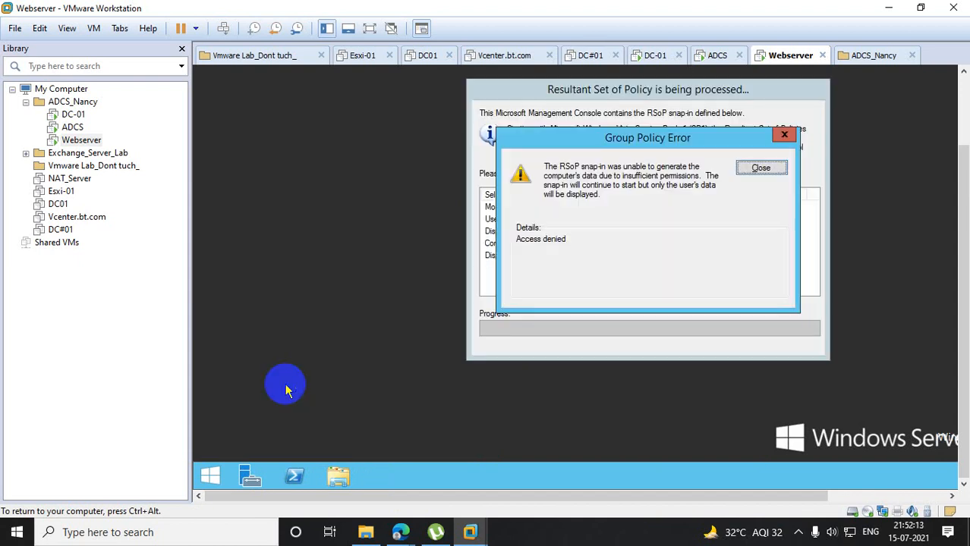
{"action": "left_click", "coordinate": [757, 168]}
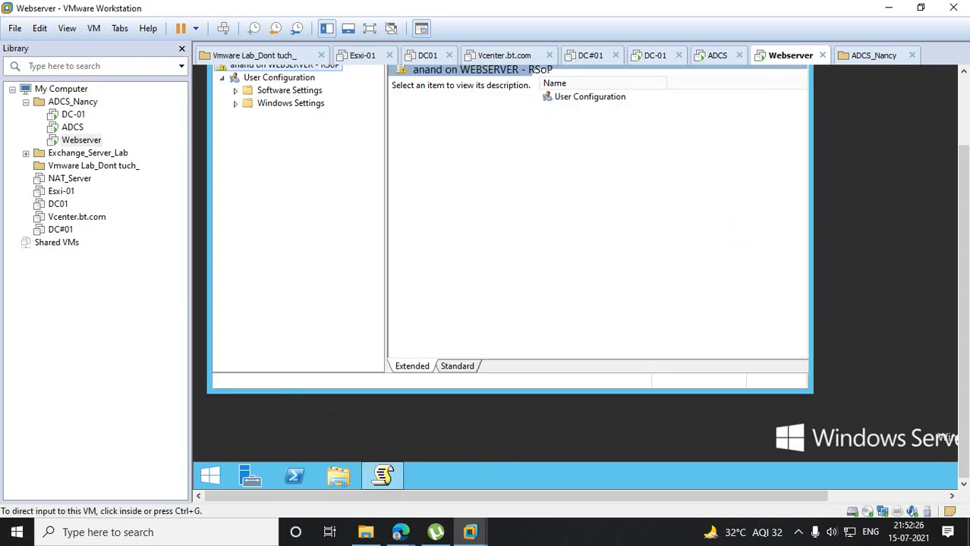
- Examine the Group Policy Objects listed in the User Configuration properties for the user signed in to Webserver
{"action": "left_click", "coordinate": [223, 201]}
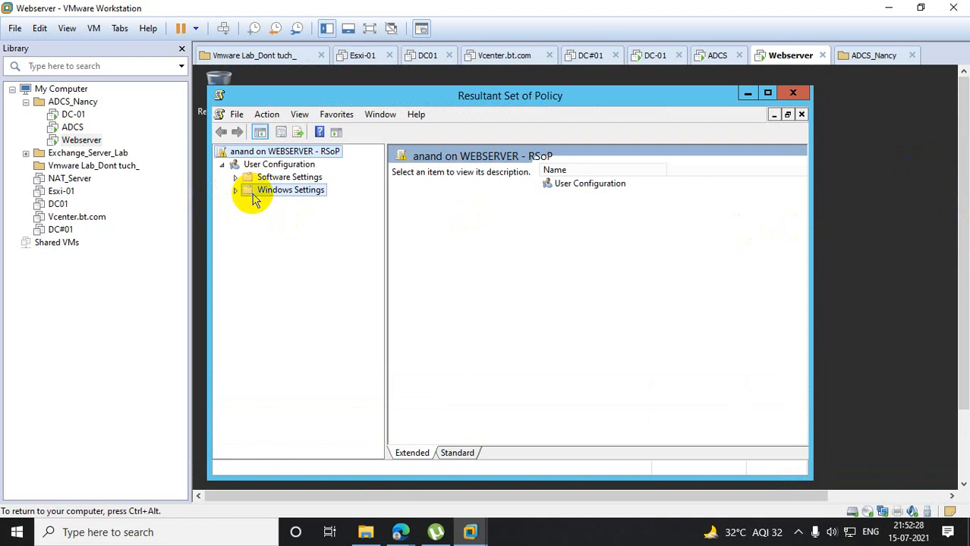
{"action": "right_click", "coordinate": [255, 199]}
{"action": "right_click", "coordinate": [256, 168]}
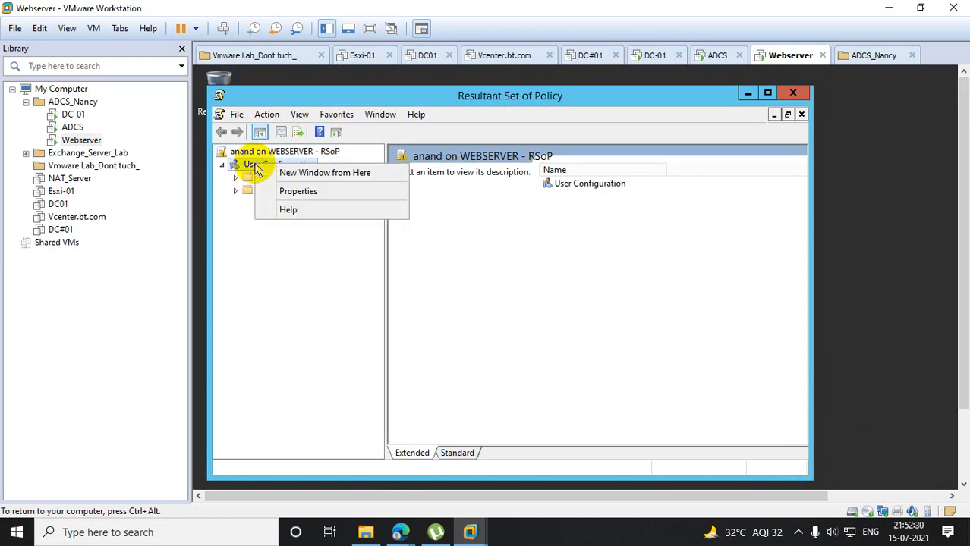
{"action": "left_click", "coordinate": [287, 191]}
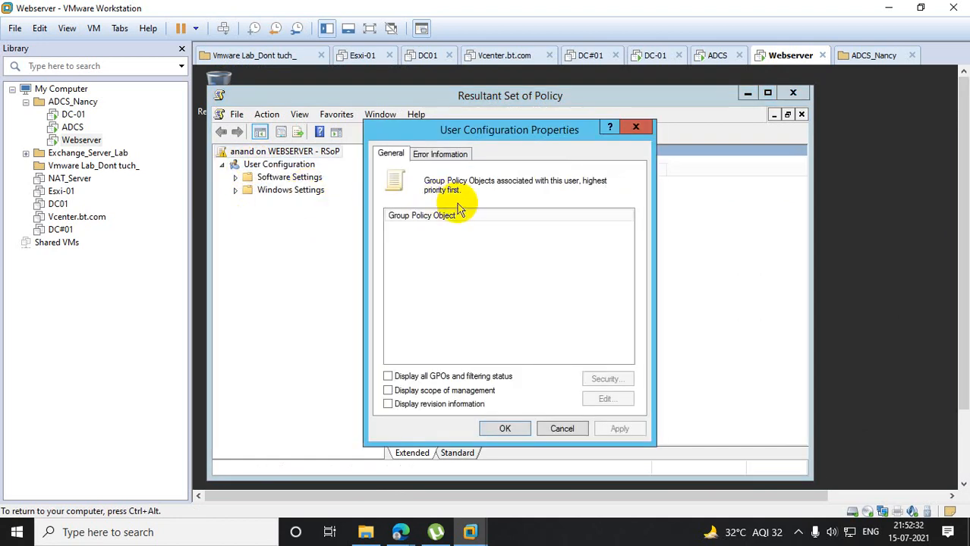
- Switch to the DC-01 virtual machine and select the ukorg organizational unit in Group Policy Management
{"action": "left_click", "coordinate": [74, 114]}
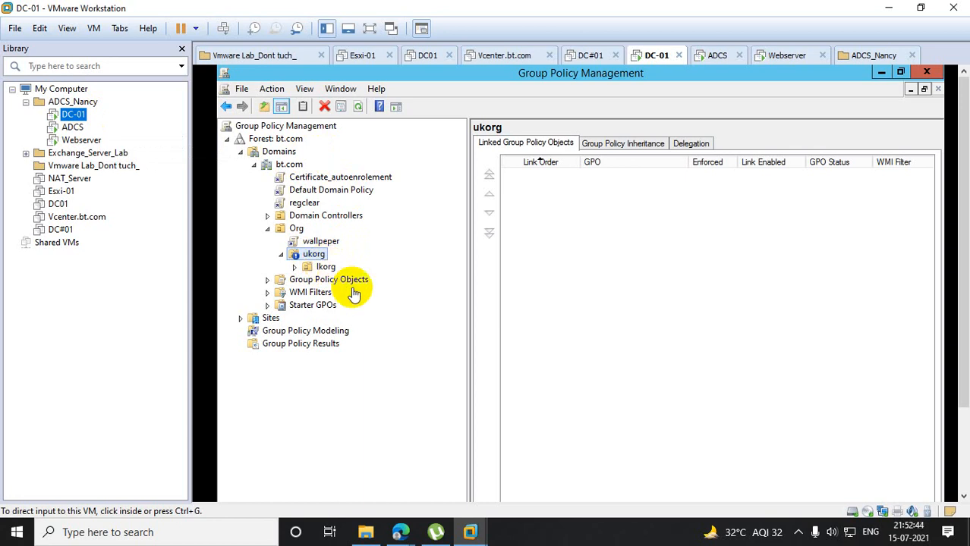
{"action": "left_click", "coordinate": [326, 368]}
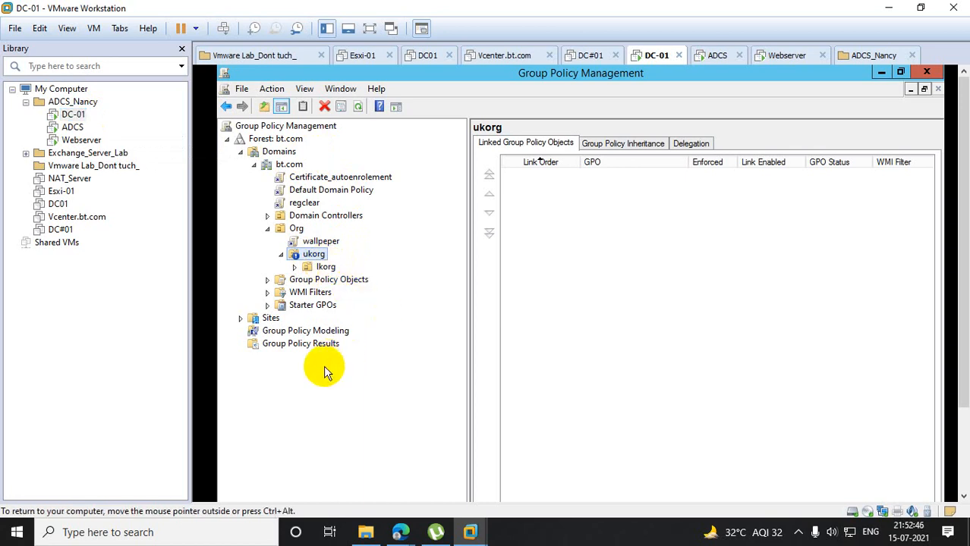
{"action": "left_click", "coordinate": [307, 258]}
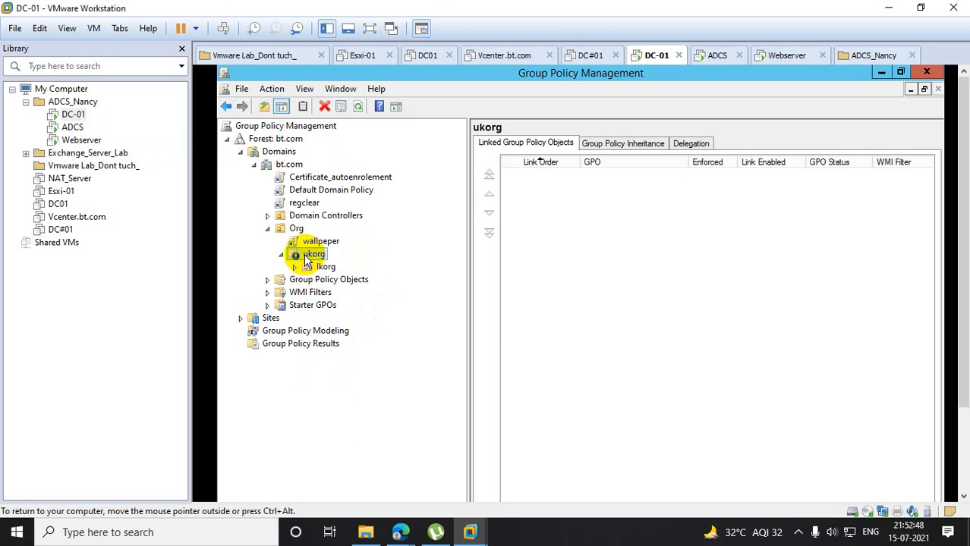
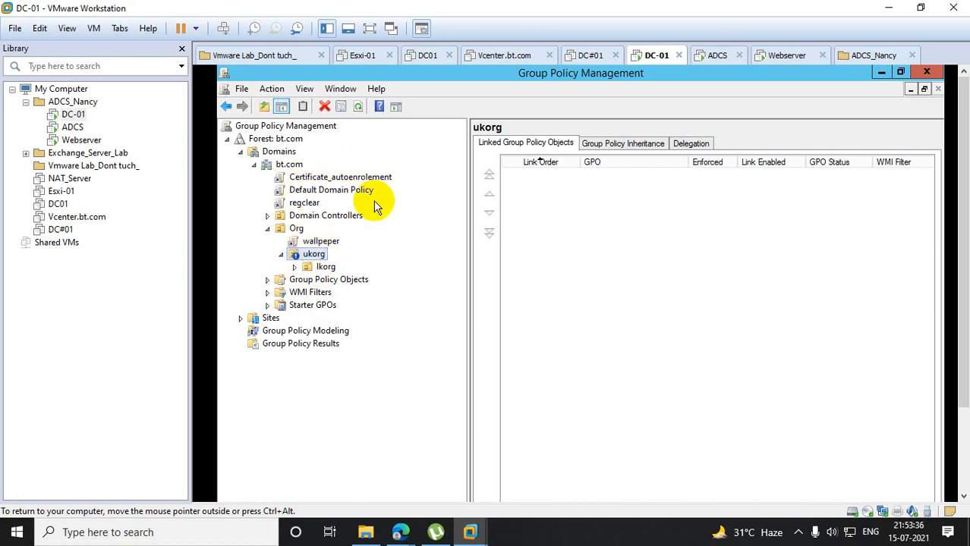
- Set the Certificate_autoenrolement, Default Domain Policy and regclear GPO links under bt.com to Enforced
{"action": "right_click", "coordinate": [329, 180]}
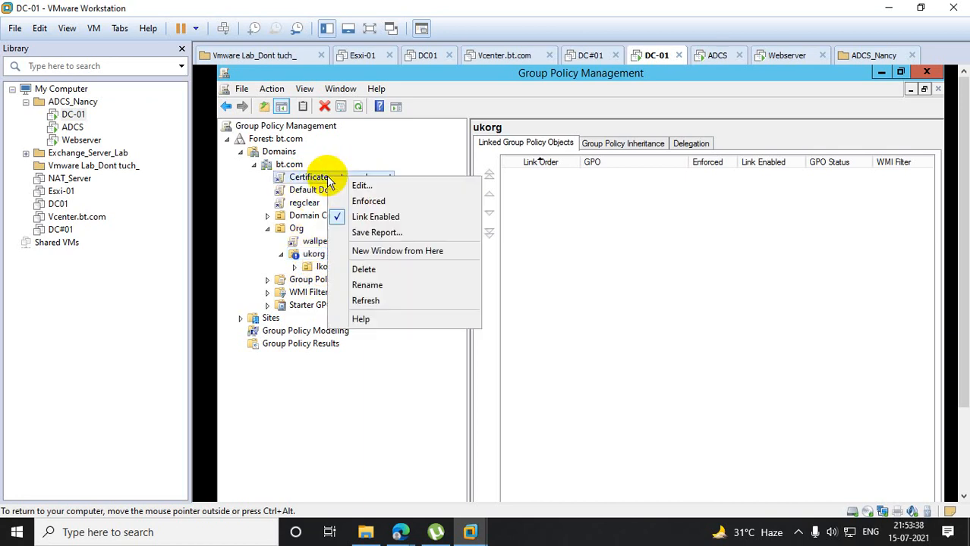
{"action": "left_click", "coordinate": [368, 201]}
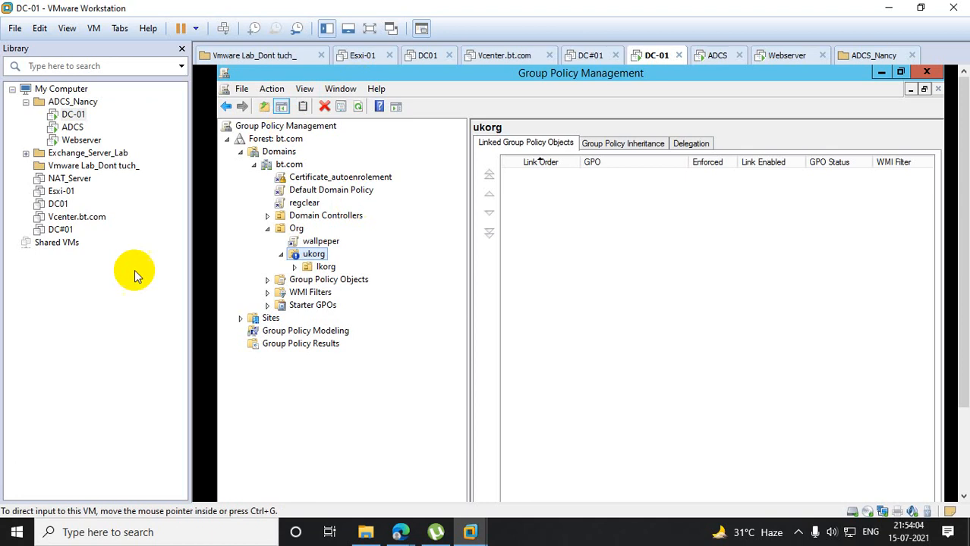
{"action": "right_click", "coordinate": [328, 193]}
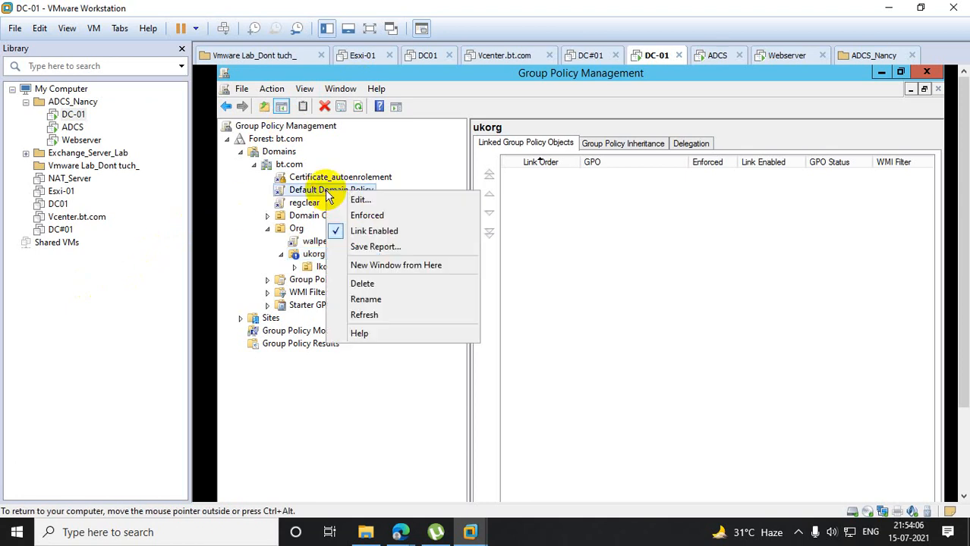
{"action": "left_click", "coordinate": [368, 220]}
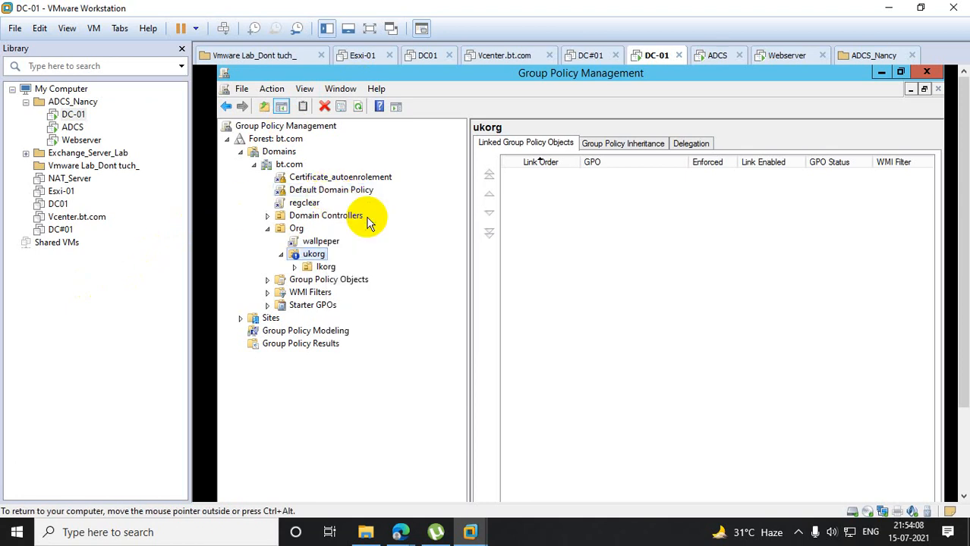
{"action": "right_click", "coordinate": [293, 203]}
{"action": "left_click", "coordinate": [331, 231]}
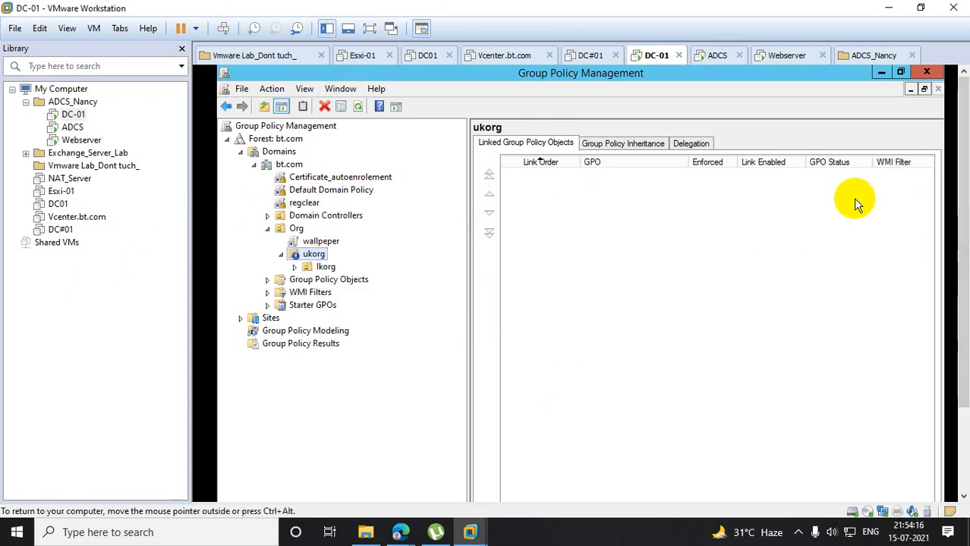
- Force a Group Policy update on DC-01 by running gpupdate /force in Windows PowerShell
{"action": "left_click_drag", "start_coordinate": [964, 194], "coordinate": [962, 142]}
{"action": "left_click", "coordinate": [319, 488]}
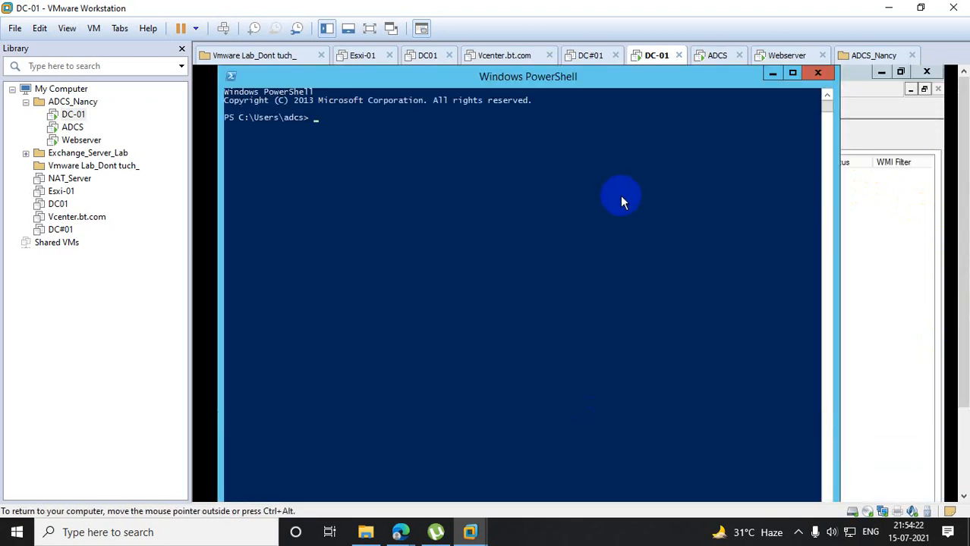
{"action": "type", "text": "gpupdate /force"}
{"action": "key", "text": "Return"}
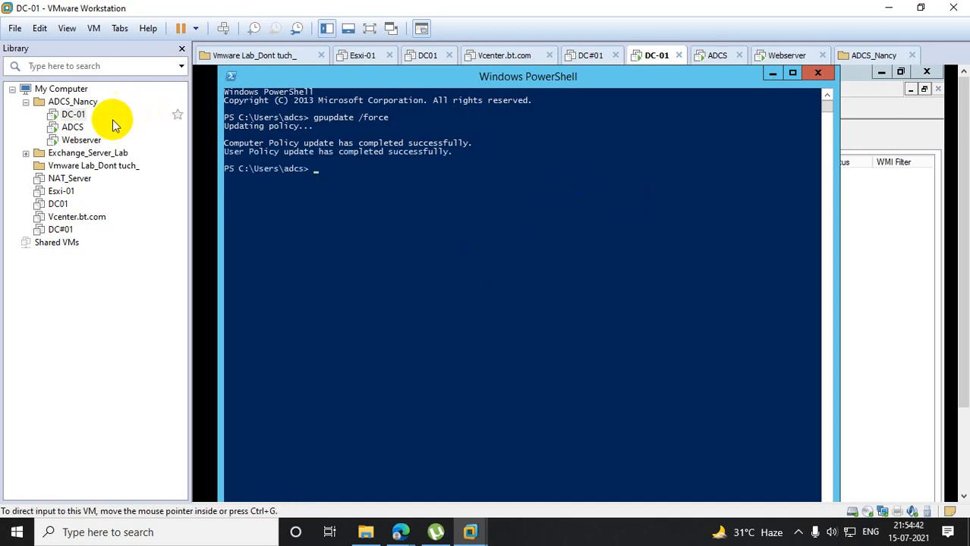
- Switch to the ADCS virtual machine and close its User Configuration properties and Resultant Set of Policy console
{"action": "left_click", "coordinate": [72, 127]}
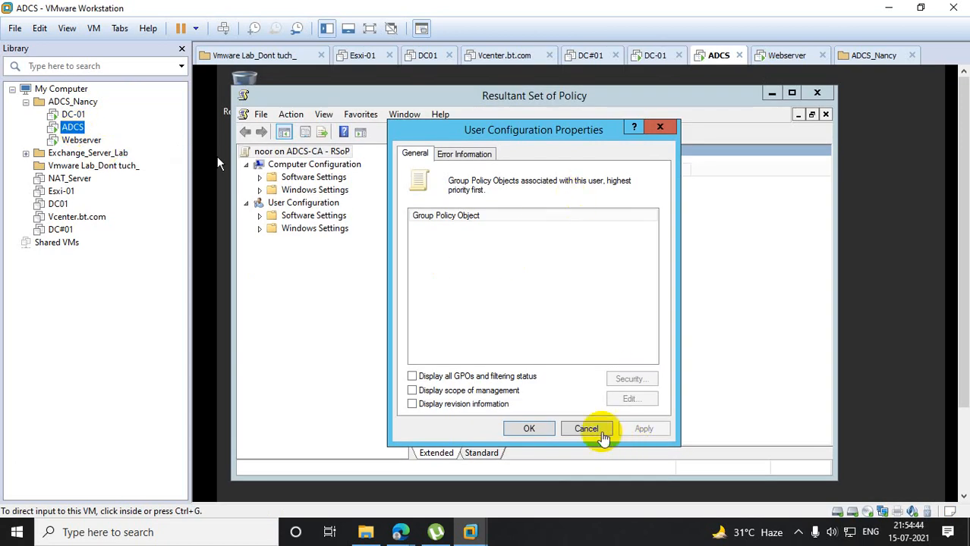
{"action": "left_click", "coordinate": [586, 429]}
{"action": "left_click", "coordinate": [815, 92]}
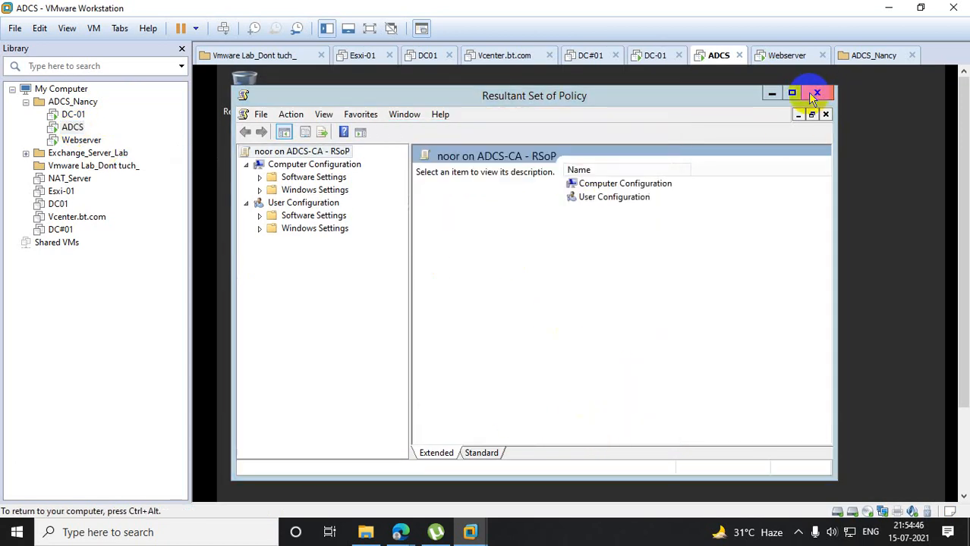
{"action": "left_click", "coordinate": [546, 321]}
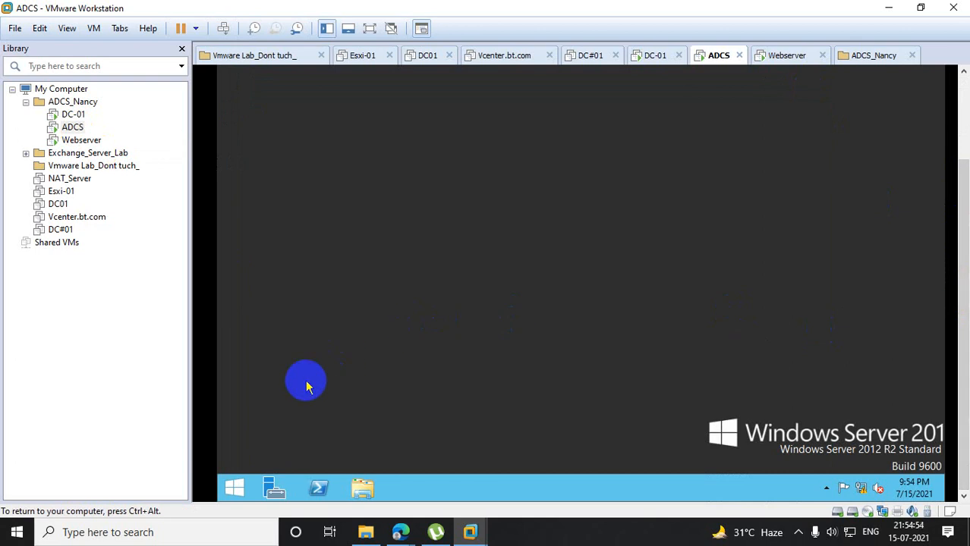
- Sign the current user out of ADCS by running the command logoff
{"action": "right_click", "coordinate": [237, 487]}
{"action": "left_click", "coordinate": [292, 439]}
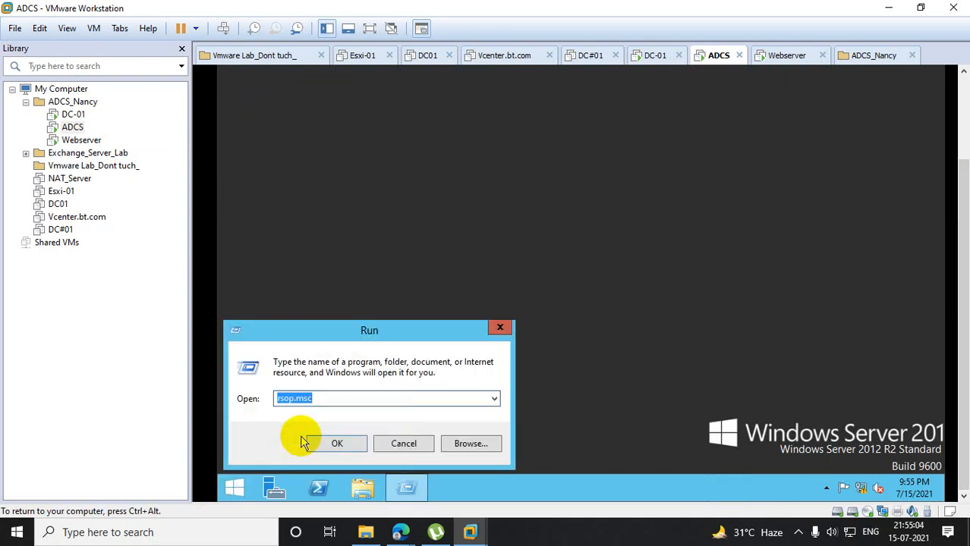
{"action": "type", "text": "logoff"}
{"action": "key", "text": "Return"}
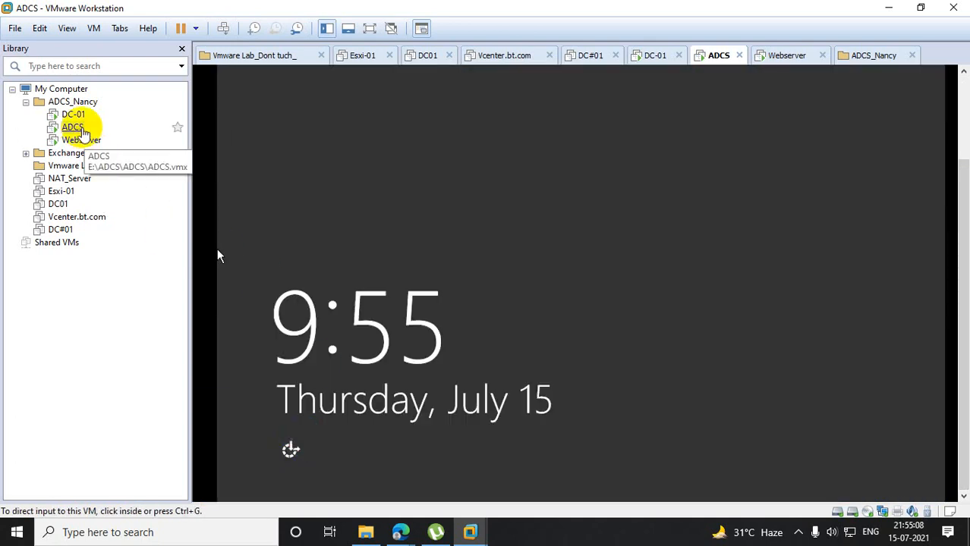
- Bring up the ADCS sign-in screen and choose the domain user who was just signed out
{"action": "right_click", "coordinate": [72, 127]}
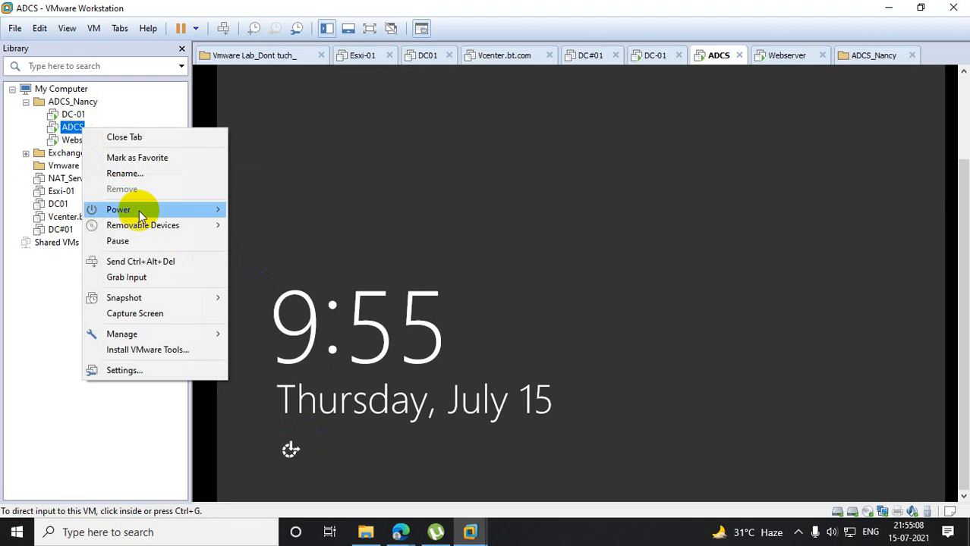
{"action": "left_click", "coordinate": [164, 262]}
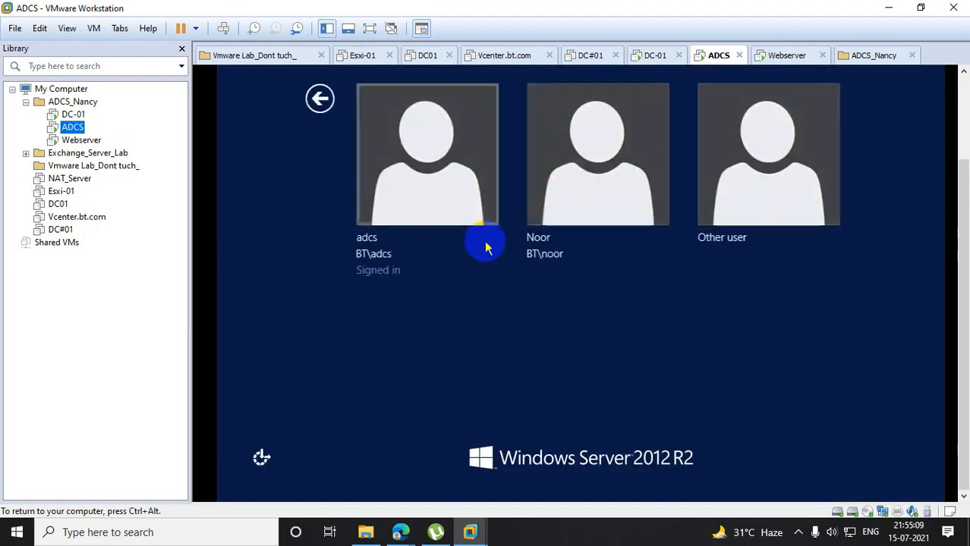
{"action": "left_click", "coordinate": [585, 176]}
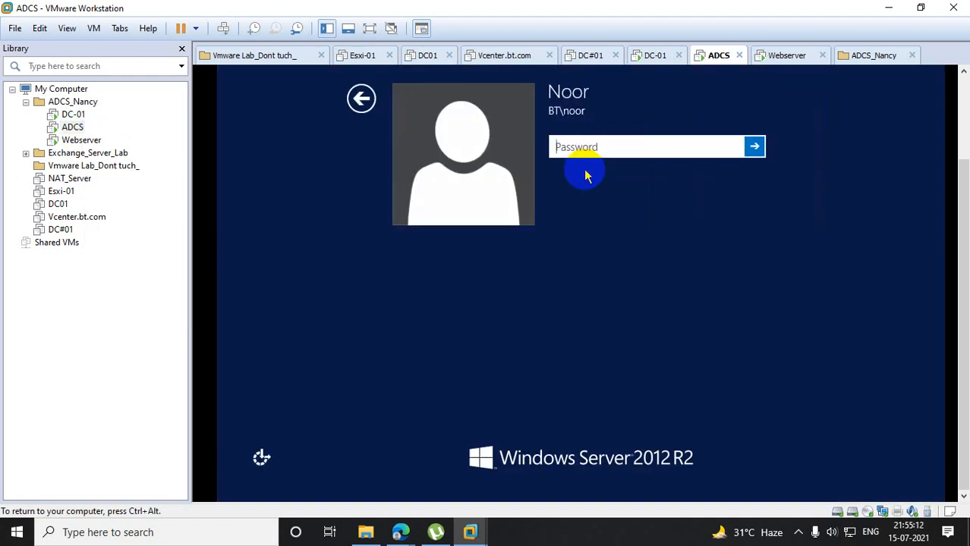
- Try to sign in to ADCS by entering the domain user's account password
{"action": "type", "text": "P"}
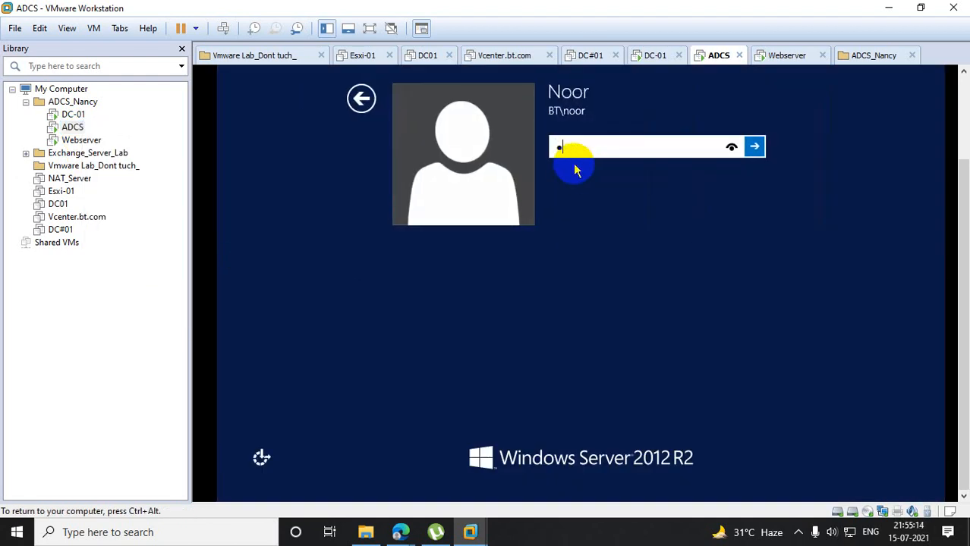
{"action": "type", "text": "assword@123"}
{"action": "key", "text": "Return"}
{"action": "left_click", "coordinate": [575, 179]}
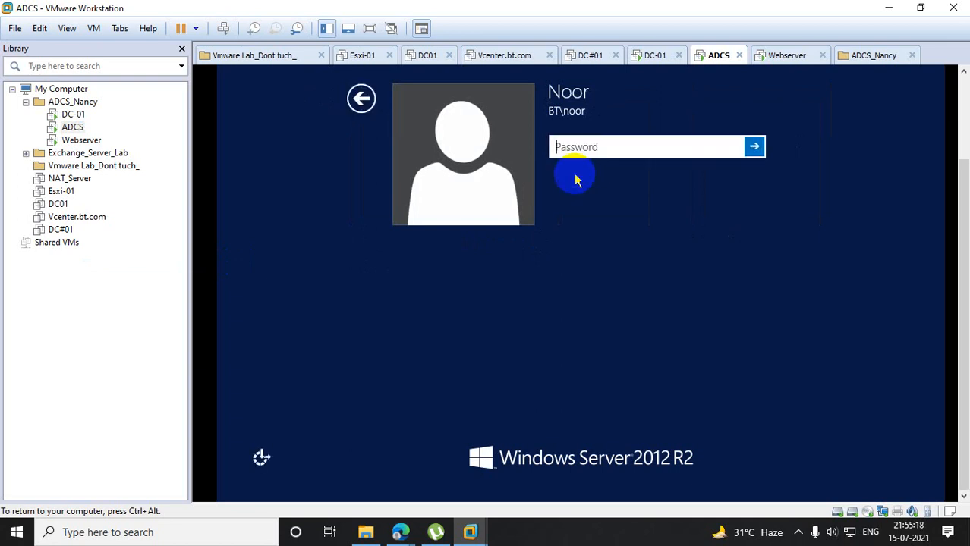
{"action": "type", "text": "*********"}
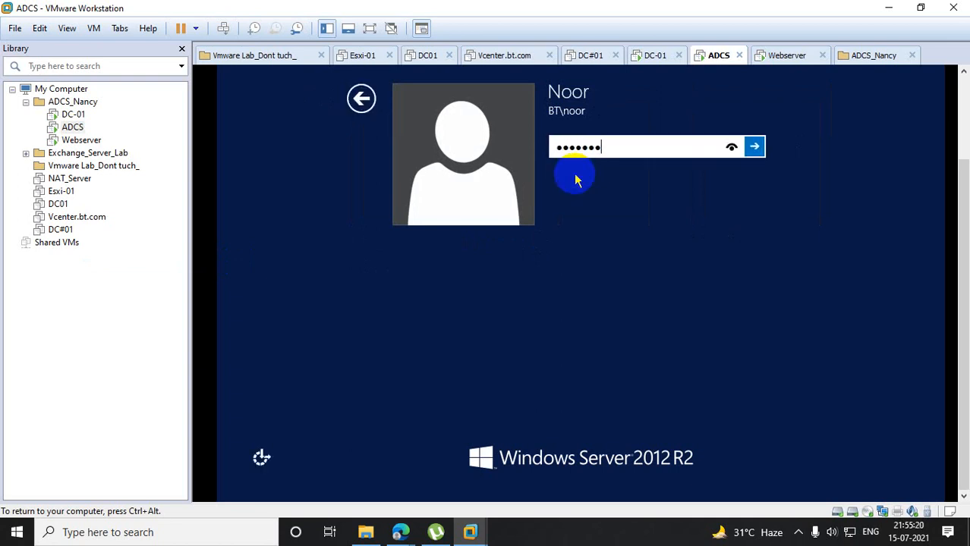
{"action": "type", "text": "***"}
{"action": "key", "text": "Return"}
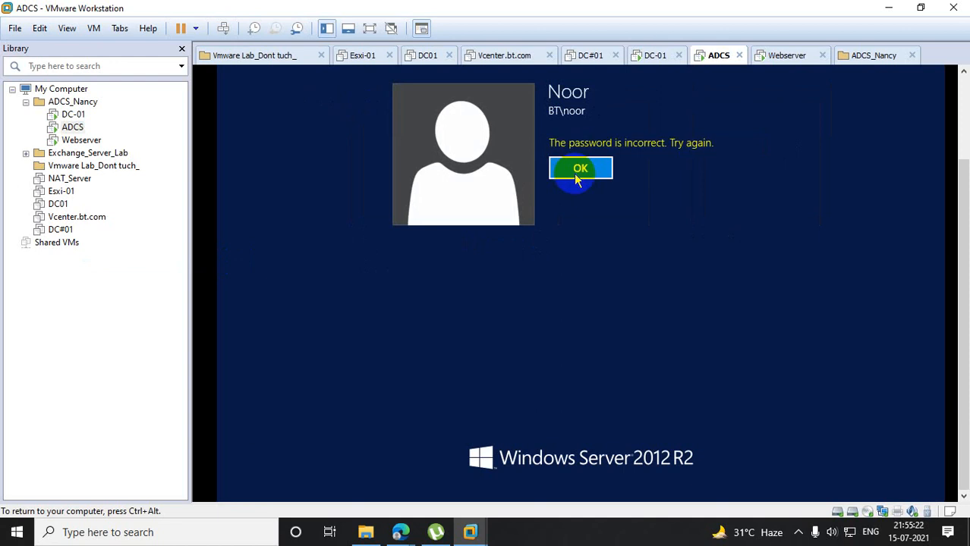
- Dismiss the incorrect-password message and sign in to ADCS with the domain user's account password
{"action": "left_click", "coordinate": [576, 179]}
{"action": "type", "text": "*****"}
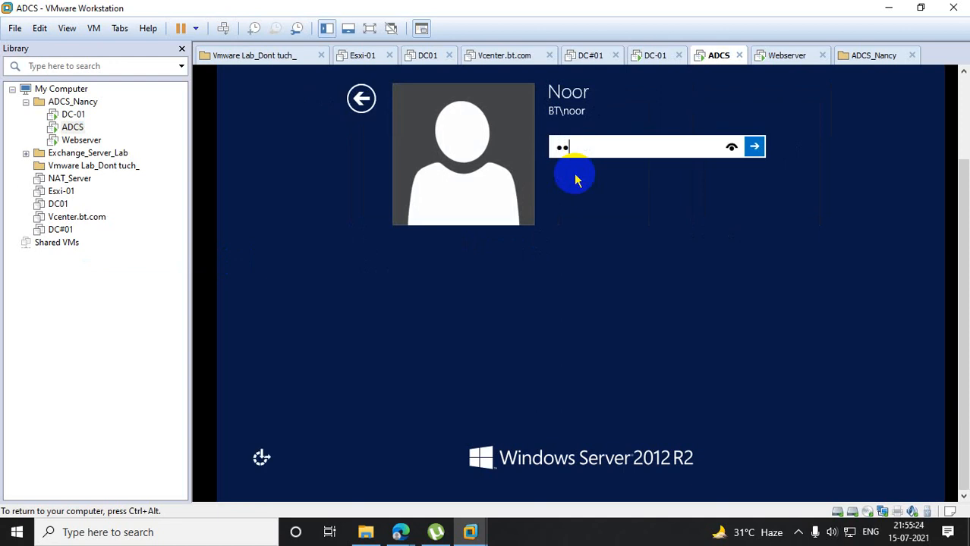
{"action": "type", "text": "*******"}
{"action": "key", "text": "Return"}
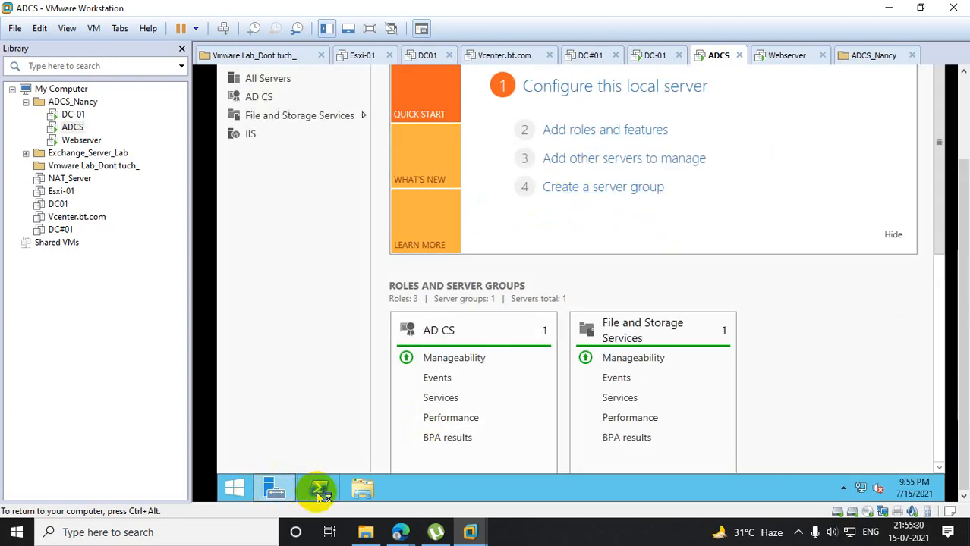
- Open Resultant Set of Policy on ADCS by running rsop.msc
{"action": "right_click", "coordinate": [396, 492]}
{"action": "right_click", "coordinate": [228, 487]}
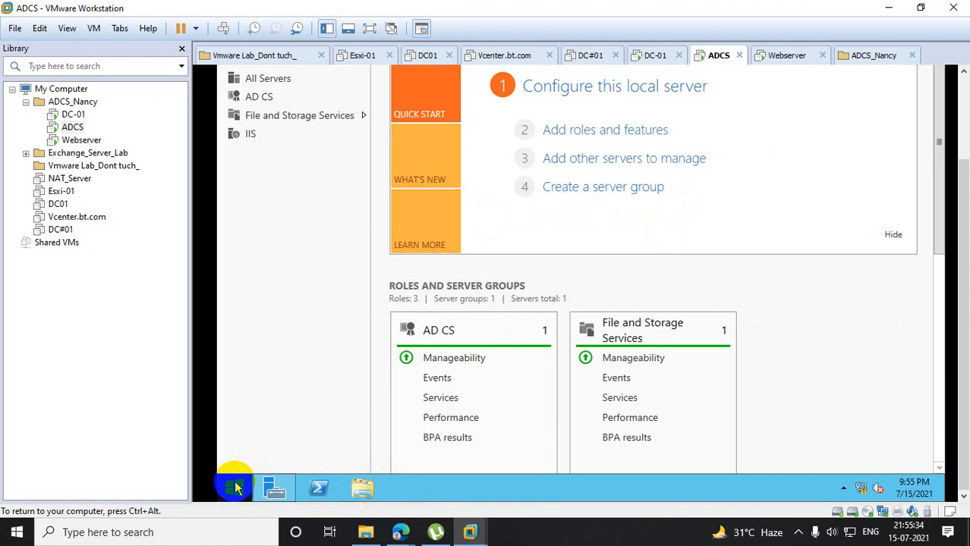
{"action": "right_click", "coordinate": [235, 488]}
{"action": "left_click", "coordinate": [296, 438]}
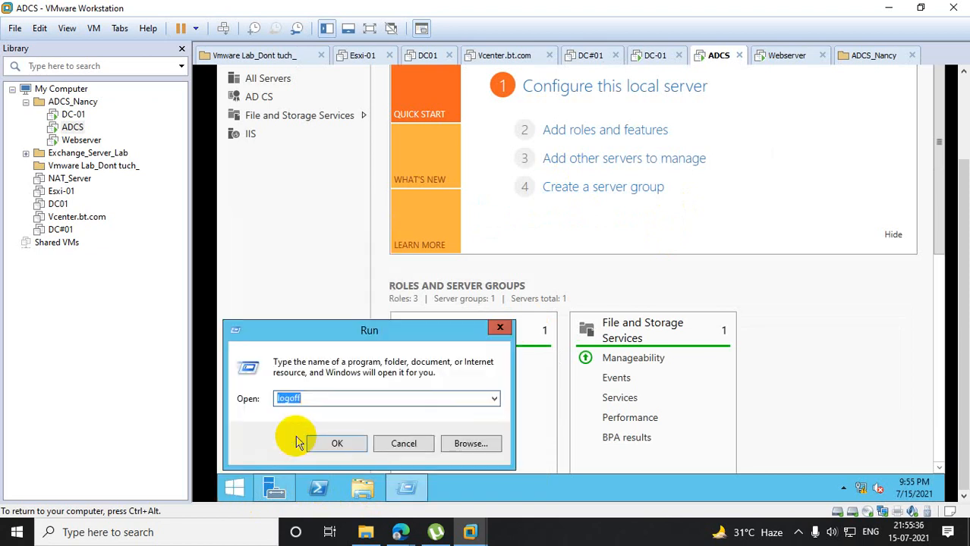
{"action": "type", "text": "rsop"}
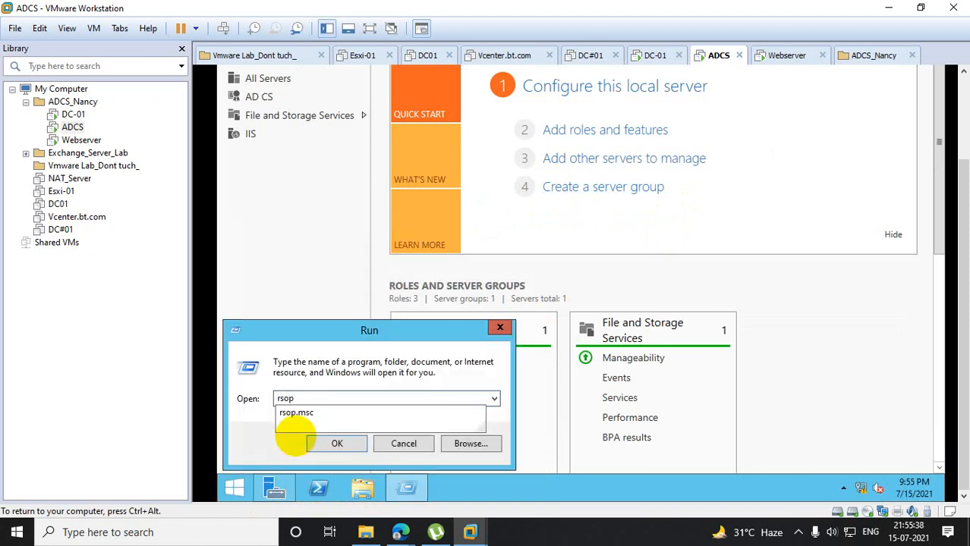
{"action": "key", "text": "Return"}
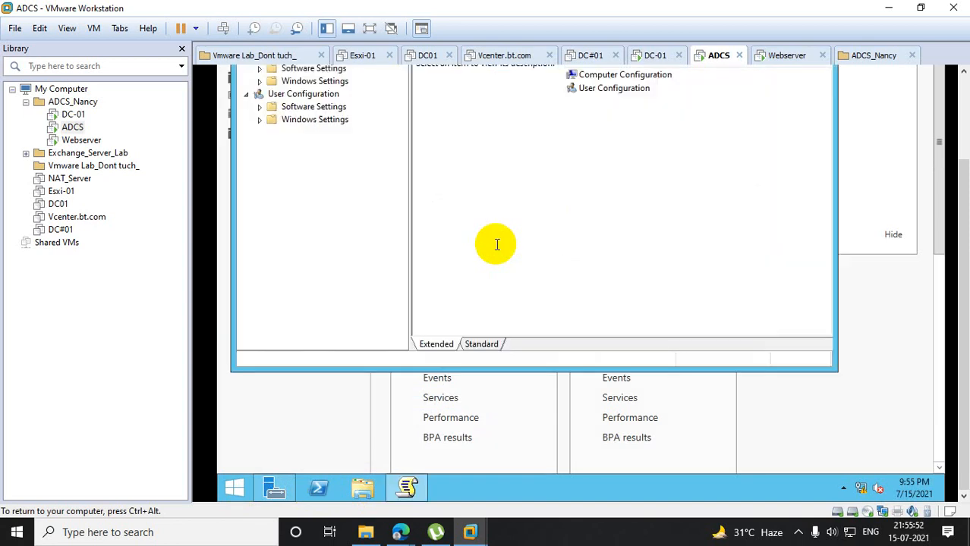
- Examine the Group Policy Objects listed in the User Configuration and Computer Configuration properties on ADCS
{"action": "left_click_drag", "start_coordinate": [963, 240], "coordinate": [961, 166]}
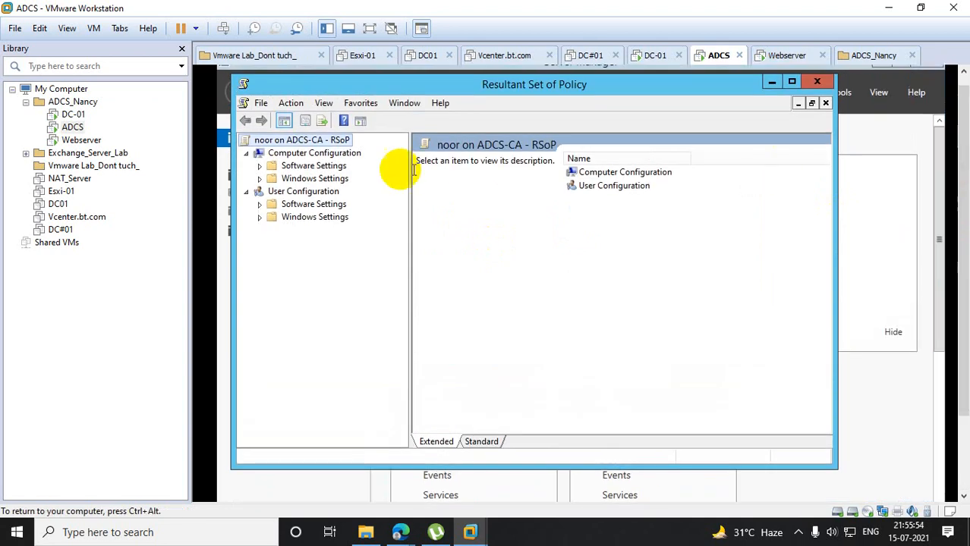
{"action": "left_click", "coordinate": [307, 204]}
{"action": "left_click", "coordinate": [308, 194]}
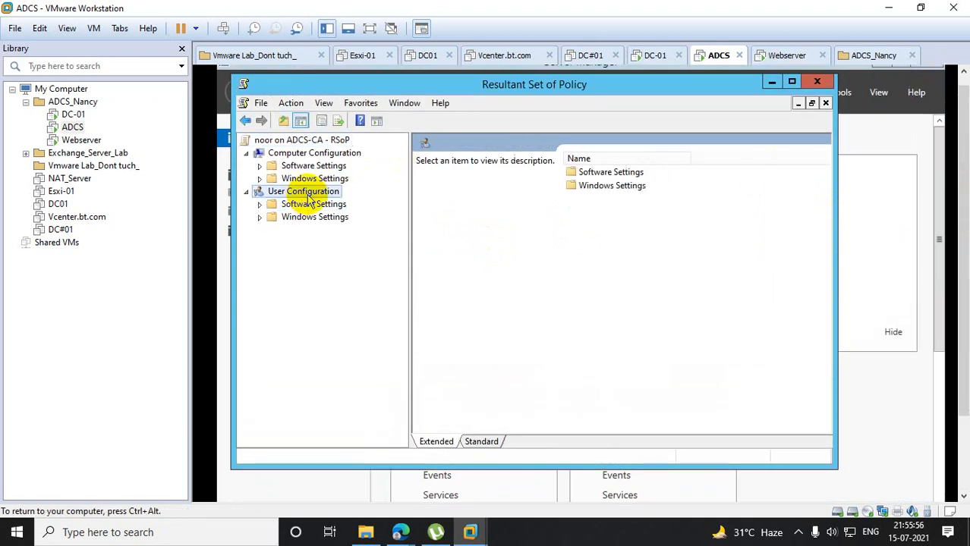
{"action": "right_click", "coordinate": [308, 195]}
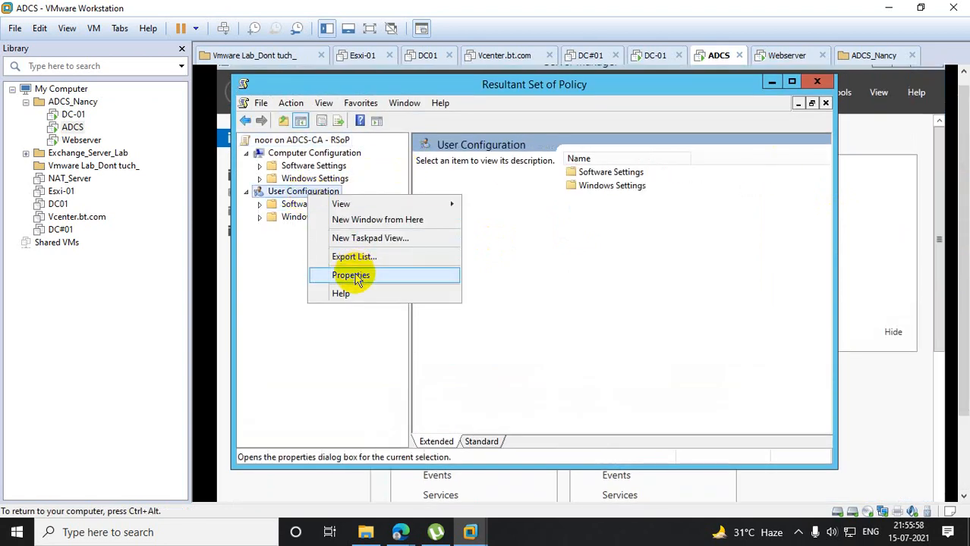
{"action": "left_click", "coordinate": [351, 275]}
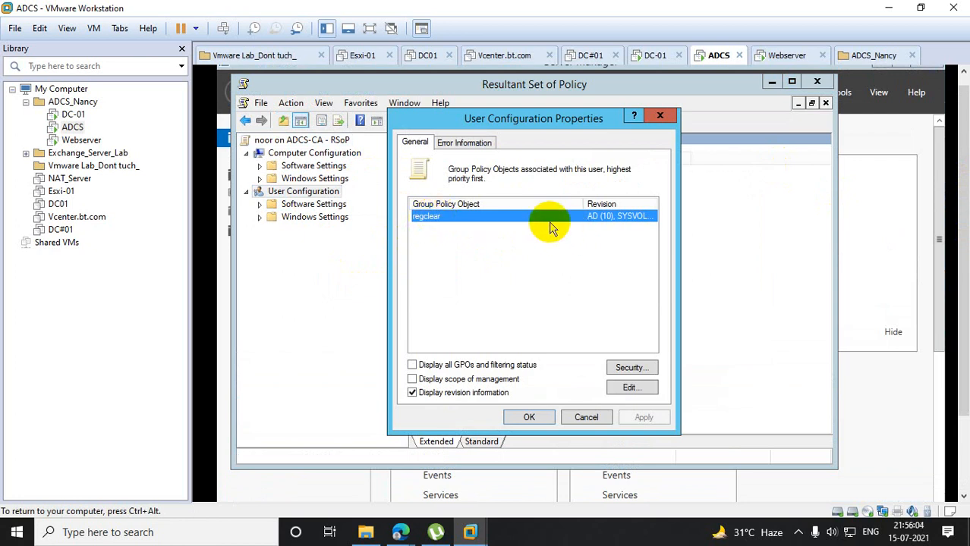
{"action": "left_click", "coordinate": [658, 116]}
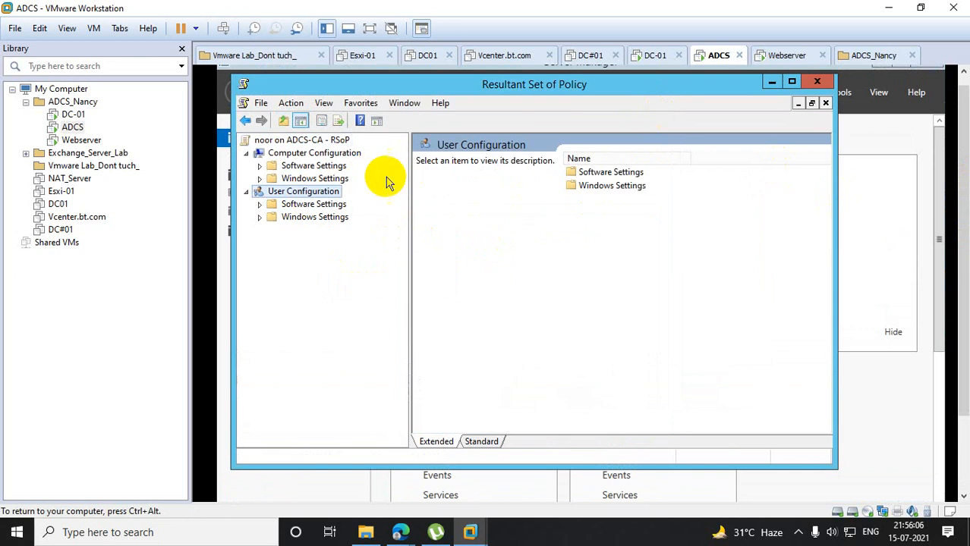
{"action": "right_click", "coordinate": [310, 155]}
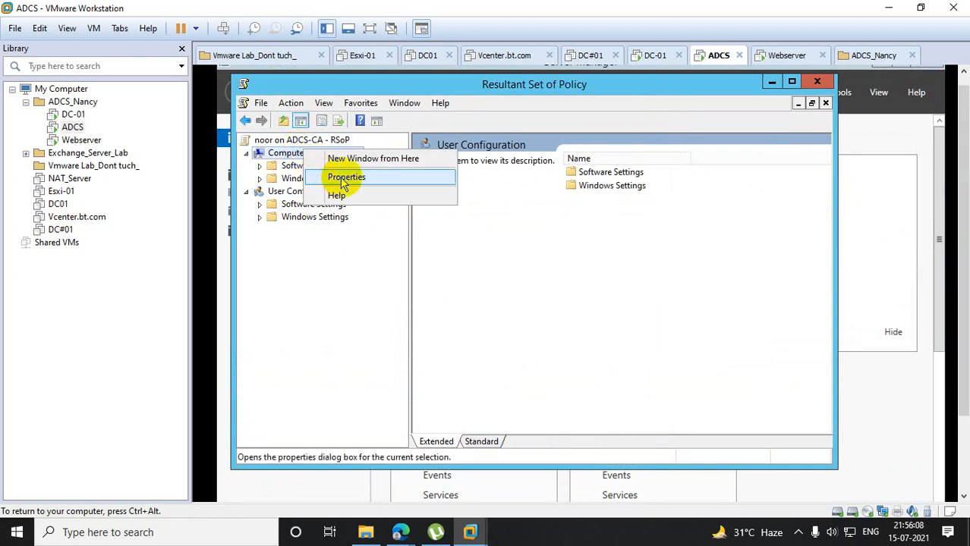
{"action": "left_click", "coordinate": [342, 177]}
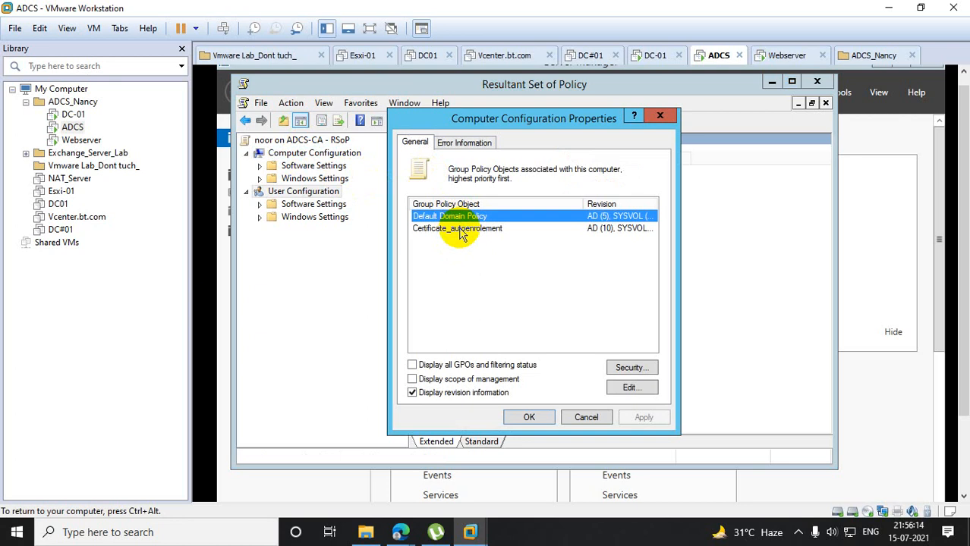
- Switch to DC-01, closing PowerShell there, and select the lkorg organizational unit under ukorg in Group Policy Management
{"action": "left_click", "coordinate": [82, 115]}
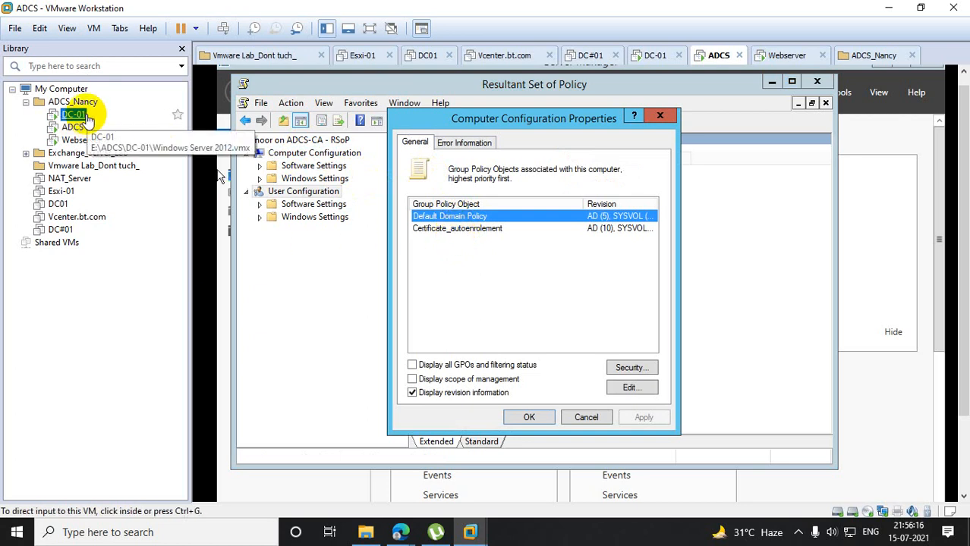
{"action": "left_click", "coordinate": [811, 67]}
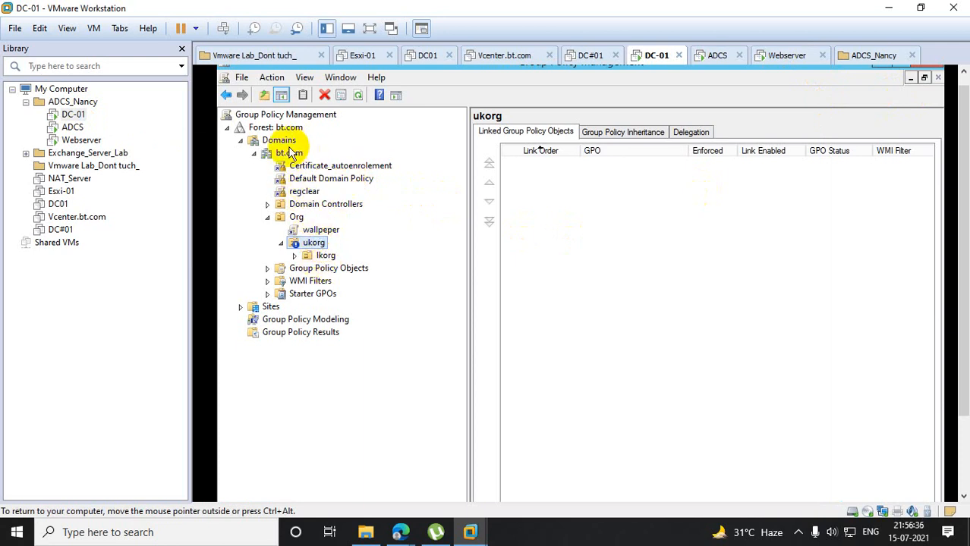
{"action": "left_click", "coordinate": [330, 256]}
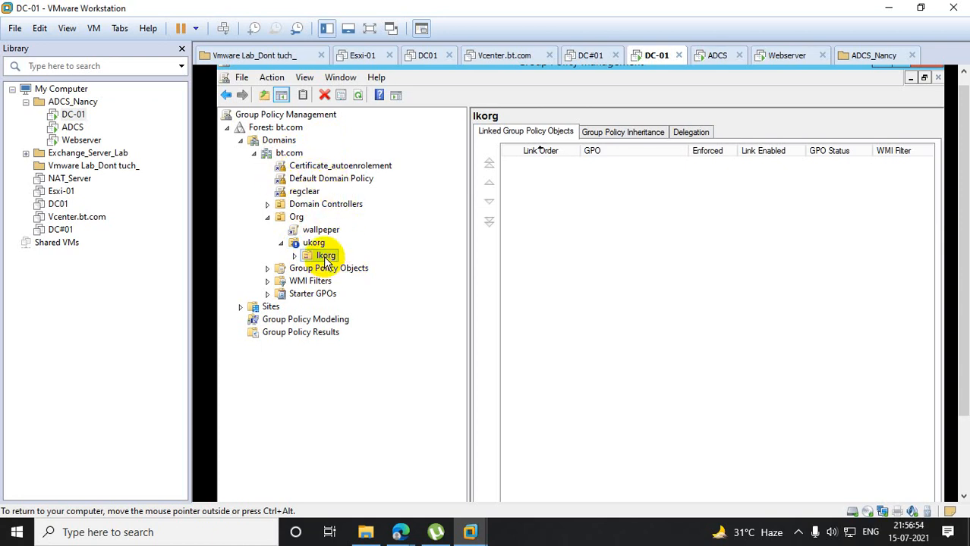
- Switch to the Webserver virtual machine and close Resultant Set of Policy without saving the console settings
{"action": "left_click", "coordinate": [81, 141]}
{"action": "left_click", "coordinate": [639, 119]}
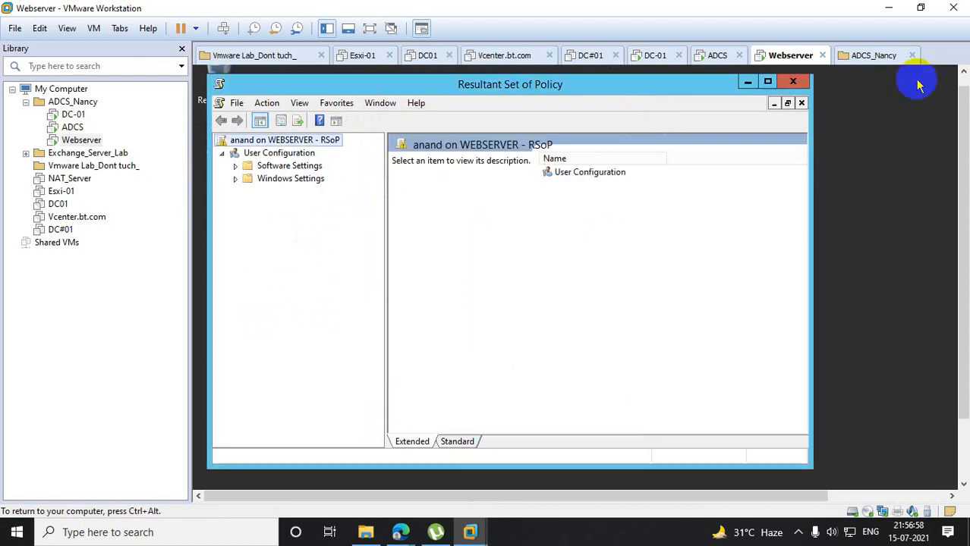
{"action": "left_click", "coordinate": [793, 81]}
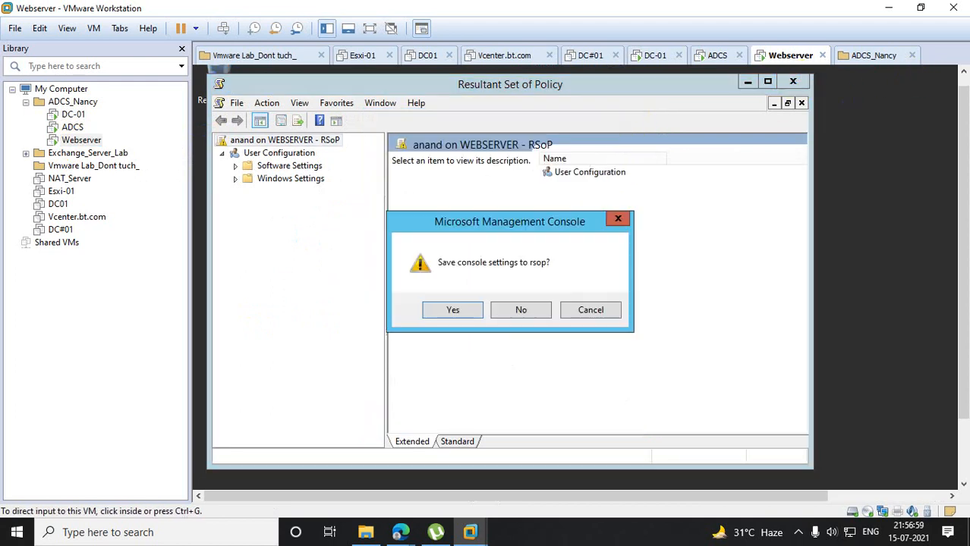
{"action": "left_click", "coordinate": [521, 311]}
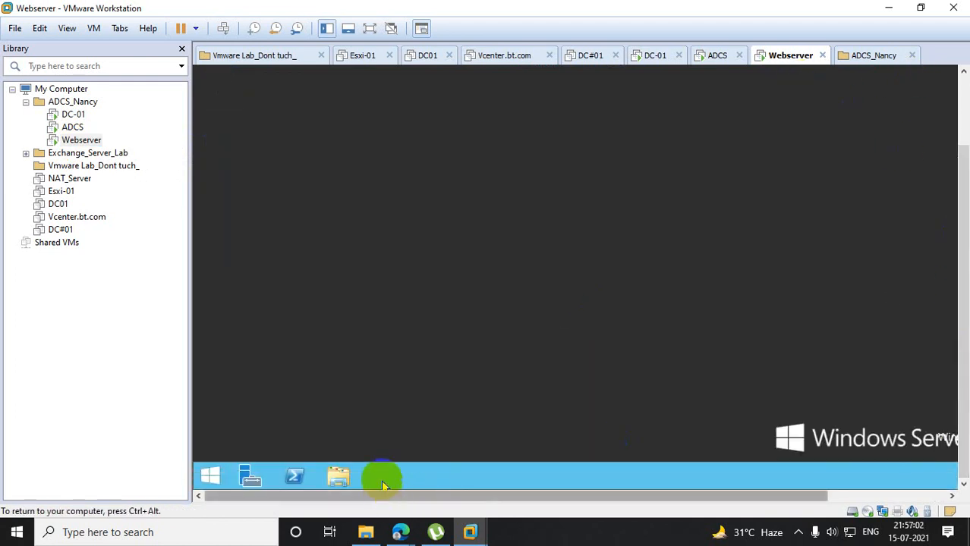
- Sign out of the current session on Webserver by running logoff
{"action": "right_click", "coordinate": [213, 475]}
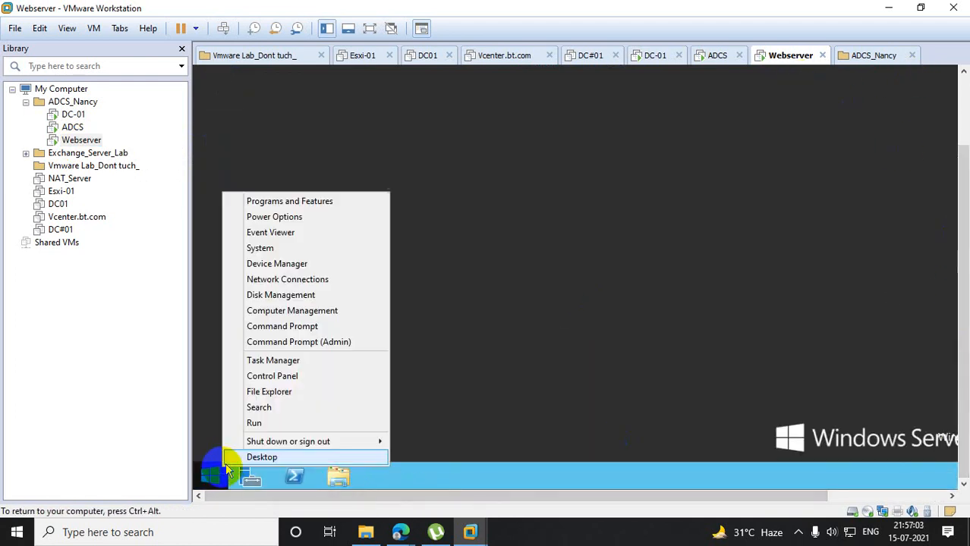
{"action": "left_click", "coordinate": [259, 425]}
{"action": "type", "text": "logo"}
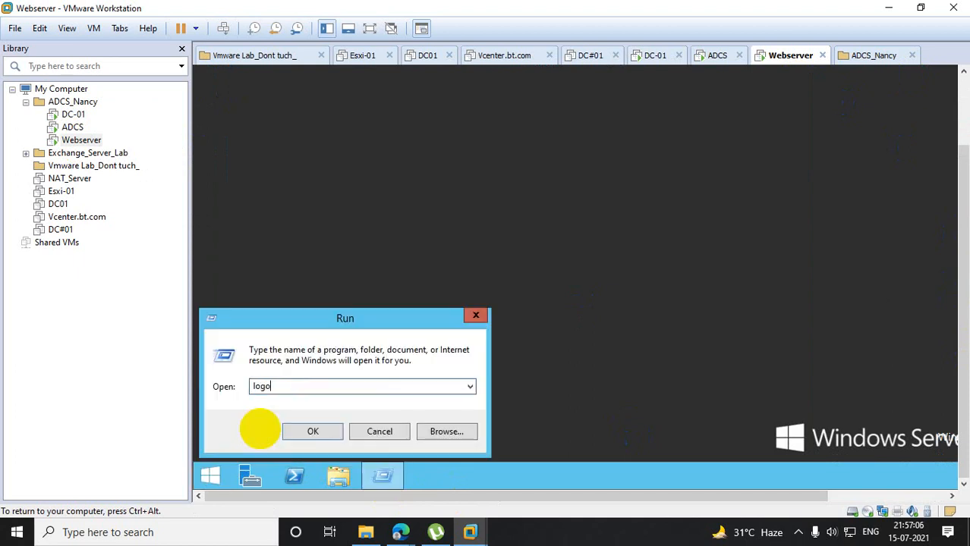
{"action": "type", "text": "ff"}
{"action": "key", "text": "Return"}
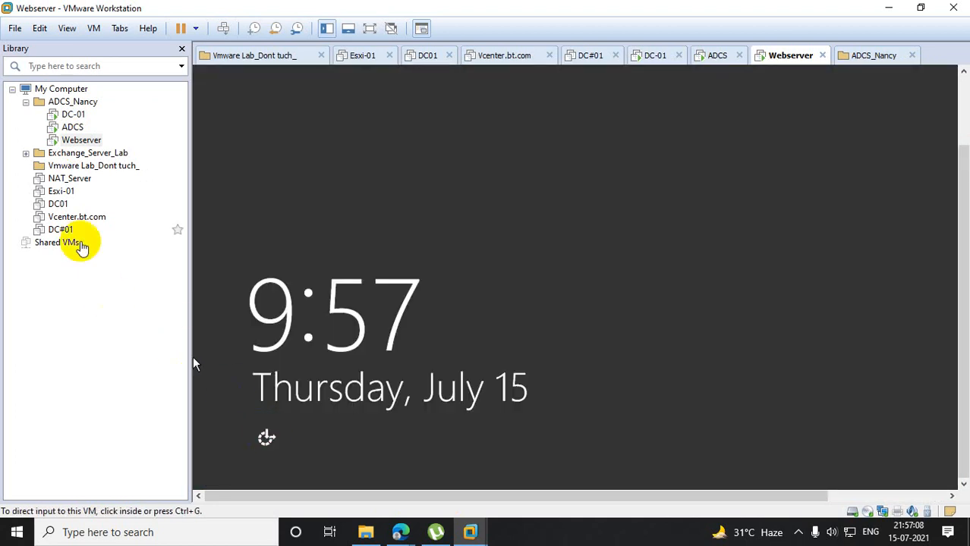
- Bring up the sign-in screen on Webserver and try to sign in with the domain user's account password
{"action": "right_click", "coordinate": [81, 141]}
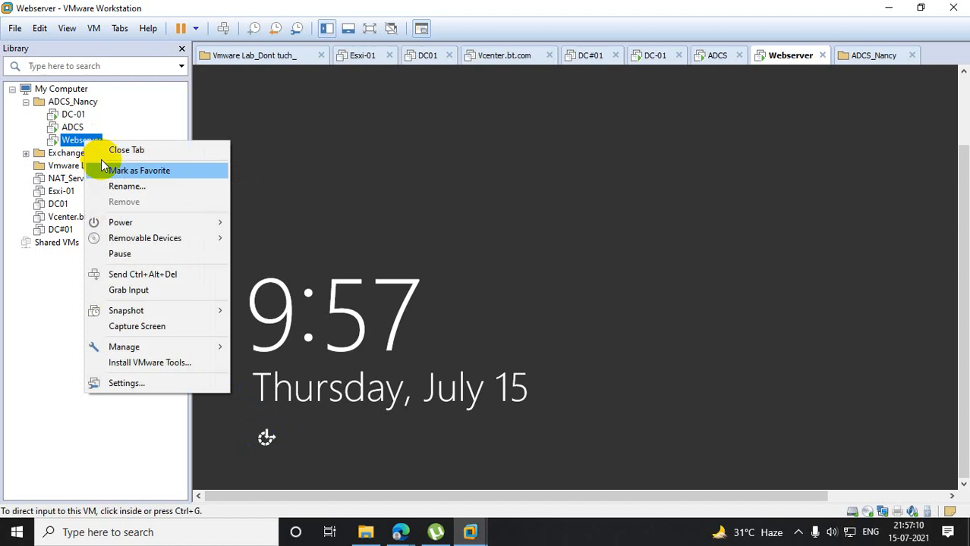
{"action": "left_click", "coordinate": [172, 275]}
{"action": "left_click", "coordinate": [714, 185]}
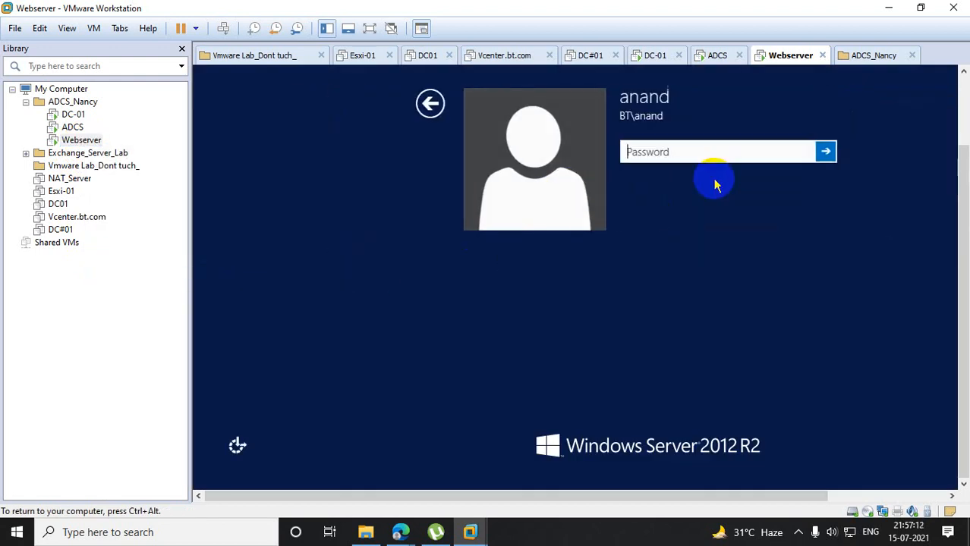
{"action": "type", "text": "••••••••"}
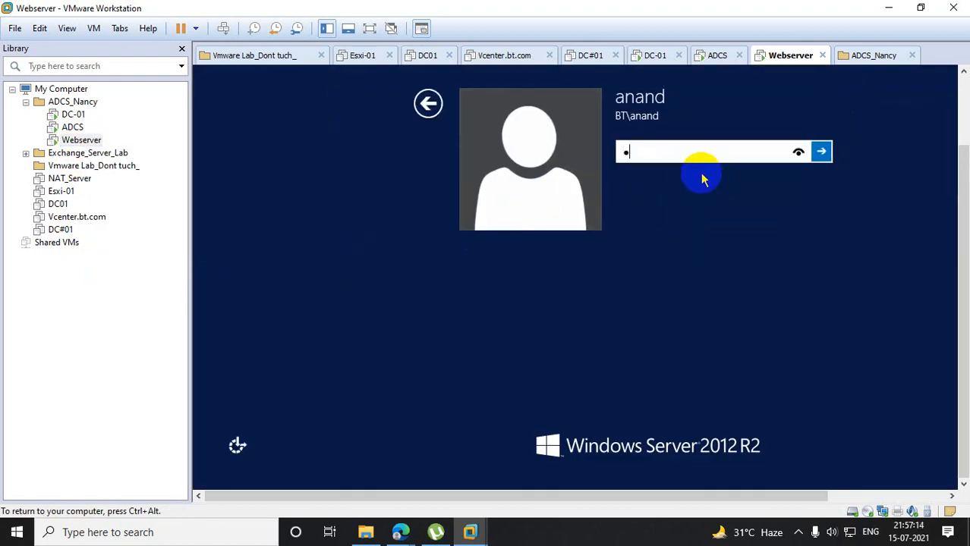
{"action": "type", "text": "••••"}
{"action": "key", "text": "Return"}
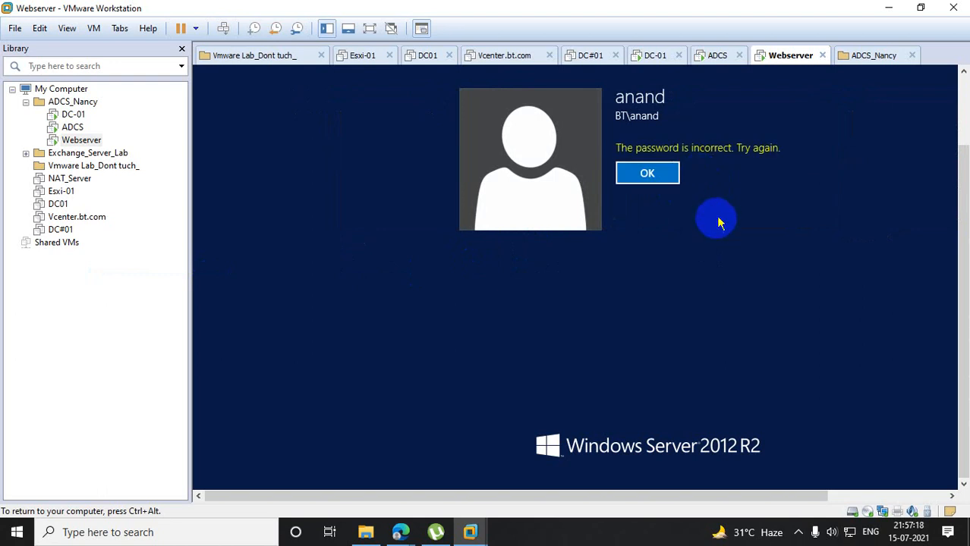
- Dismiss the incorrect-password message and sign in to Webserver with the domain user's account password
{"action": "left_click", "coordinate": [663, 180]}
{"action": "type", "text": "•••••••••"}
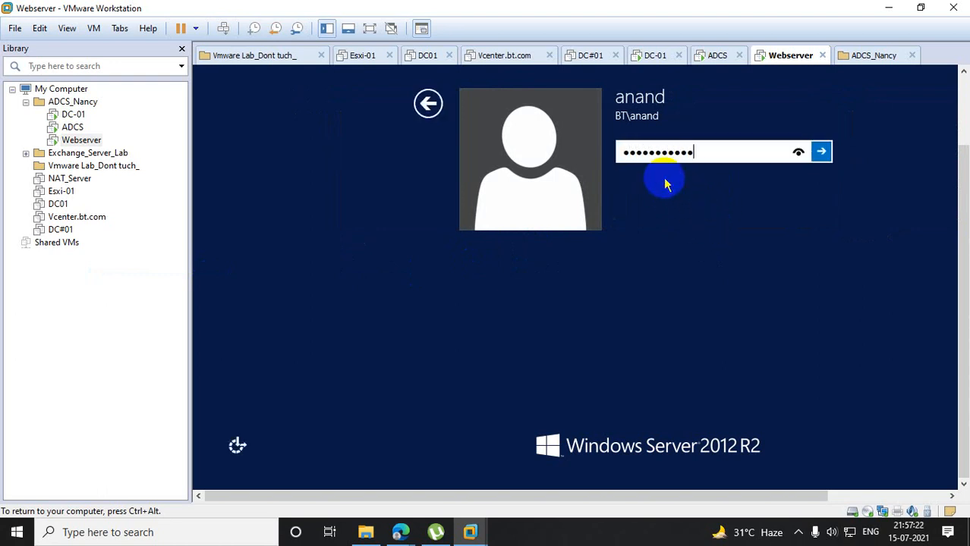
{"action": "type", "text": "•"}
{"action": "key", "text": "Return"}
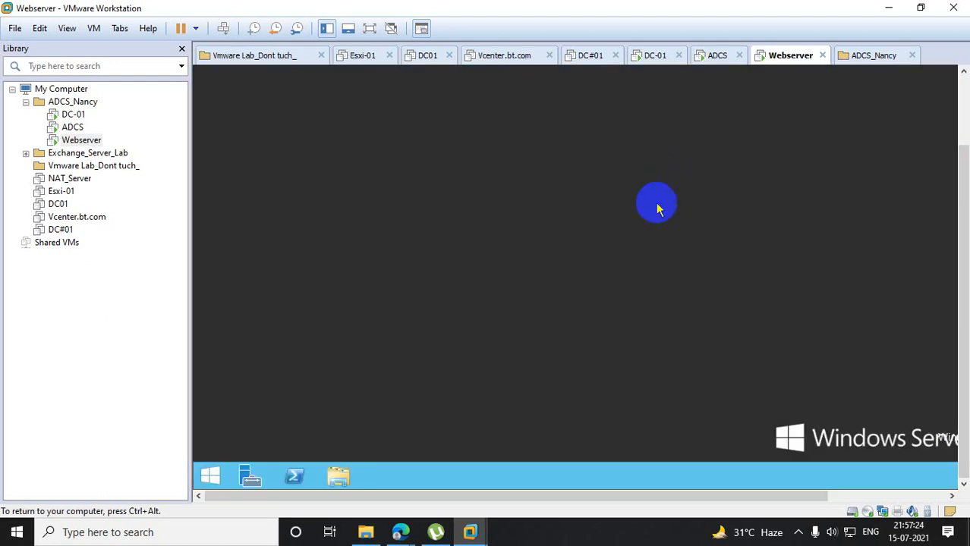
- Open Resultant Set of Policy on Webserver by running rsop.msc and dismiss the Group Policy error
{"action": "right_click", "coordinate": [217, 471]}
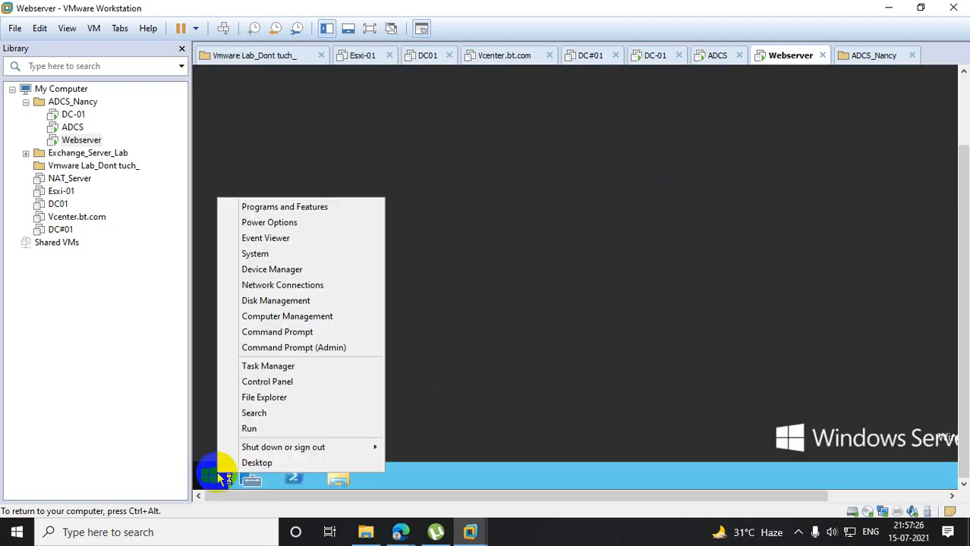
{"action": "left_click", "coordinate": [275, 429]}
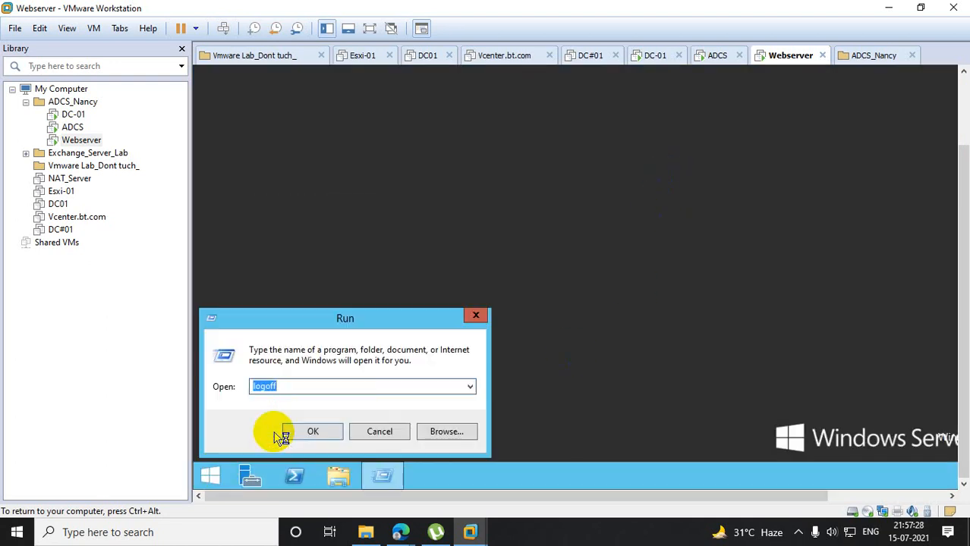
{"action": "type", "text": "rsop.m"}
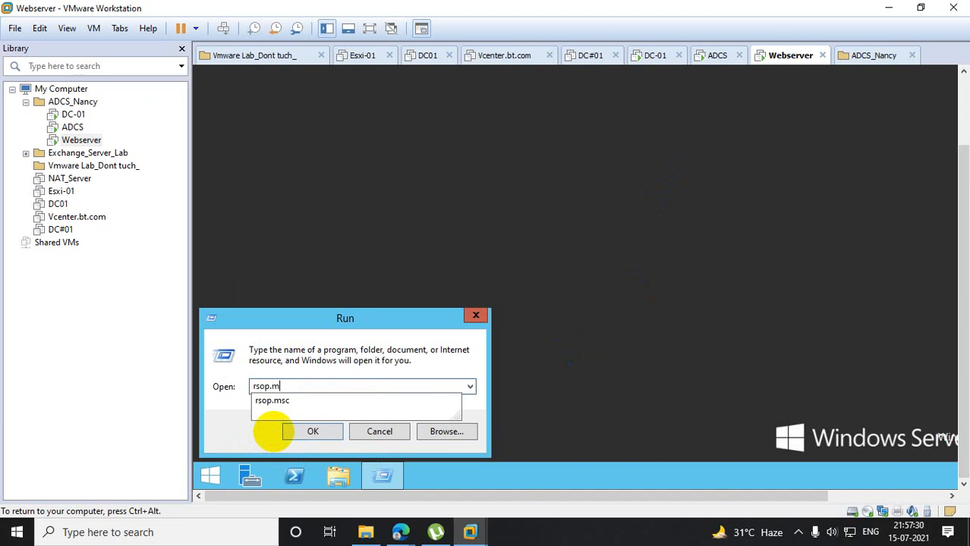
{"action": "type", "text": "sc"}
{"action": "key", "text": "Return"}
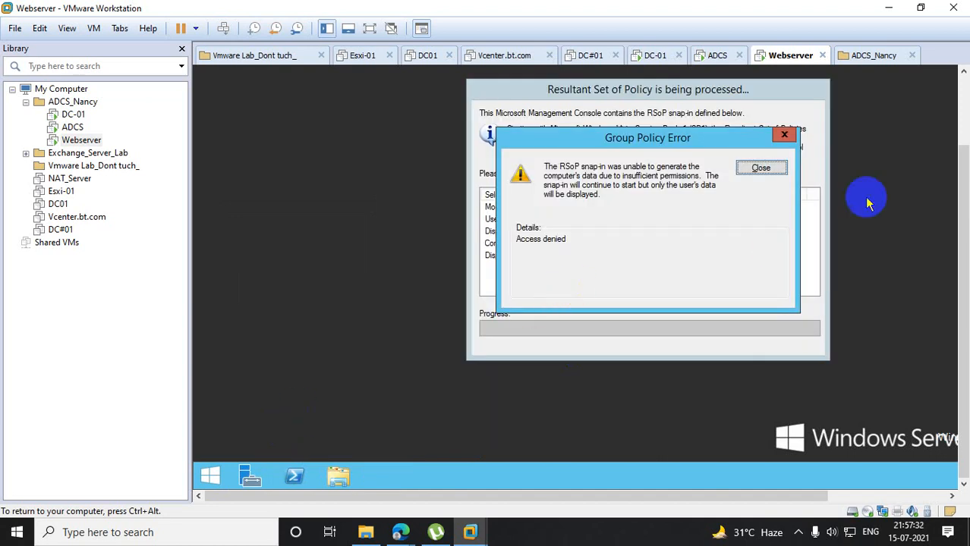
{"action": "left_click", "coordinate": [768, 168]}
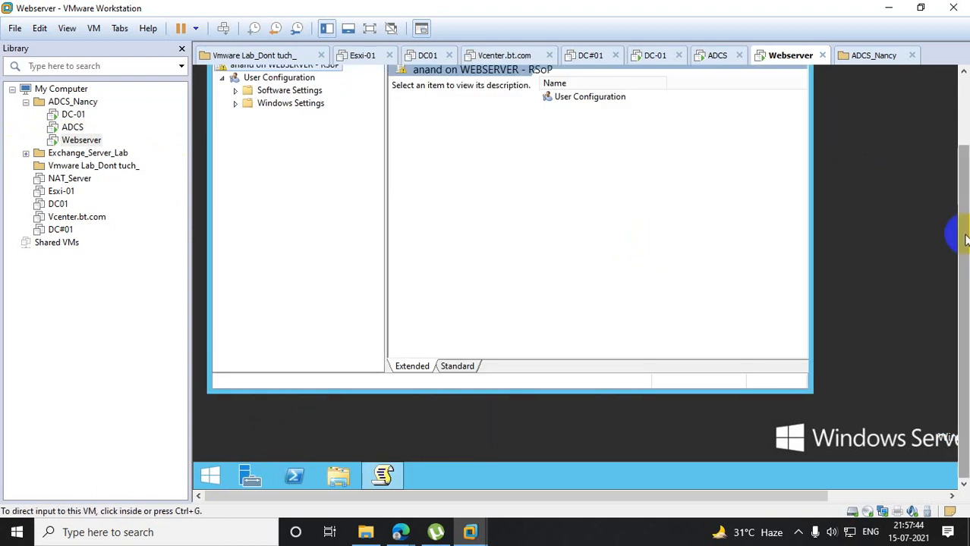
- Examine the Group Policy Objects listed in the User Configuration properties on Webserver
{"action": "left_click_drag", "start_coordinate": [963, 234], "coordinate": [963, 161]}
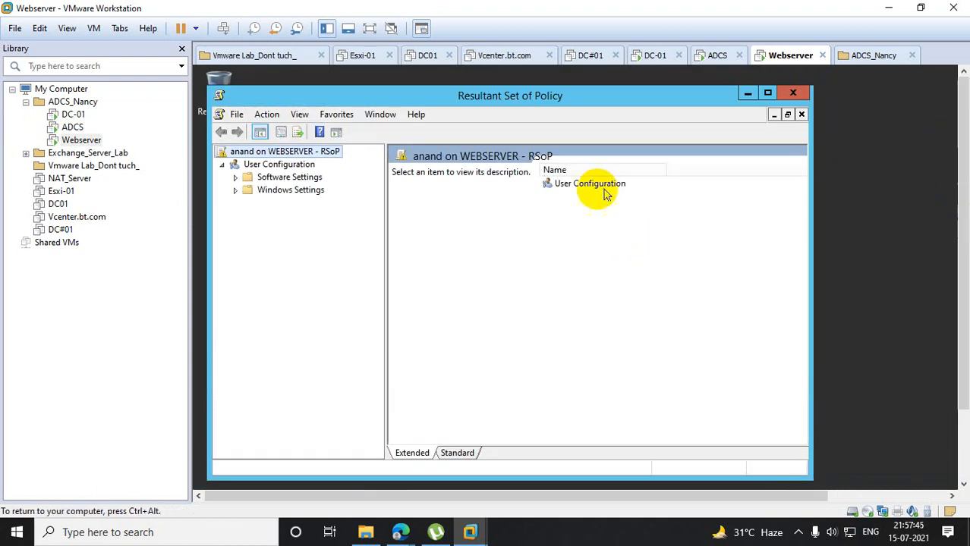
{"action": "right_click", "coordinate": [282, 166]}
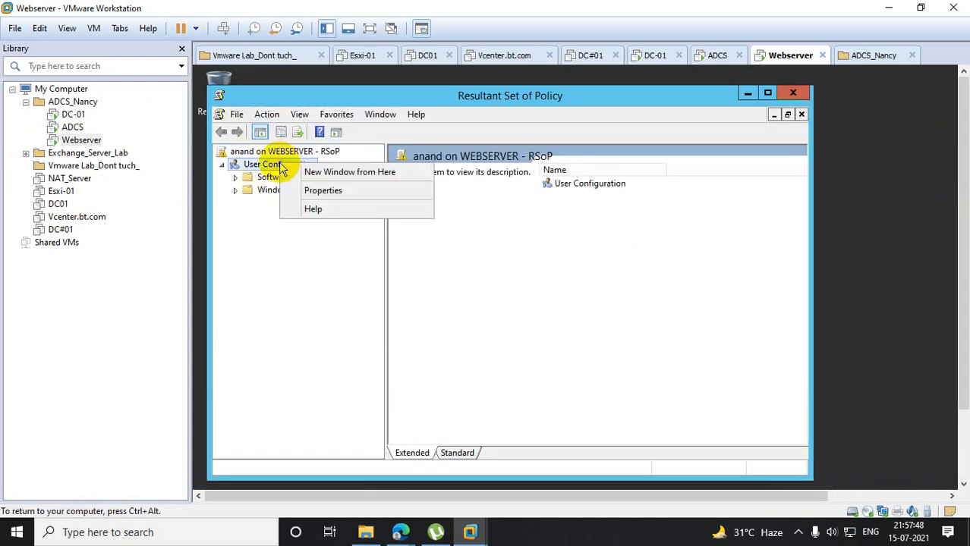
{"action": "left_click", "coordinate": [321, 190]}
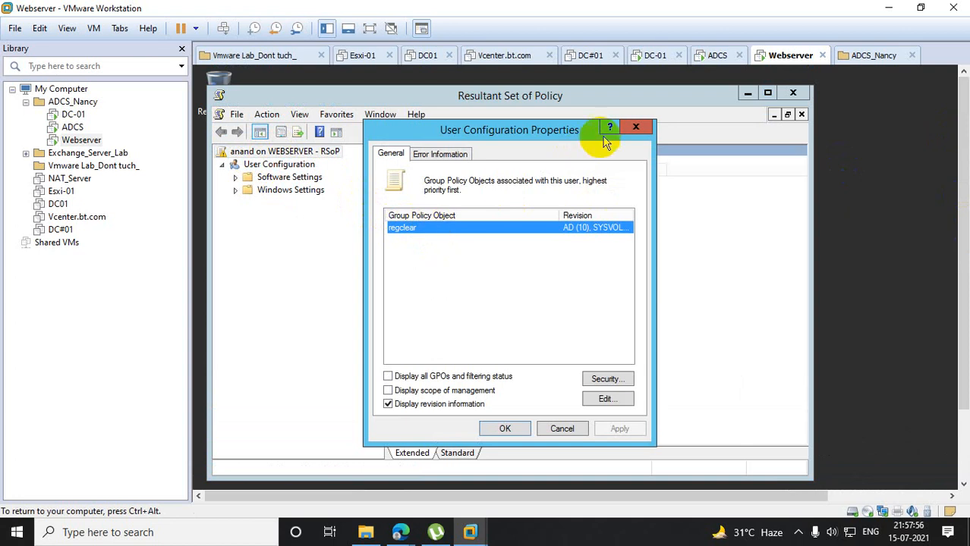
{"action": "left_click", "coordinate": [631, 125]}
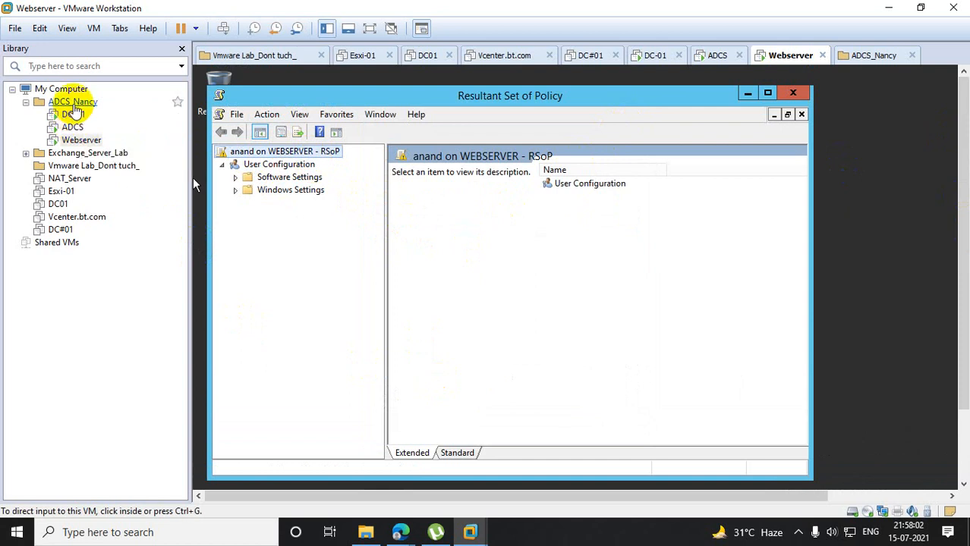
- Switch to DC-01, enforce the wallpeper GPO link under Org, and select the ukorg organizational unit
{"action": "left_click", "coordinate": [73, 118]}
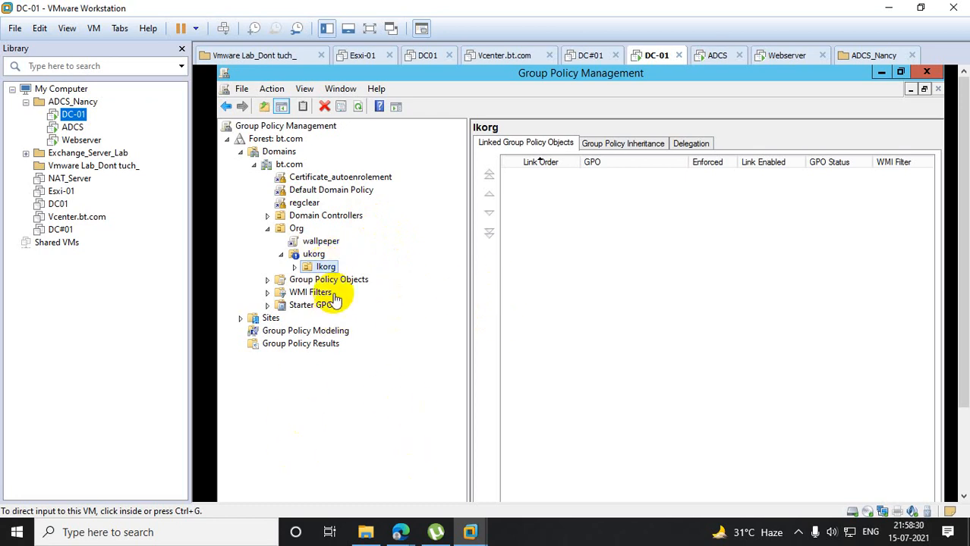
{"action": "left_click", "coordinate": [321, 241]}
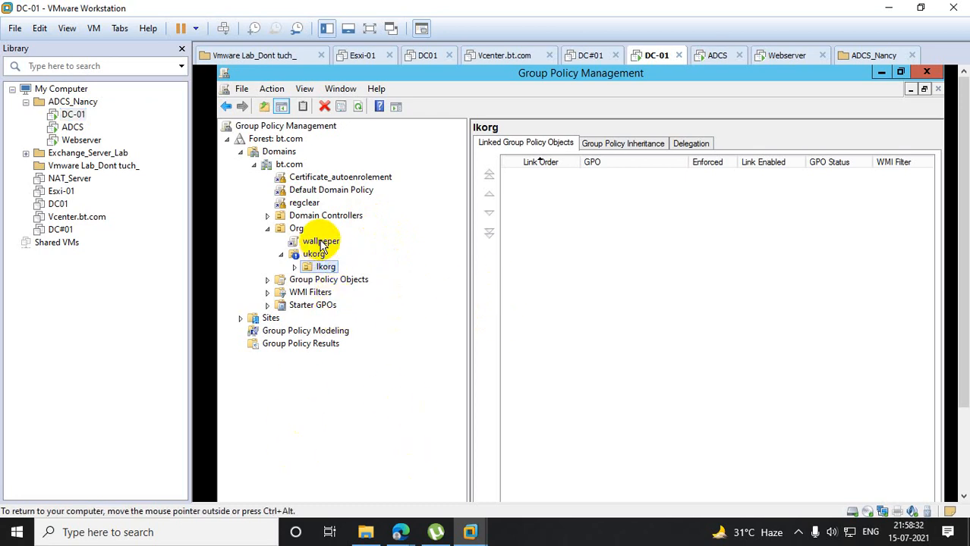
{"action": "right_click", "coordinate": [321, 243]}
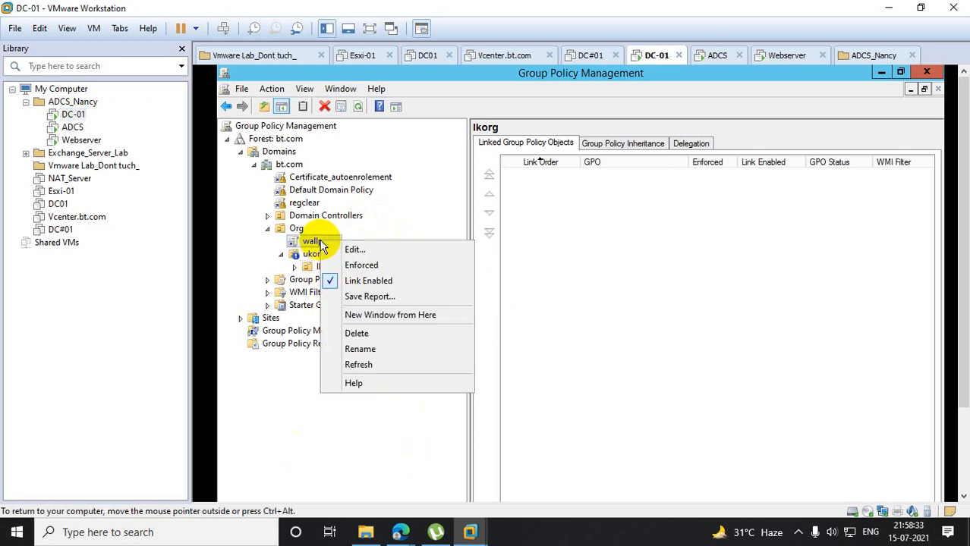
{"action": "left_click", "coordinate": [387, 267]}
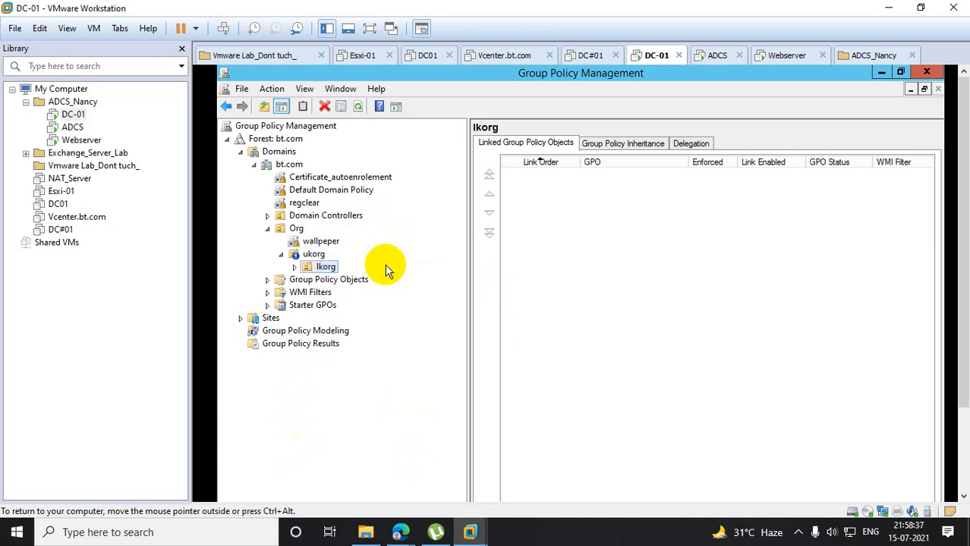
{"action": "left_click", "coordinate": [314, 254]}
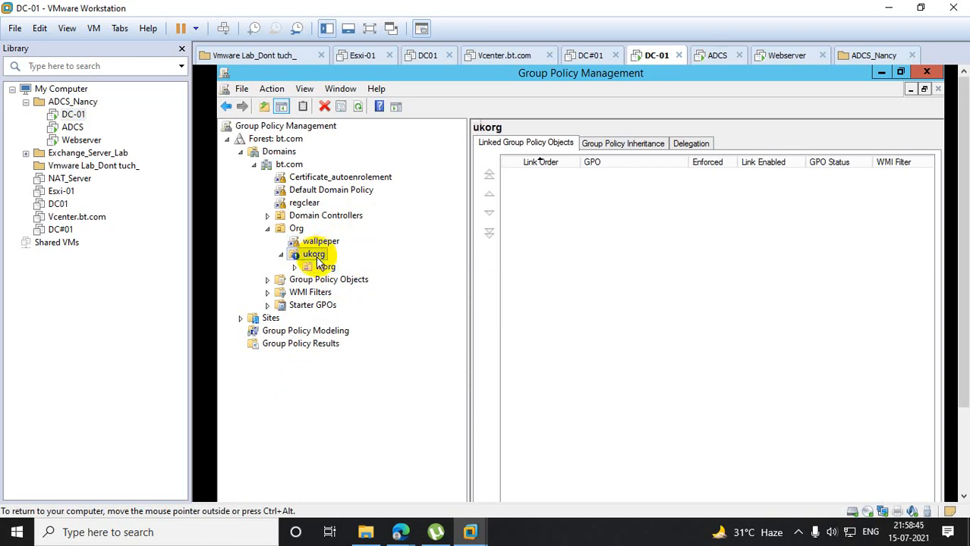
- Return to Webserver and close its Resultant Set of Policy console without saving the settings
{"action": "left_click", "coordinate": [81, 140]}
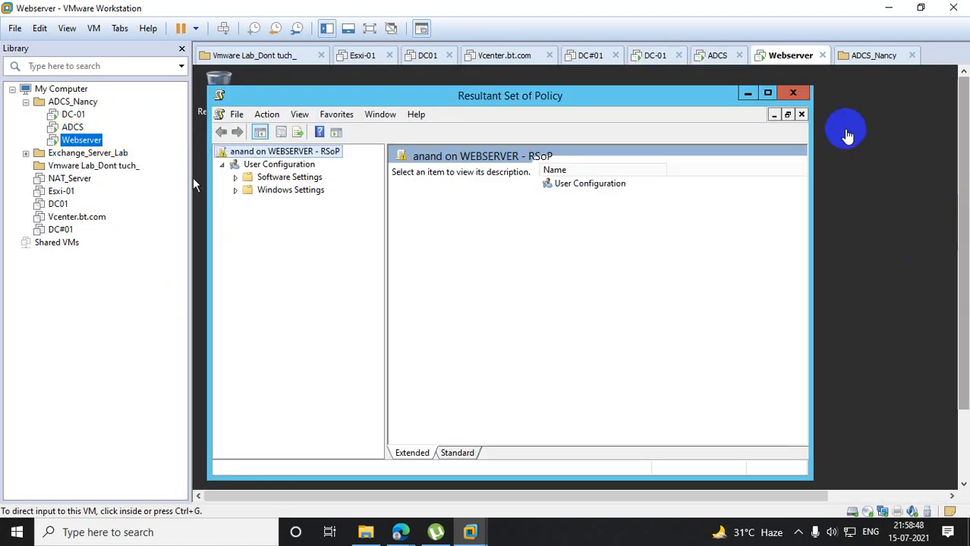
{"action": "left_click", "coordinate": [793, 93]}
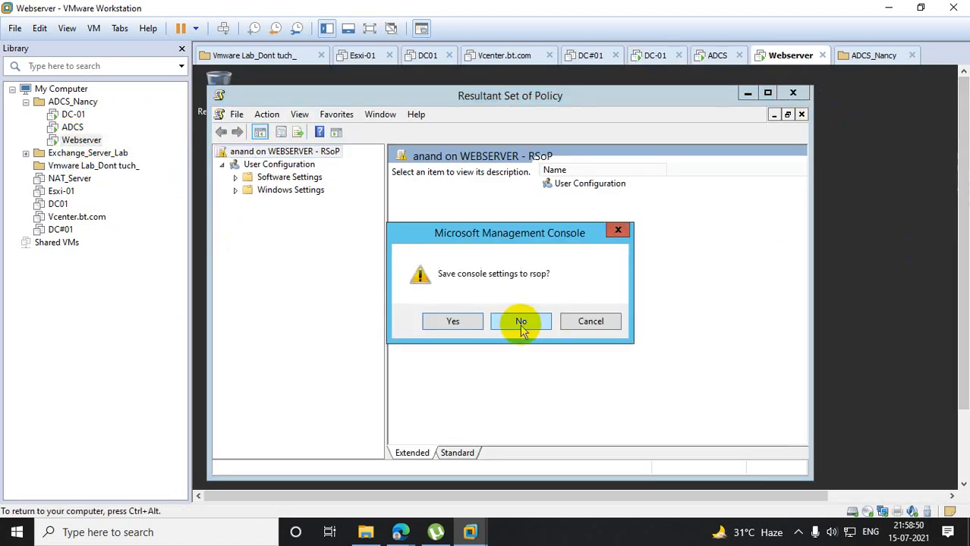
{"action": "left_click", "coordinate": [520, 321]}
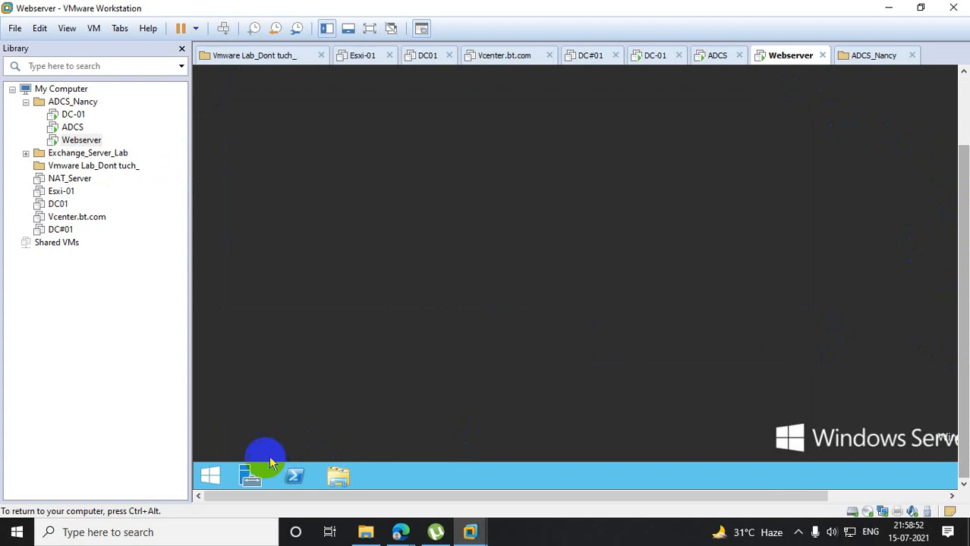
- Run logoff on Webserver to end the domain user's session
{"action": "right_click", "coordinate": [210, 476]}
{"action": "left_click", "coordinate": [279, 440]}
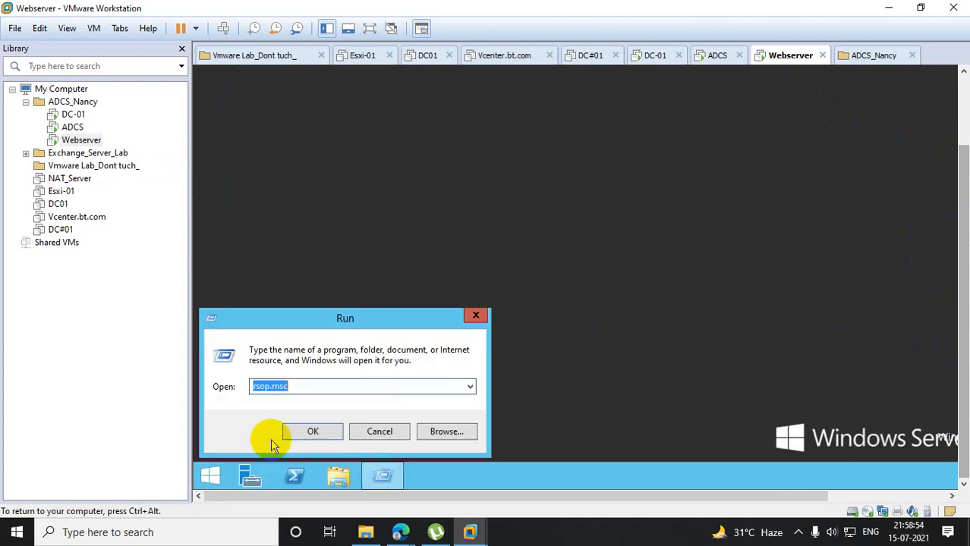
{"action": "type", "text": "log"}
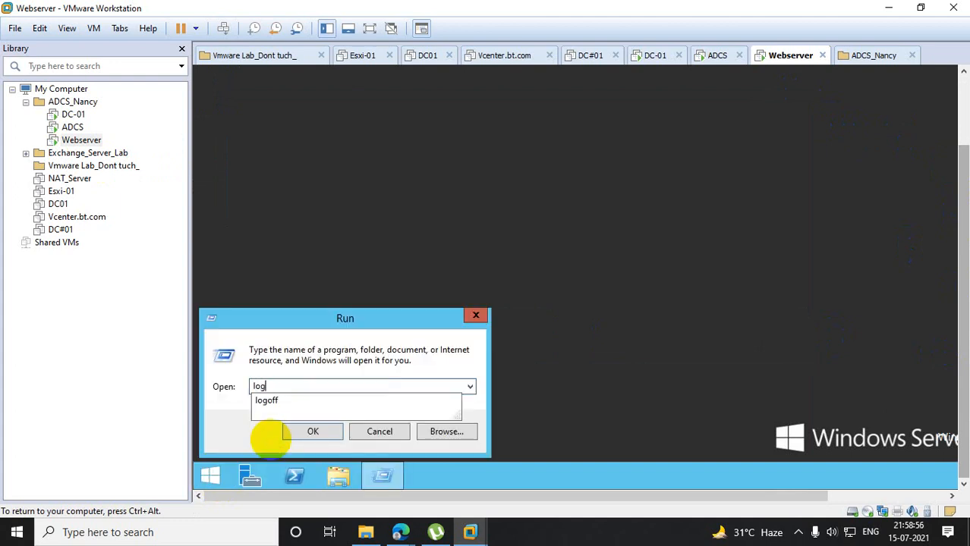
{"action": "type", "text": "off"}
{"action": "left_click", "coordinate": [284, 439]}
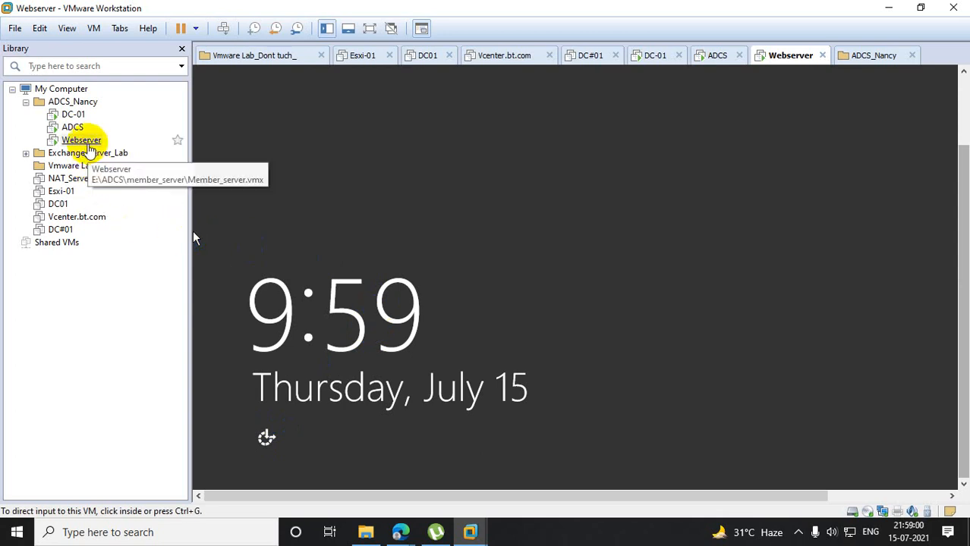
- Sign back in to Webserver as the same domain user, entering the account password, and refresh the desktop
{"action": "right_click", "coordinate": [88, 145]}
{"action": "left_click", "coordinate": [194, 276]}
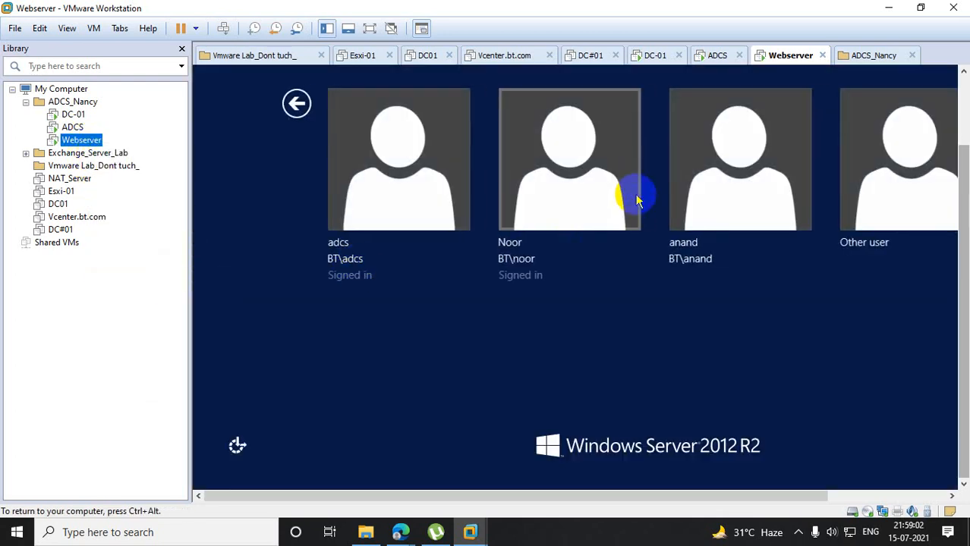
{"action": "left_click", "coordinate": [531, 174]}
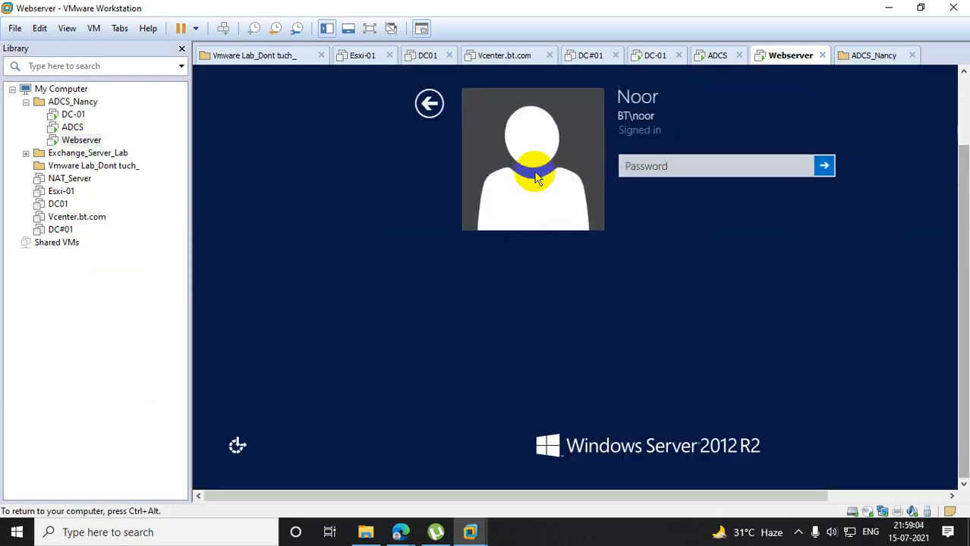
{"action": "type", "text": "****"}
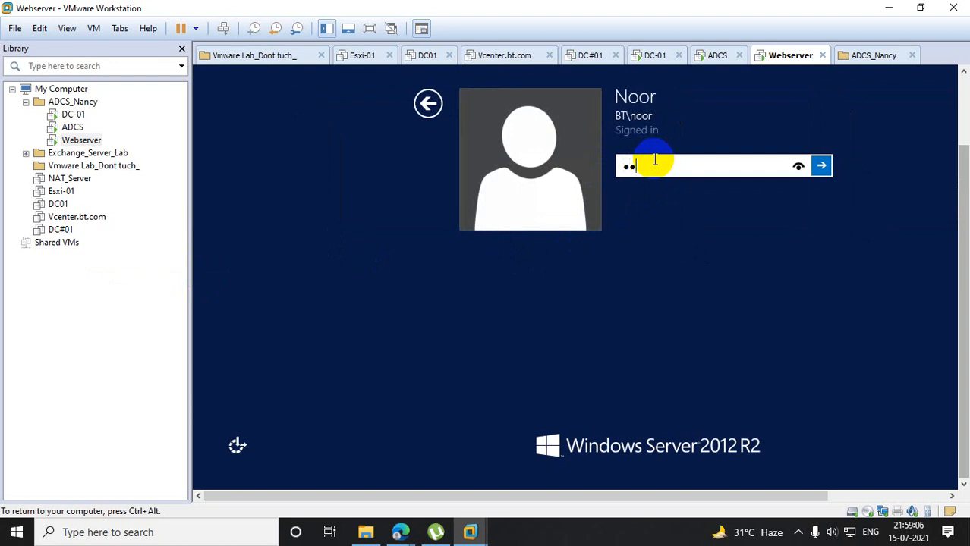
{"action": "key", "text": "BackSpace"}
{"action": "key", "text": "BackSpace"}
{"action": "key", "text": "BackSpace"}
{"action": "key", "text": "BackSpace"}
{"action": "type", "text": "****"}
{"action": "key", "text": "BackSpace"}
{"action": "key", "text": "BackSpace"}
{"action": "key", "text": "BackSpace"}
{"action": "key", "text": "BackSpace"}
{"action": "type", "text": "*************"}
{"action": "key", "text": "Return"}
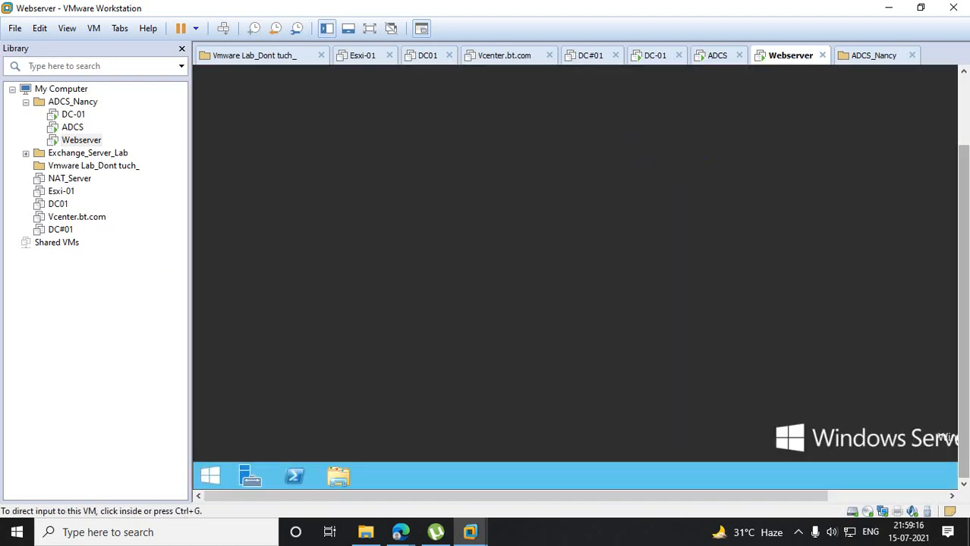
{"action": "right_click", "coordinate": [571, 286]}
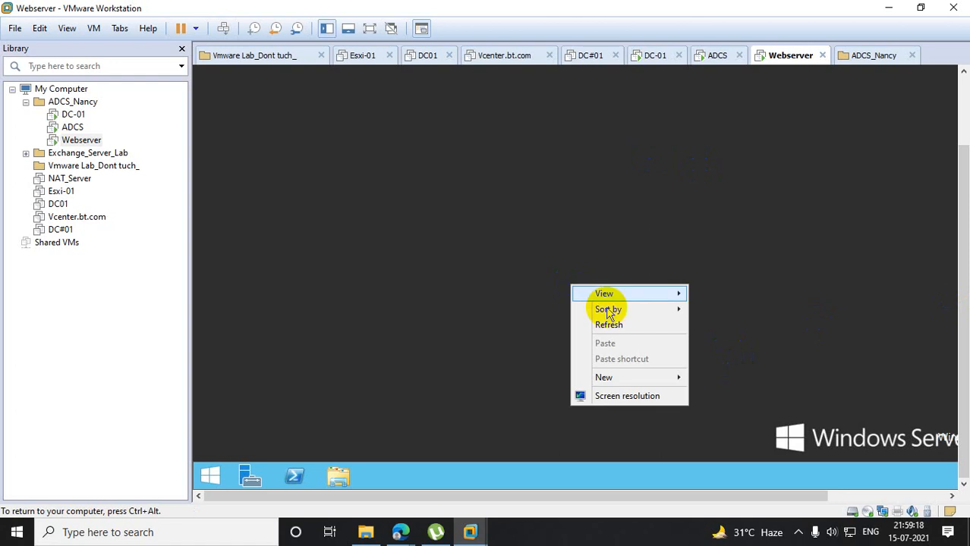
{"action": "left_click", "coordinate": [618, 327]}
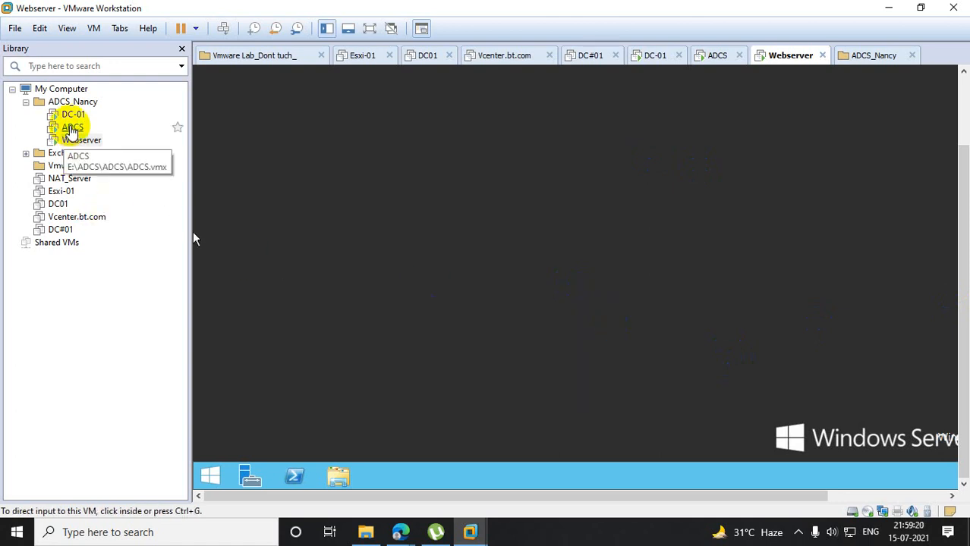
- Switch to DC-01 and run gpupdate /force in Windows PowerShell
{"action": "left_click", "coordinate": [83, 118]}
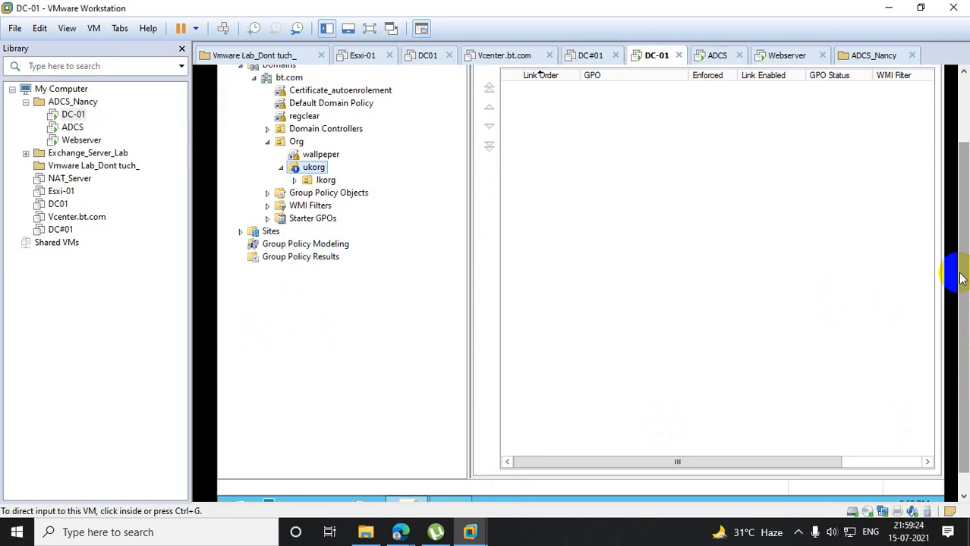
{"action": "left_click_drag", "start_coordinate": [964, 271], "coordinate": [964, 294]}
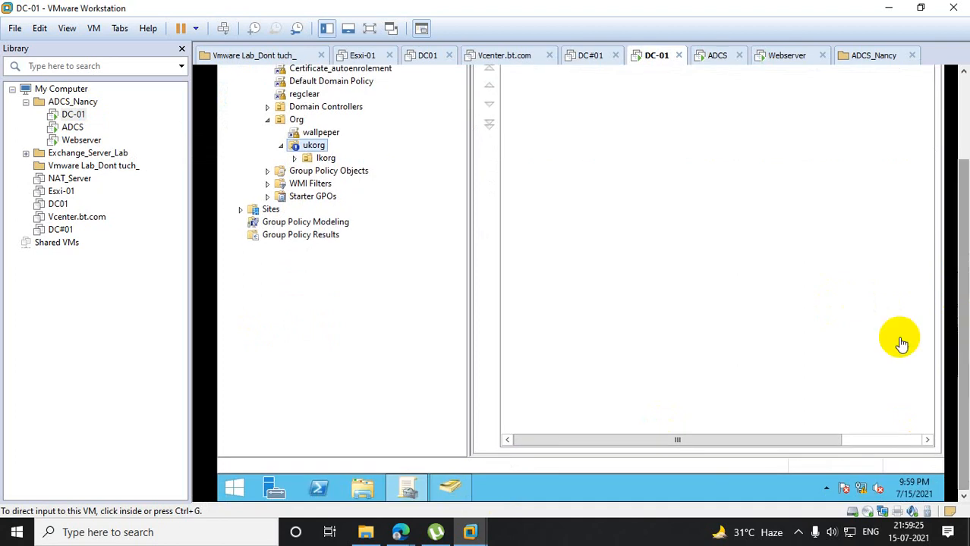
{"action": "left_click", "coordinate": [324, 490]}
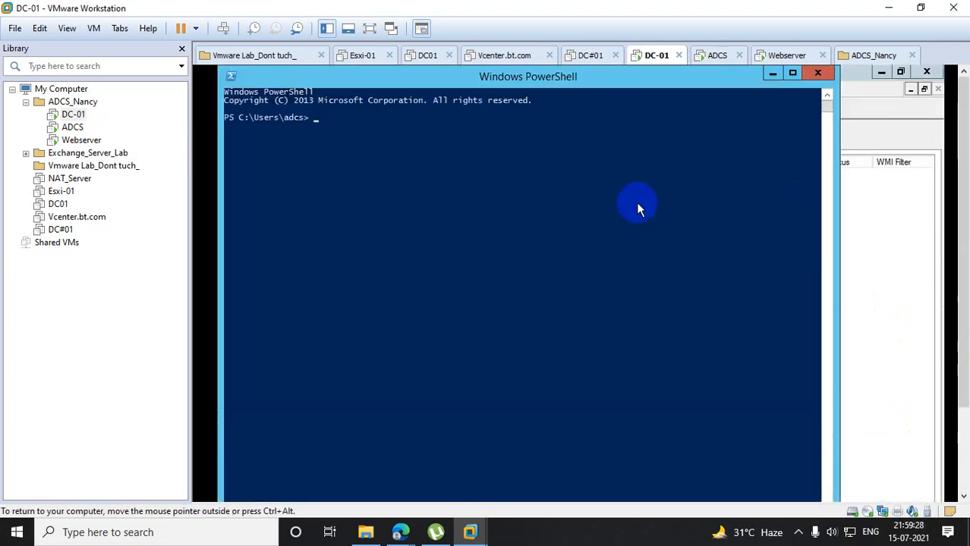
{"action": "type", "text": "gpo"}
{"action": "key", "text": "BackSpace"}
{"action": "key", "text": "BackSpace"}
{"action": "key", "text": "BackSpace"}
{"action": "type", "text": "gpupdate /force"}
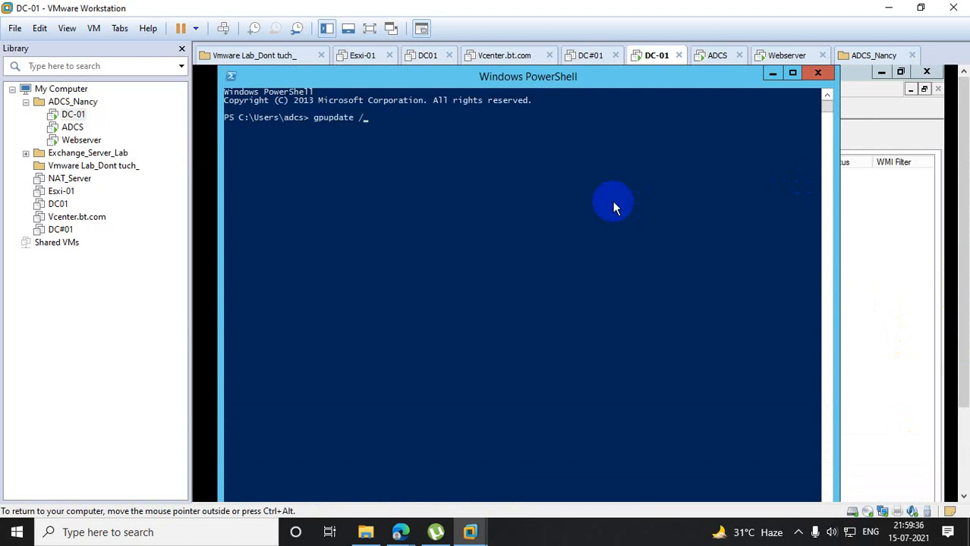
{"action": "key", "text": "Return"}
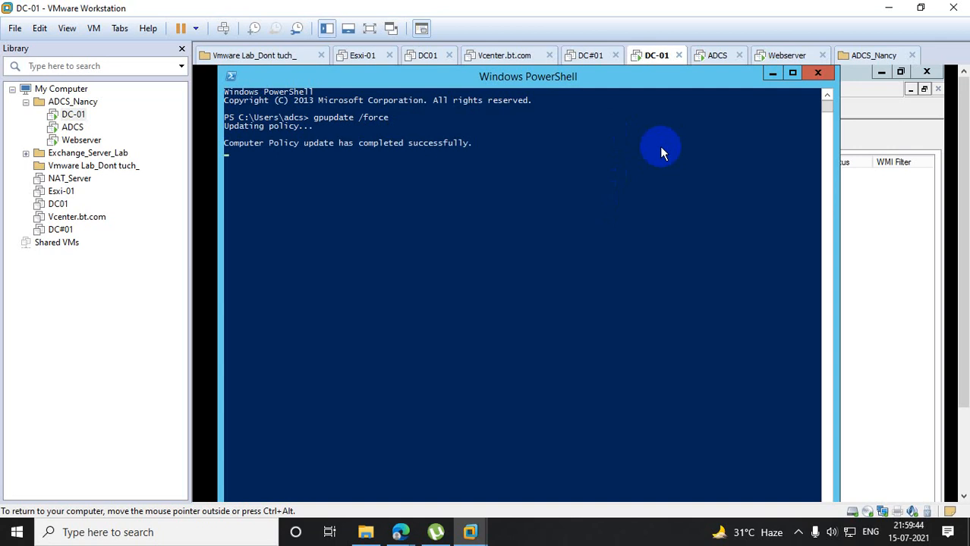
- Return to Webserver and run logoff to end the domain user's session
{"action": "left_click", "coordinate": [80, 141]}
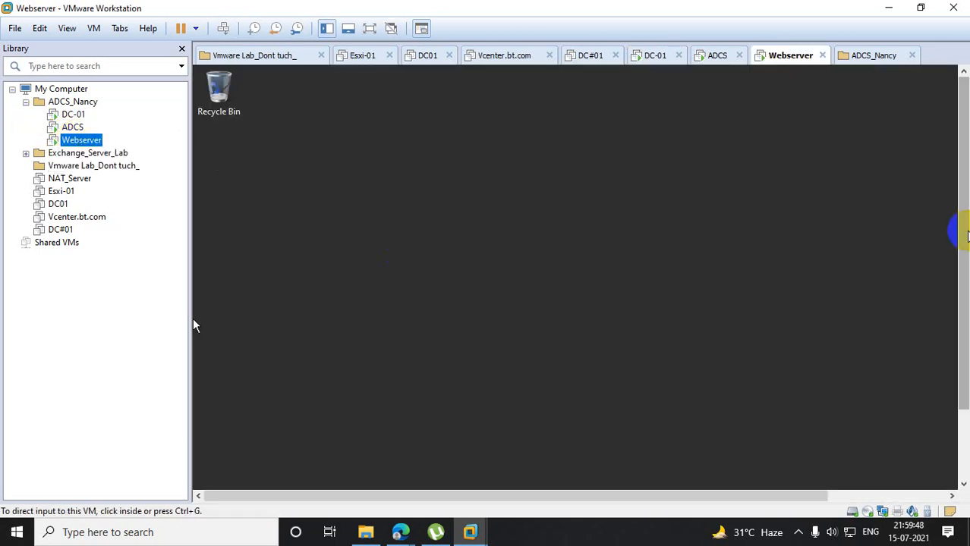
{"action": "left_click_drag", "start_coordinate": [963, 232], "coordinate": [964, 343]}
{"action": "right_click", "coordinate": [211, 476]}
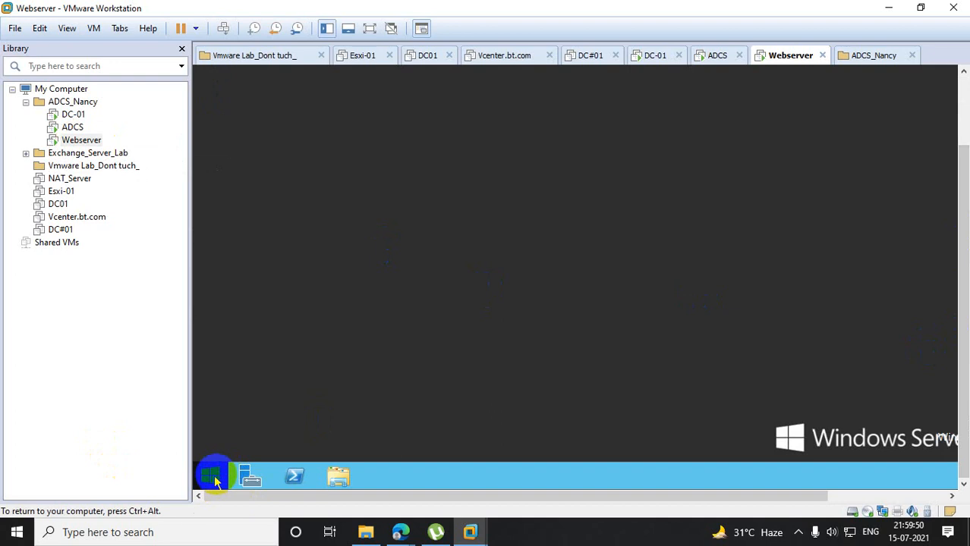
{"action": "left_click", "coordinate": [273, 437]}
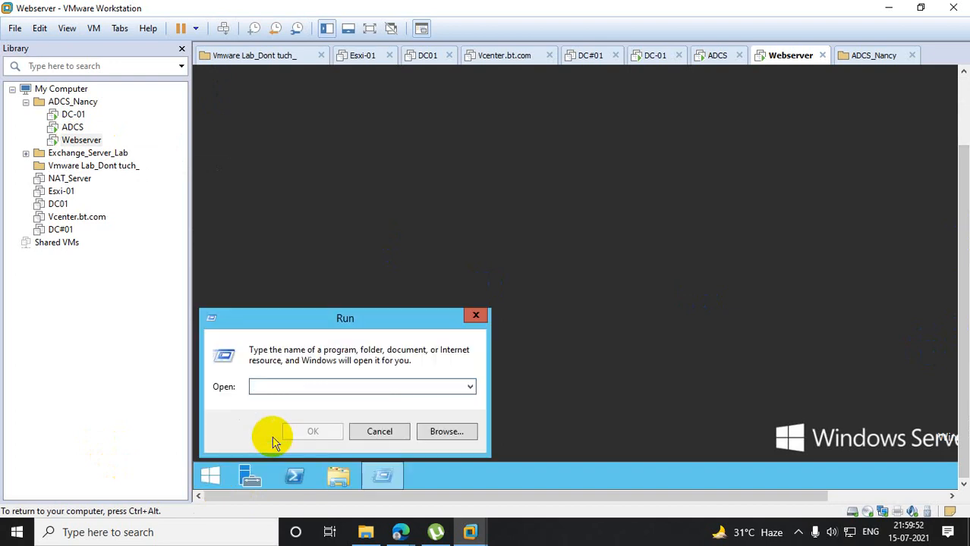
{"action": "type", "text": "logoff"}
{"action": "key", "text": "Return"}
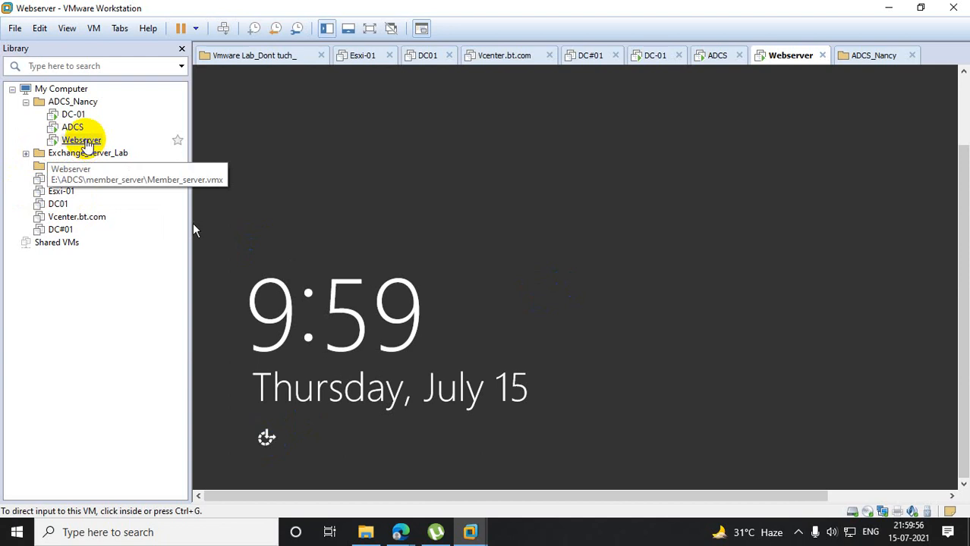
- Unlock the Webserver sign-in screen and sign in again with the same domain user's password
{"action": "right_click", "coordinate": [83, 140]}
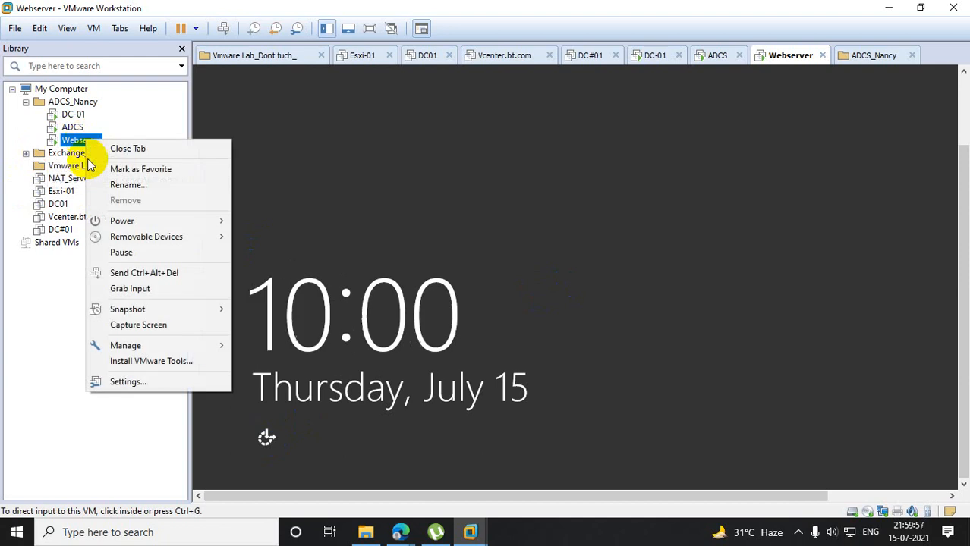
{"action": "left_click", "coordinate": [167, 273]}
{"action": "left_click", "coordinate": [642, 199]}
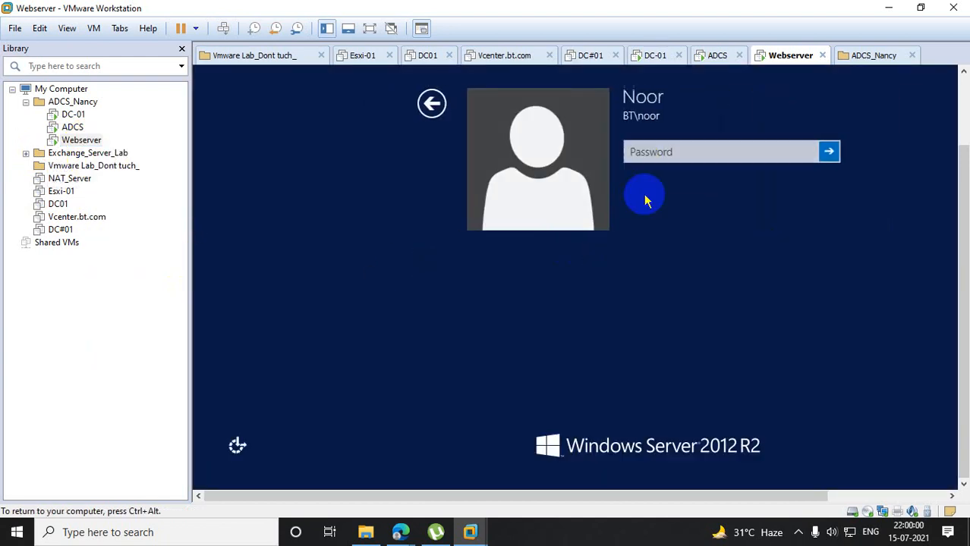
{"action": "type", "text": "********"}
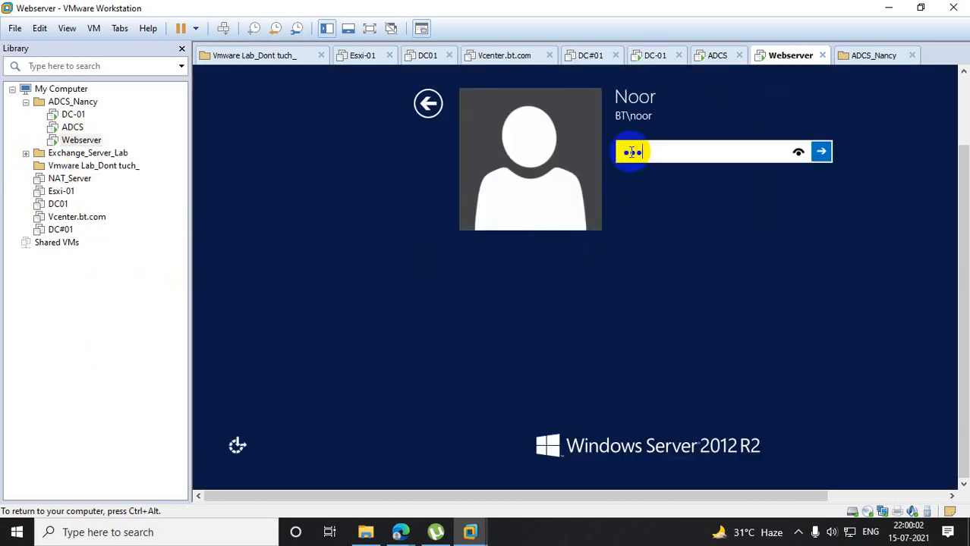
{"action": "type", "text": "****"}
{"action": "key", "text": "Return"}
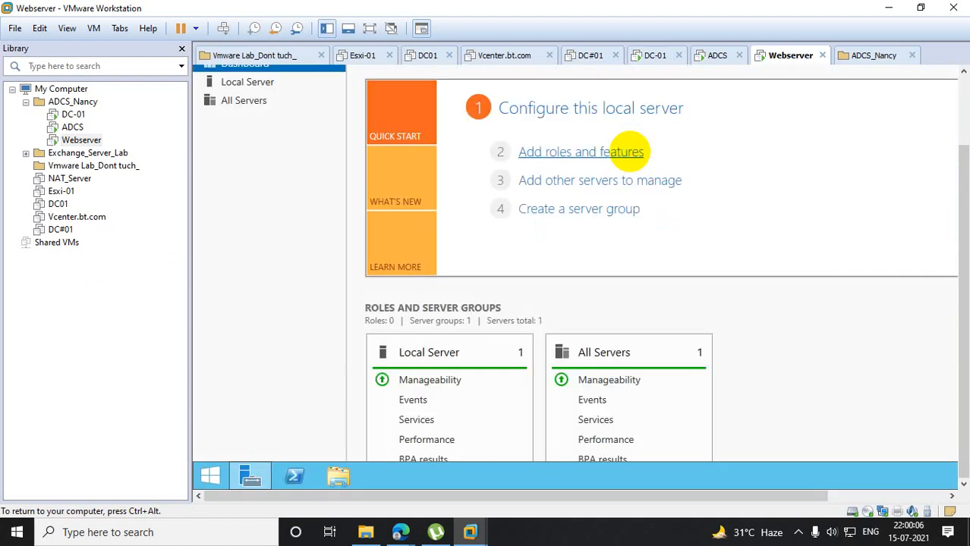
{"action": "left_click_drag", "start_coordinate": [962, 199], "coordinate": [965, 91]}
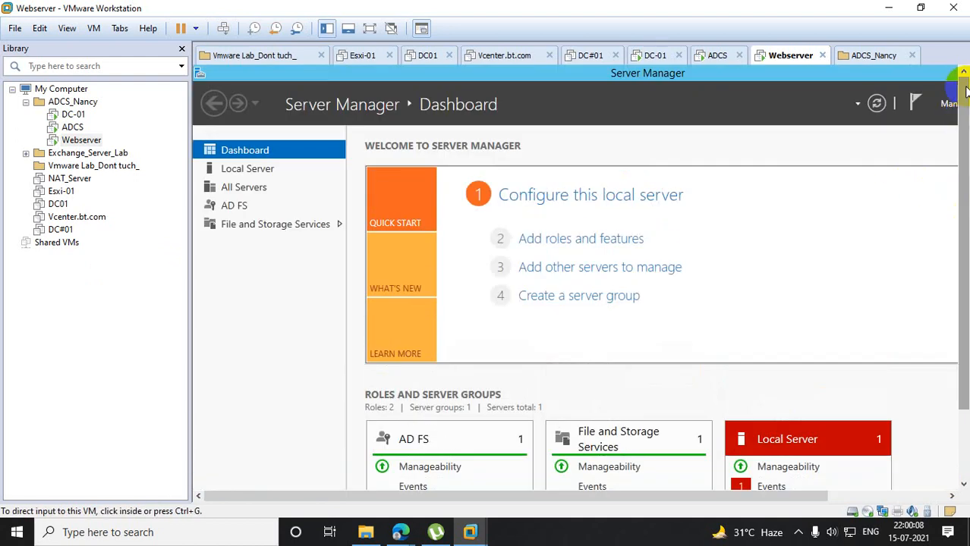
- Switch to ADCS and close the Computer Configuration properties, the Resultant Set of Policy console without saving, and Server Manager
{"action": "left_click", "coordinate": [85, 129]}
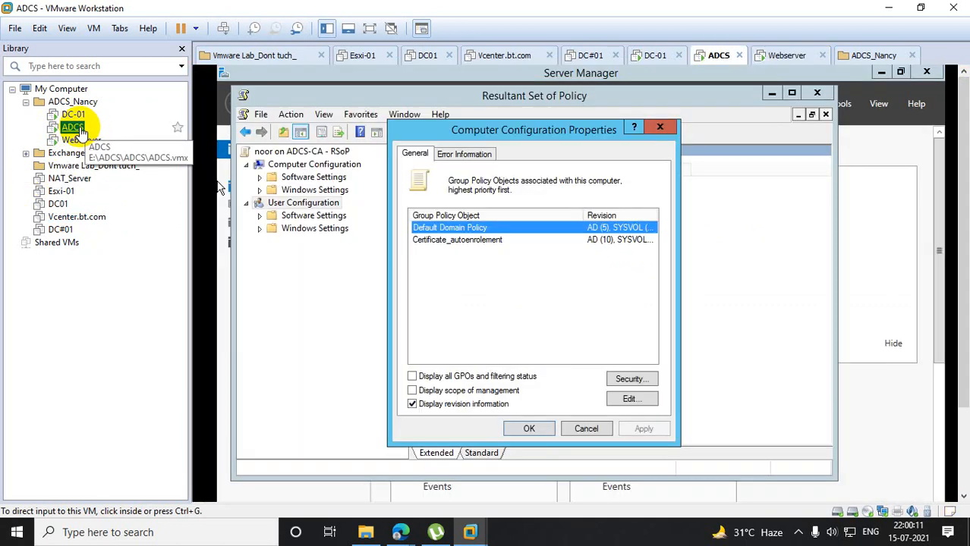
{"action": "left_click", "coordinate": [659, 130]}
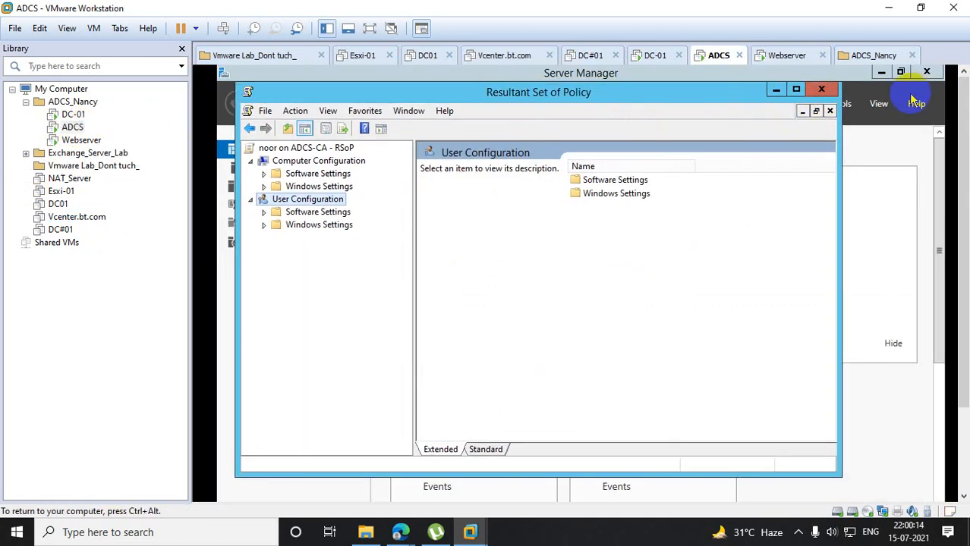
{"action": "left_click", "coordinate": [820, 89]}
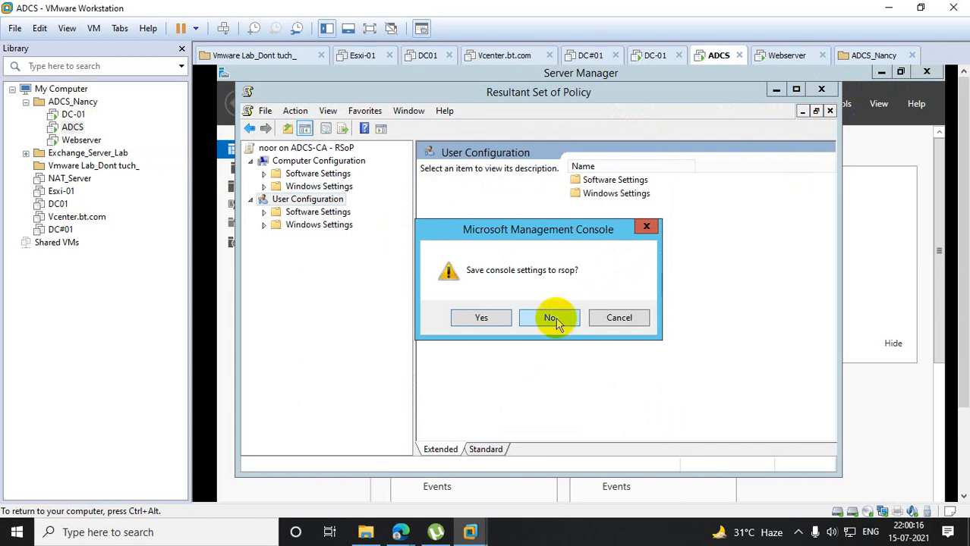
{"action": "left_click", "coordinate": [553, 319]}
{"action": "left_click", "coordinate": [925, 71]}
- Run logoff on ADCS to end the current user's session
{"action": "left_click_drag", "start_coordinate": [963, 106], "coordinate": [964, 197]}
{"action": "right_click", "coordinate": [227, 487]}
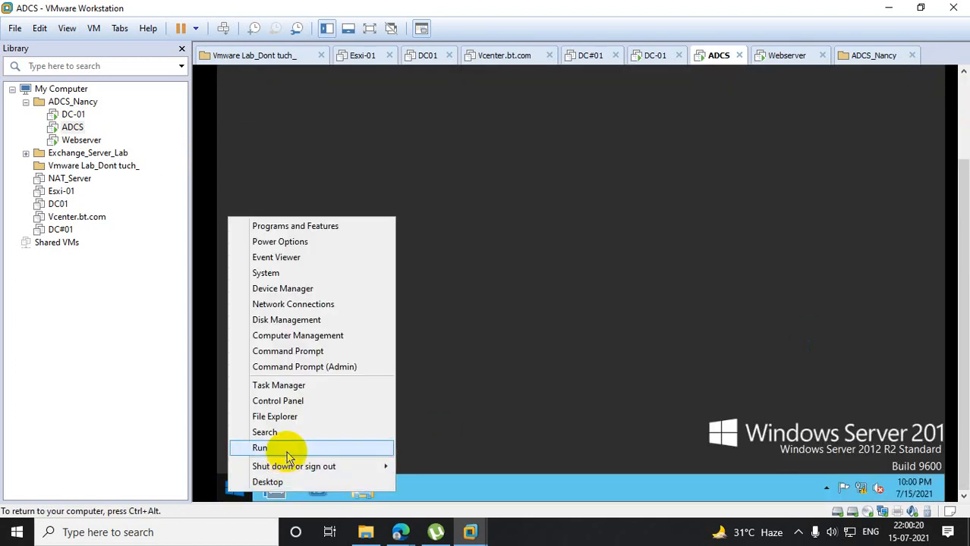
{"action": "left_click", "coordinate": [288, 451]}
{"action": "type", "text": "logoff"}
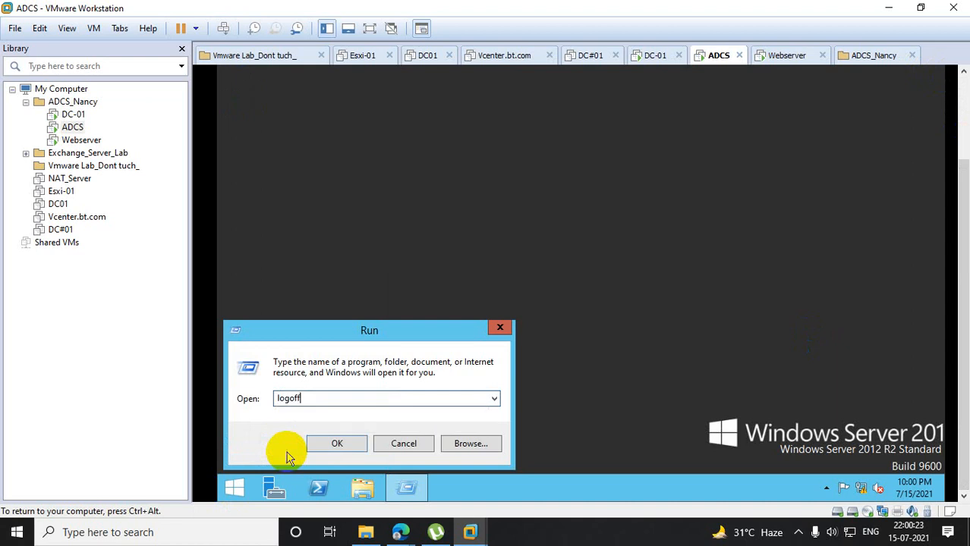
{"action": "key", "text": "Return"}
{"action": "key", "text": "ctrl+alt"}
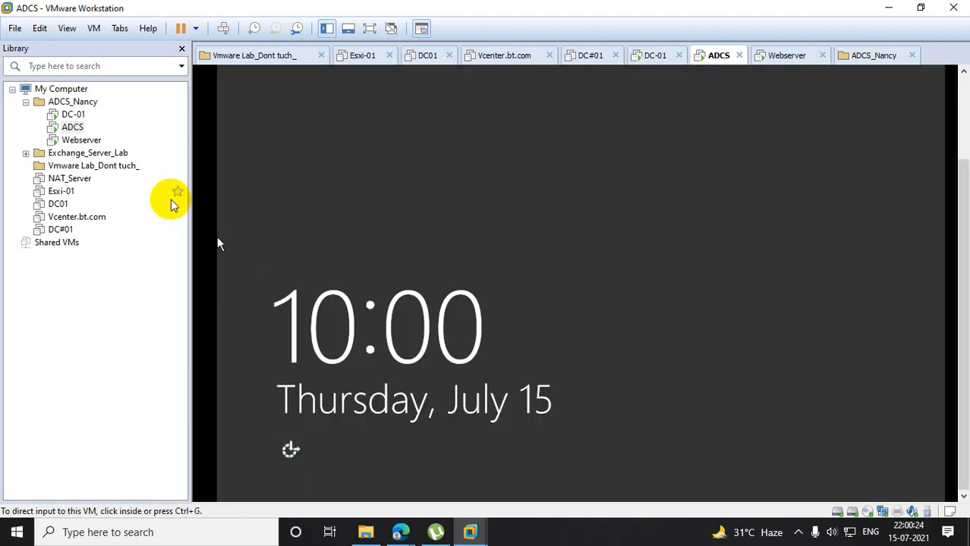
- Sign in to ADCS through Other user, entering a different domain account's user name and password
{"action": "right_click", "coordinate": [82, 128]}
{"action": "left_click", "coordinate": [162, 260]}
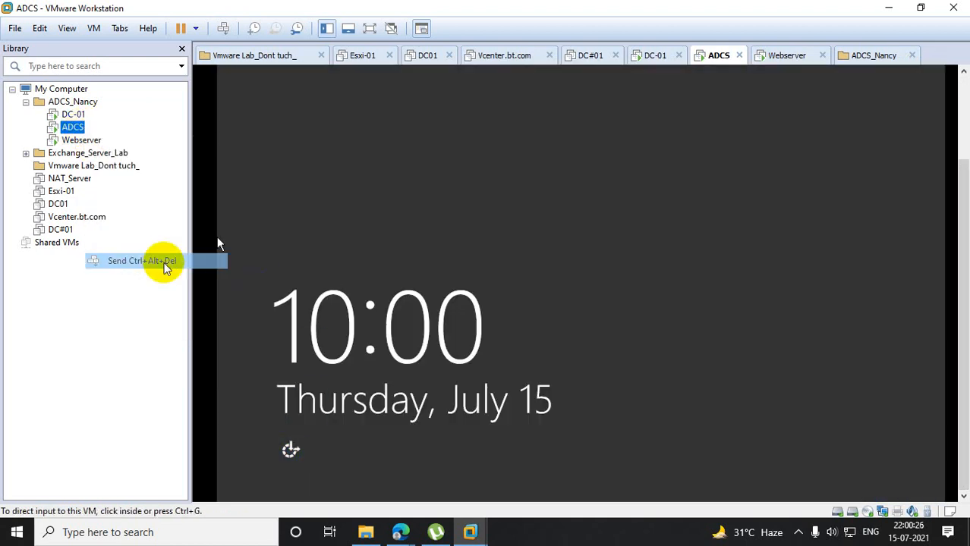
{"action": "left_click", "coordinate": [724, 157]}
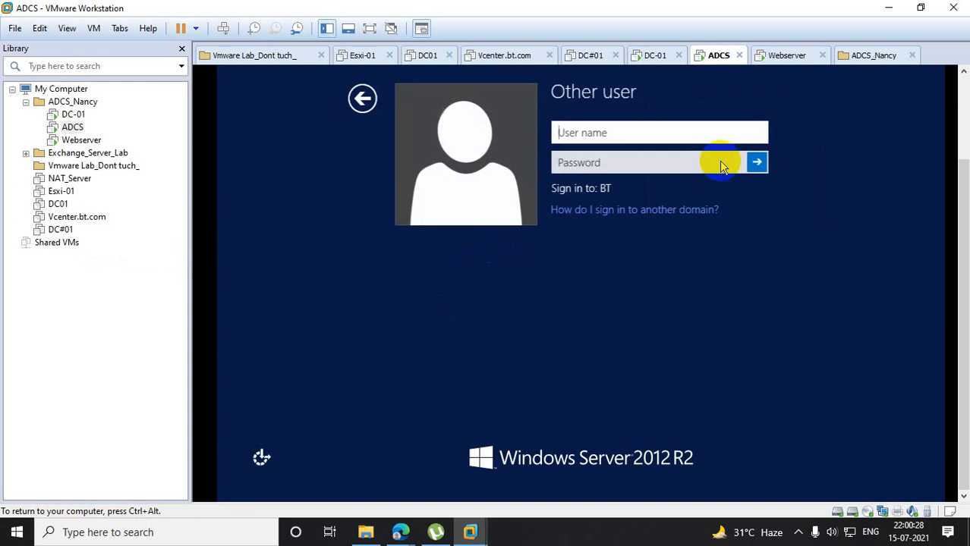
{"action": "type", "text": "anand"}
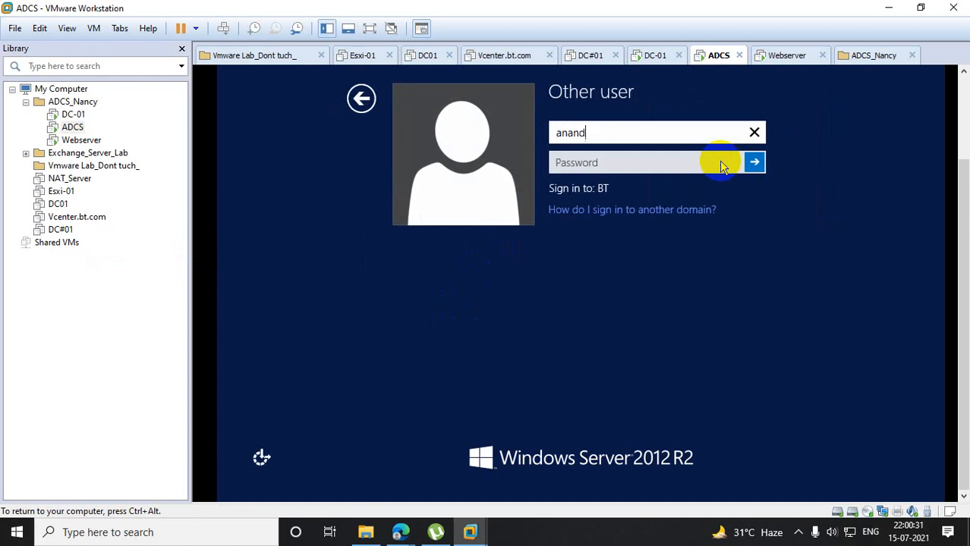
{"action": "key", "text": "Tab"}
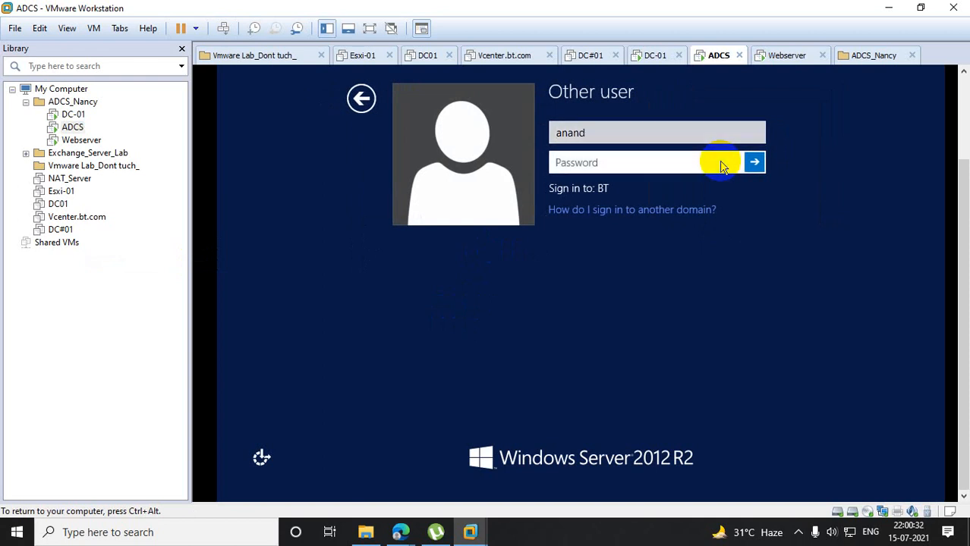
{"action": "type", "text": "************"}
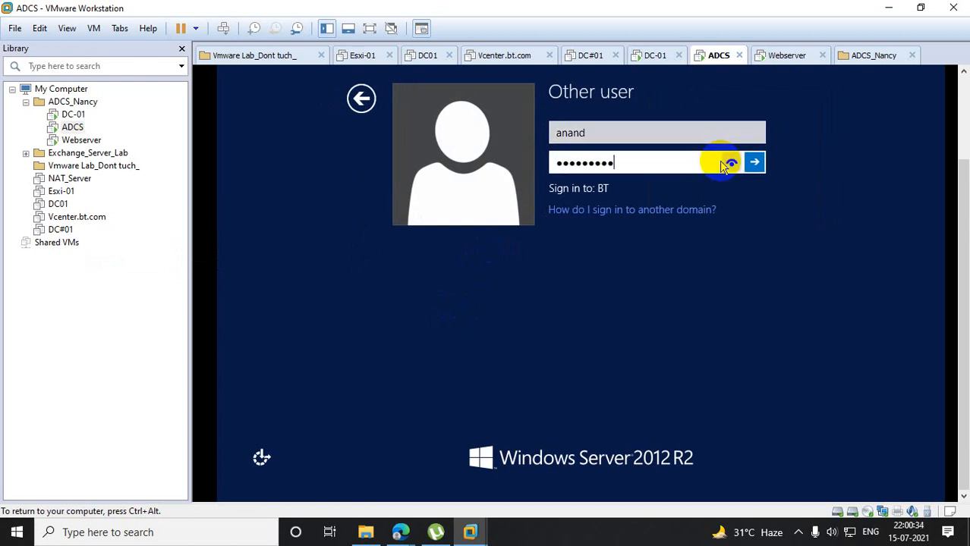
{"action": "key", "text": "Return"}
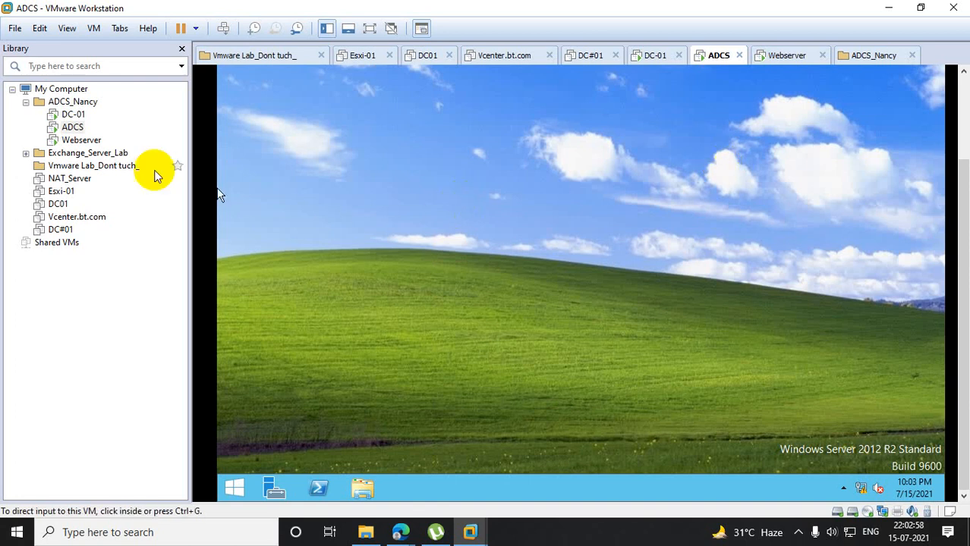
- Switch to DC-01 and bring the Group Policy Management console forward to review the bt.com GPO links
{"action": "left_click", "coordinate": [82, 118]}
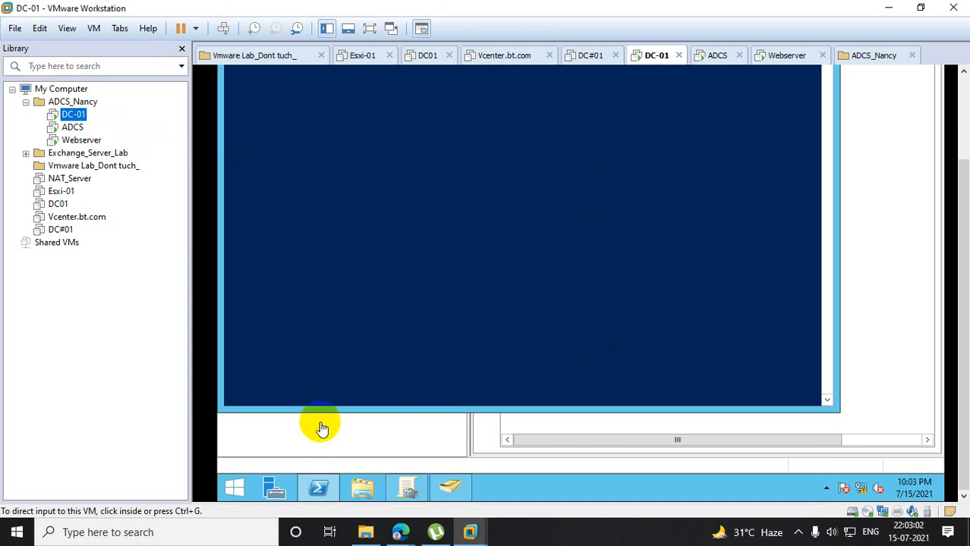
{"action": "left_click", "coordinate": [406, 488]}
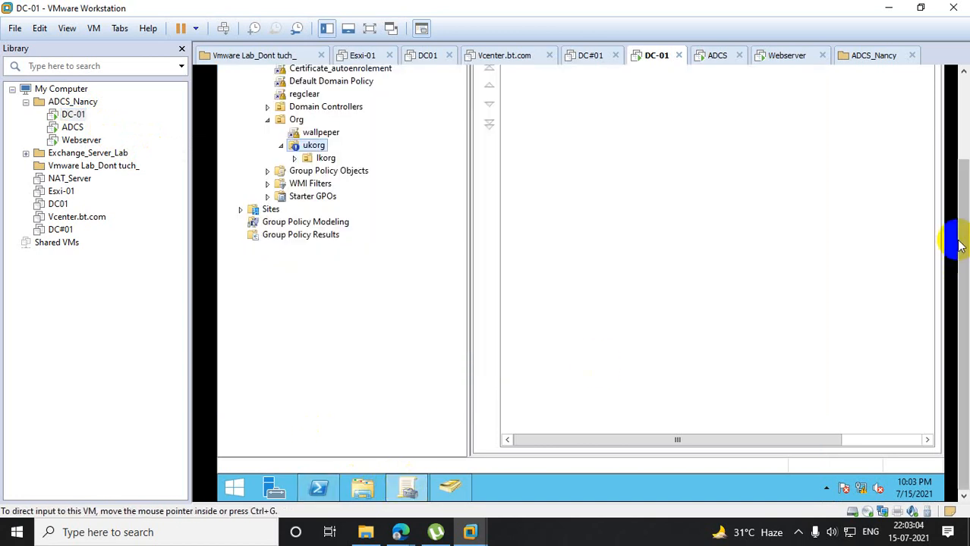
{"action": "left_click_drag", "start_coordinate": [960, 245], "coordinate": [957, 162]}
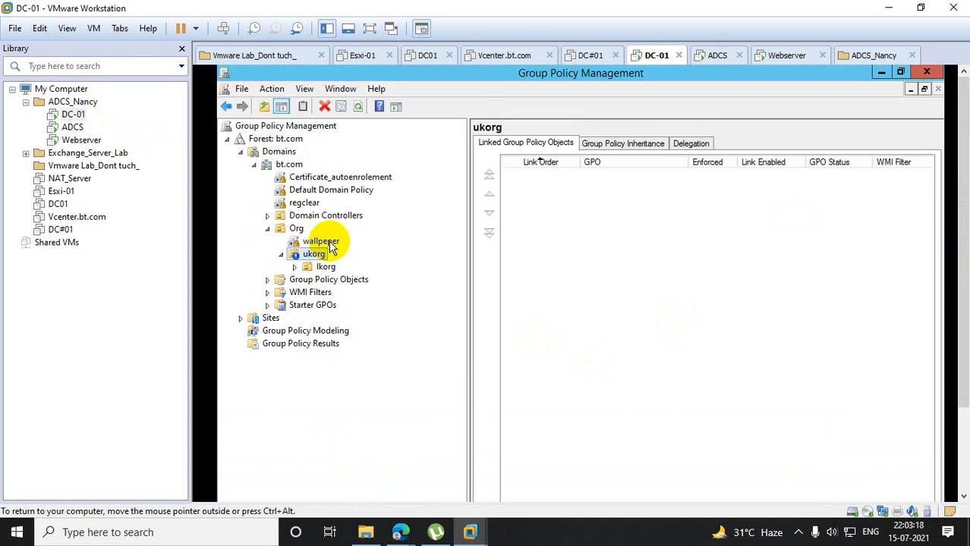
- Examine the link scope and security filtering of the Certificate_autoenrolement and wallpeper GPO links
{"action": "left_click", "coordinate": [334, 182]}
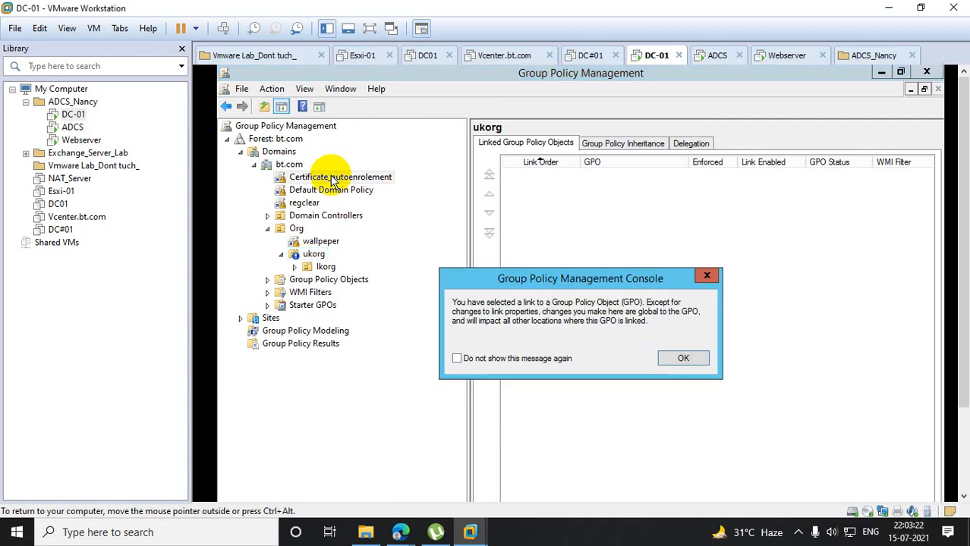
{"action": "left_click", "coordinate": [682, 359]}
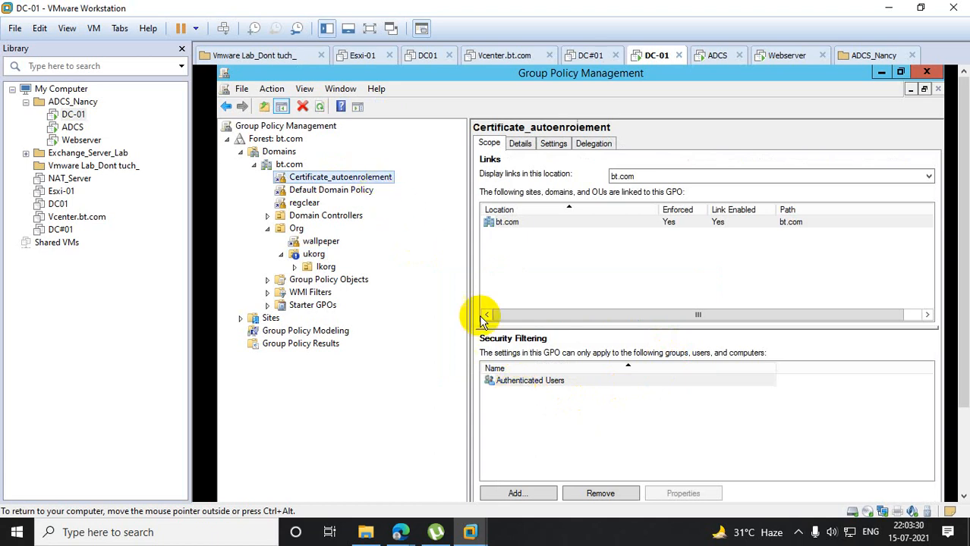
{"action": "left_click", "coordinate": [484, 346]}
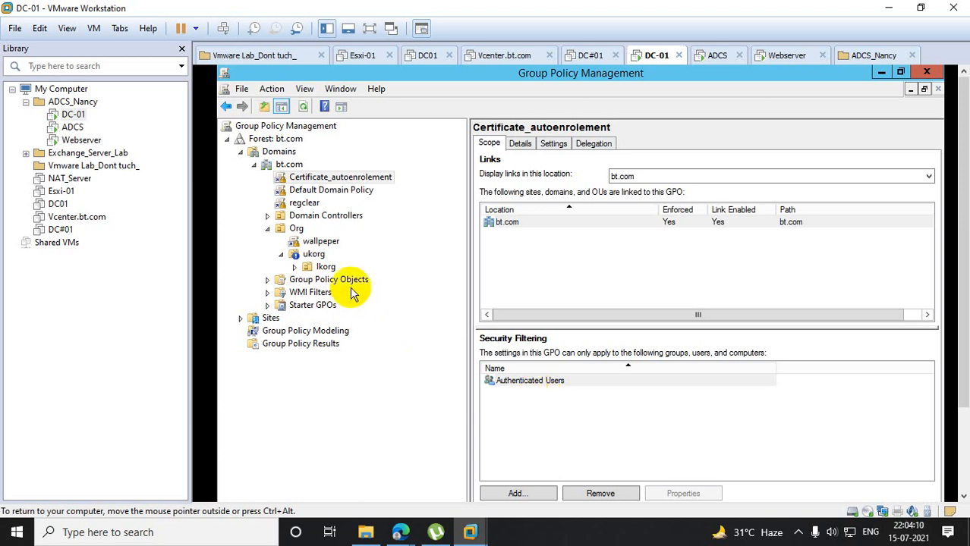
{"action": "left_click", "coordinate": [317, 241]}
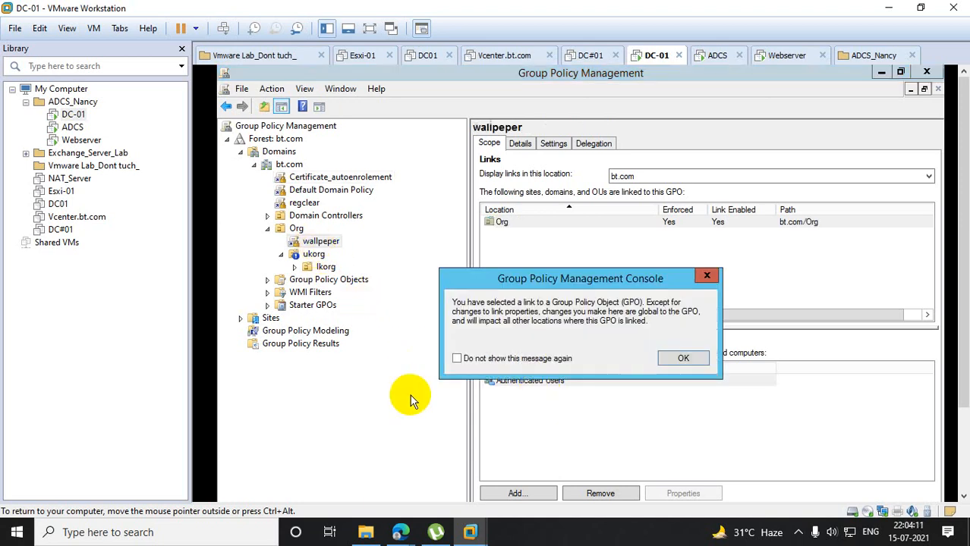
{"action": "left_click", "coordinate": [683, 357]}
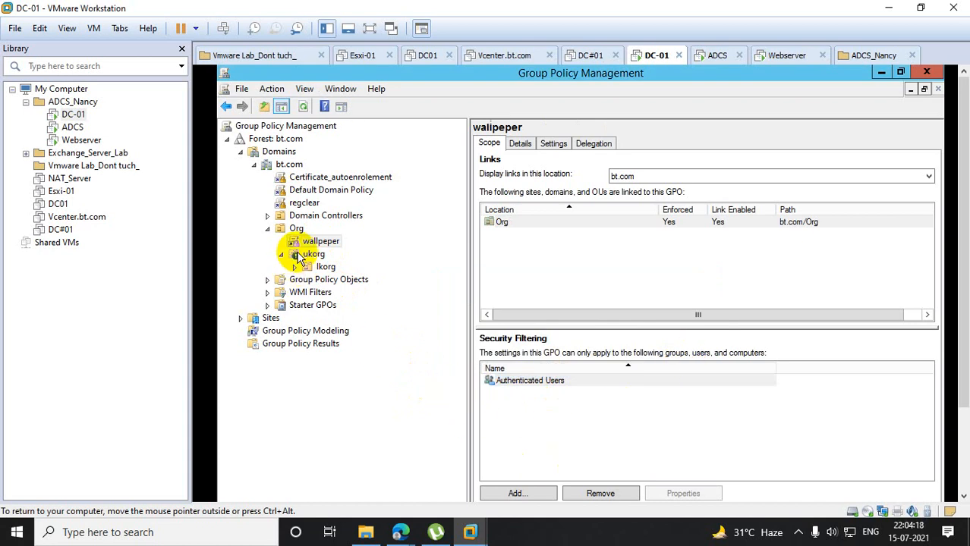
{"action": "left_click", "coordinate": [521, 387]}
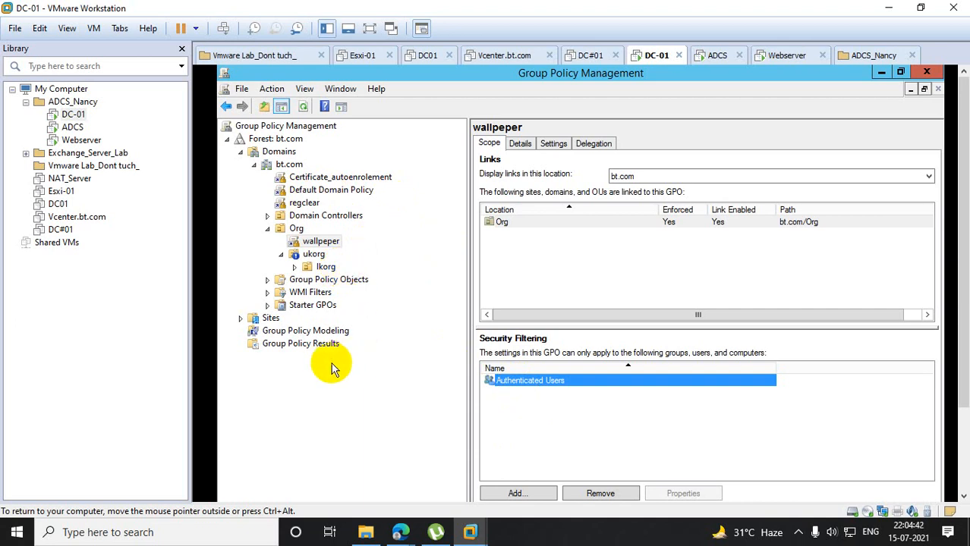
- Turn off Block Inheritance on the ukorg OU, then minimize Group Policy Management and close the Windows PowerShell window
{"action": "right_click", "coordinate": [314, 261]}
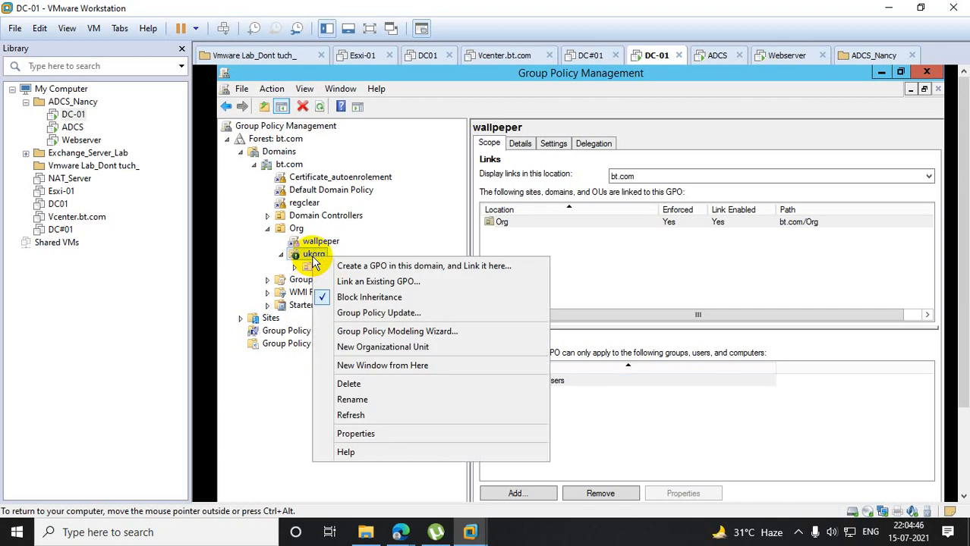
{"action": "left_click", "coordinate": [370, 297]}
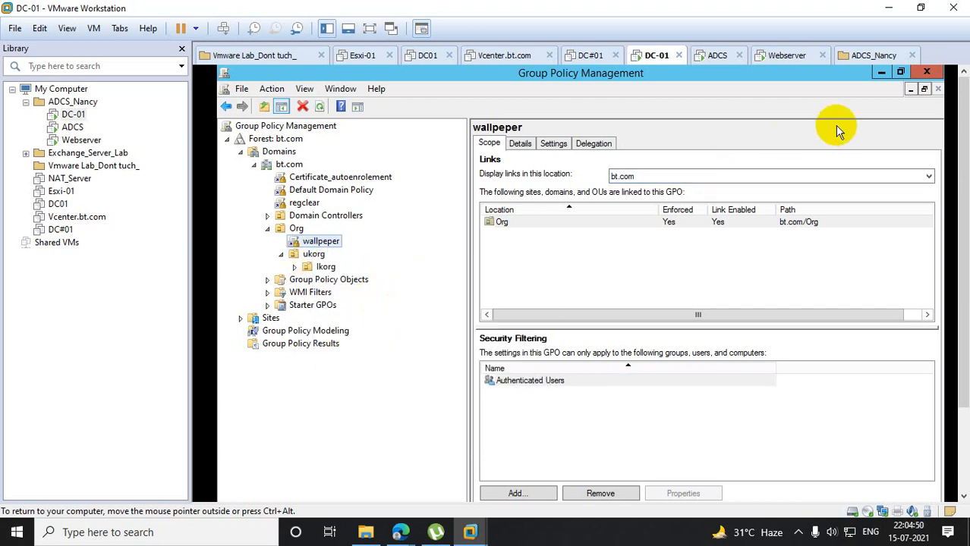
{"action": "left_click", "coordinate": [880, 75]}
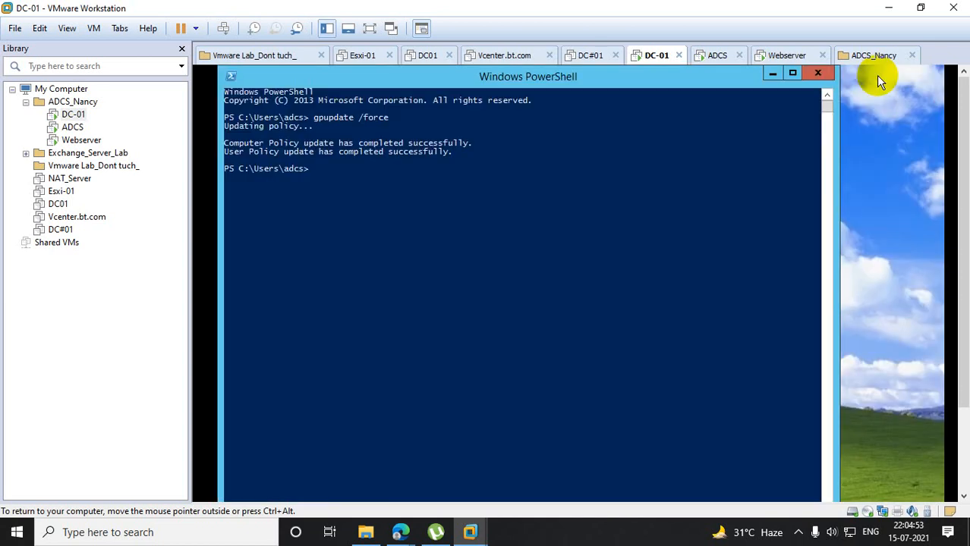
{"action": "left_click", "coordinate": [811, 75]}
- Bring Active Directory Users and Computers forward and open the Org OU under bt.com
{"action": "left_click_drag", "start_coordinate": [964, 178], "coordinate": [947, 309]}
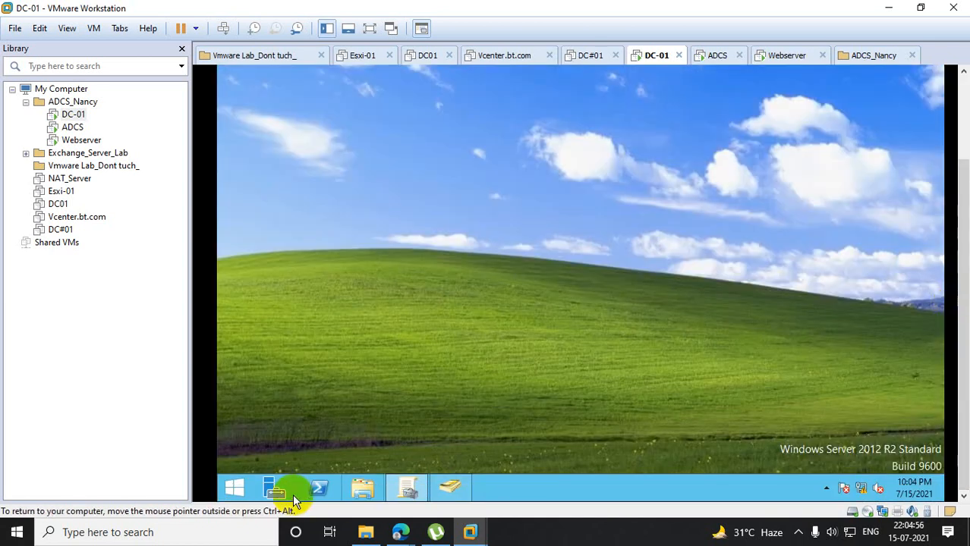
{"action": "left_click", "coordinate": [236, 484]}
{"action": "right_click", "coordinate": [238, 483]}
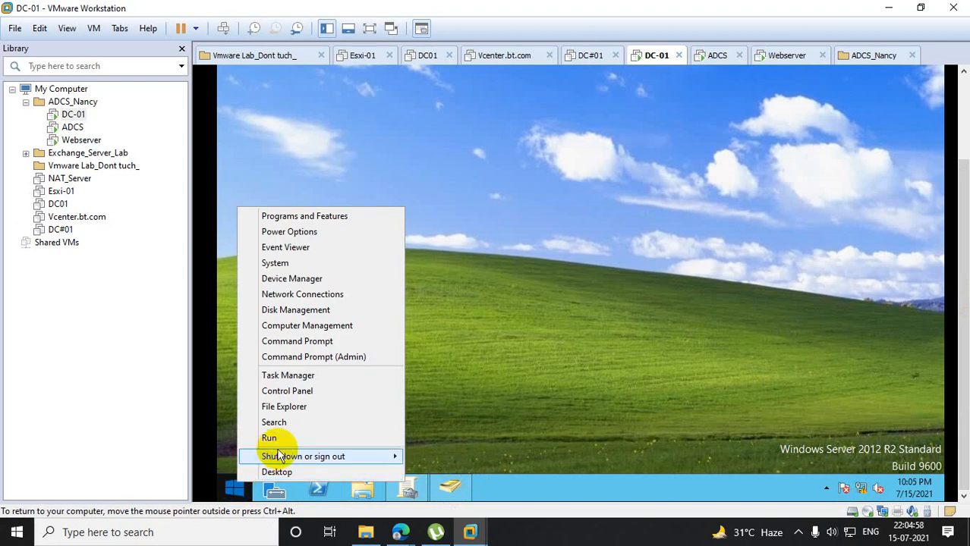
{"action": "left_click", "coordinate": [454, 487]}
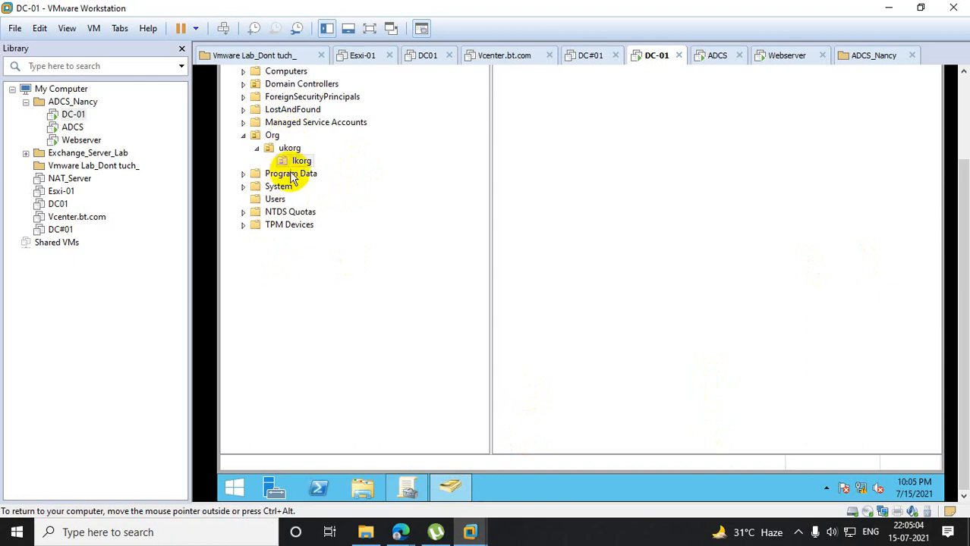
{"action": "left_click", "coordinate": [273, 137]}
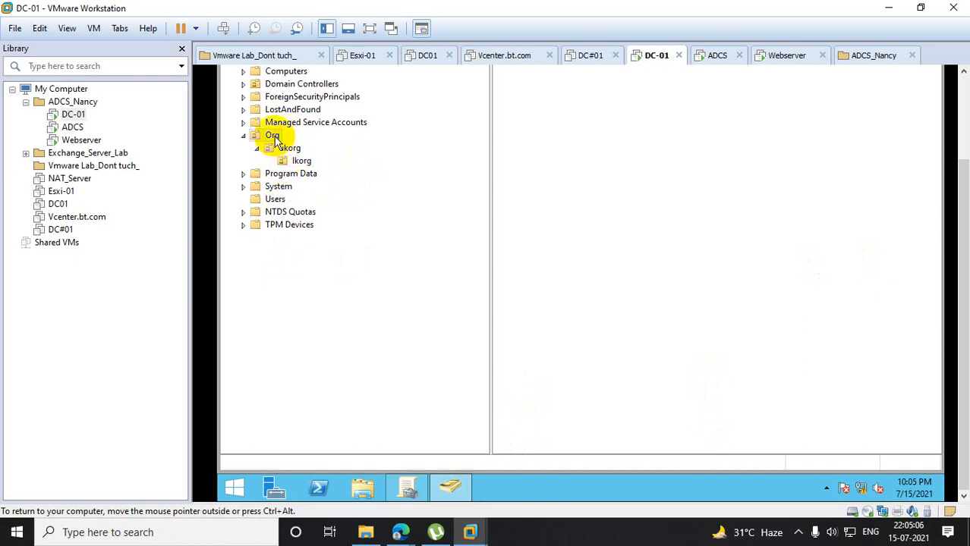
{"action": "left_click_drag", "start_coordinate": [963, 179], "coordinate": [962, 135]}
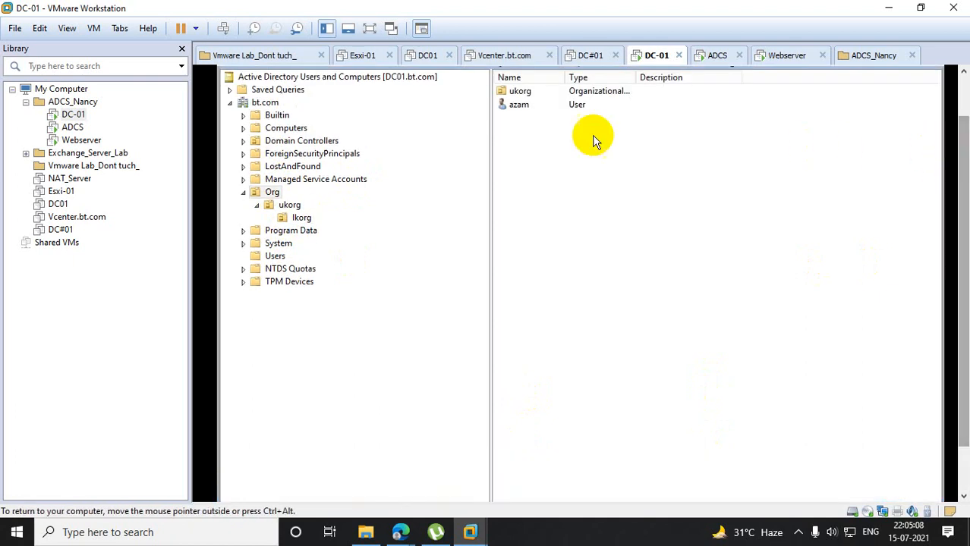
- Create a security group named Wallpapergroup with Universal scope in the Org OU
{"action": "right_click", "coordinate": [526, 133]}
{"action": "mouse_move", "coordinate": [596, 264]}
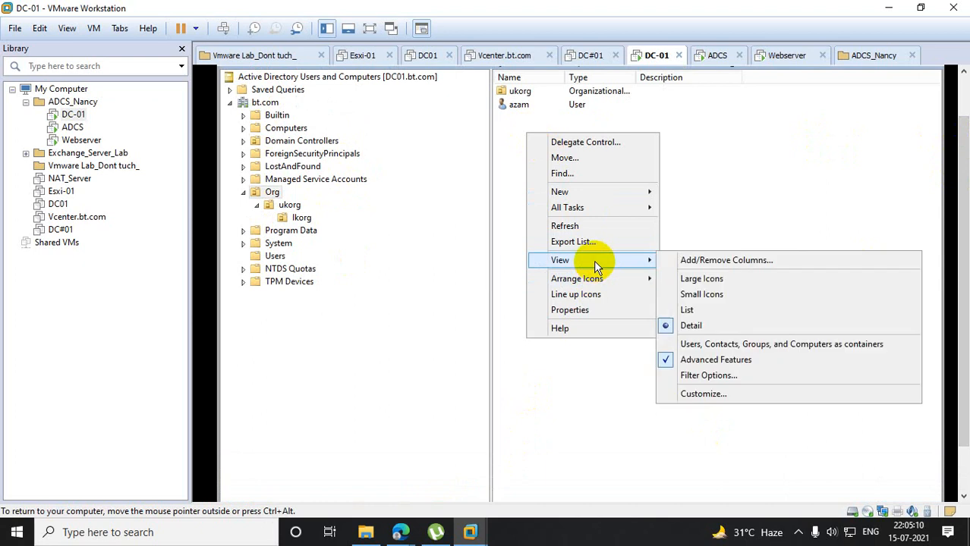
{"action": "mouse_move", "coordinate": [597, 197]}
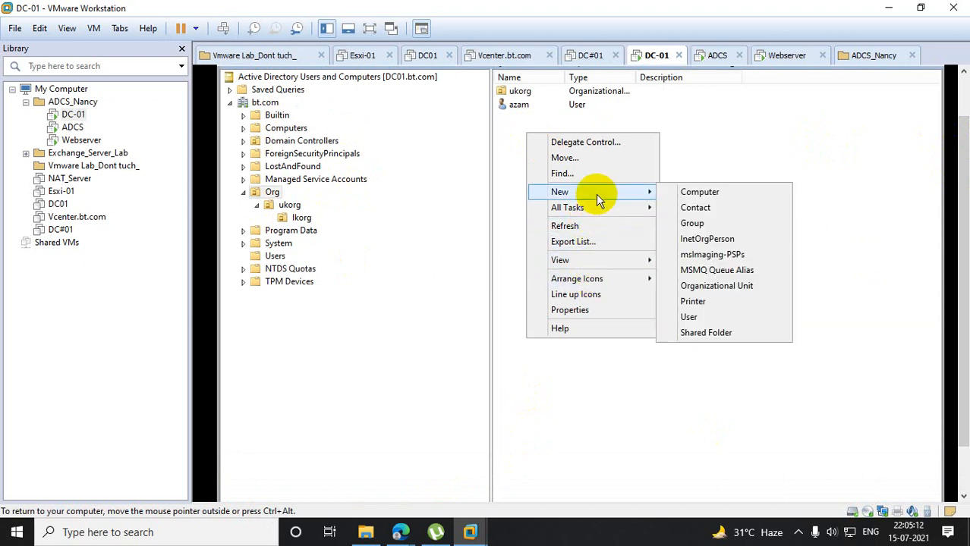
{"action": "left_click", "coordinate": [704, 223]}
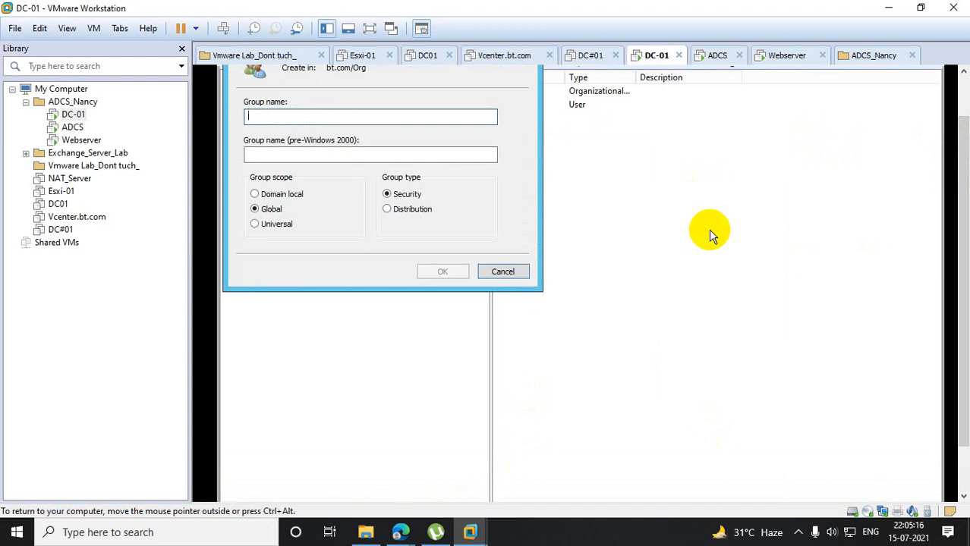
{"action": "type", "text": "Wall"}
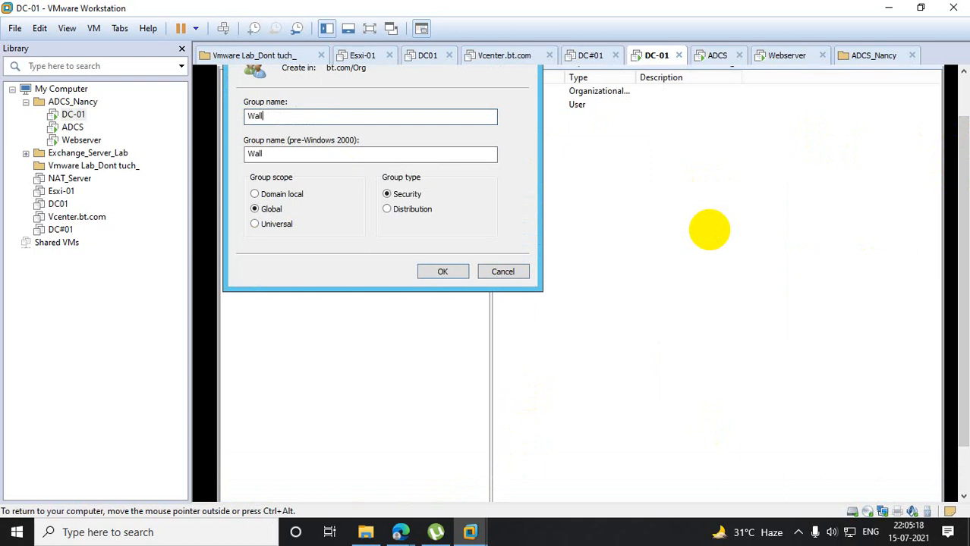
{"action": "type", "text": "papergroup"}
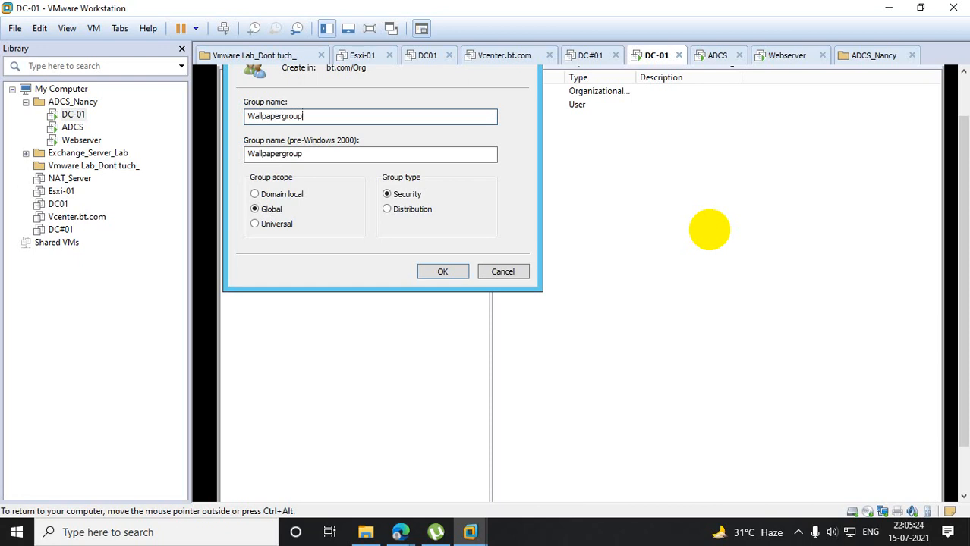
{"action": "left_click", "coordinate": [271, 227]}
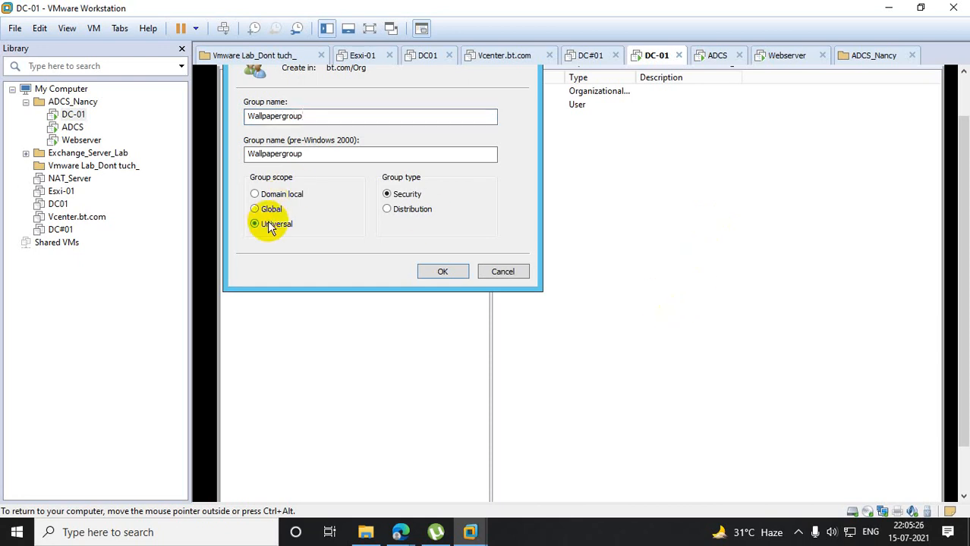
{"action": "left_click", "coordinate": [426, 273]}
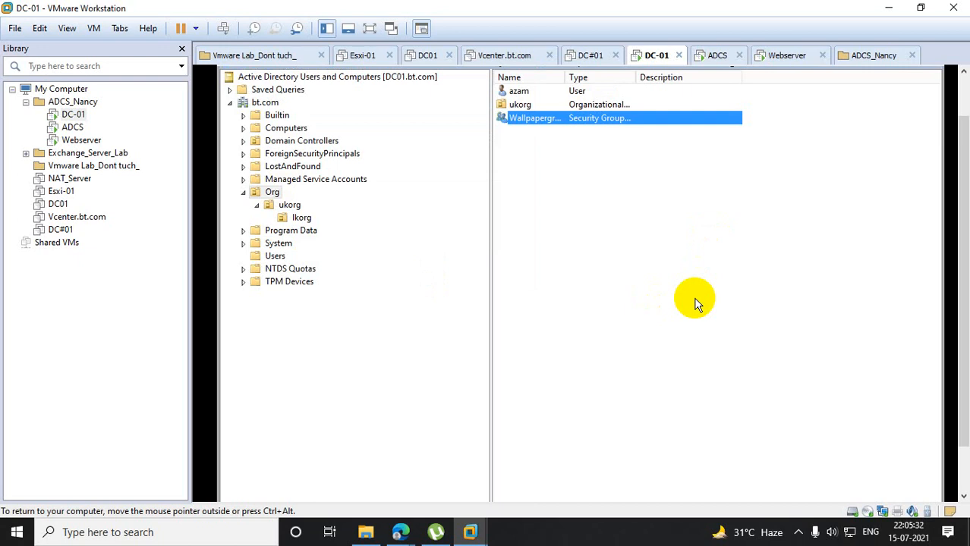
- Add two domain users as members of Wallpapergroup, checking each name, and apply the group's properties
{"action": "double_click", "coordinate": [531, 118]}
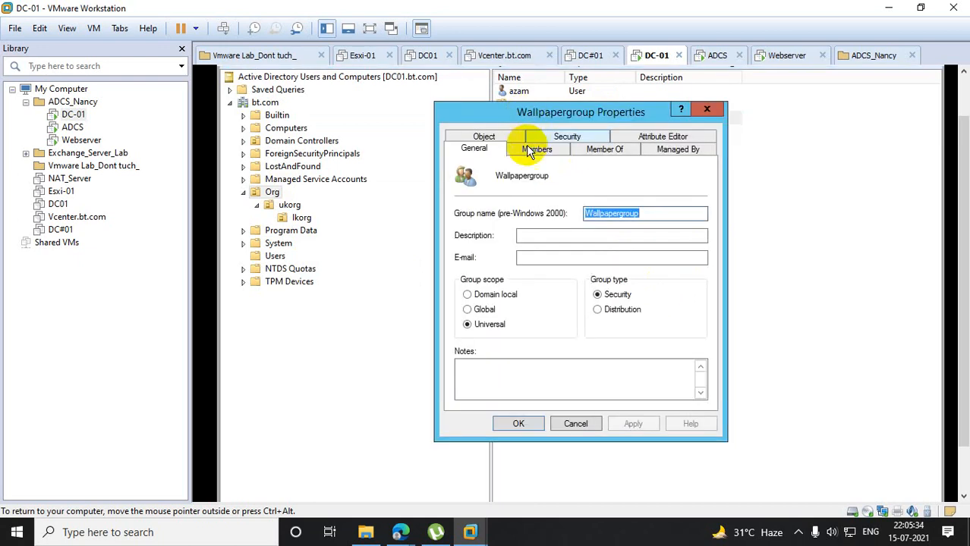
{"action": "left_click", "coordinate": [538, 149]}
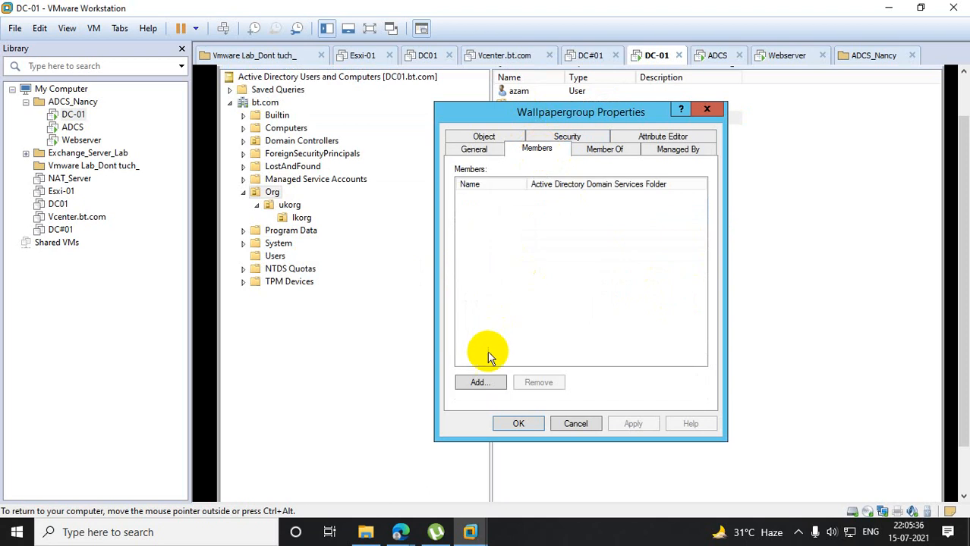
{"action": "left_click", "coordinate": [478, 381]}
{"action": "type", "text": "n"}
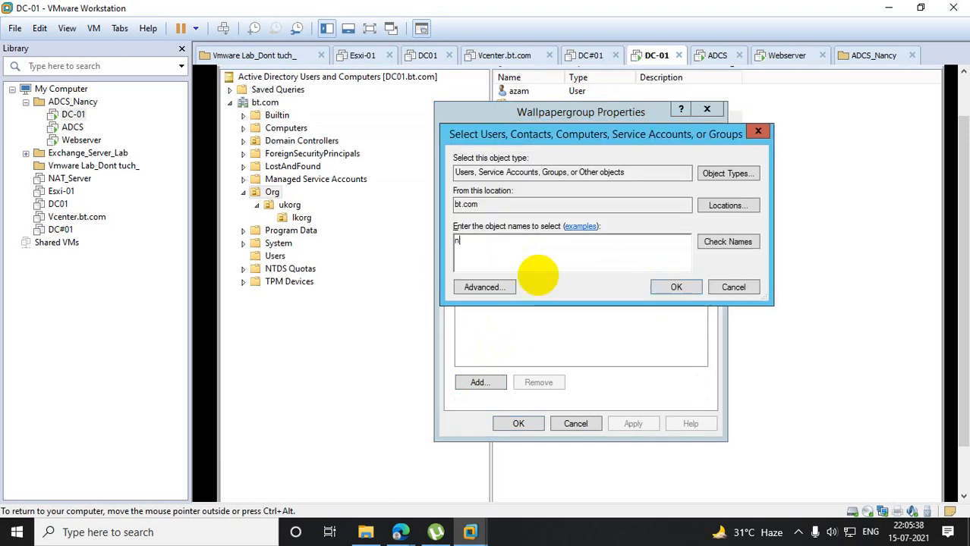
{"action": "type", "text": "oor"}
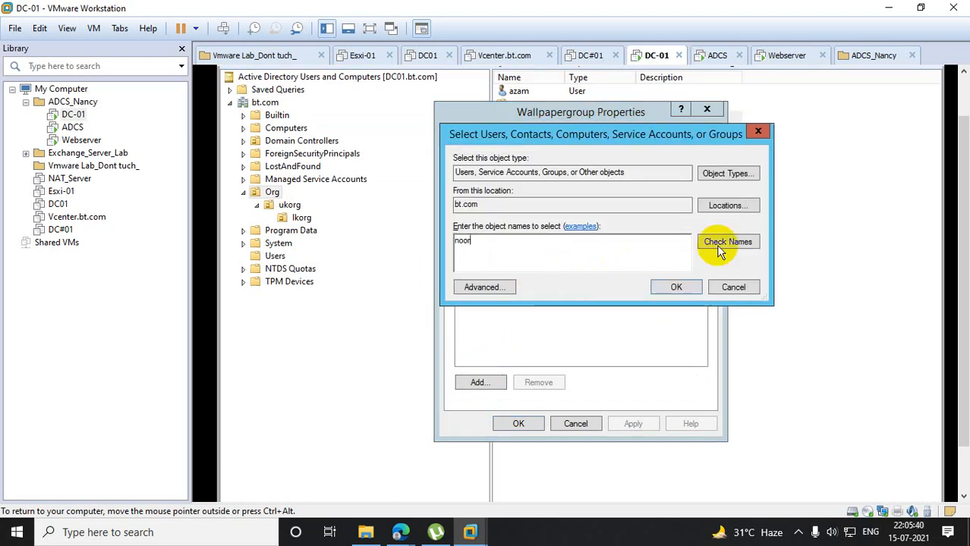
{"action": "left_click", "coordinate": [724, 247]}
{"action": "type", "text": "anan"}
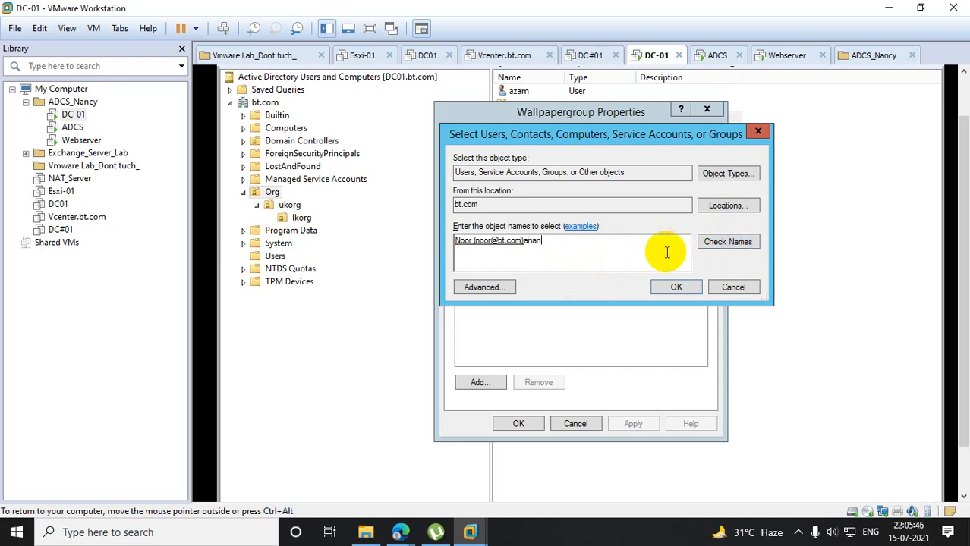
{"action": "left_click", "coordinate": [719, 238]}
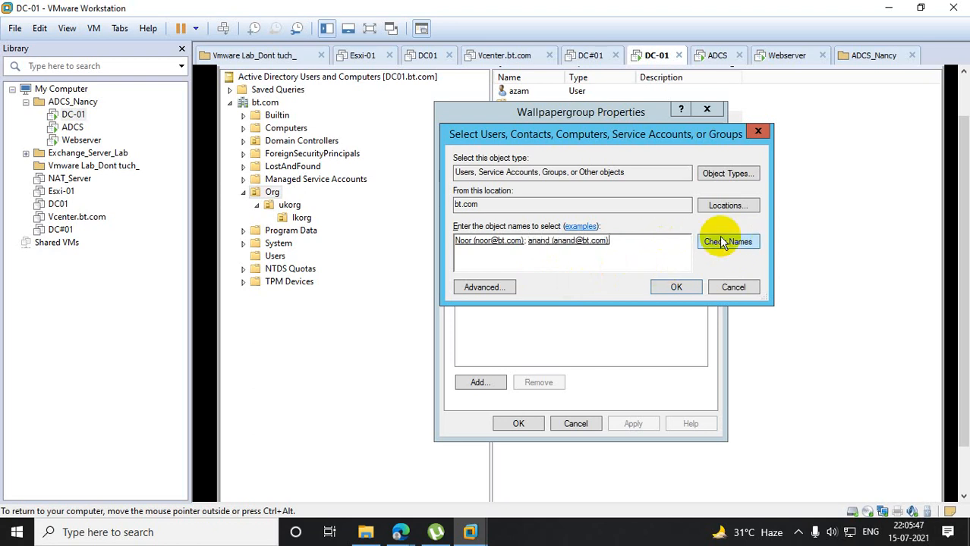
{"action": "left_click", "coordinate": [676, 287]}
{"action": "left_click", "coordinate": [633, 424]}
{"action": "left_click", "coordinate": [524, 425]}
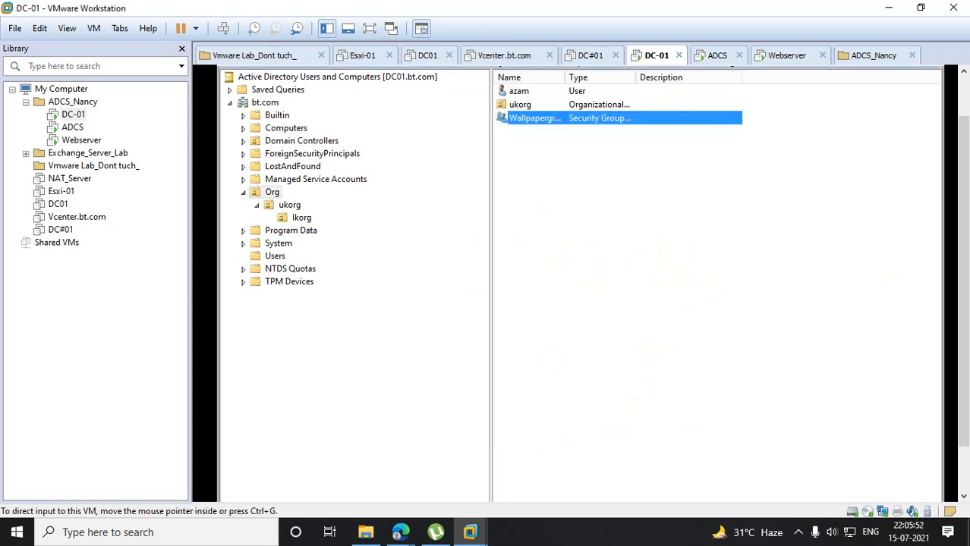
- Switch to Group Policy Management and add Wallpapergroup to the wallpeper GPO's security filtering, checking the group name
{"action": "left_click_drag", "start_coordinate": [962, 185], "coordinate": [962, 284]}
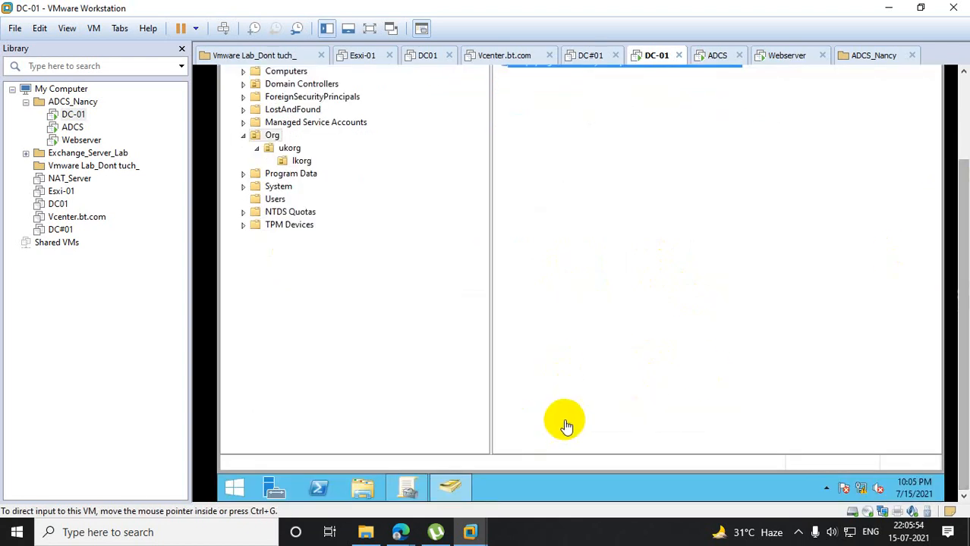
{"action": "left_click", "coordinate": [423, 488]}
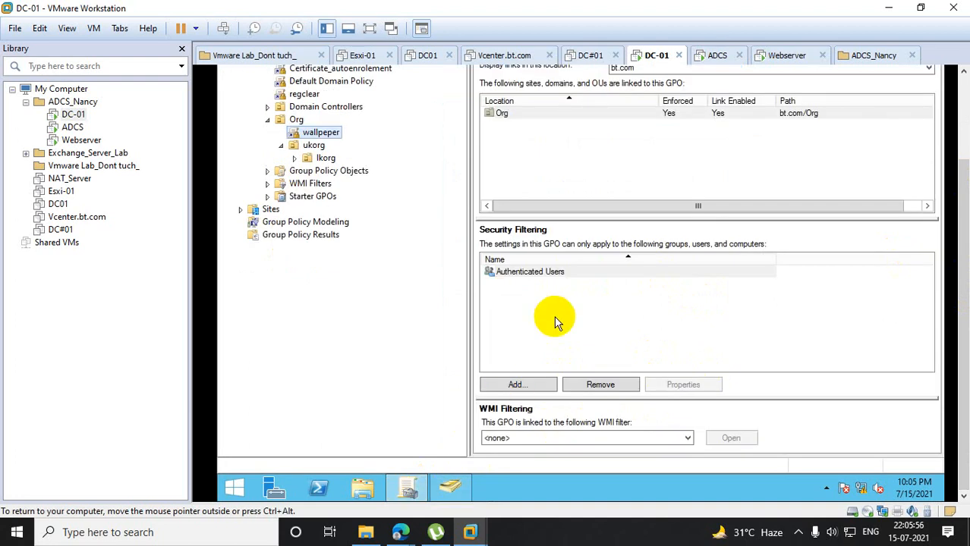
{"action": "left_click", "coordinate": [535, 279]}
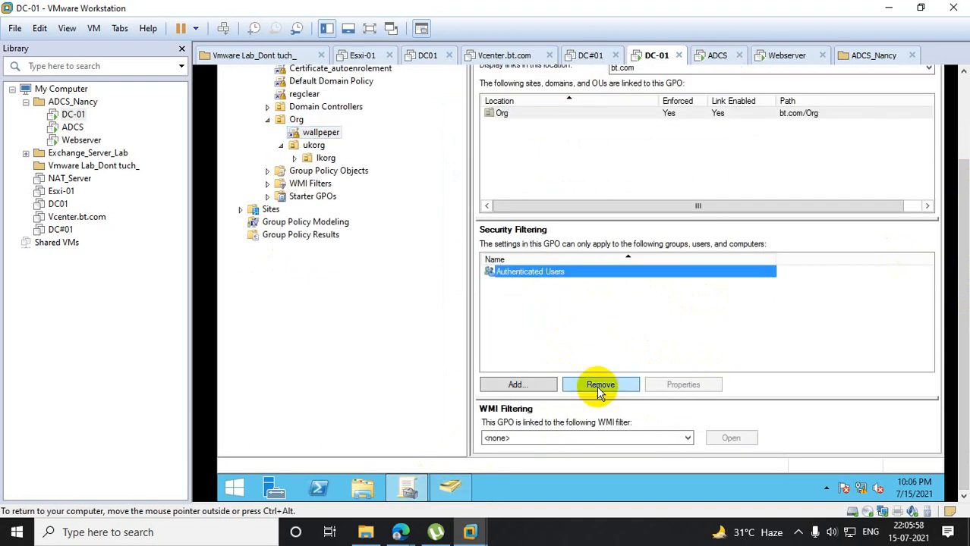
{"action": "left_click", "coordinate": [548, 388]}
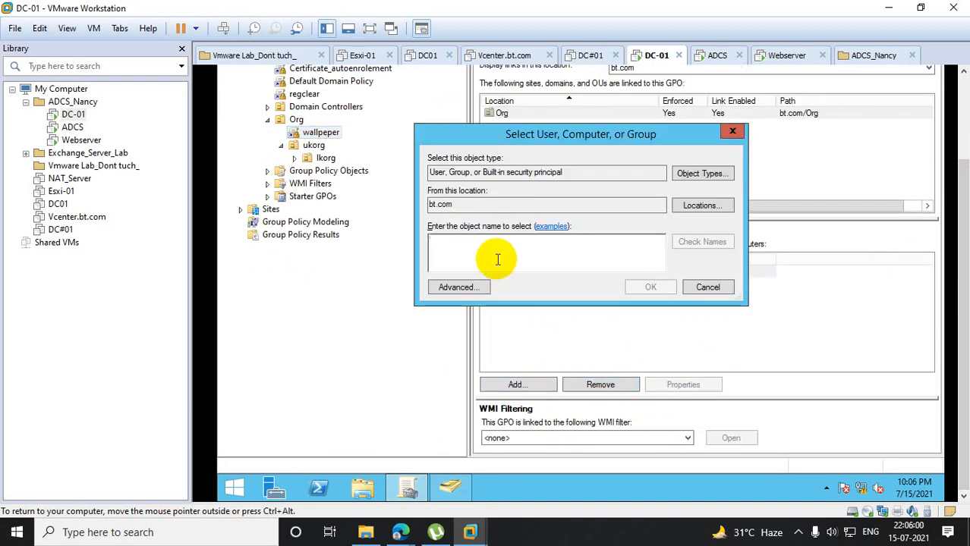
{"action": "type", "text": "walpap"}
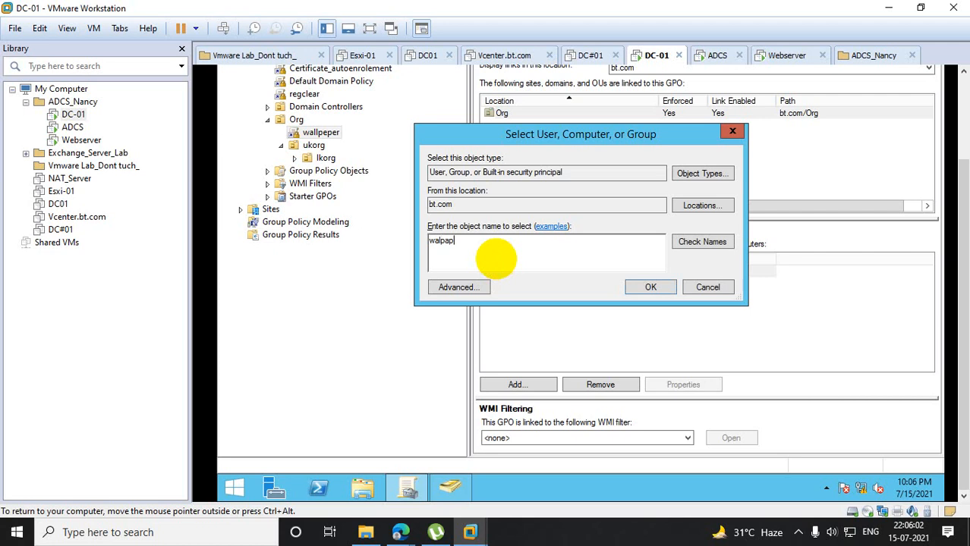
{"action": "type", "text": "er"}
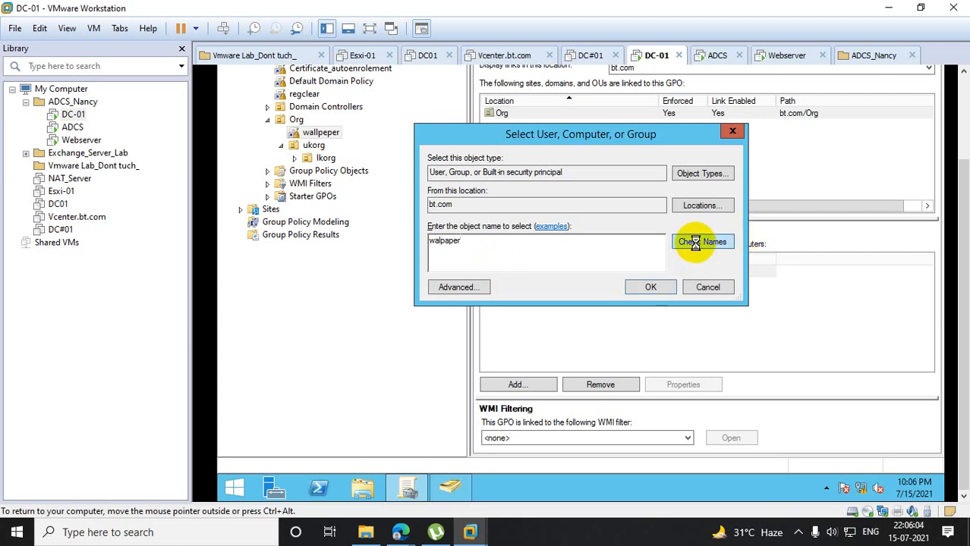
{"action": "left_click", "coordinate": [607, 248]}
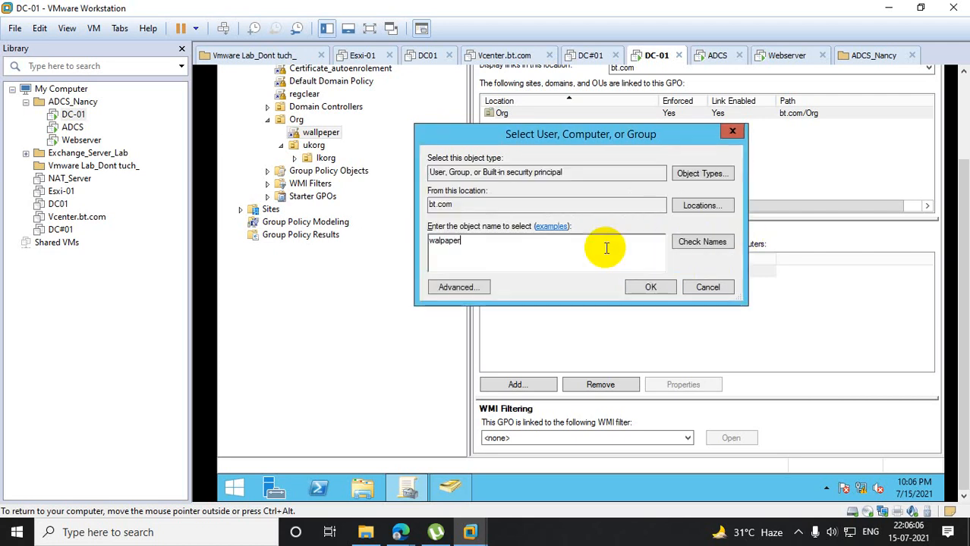
{"action": "key", "text": "BackSpace"}
{"action": "key", "text": "BackSpace"}
{"action": "key", "text": "BackSpace"}
{"action": "key", "text": "BackSpace"}
{"action": "key", "text": "BackSpace"}
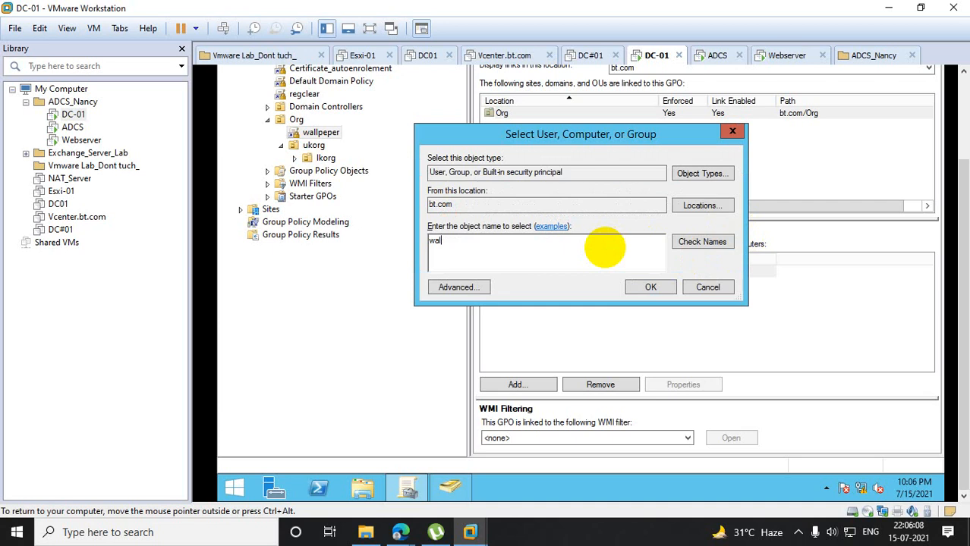
{"action": "type", "text": "l"}
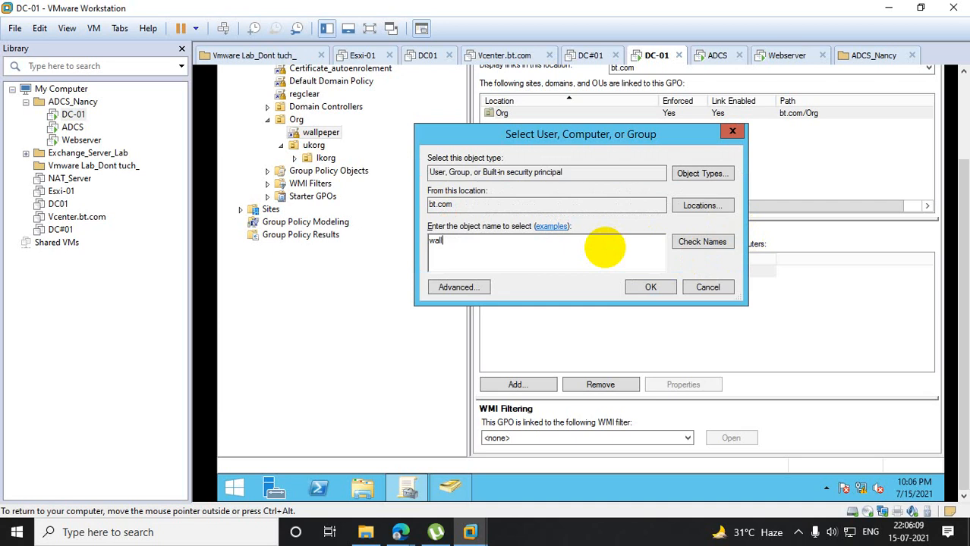
{"action": "left_click", "coordinate": [717, 242]}
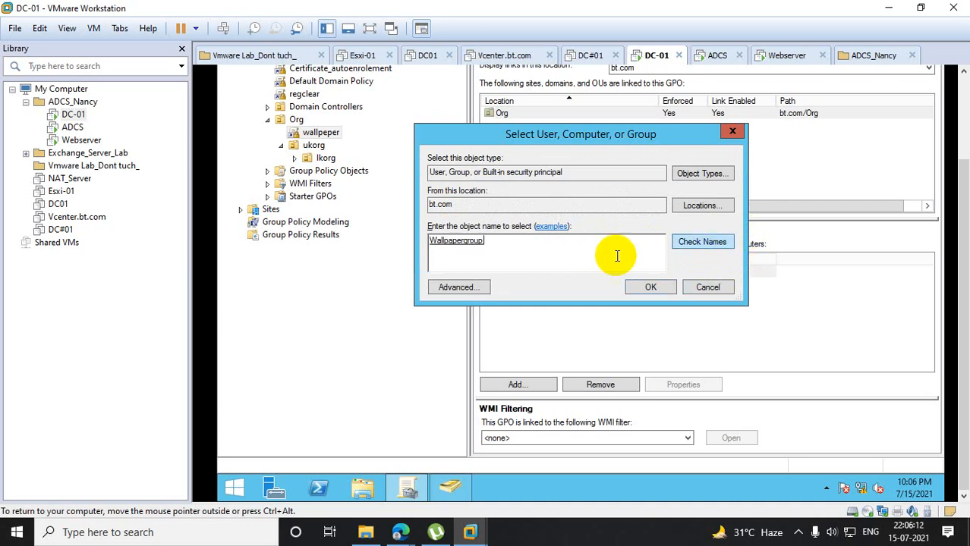
{"action": "left_click", "coordinate": [636, 287]}
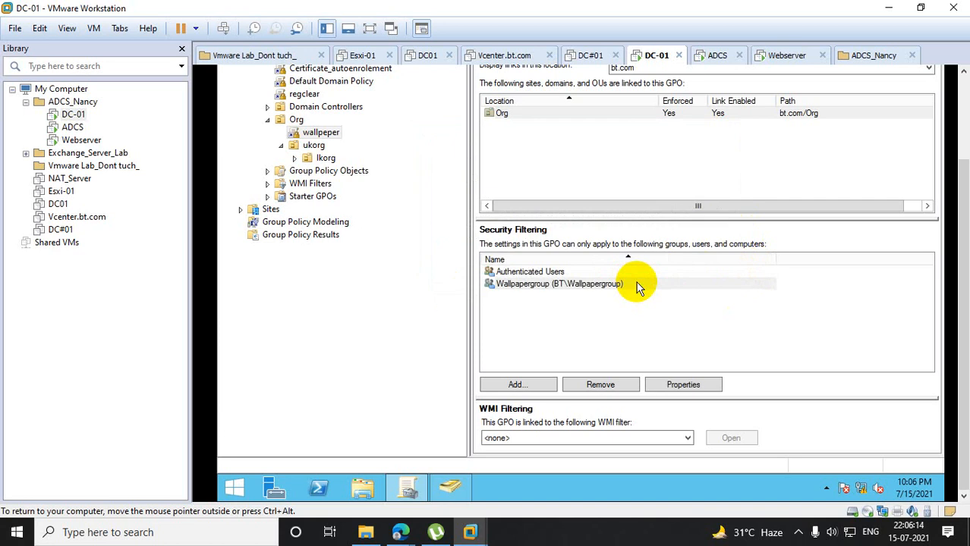
- Remove Authenticated Users from the wallpeper GPO's security filtering and confirm the removal
{"action": "left_click", "coordinate": [542, 273]}
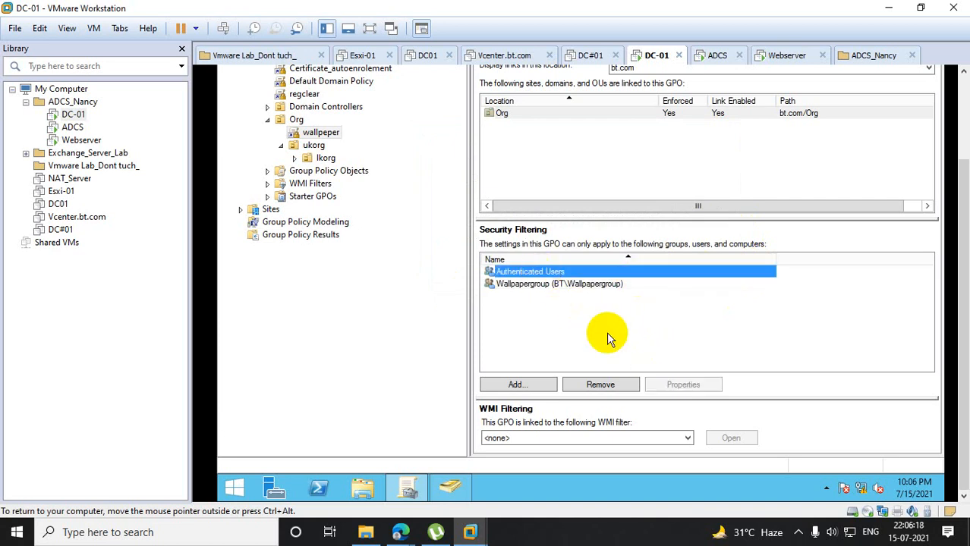
{"action": "left_click", "coordinate": [612, 387]}
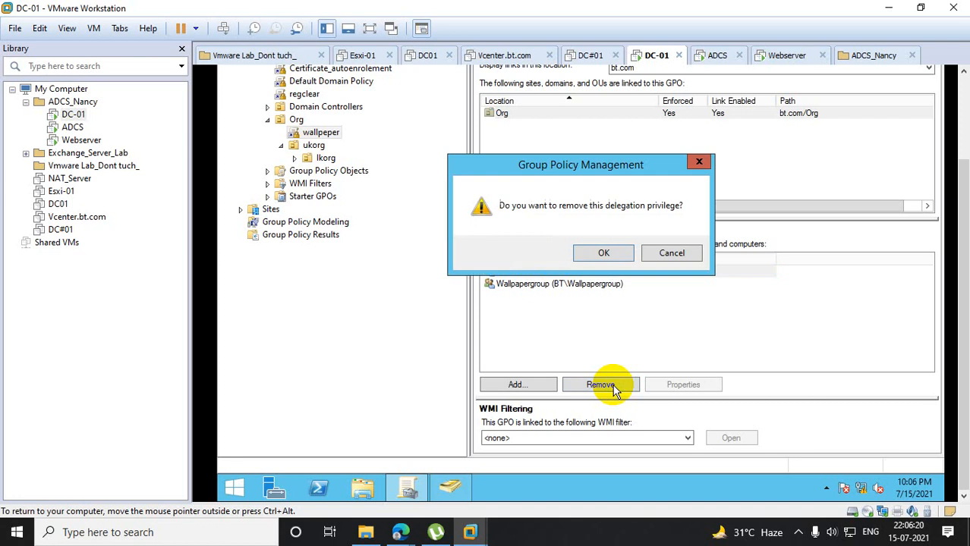
{"action": "left_click", "coordinate": [610, 252]}
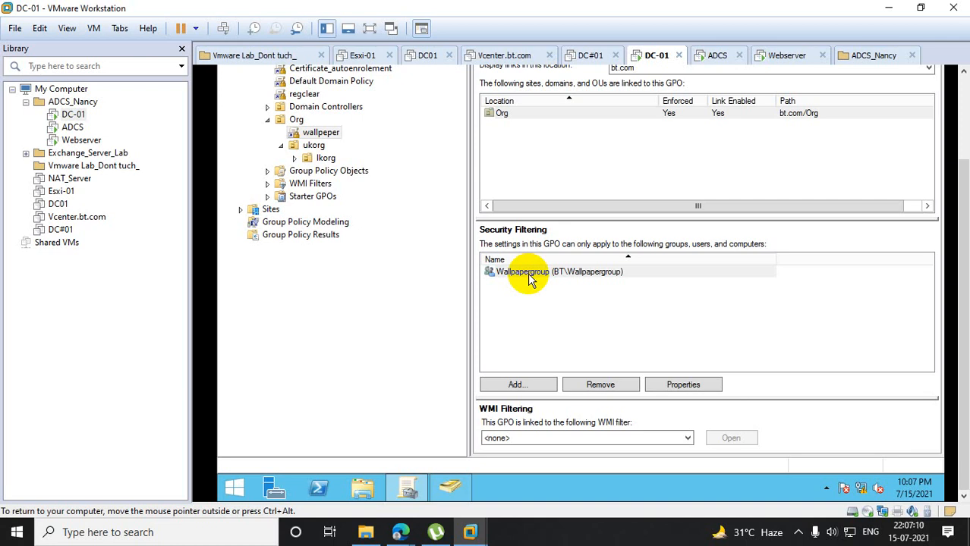
- Review the member list of Wallpapergroup in Active Directory Users and Computers, then close its properties
{"action": "left_click", "coordinate": [454, 491]}
{"action": "scroll", "coordinate": [956, 196], "scroll_direction": "up", "scroll_amount": 1}
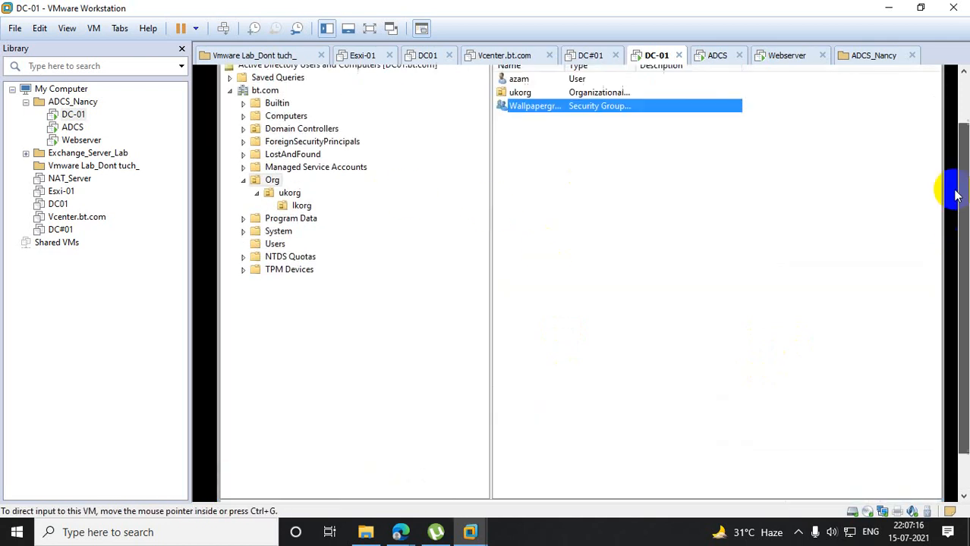
{"action": "double_click", "coordinate": [546, 107]}
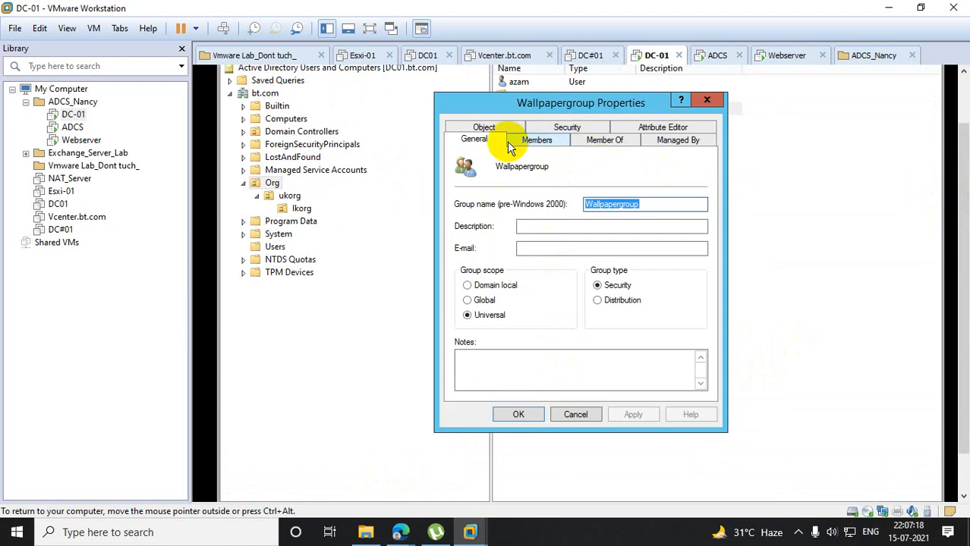
{"action": "left_click", "coordinate": [534, 141]}
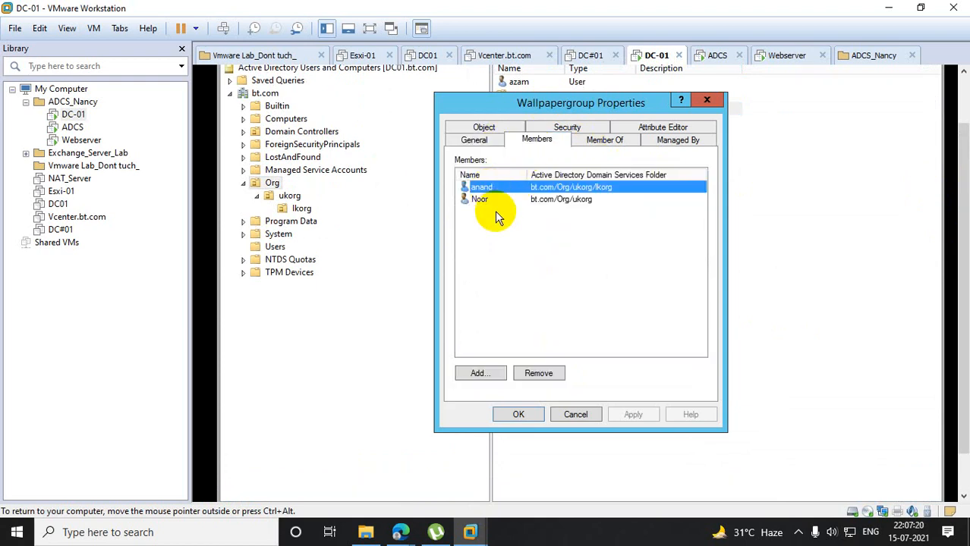
{"action": "left_click", "coordinate": [513, 414]}
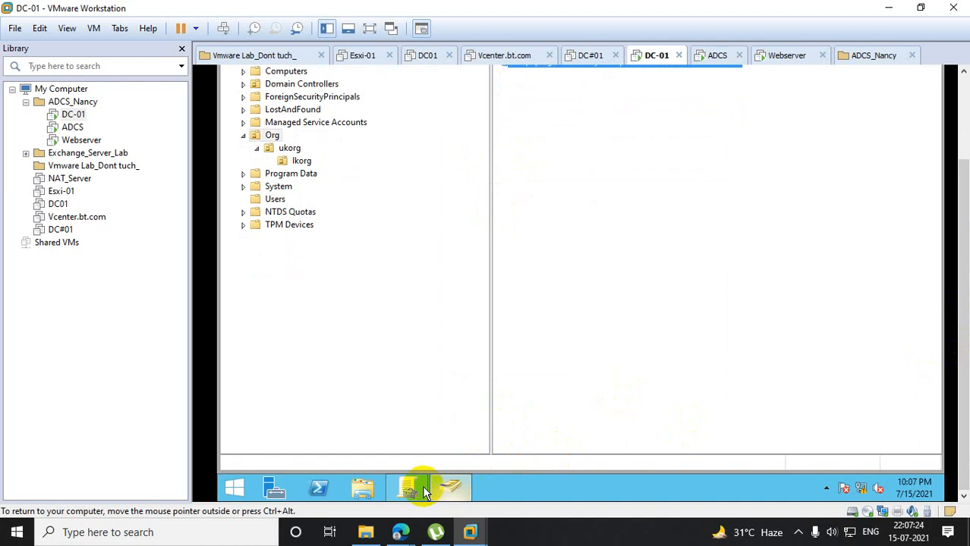
- Open Windows PowerShell on DC-01 and run gpupdate /force
{"action": "left_click", "coordinate": [319, 489]}
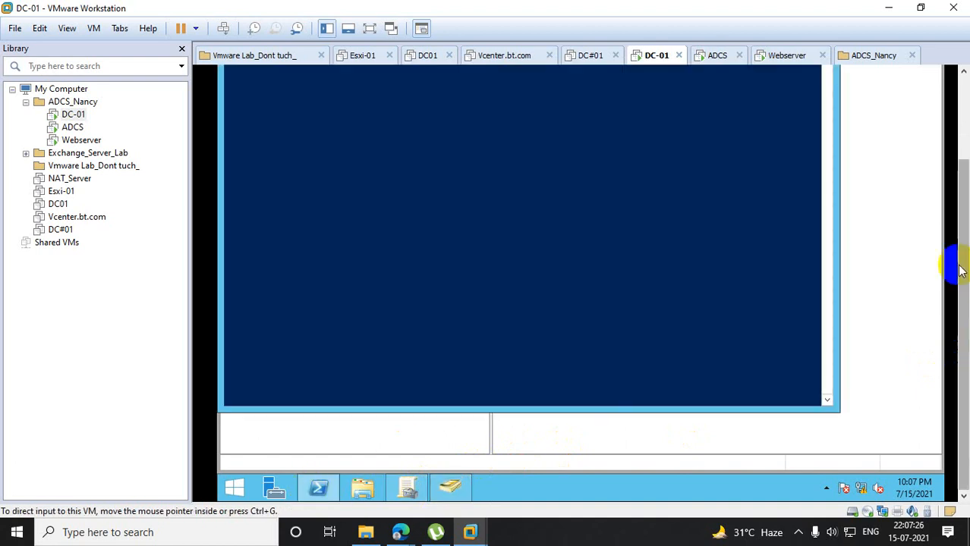
{"action": "left_click_drag", "start_coordinate": [962, 267], "coordinate": [962, 178]}
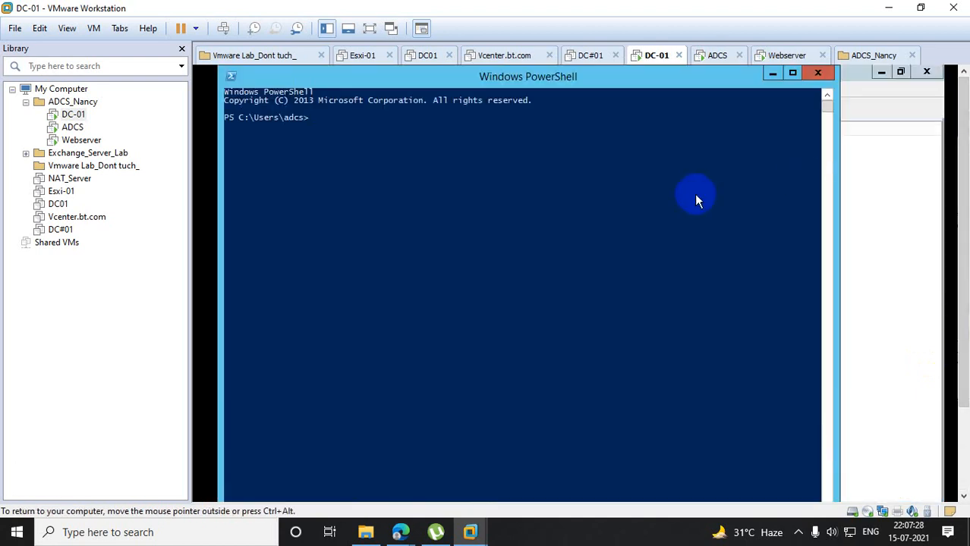
{"action": "type", "text": "gpup"}
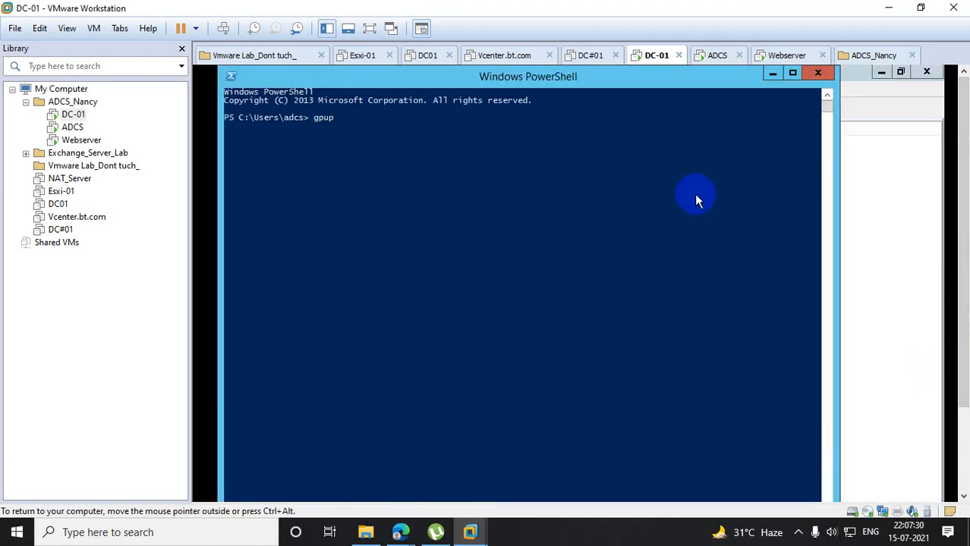
{"action": "type", "text": "date /force"}
{"action": "key", "text": "Return"}
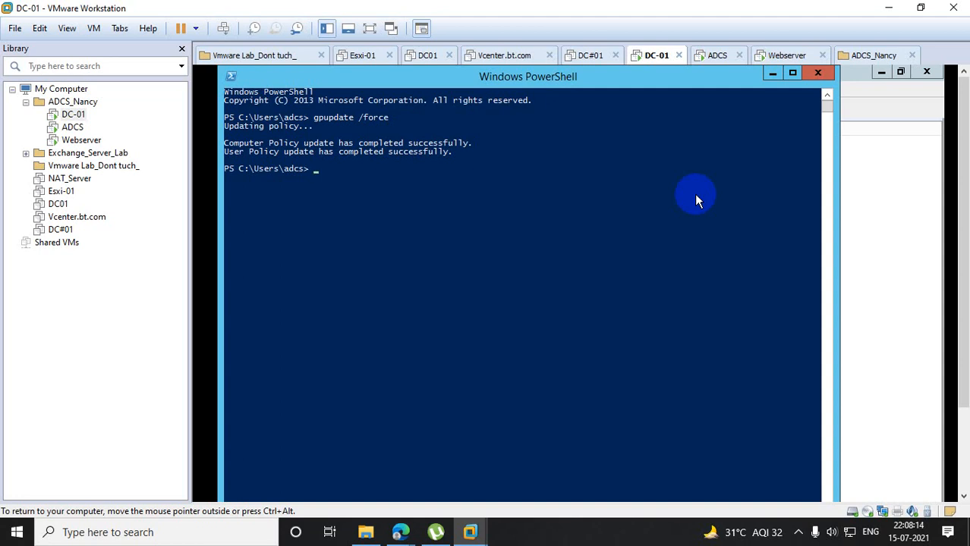
- Switch to the ADCS virtual machine and log off its current session with the Run command logoff
{"action": "left_click", "coordinate": [72, 129]}
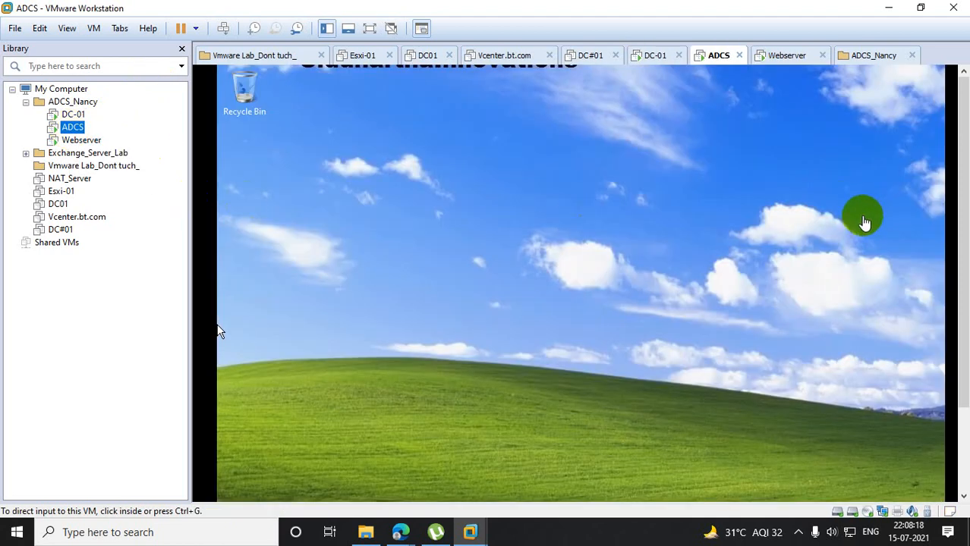
{"action": "left_click_drag", "start_coordinate": [964, 220], "coordinate": [964, 305]}
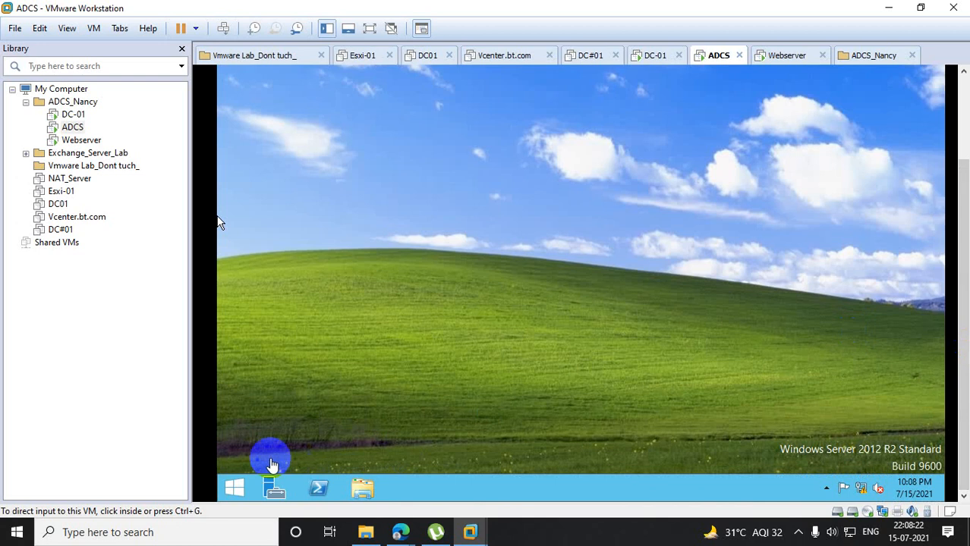
{"action": "left_click", "coordinate": [238, 478]}
{"action": "right_click", "coordinate": [238, 492]}
{"action": "left_click", "coordinate": [275, 446]}
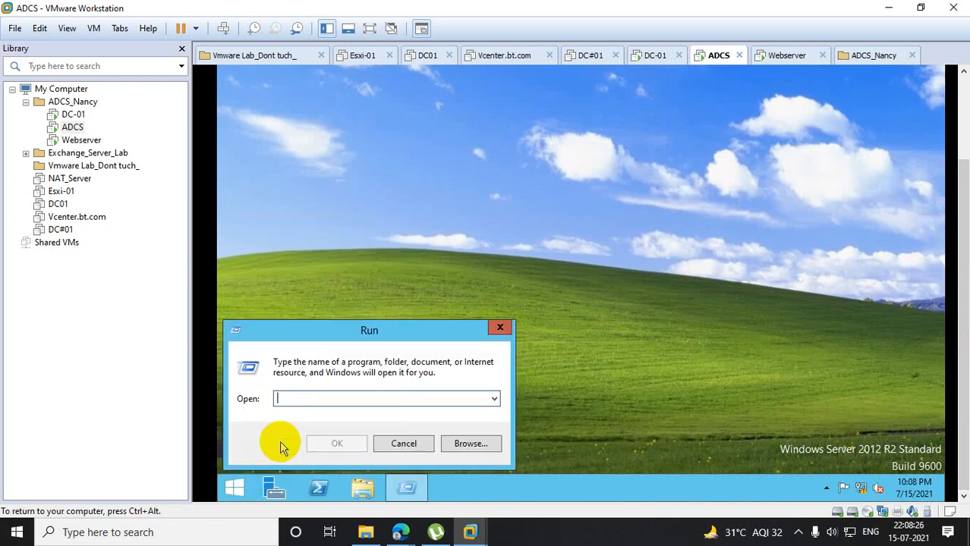
{"action": "type", "text": "logoff"}
{"action": "key", "text": "Return"}
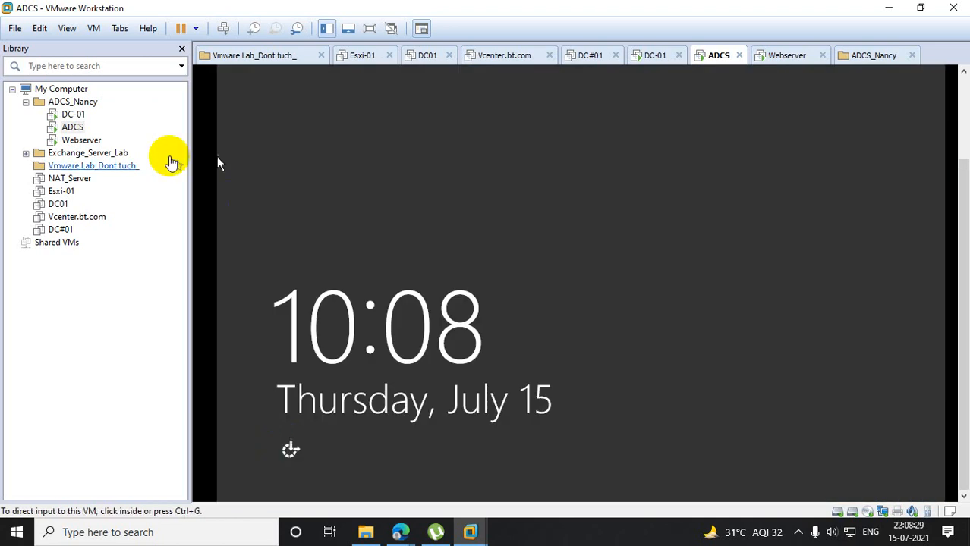
- Unlock the ADCS sign-in screen and sign in to the BT domain with the Org OU user's name and account password
{"action": "right_click", "coordinate": [74, 127]}
{"action": "left_click", "coordinate": [135, 255]}
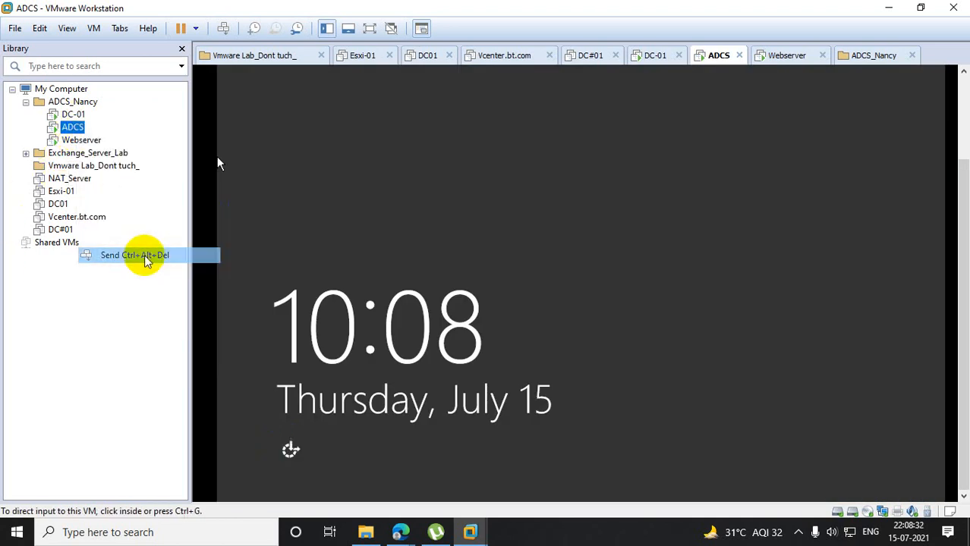
{"action": "left_click", "coordinate": [742, 191]}
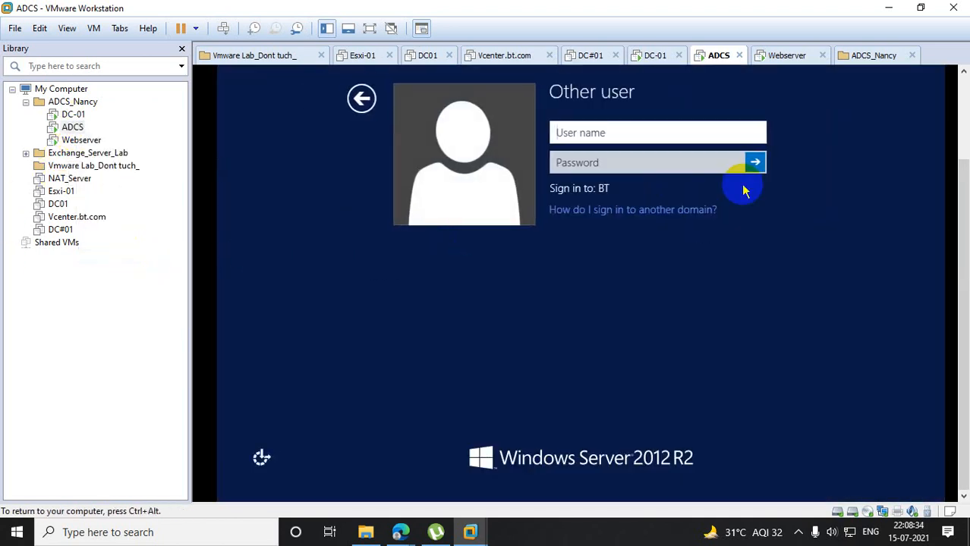
{"action": "type", "text": "azam"}
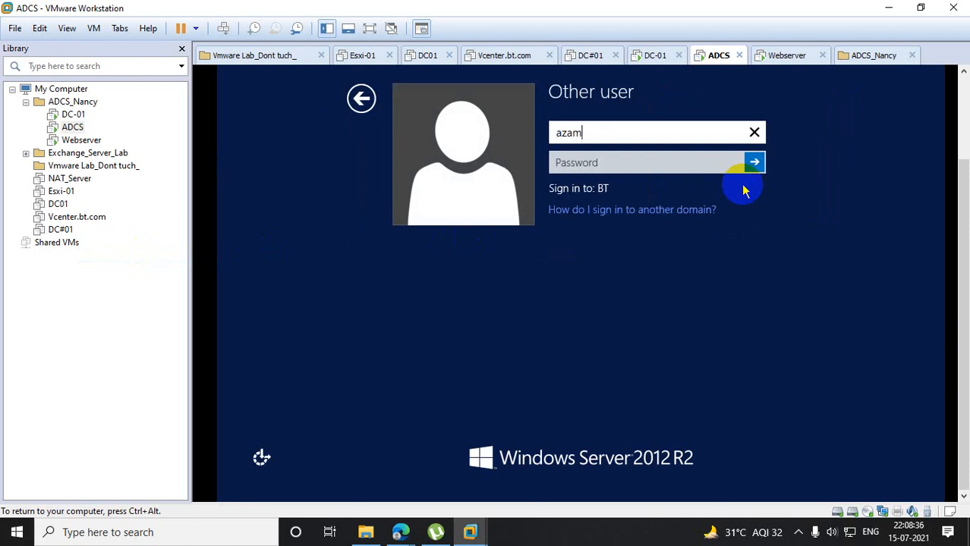
{"action": "key", "text": "Tab"}
{"action": "type", "text": "•••••••••••"}
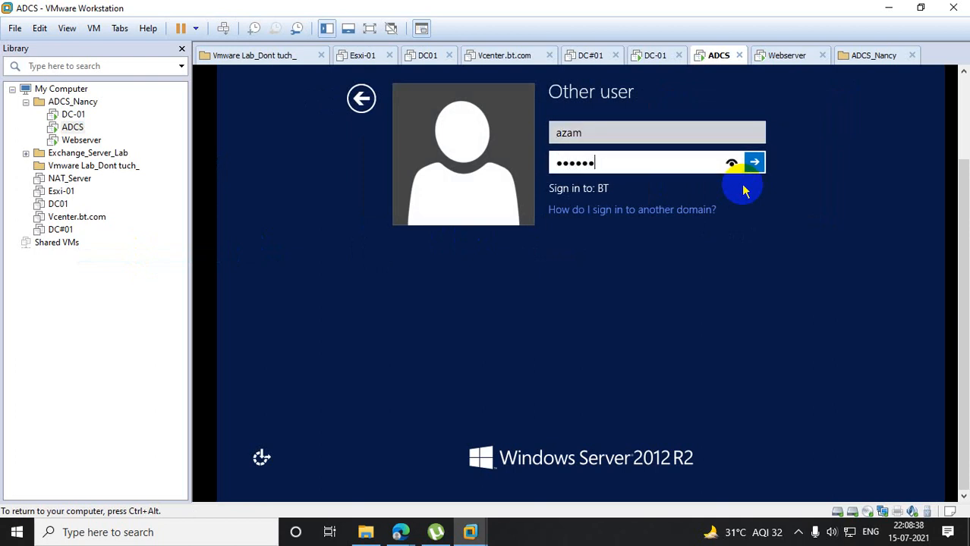
{"action": "key", "text": "Return"}
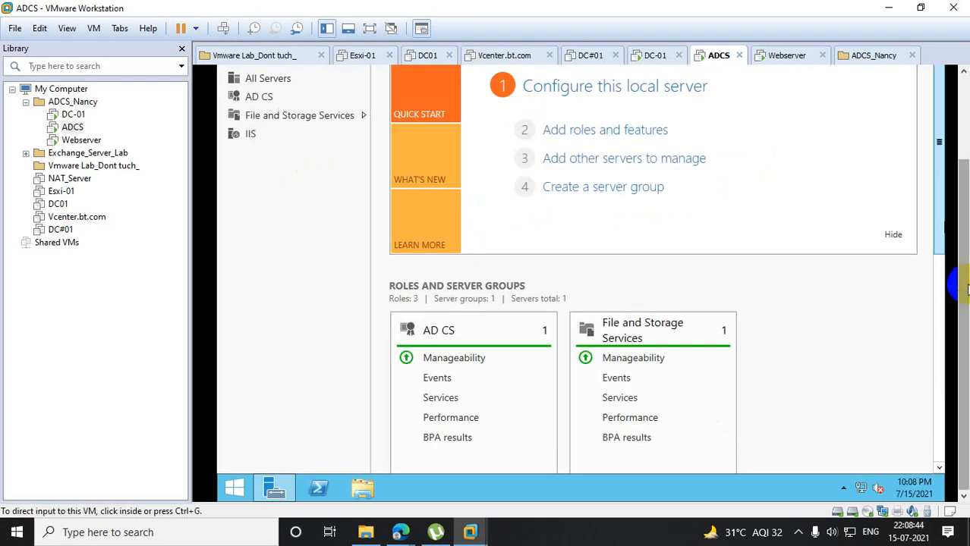
- Close Server Manager on ADCS to expose the desktop background, look at DC-01's PowerShell window, and return to ADCS
{"action": "left_click_drag", "start_coordinate": [968, 289], "coordinate": [966, 190]}
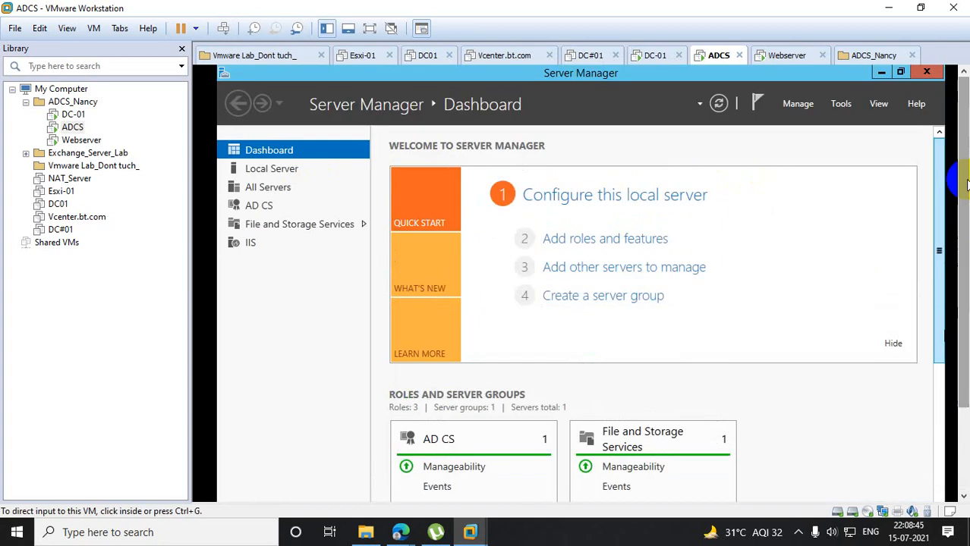
{"action": "left_click", "coordinate": [920, 74]}
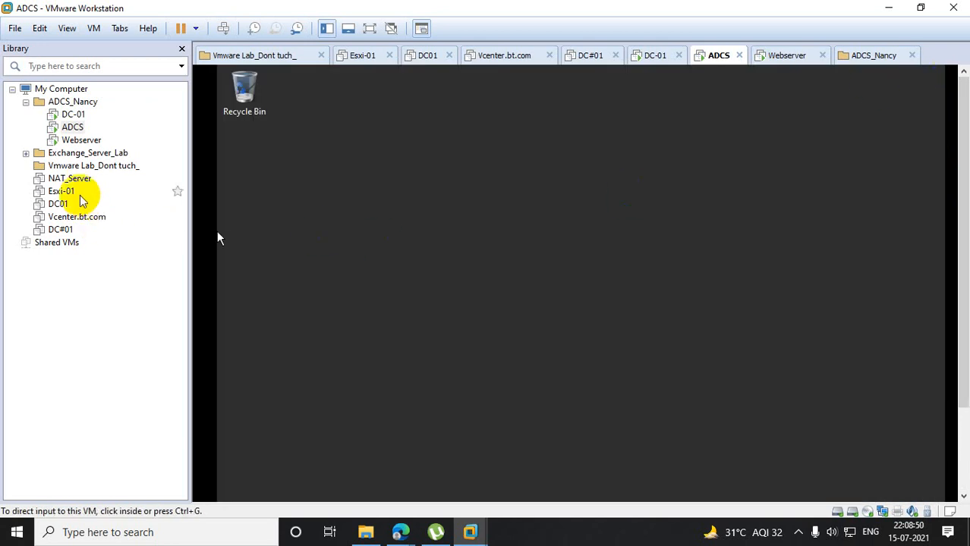
{"action": "left_click", "coordinate": [76, 115]}
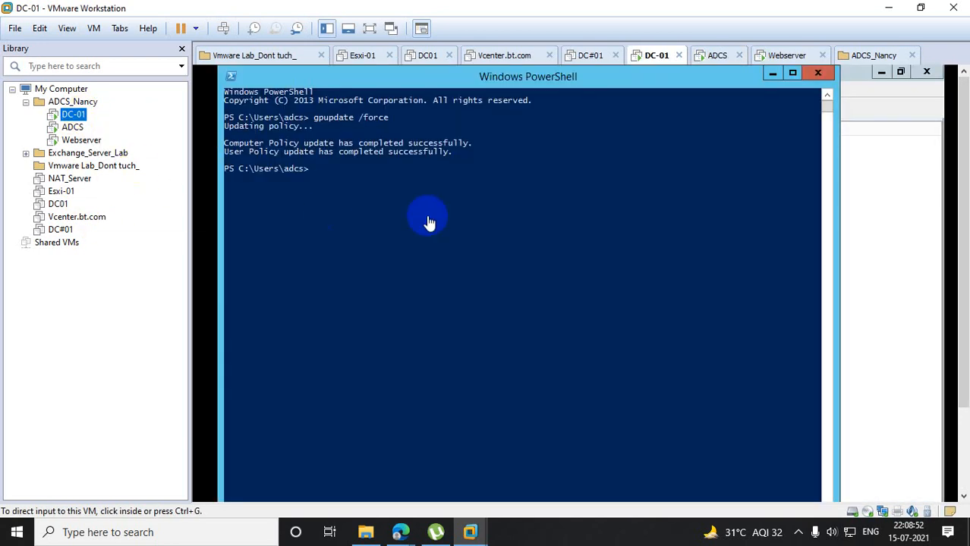
{"action": "left_click", "coordinate": [73, 127]}
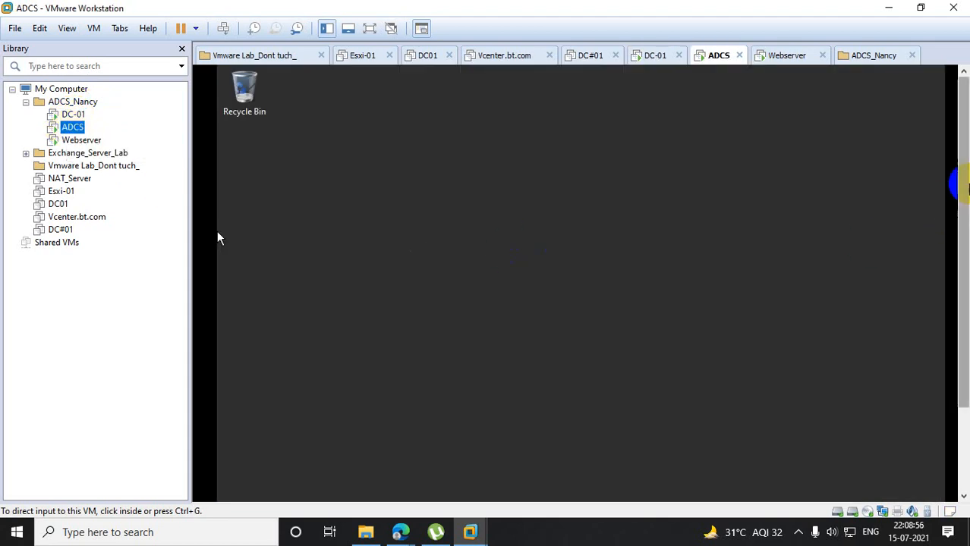
- Log off the current ADCS session with the Run command logoff
{"action": "left_click_drag", "start_coordinate": [966, 185], "coordinate": [966, 270]}
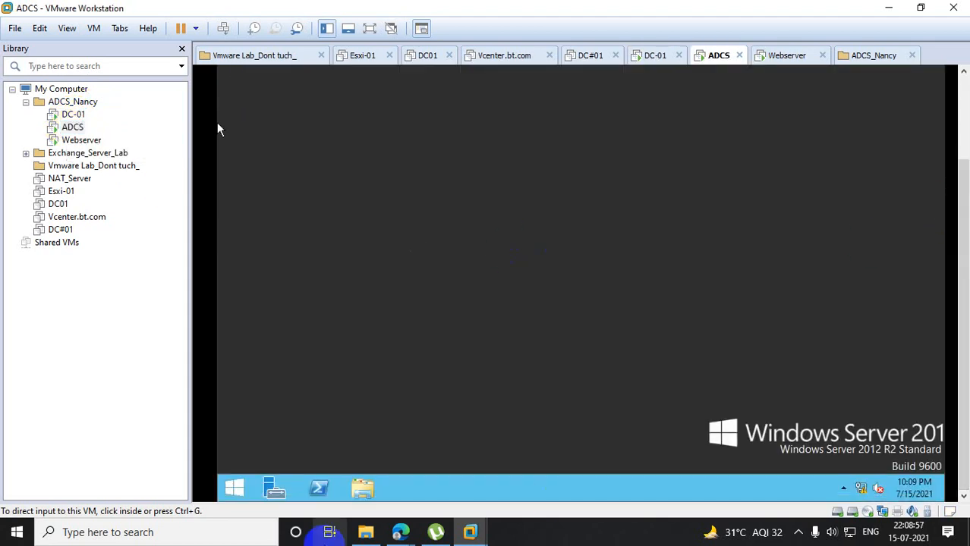
{"action": "right_click", "coordinate": [233, 487]}
{"action": "left_click", "coordinate": [297, 440]}
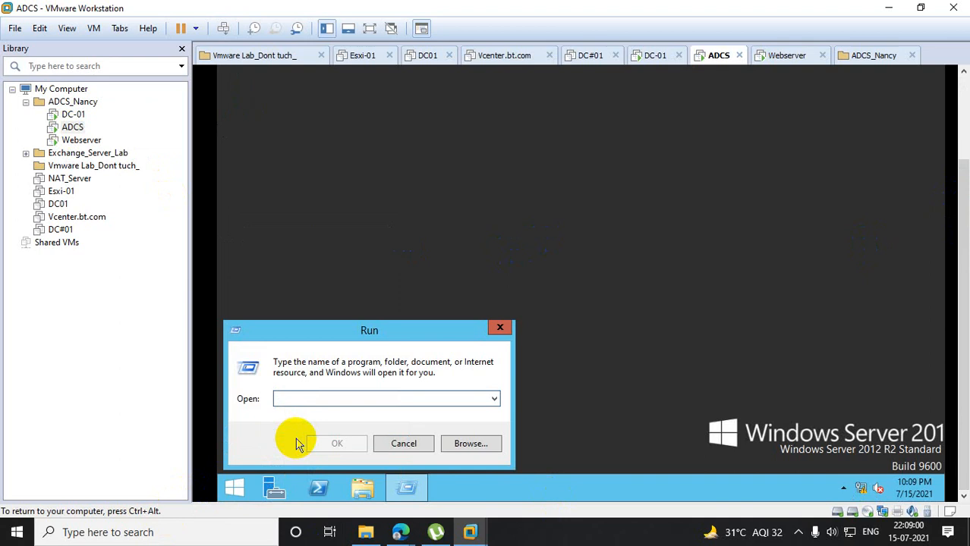
{"action": "type", "text": "logoff"}
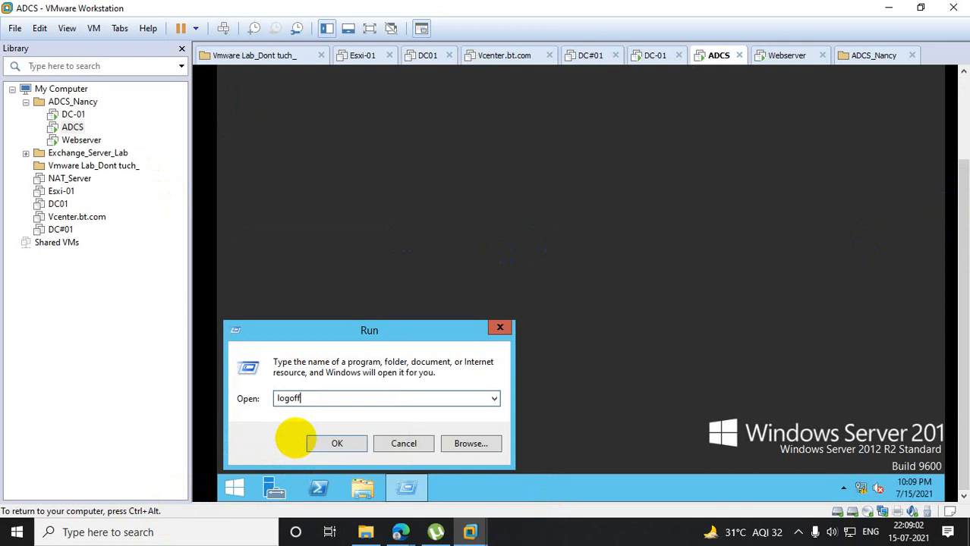
{"action": "key", "text": "Return"}
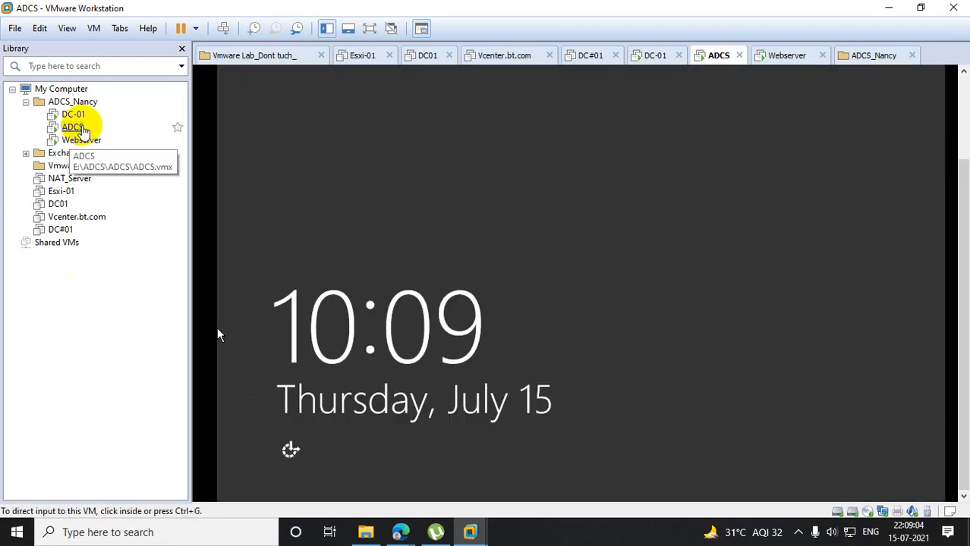
- Unlock ADCS, sign in to the BT domain with the Wallpapergroup test user's name and account password, and close Server Manager to expose the desktop
{"action": "right_click", "coordinate": [80, 128]}
{"action": "left_click", "coordinate": [183, 266]}
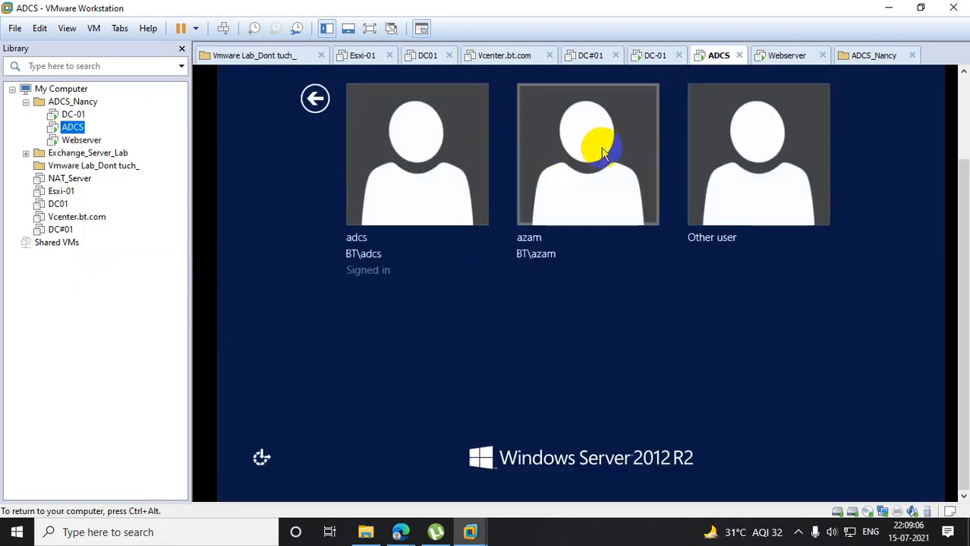
{"action": "left_click", "coordinate": [709, 161]}
{"action": "type", "text": "n"}
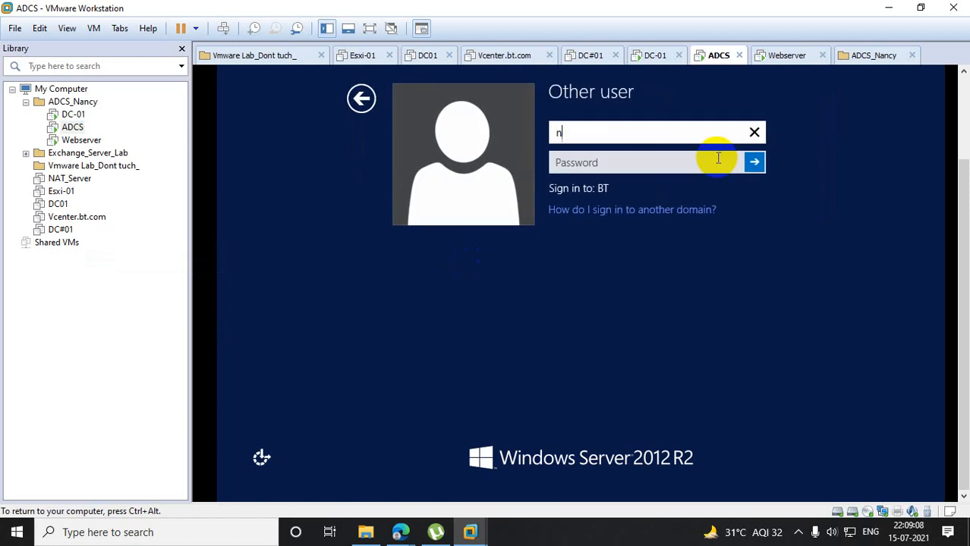
{"action": "key", "text": "BackSpace"}
{"action": "type", "text": "noor"}
{"action": "key", "text": "Tab"}
{"action": "type", "text": "P"}
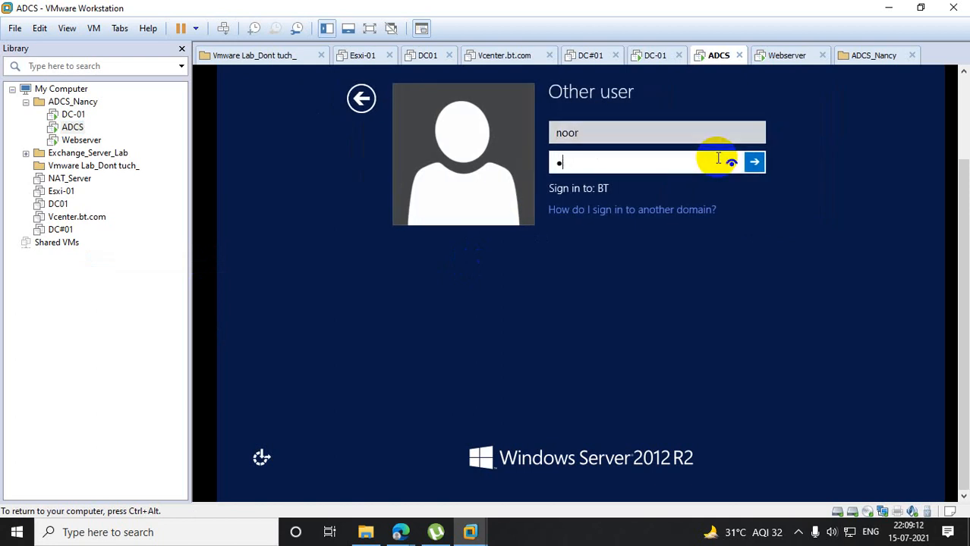
{"action": "type", "text": "assword@123"}
{"action": "key", "text": "Return"}
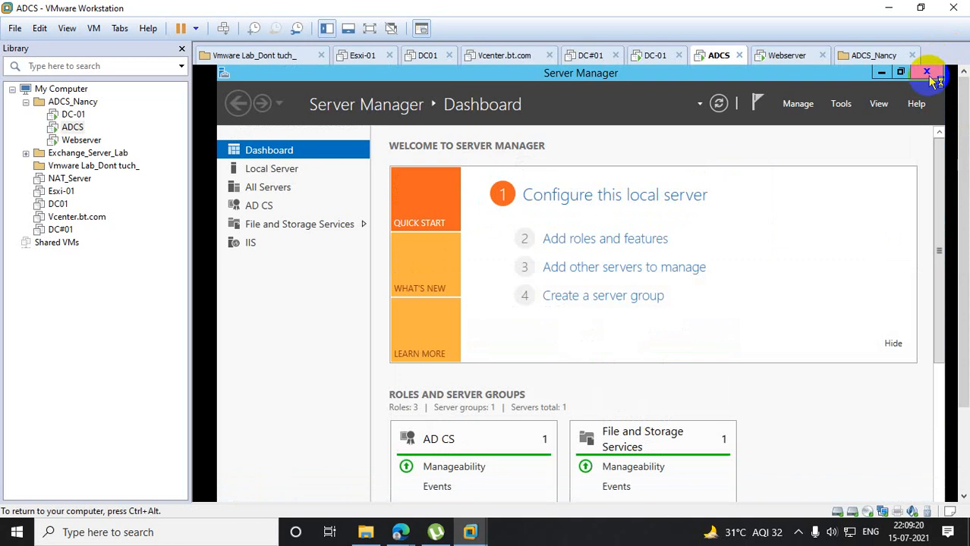
{"action": "left_click", "coordinate": [926, 71]}
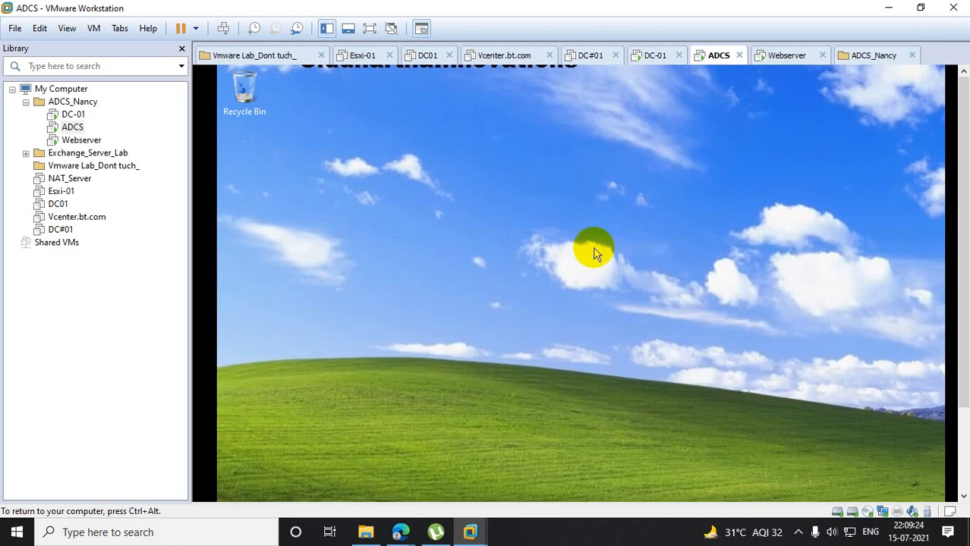
- Switch to DC-01, close Windows PowerShell and Active Directory Users and Computers, and minimize the VMware Workstation window
{"action": "left_click", "coordinate": [73, 114]}
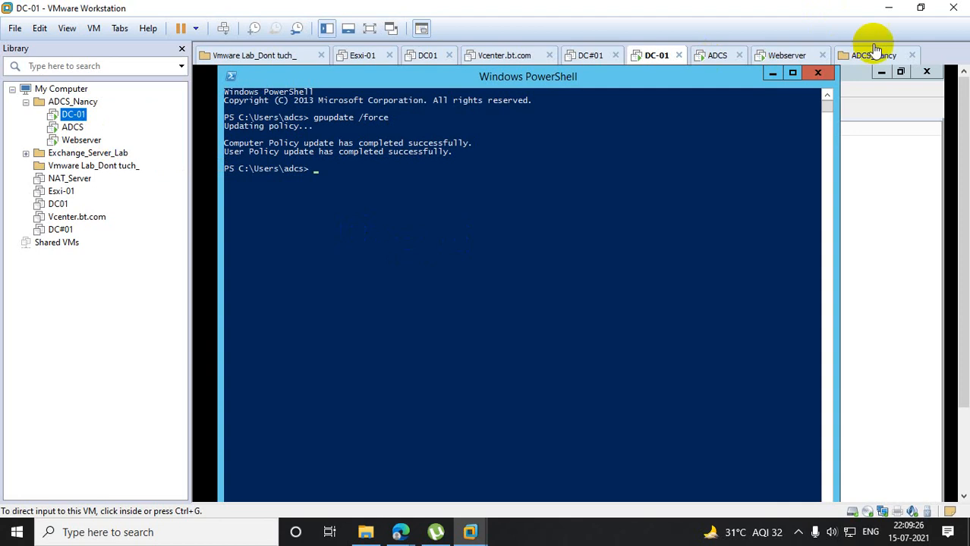
{"action": "left_click", "coordinate": [818, 73]}
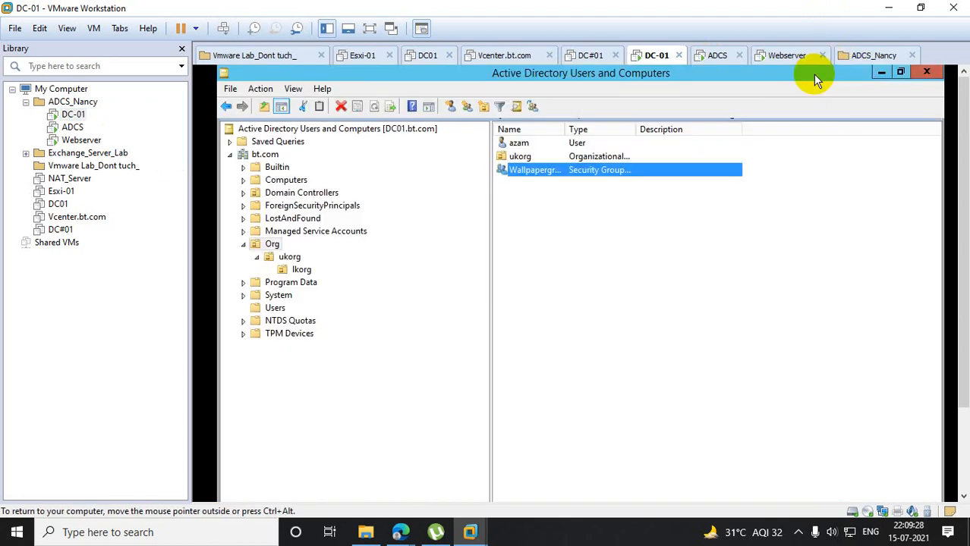
{"action": "left_click", "coordinate": [927, 72]}
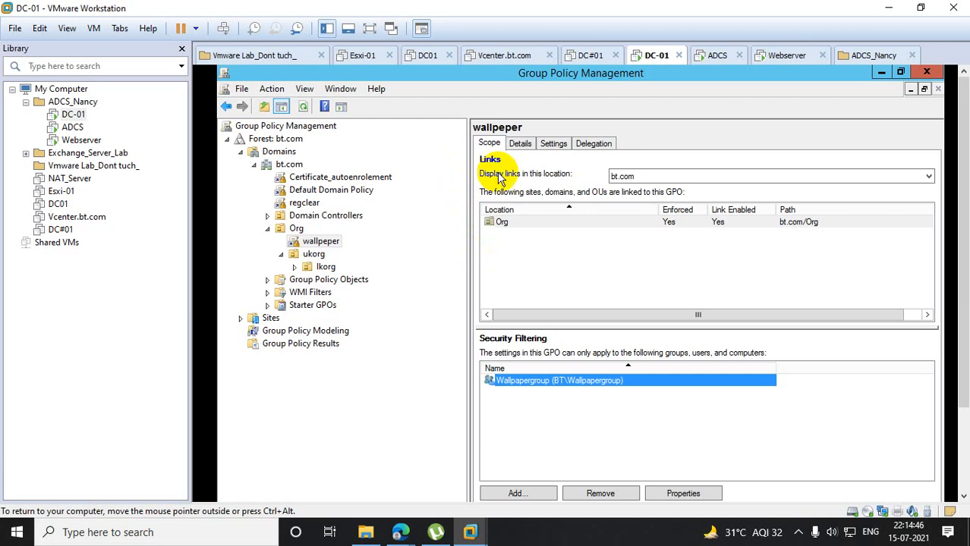
{"action": "left_click", "coordinate": [889, 7]}
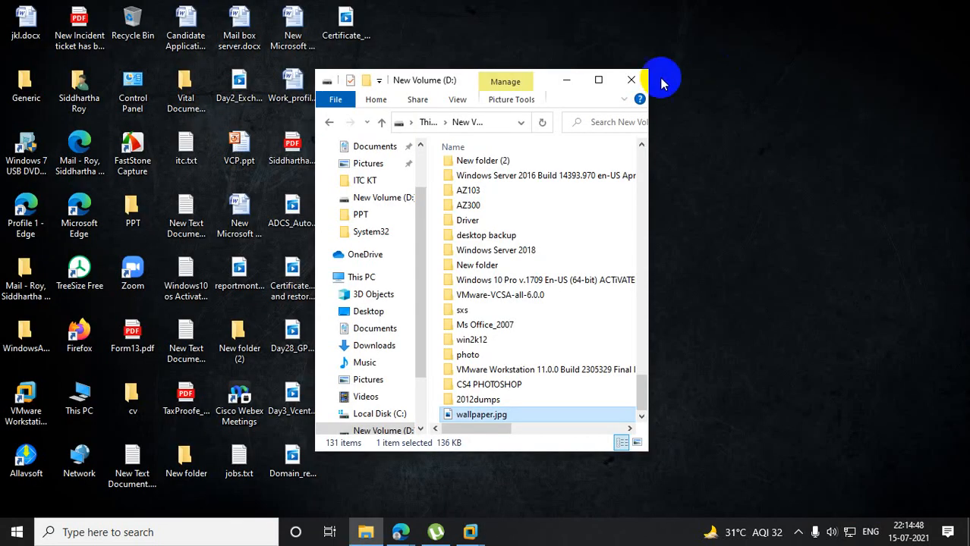